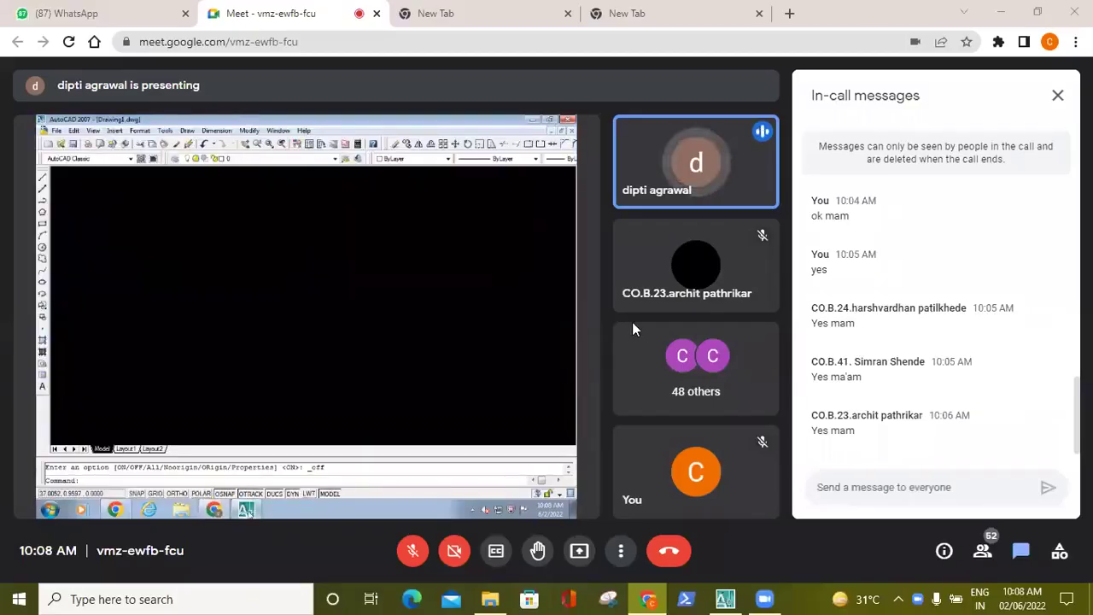
# Open the downloaded Problem 4 orthographic-views image in Windows Photo Viewer beside the Meet presentation.
pyautogui.moveTo(476, 242)
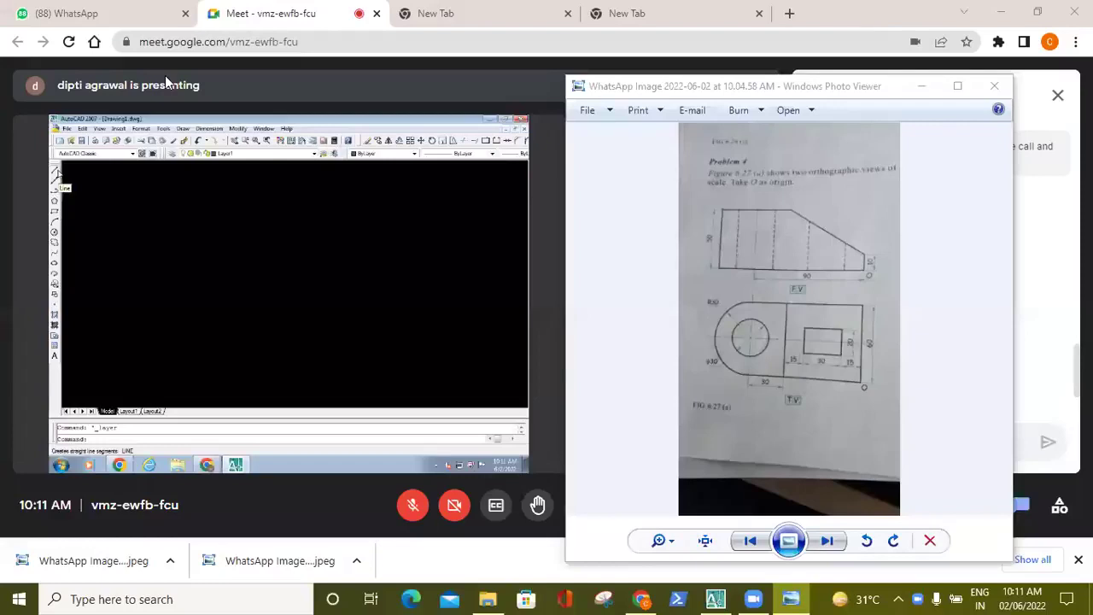
# Move the Photo Viewer window up and zoom into Fig 6.27(a) to read its 90, 60, R30 and ϕ30 dimensions.
pyautogui.click(792, 94)
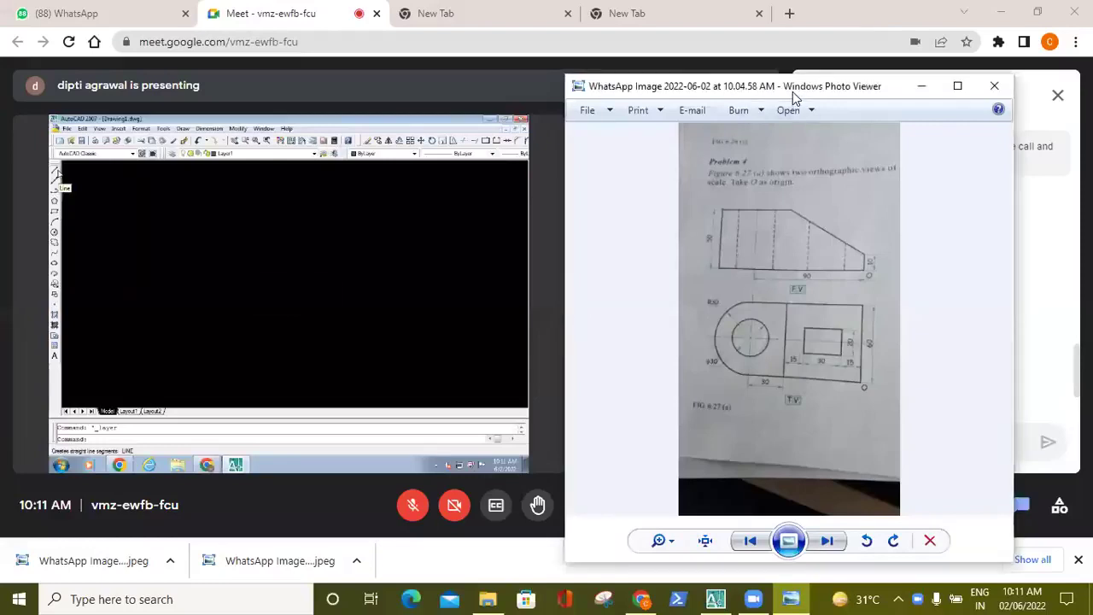
pyautogui.moveTo(792, 95); pyautogui.dragTo(790, 77)
pyautogui.scroll(2, 798, 260)
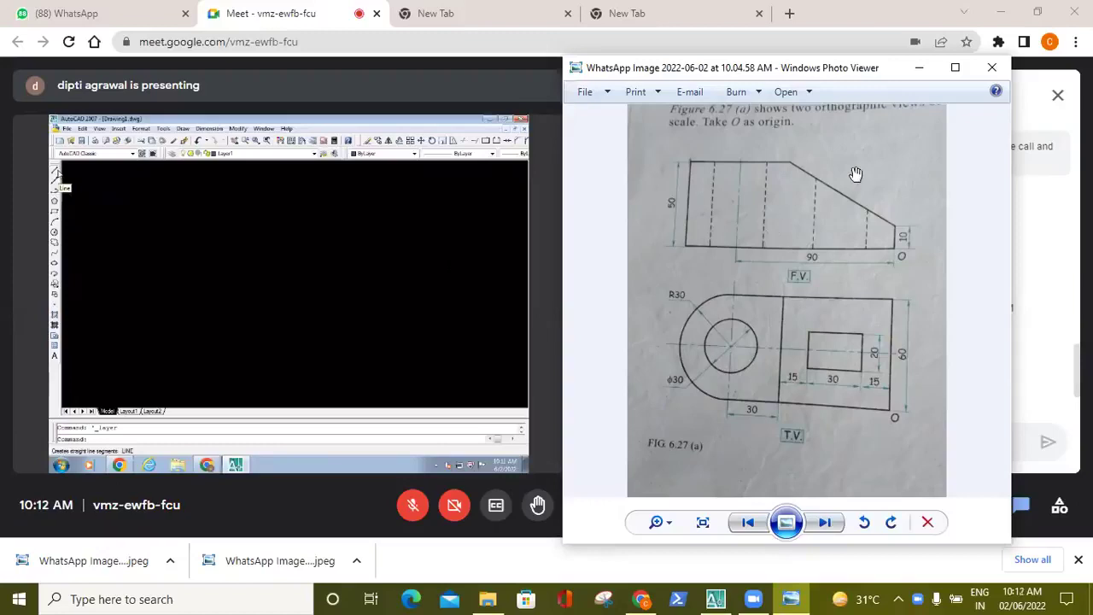
pyautogui.moveTo(885, 73); pyautogui.dragTo(891, 62)
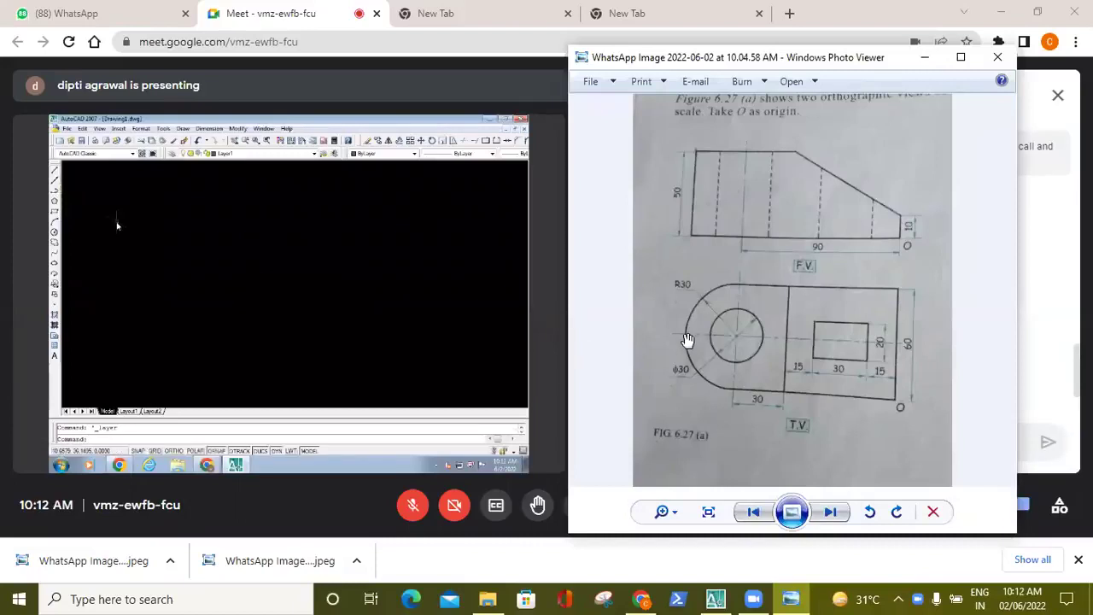
pyautogui.click(864, 35)
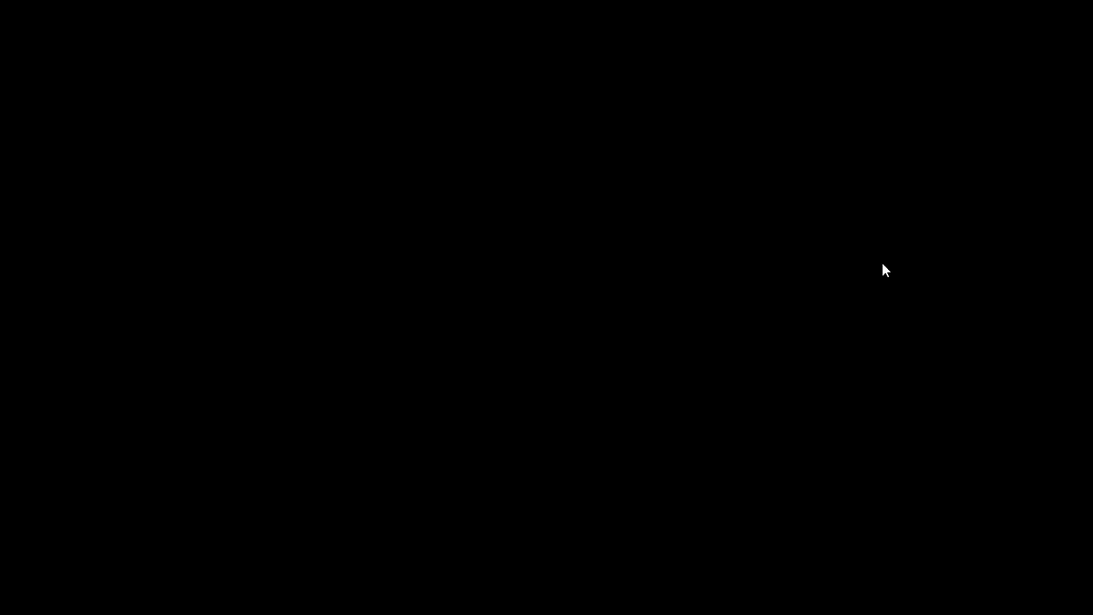
# Continue the box outline with 70- and 10-unit segments.
pyautogui.scroll(2, 912, 336)
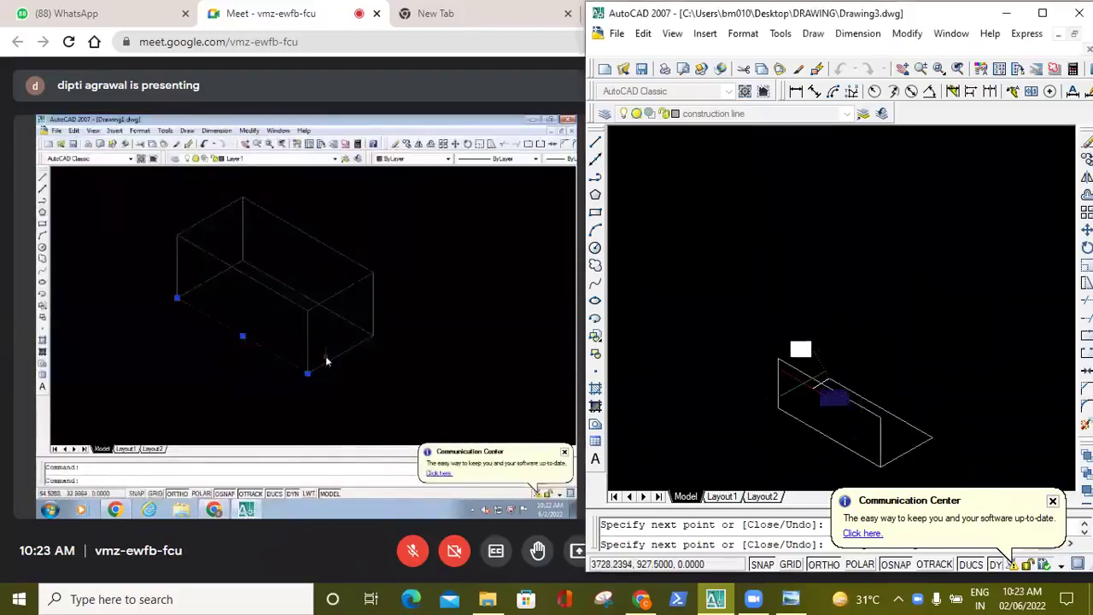
pyautogui.write('70')
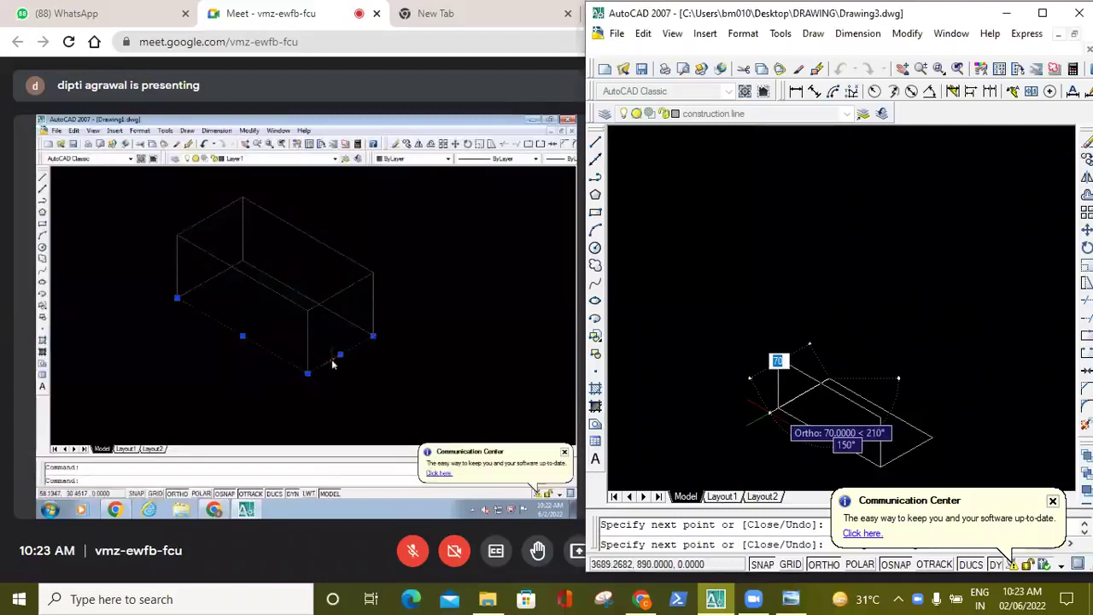
pyautogui.press('BackSpace')
pyautogui.press('BackSpace')
pyautogui.write('10')
pyautogui.press('Return')
pyautogui.press('Return')
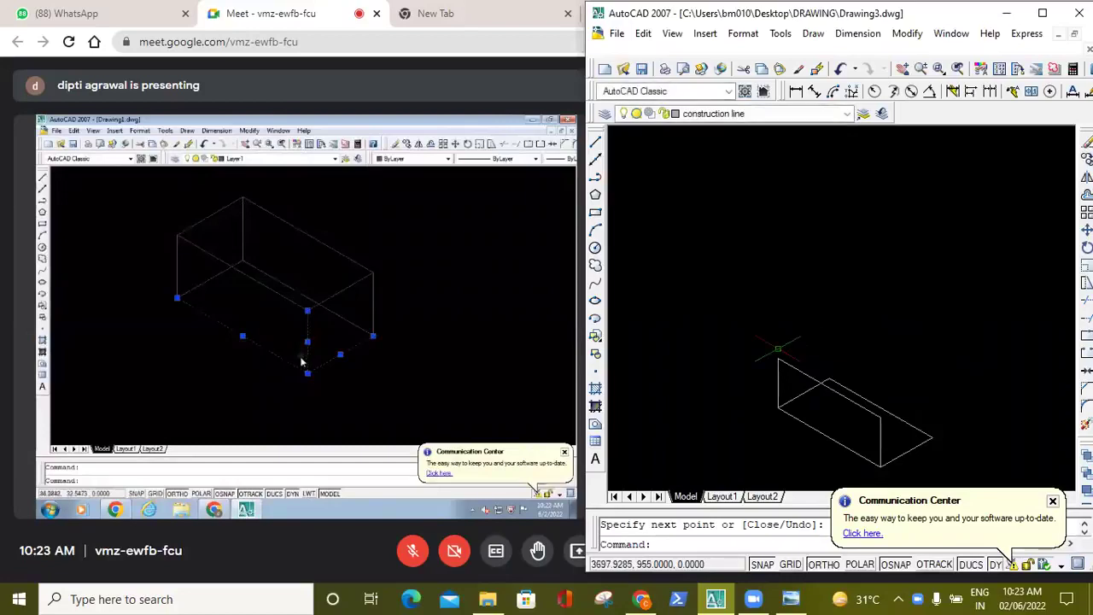
# Draw a line from the box corner with 60- and 120-unit segments, ending at the edge midpoint.
pyautogui.click(596, 143)
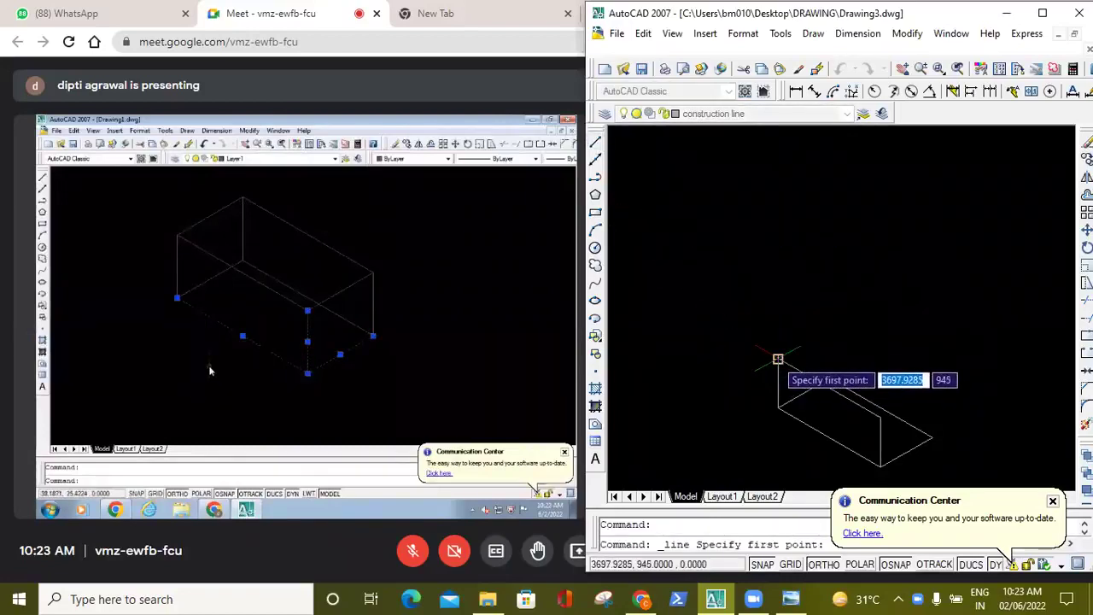
pyautogui.click(777, 359)
pyautogui.write('60')
pyautogui.press('Return')
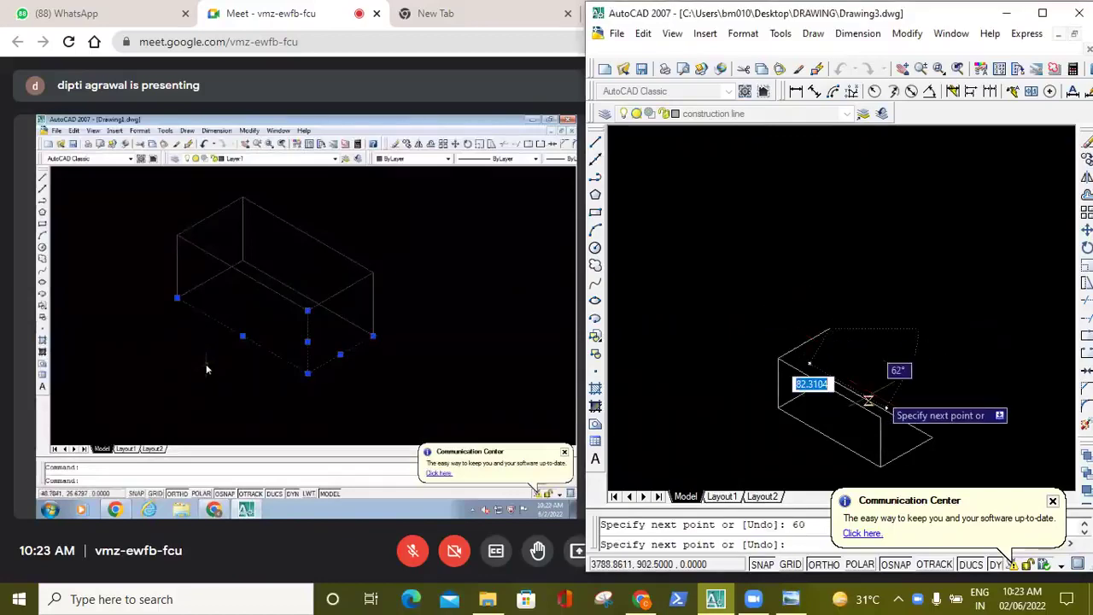
pyautogui.write('120')
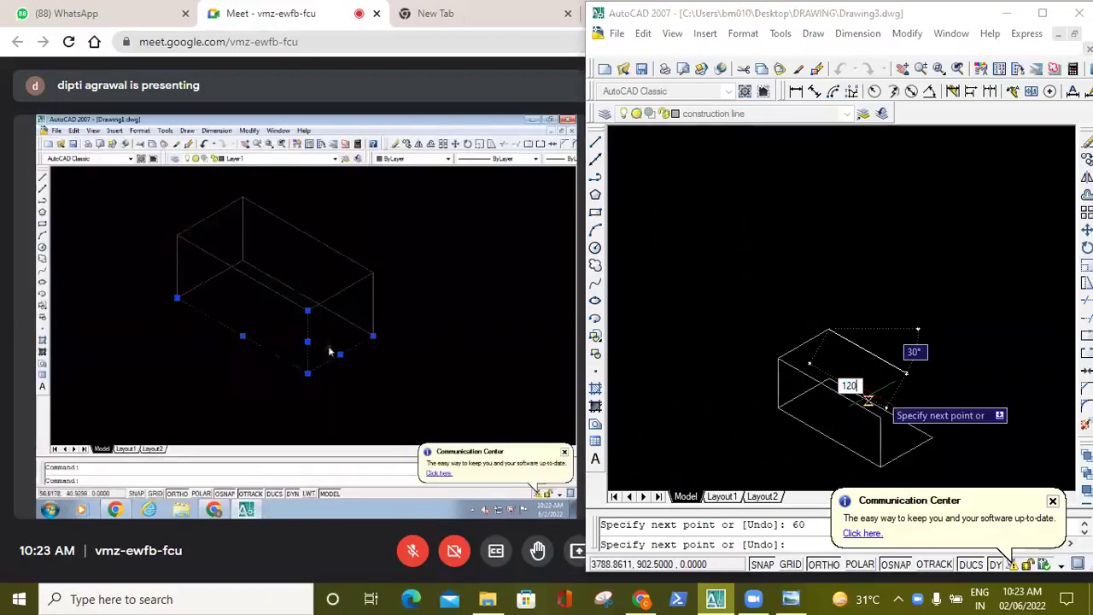
pyautogui.press('Return')
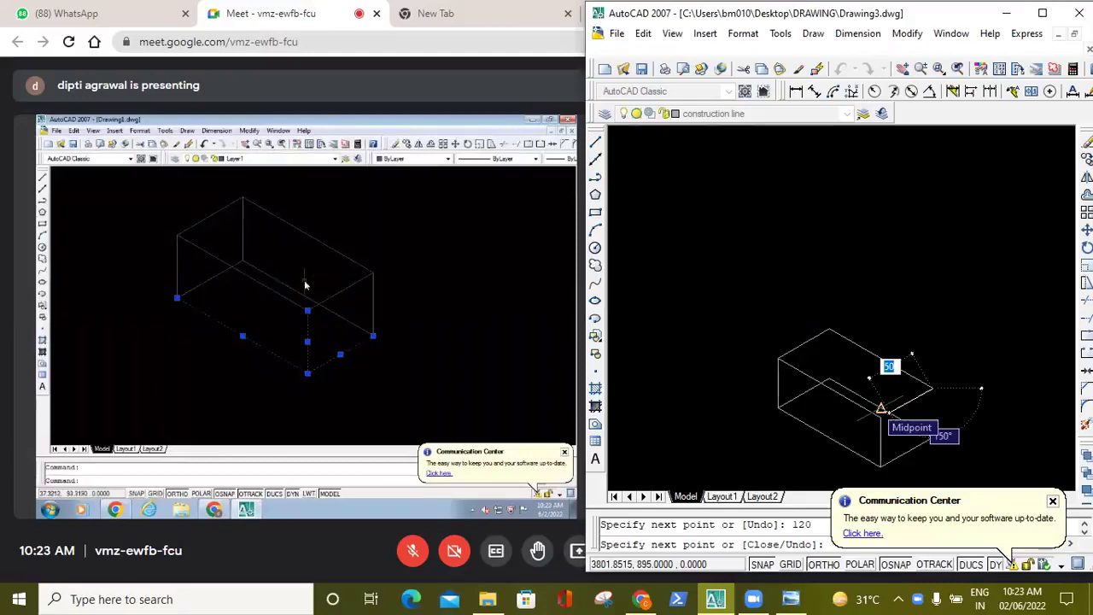
pyautogui.click(881, 409)
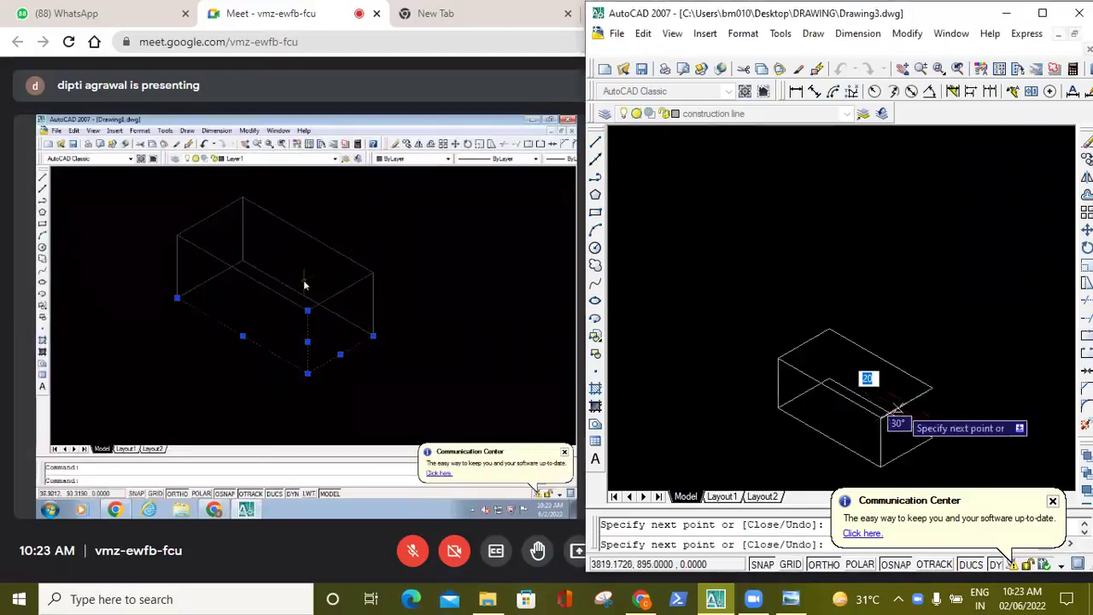
pyautogui.press('Return')
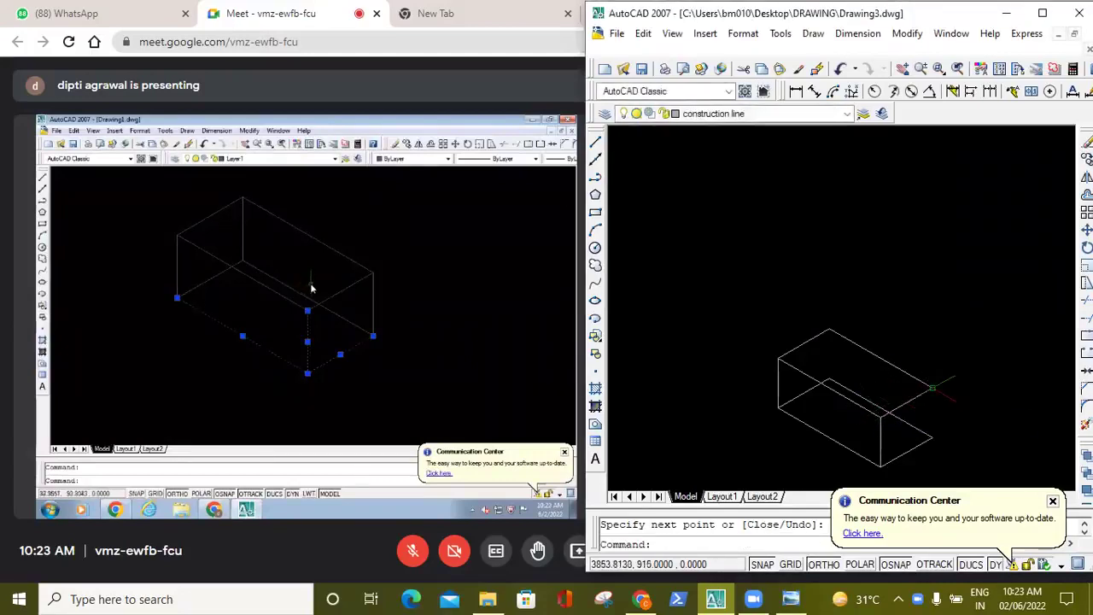
# Add short connecting lines down to the box's lower-right corner and across the step, toggling isoplanes with F5.
pyautogui.press('Return')
pyautogui.click(931, 388)
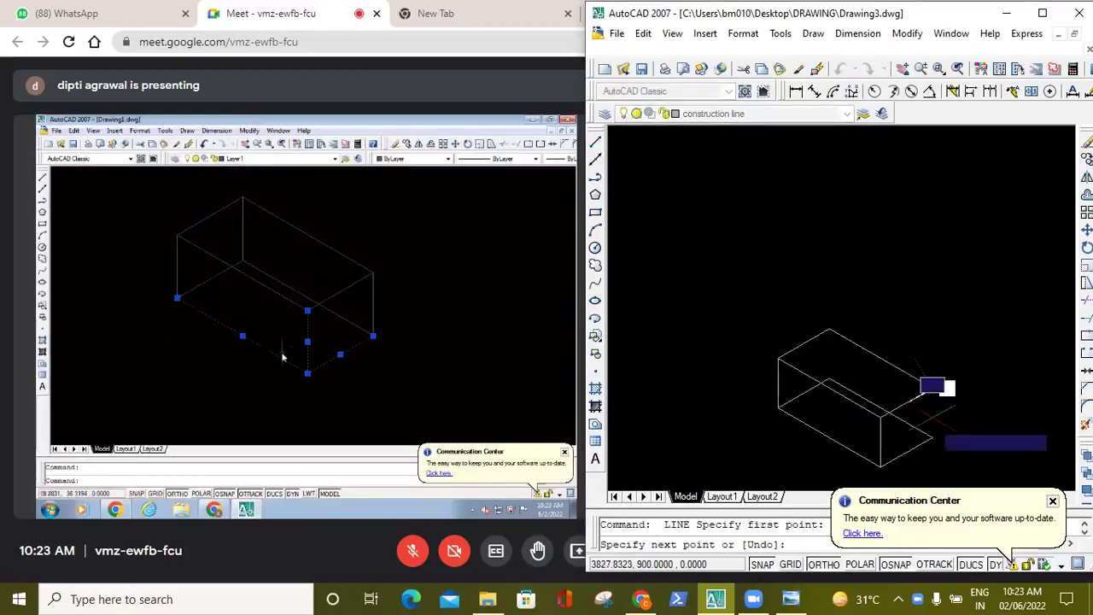
pyautogui.press('F5')
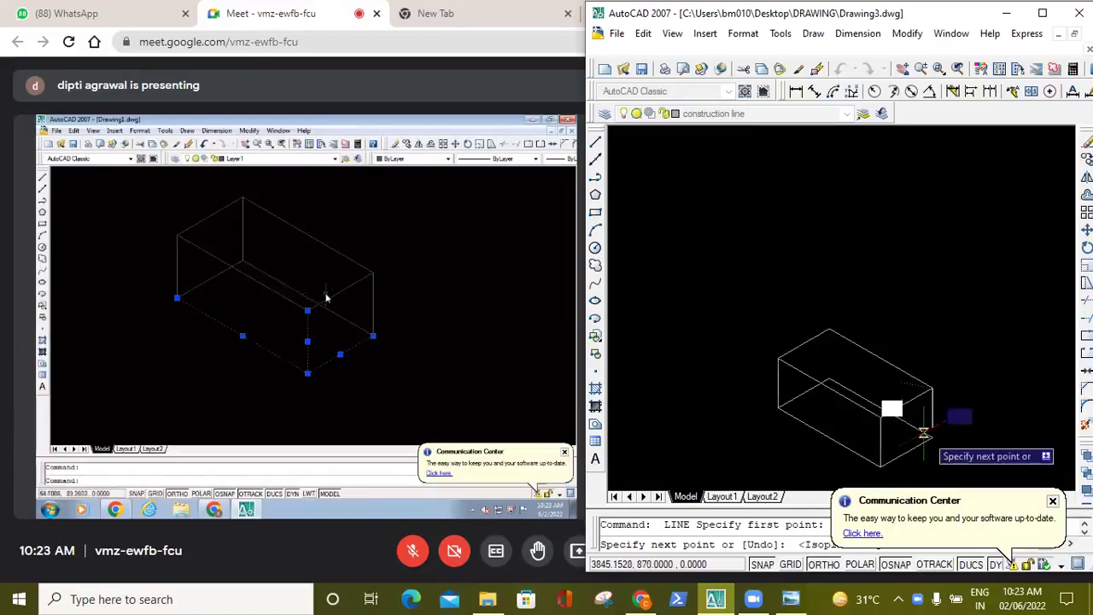
pyautogui.click(932, 437)
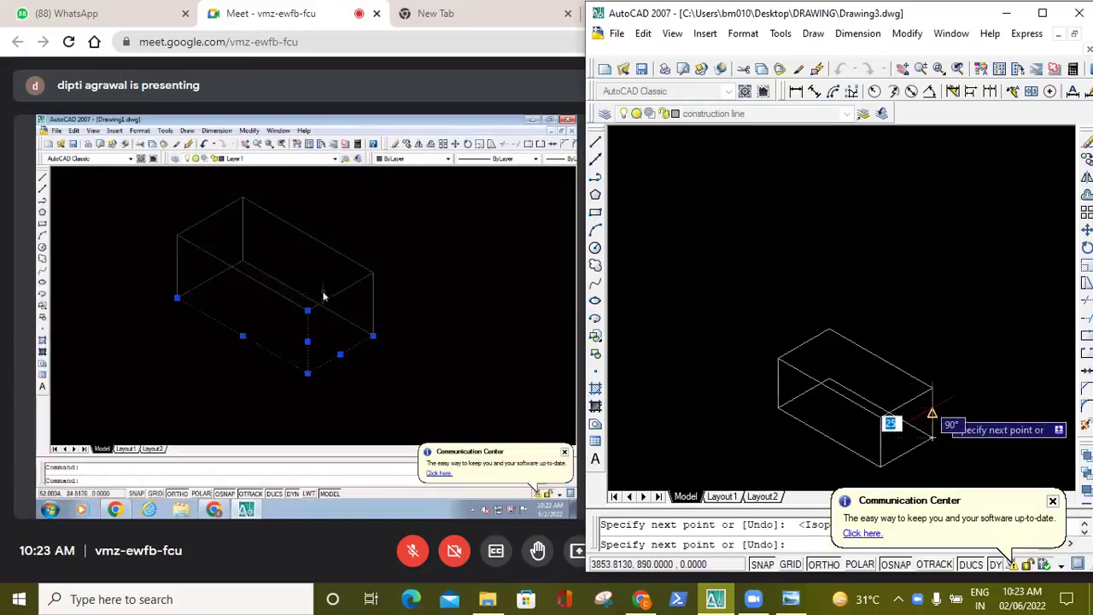
pyautogui.press('Escape')
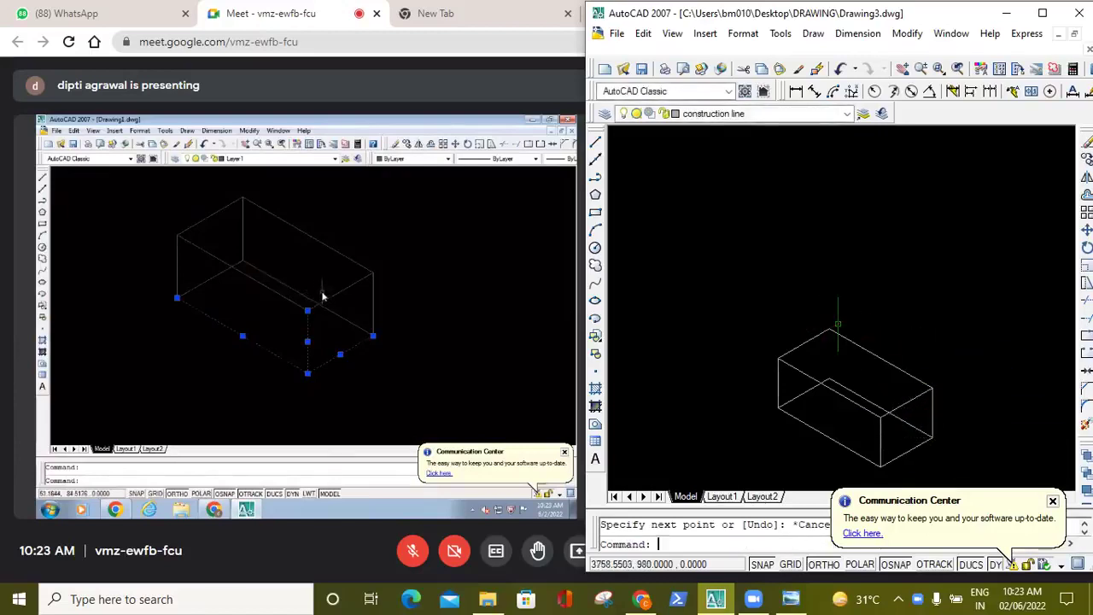
pyautogui.press('Return')
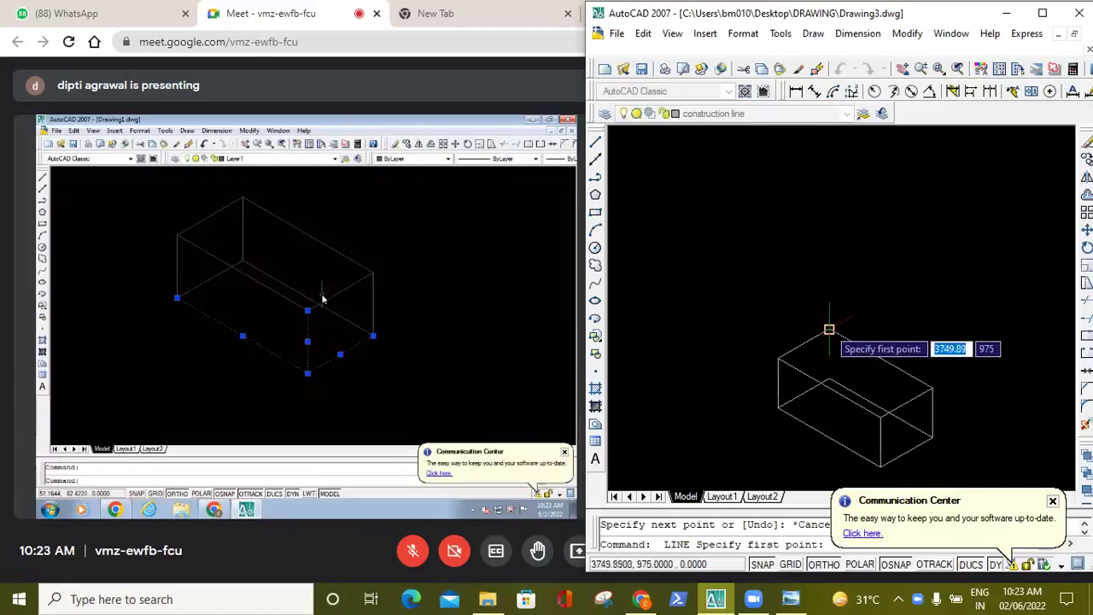
pyautogui.click(828, 329)
pyautogui.click(844, 378)
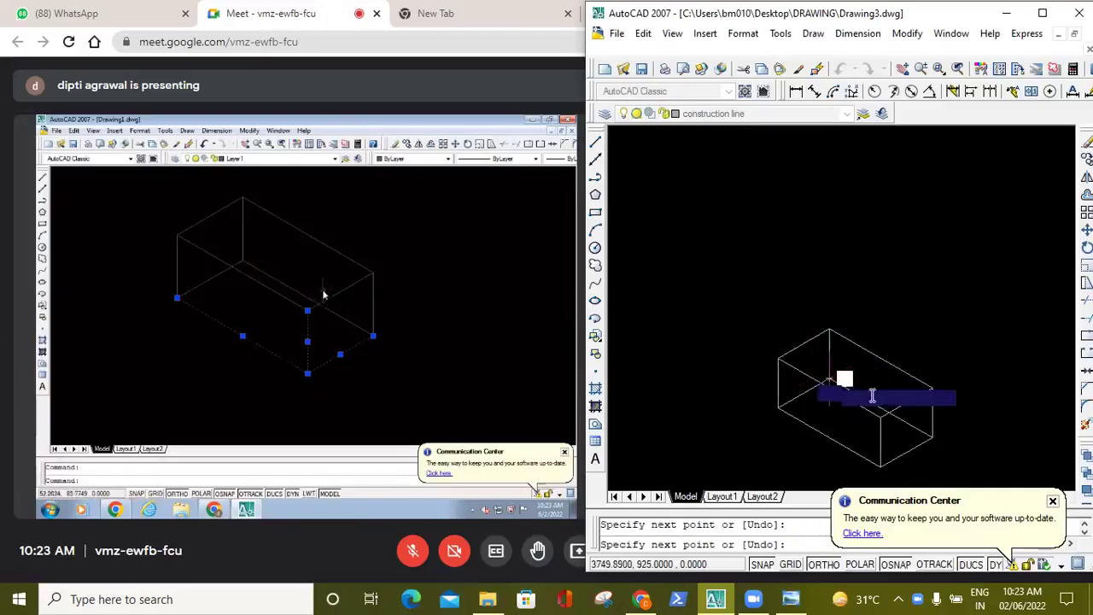
pyautogui.scroll(3, 875, 397)
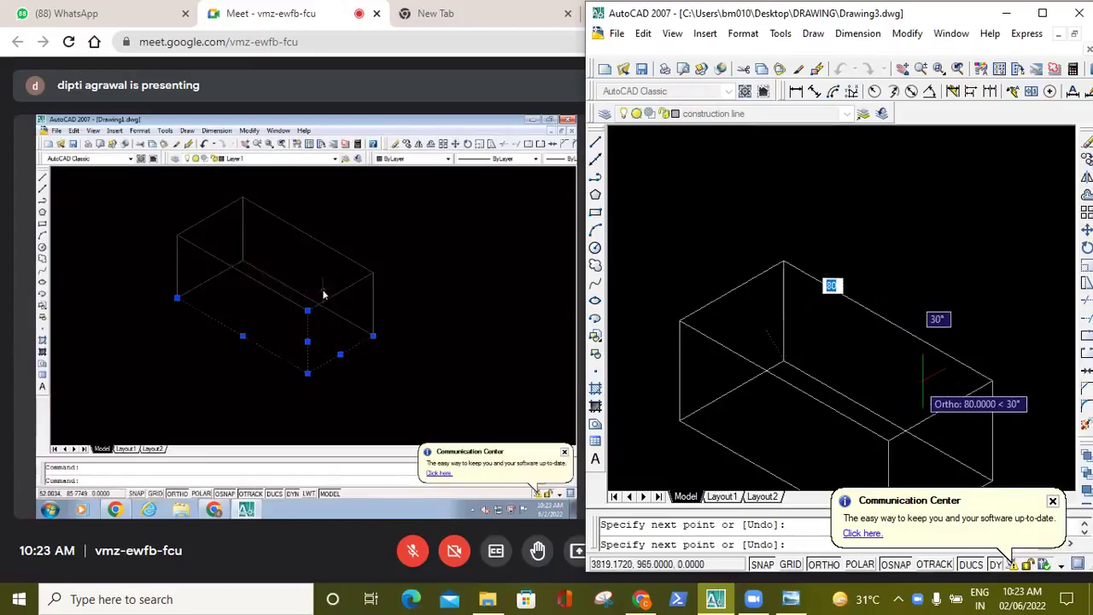
pyautogui.press('Escape')
# Shift the view slightly down and dismiss the Communication Center update balloon.
pyautogui.moveTo(1043, 448); pyautogui.dragTo(1062, 368, button='middle')
pyautogui.click(1060, 453)
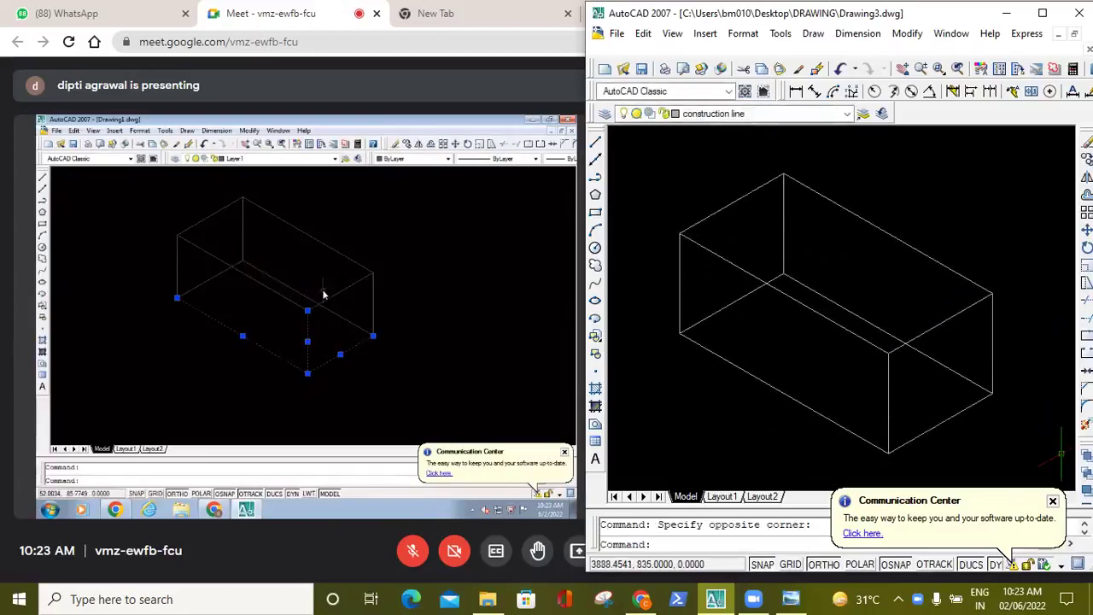
pyautogui.moveTo(956, 163); pyautogui.dragTo(939, 176, button='middle')
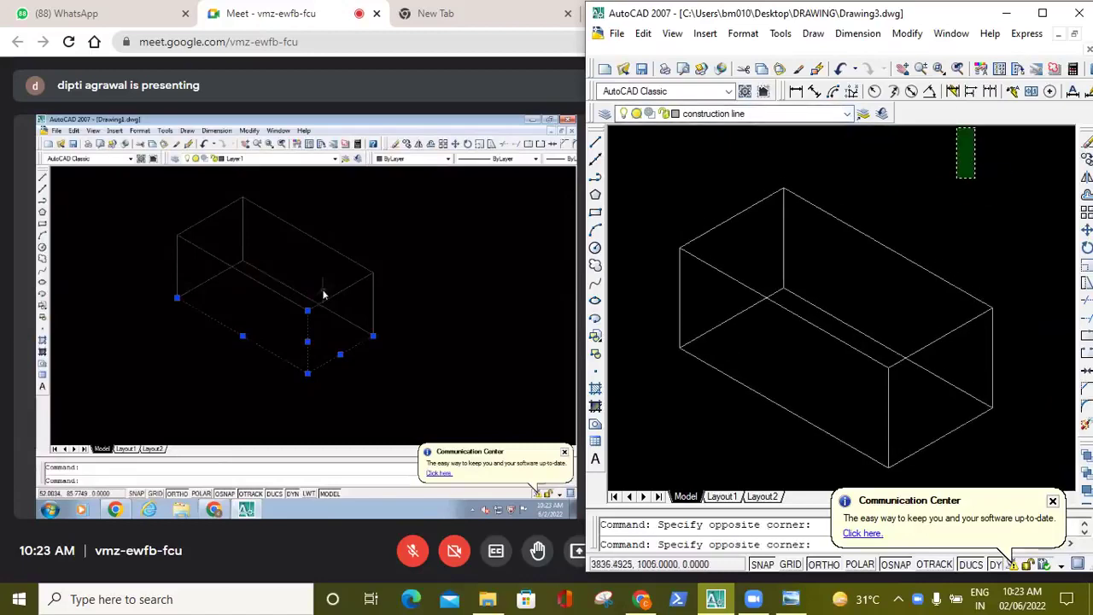
pyautogui.click(1053, 502)
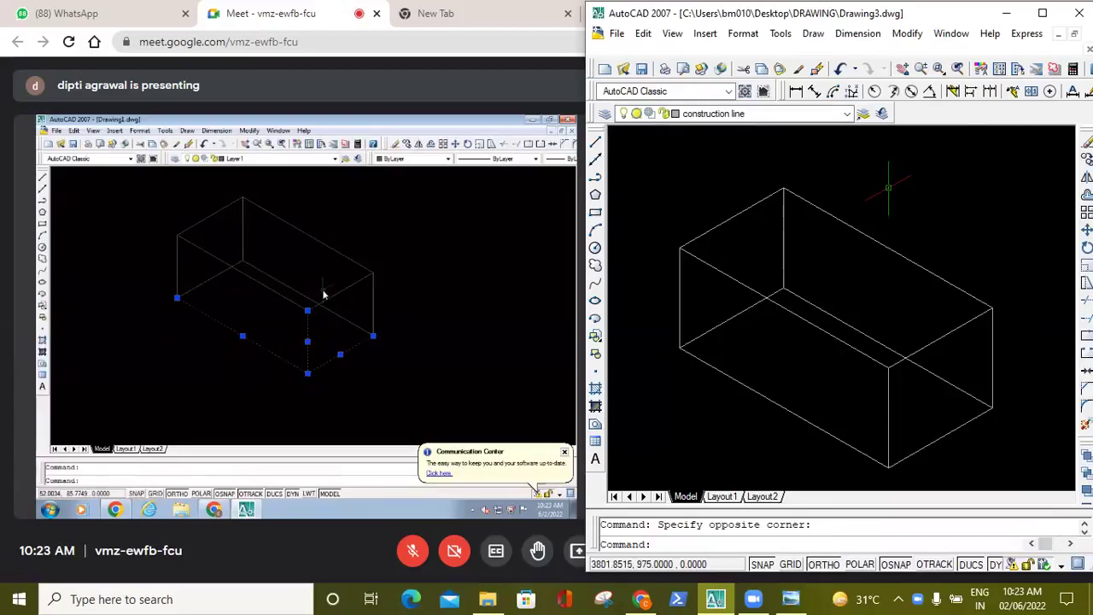
# In Layer Properties Manager, change layer 0's colour to yellow and confirm.
pyautogui.click(713, 113)
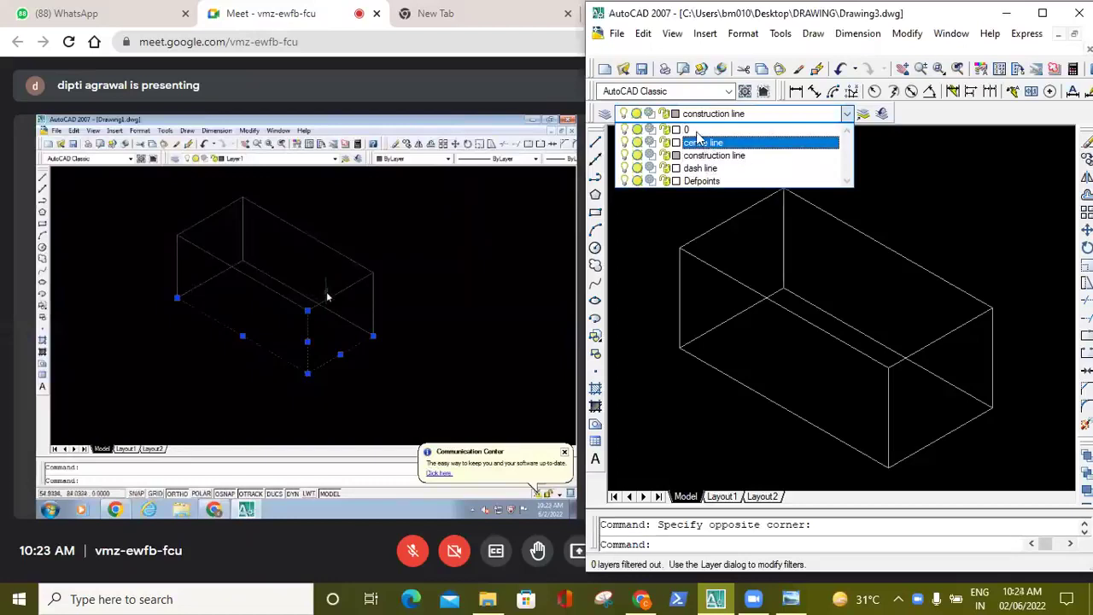
pyautogui.click(621, 116)
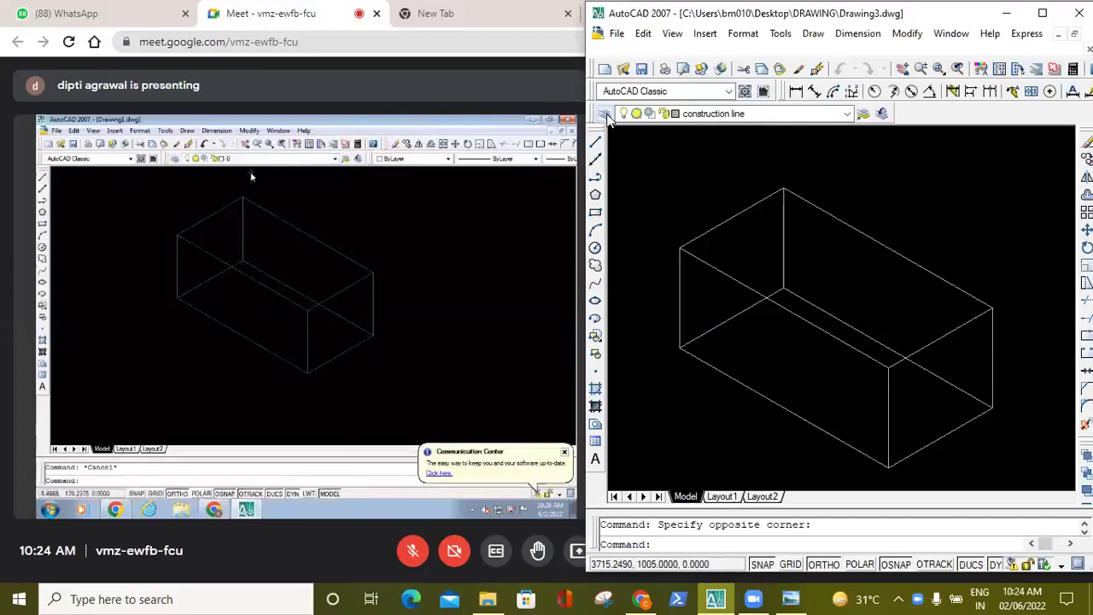
pyautogui.click(606, 114)
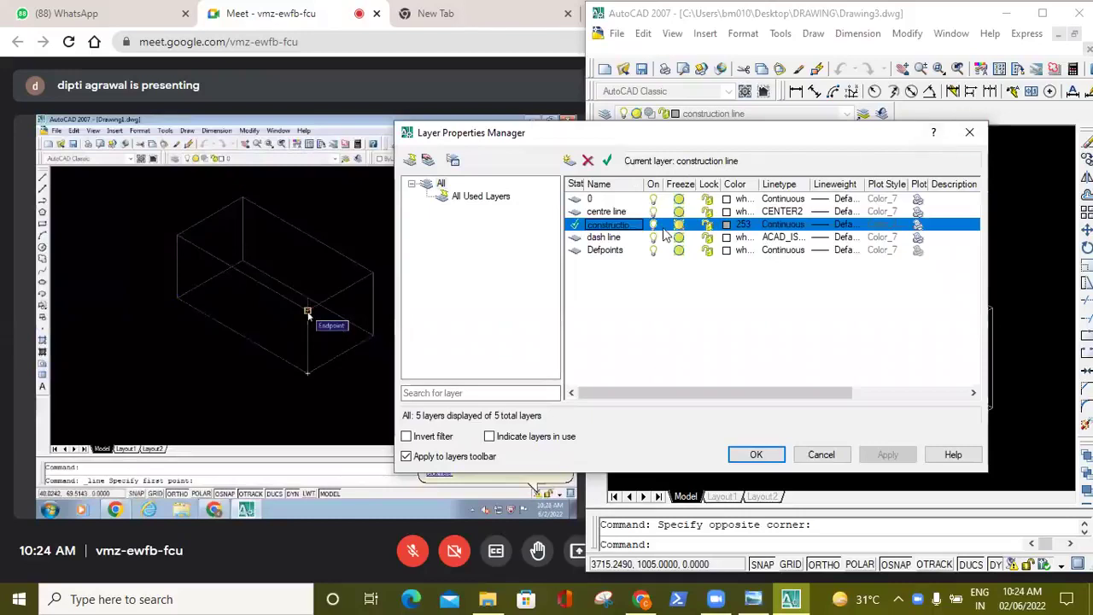
pyautogui.click(726, 238)
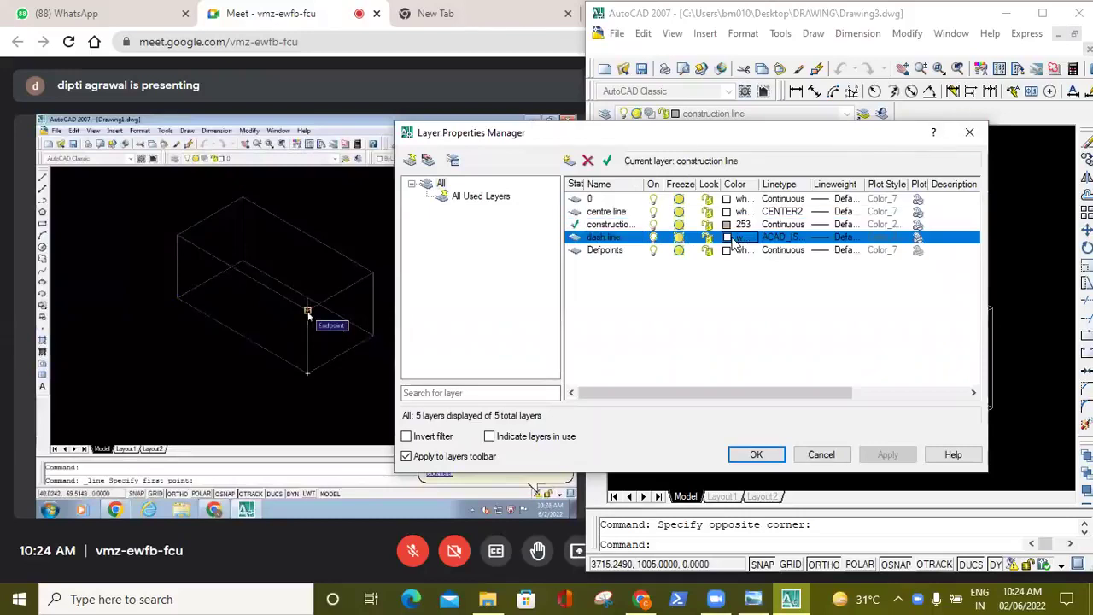
pyautogui.click(677, 153)
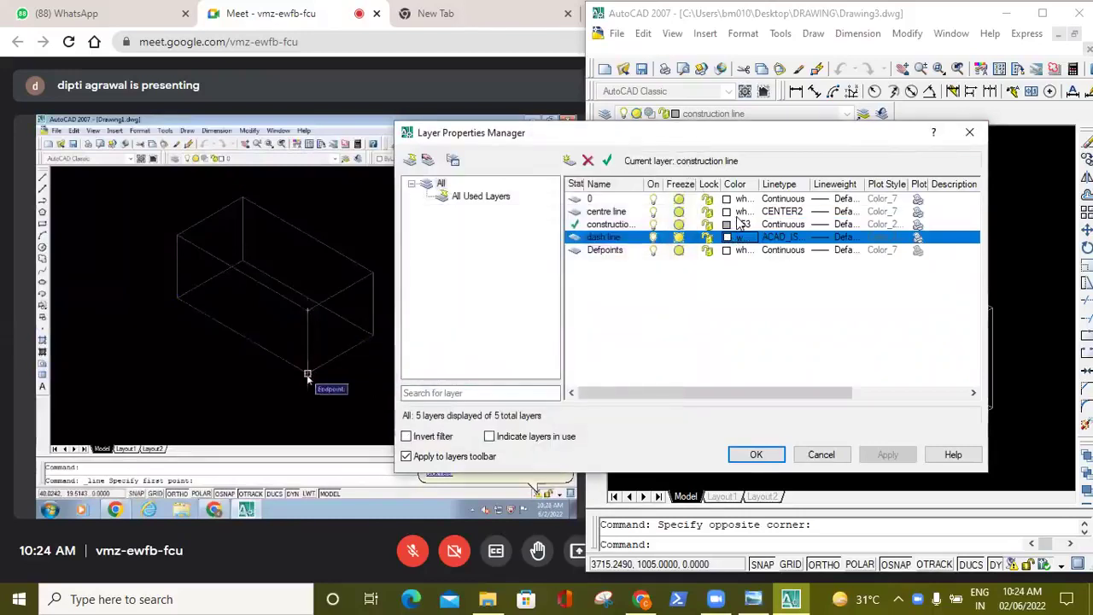
pyautogui.click(742, 199)
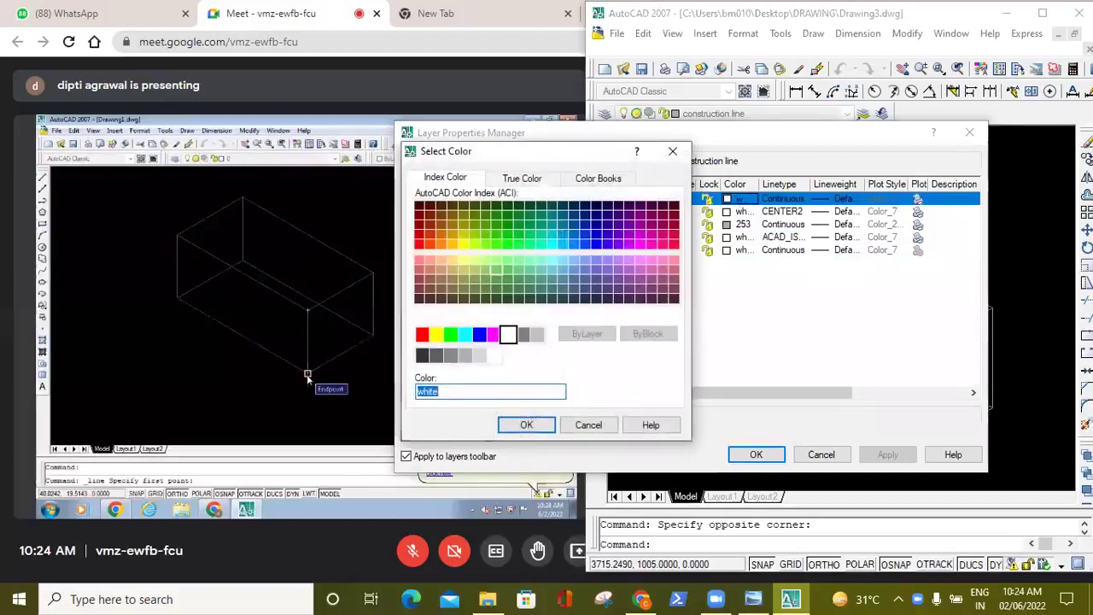
pyautogui.click(436, 334)
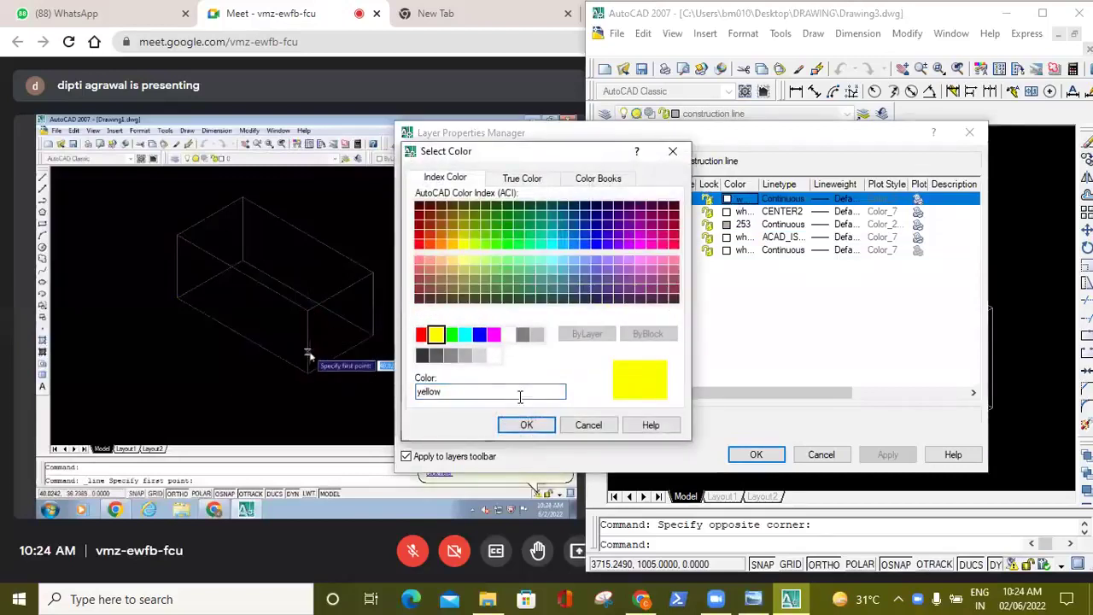
pyautogui.click(526, 425)
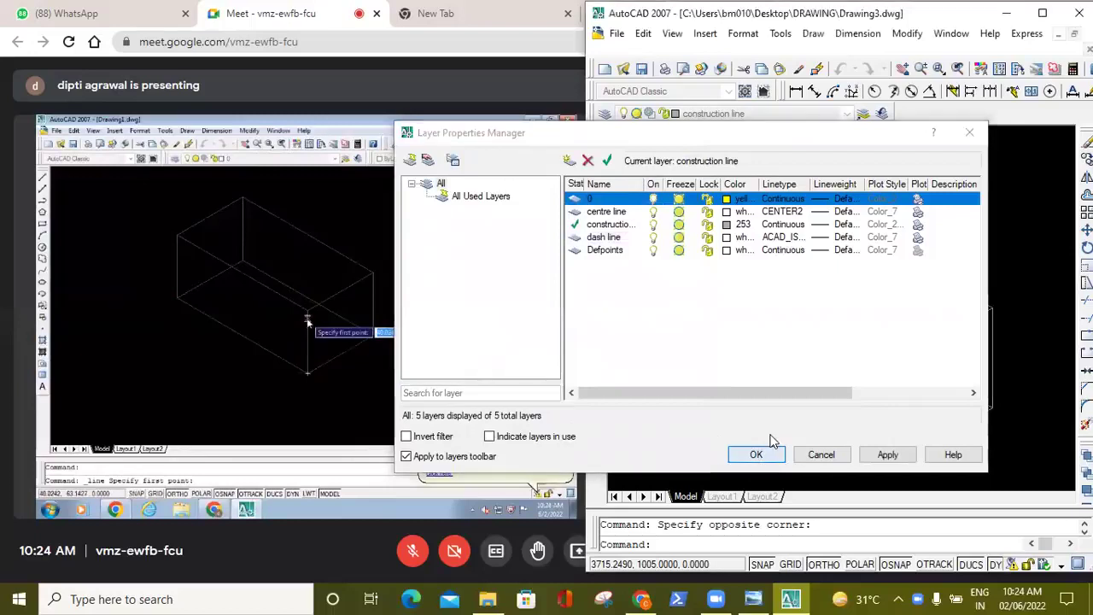
pyautogui.click(756, 454)
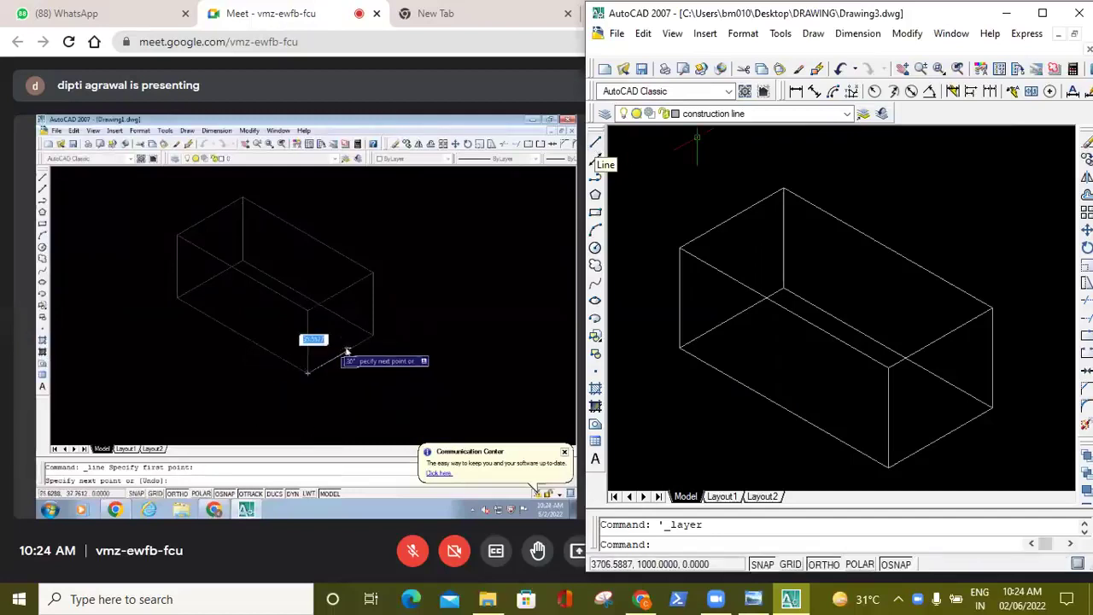
# Make layer 0 current and draw a 90-unit line from the box's bottom corner on the left isoplane.
pyautogui.click(713, 113)
pyautogui.click(709, 125)
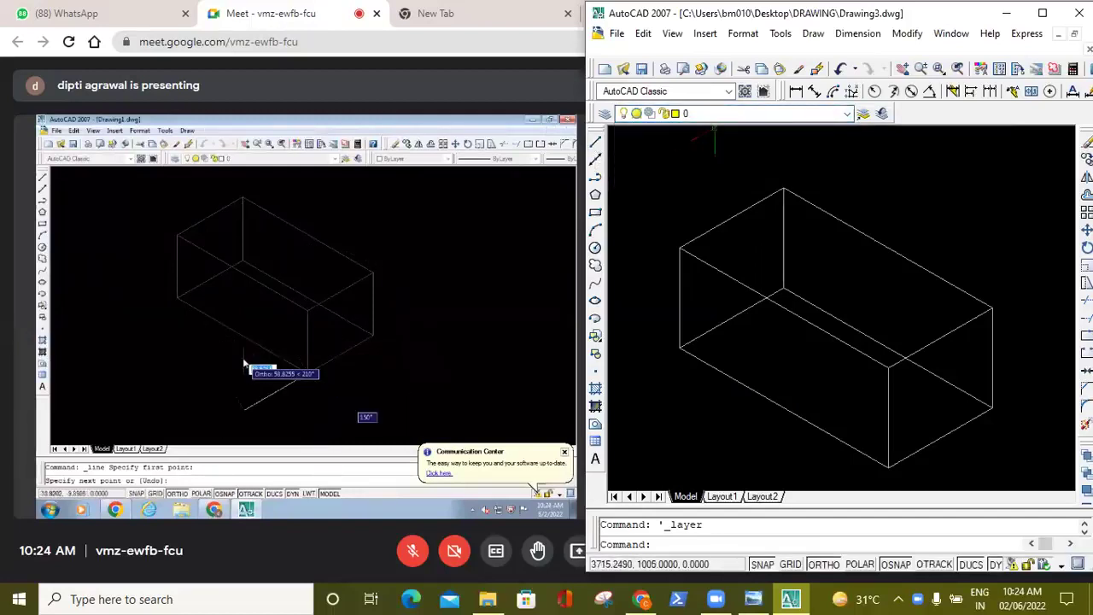
pyautogui.click(598, 144)
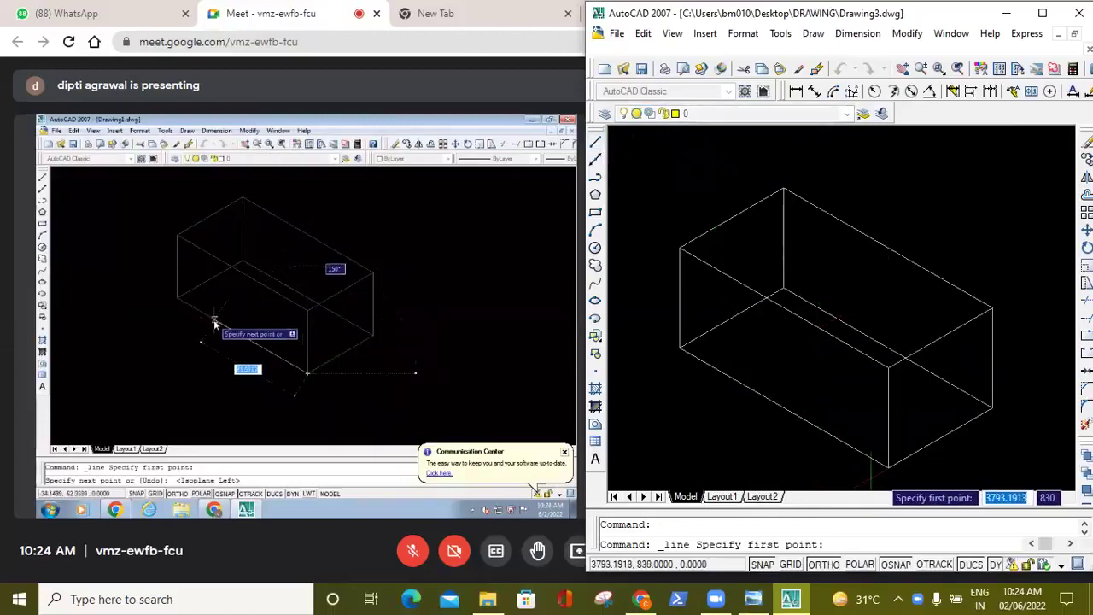
pyautogui.click(888, 468)
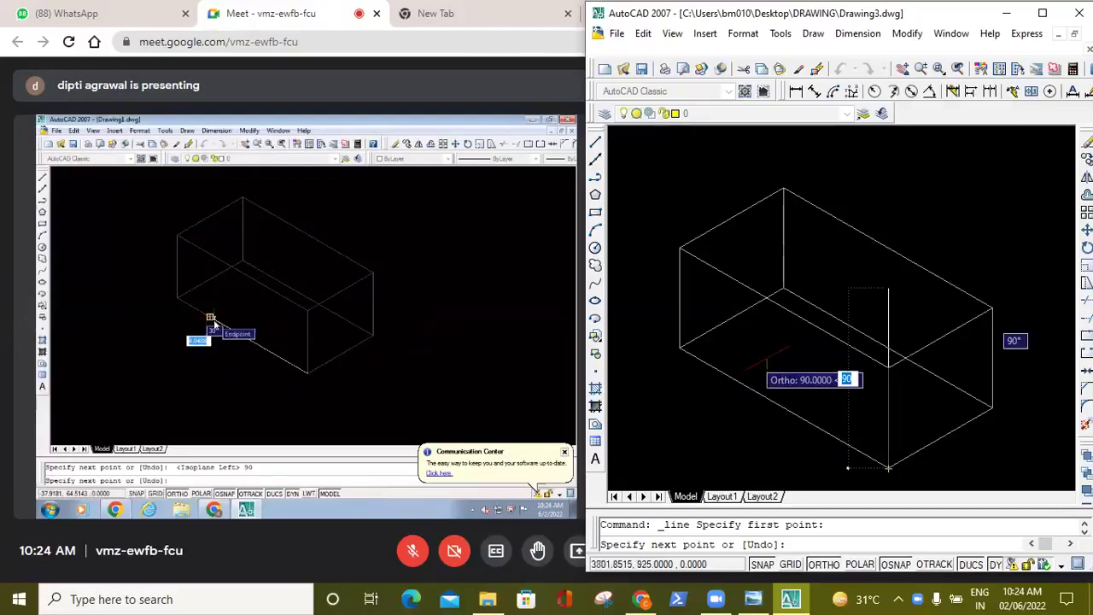
pyautogui.press('F5')
pyautogui.write('90')
pyautogui.press('Return')
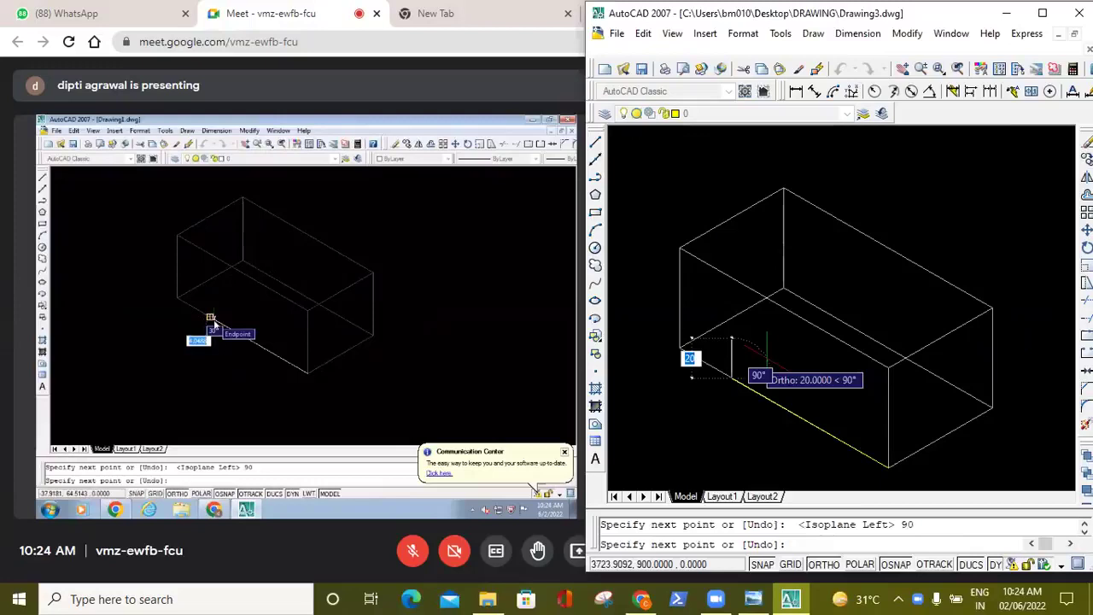
pyautogui.press('Escape')
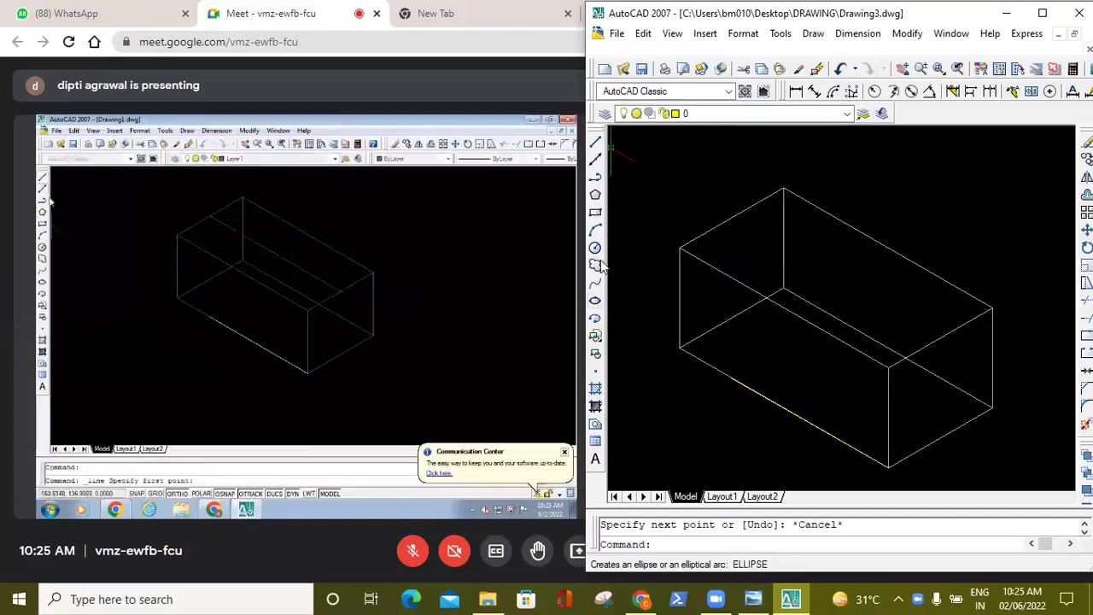
# Draw a line across the top face between the midpoints of its opposite edges.
pyautogui.click(596, 141)
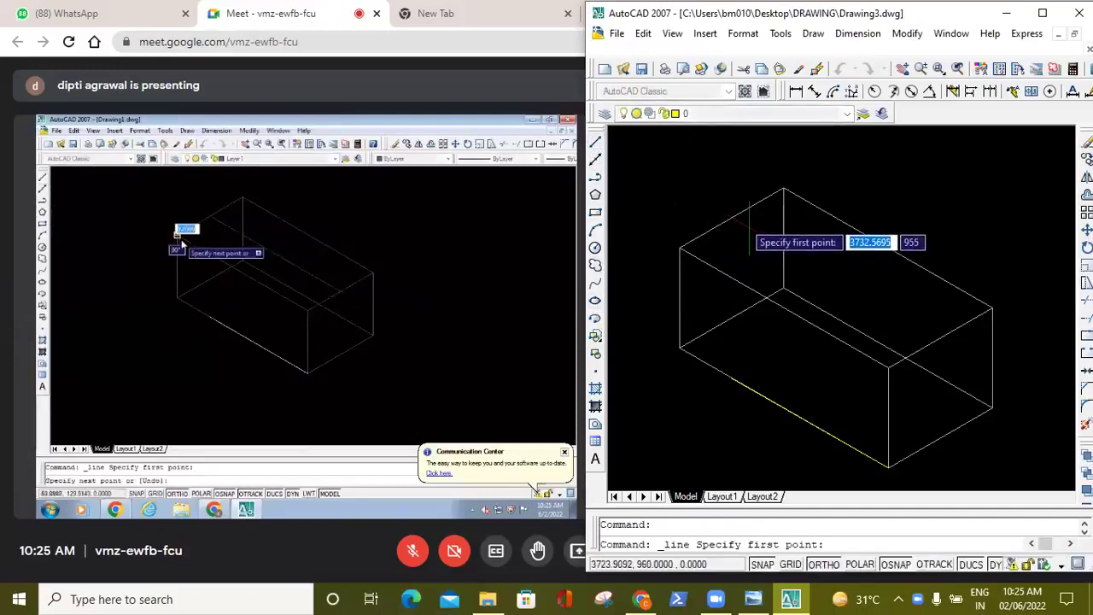
pyautogui.click(731, 217)
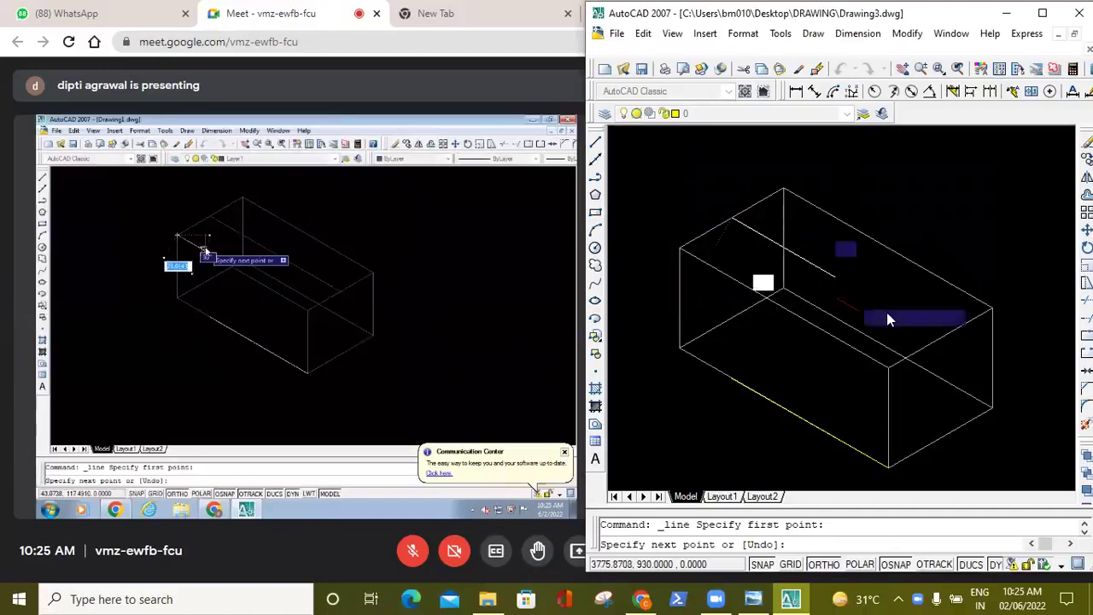
pyautogui.click(939, 338)
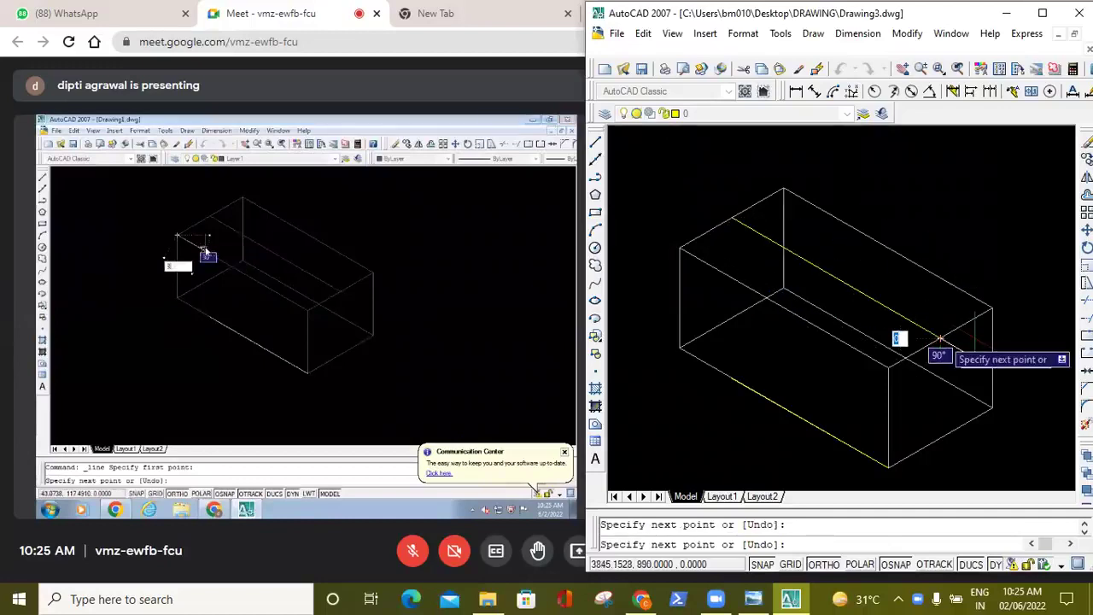
pyautogui.press('Escape')
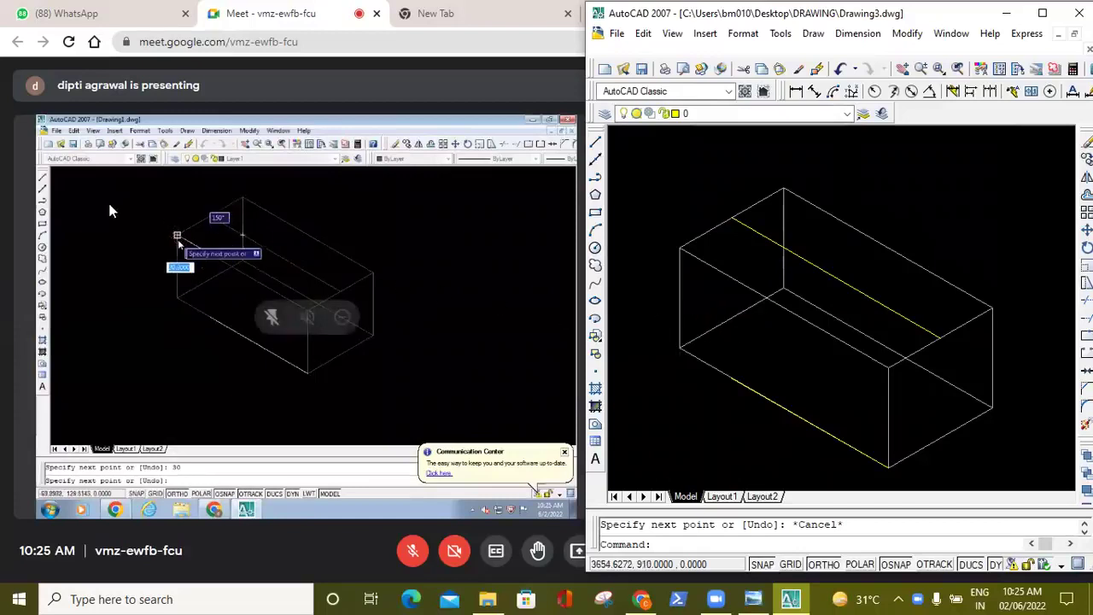
# Start a line on the top face's left edge with a 30-unit segment, switching to the top isoplane.
pyautogui.click(595, 142)
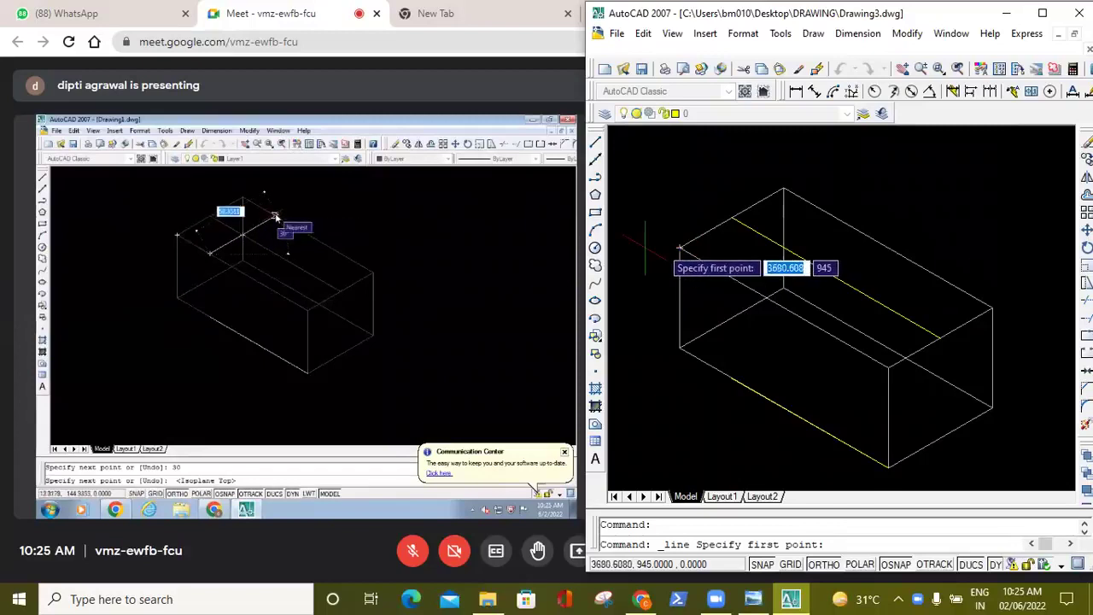
pyautogui.click(679, 246)
pyautogui.write('3')
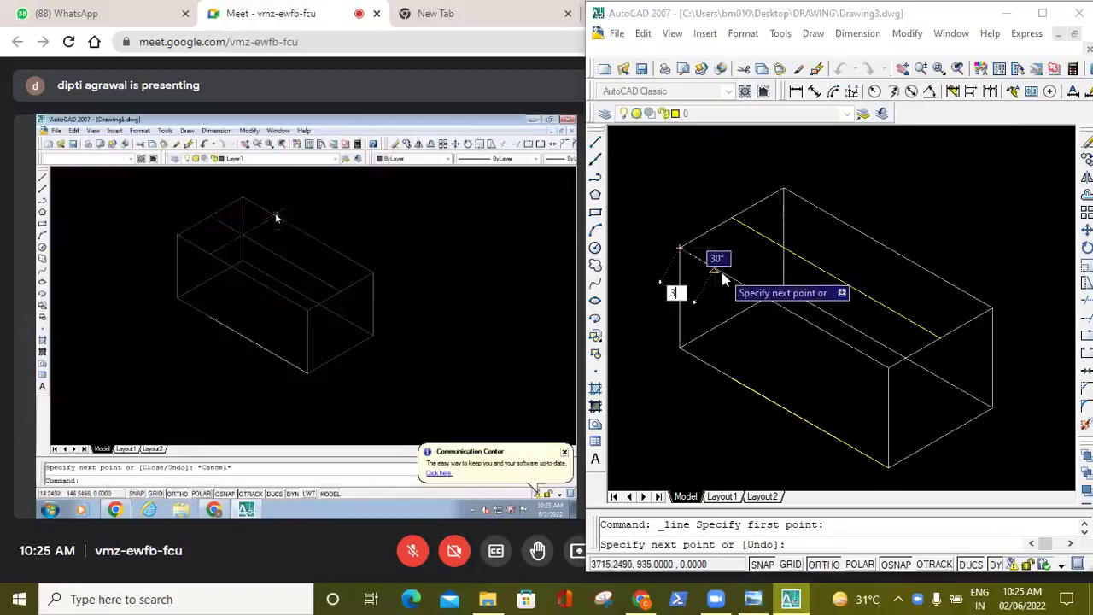
pyautogui.write('0')
pyautogui.press('Return')
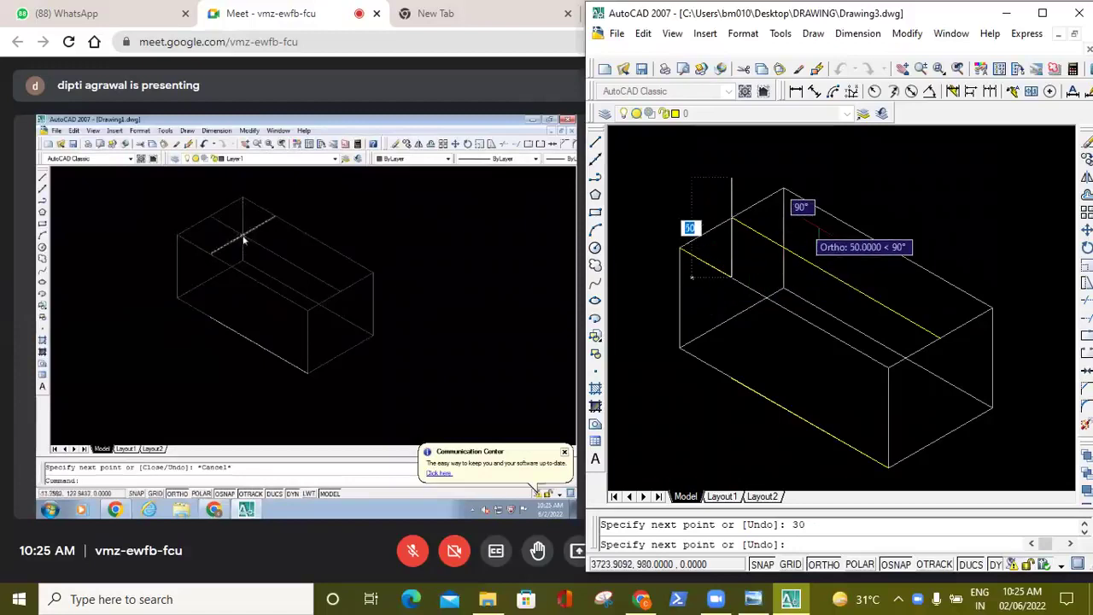
pyautogui.press('F5')
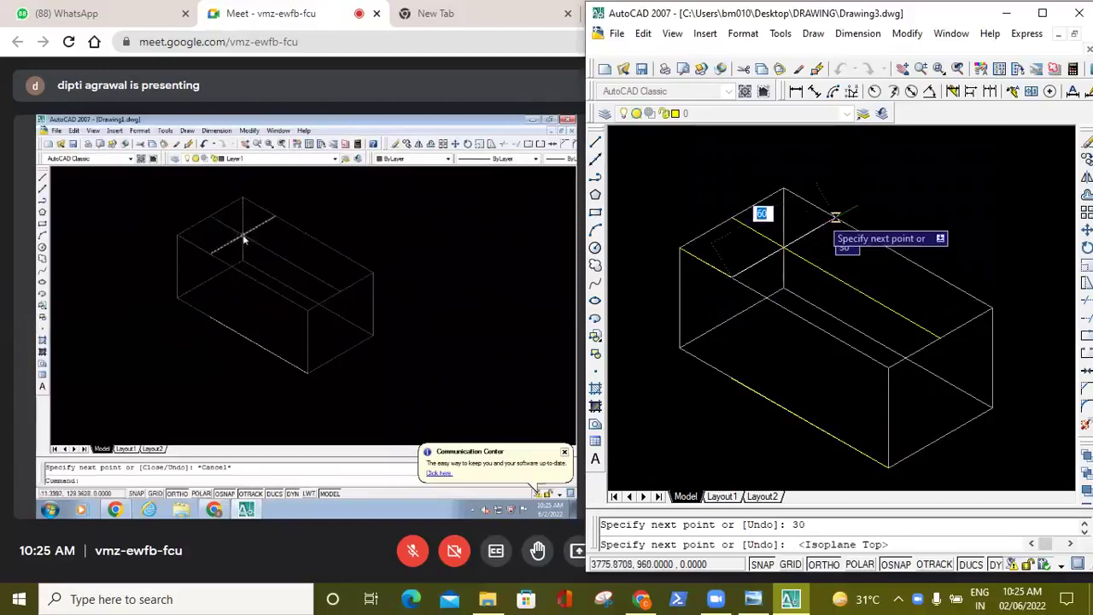
# Finish the short step line on the top face along the isometric axis.
pyautogui.click(783, 248)
pyautogui.click(835, 218)
pyautogui.press('Escape')
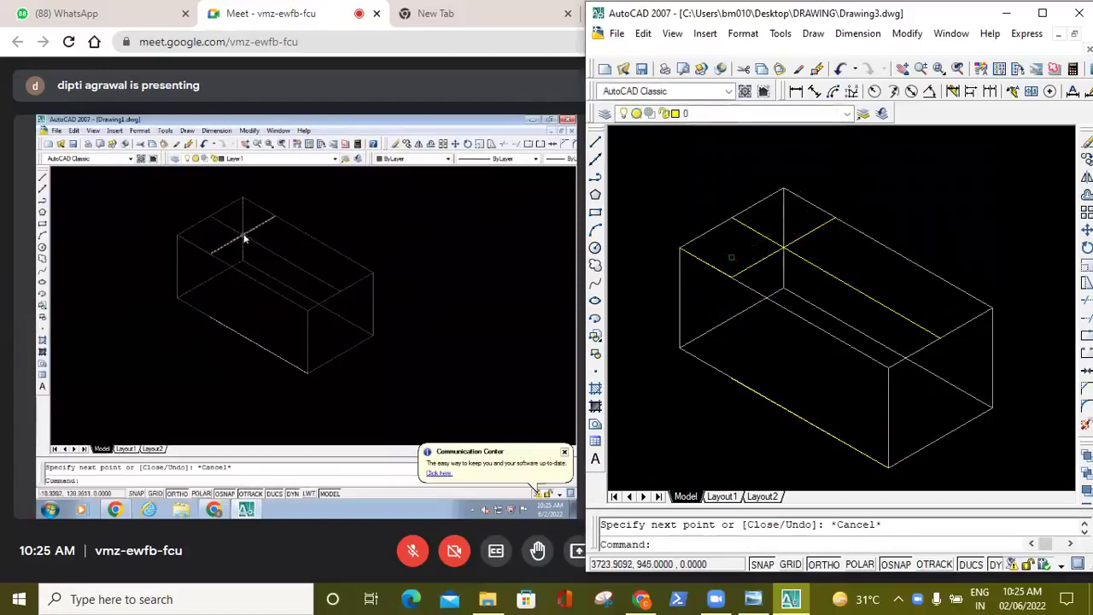
pyautogui.click(716, 267)
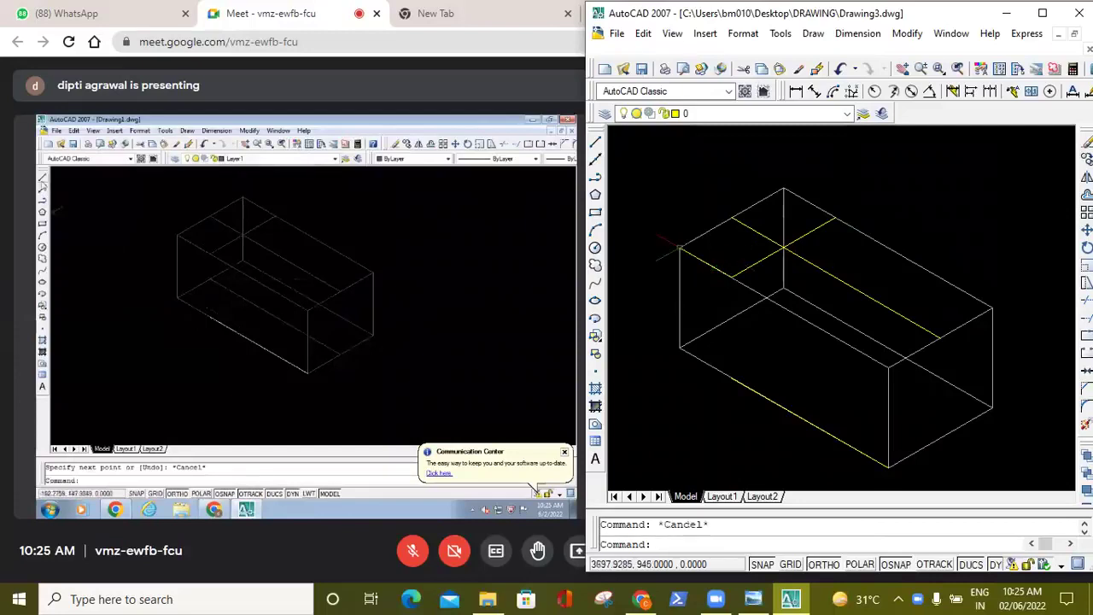
# Draw a line from the left edge's midpoint to the right face's bottom-edge midpoint.
pyautogui.click(595, 141)
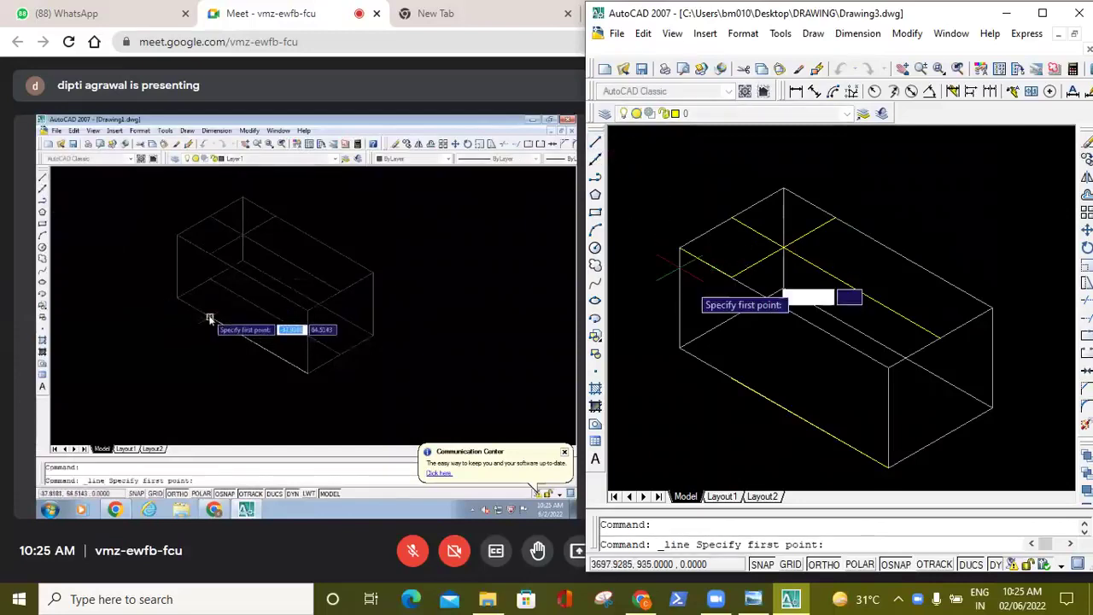
pyautogui.click(730, 317)
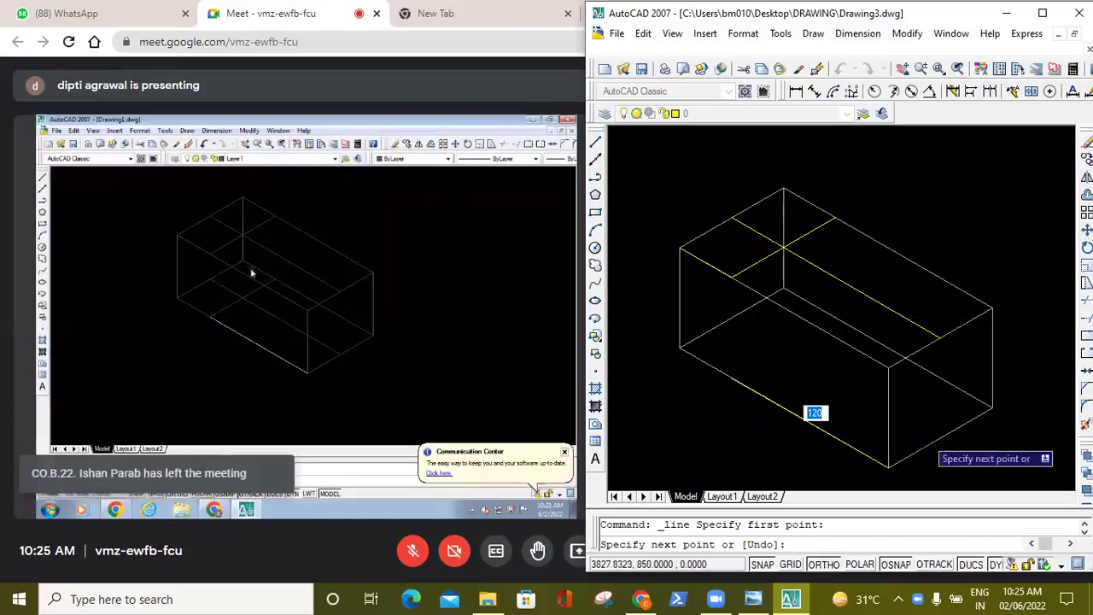
pyautogui.click(939, 438)
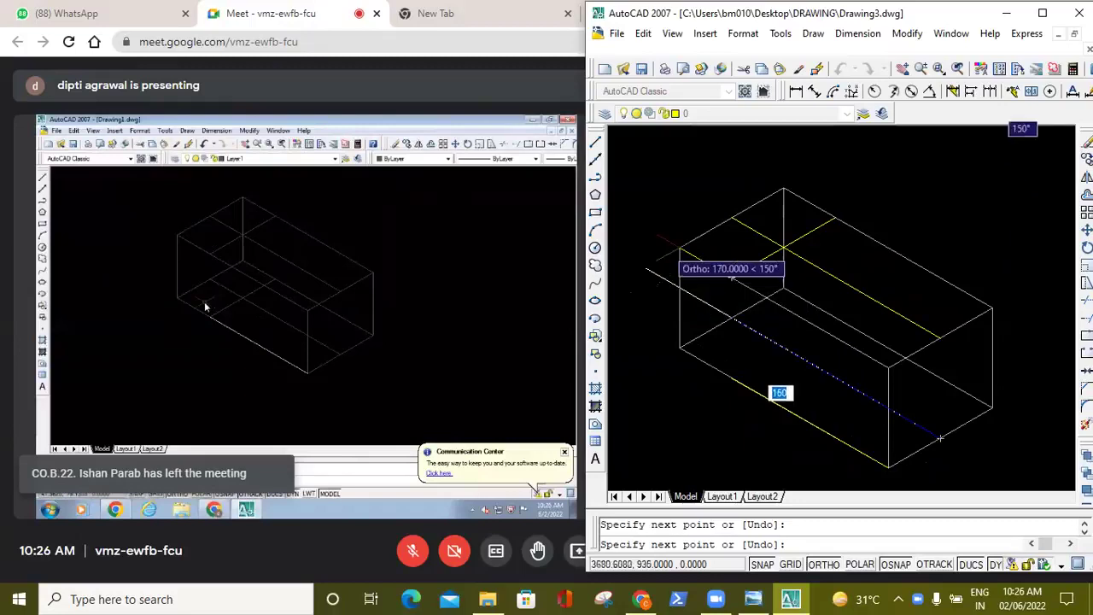
pyautogui.press('Escape')
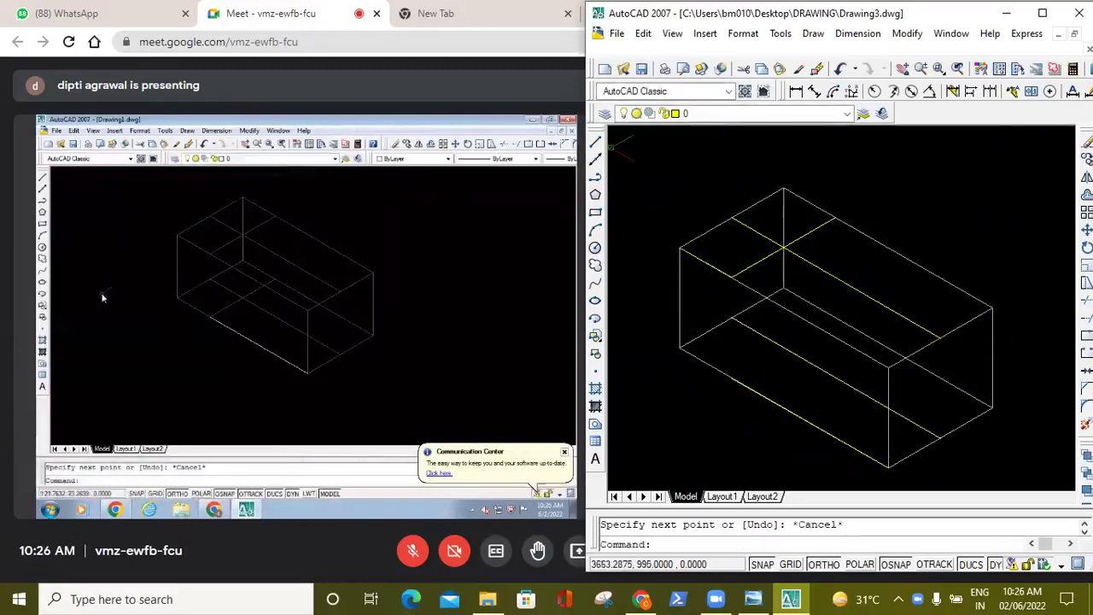
# Draw the cut-out profile: a vertical drop, the bottom edge across, and a vertical rise to the top.
pyautogui.click(596, 142)
pyautogui.click(732, 276)
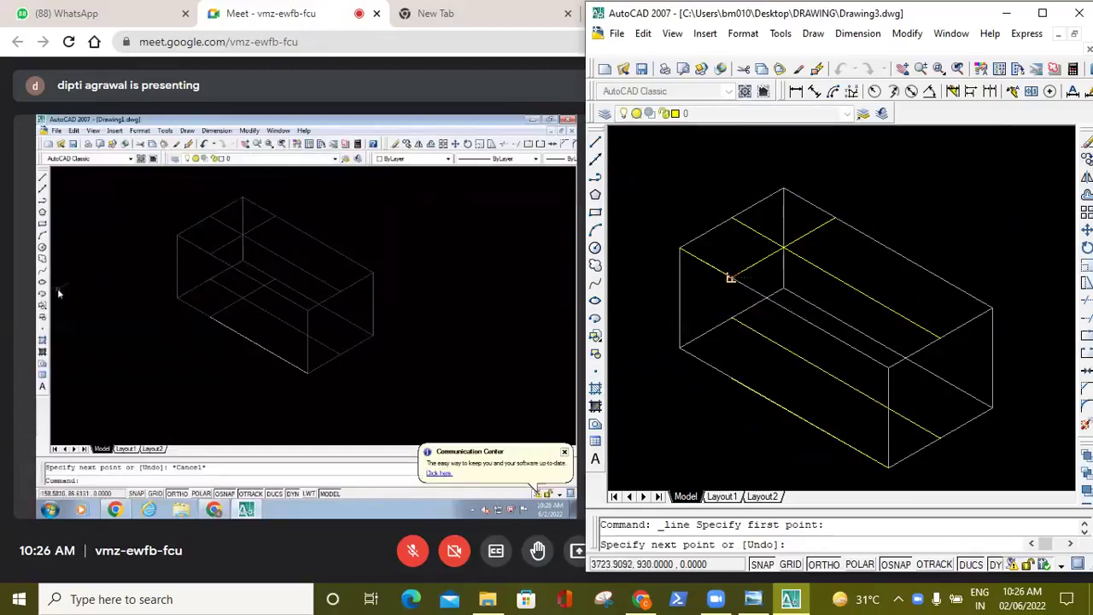
pyautogui.click(732, 378)
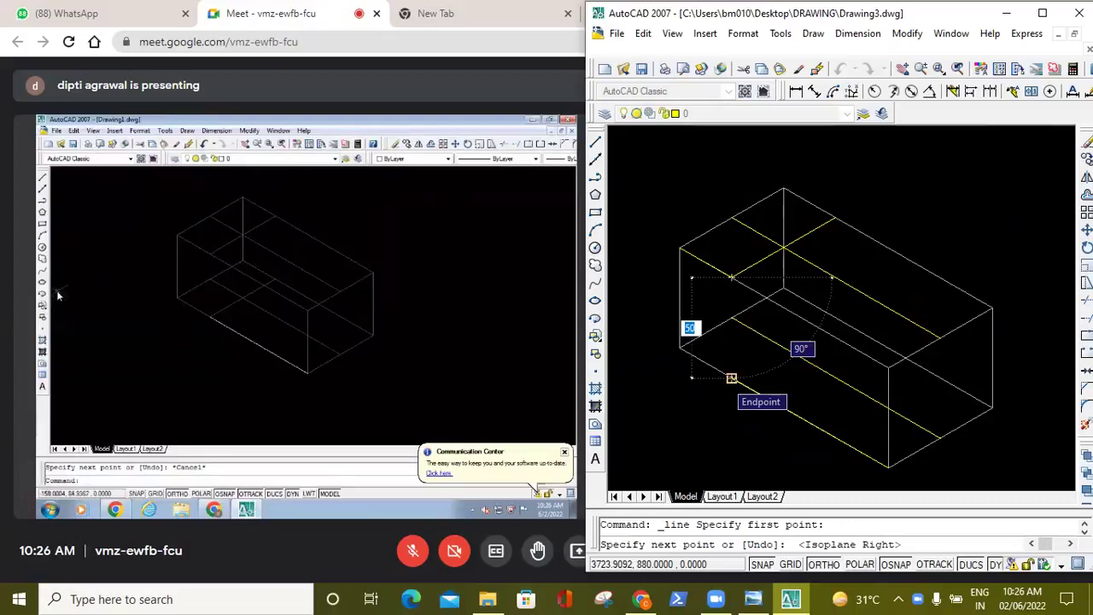
pyautogui.click(834, 318)
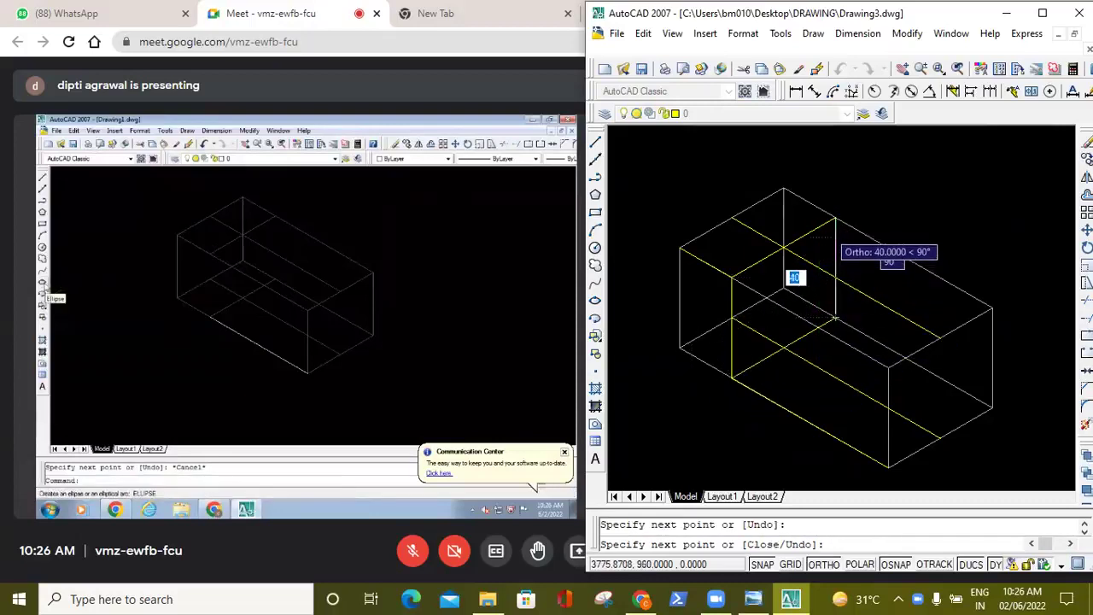
pyautogui.click(834, 216)
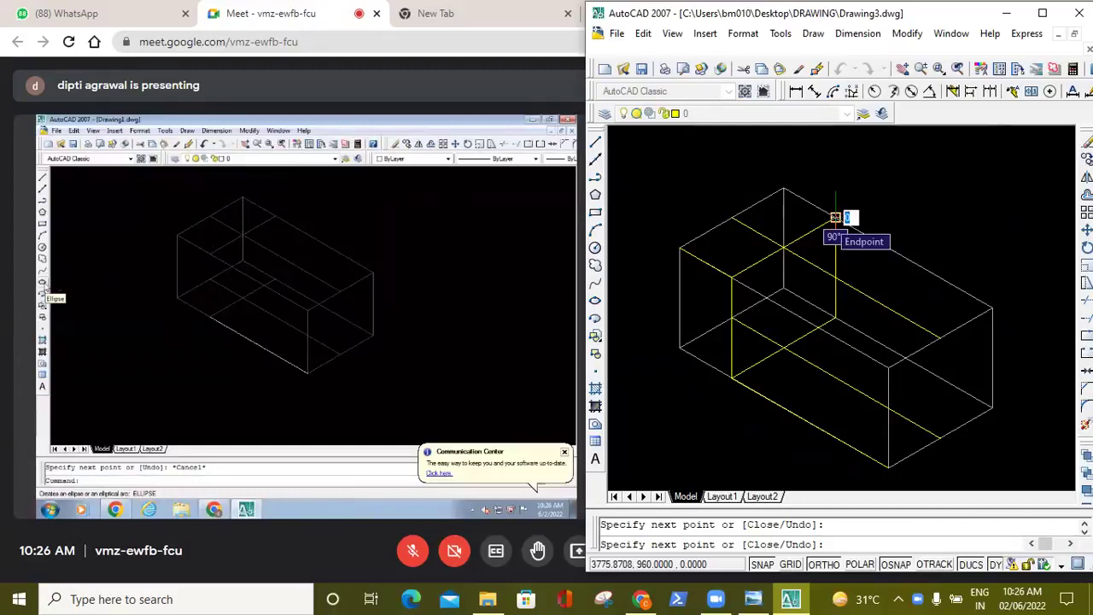
pyautogui.press('Escape')
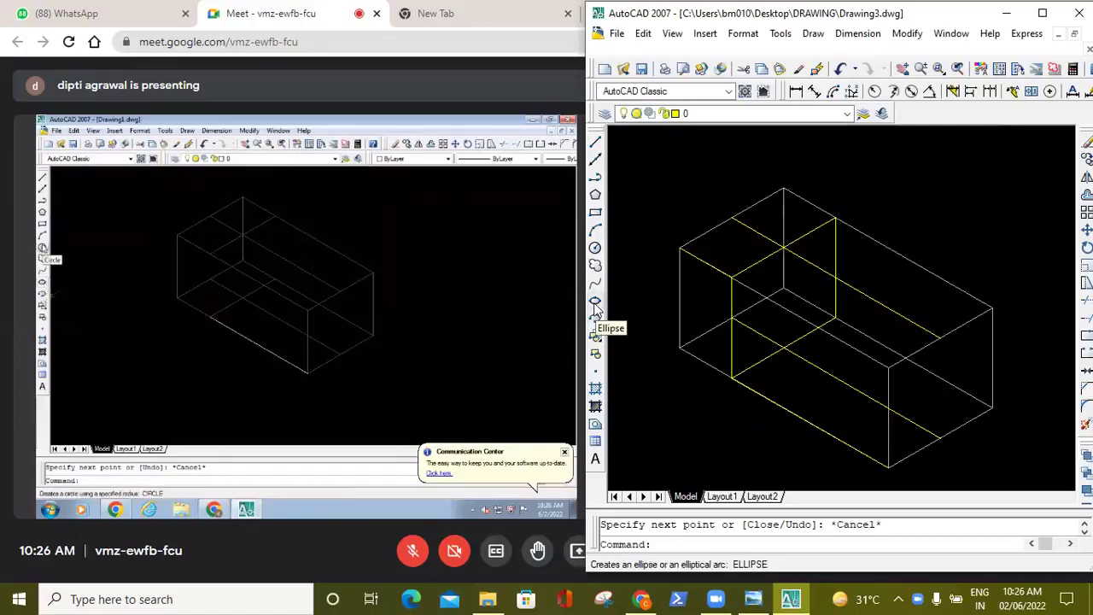
# Draw a radius-30 isocircle on the Top isoplane, centred on the top-face corner point.
pyautogui.click(596, 305)
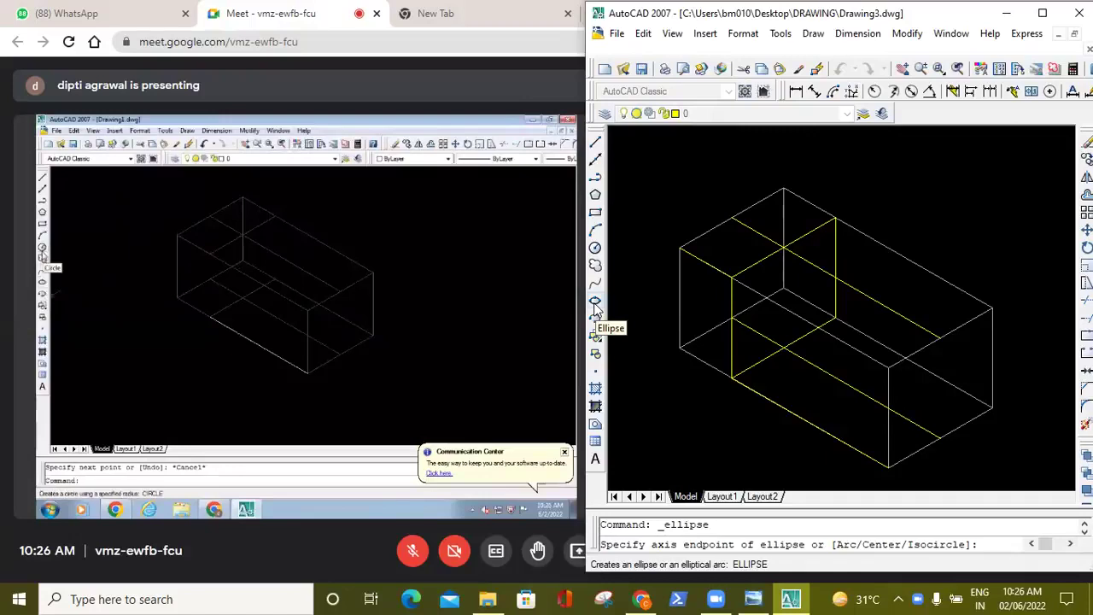
pyautogui.press('Escape')
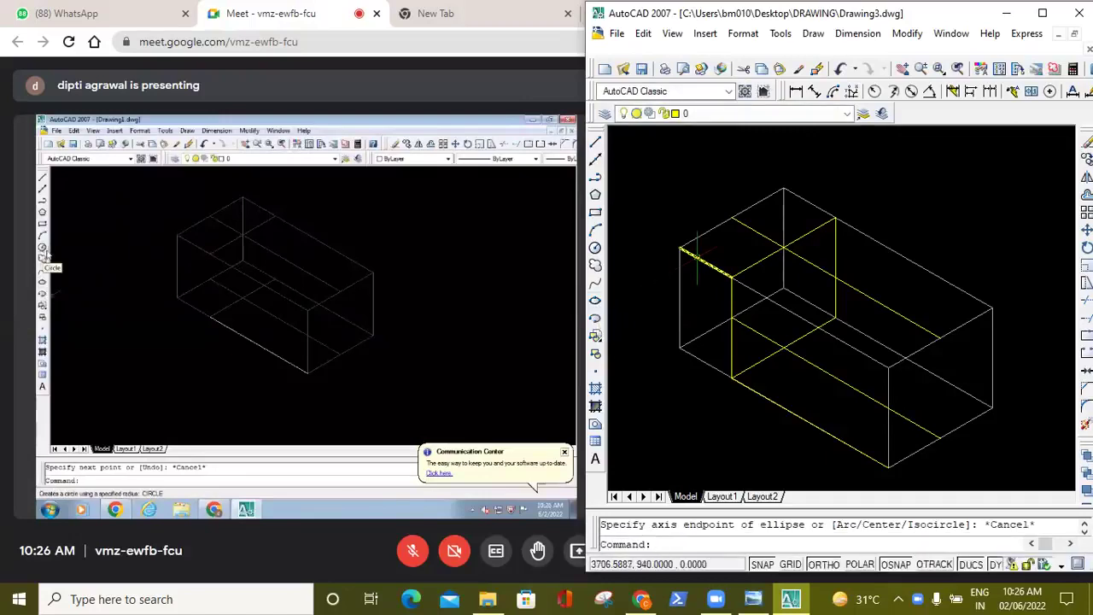
pyautogui.click(697, 258)
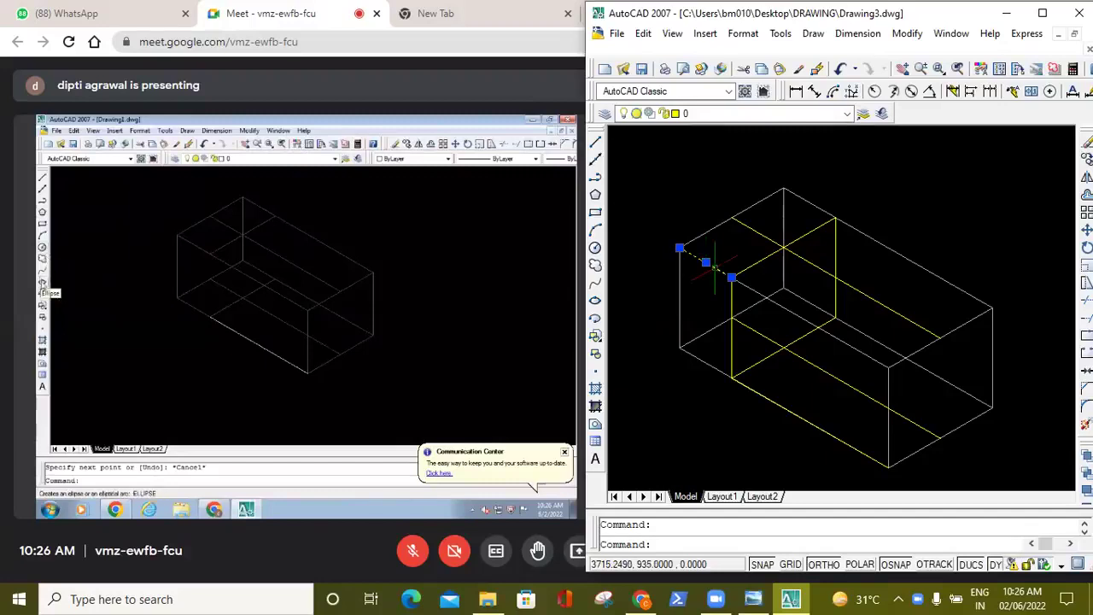
pyautogui.press('Escape')
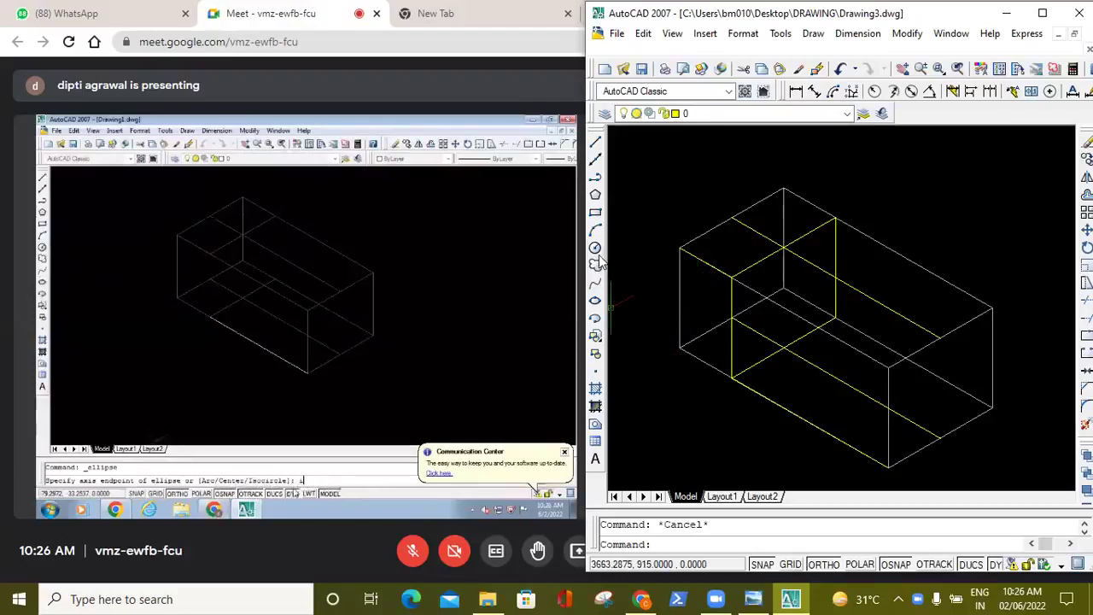
pyautogui.click(596, 301)
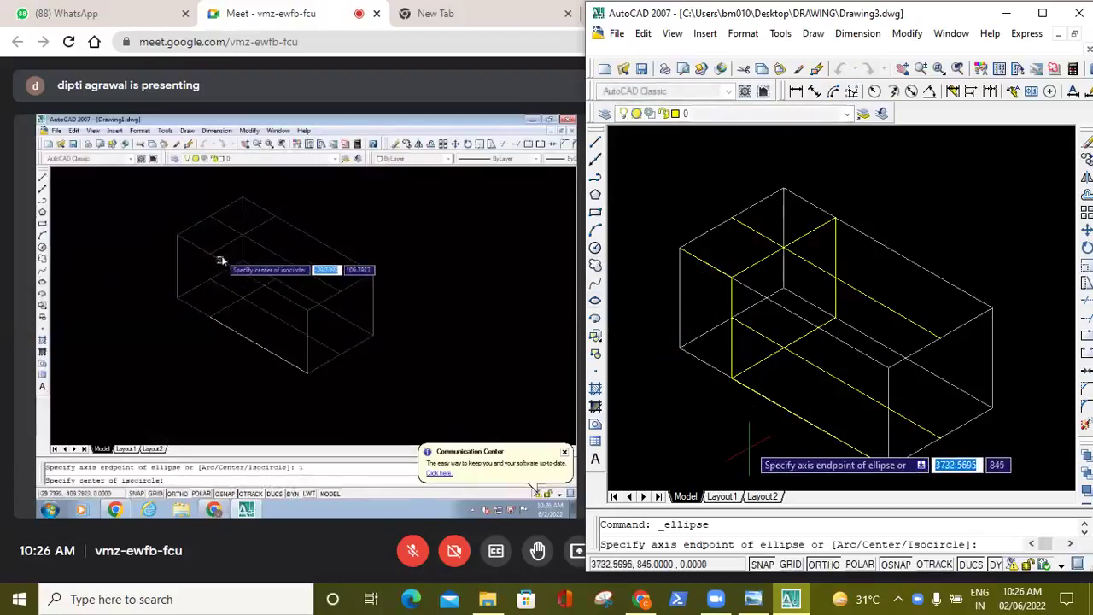
pyautogui.press('Return')
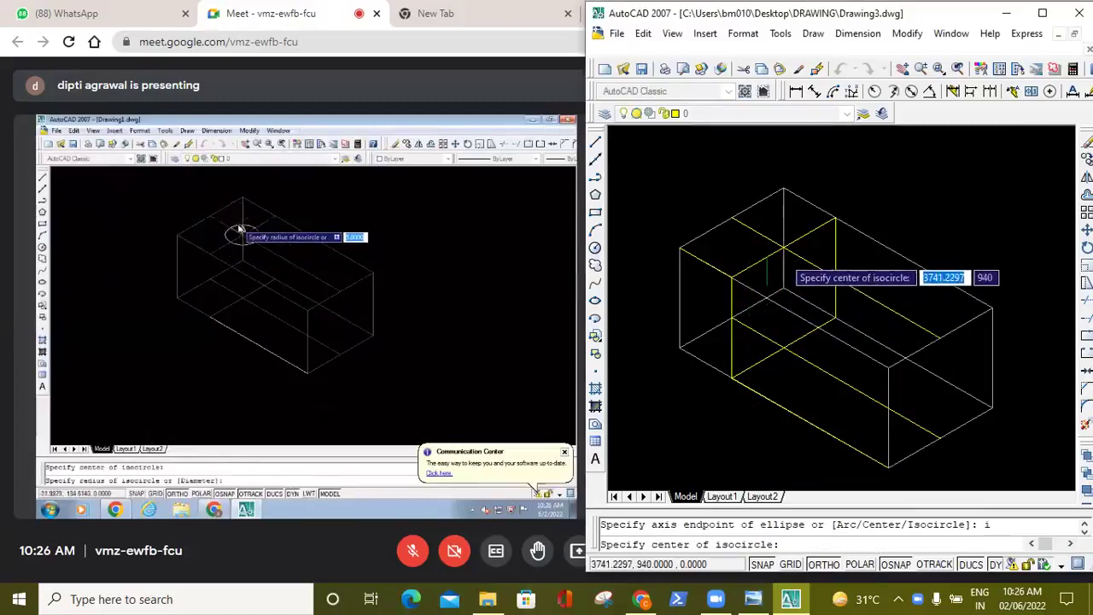
pyautogui.click(783, 249)
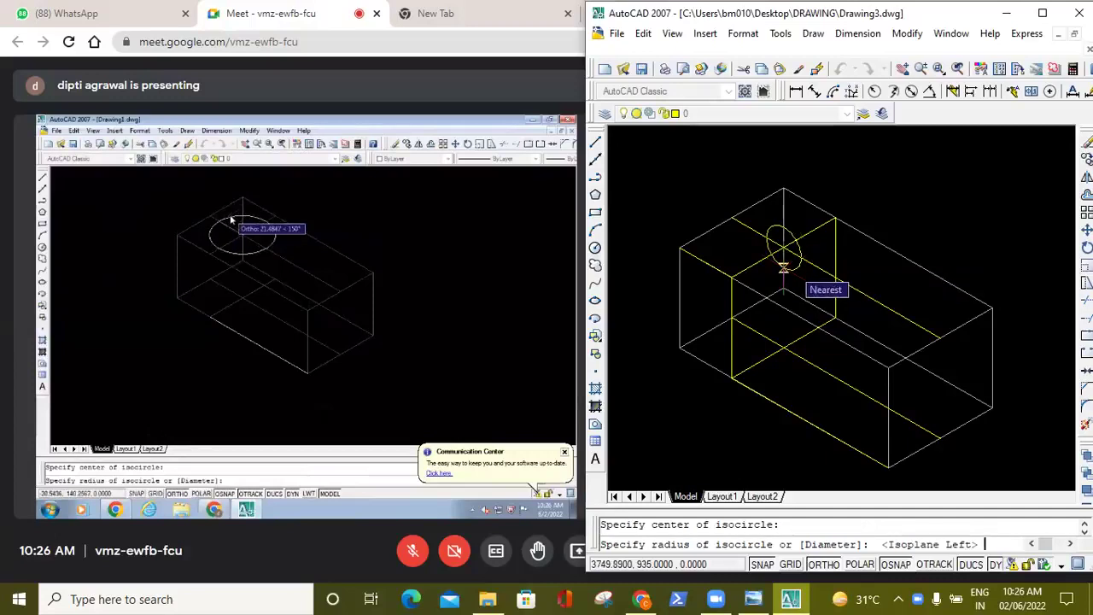
pyautogui.press('F5')
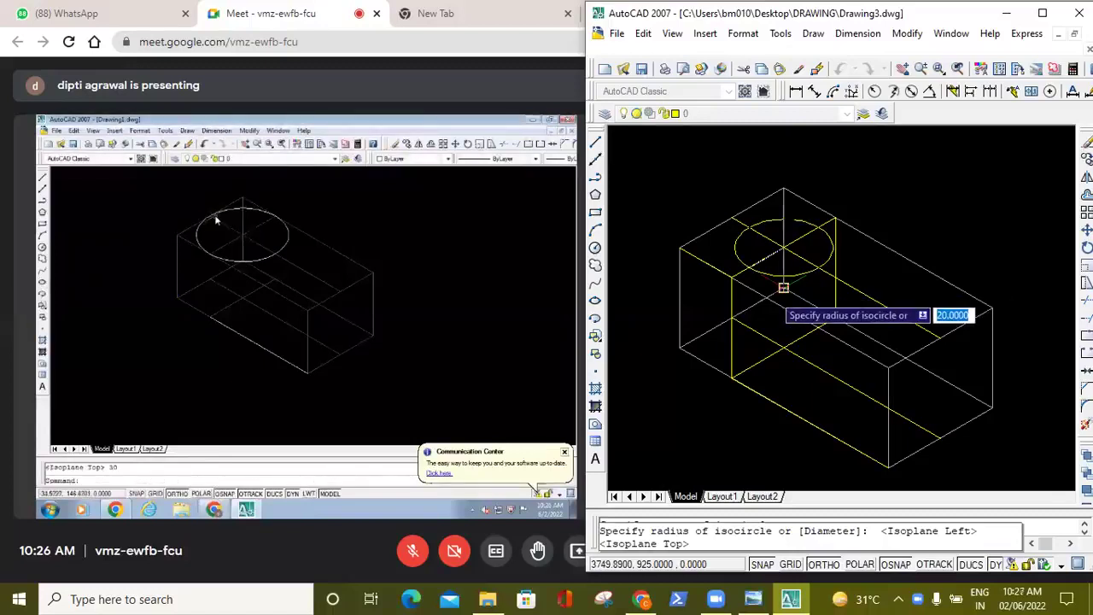
pyautogui.write('30')
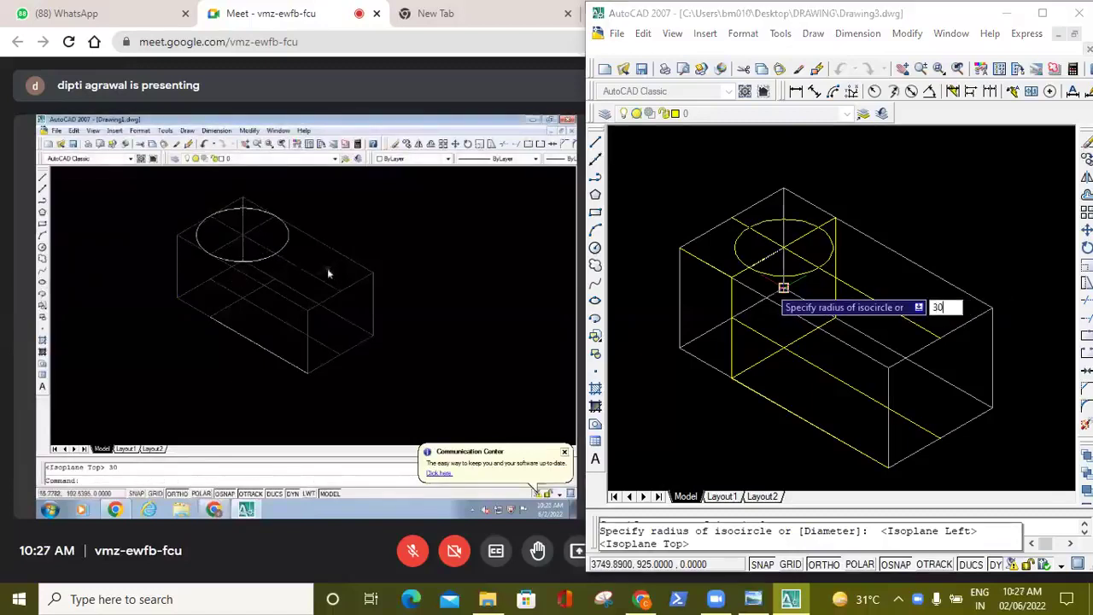
pyautogui.press('Return')
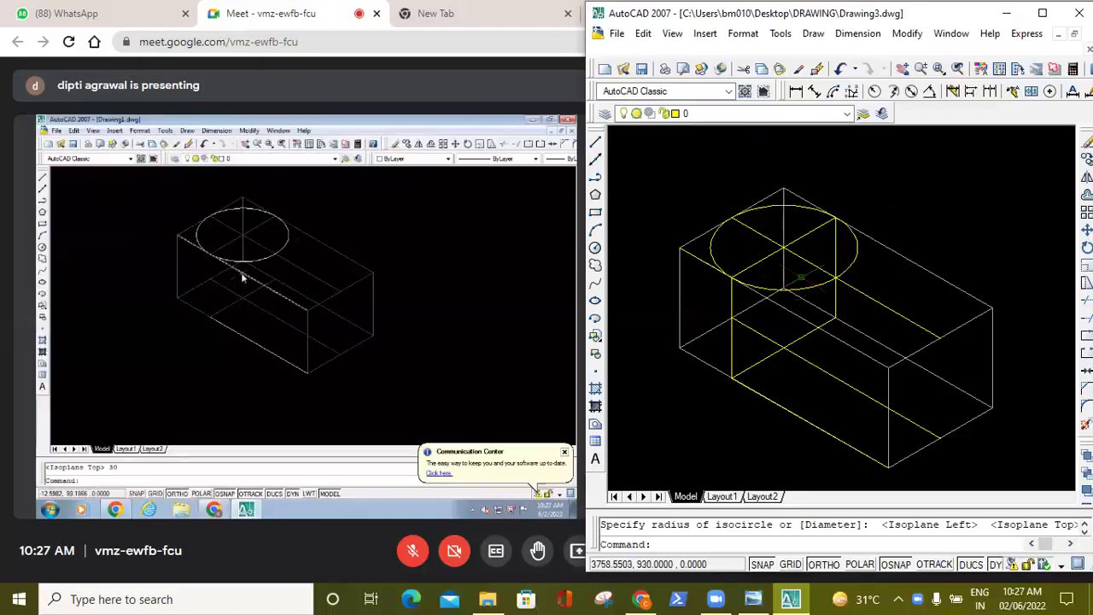
# Place a radius-30 isocircle centred on the lower step face, redoing a misplaced first attempt.
pyautogui.click(595, 303)
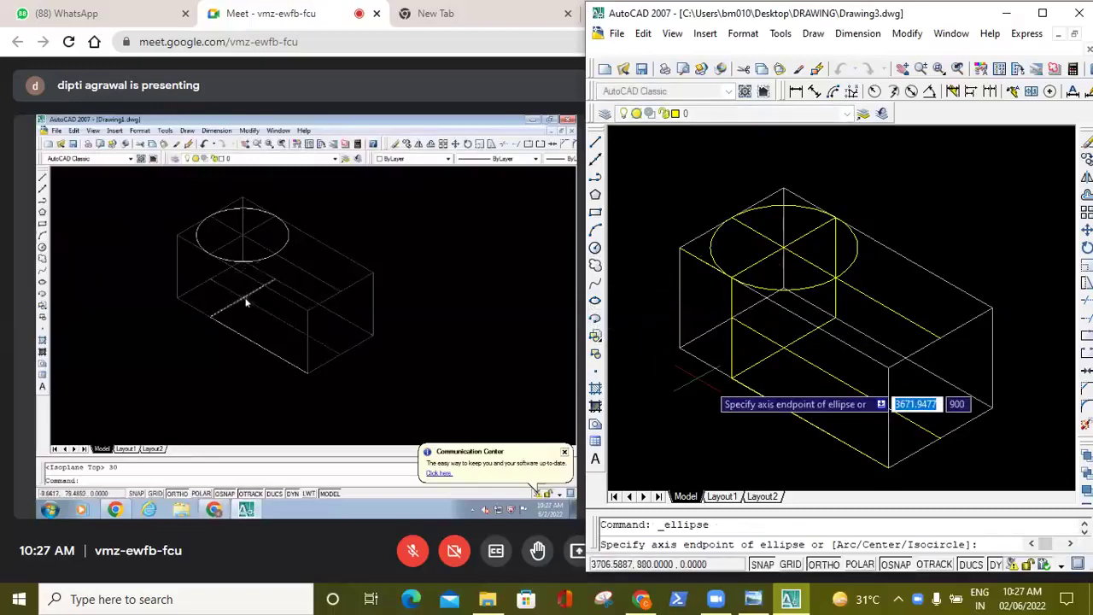
pyautogui.write('i')
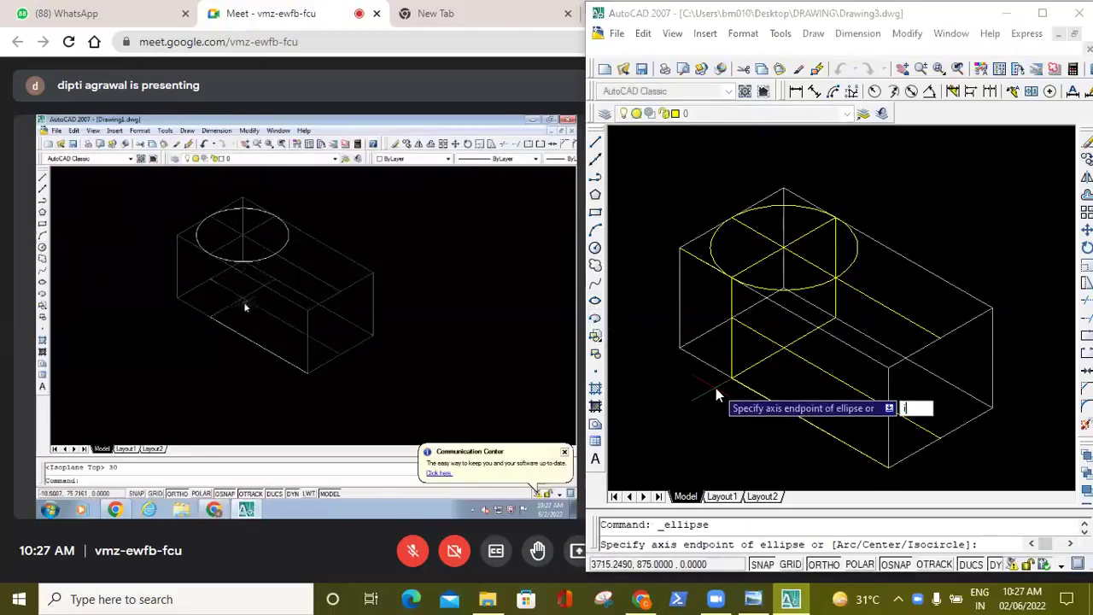
pyautogui.press('Return')
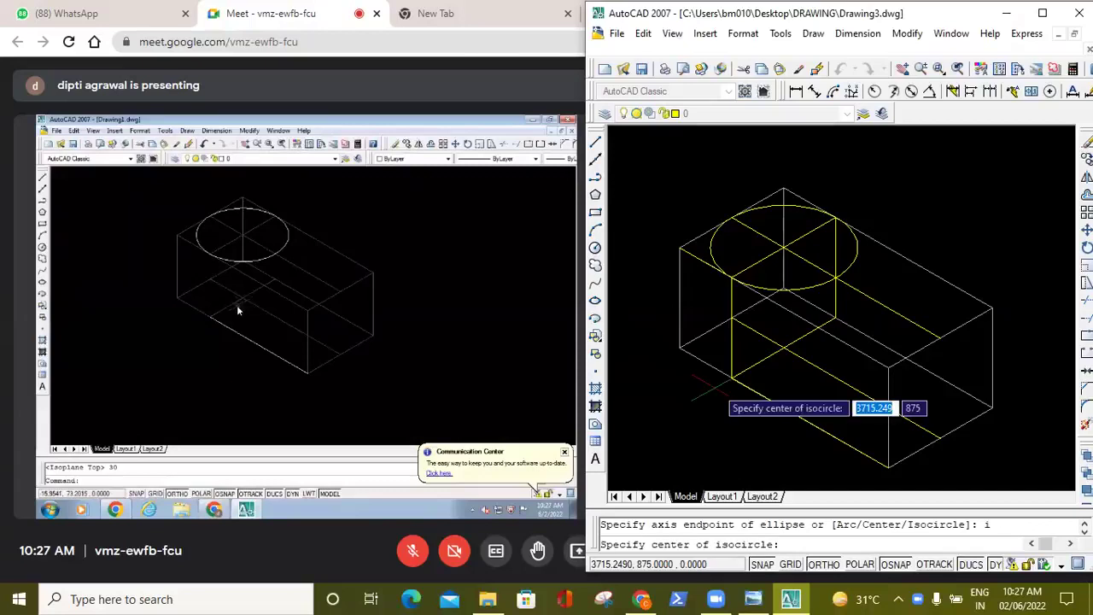
pyautogui.write('30')
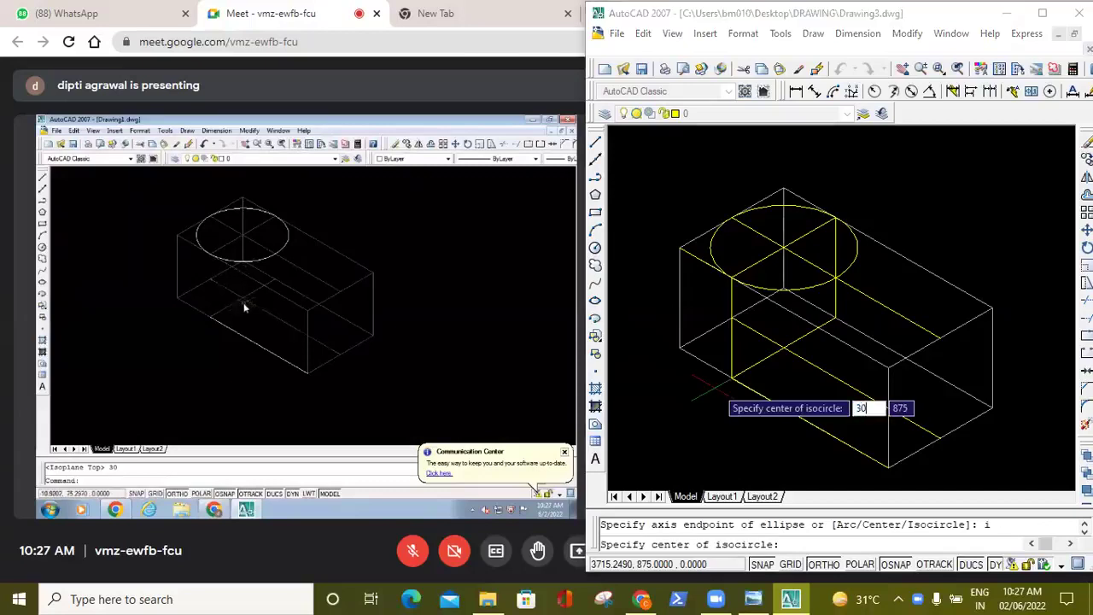
pyautogui.press('Return')
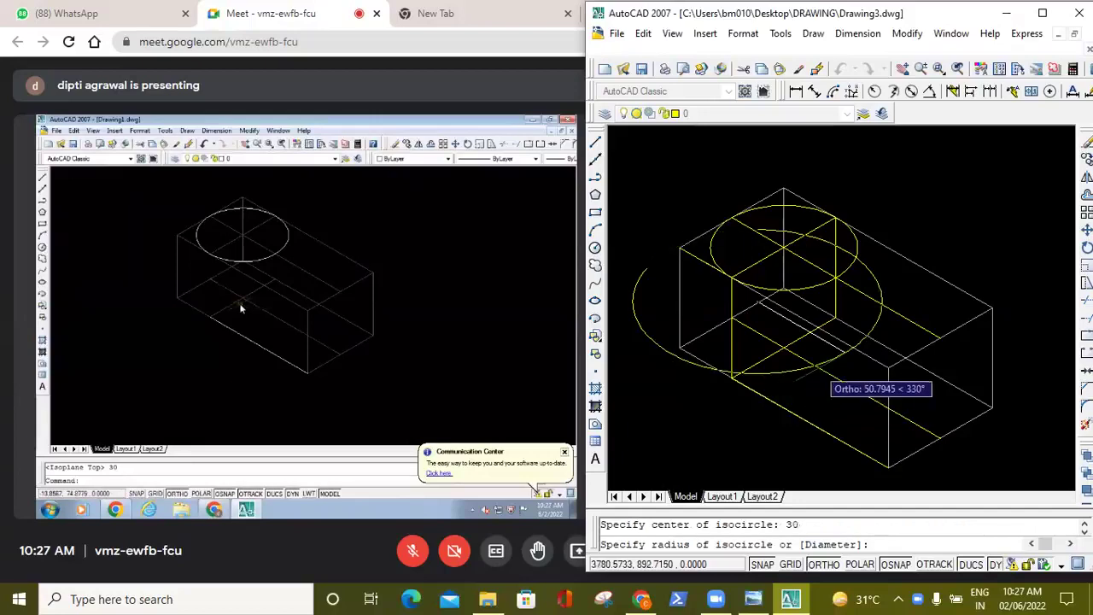
pyautogui.press('Escape')
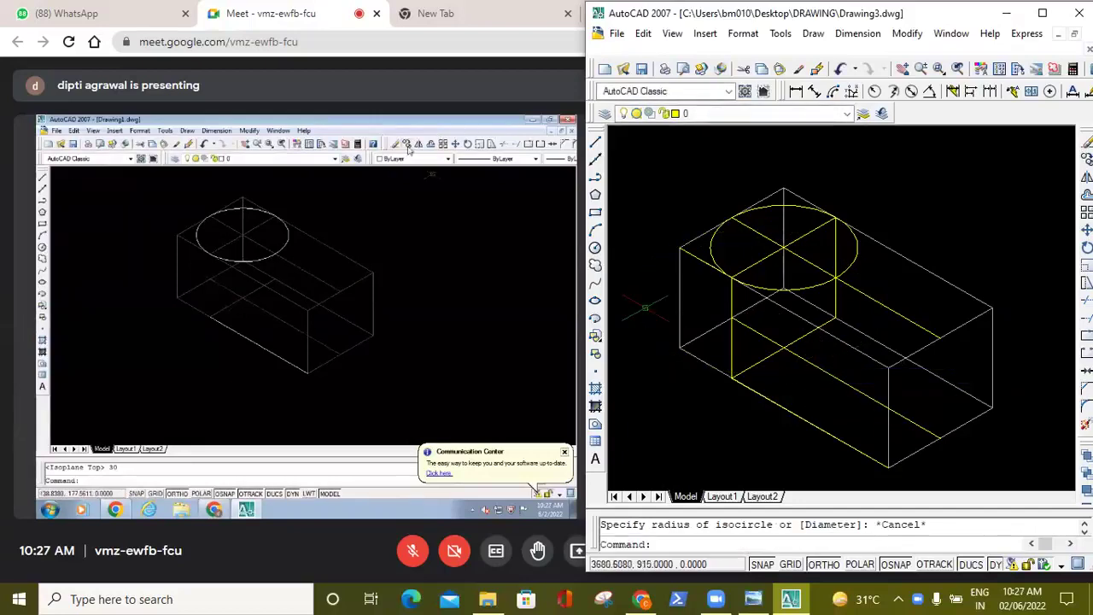
pyautogui.click(598, 302)
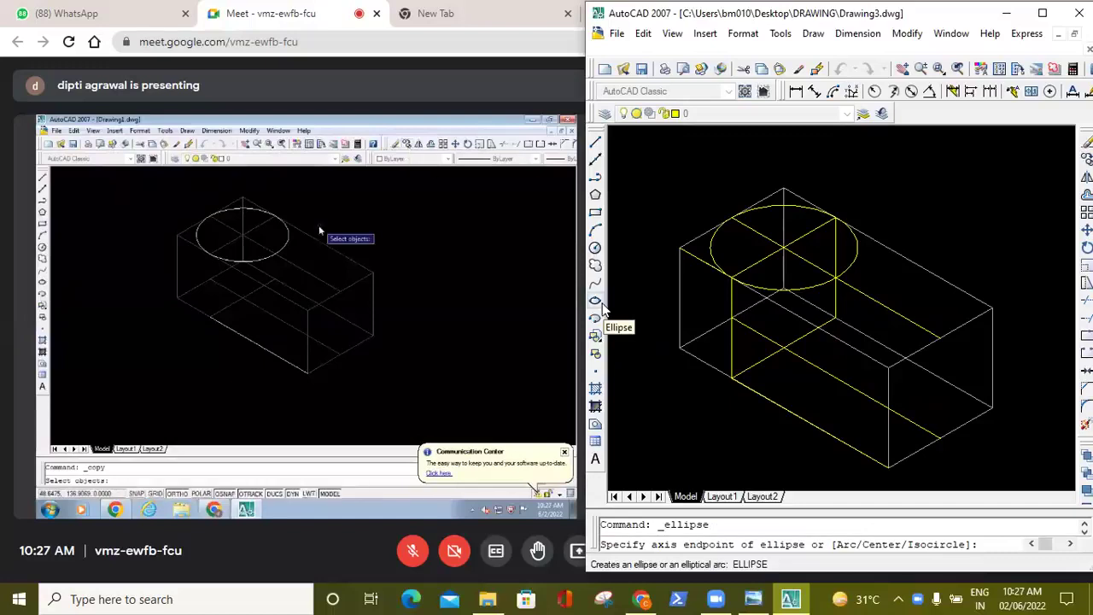
pyautogui.write('i')
pyautogui.press('Return')
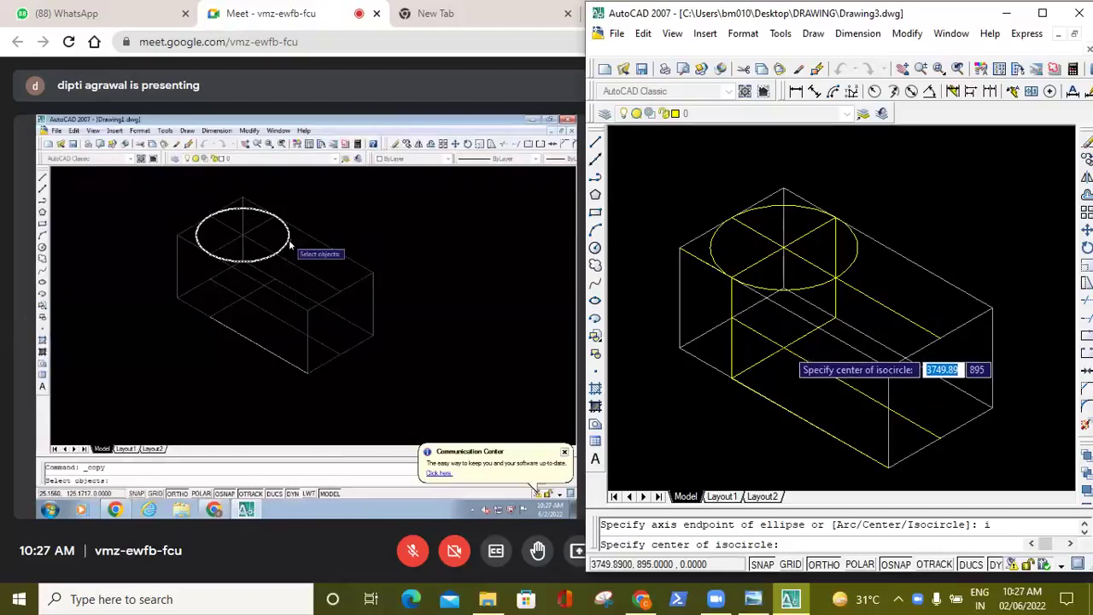
pyautogui.click(784, 346)
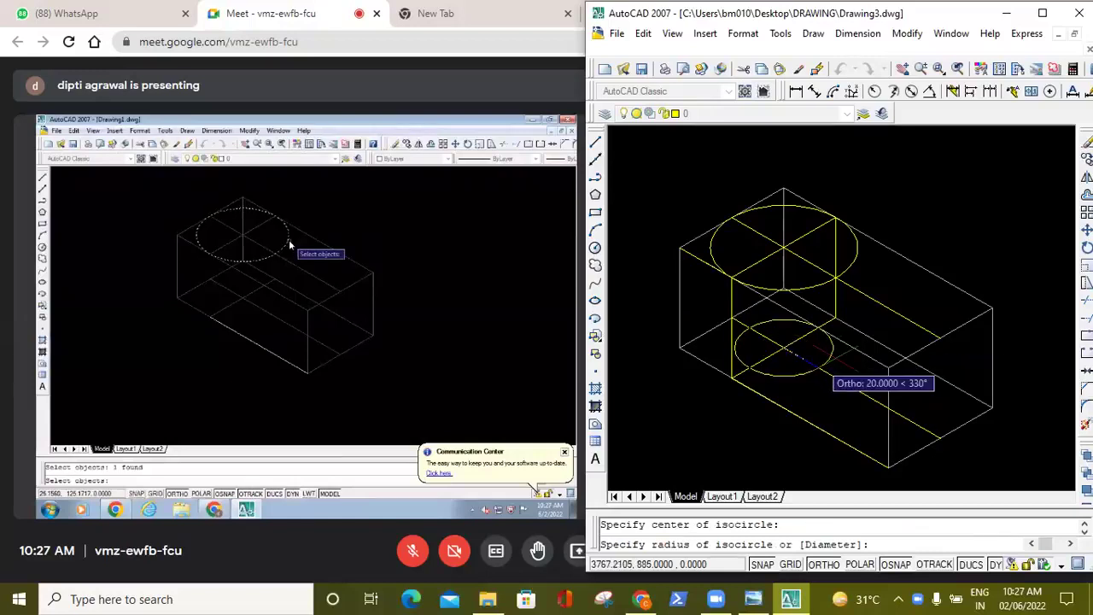
pyautogui.write('30')
pyautogui.press('Return')
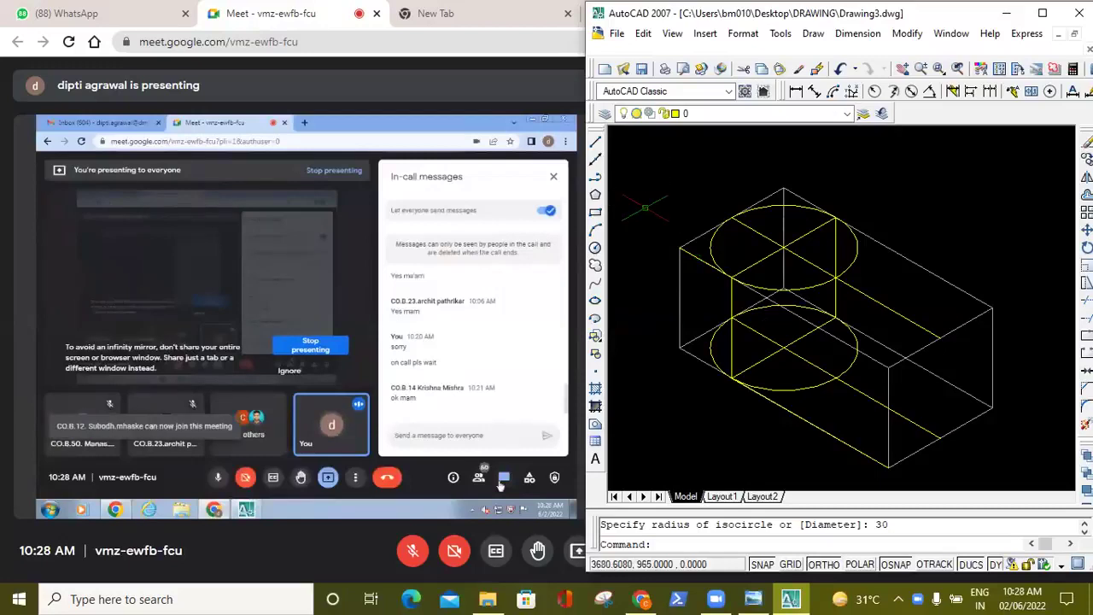
# Send 'yes mam' in the Meet chat and switch back to AutoCAD.
pyautogui.press('Escape')
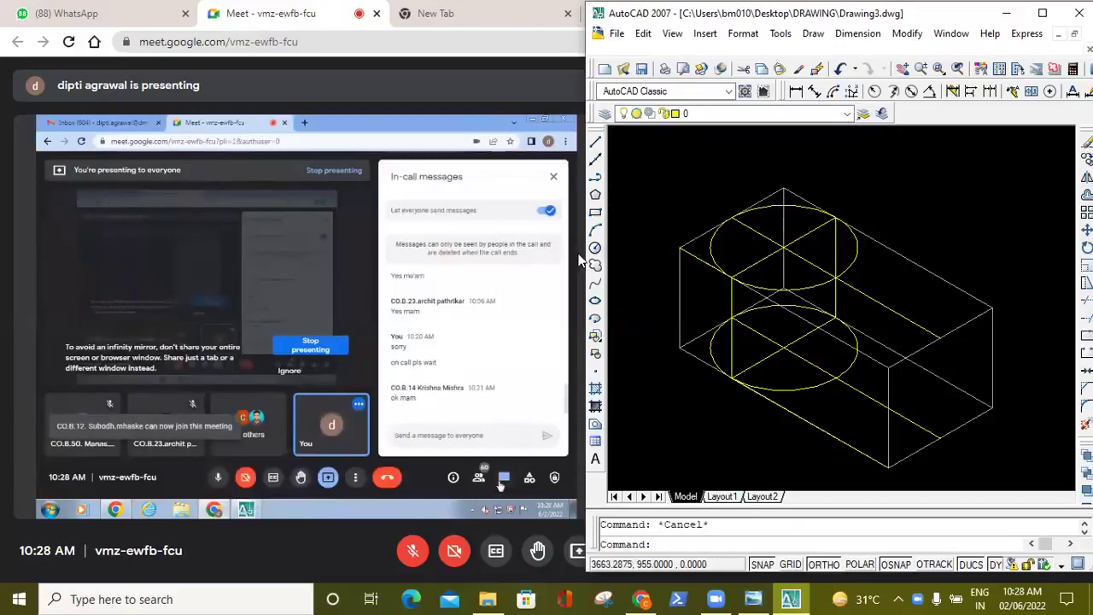
pyautogui.hotkey('alt', 'Tab')
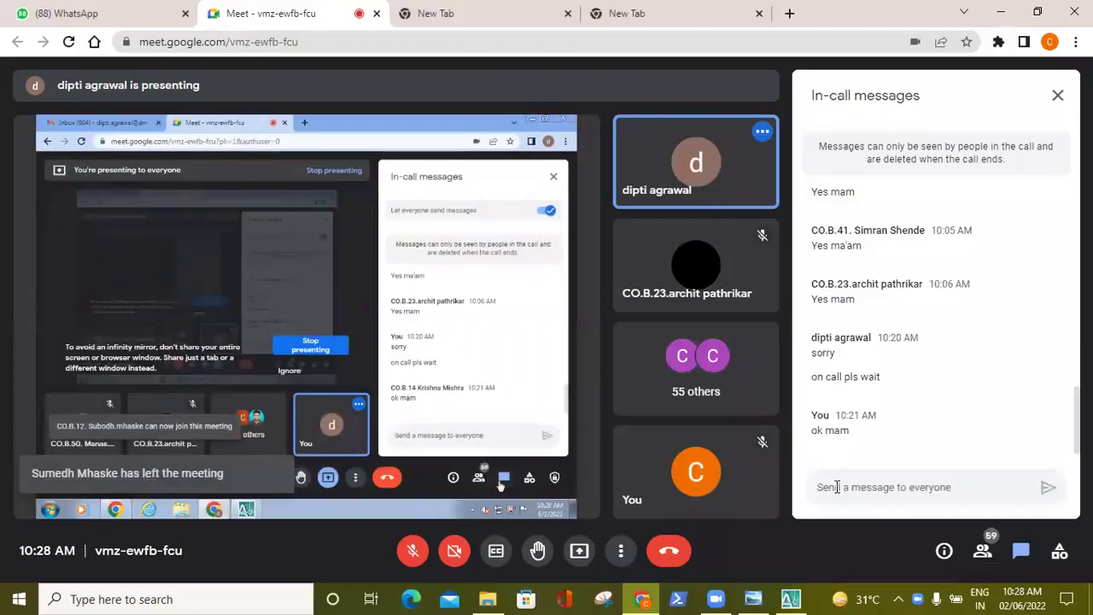
pyautogui.click(837, 487)
pyautogui.write('yes mam')
pyautogui.press('Return')
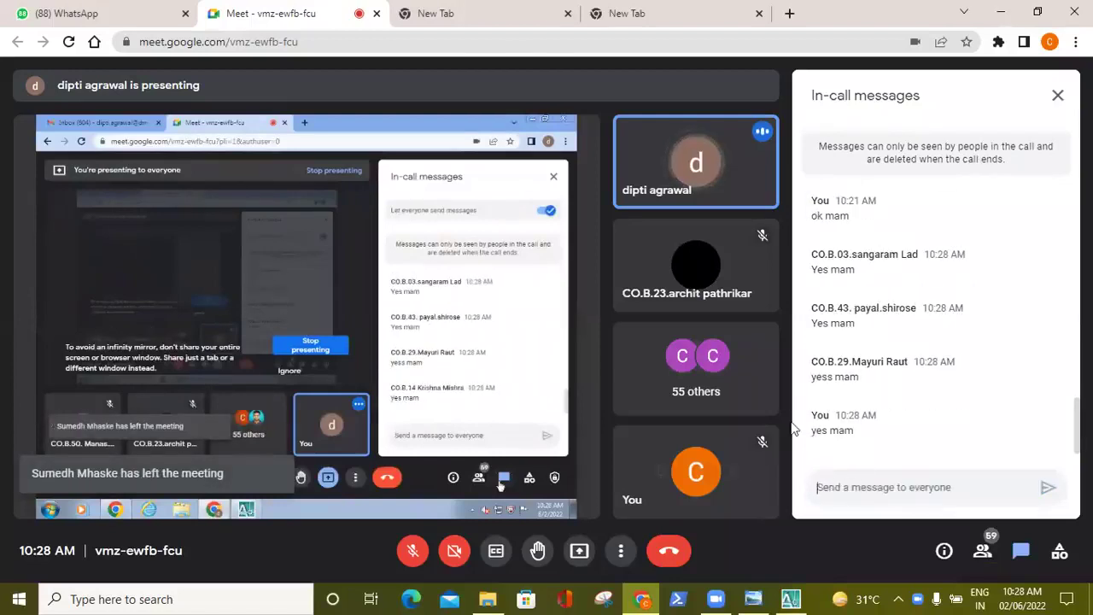
pyautogui.click(791, 598)
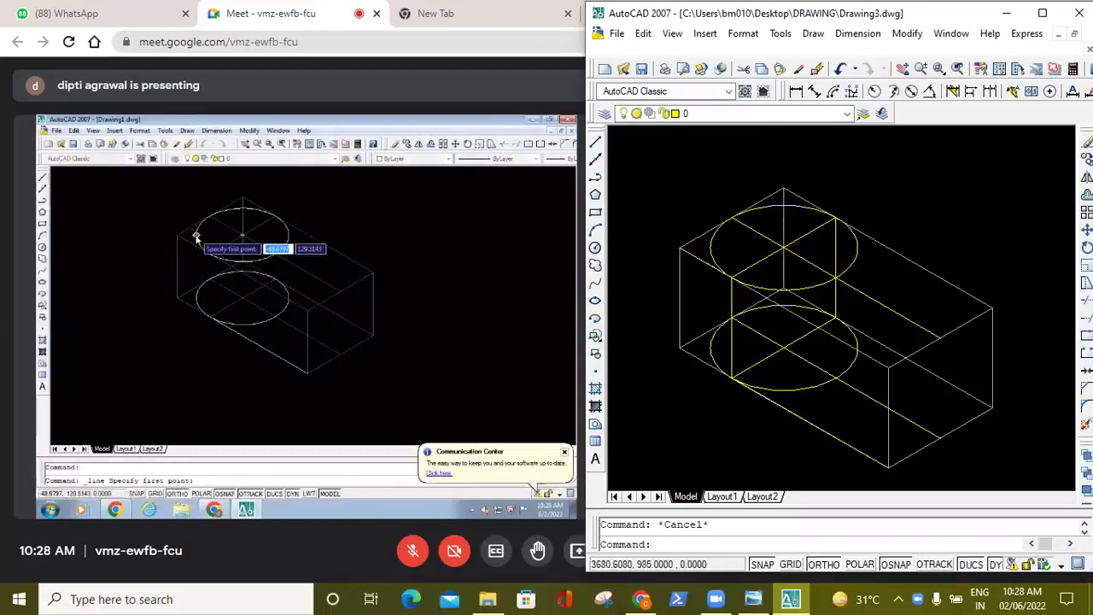
pyautogui.click(596, 143)
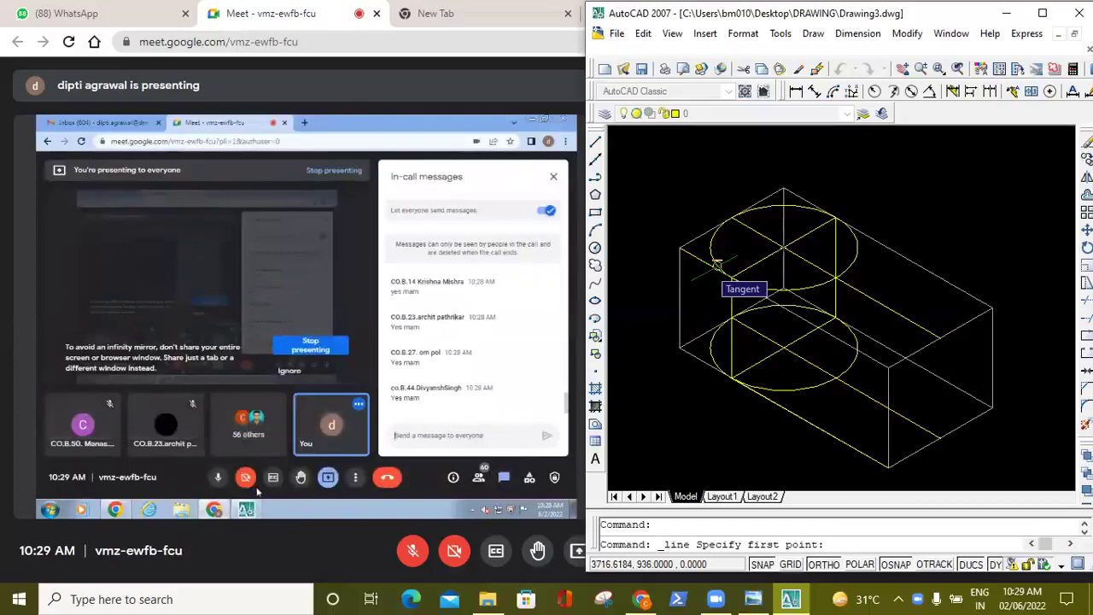
pyautogui.click(717, 266)
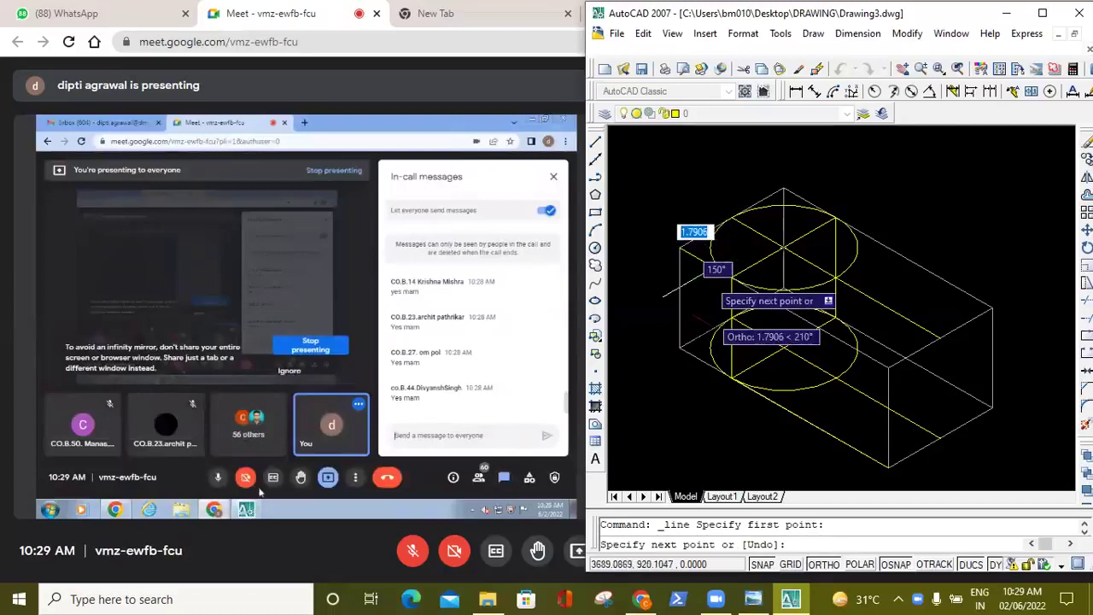
pyautogui.press('F5')
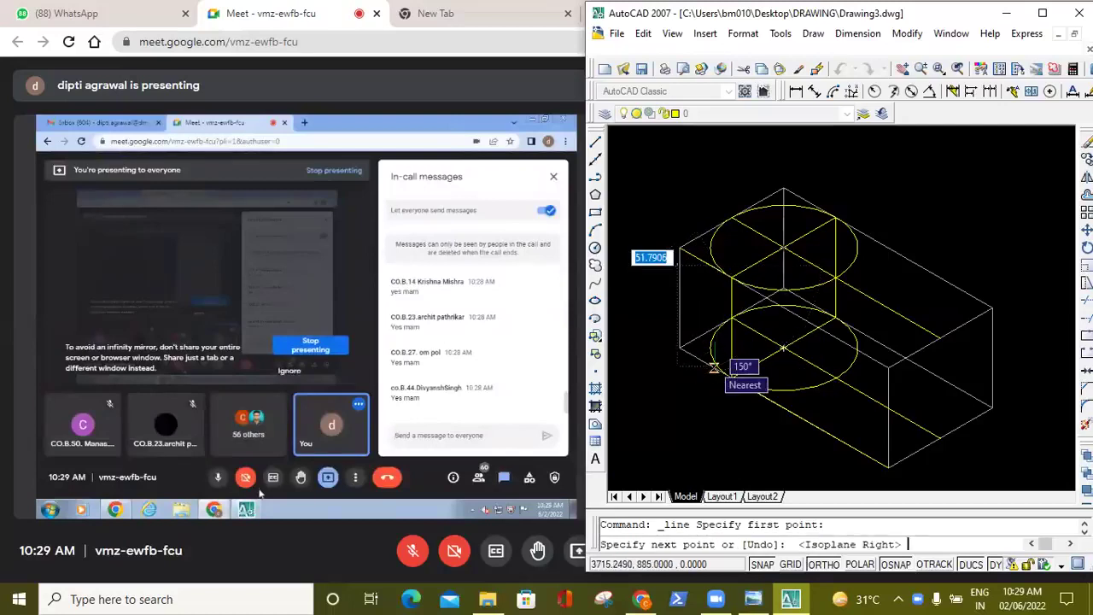
pyautogui.click(714, 367)
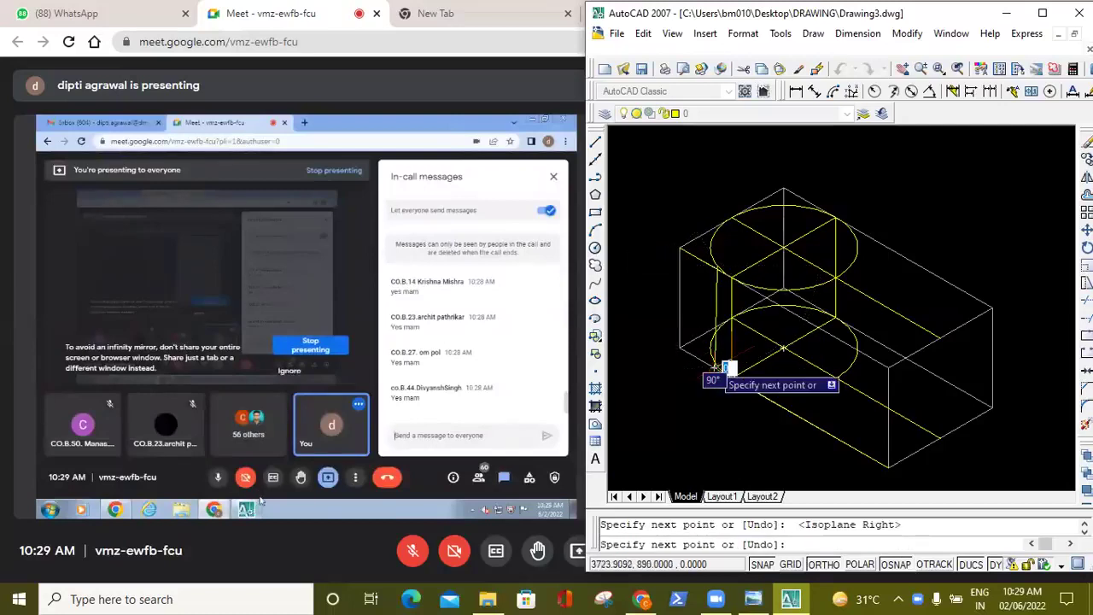
pyautogui.press('Escape')
pyautogui.click(717, 363)
pyautogui.press('Delete')
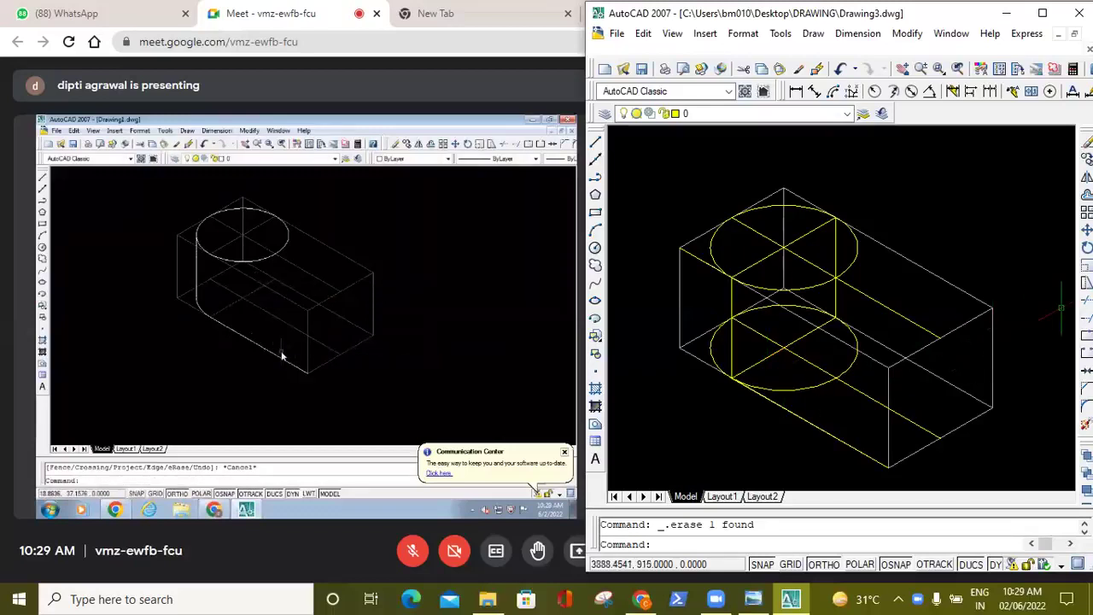
# Trim the two hidden back portions of the lower isocircle against the diagonal cutting line.
pyautogui.click(1086, 300)
pyautogui.click(802, 339)
pyautogui.press('Return')
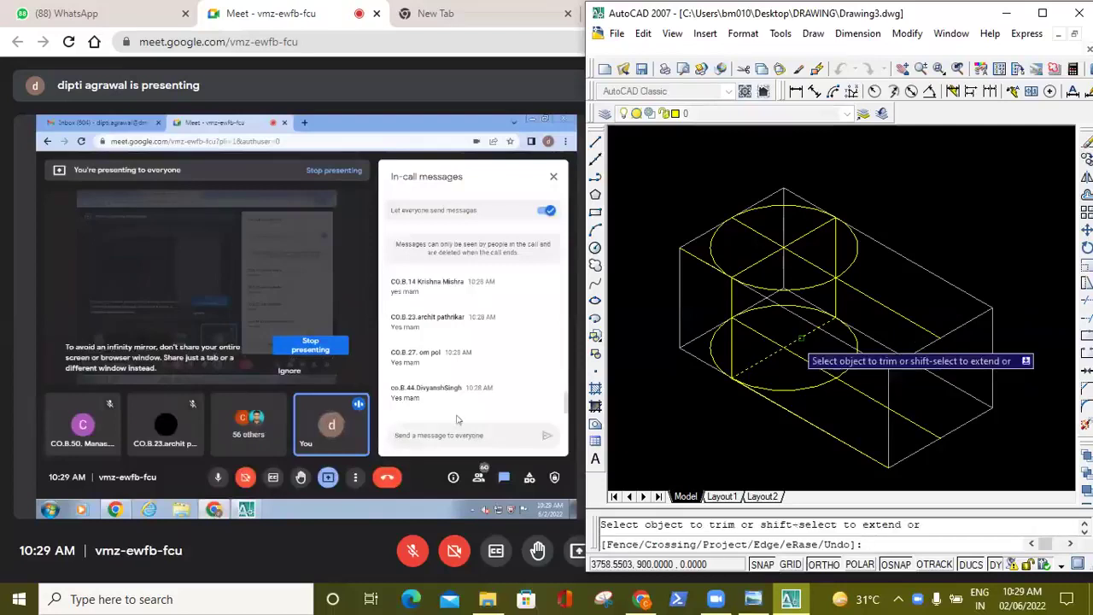
pyautogui.click(818, 386)
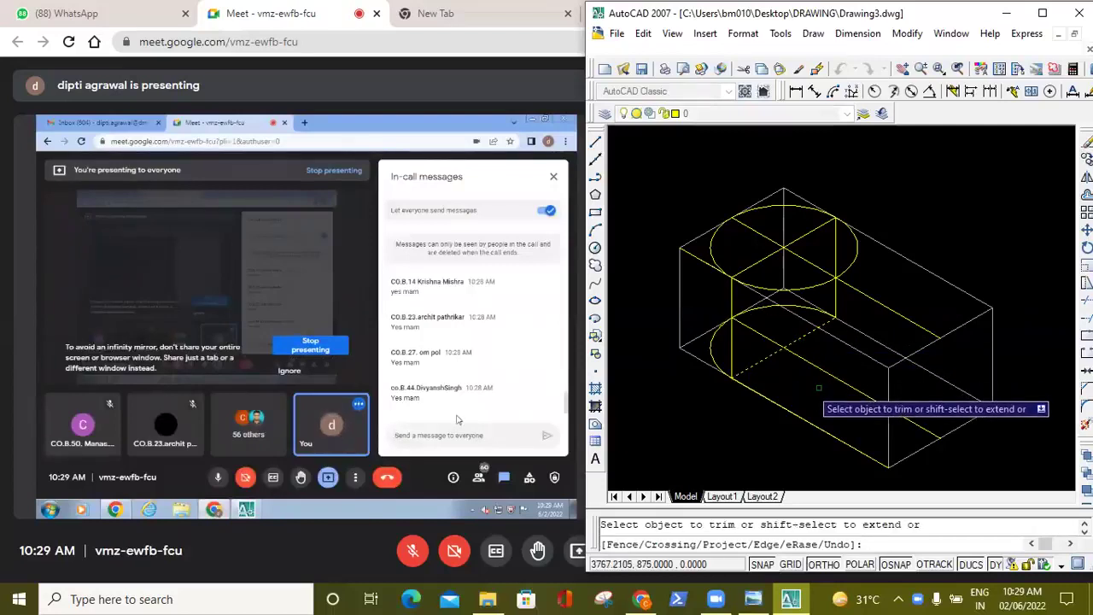
pyautogui.click(766, 318)
pyautogui.press('Return')
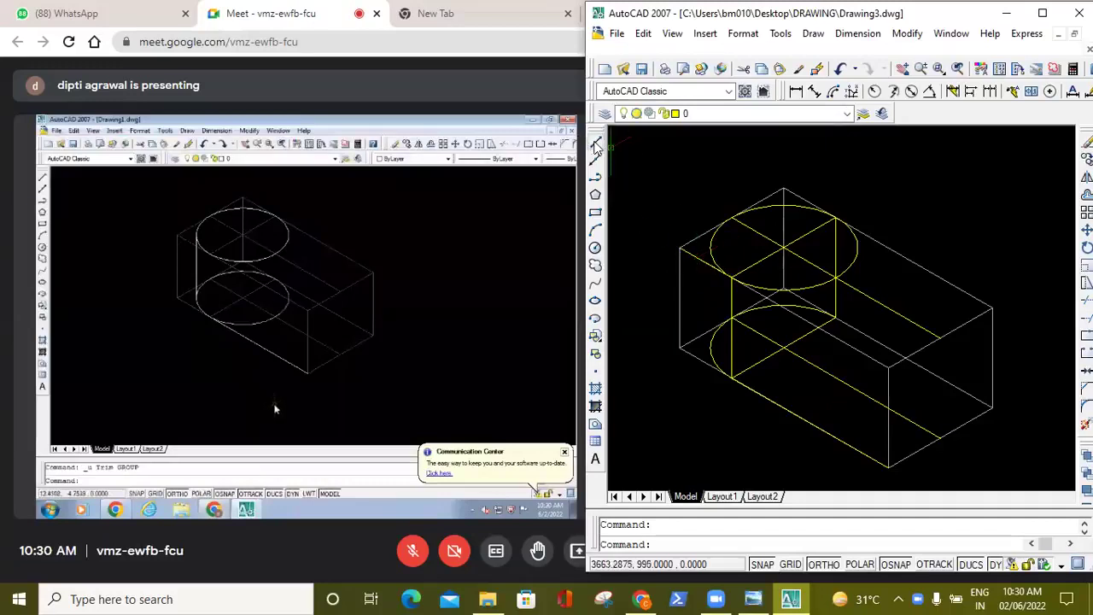
pyautogui.click(596, 145)
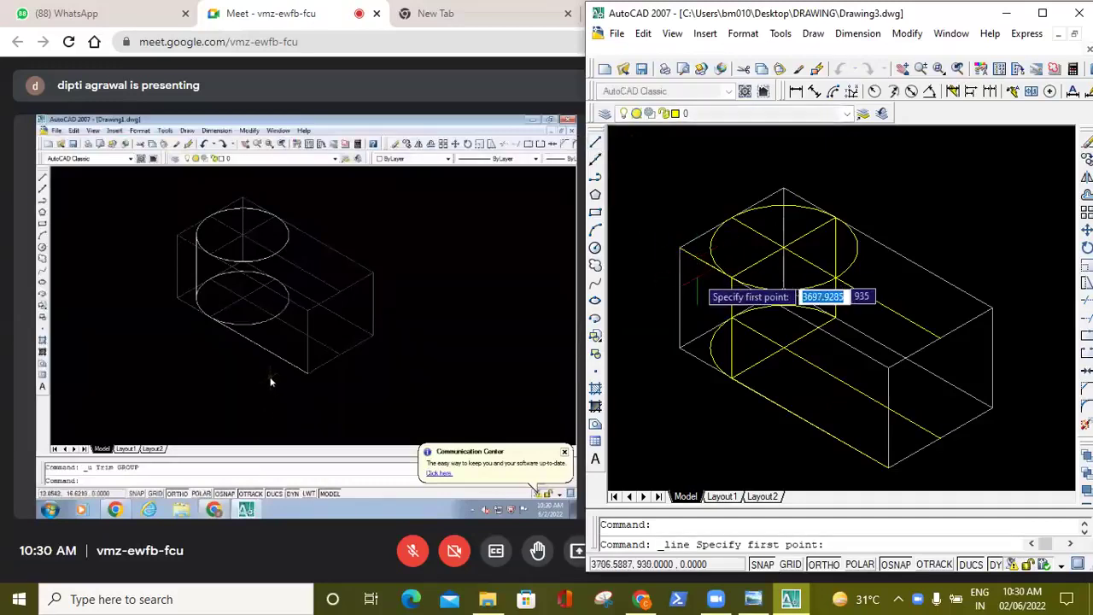
pyautogui.click(710, 248)
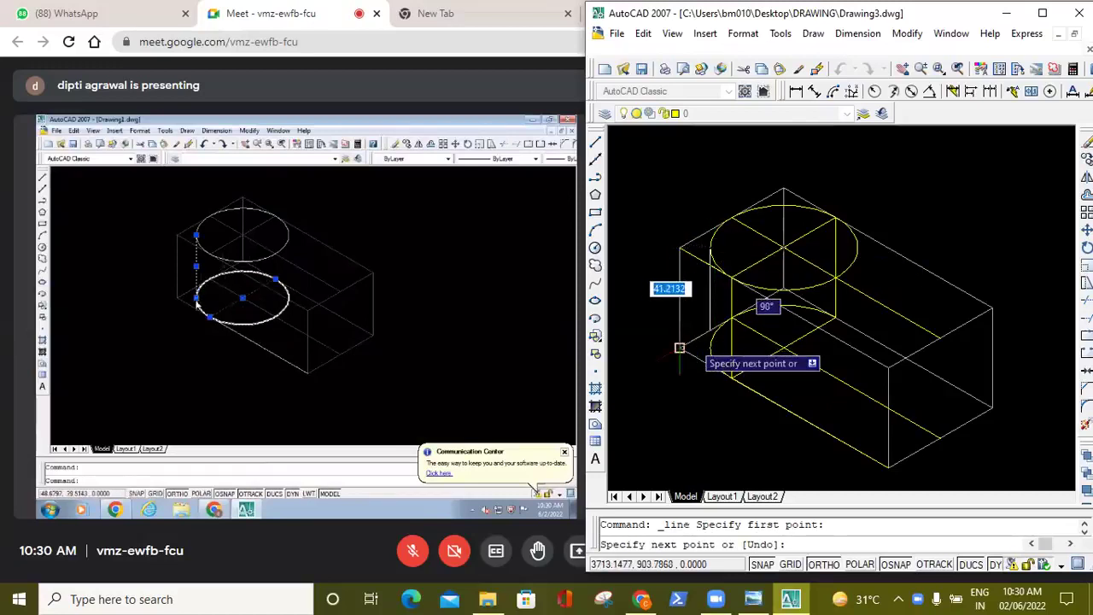
pyautogui.click(710, 347)
pyautogui.press('Escape')
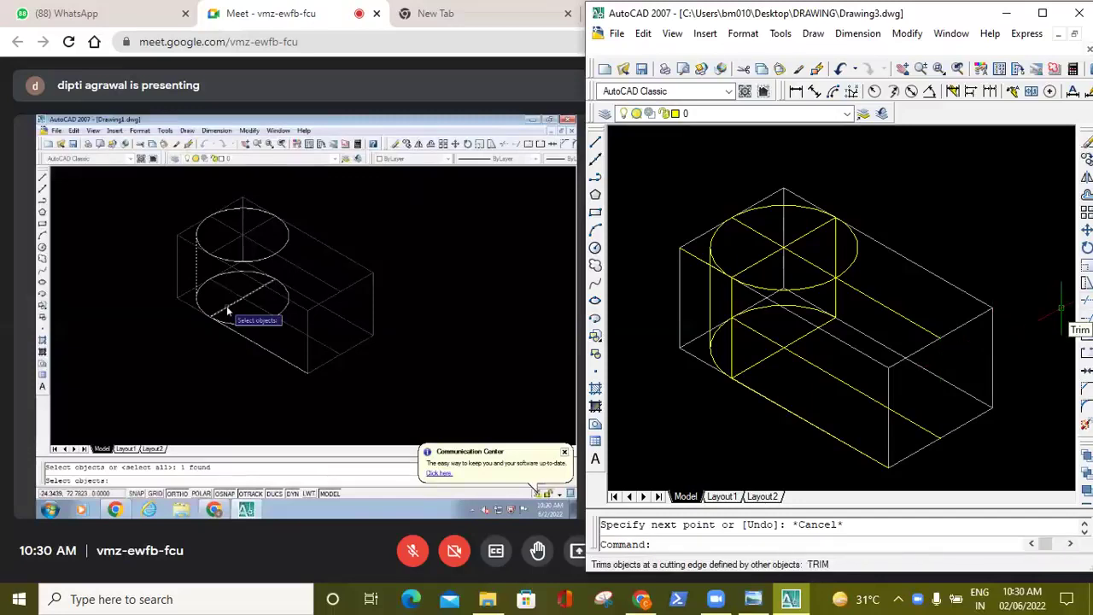
pyautogui.click(1085, 317)
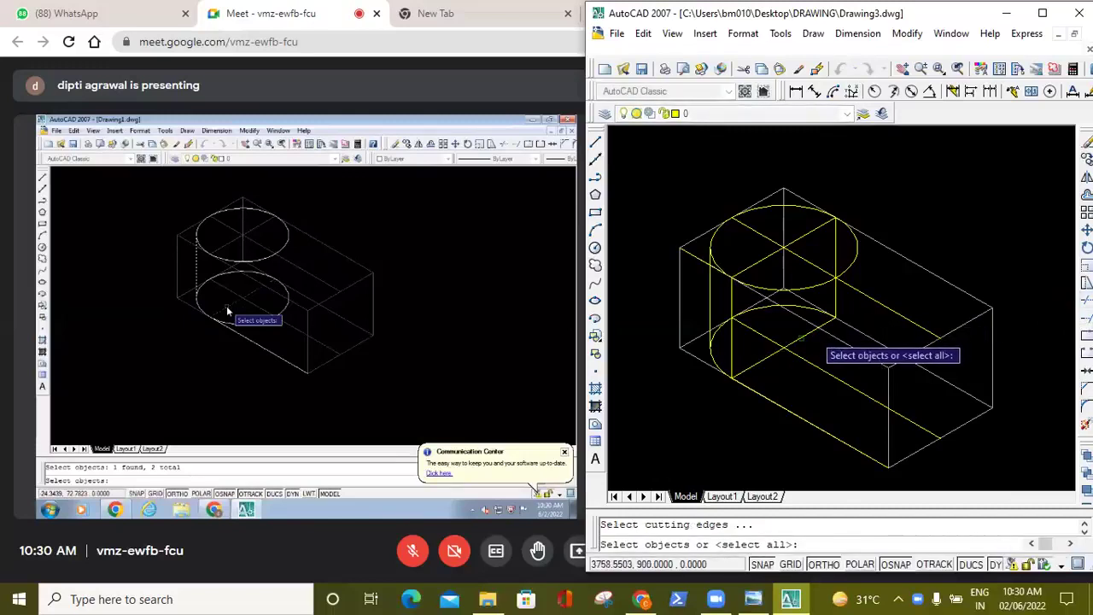
pyautogui.click(824, 325)
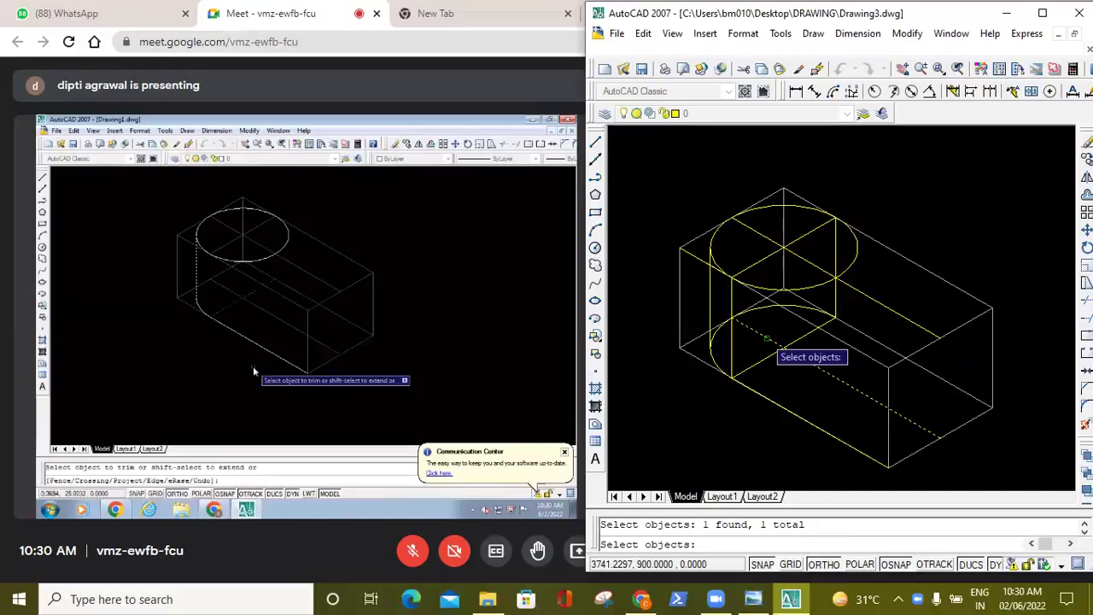
pyautogui.press('Escape')
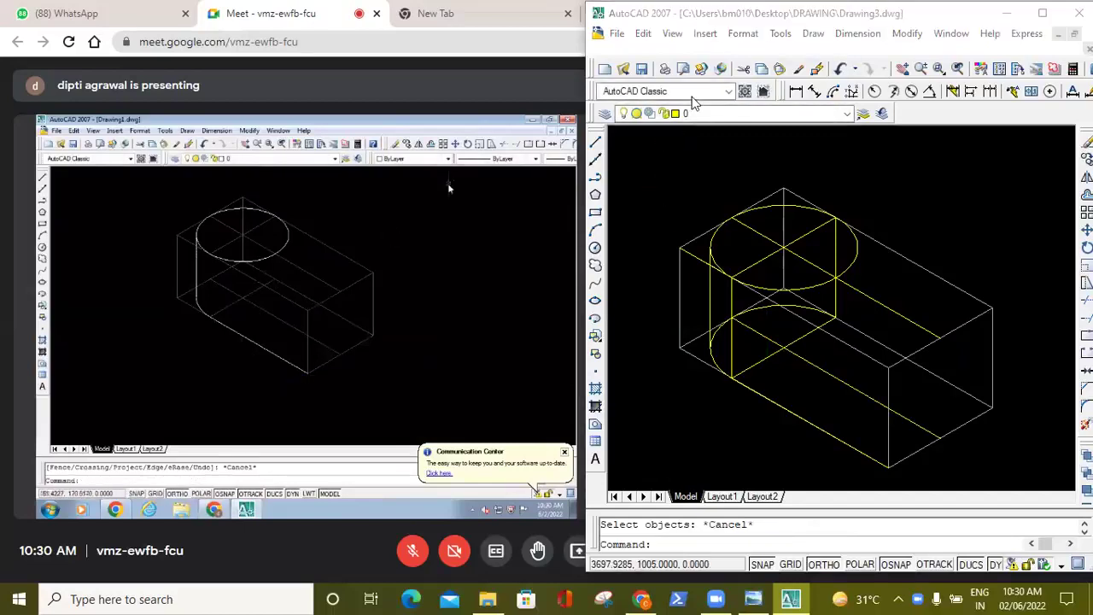
# Look through the Dimension and Draw menus, then start Modify > Trim.
pyautogui.click(858, 33)
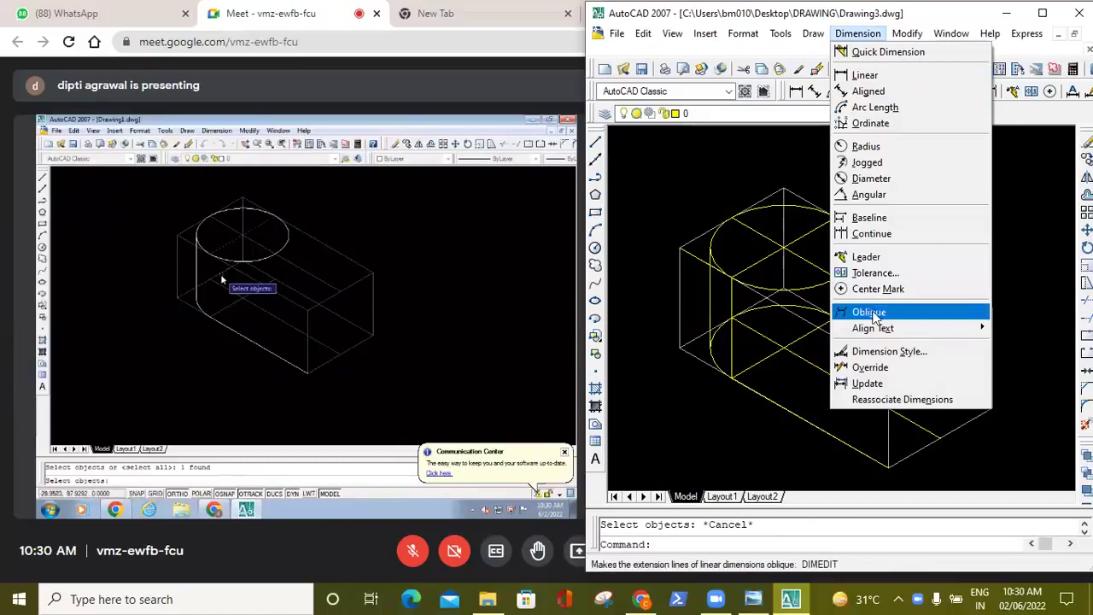
pyautogui.click(857, 34)
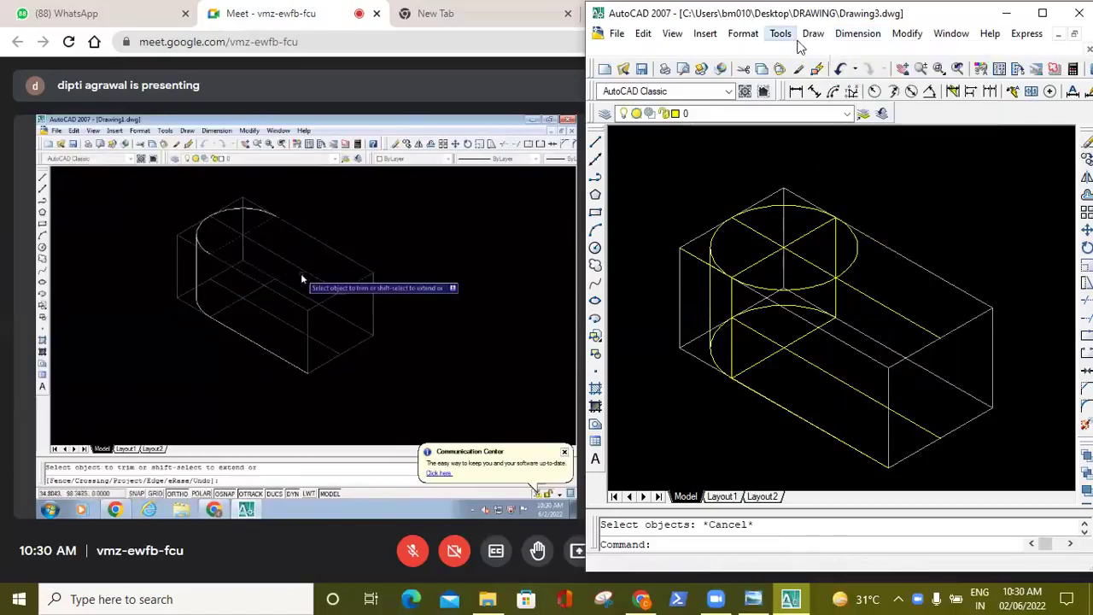
pyautogui.click(813, 33)
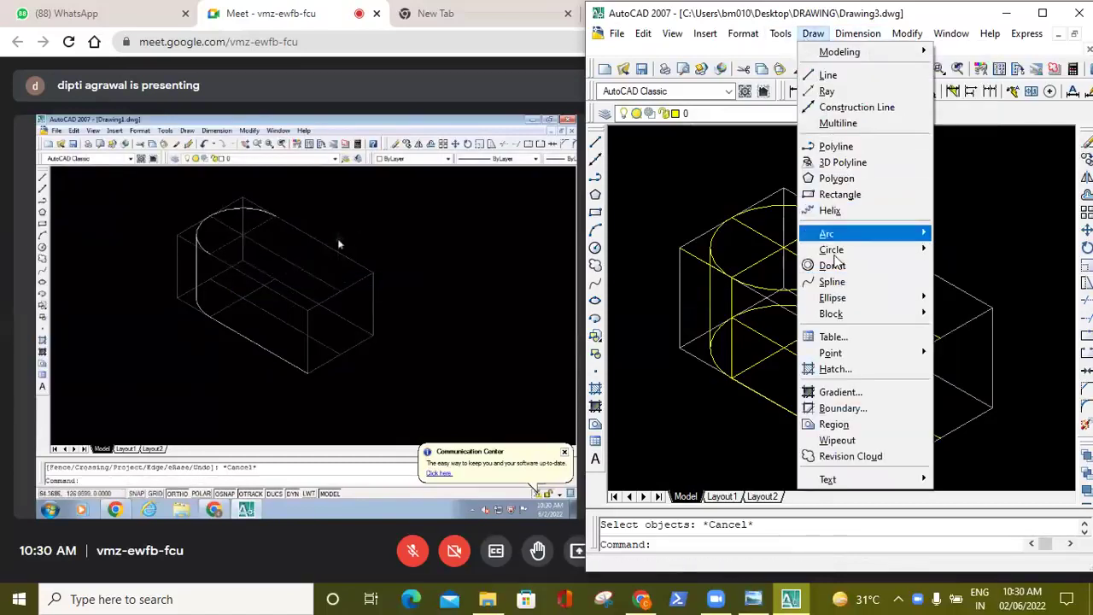
pyautogui.moveTo(907, 33)
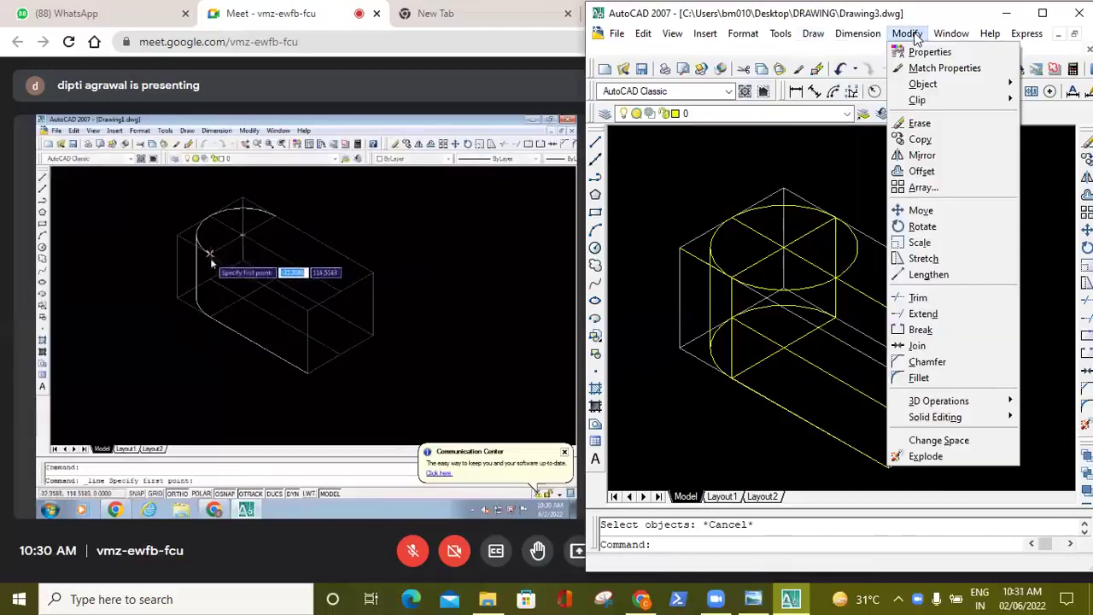
pyautogui.click(917, 298)
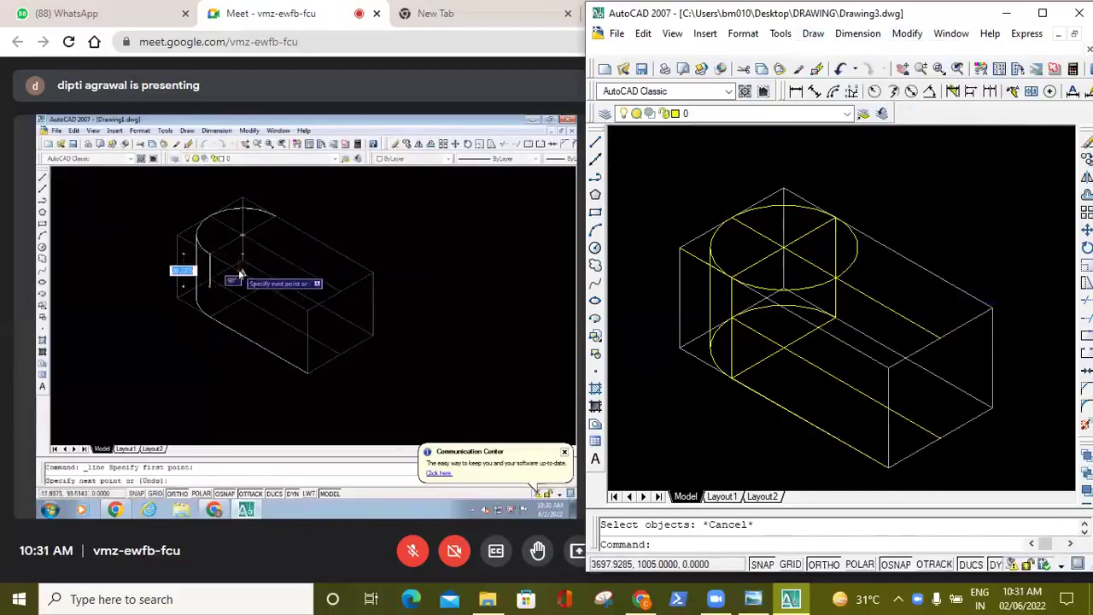
# Window-select cutting edges around the cylinder and trim the lower ellipse's back half, then cancel.
pyautogui.click(695, 229)
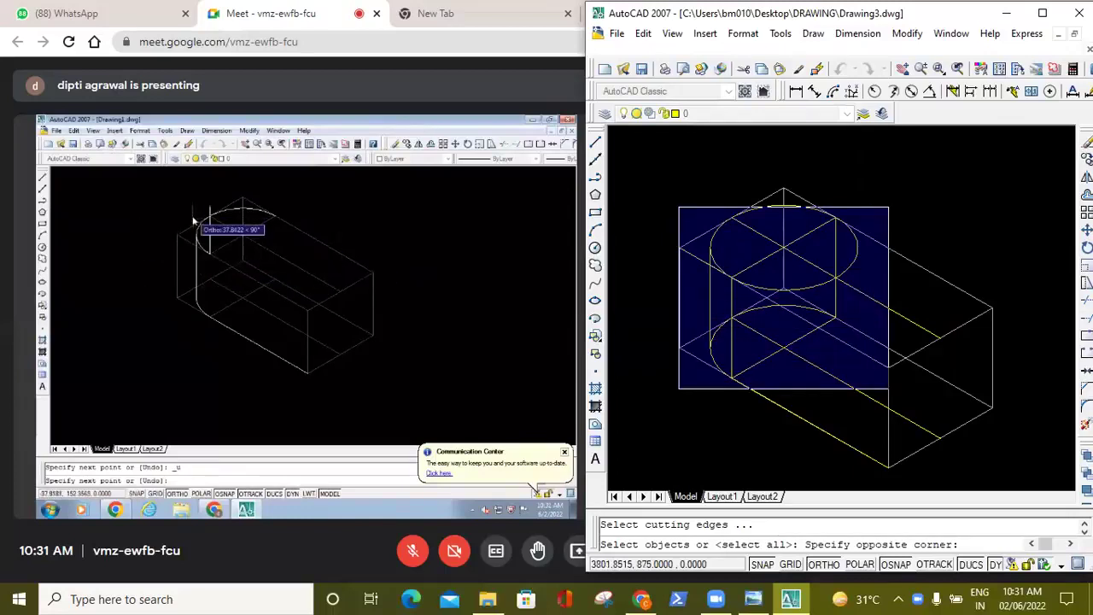
pyautogui.click(888, 388)
pyautogui.press('Return')
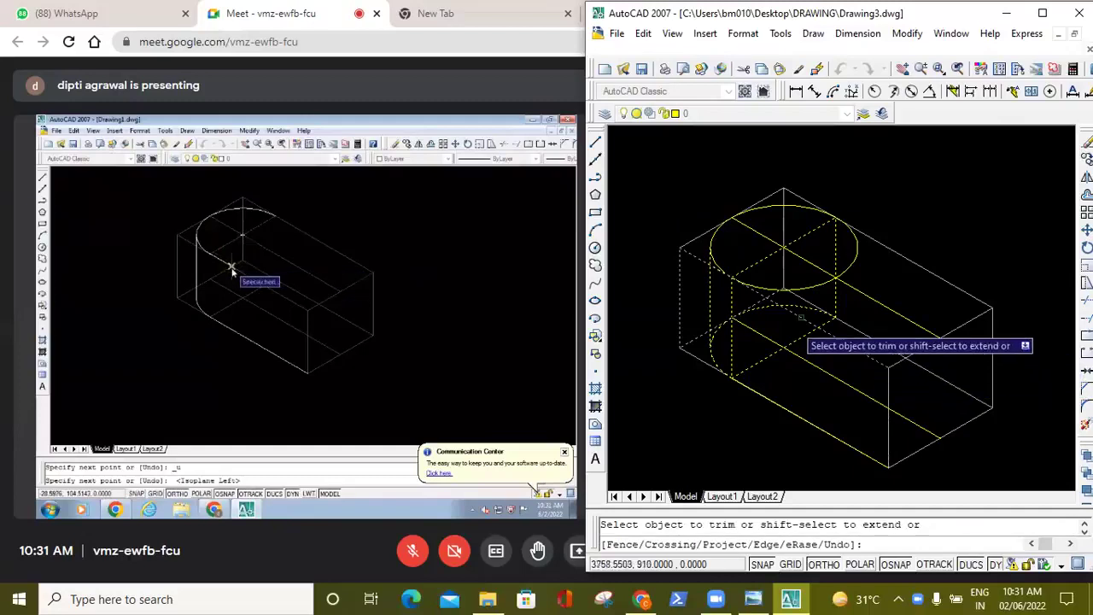
pyautogui.click(779, 305)
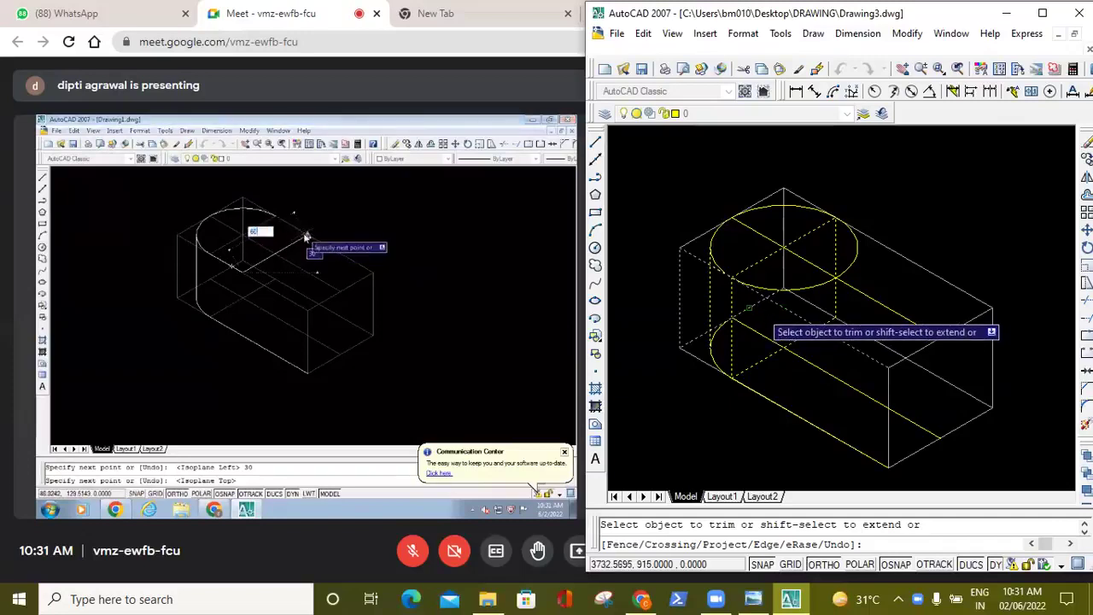
pyautogui.press('Escape')
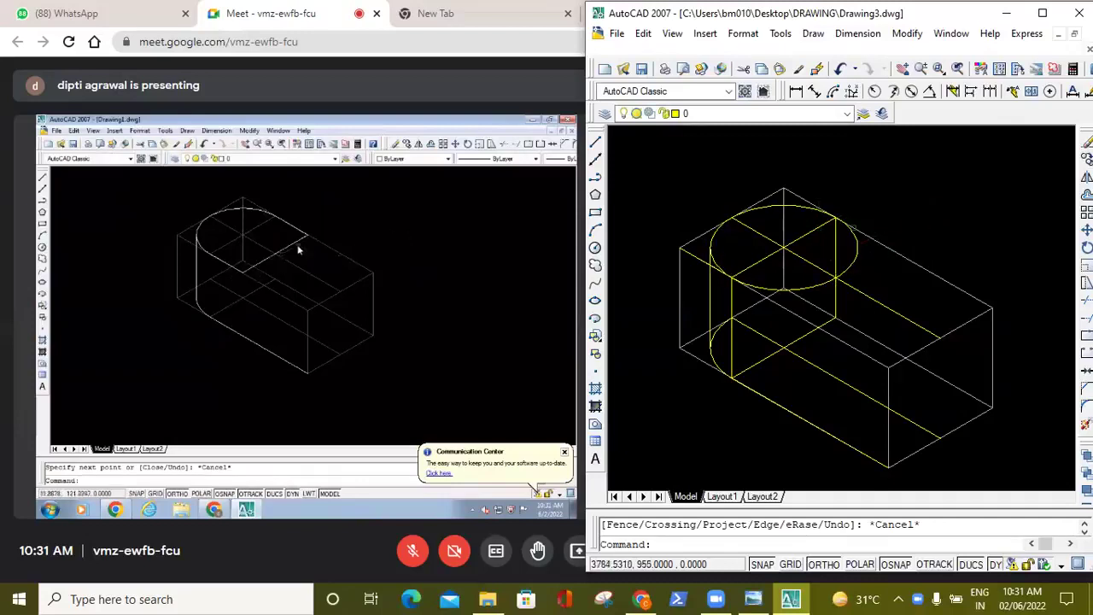
# Retry trimming with a single edge as cutting edge, picking parts near the cylinder, then cancel.
pyautogui.click(1086, 300)
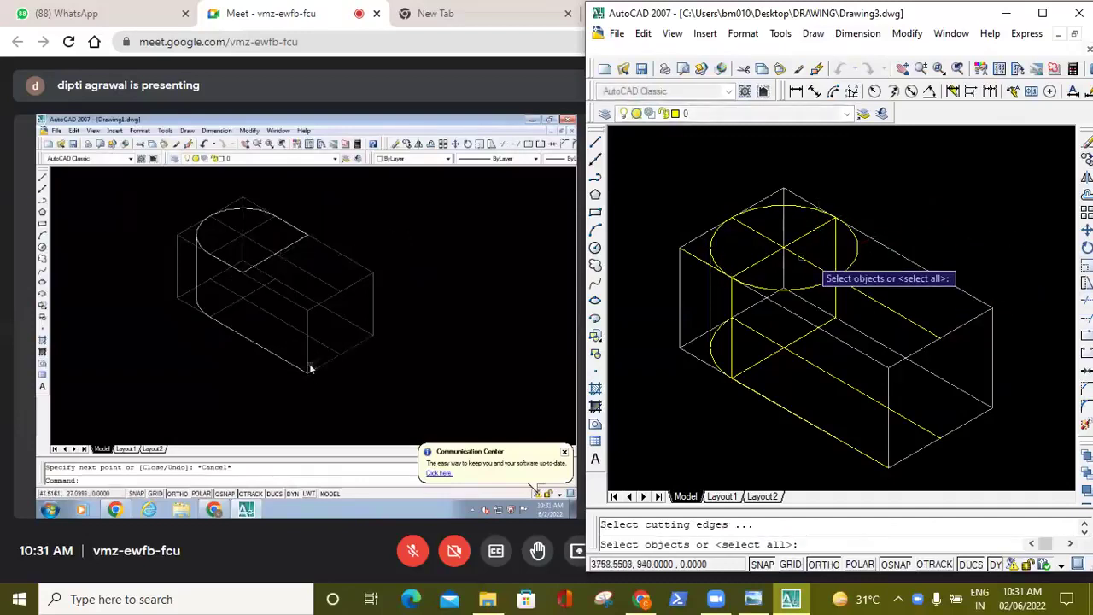
pyautogui.click(796, 239)
pyautogui.press('Return')
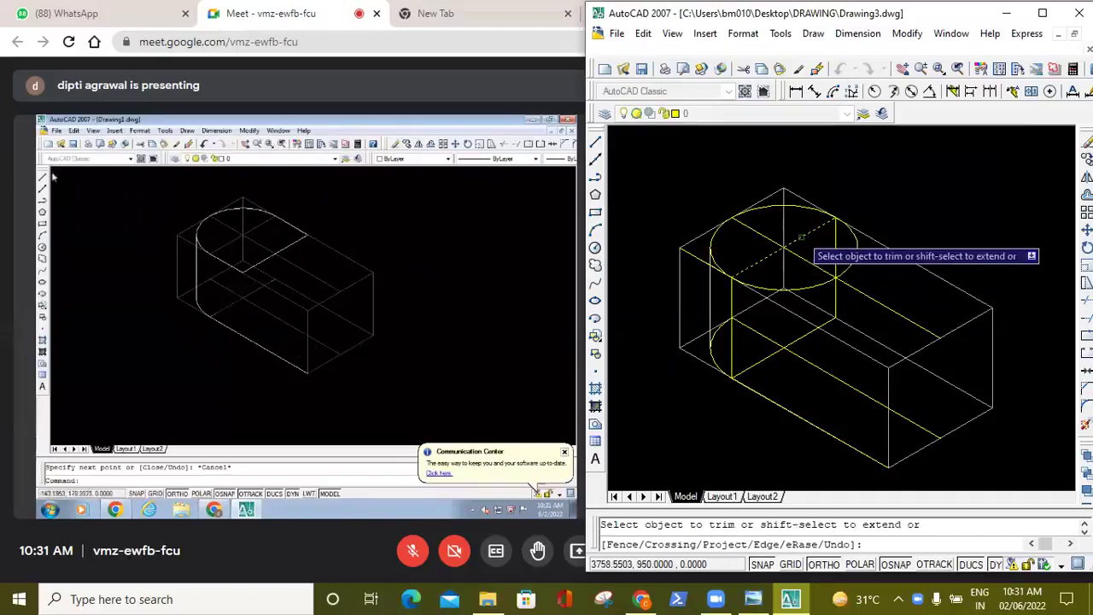
pyautogui.click(836, 256)
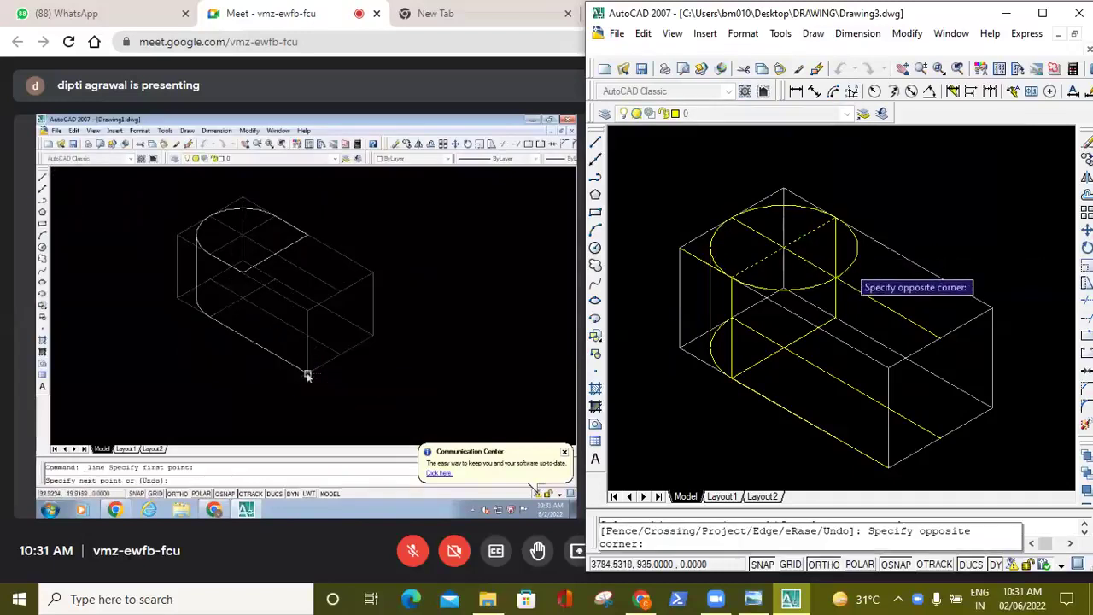
pyautogui.click(836, 256)
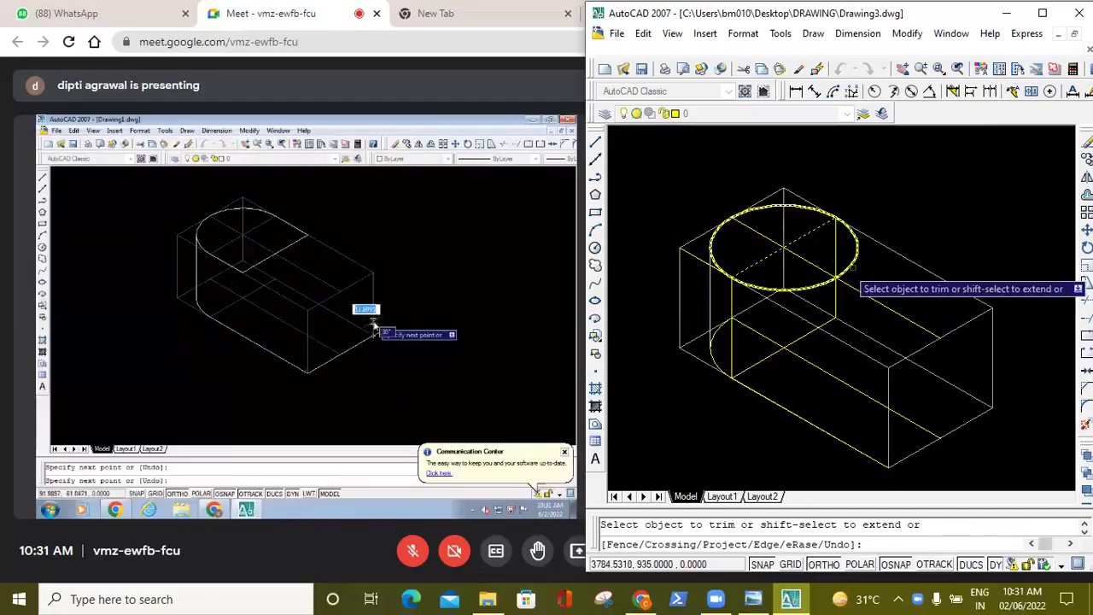
pyautogui.click(851, 268)
pyautogui.press('Escape')
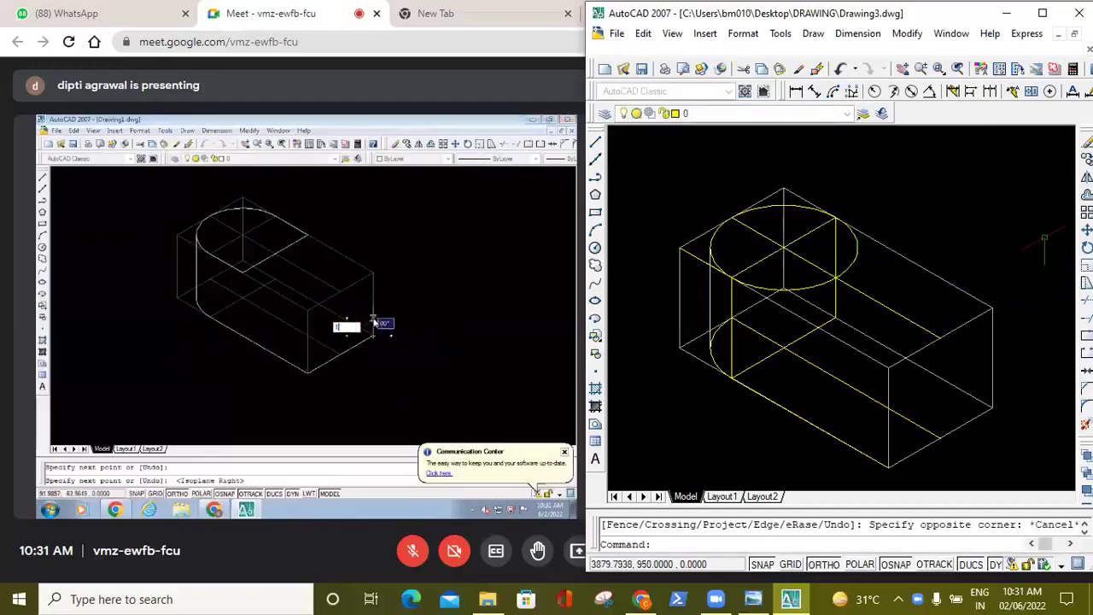
# Make two more trim attempts, using a line and then the top ellipse as cutting edge, cancelling each.
pyautogui.press('Return')
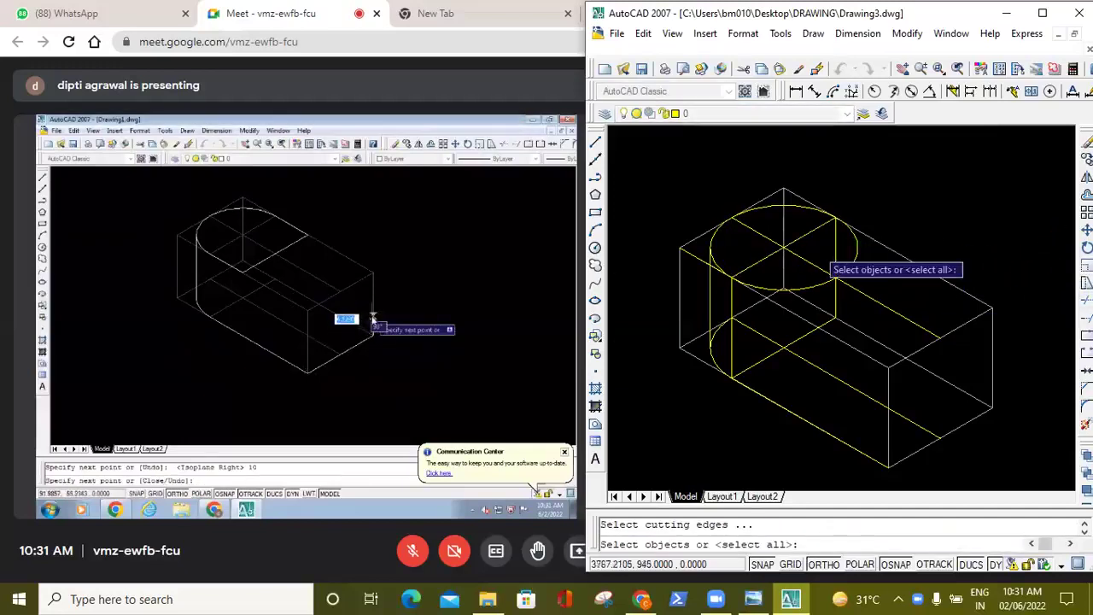
pyautogui.click(800, 237)
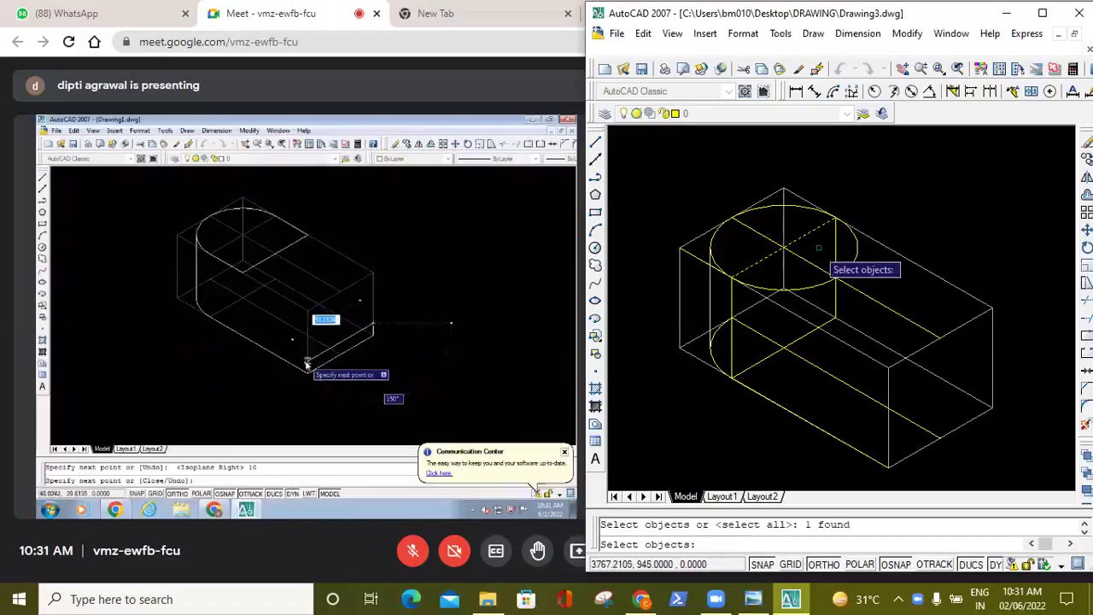
pyautogui.press('Return')
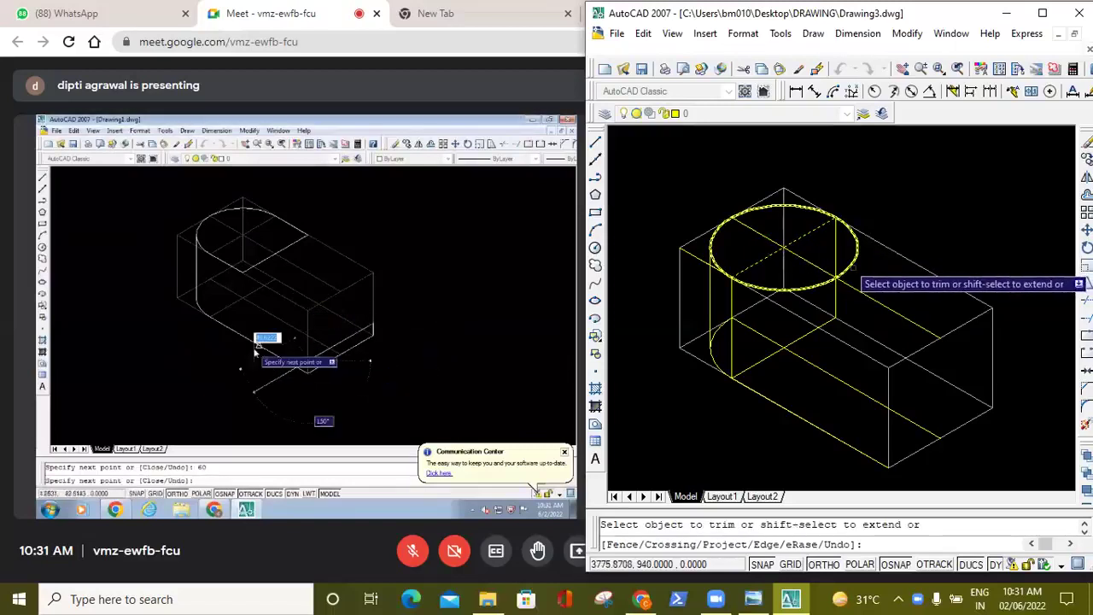
pyautogui.click(854, 272)
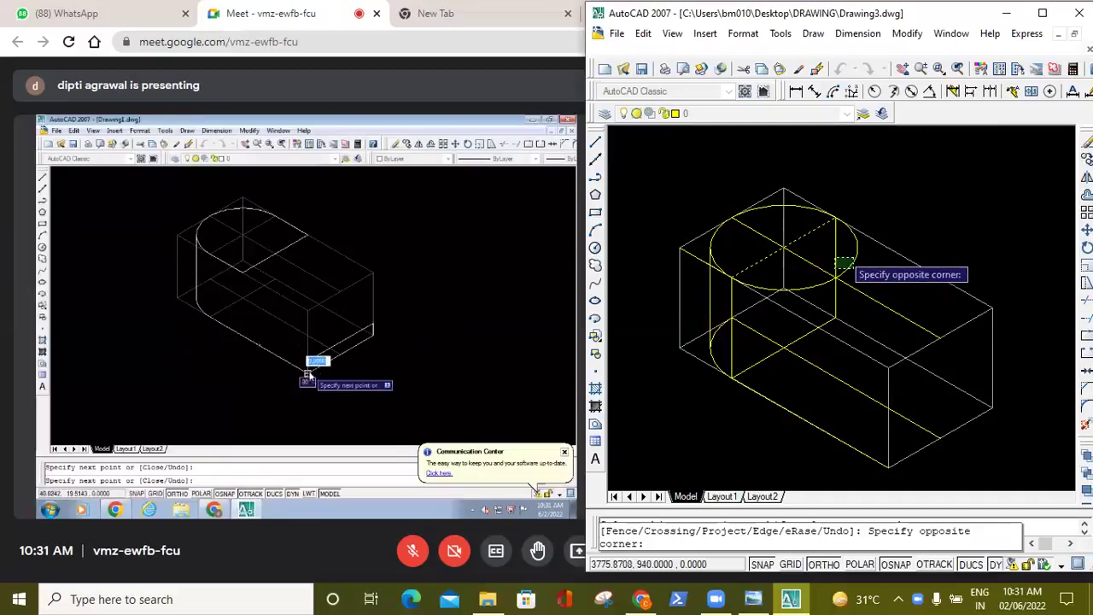
pyautogui.press('Escape')
pyautogui.press('Return')
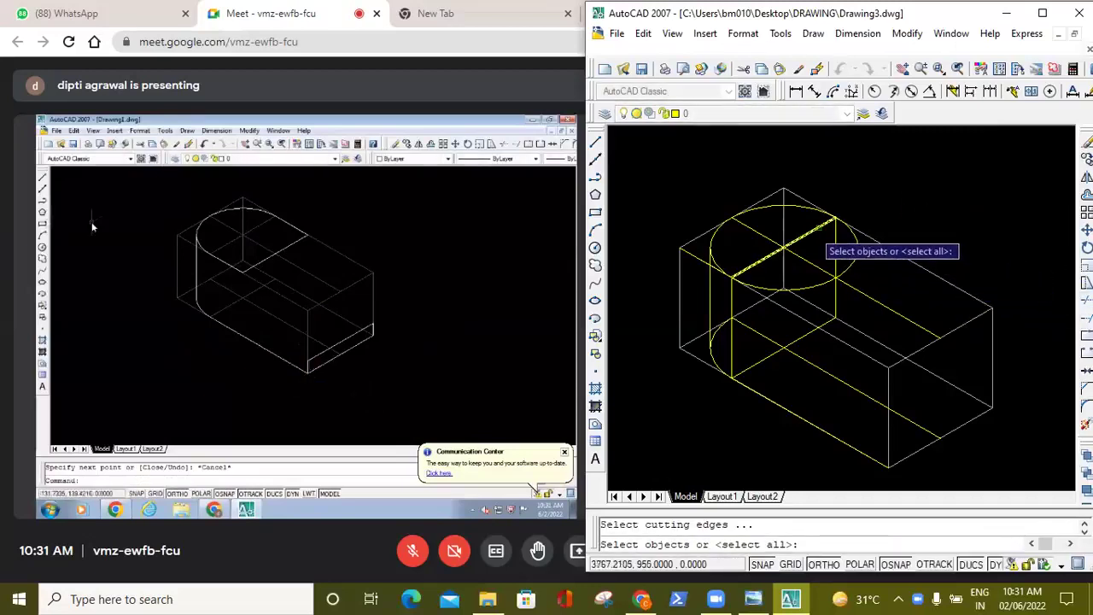
pyautogui.click(833, 253)
pyautogui.press('Return')
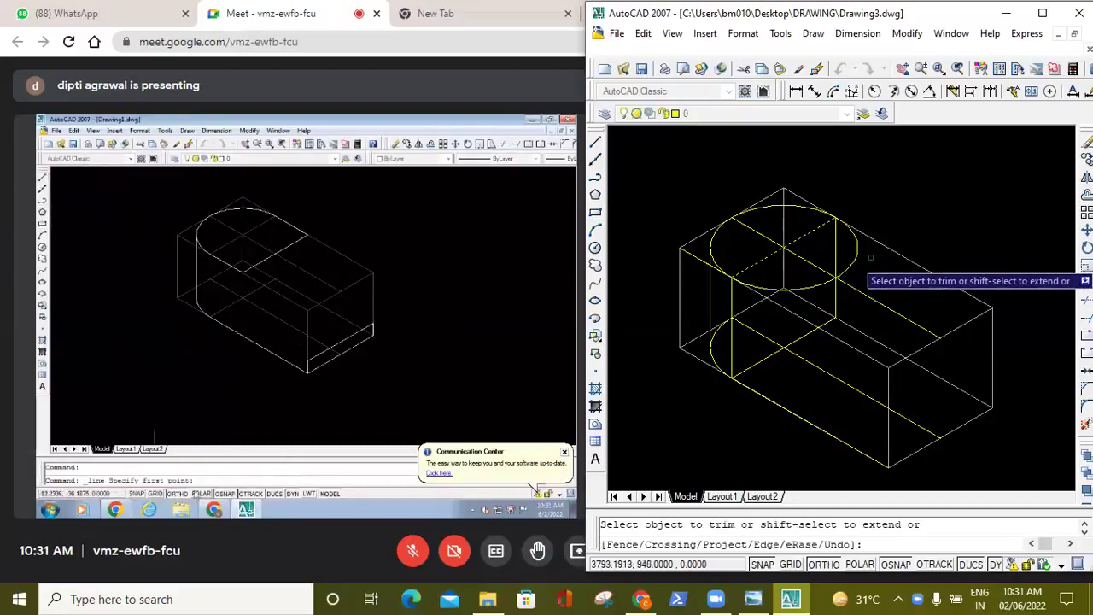
pyautogui.click(852, 267)
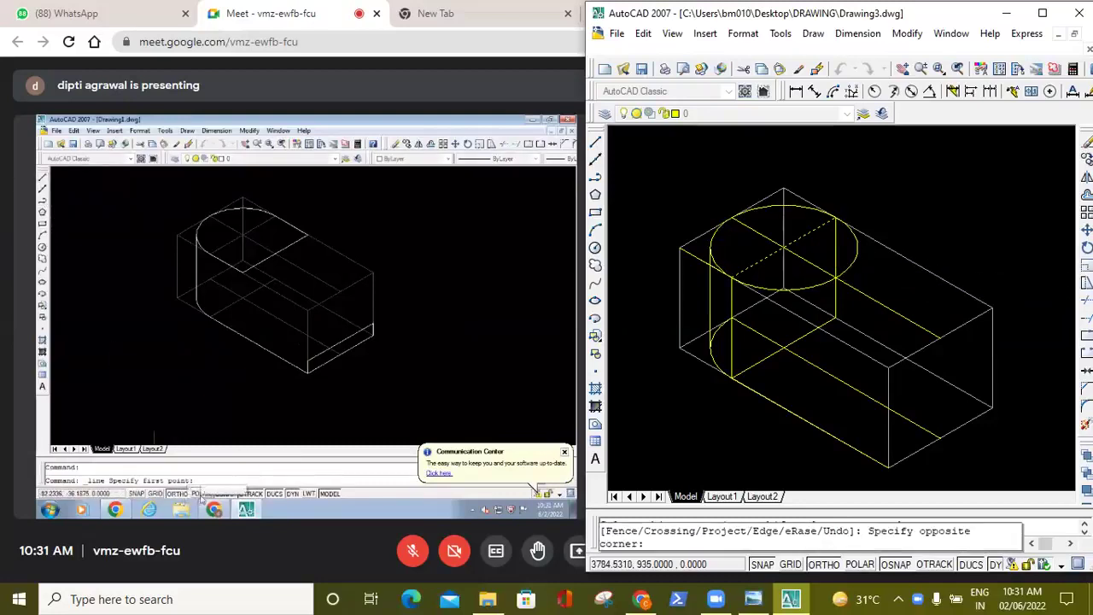
pyautogui.press('Escape')
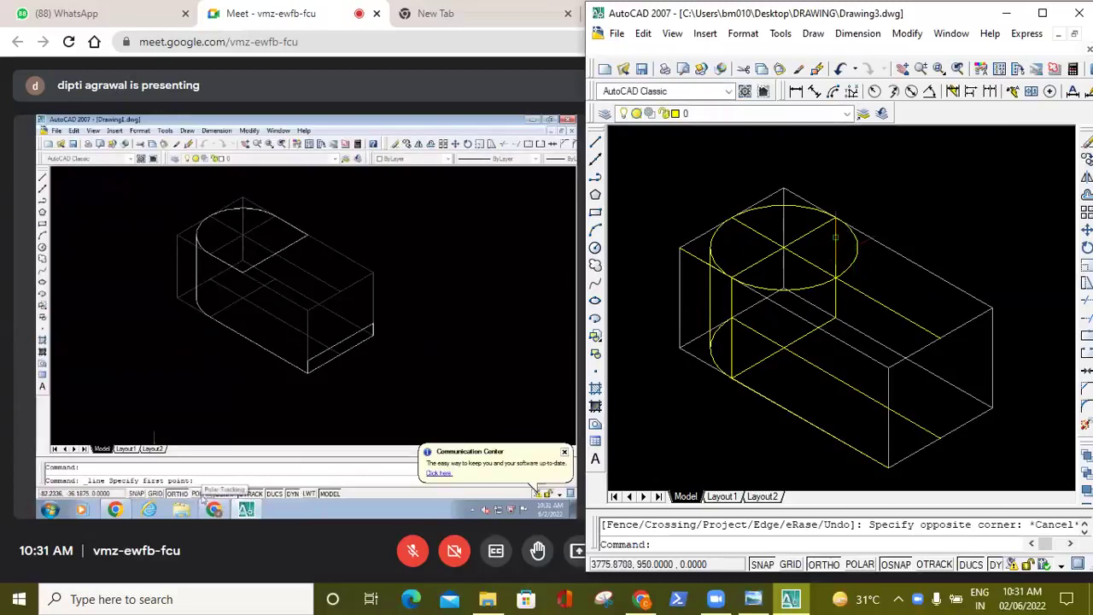
pyautogui.click(907, 34)
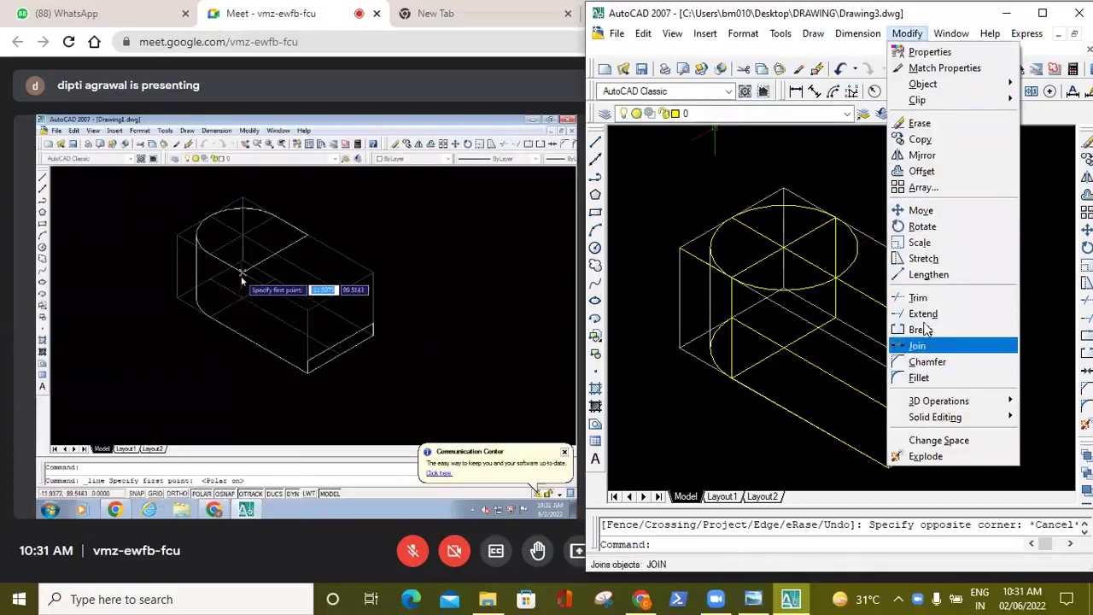
pyautogui.press('Escape')
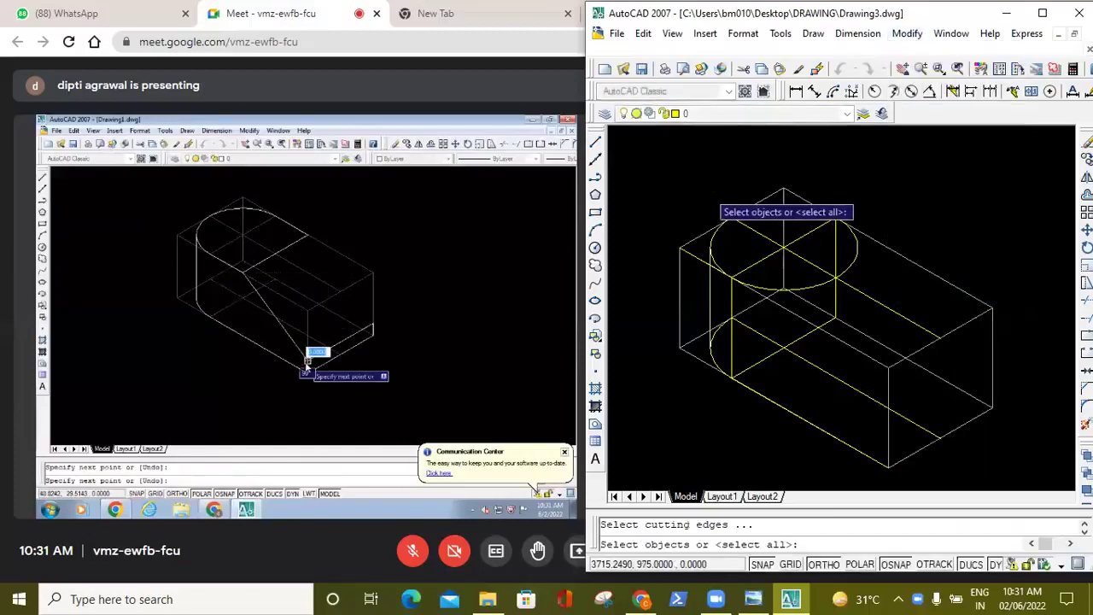
pyautogui.click(679, 187)
pyautogui.click(903, 305)
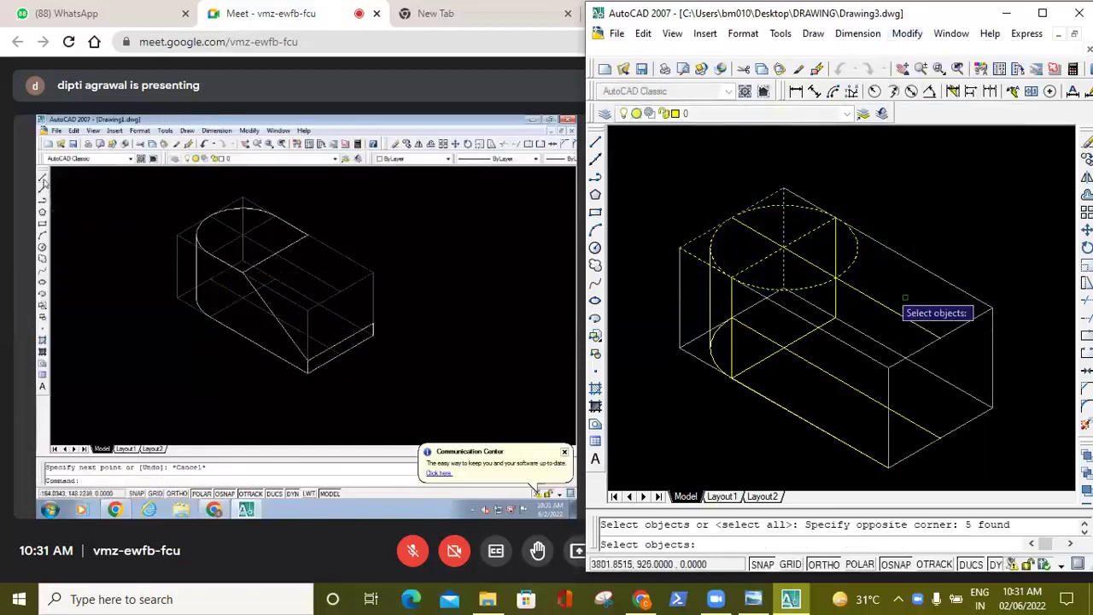
pyautogui.press('Return')
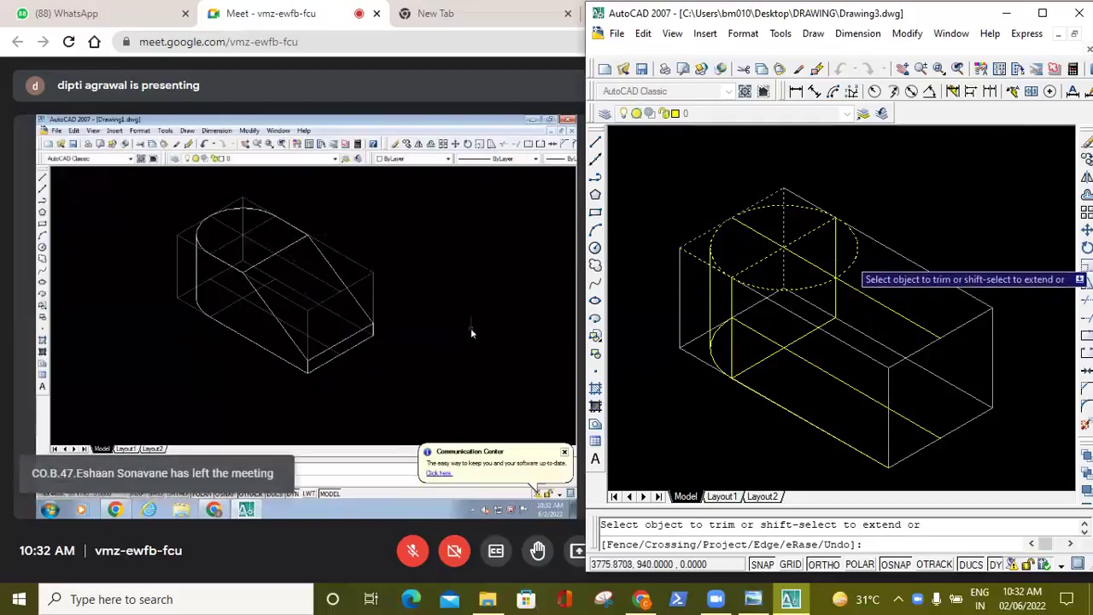
pyautogui.press('Escape')
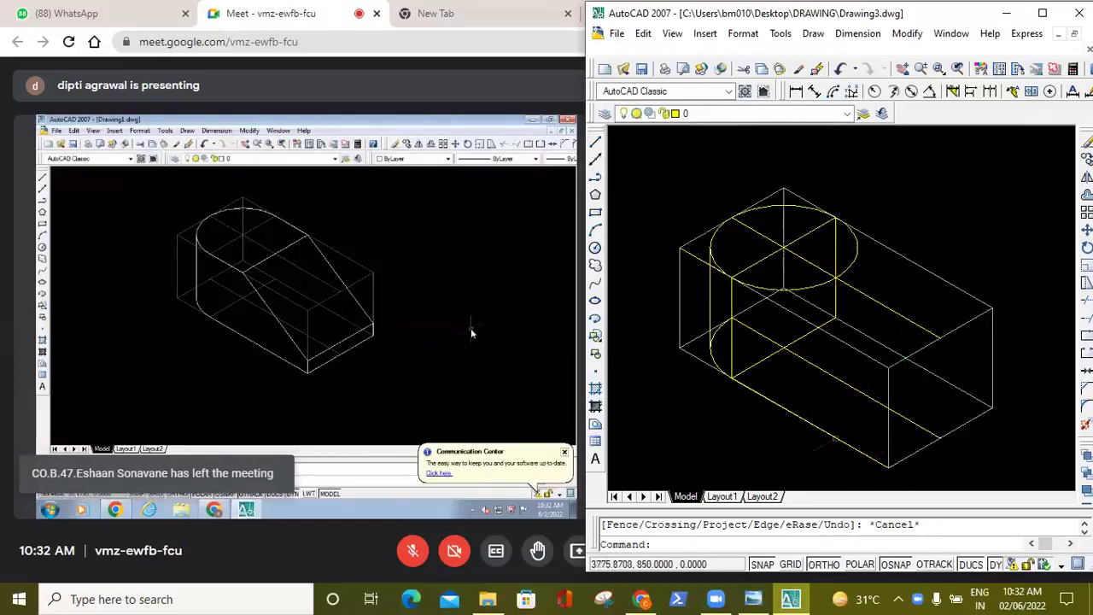
pyautogui.click(595, 142)
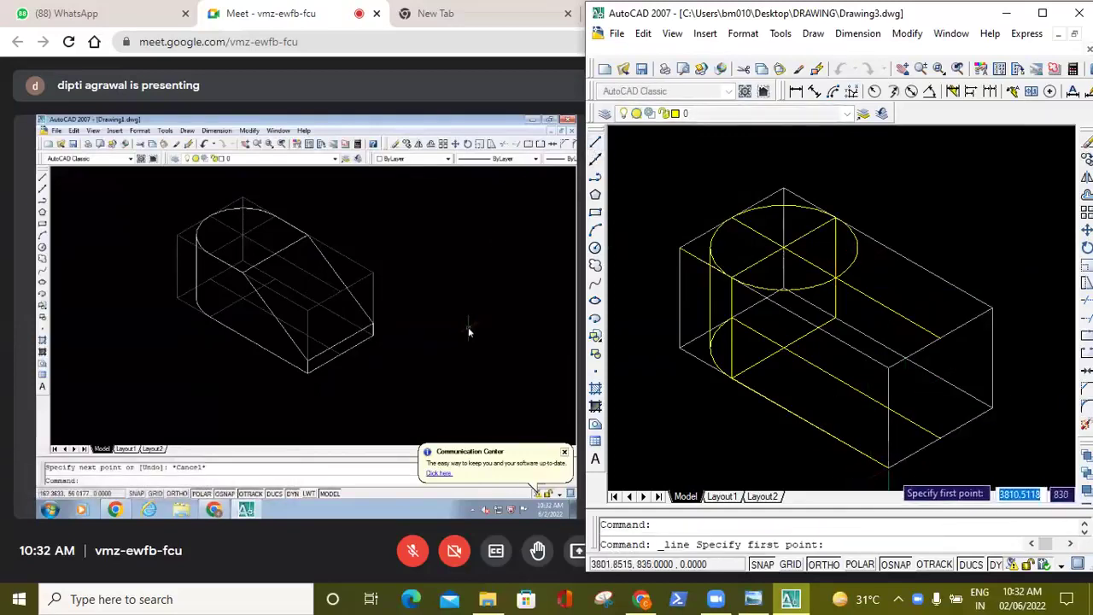
# Draw step lines 10 and 60 long from the block's bottom front-right corner.
pyautogui.click(870, 459)
pyautogui.press('Escape')
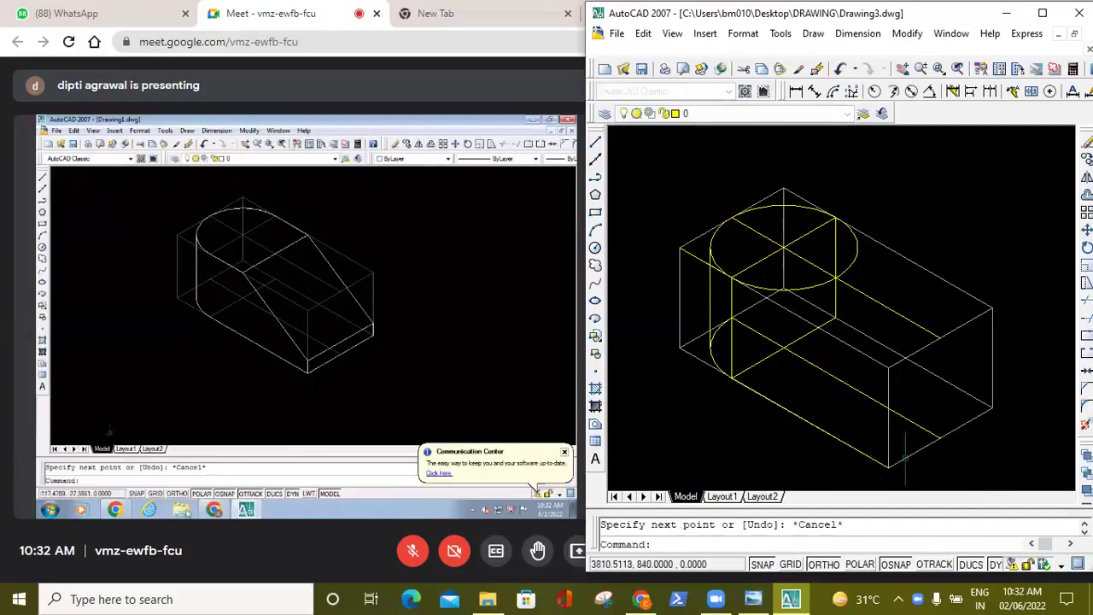
pyautogui.press('Return')
pyautogui.click(888, 468)
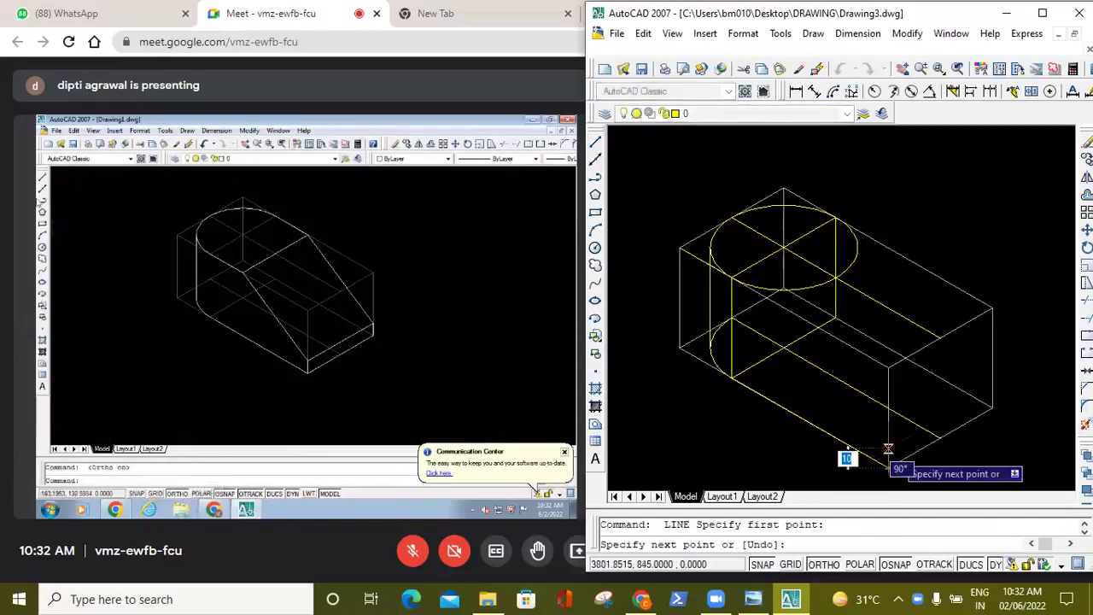
pyautogui.write('10')
pyautogui.press('Return')
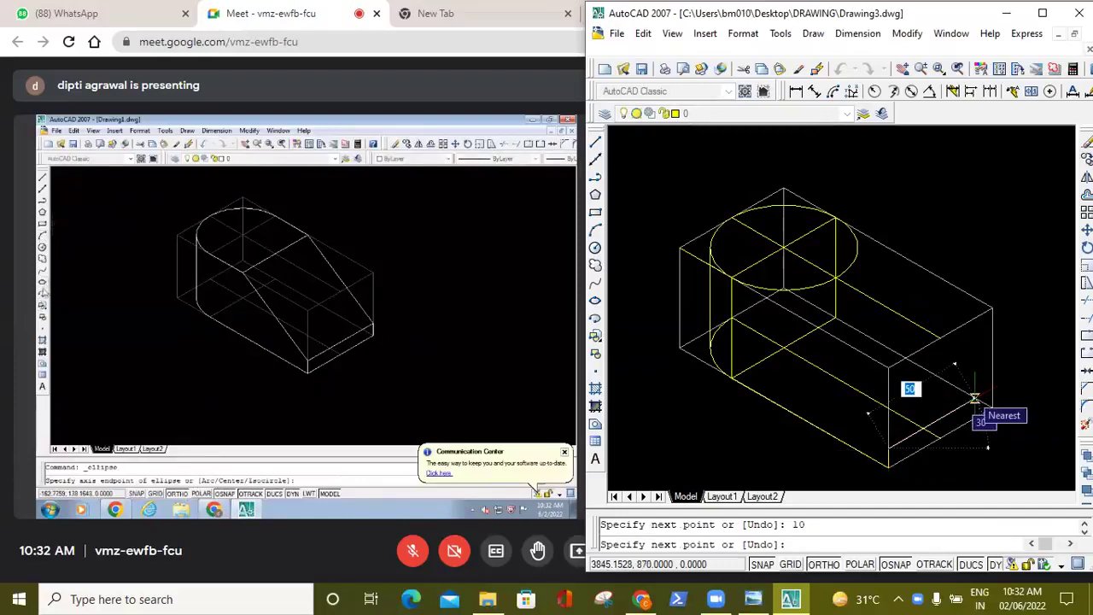
pyautogui.write('60')
pyautogui.press('Return')
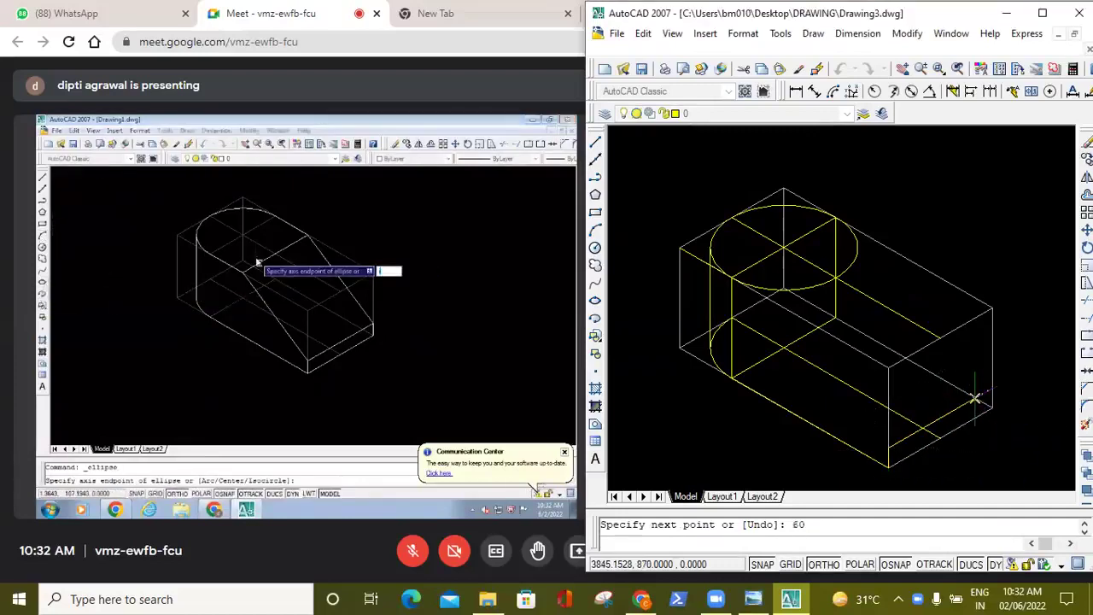
pyautogui.click(990, 406)
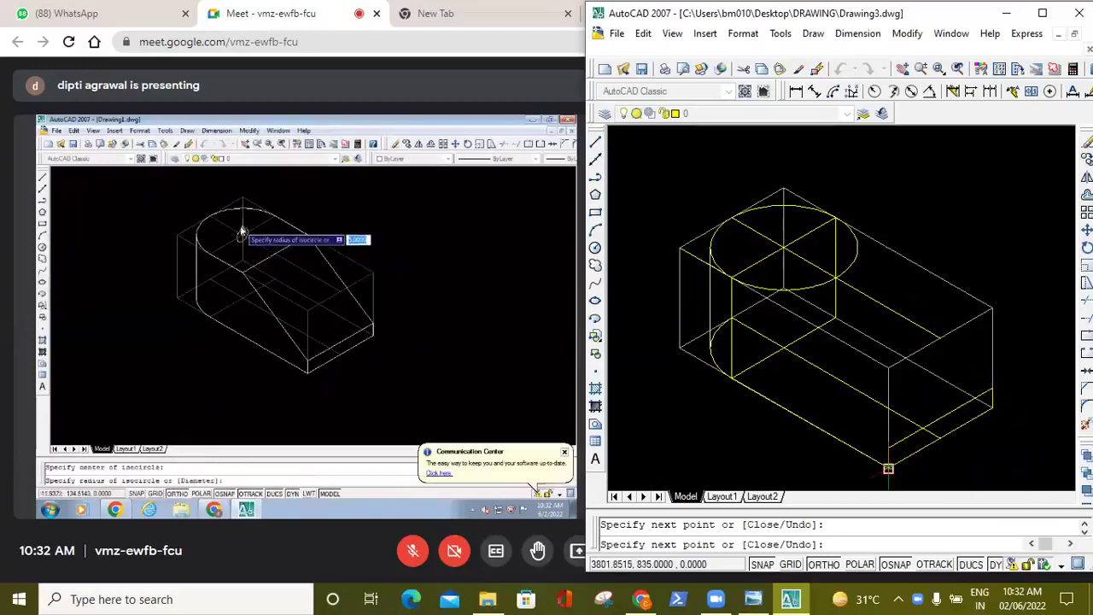
pyautogui.press('Escape')
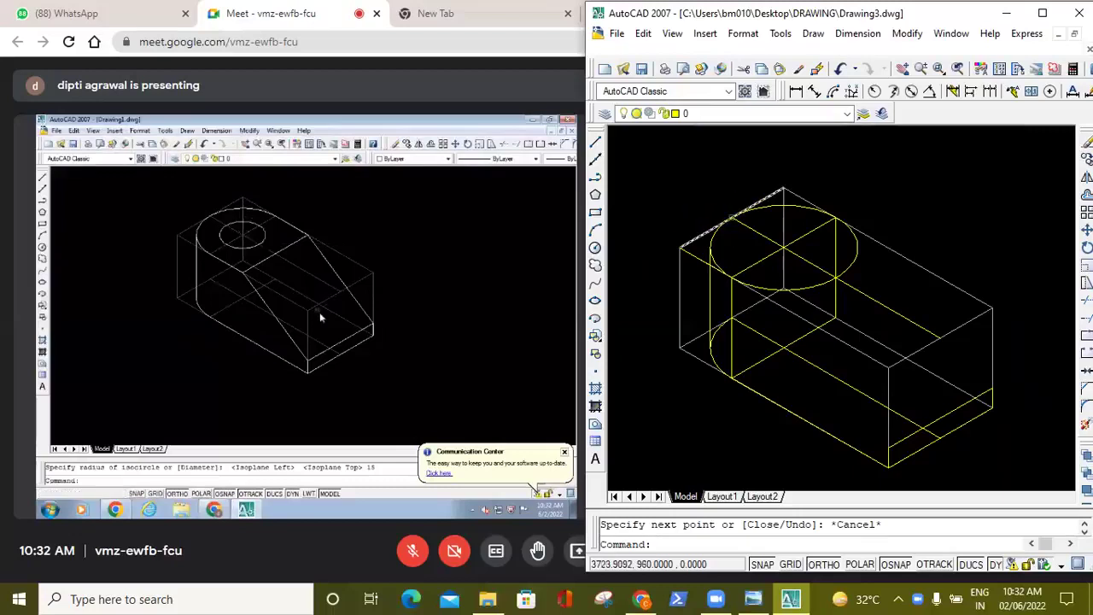
# Draw a radius 15 isocircle at the top ellipse centre, then undo it as wrongly oriented.
pyautogui.click(593, 302)
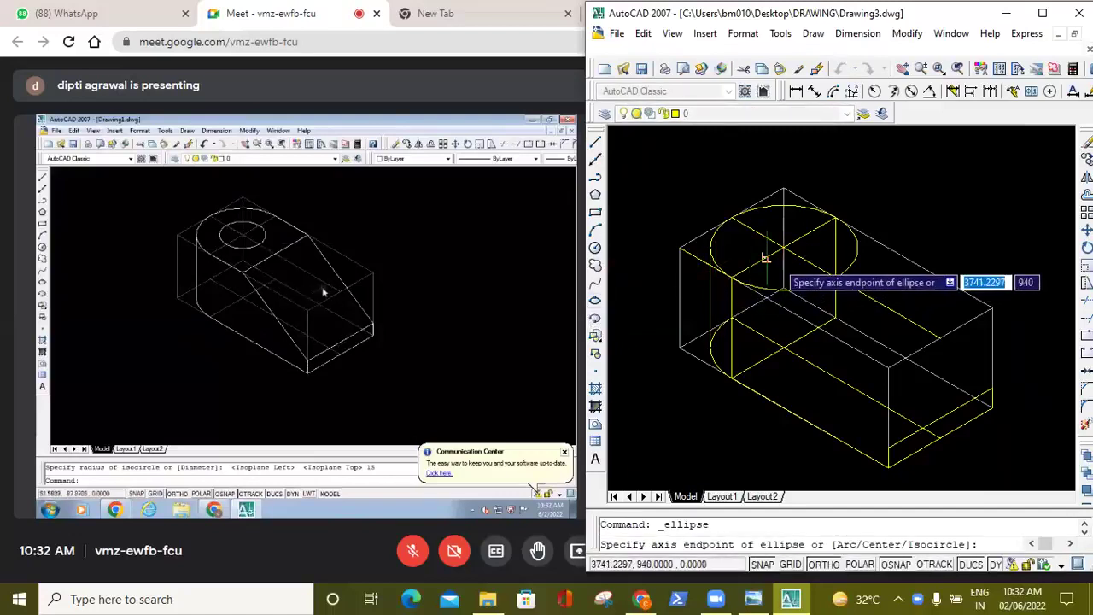
pyautogui.write('i')
pyautogui.press('Return')
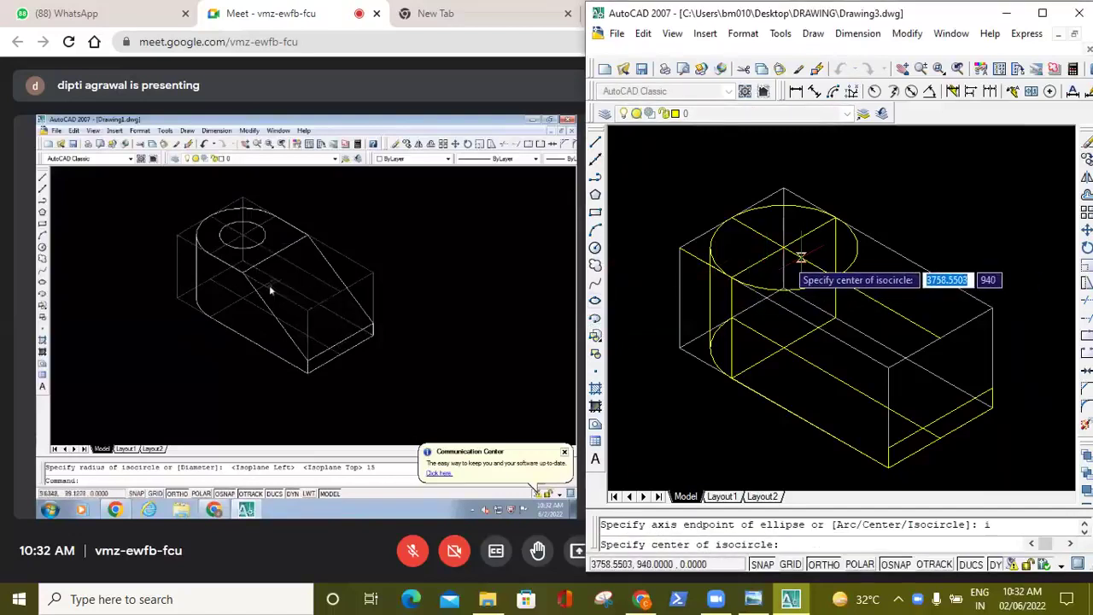
pyautogui.click(784, 246)
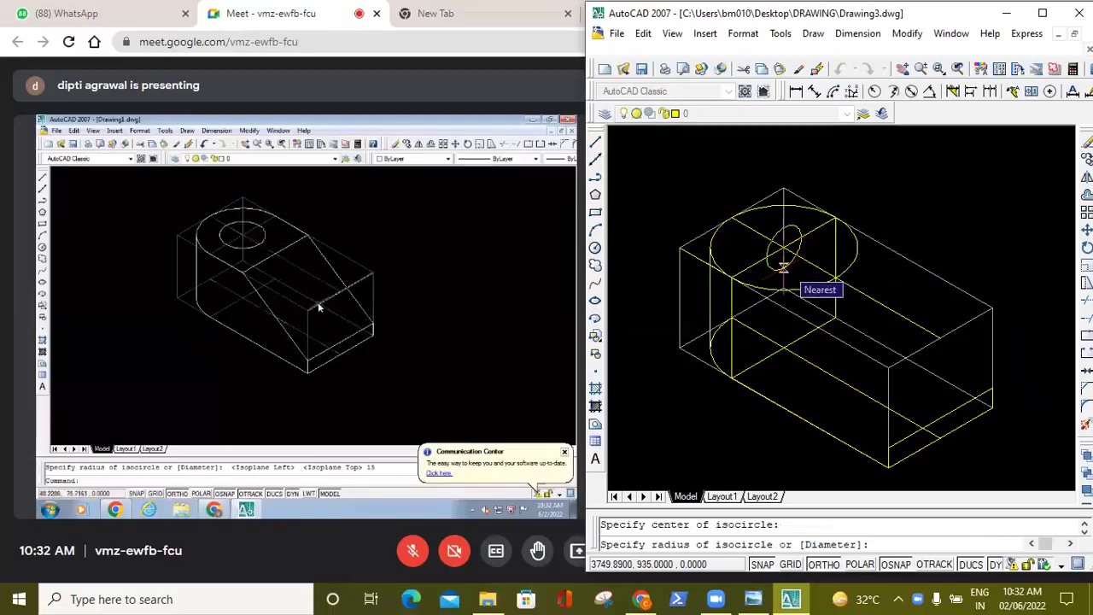
pyautogui.write('15')
pyautogui.press('Return')
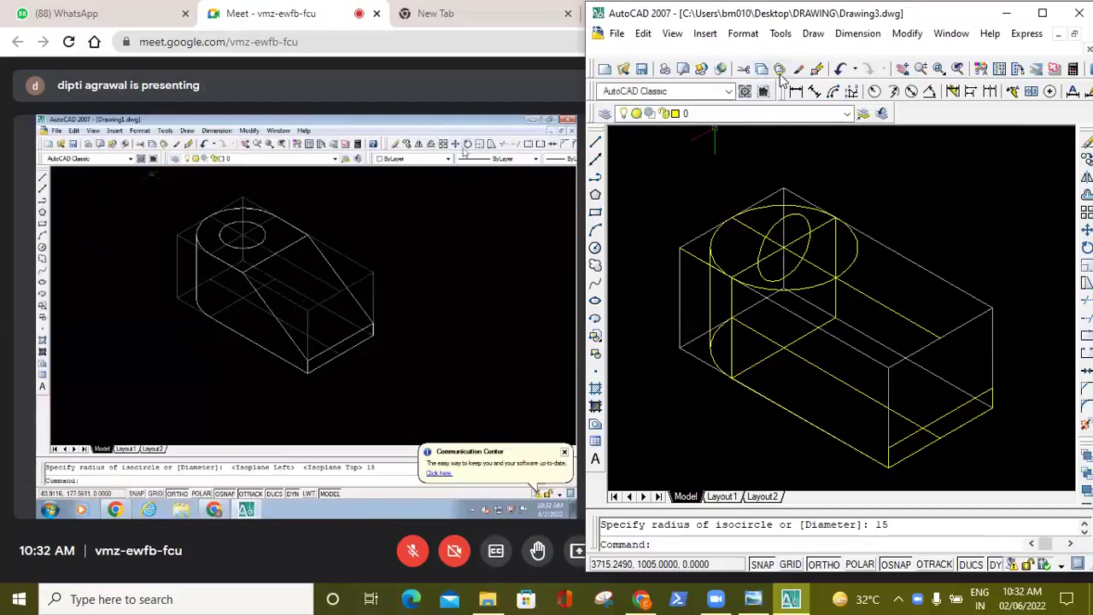
pyautogui.click(840, 70)
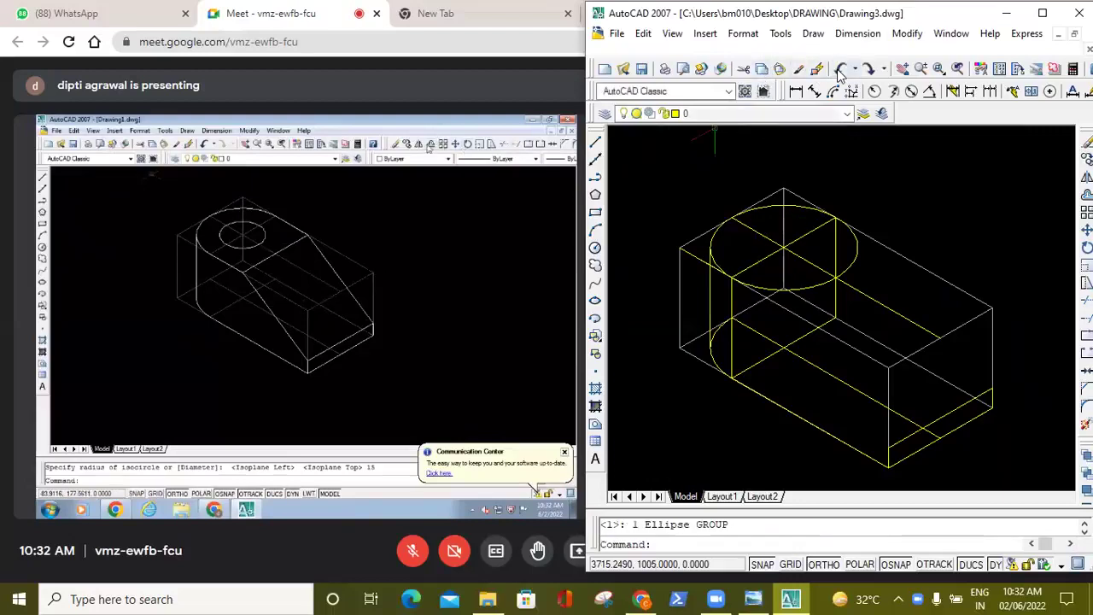
# Redraw the radius 15 isocircle on Isoplane Top, centred in the cylinder's top ellipse.
pyautogui.click(595, 307)
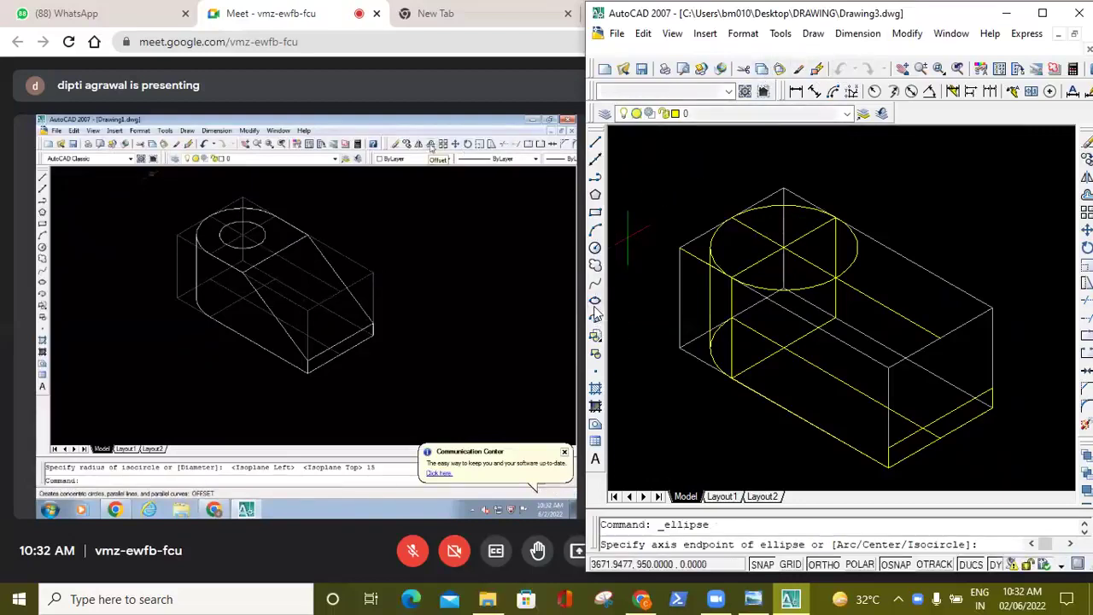
pyautogui.write('i')
pyautogui.press('Return')
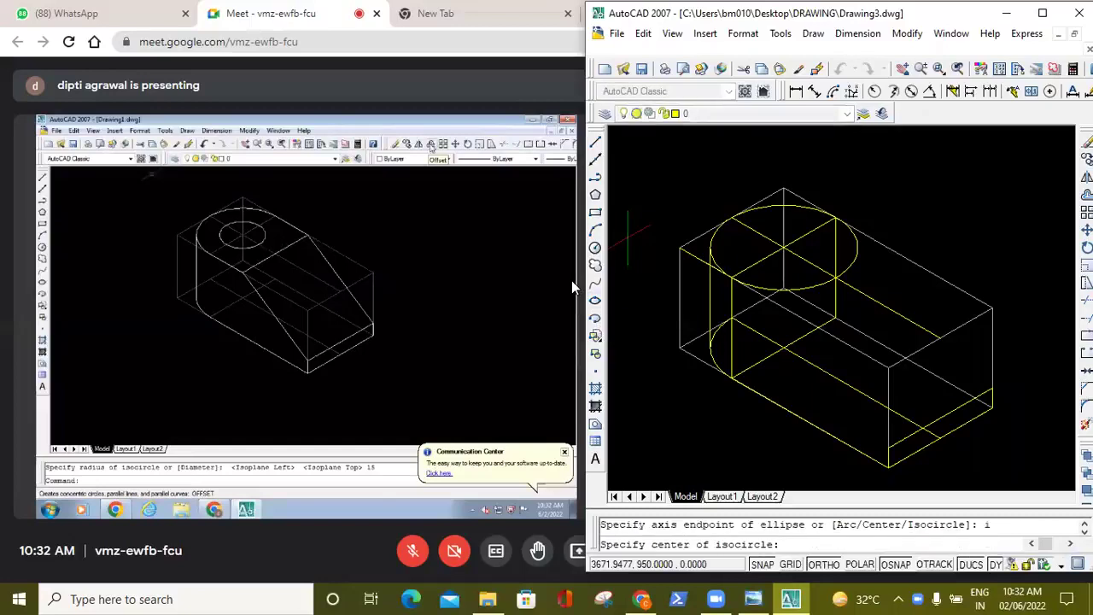
pyautogui.write('1')
pyautogui.click(781, 248)
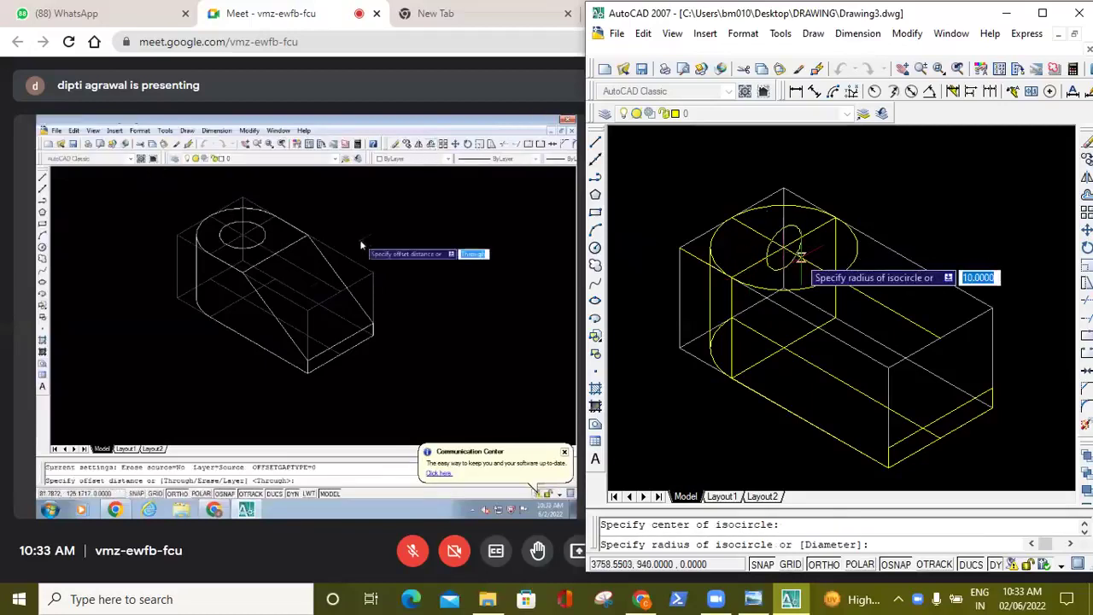
pyautogui.press('F5')
pyautogui.press('F5')
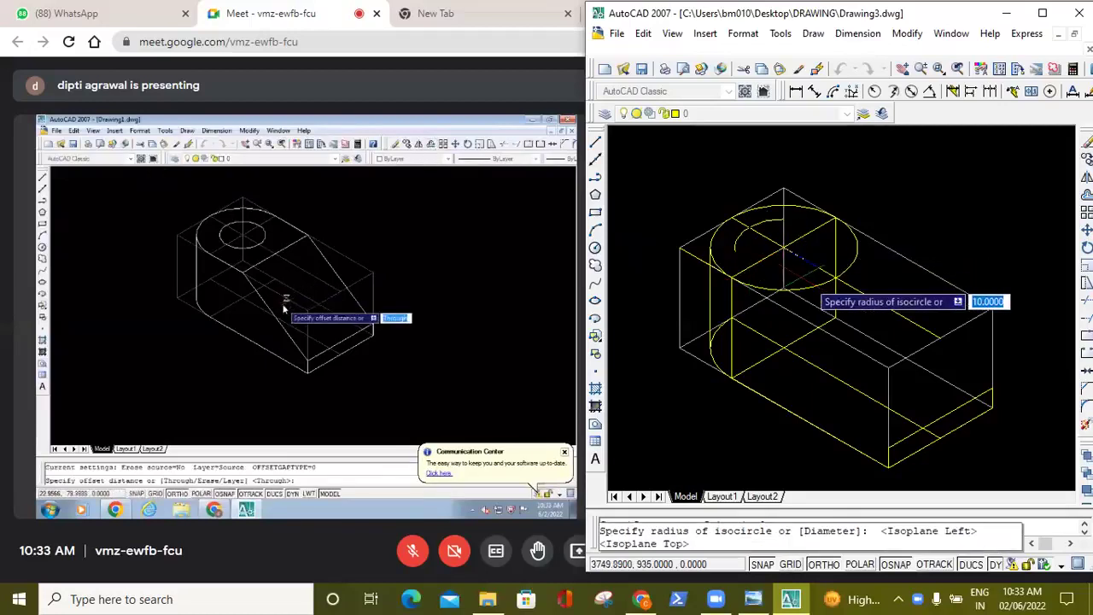
pyautogui.write('15')
pyautogui.press('Return')
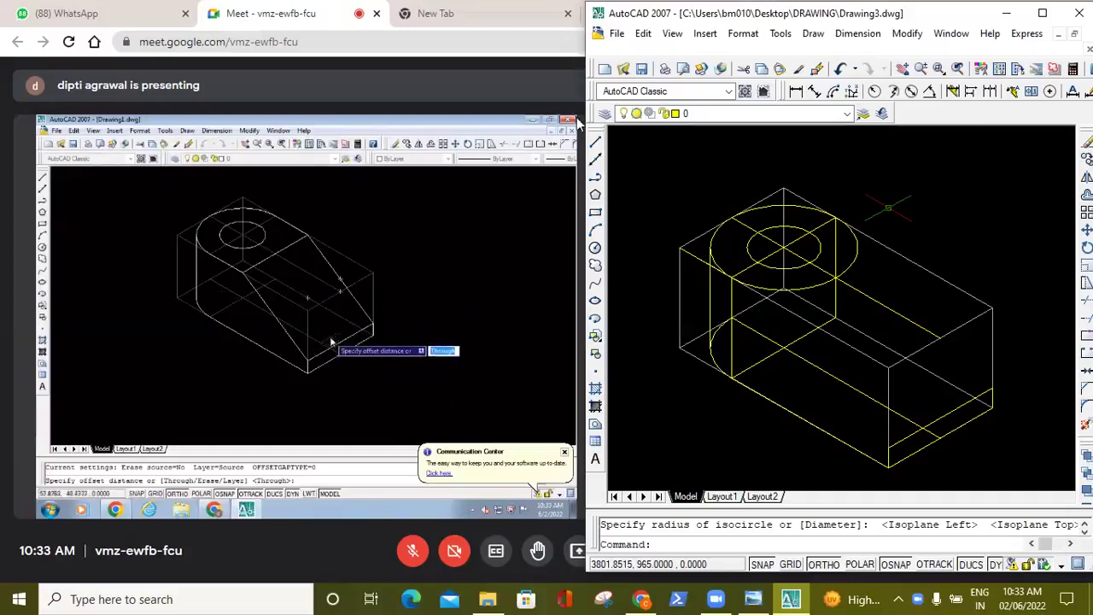
# Draw a line from the top-face endpoint with a 30-unit segment beside the cylinder.
pyautogui.click(595, 141)
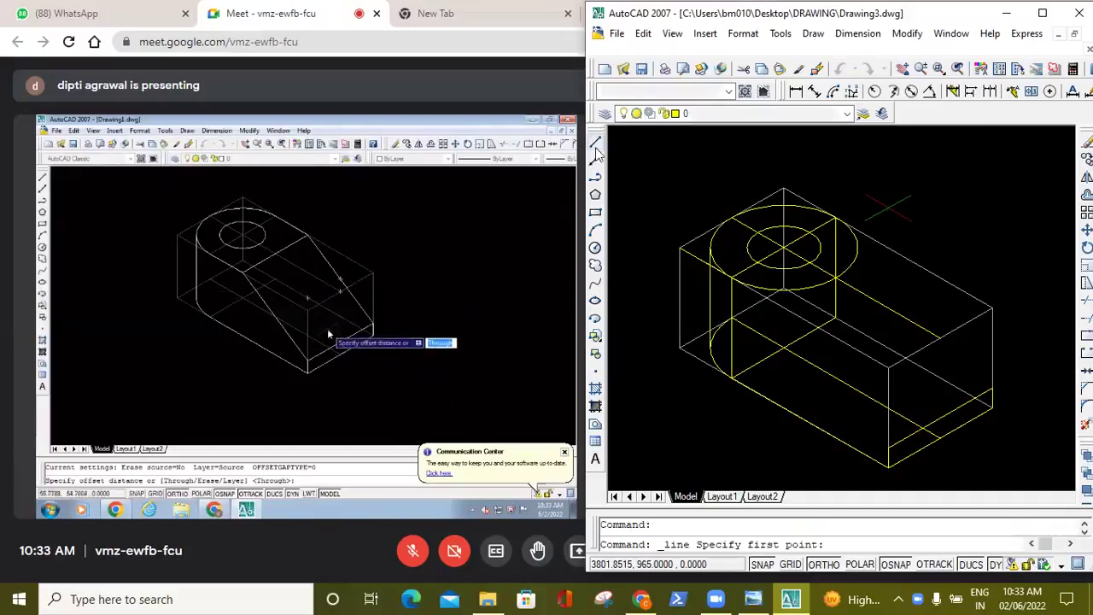
pyautogui.click(731, 277)
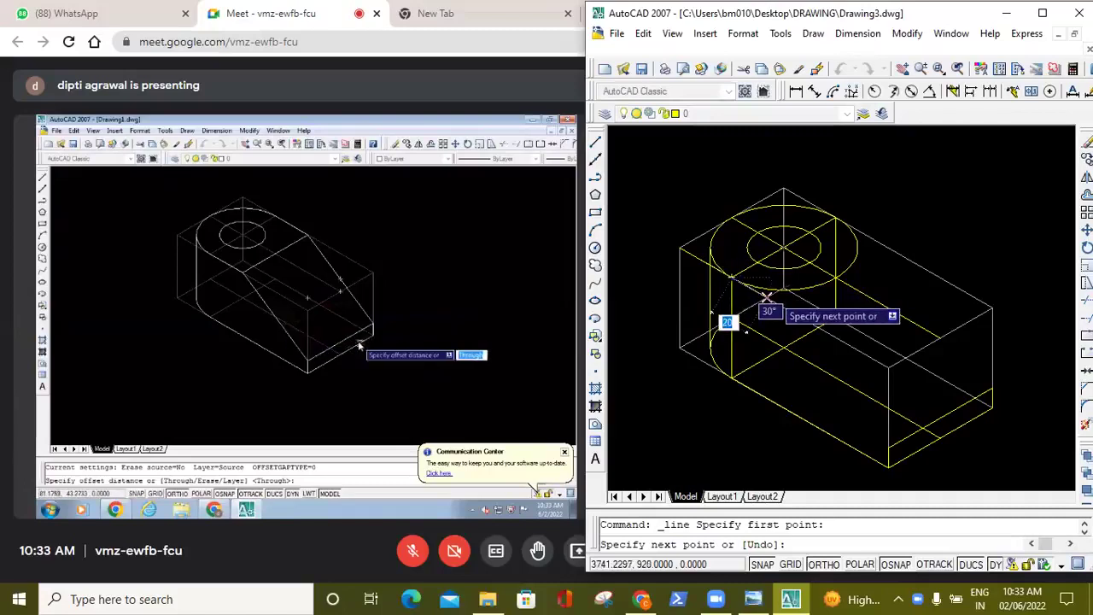
pyautogui.write('30')
pyautogui.press('Return')
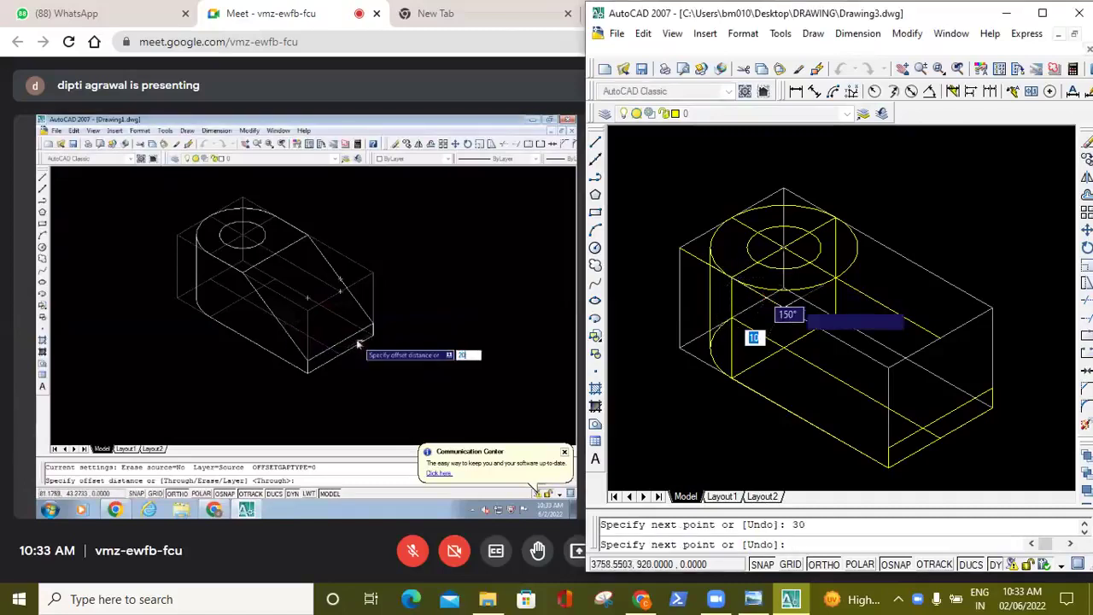
pyautogui.click(888, 263)
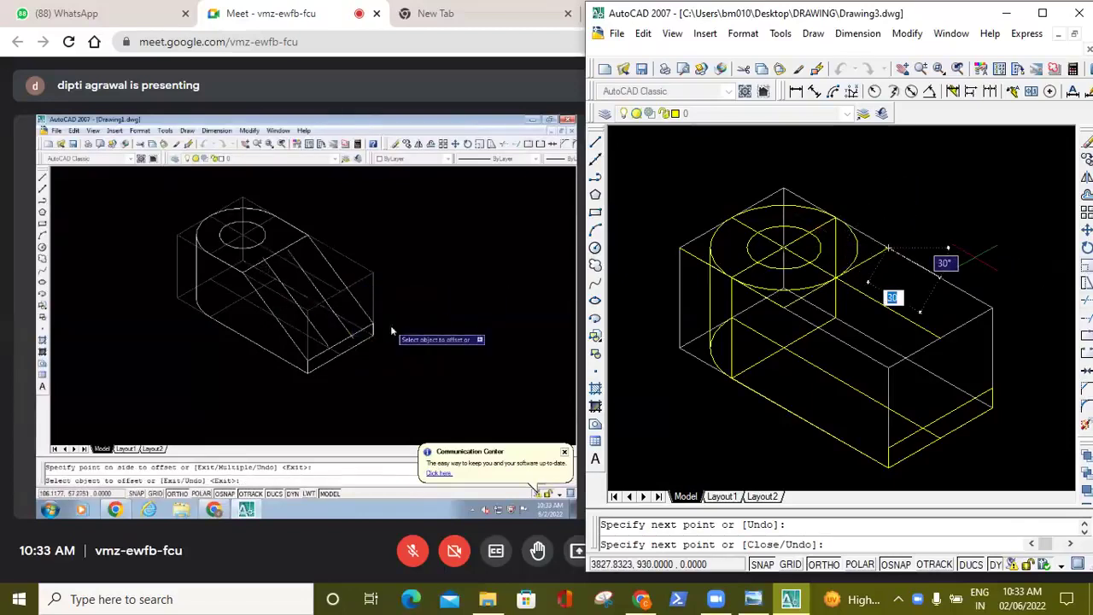
pyautogui.click(1086, 302)
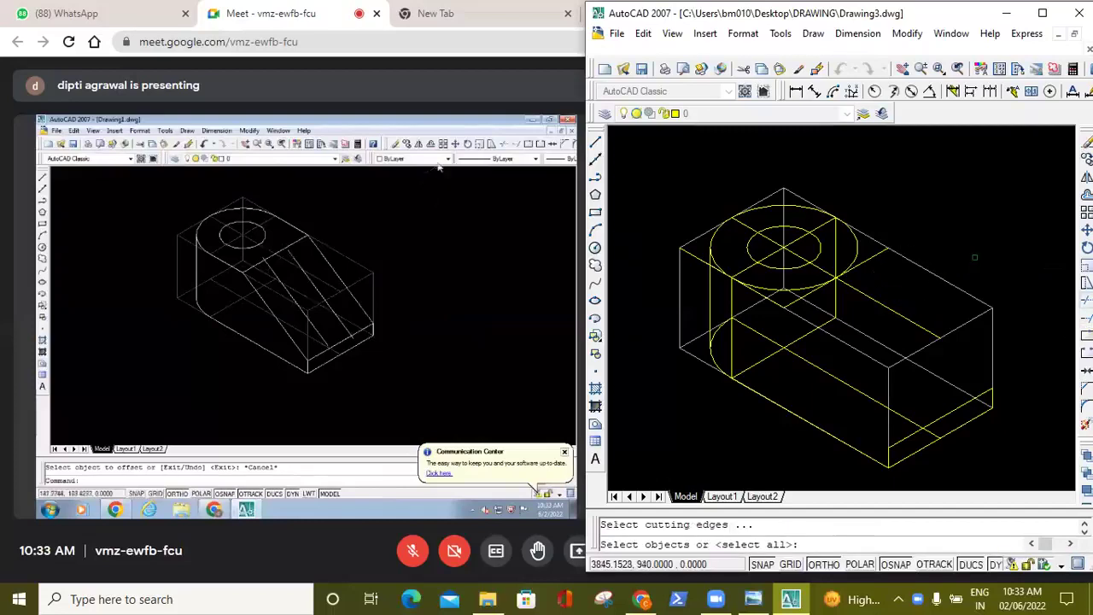
pyautogui.click(818, 228)
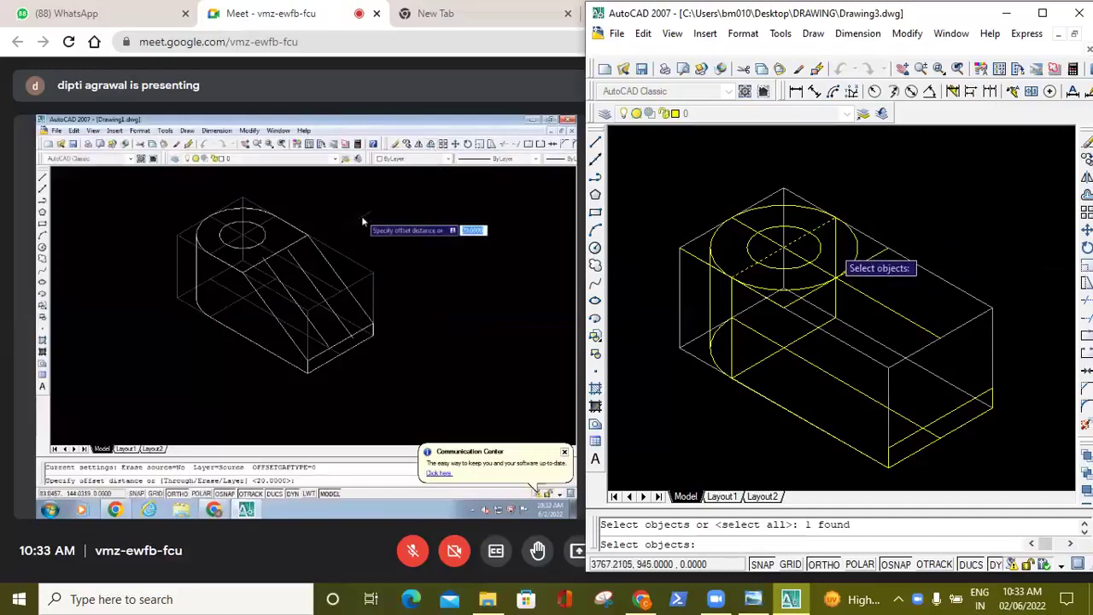
pyautogui.press('Return')
pyautogui.click(852, 248)
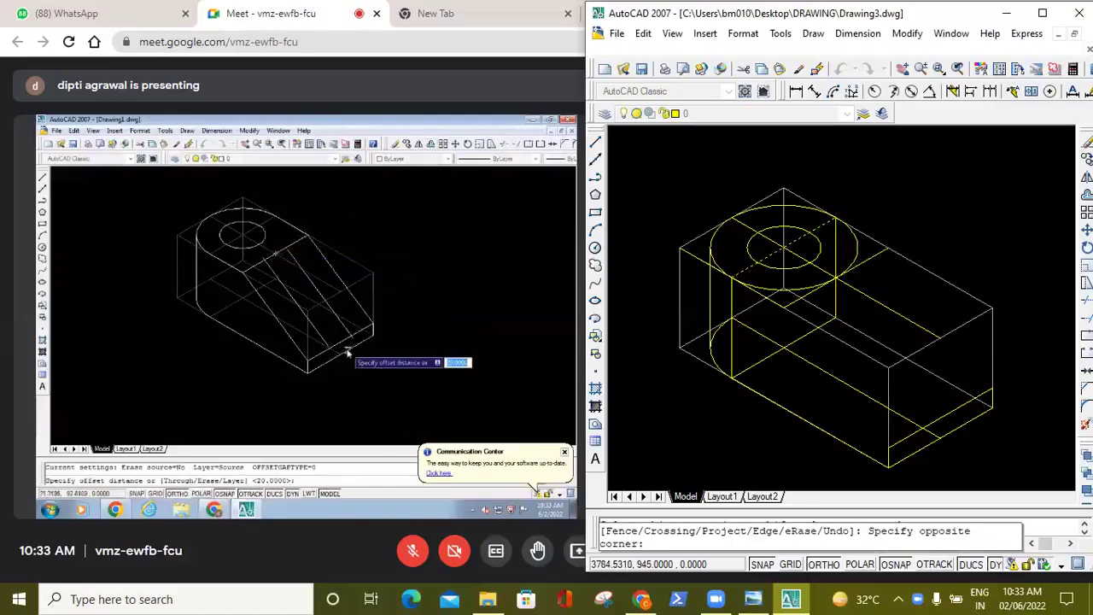
pyautogui.click(855, 247)
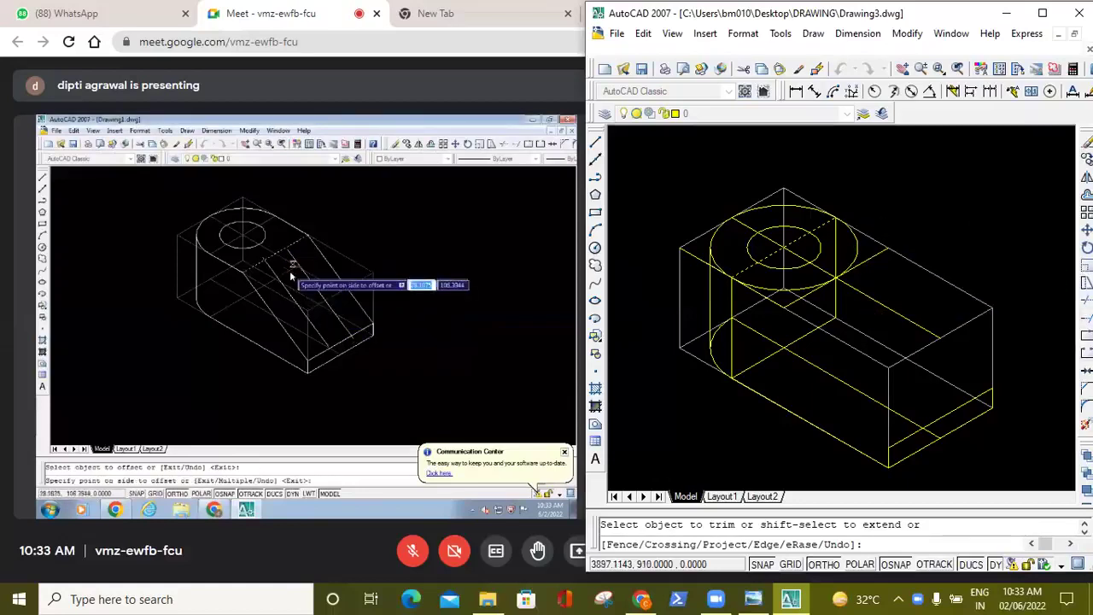
pyautogui.press('Return')
pyautogui.press('Return')
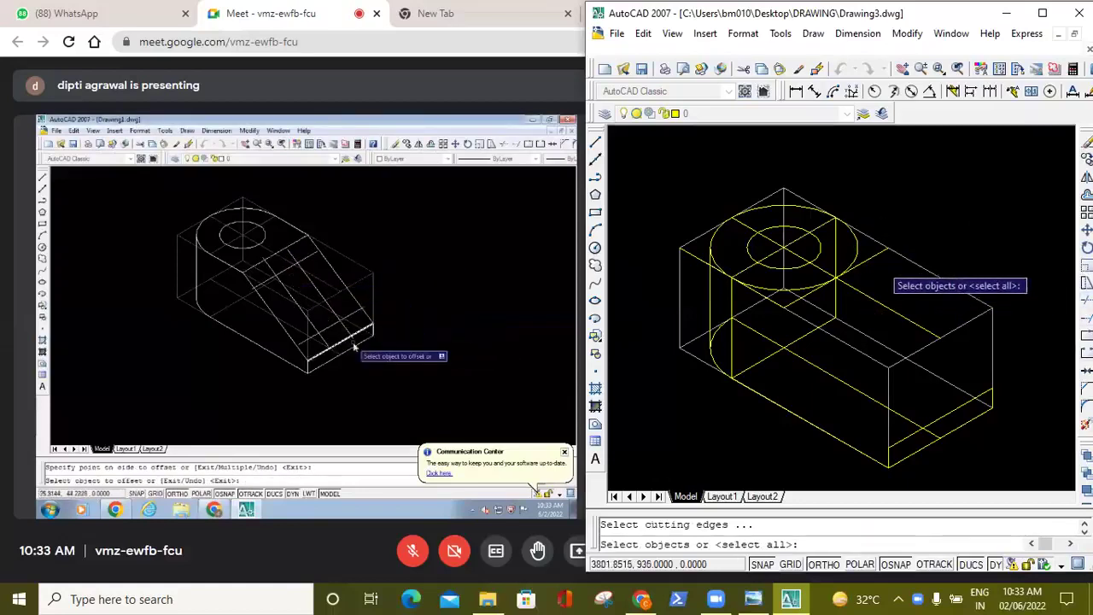
pyautogui.click(835, 256)
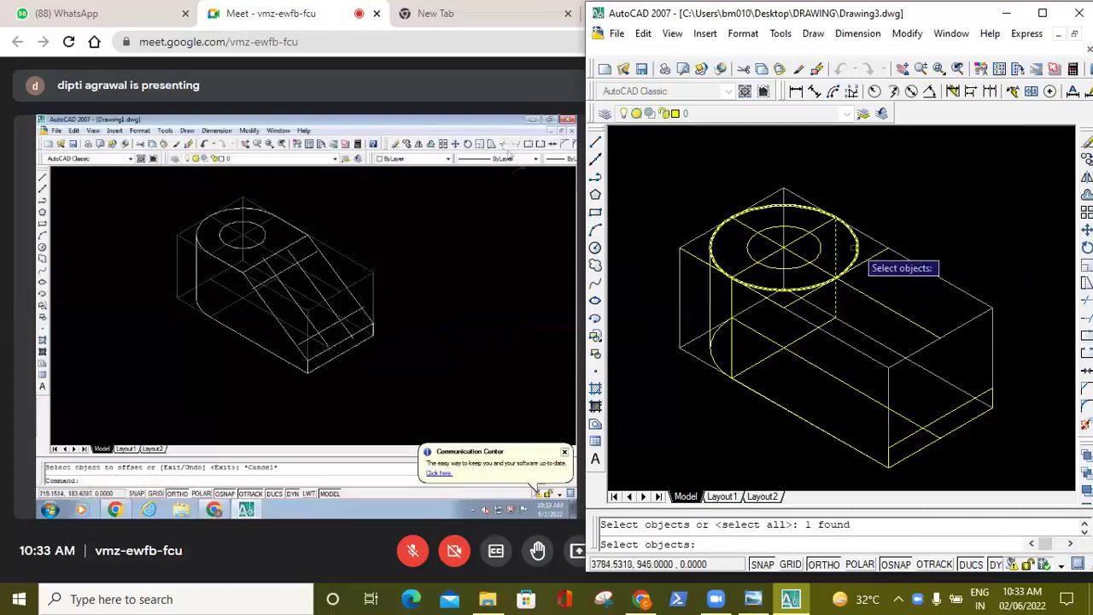
pyautogui.press('Return')
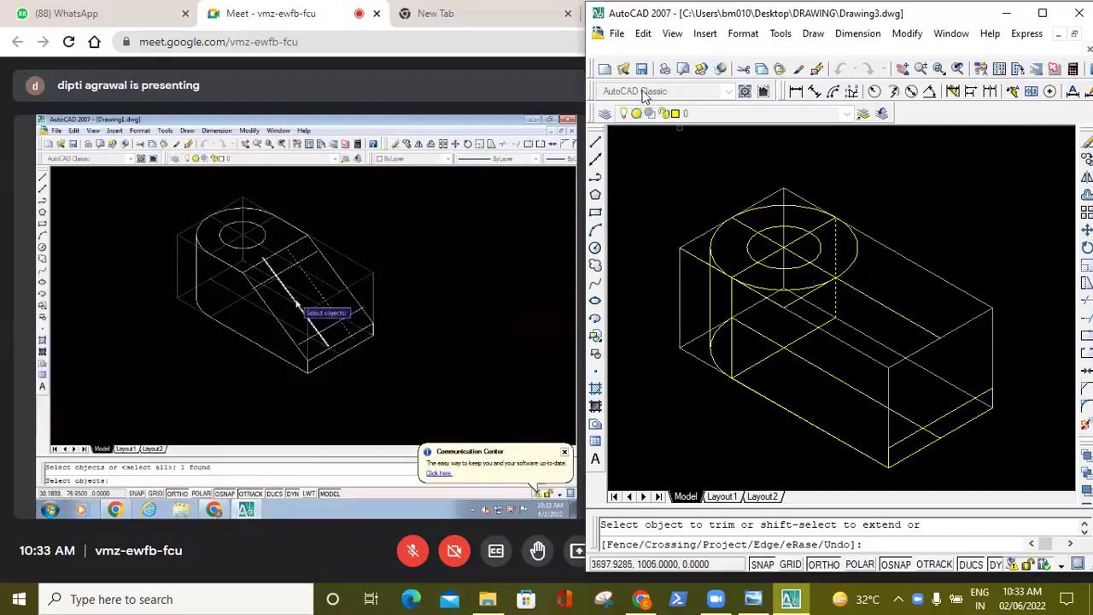
pyautogui.press('Escape')
pyautogui.click(840, 68)
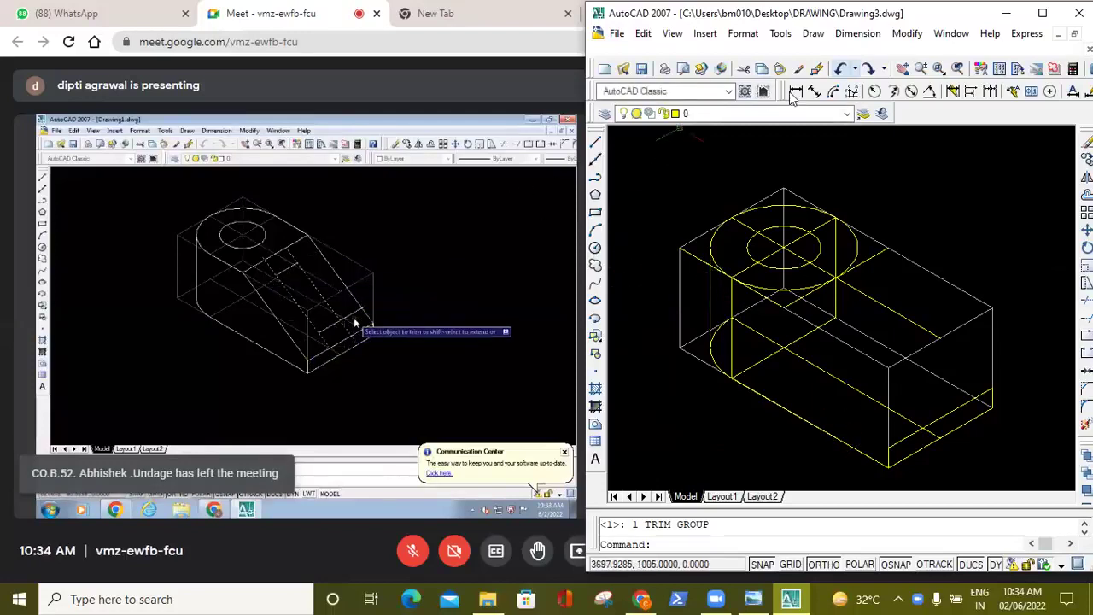
# With Ortho off, draw the slanted cut lines down the block's front and across its top.
pyautogui.click(597, 142)
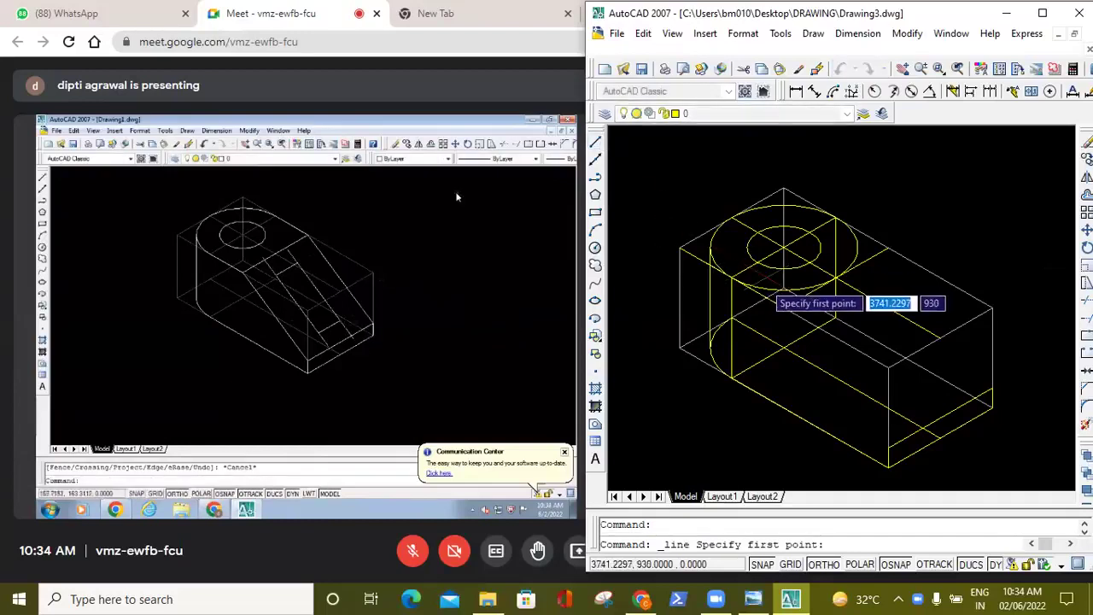
pyautogui.click(783, 307)
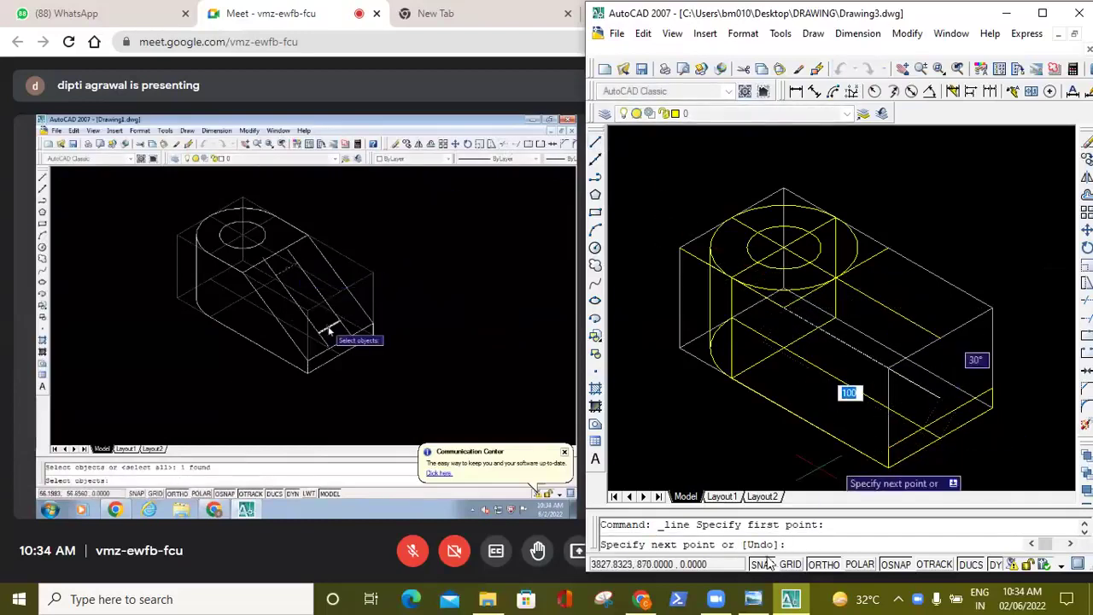
pyautogui.click(822, 565)
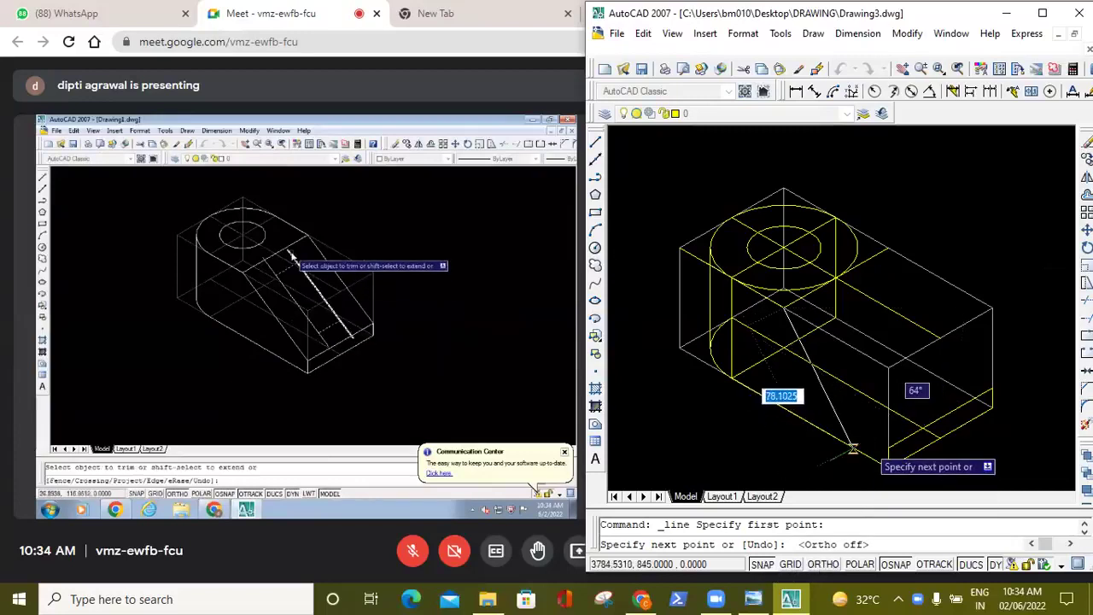
pyautogui.click(889, 447)
pyautogui.press('Escape')
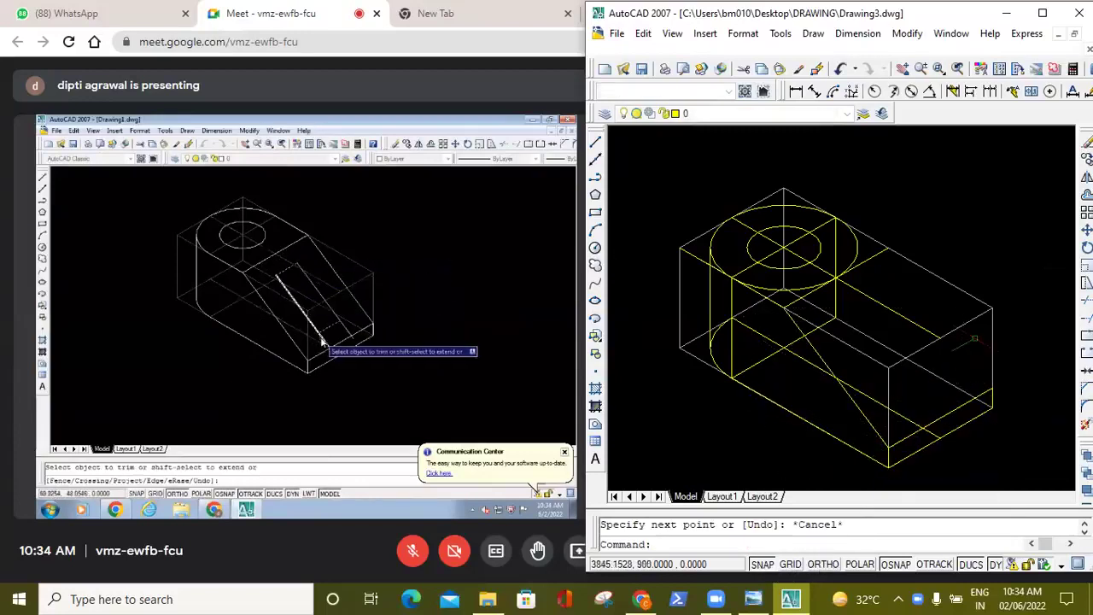
pyautogui.click(596, 142)
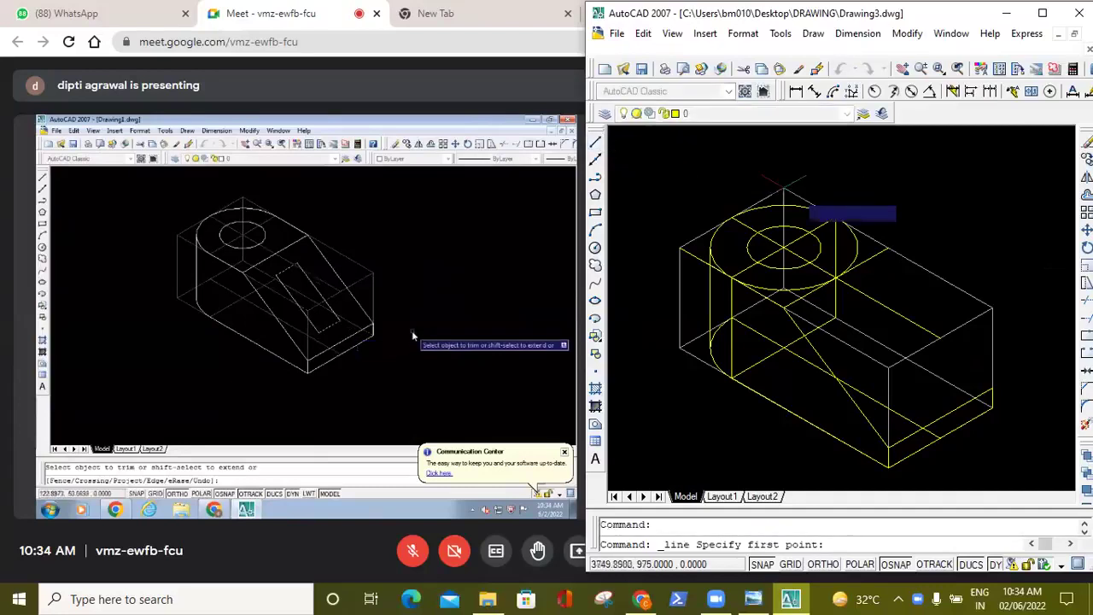
pyautogui.click(888, 248)
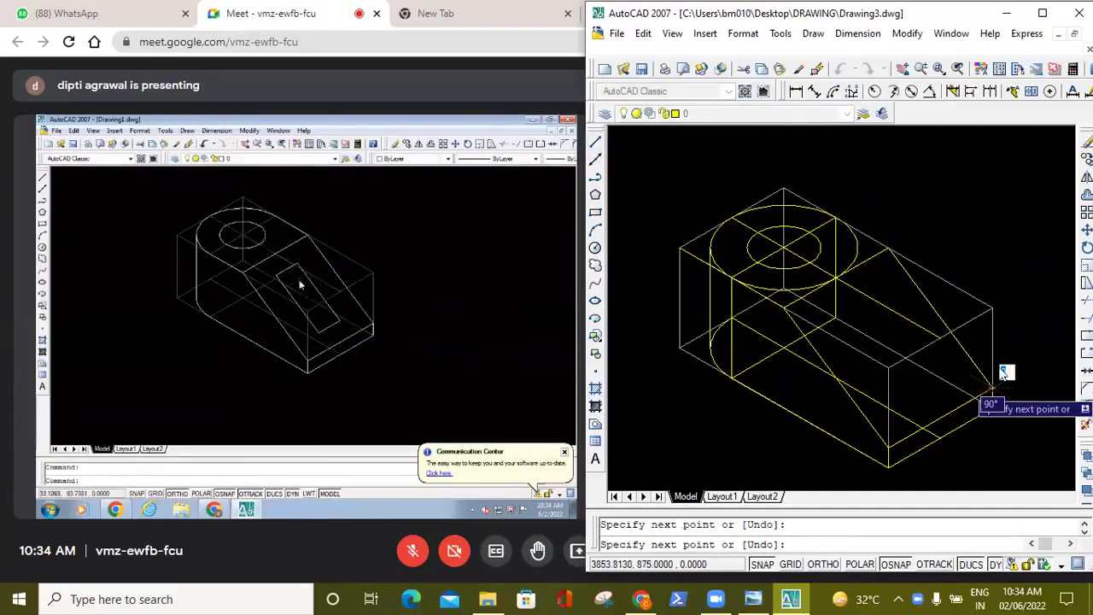
pyautogui.press('Escape')
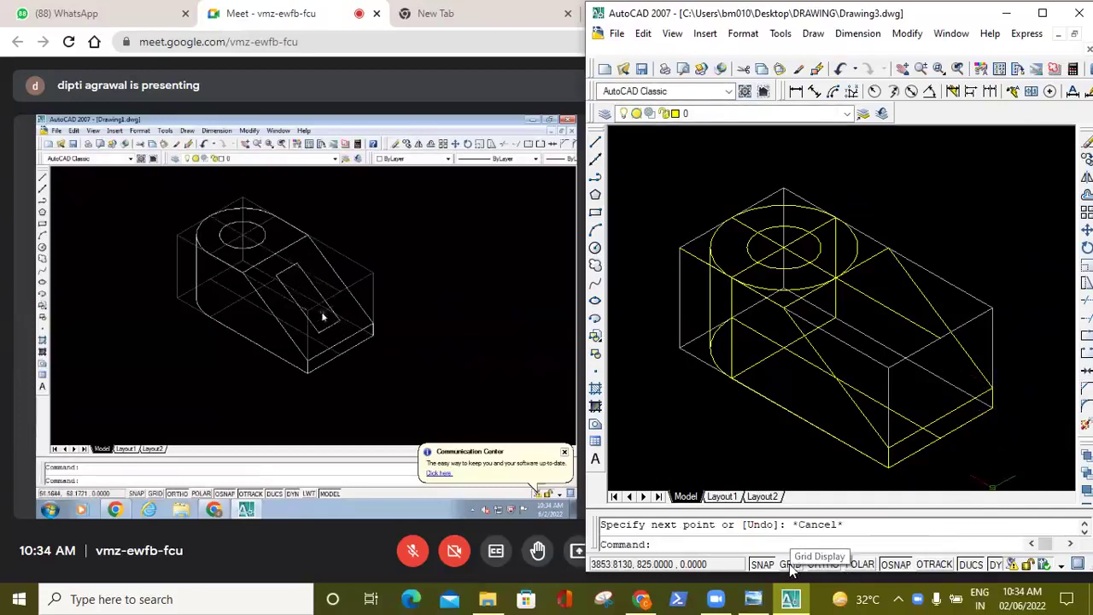
# Turn Ortho back on and draw a trial notch line up from the block's bottom front corner.
pyautogui.click(831, 566)
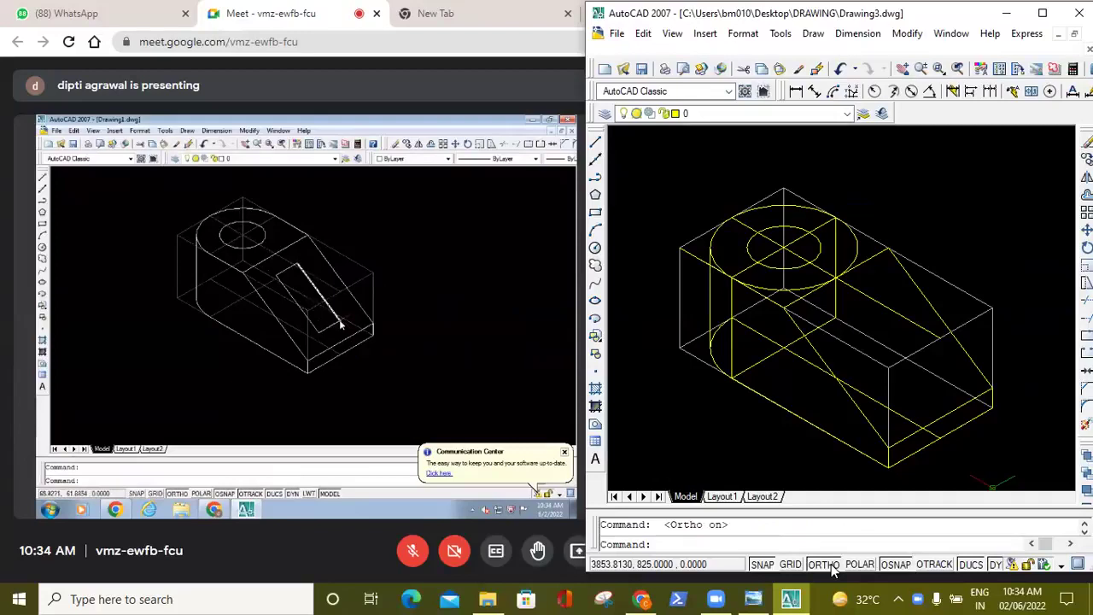
pyautogui.click(595, 143)
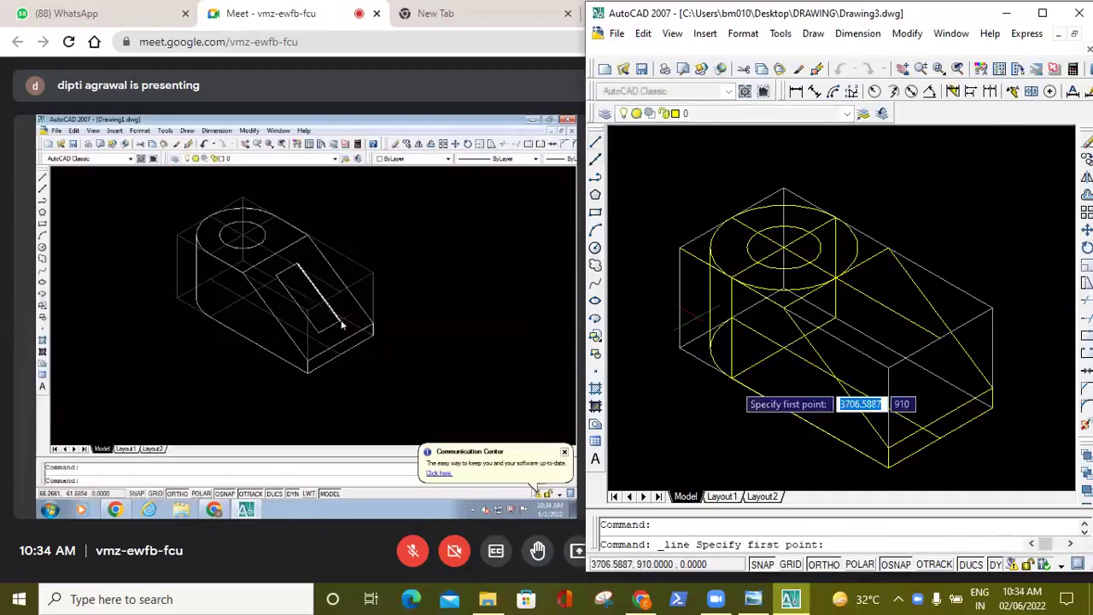
pyautogui.click(888, 448)
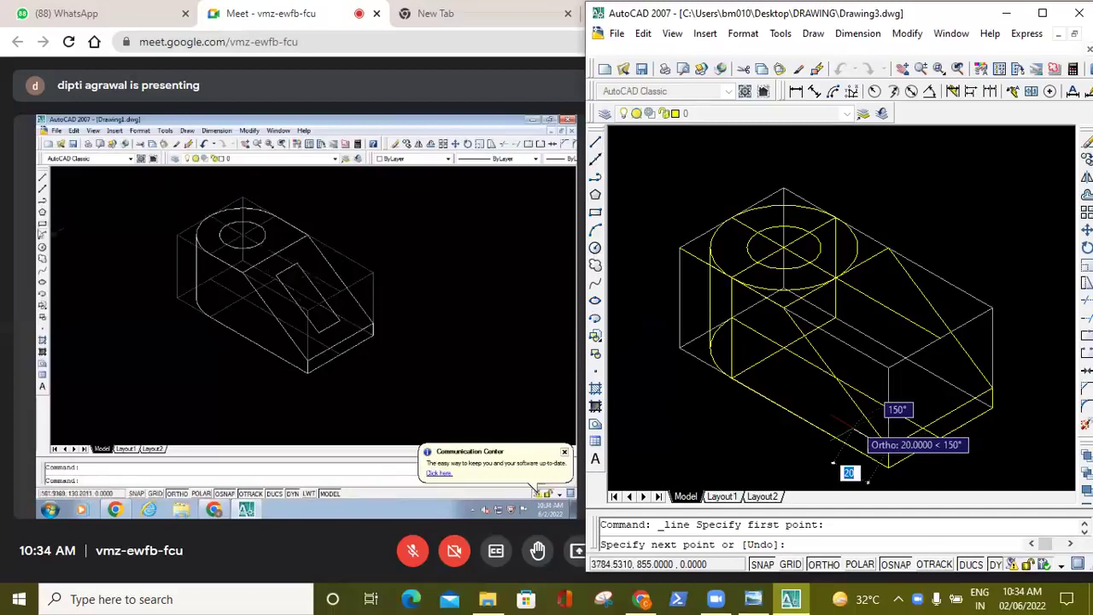
pyautogui.press('F5')
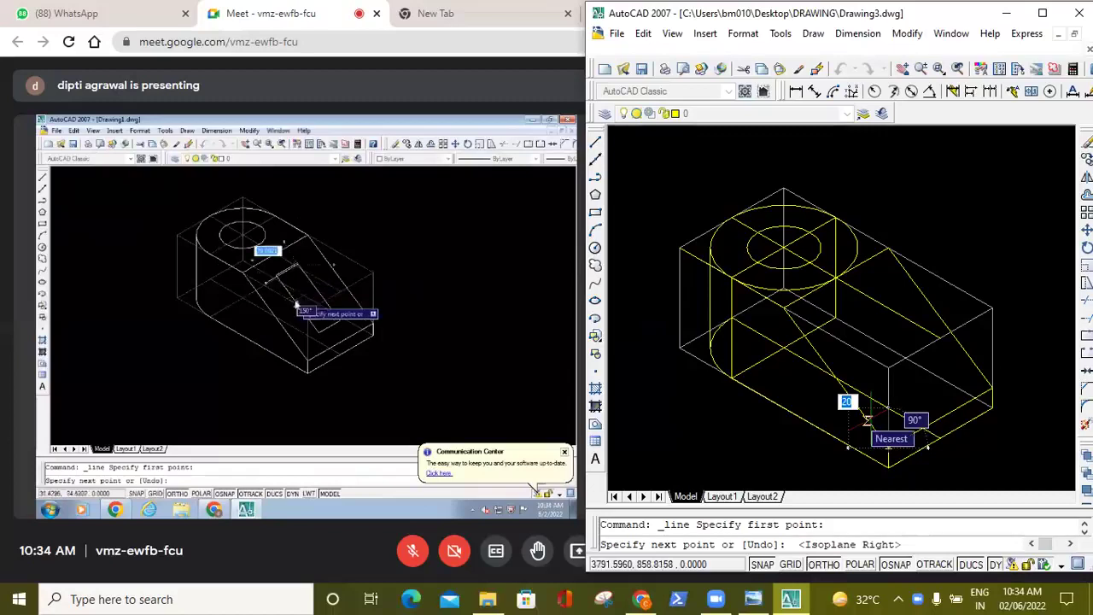
pyautogui.write('1')
pyautogui.press('Return')
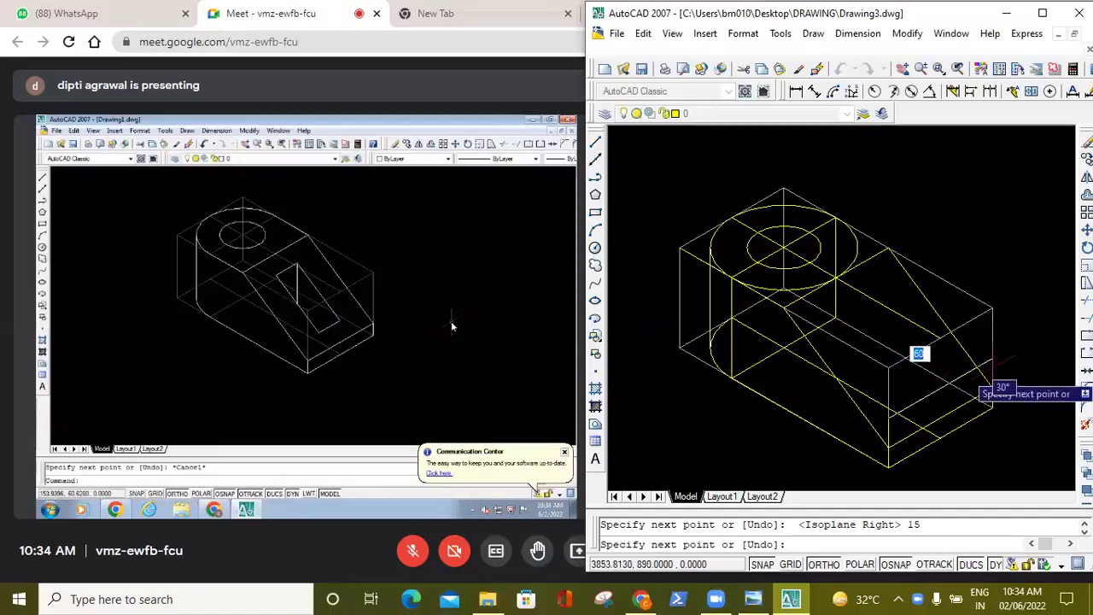
pyautogui.click(993, 374)
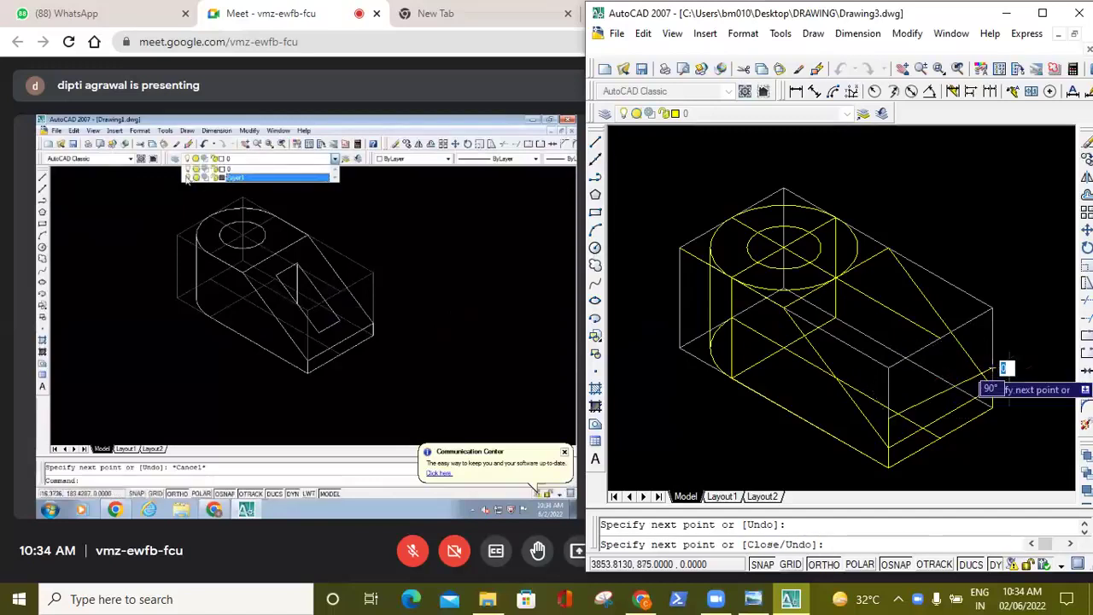
pyautogui.press('Escape')
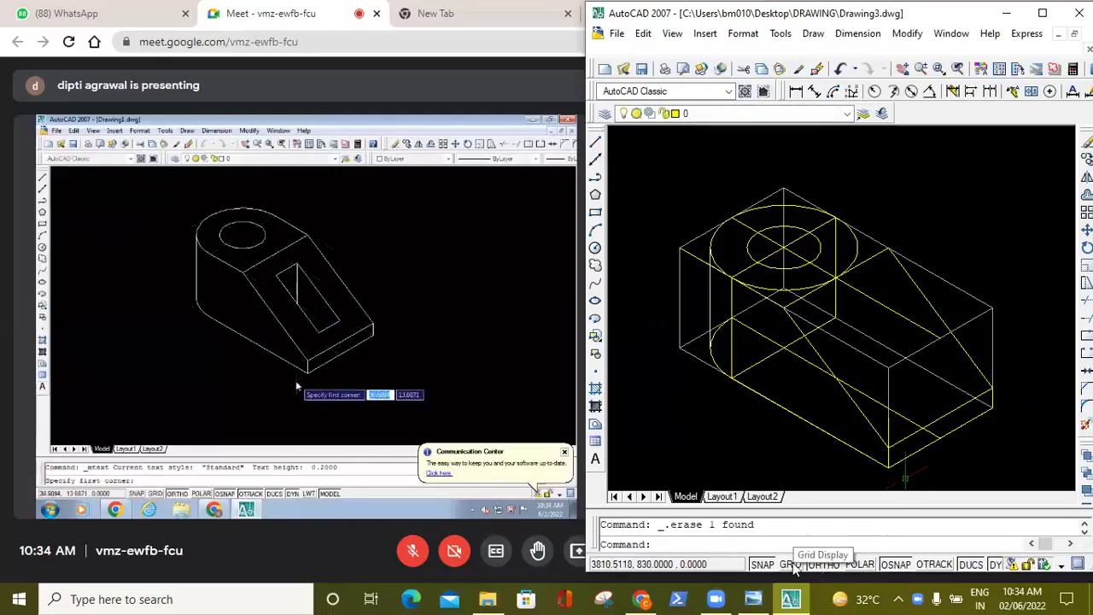
# Draw a 14-unit trial notch line from just above the bottom front corner.
pyautogui.click(596, 142)
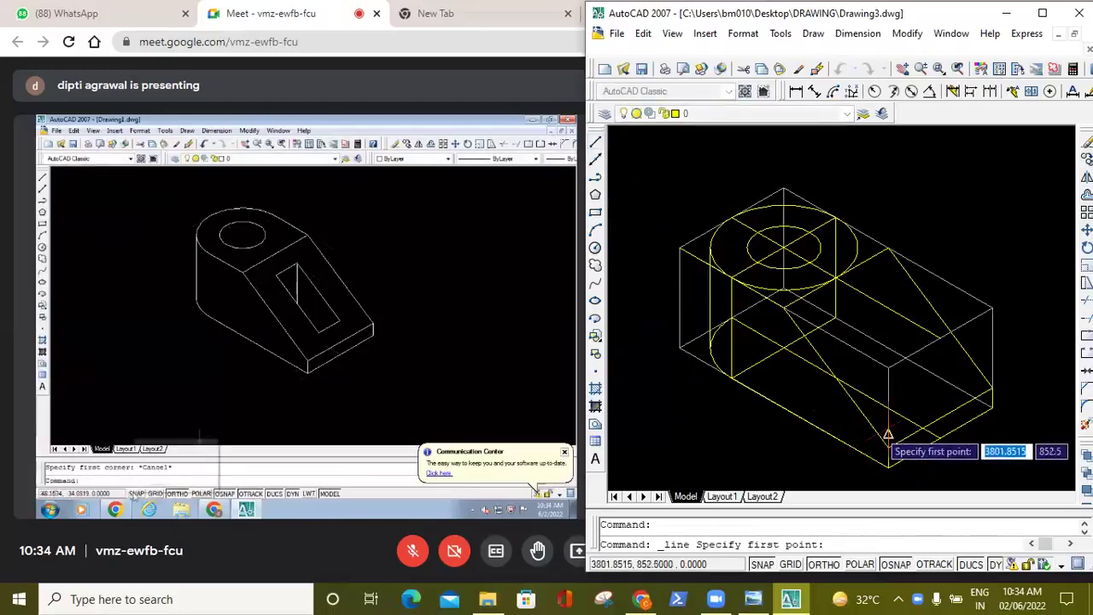
pyautogui.click(888, 449)
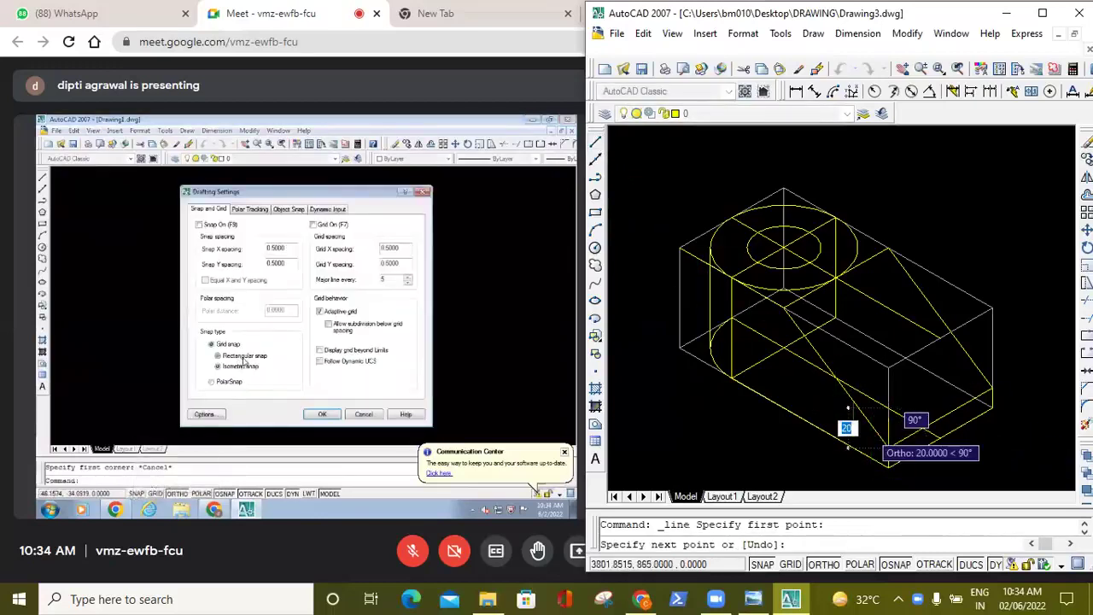
pyautogui.write('14')
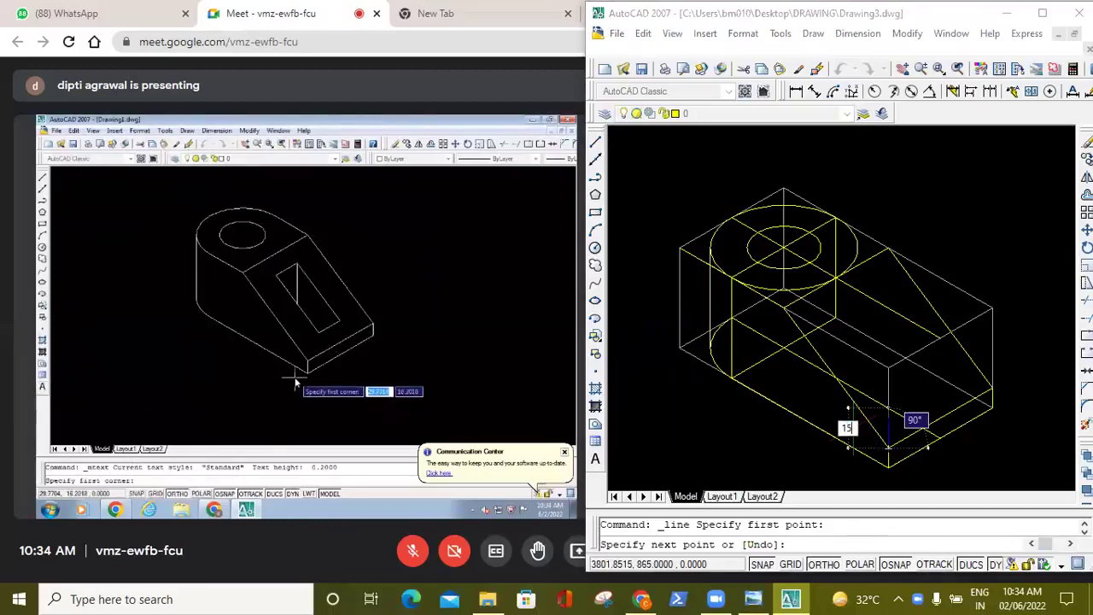
pyautogui.press('Return')
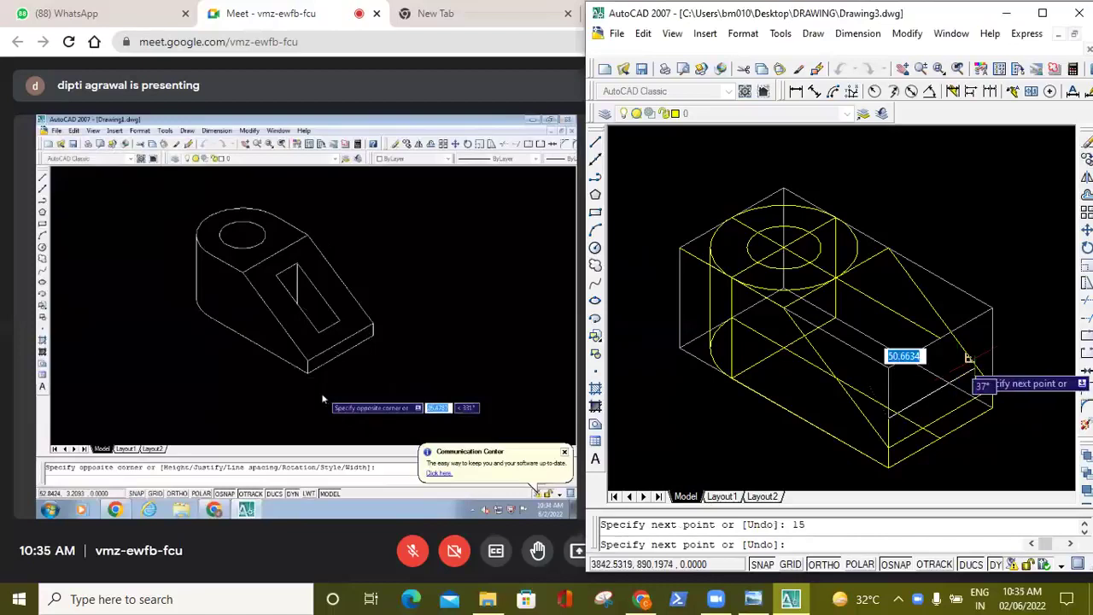
pyautogui.click(970, 357)
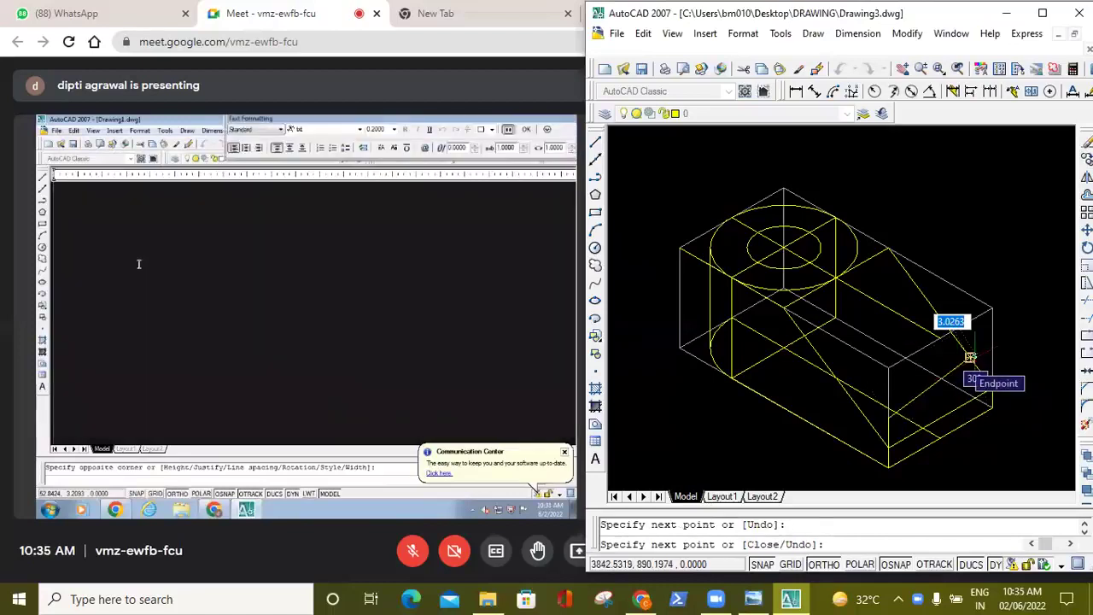
pyautogui.press('Escape')
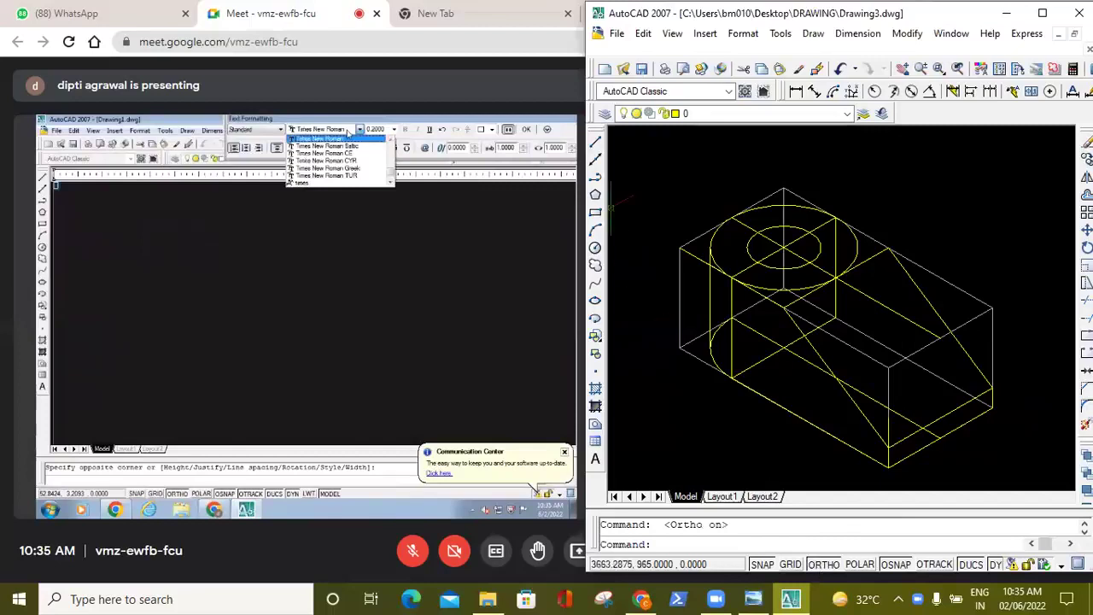
# Draw another 15-unit notch line at the block corner and delete the stray end-face edge line.
pyautogui.click(595, 142)
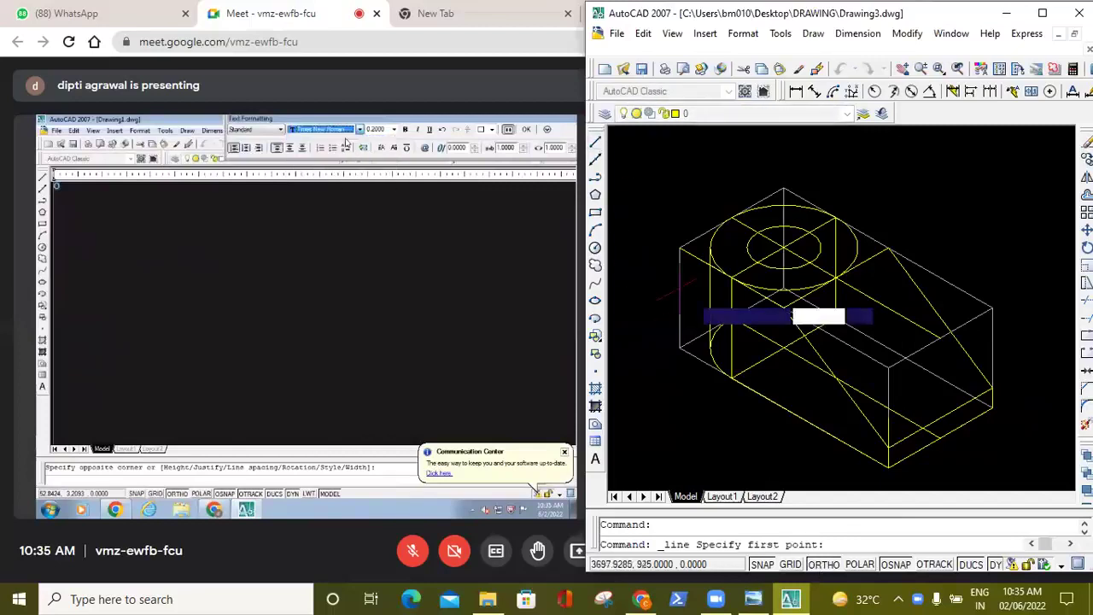
pyautogui.click(888, 444)
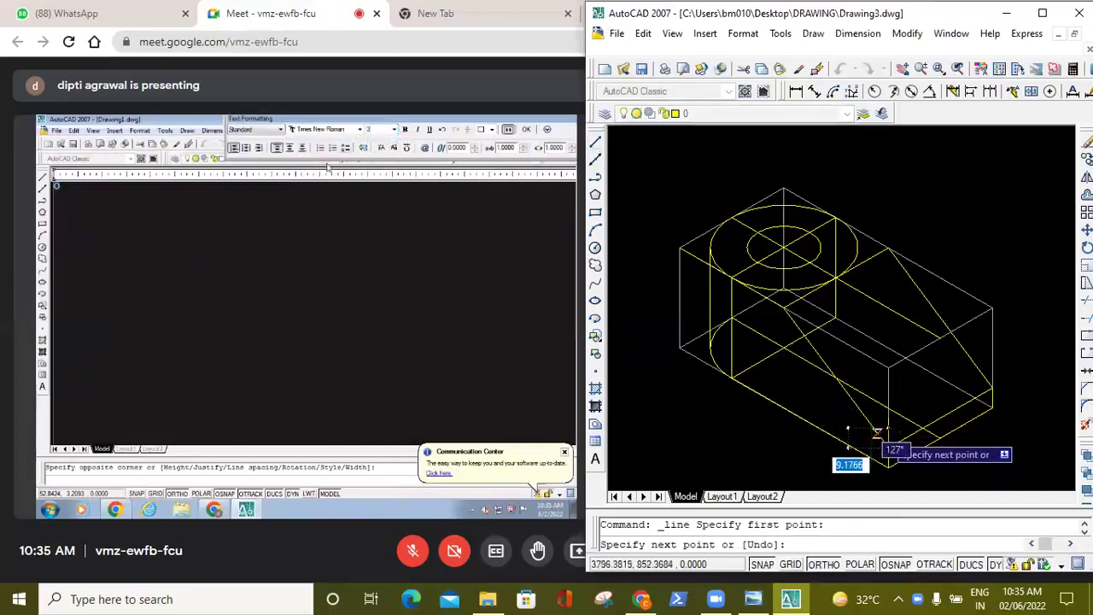
pyautogui.write('15')
pyautogui.press('Return')
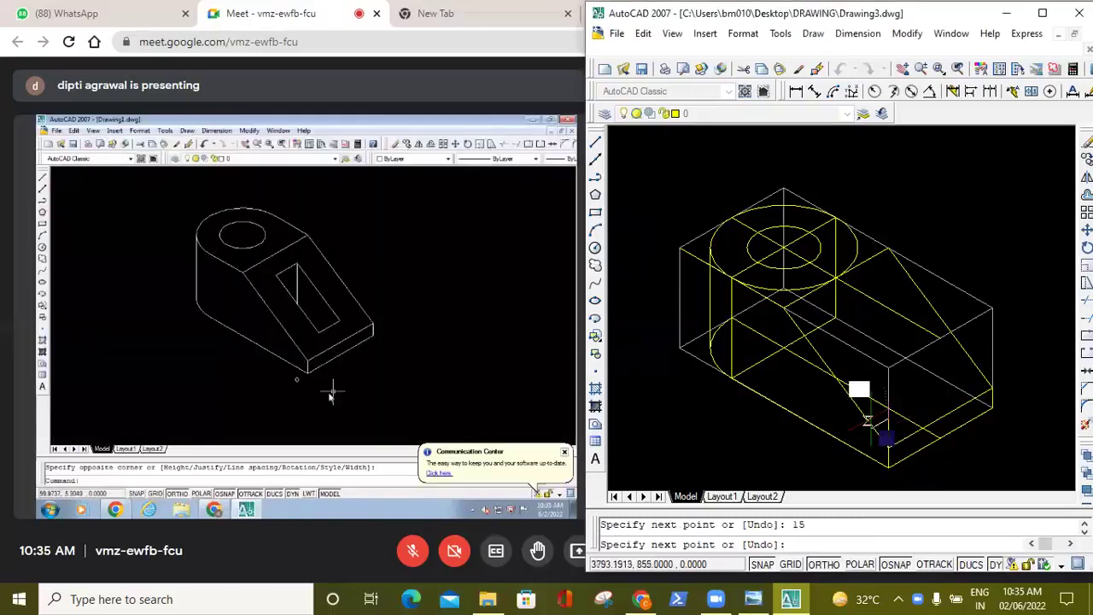
pyautogui.click(899, 362)
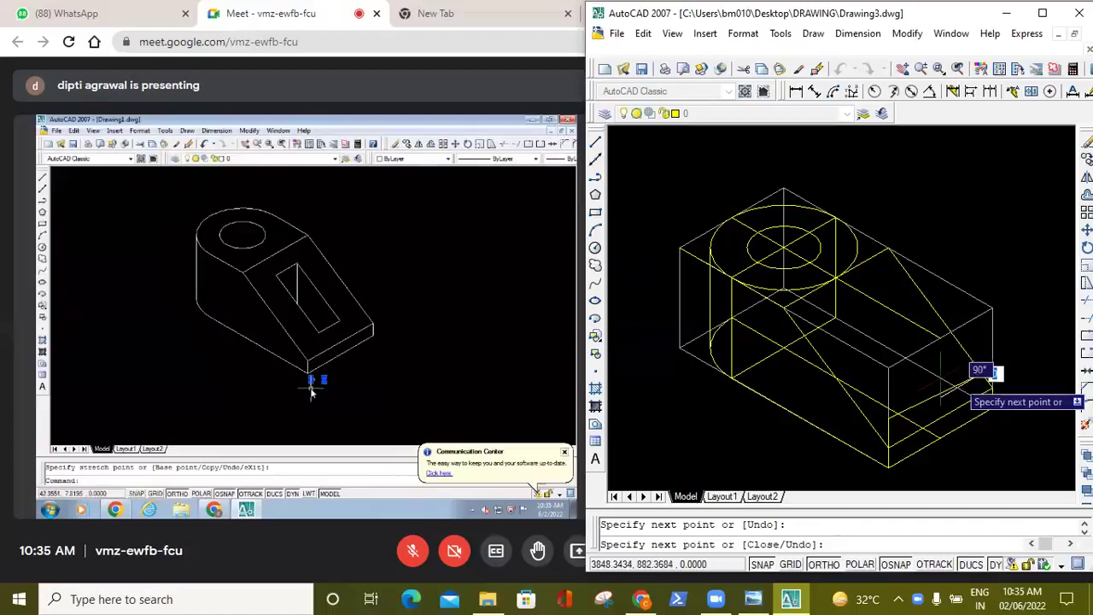
pyautogui.press('Escape')
pyautogui.click(957, 387)
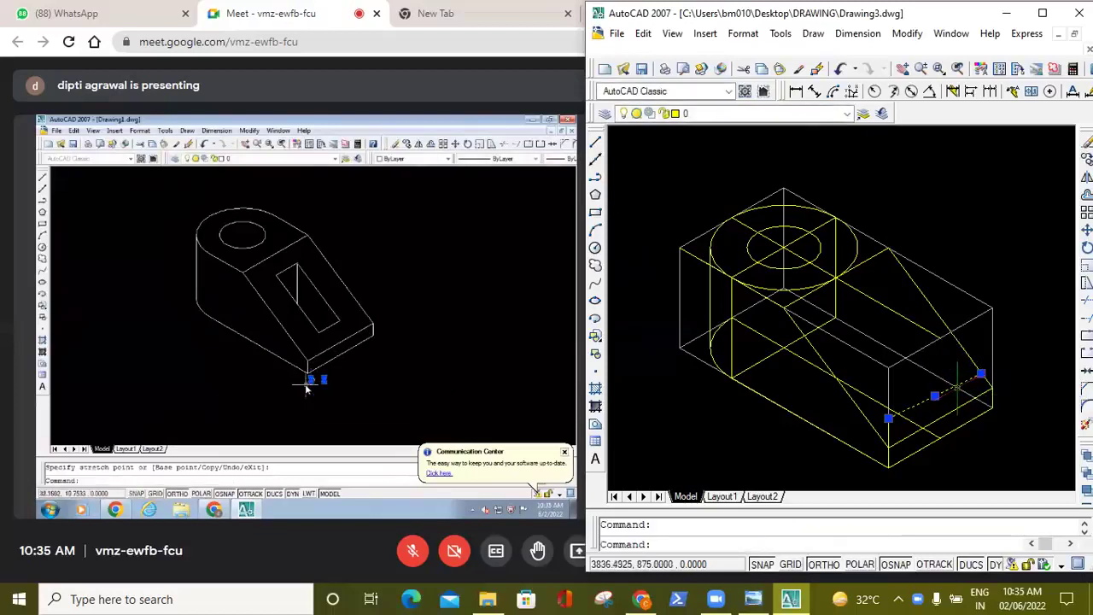
pyautogui.press('Delete')
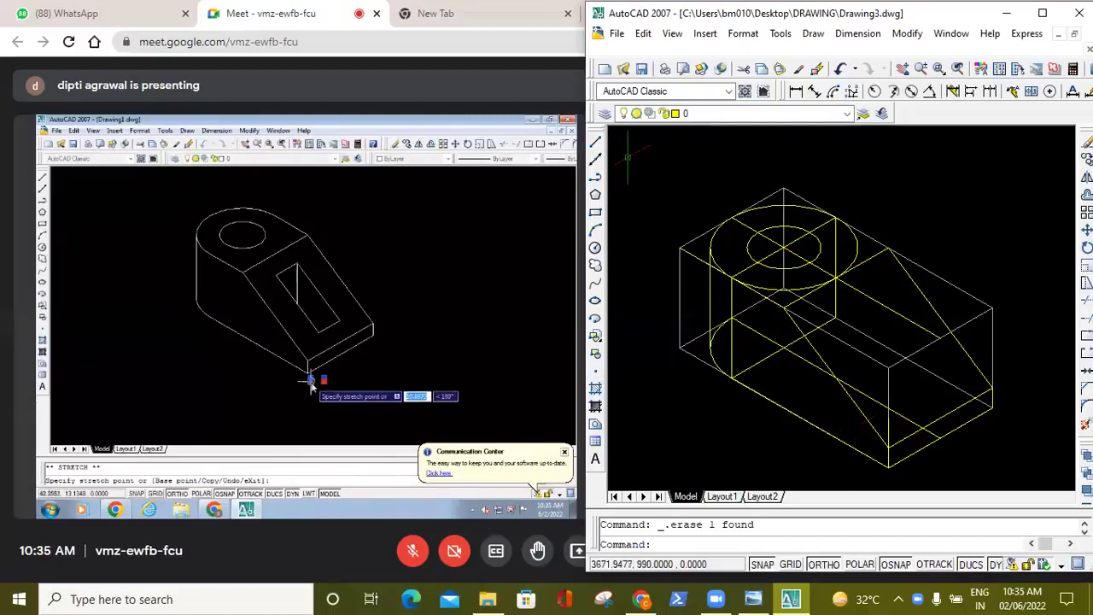
# Draw a 15-unit trial line on the end face, then delete it.
pyautogui.click(595, 141)
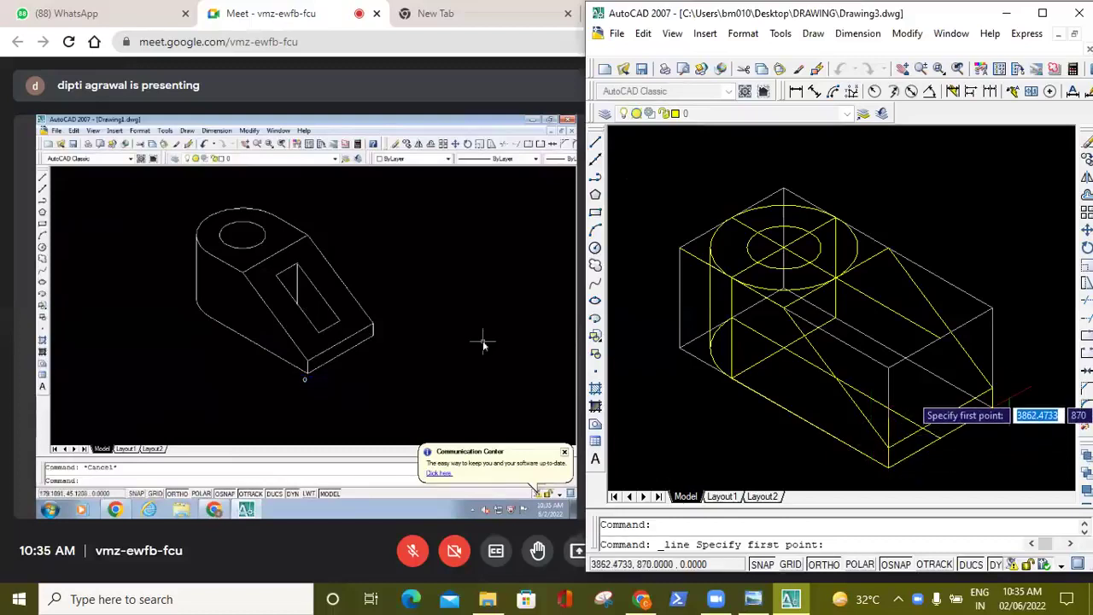
pyautogui.click(988, 385)
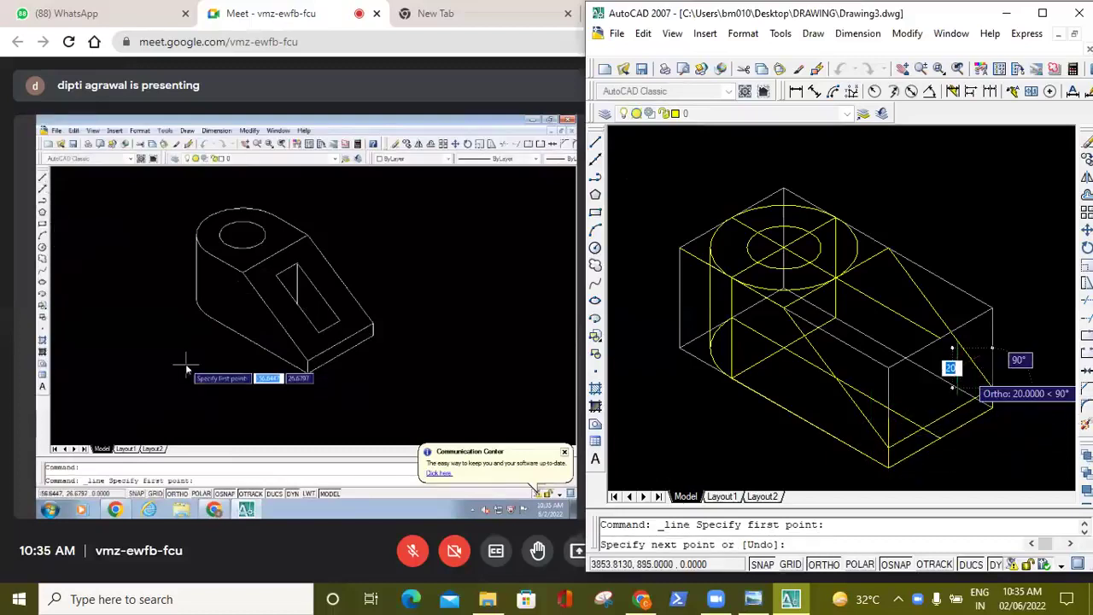
pyautogui.write('15')
pyautogui.press('Return')
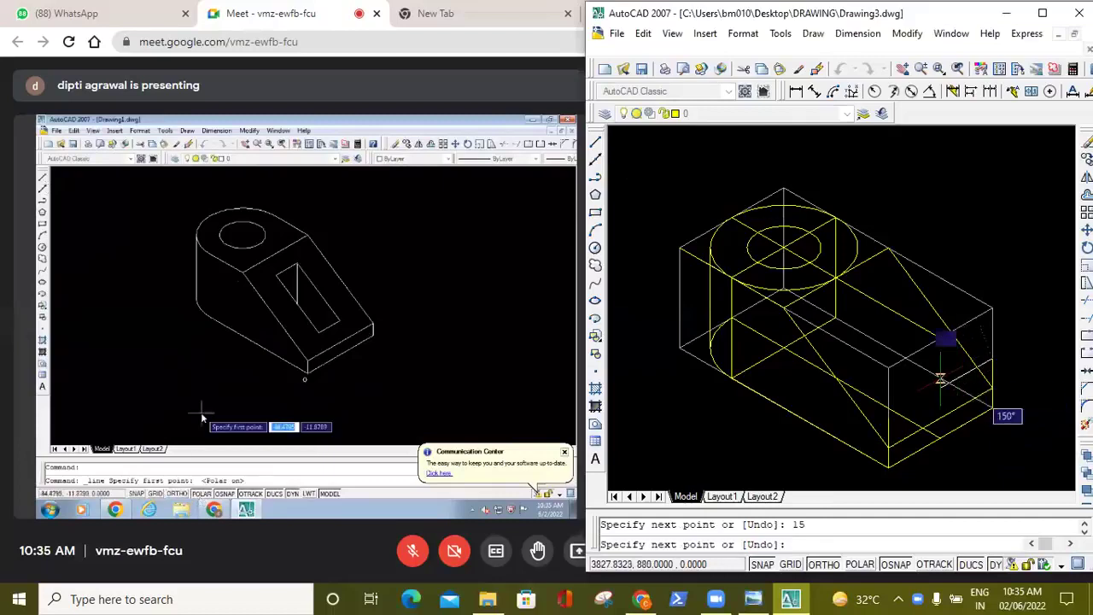
pyautogui.press('Escape')
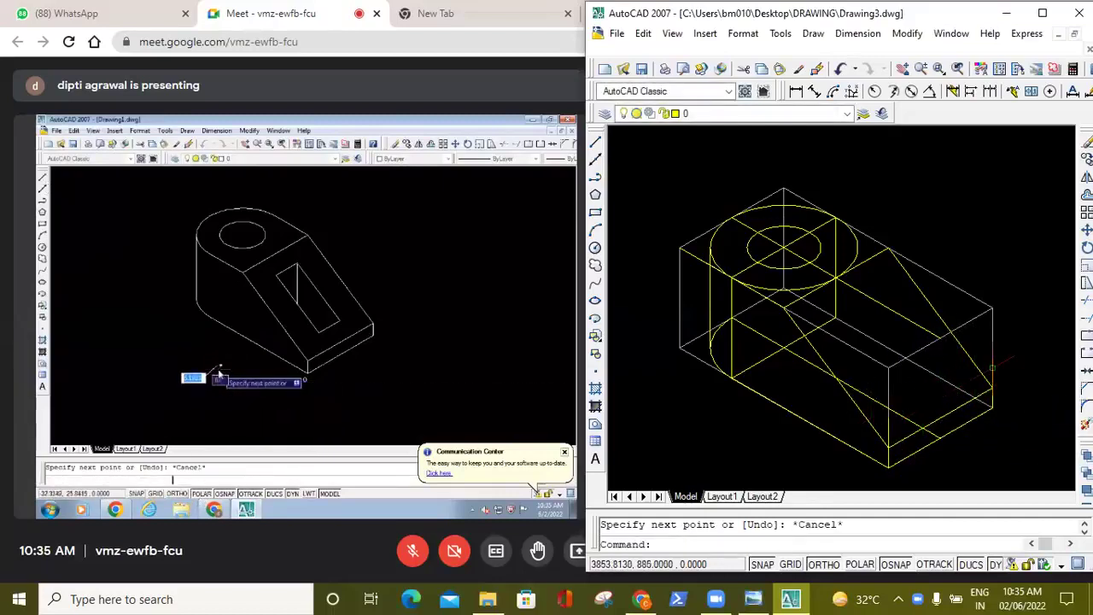
pyautogui.click(991, 369)
pyautogui.press('Delete')
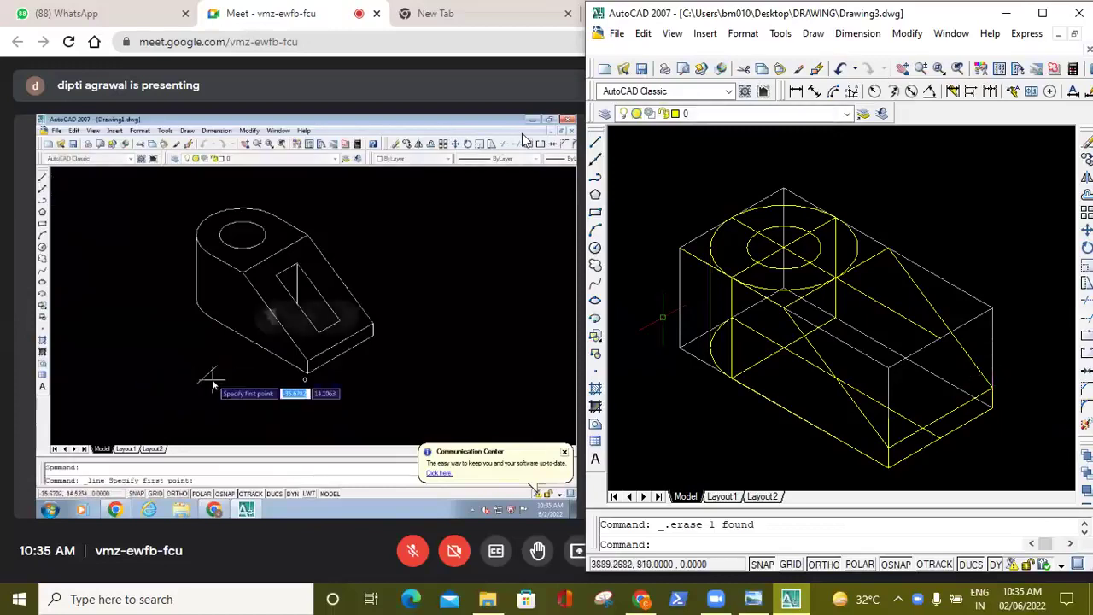
# Start a line at the block corner, cancel it, and delete the leftover short line.
pyautogui.click(596, 142)
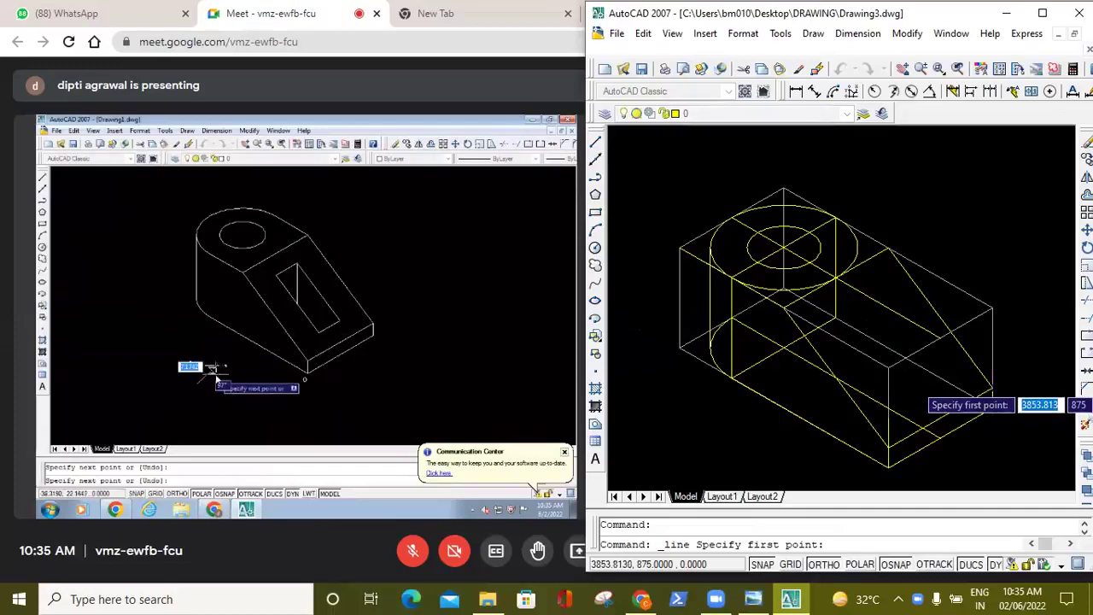
pyautogui.click(992, 380)
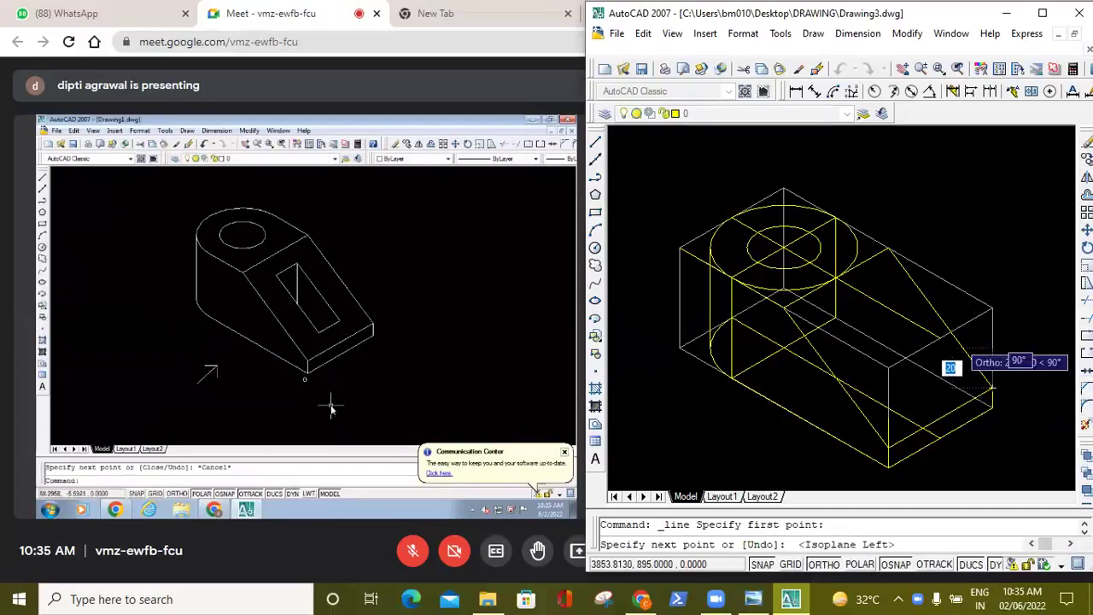
pyautogui.write('15')
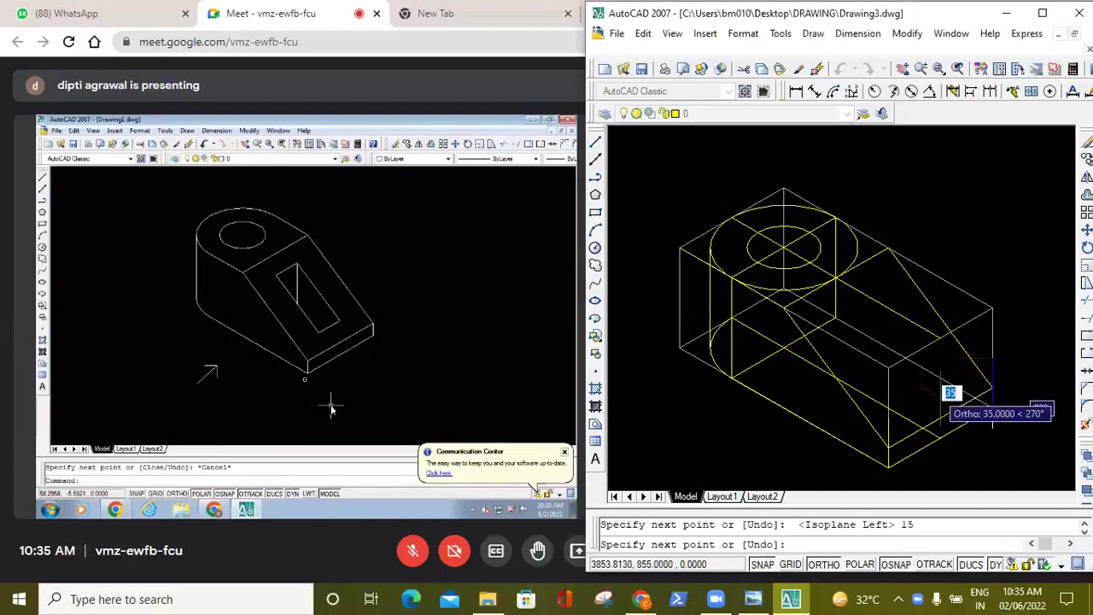
pyautogui.press('Escape')
pyautogui.click(993, 382)
pyautogui.press('Delete')
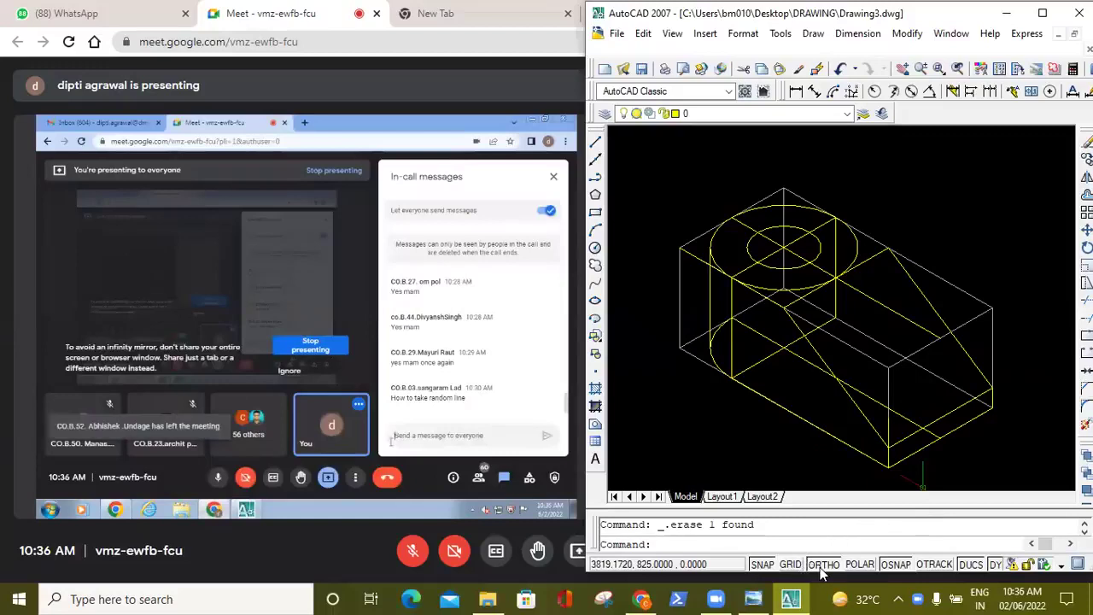
# Try a 20-unit line from the block's right corner on the next isoplane, then cancel.
pyautogui.click(596, 143)
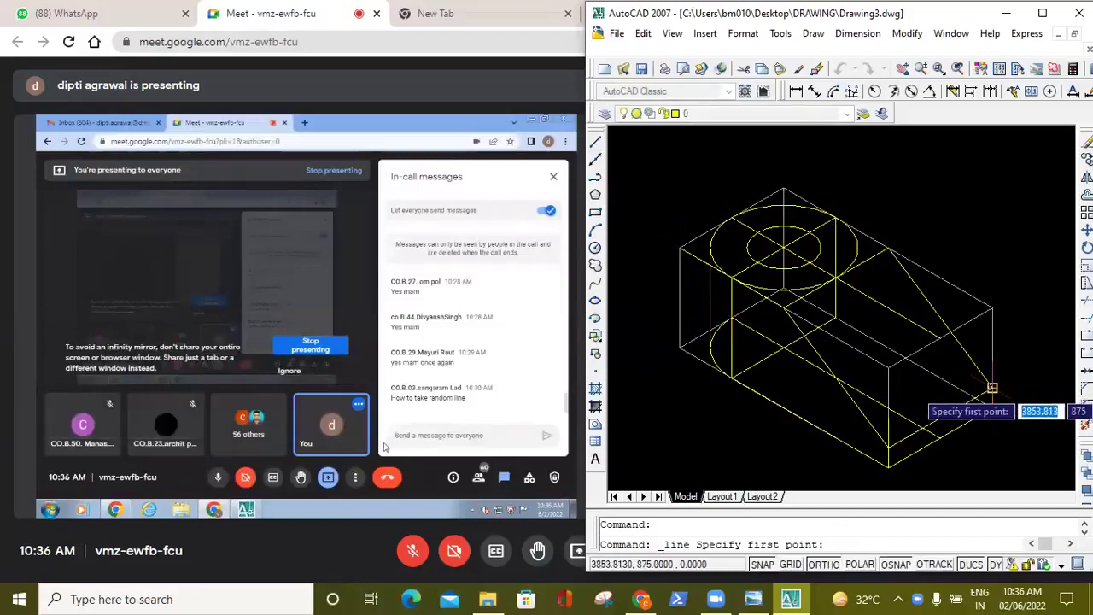
pyautogui.click(992, 382)
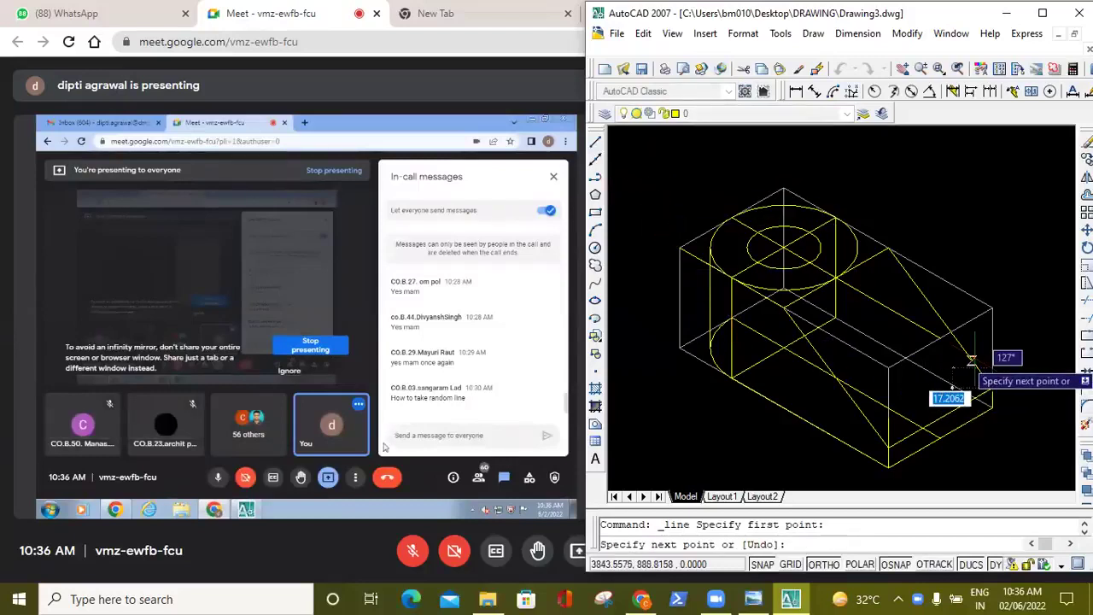
pyautogui.write('20')
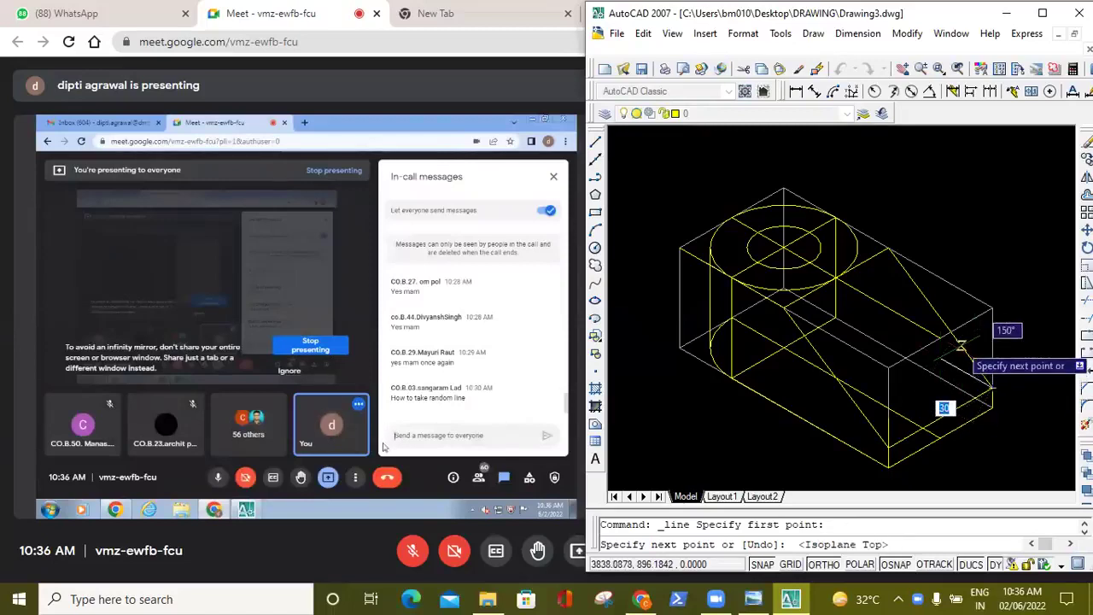
pyautogui.press('F5')
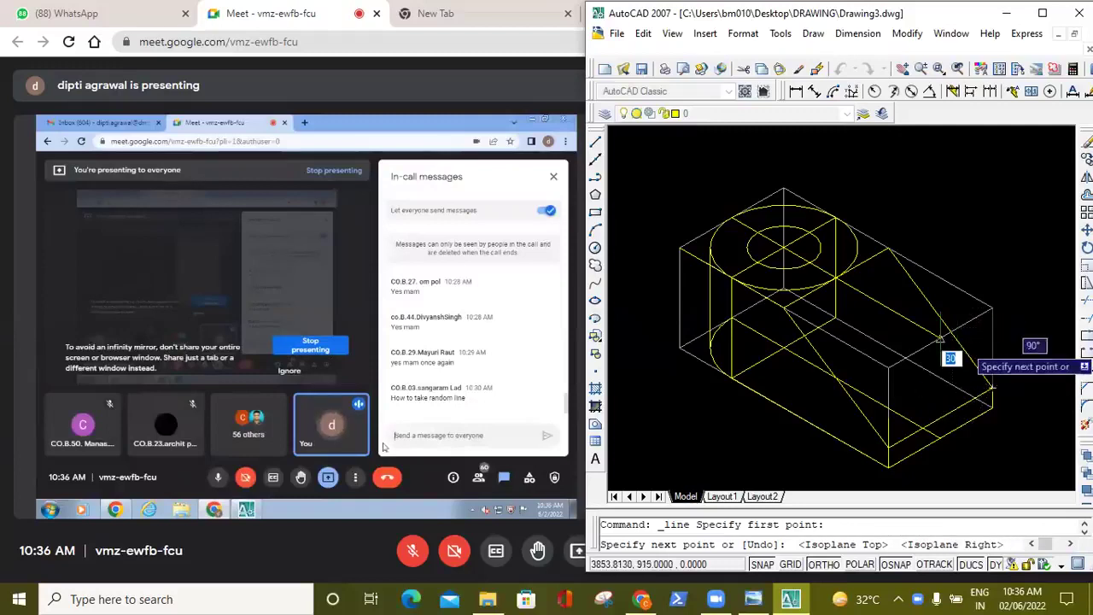
pyautogui.press('Escape')
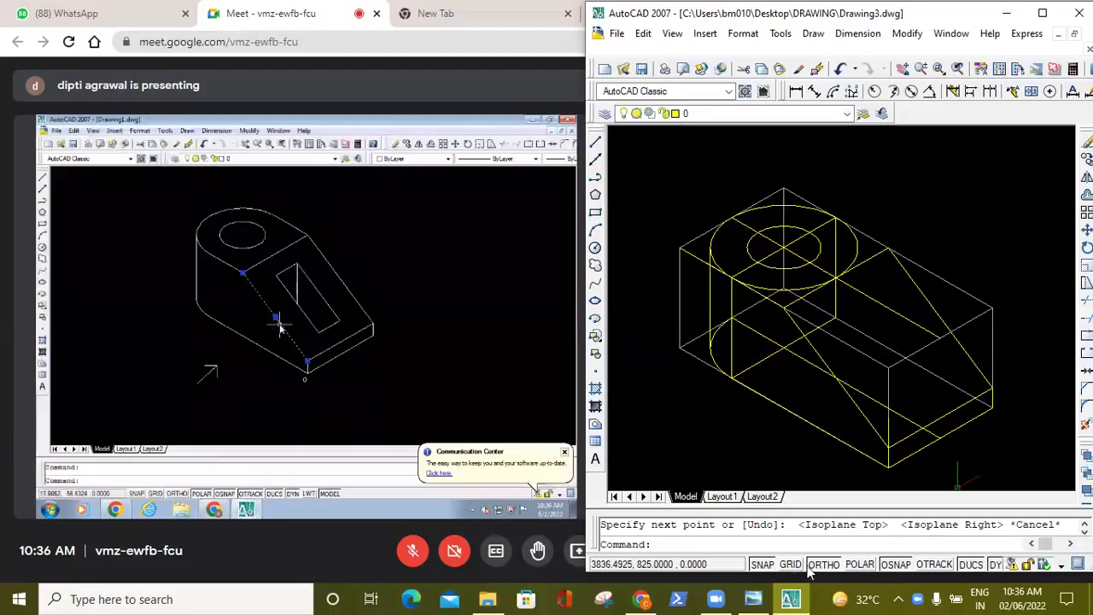
# With Ortho off, draw and erase a 15-unit trial line at the lower right corner, then open the layer list.
pyautogui.click(838, 567)
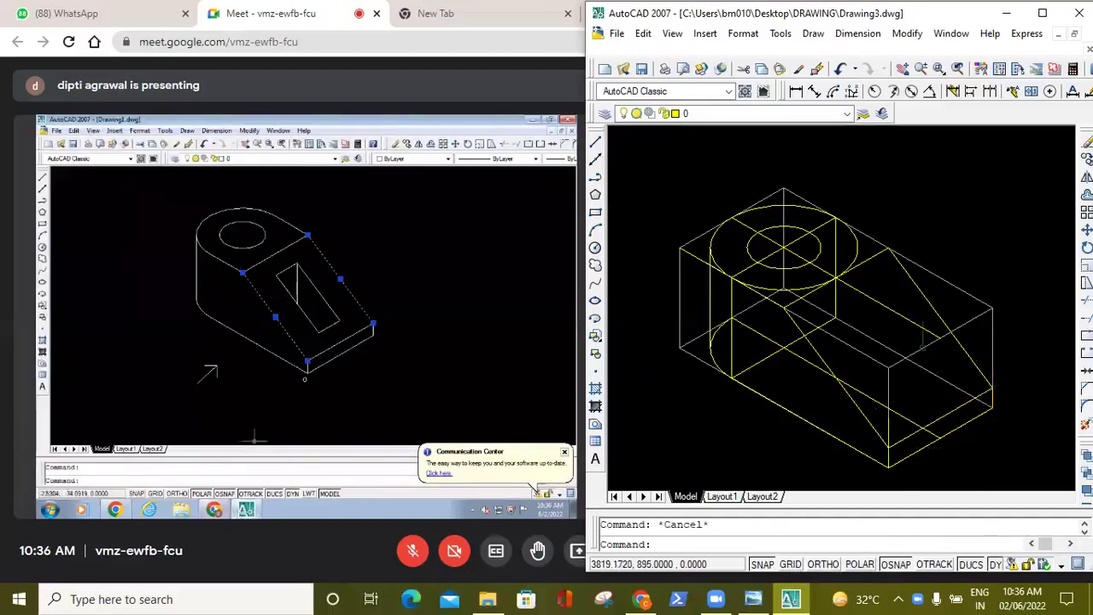
pyautogui.click(597, 144)
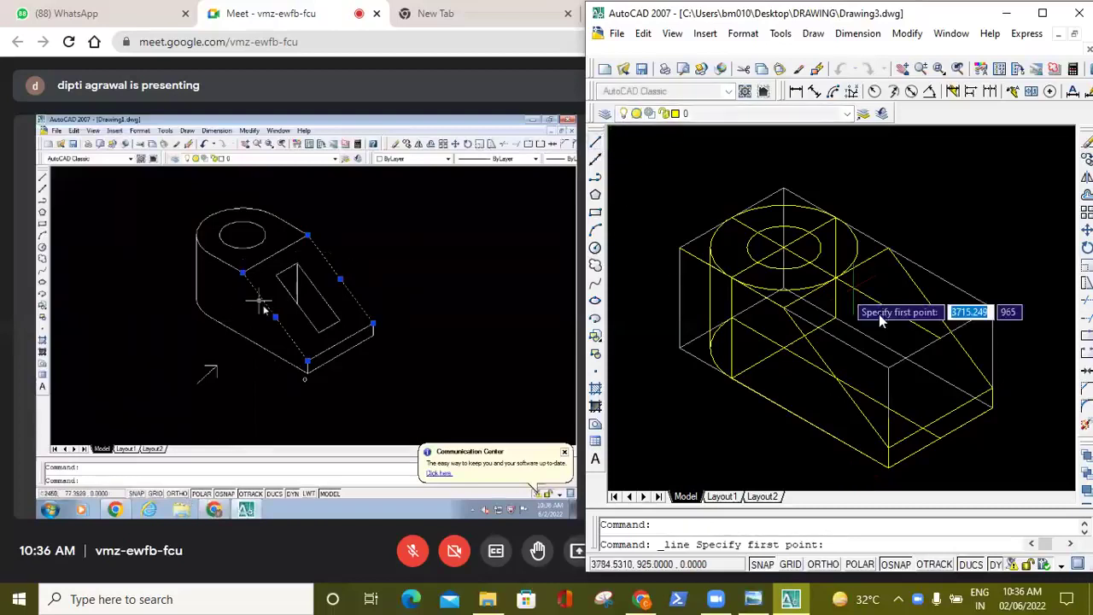
pyautogui.click(992, 388)
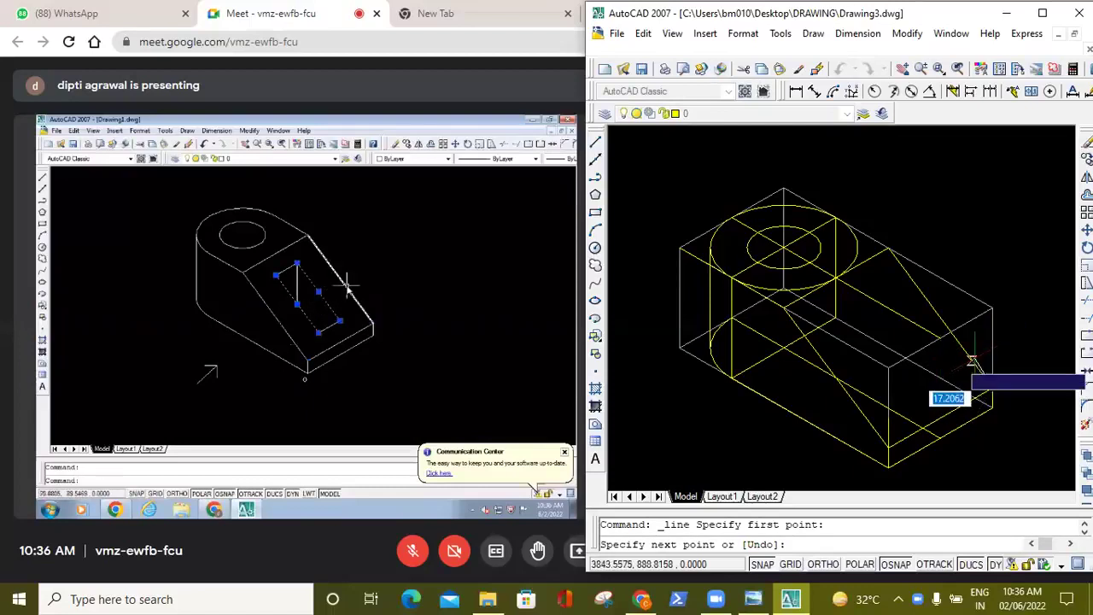
pyautogui.write('30')
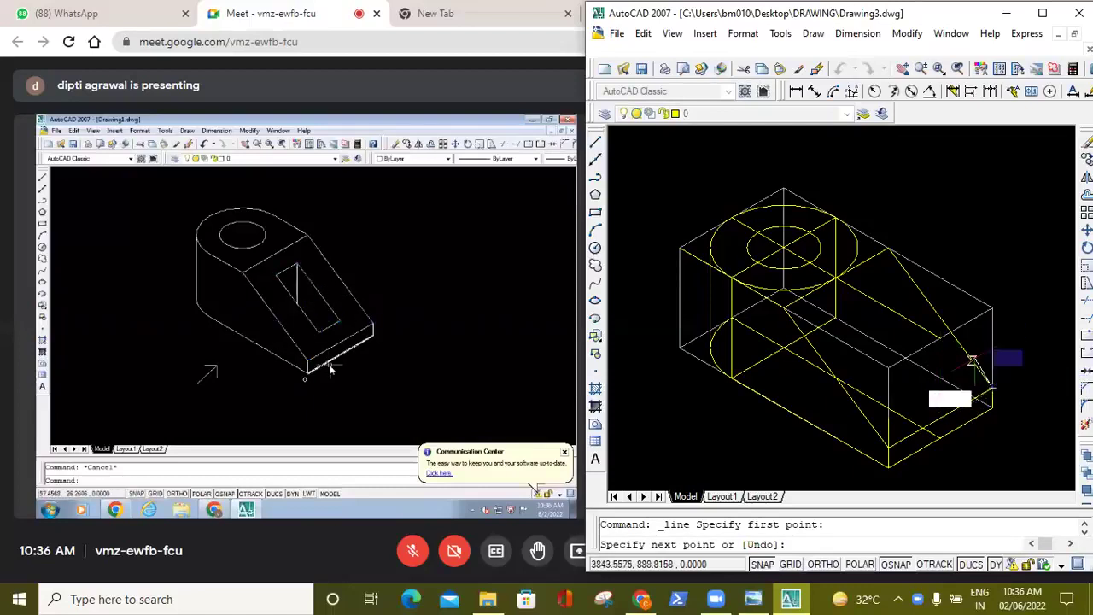
pyautogui.write('1')
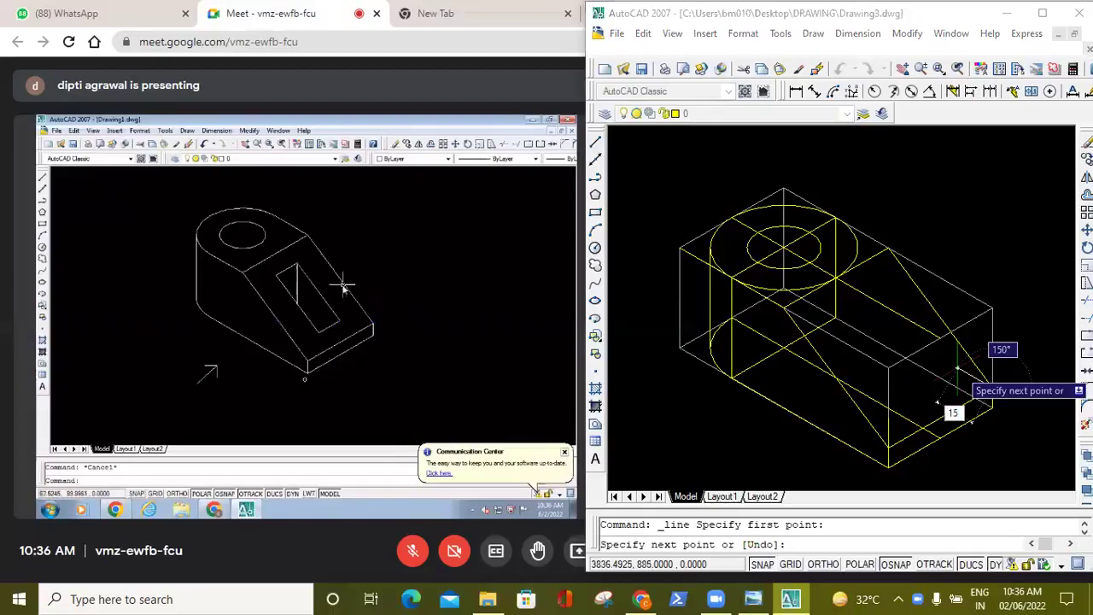
pyautogui.write('5')
pyautogui.press('Return')
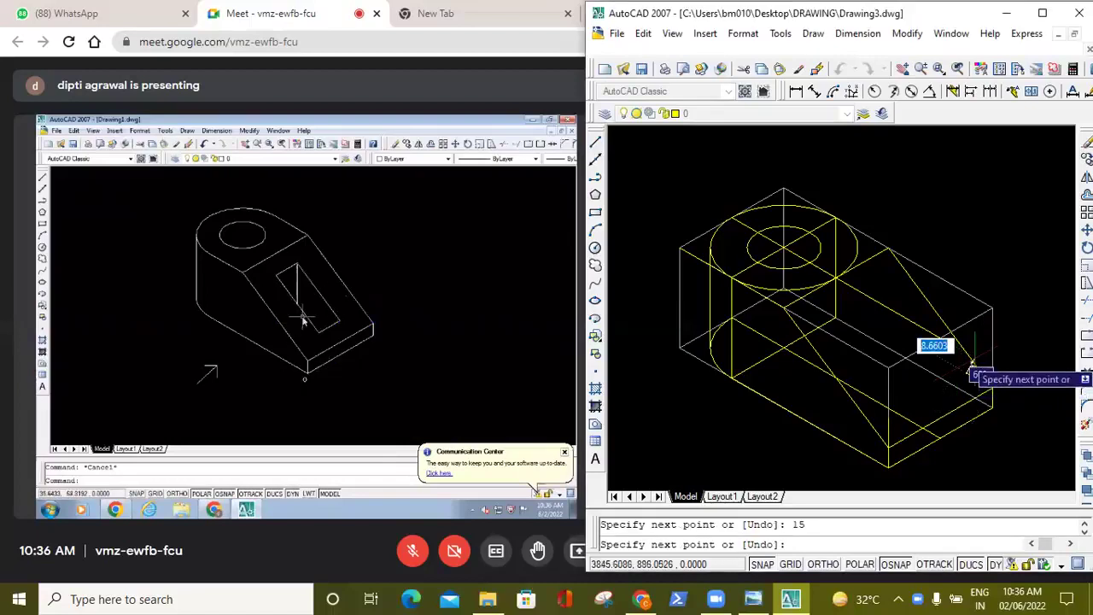
pyautogui.press('Escape')
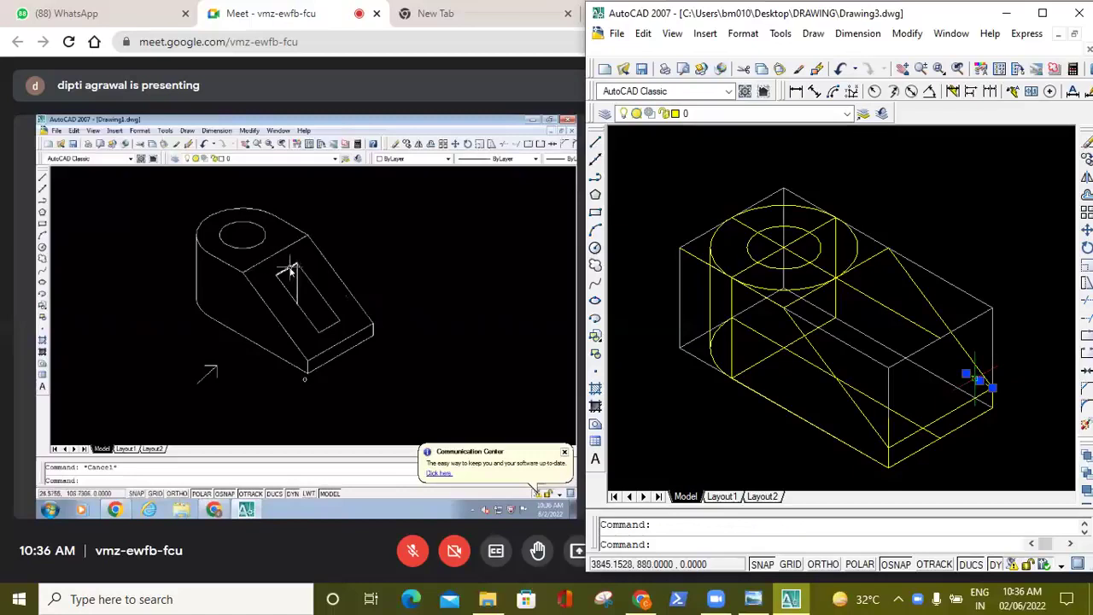
pyautogui.press('Delete')
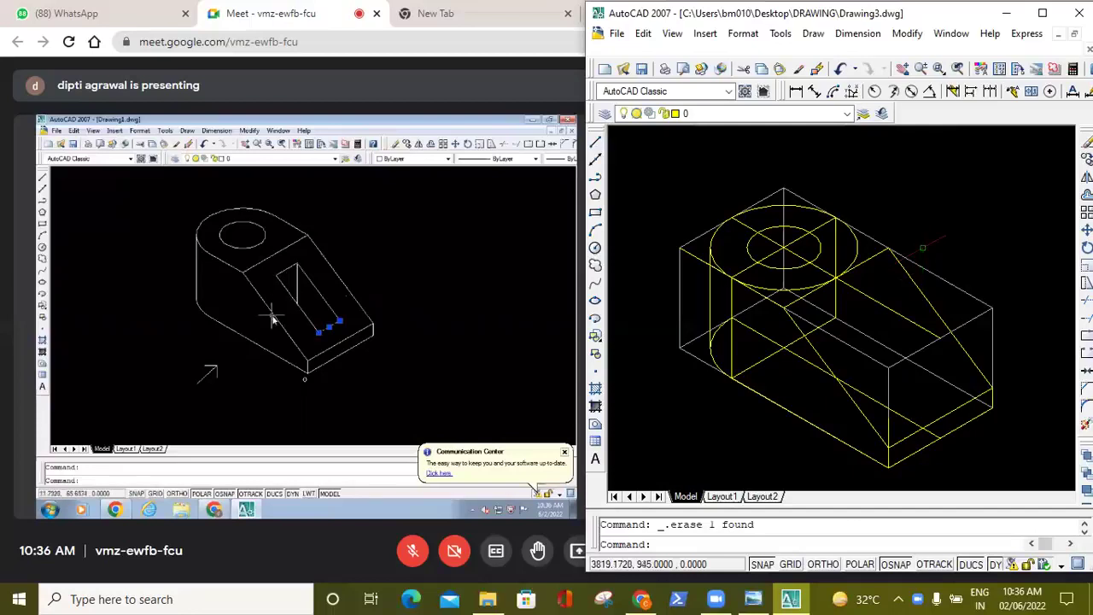
pyautogui.click(709, 113)
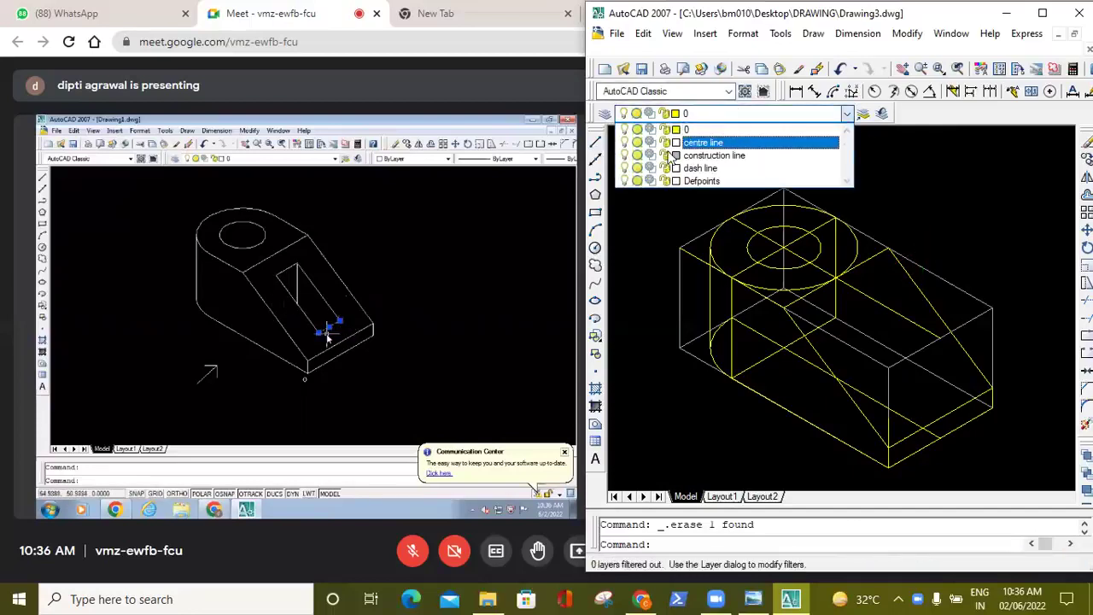
# Hide the construction line layer and start a trim with a small window at the edge.
pyautogui.click(624, 154)
pyautogui.click(628, 196)
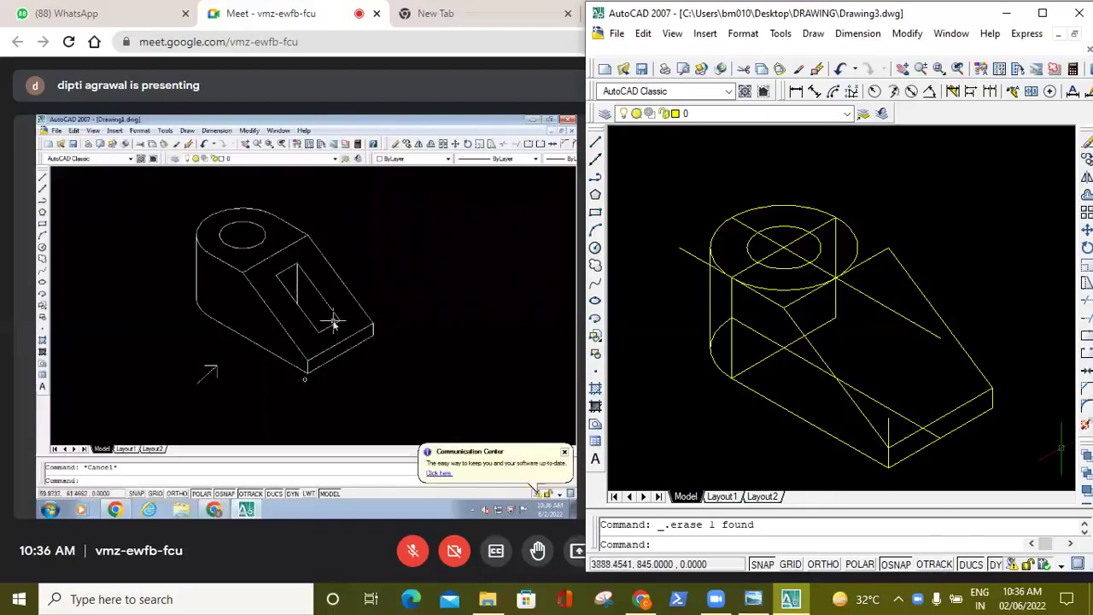
pyautogui.click(1087, 298)
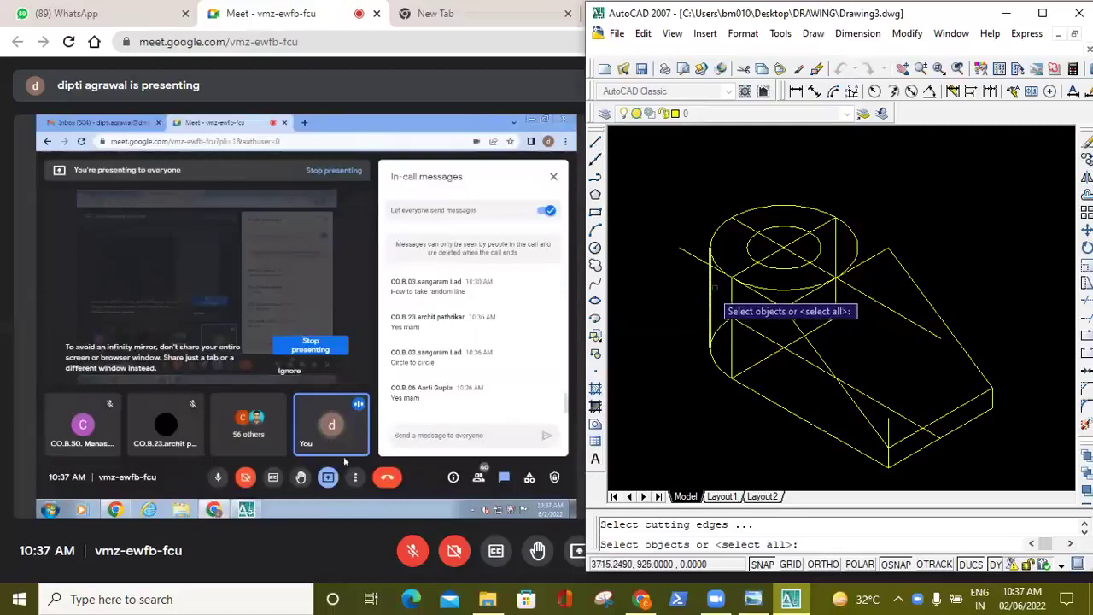
pyautogui.click(714, 287)
pyautogui.click(713, 292)
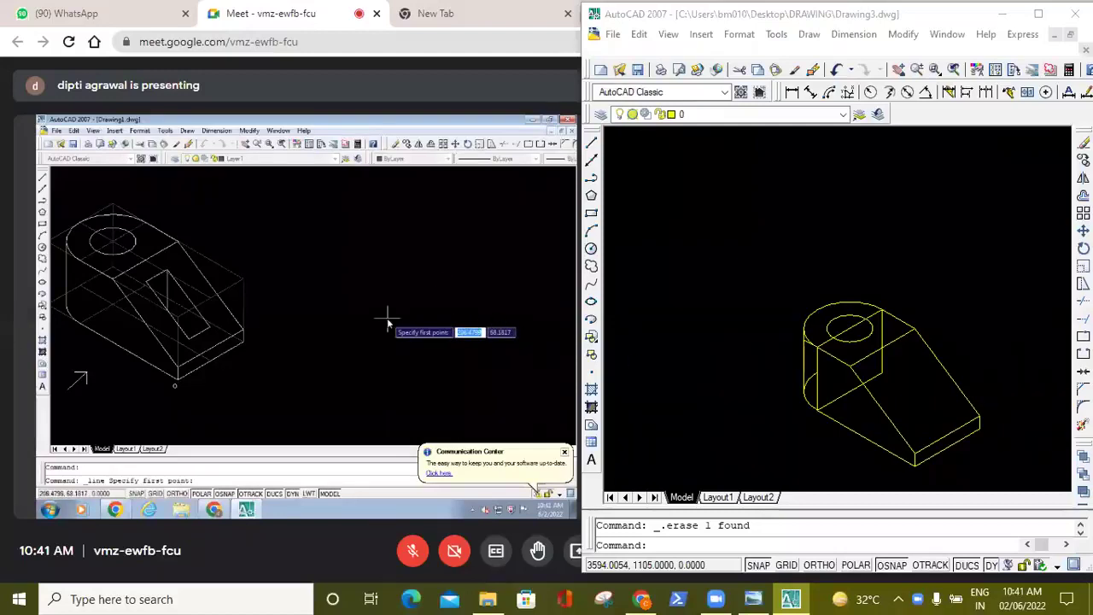
# Run Trim twice with the small arc as cutting edge, cancelling both times.
pyautogui.click(1082, 301)
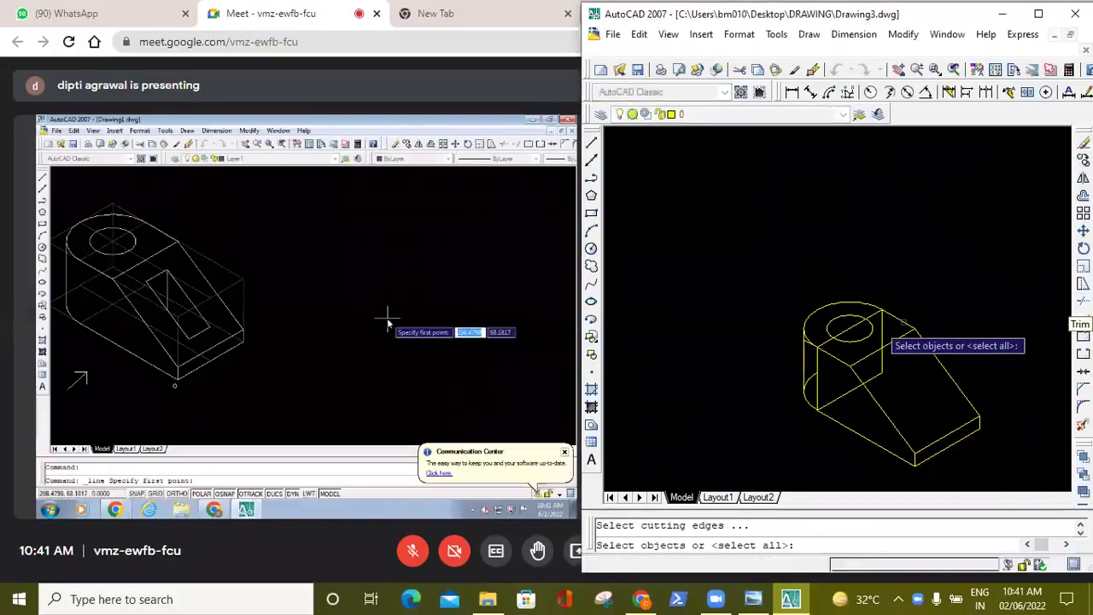
pyautogui.click(809, 390)
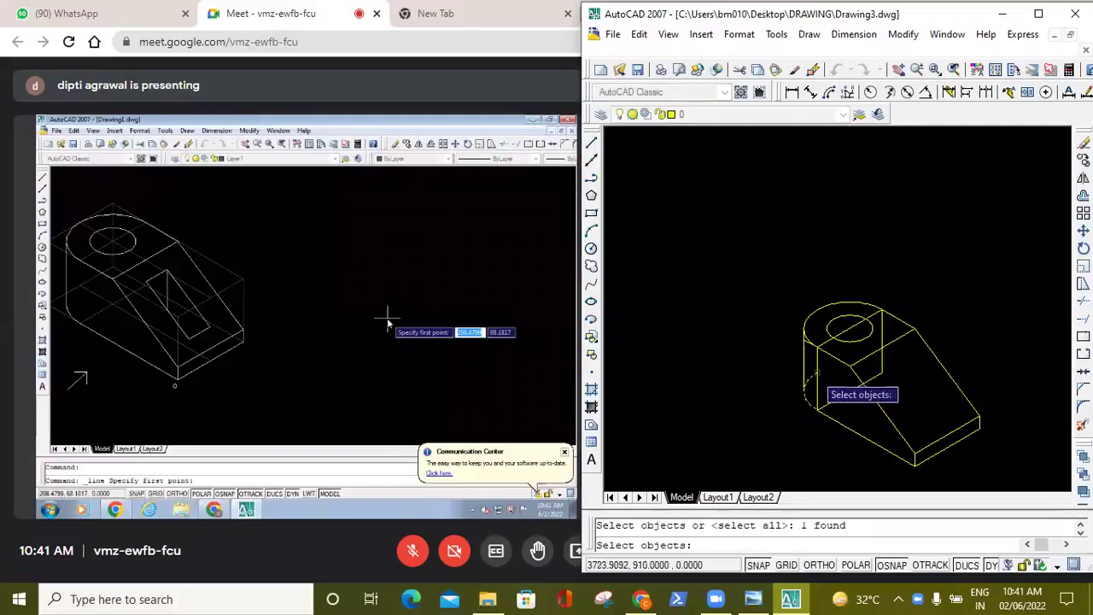
pyautogui.press('Escape')
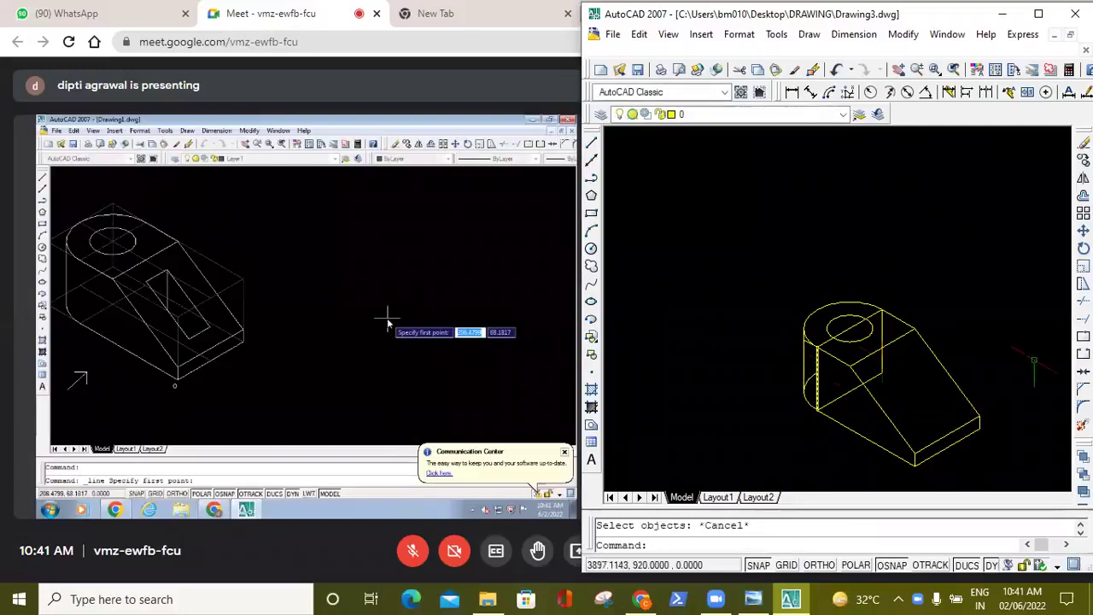
pyautogui.click(1083, 300)
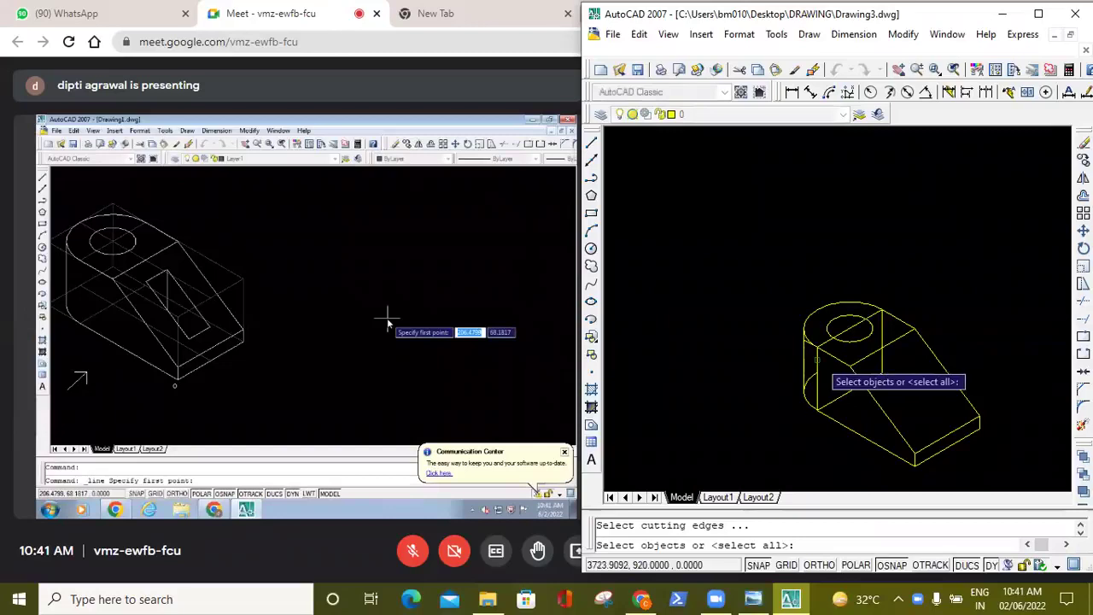
pyautogui.click(817, 360)
pyautogui.press('Return')
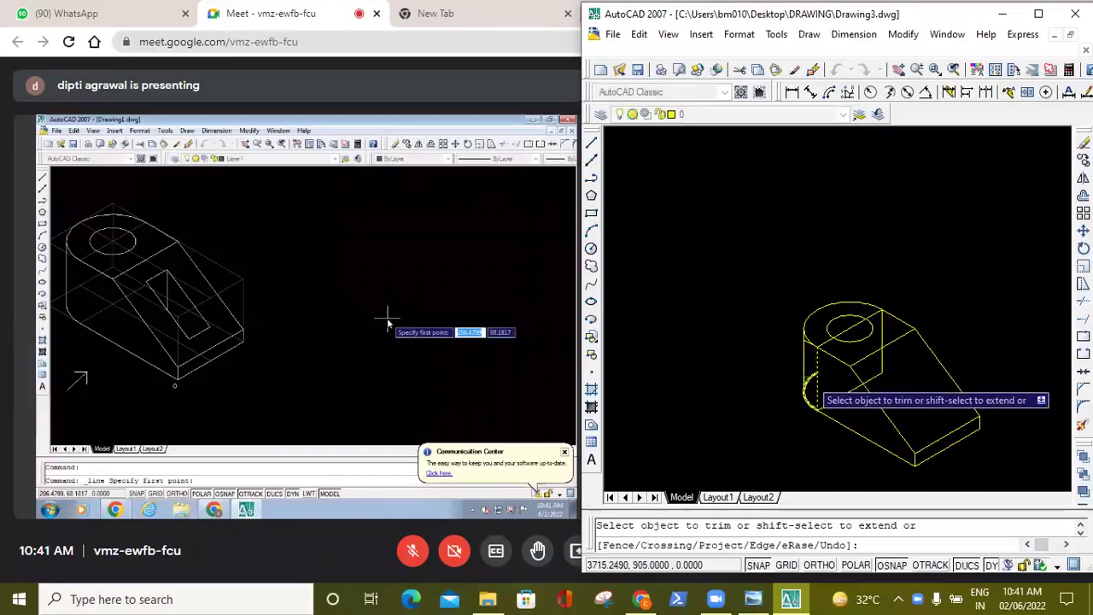
pyautogui.press('Escape')
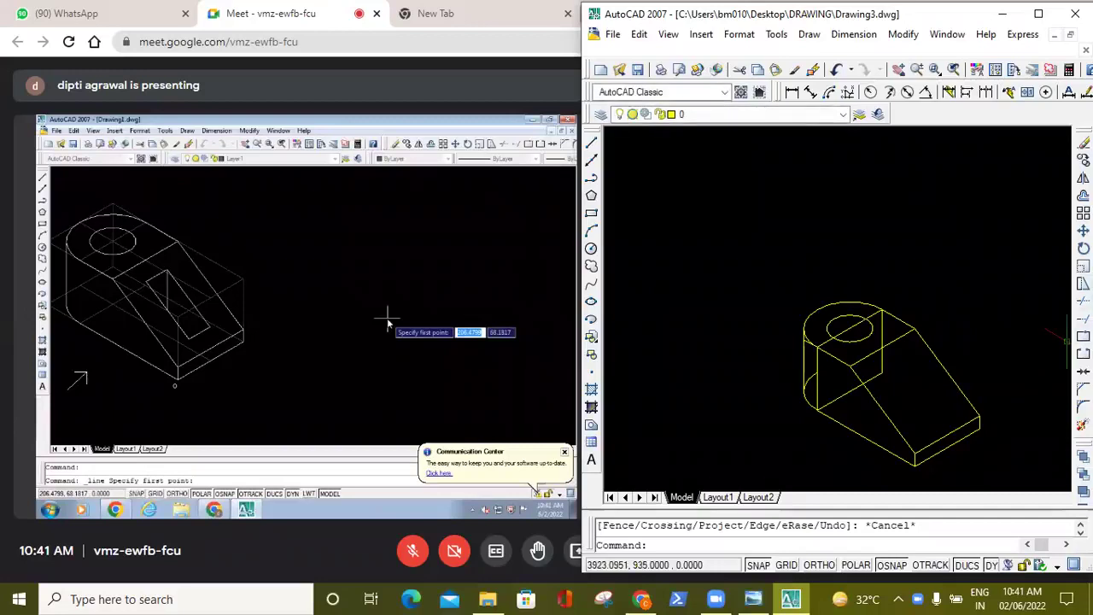
# Try trimming again with a window at the model's left edge and pick a cutting edge.
pyautogui.press('Return')
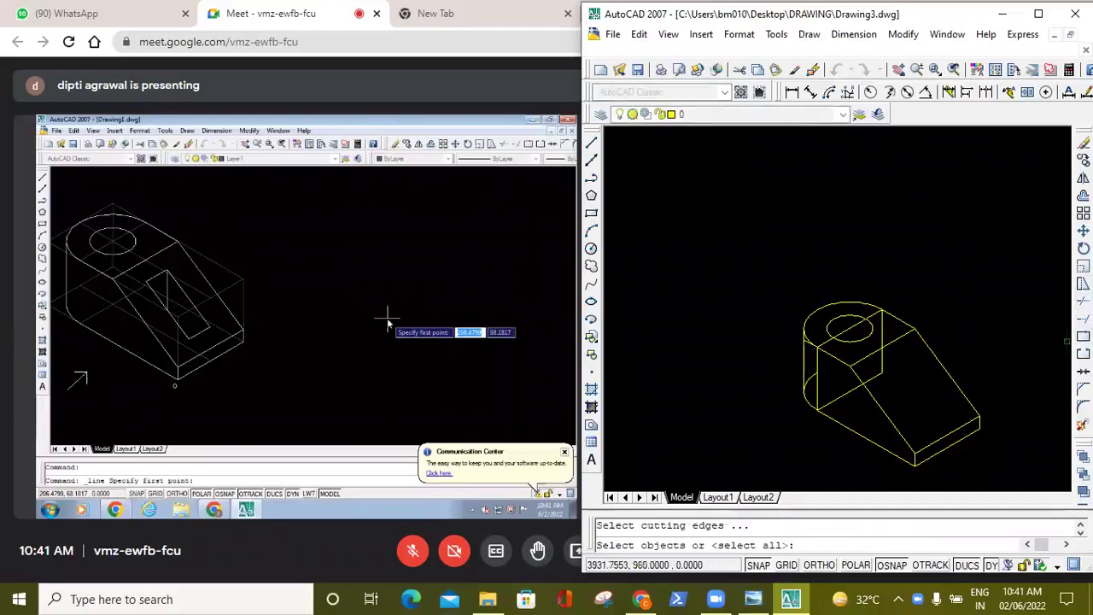
pyautogui.click(807, 376)
pyautogui.click(806, 369)
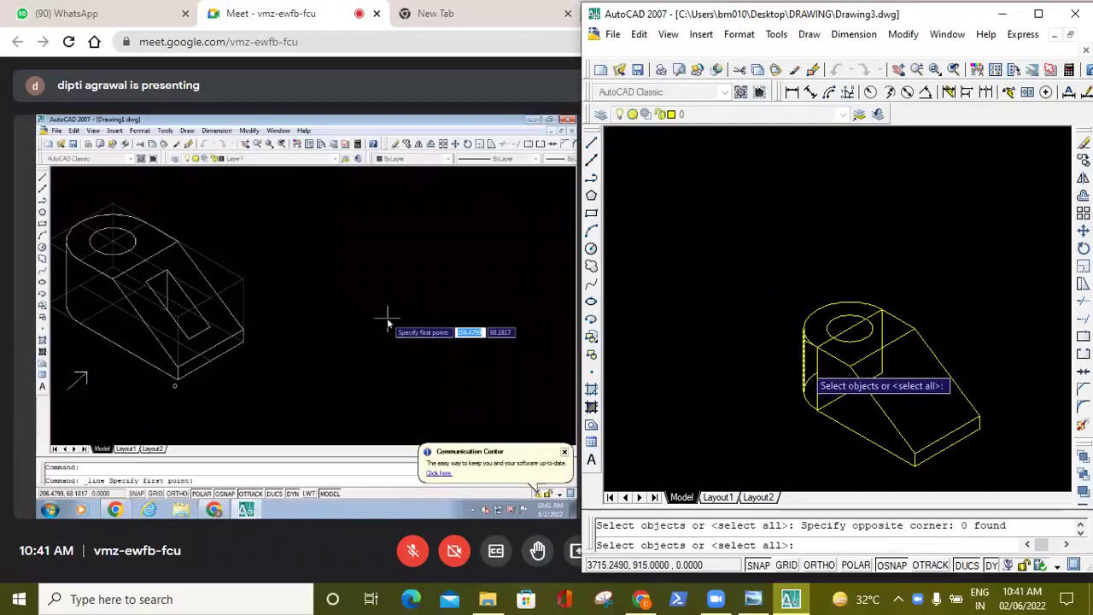
pyautogui.click(815, 361)
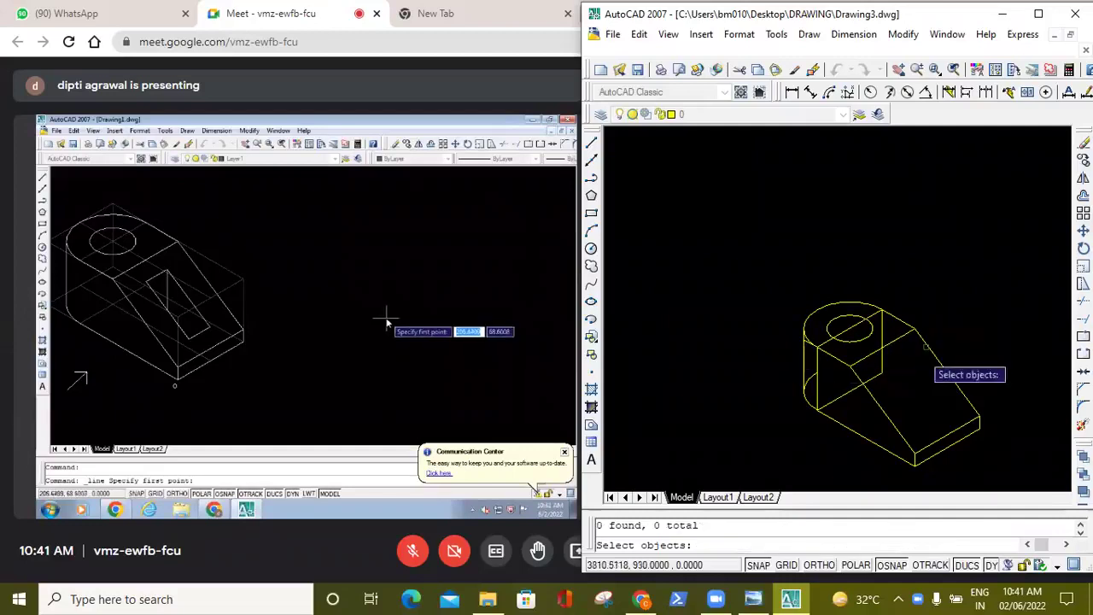
pyautogui.scroll(3, 943, 450)
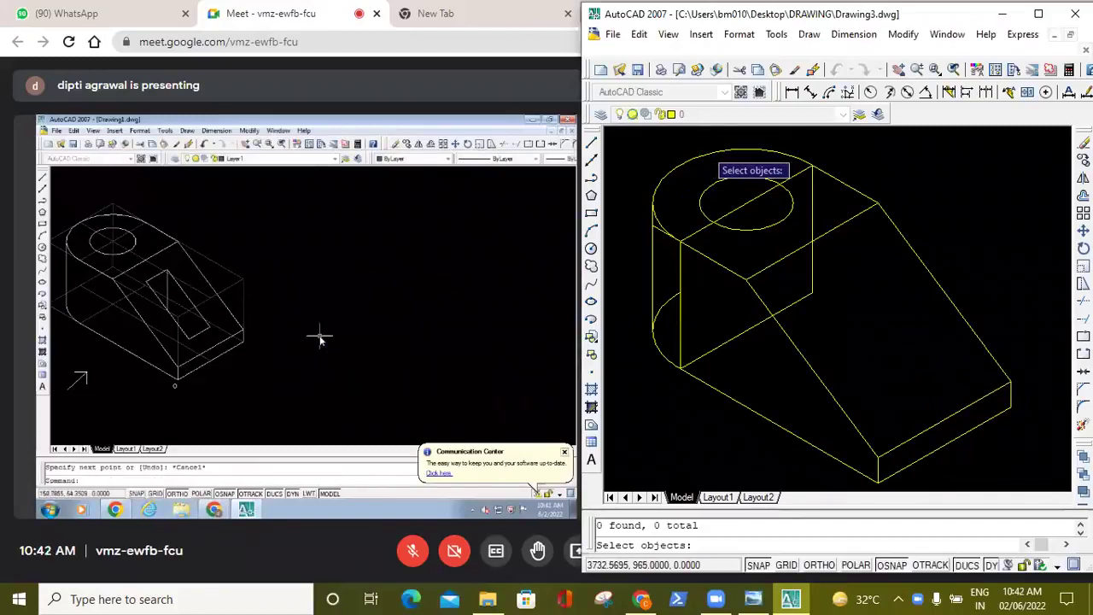
# Turn the 'construction line' layer back on from the Layer dropdown.
pyautogui.click(718, 115)
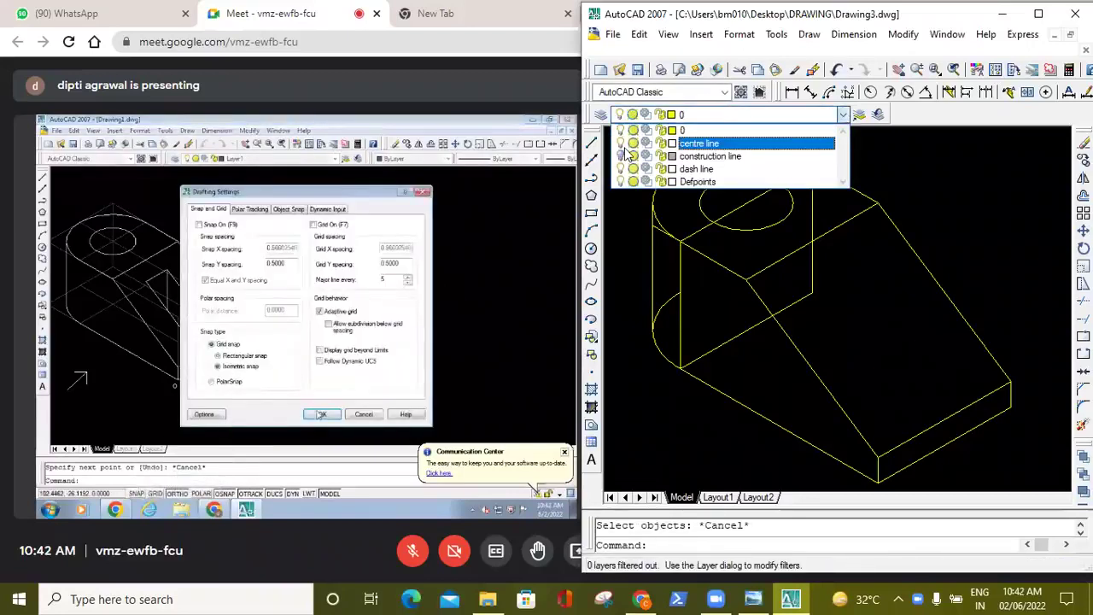
pyautogui.click(621, 156)
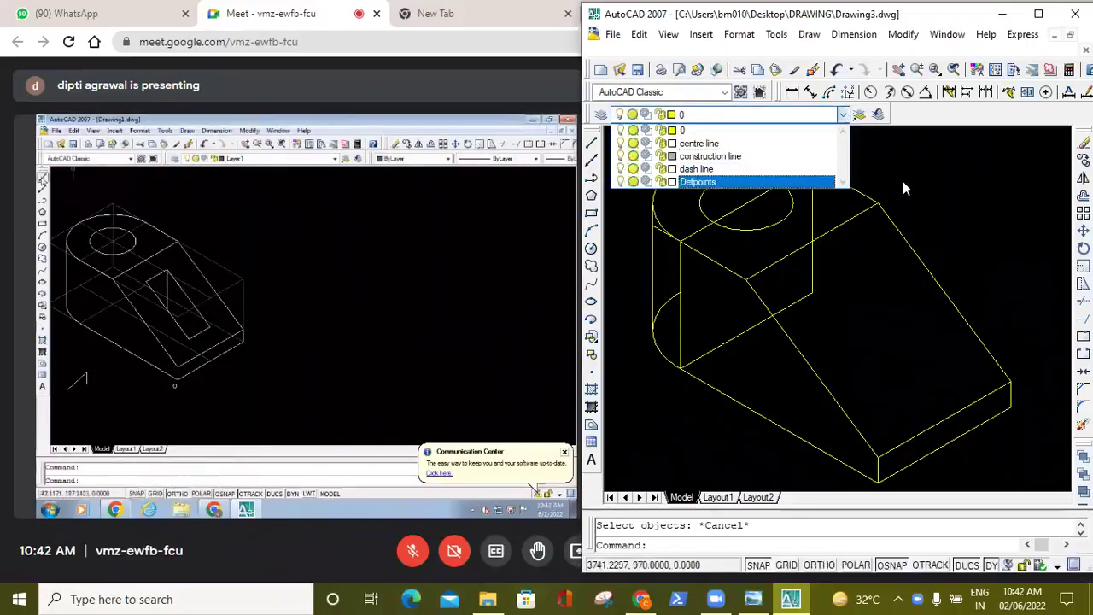
pyautogui.click(746, 154)
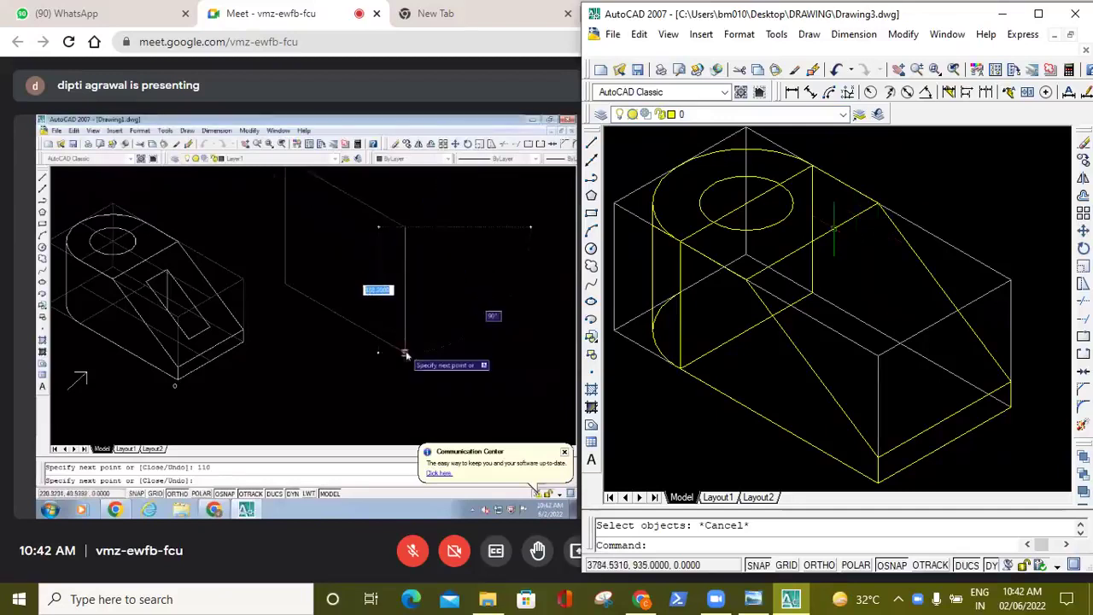
# Try a fence selection across the stray lines beside the block, then cancel it.
pyautogui.scroll(-2, 982, 320)
pyautogui.click(1037, 345)
pyautogui.moveTo(1038, 345); pyautogui.dragTo(1019, 345, button='middle')
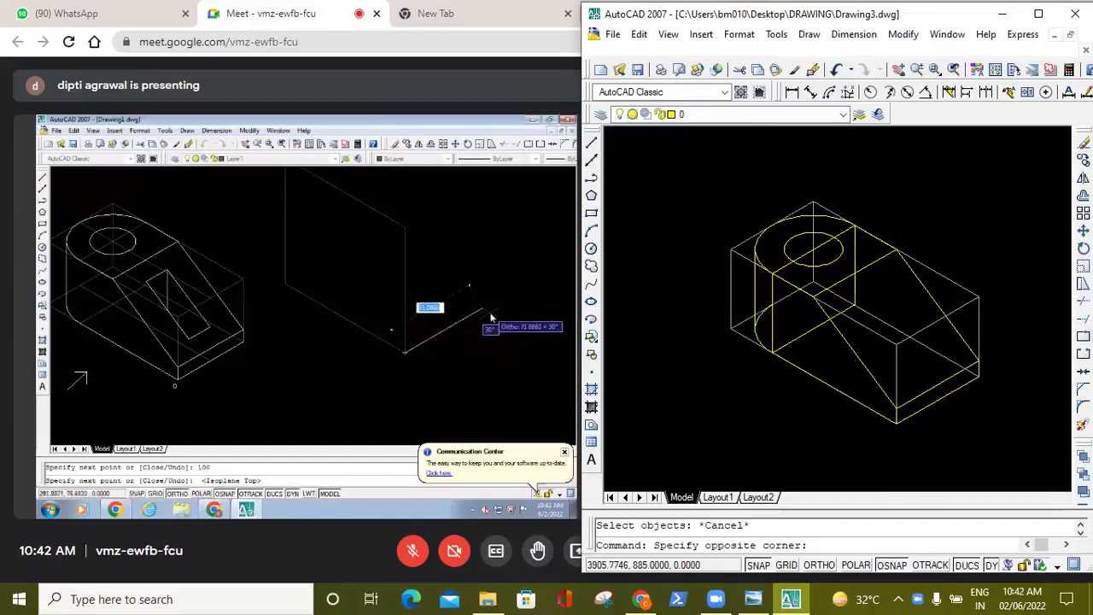
pyautogui.click(1082, 336)
pyautogui.write('f')
pyautogui.press('Return')
pyautogui.doubleClick(1069, 341)
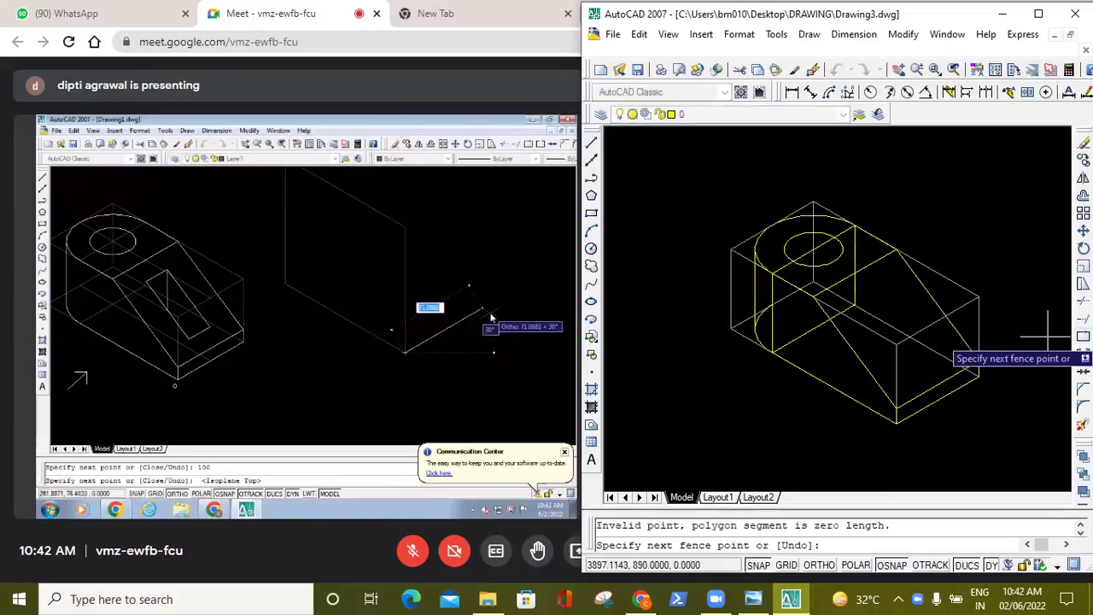
pyautogui.press('Escape')
# Window-select the stray yellow line beside the block, then cancel the extra selection.
pyautogui.click(1067, 340)
pyautogui.moveTo(1067, 340)
pyautogui.mouseDown(button='middle')
pyautogui.moveTo(833, 340)
pyautogui.moveTo(1067, 335)
pyautogui.moveTo(1018, 345)
pyautogui.mouseUp(button='middle')
pyautogui.click(1015, 348)
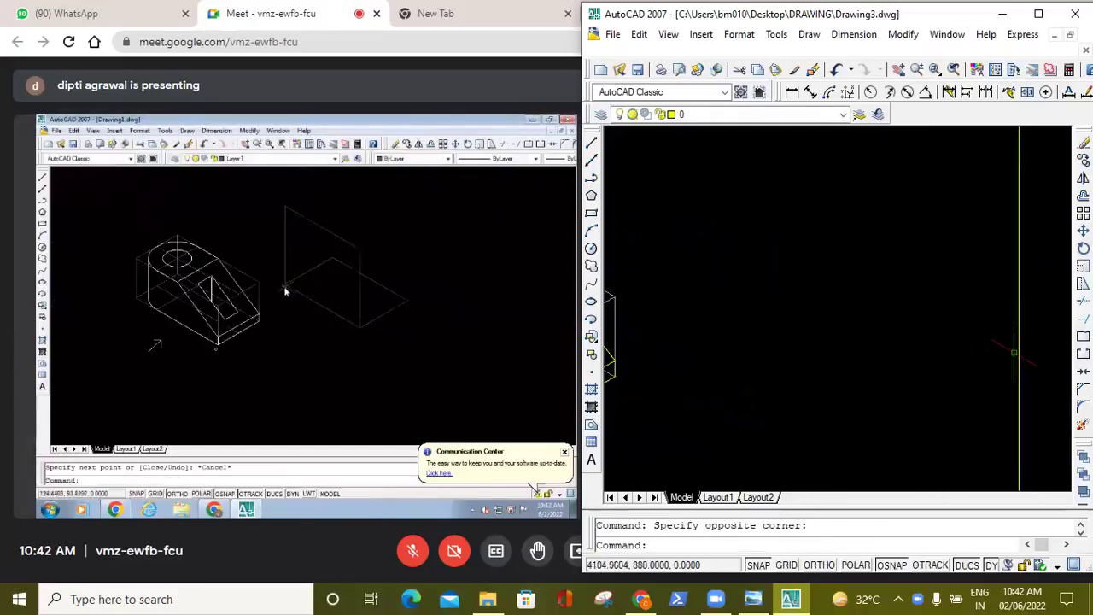
pyautogui.click(1015, 352)
pyautogui.press('Escape')
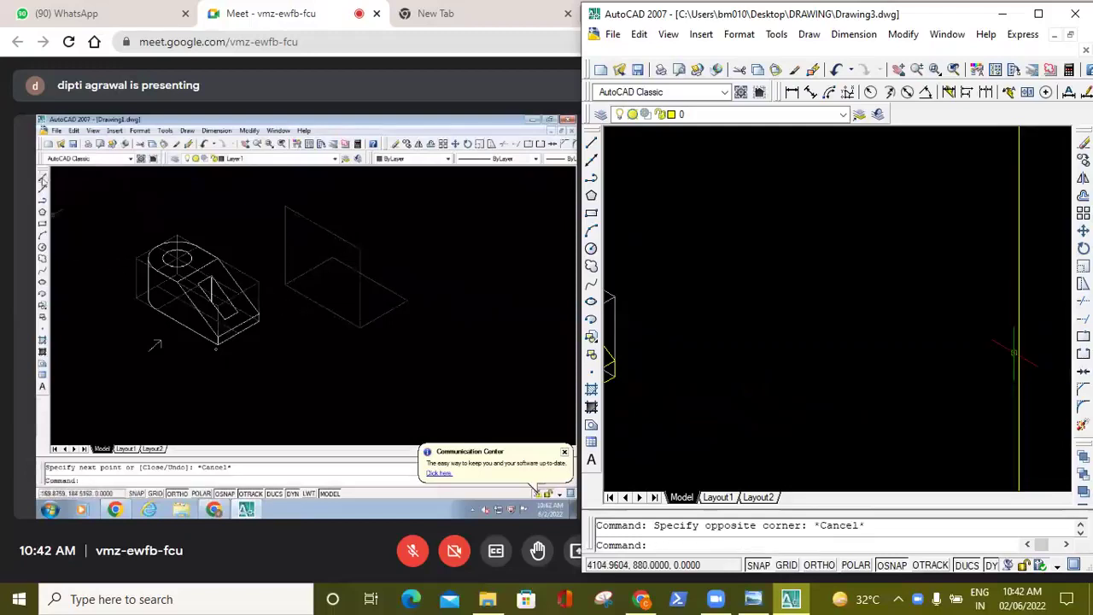
# Window-select the stray yellow lines and delete them.
pyautogui.click(1021, 346)
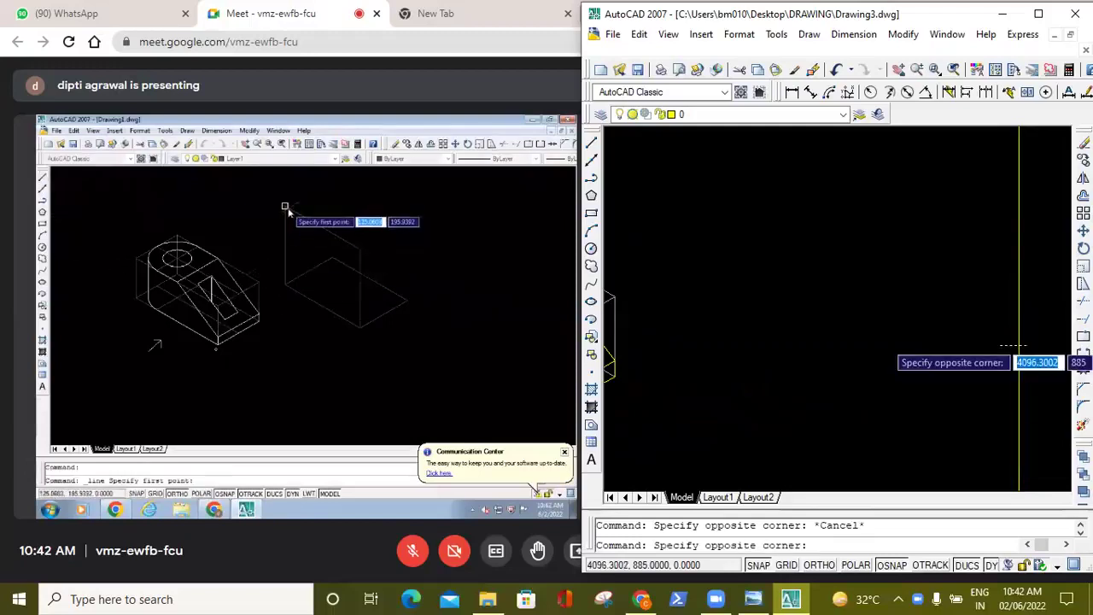
pyautogui.click(1014, 338)
pyautogui.press('Delete')
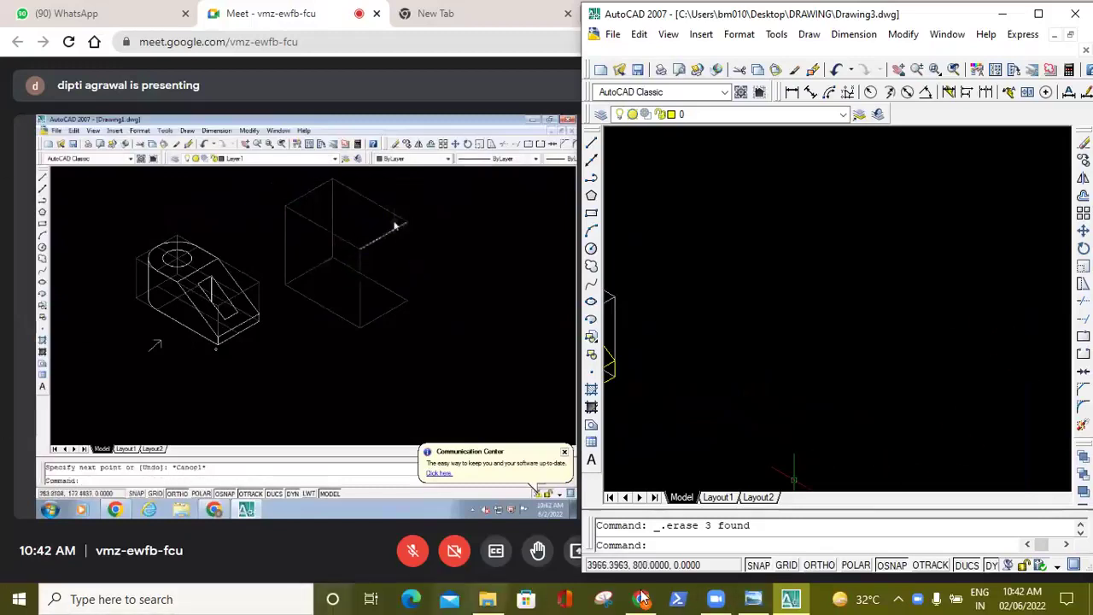
# Make 'construction line' the current layer and start a new line.
pyautogui.click(843, 114)
pyautogui.click(755, 151)
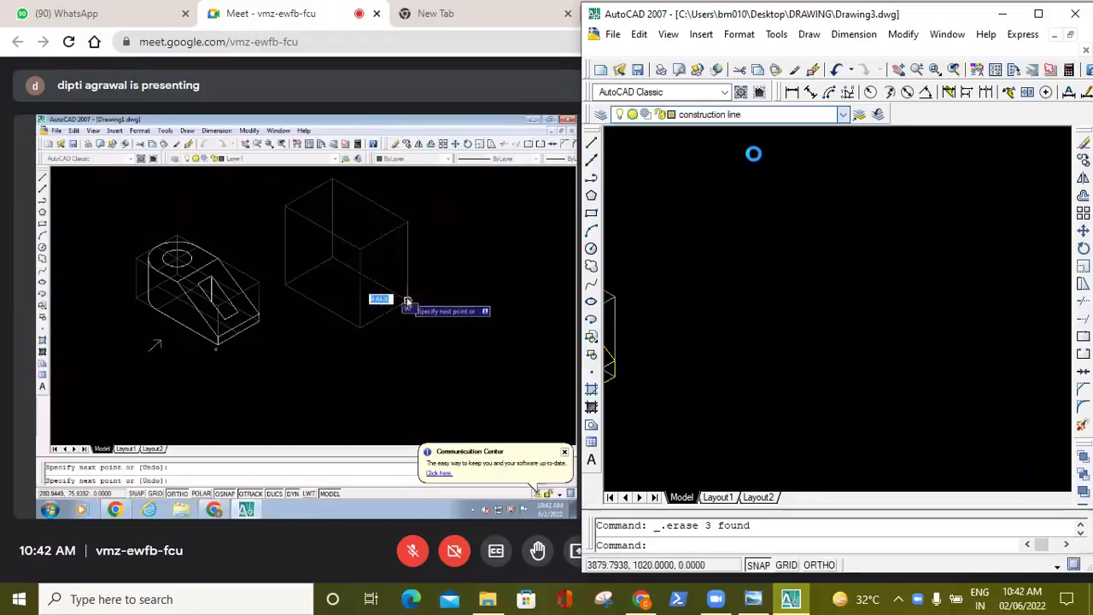
pyautogui.click(591, 144)
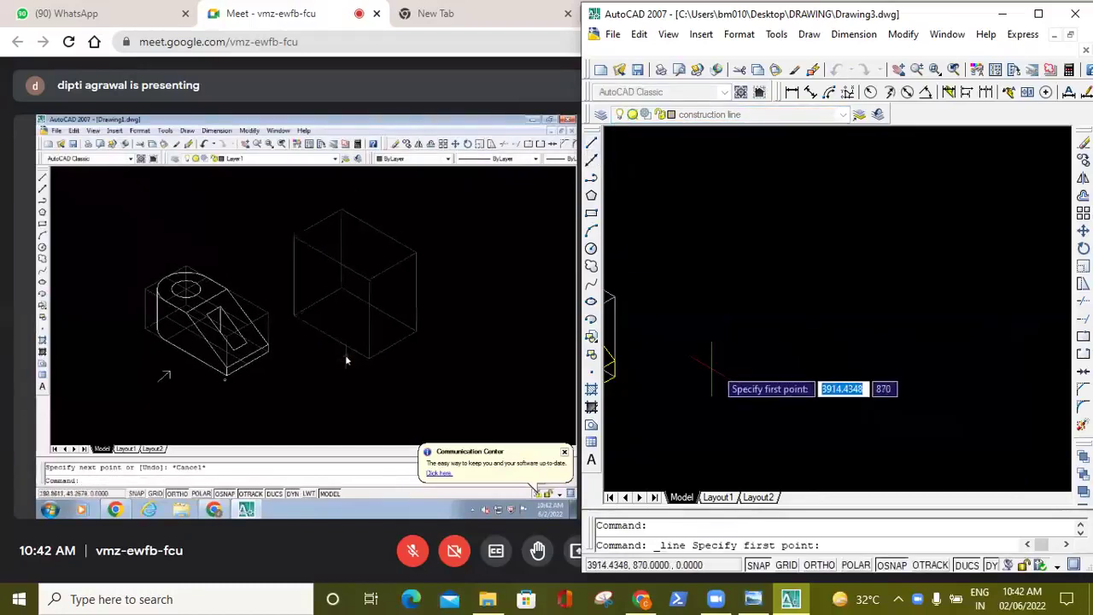
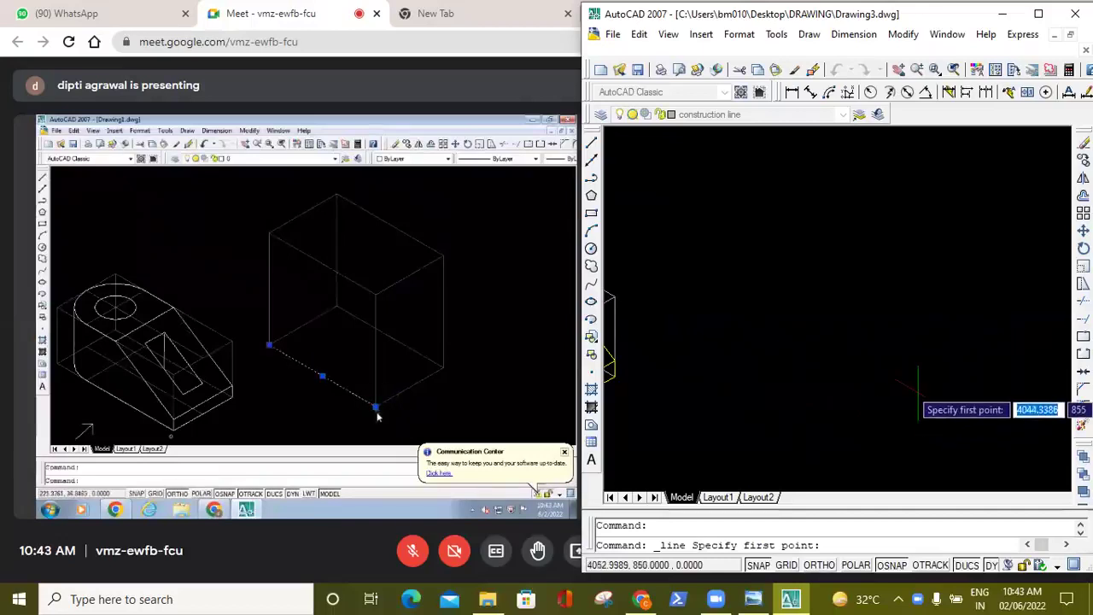
# Draw a trial 110-unit line from a picked point.
pyautogui.click(917, 425)
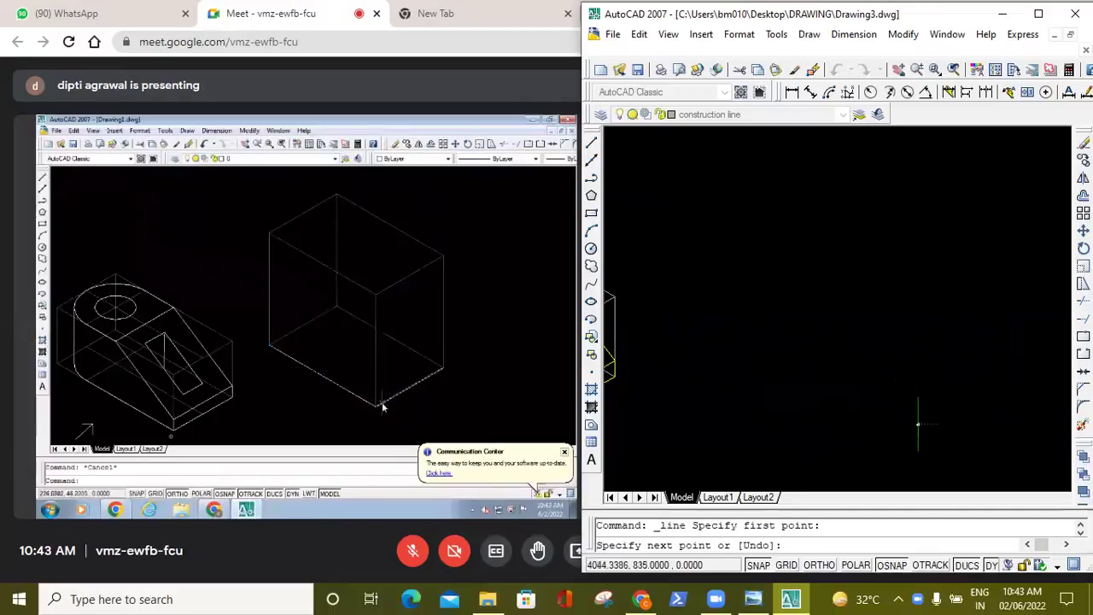
pyautogui.write('110')
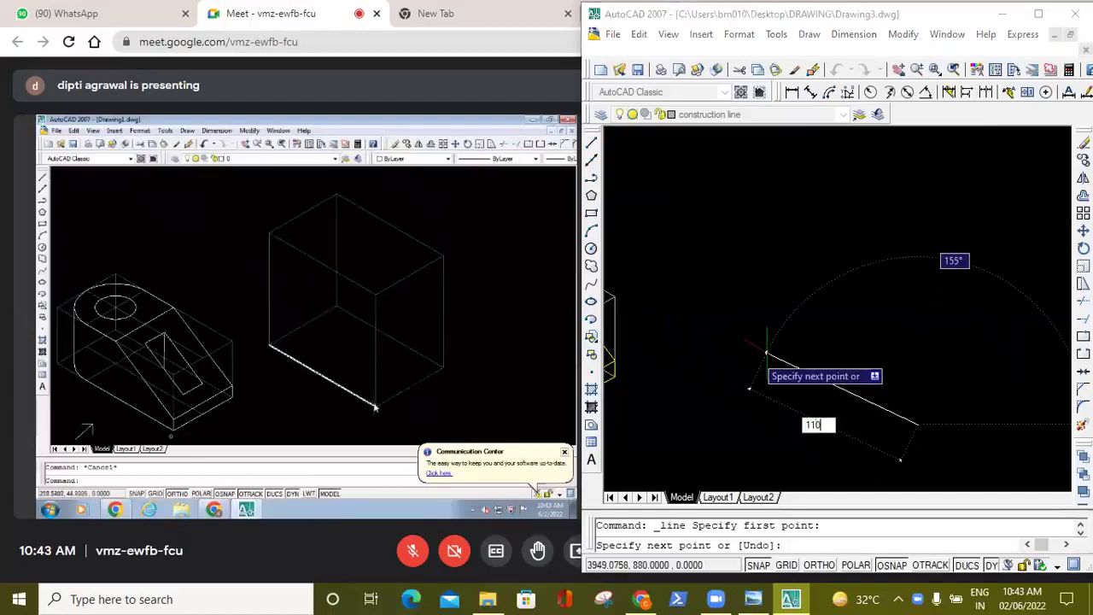
pyautogui.press('Return')
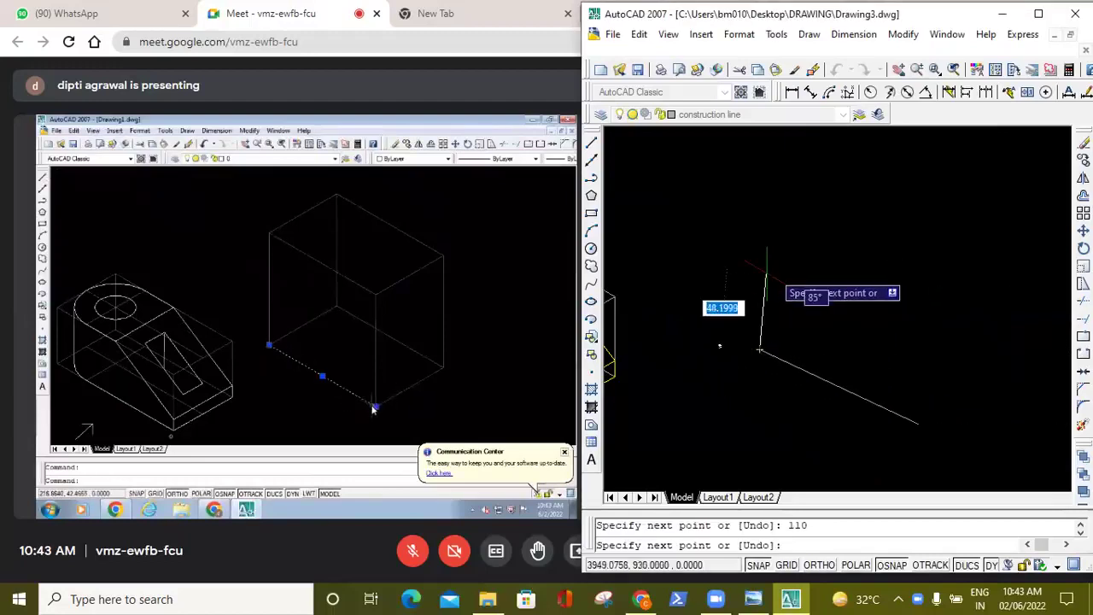
pyautogui.press('Escape')
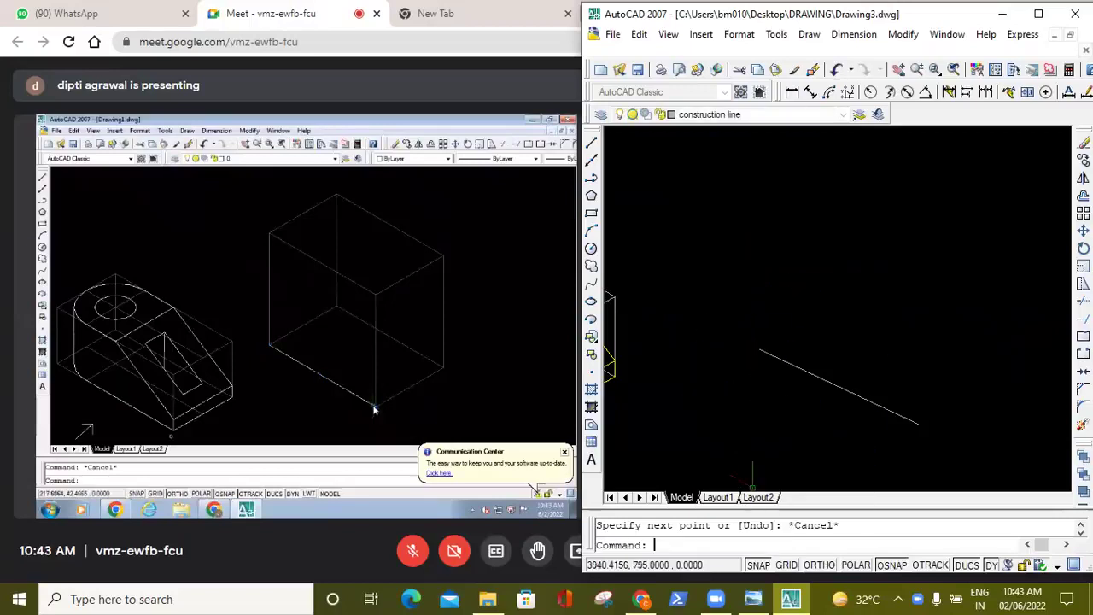
# Erase the trial line and switch Ortho mode on.
pyautogui.click(833, 378)
pyautogui.click(820, 385)
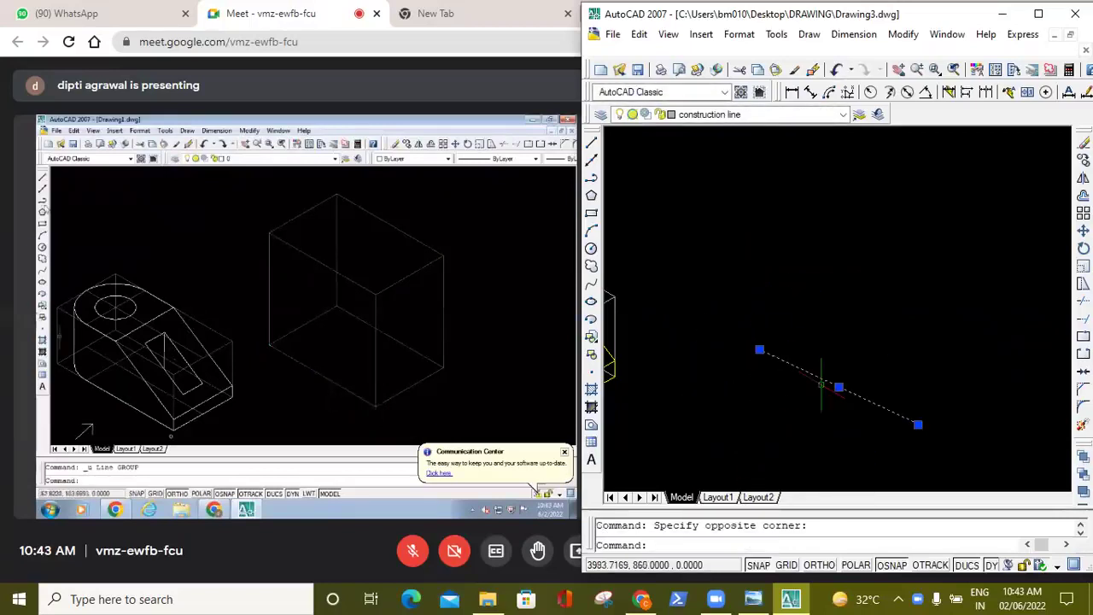
pyautogui.press('Delete')
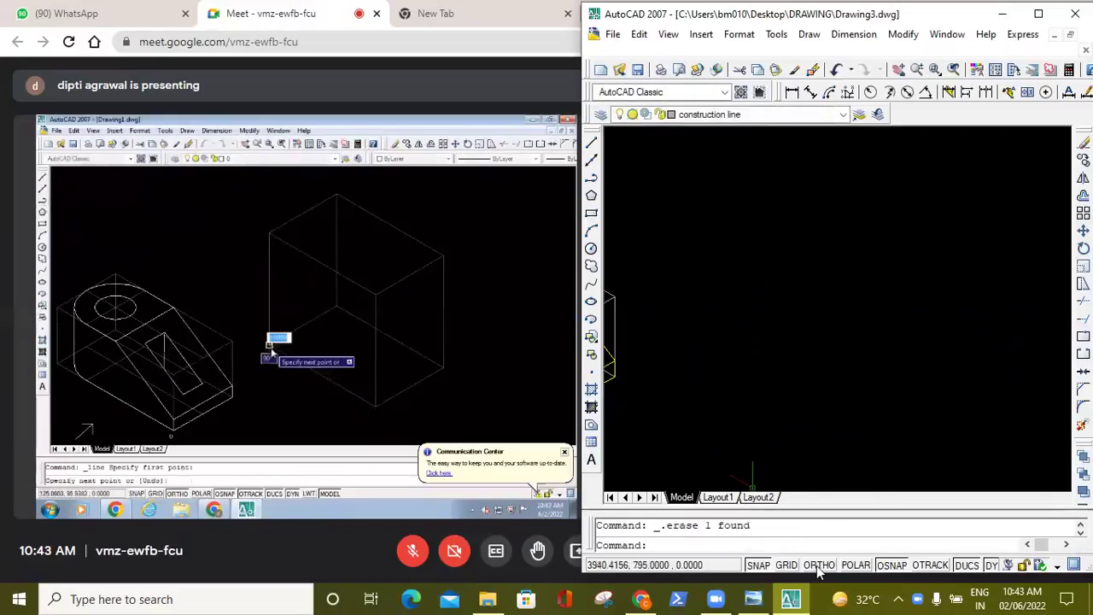
pyautogui.click(819, 566)
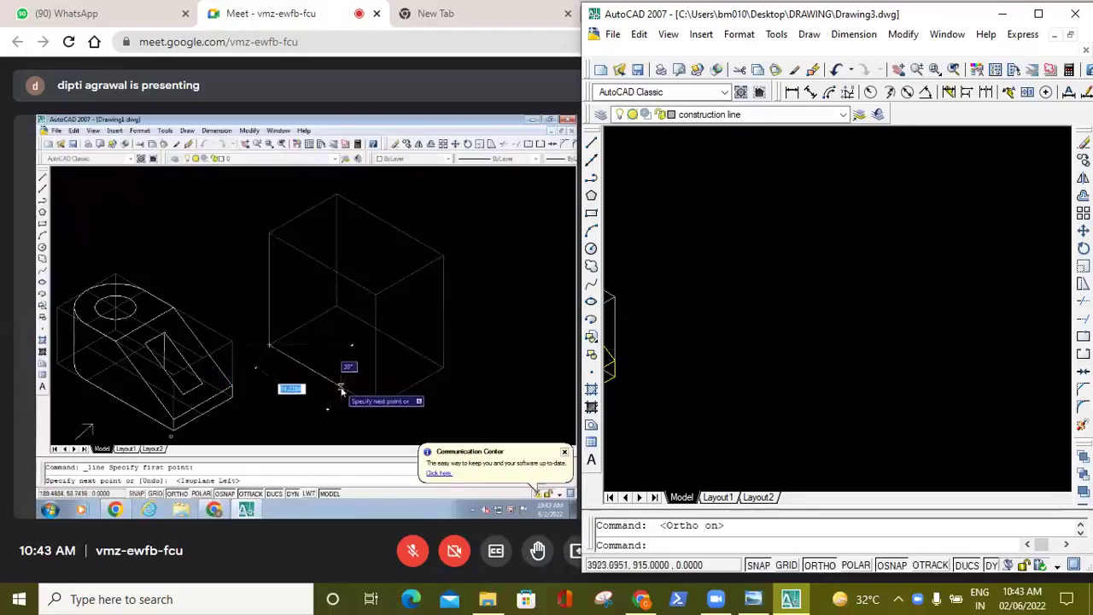
pyautogui.click(591, 142)
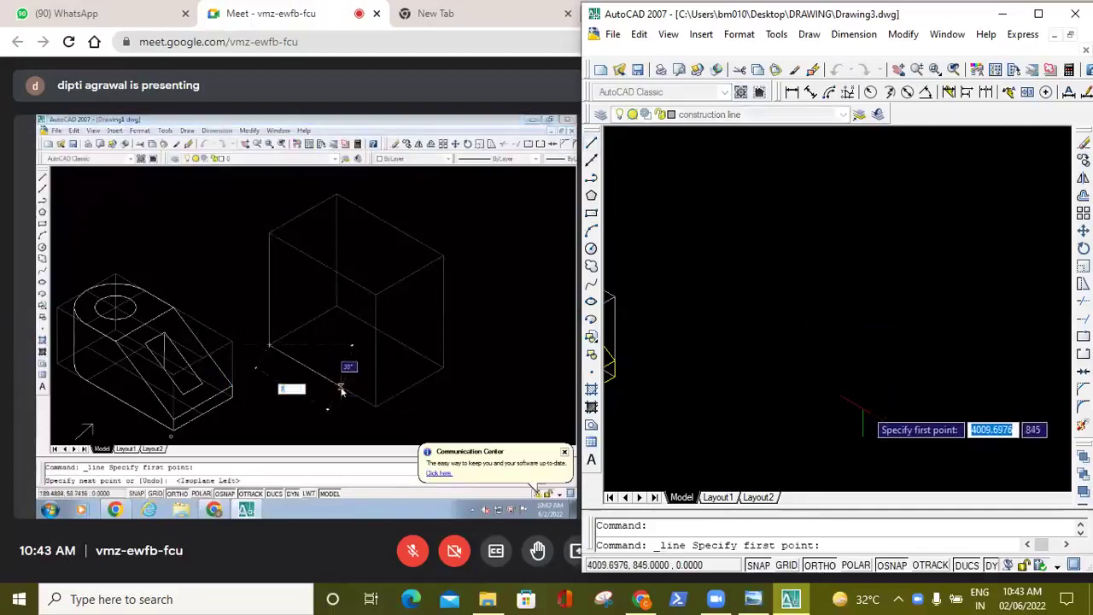
# Draw the upright face: 110 at 150°, 100 up, 110 at 30°, closed at the start corner.
pyautogui.click(918, 410)
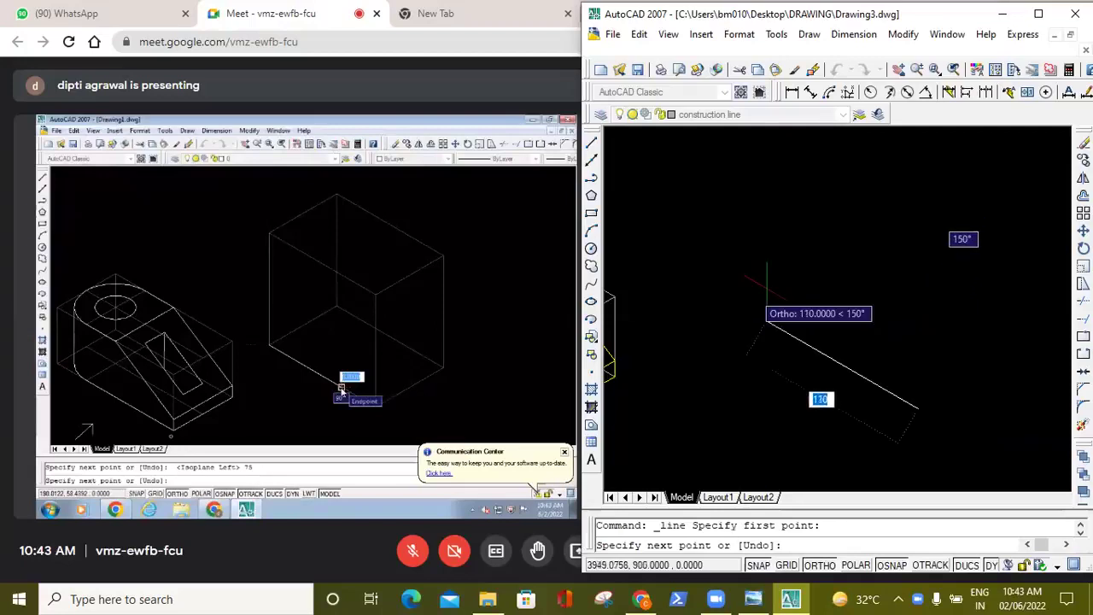
pyautogui.write('110')
pyautogui.press('Return')
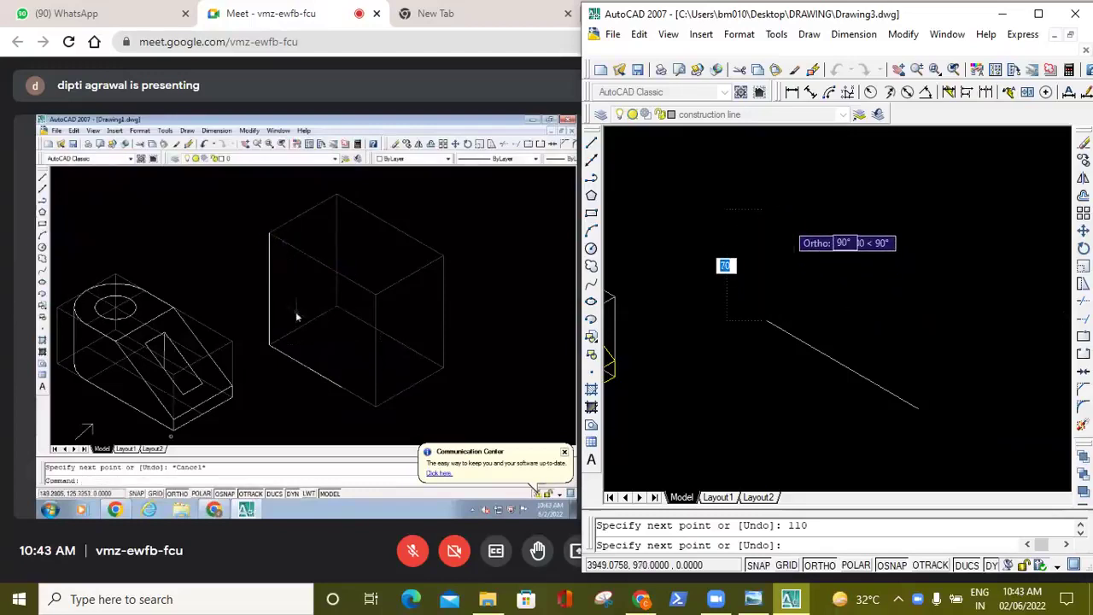
pyautogui.write('11')
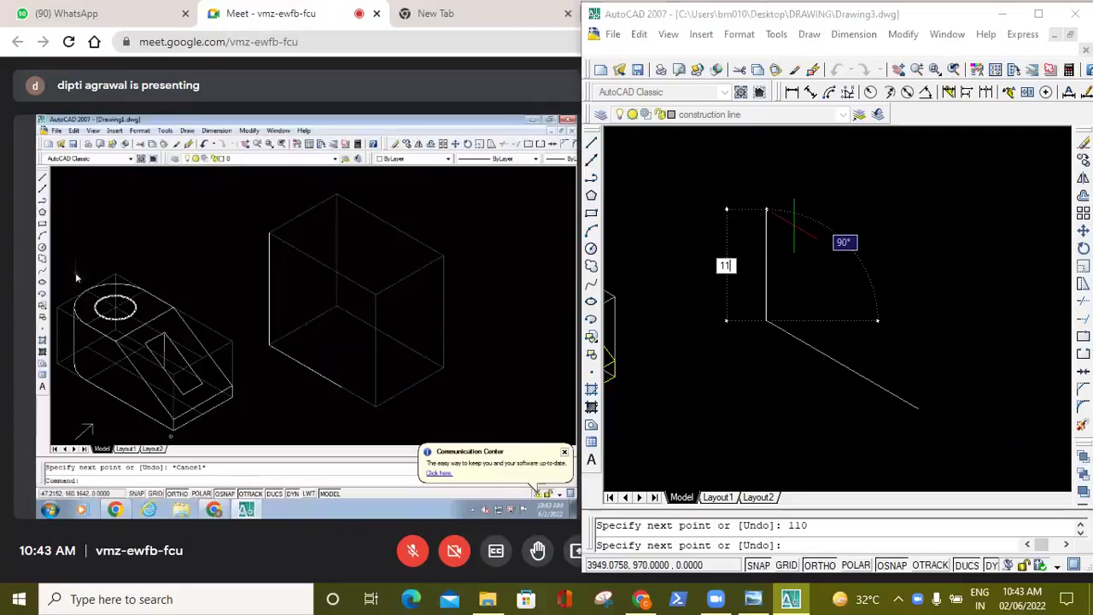
pyautogui.press('BackSpace')
pyautogui.write('00')
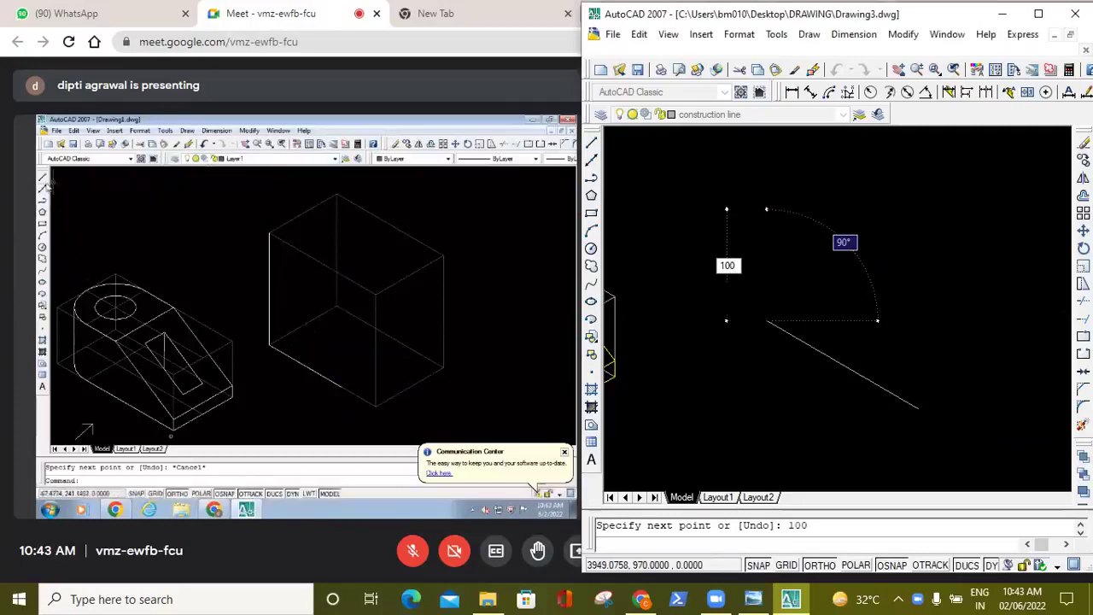
pyautogui.press('Return')
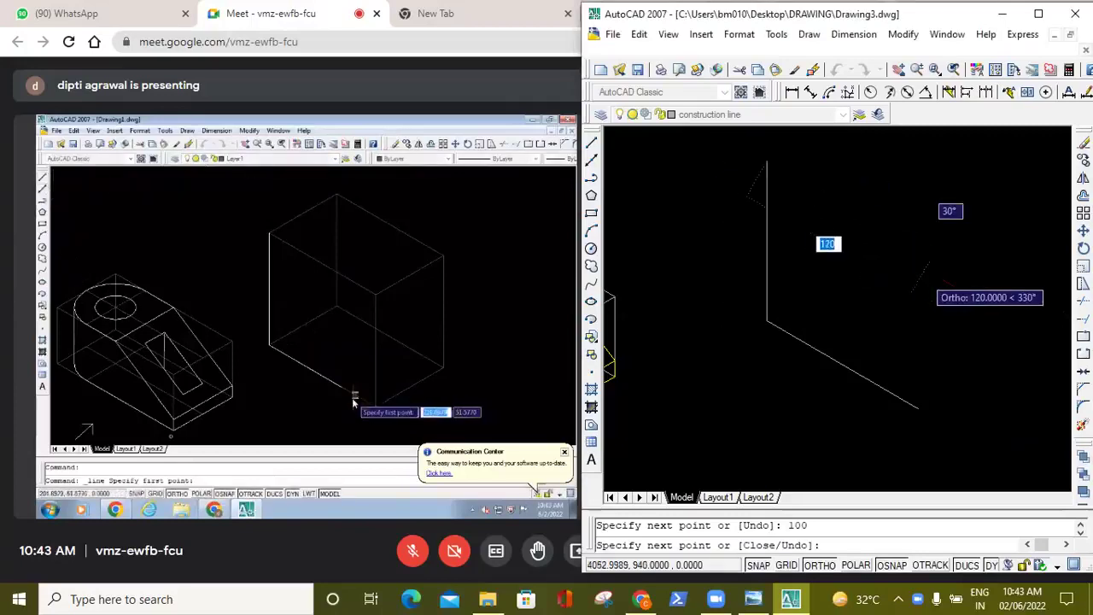
pyautogui.write('110')
pyautogui.press('Return')
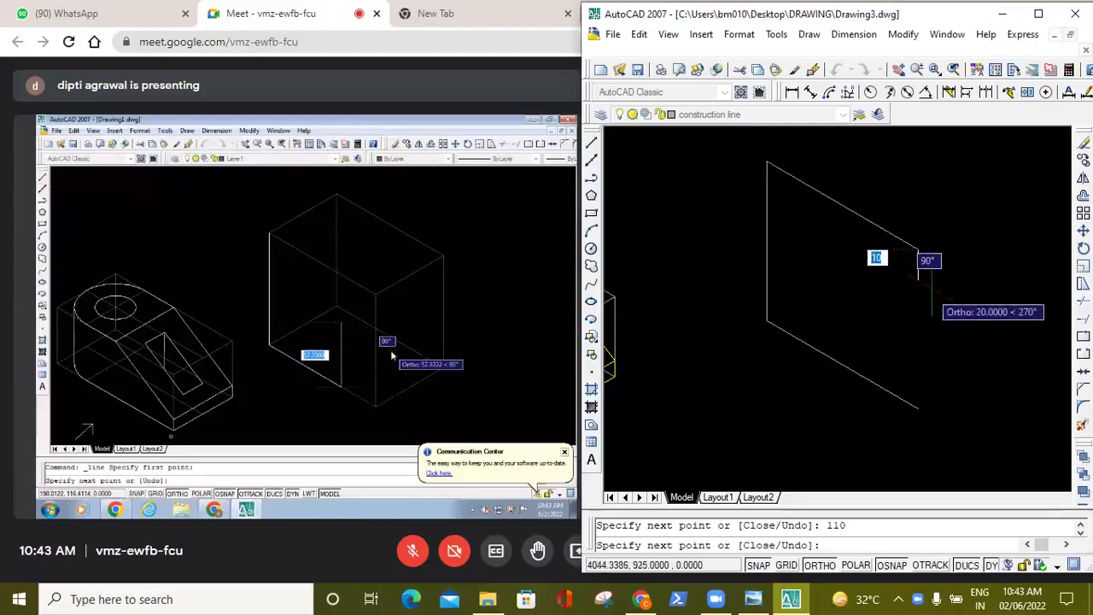
pyautogui.click(918, 408)
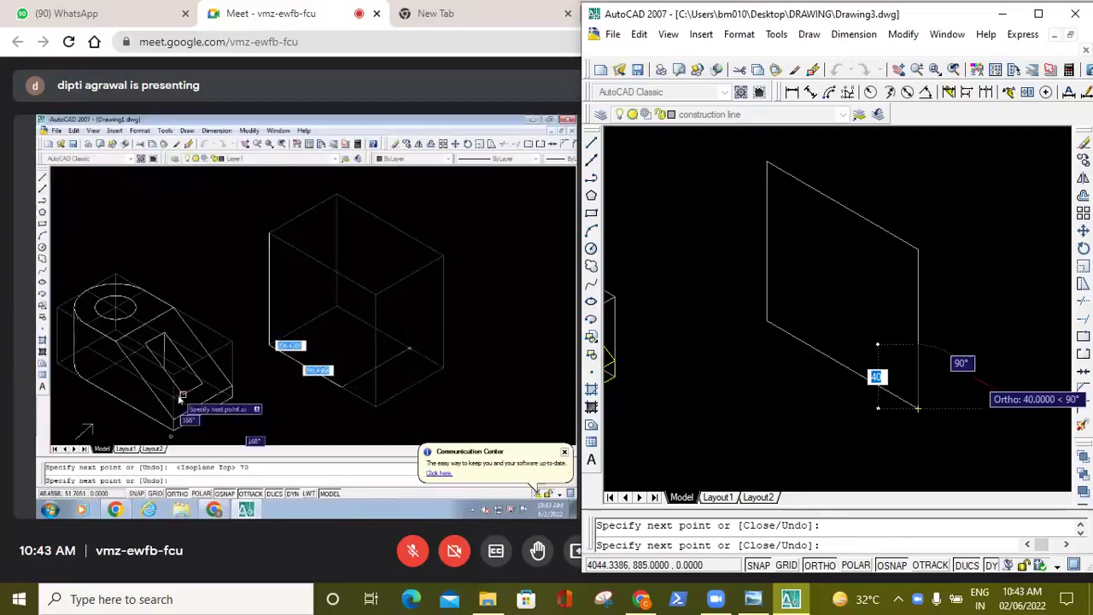
pyautogui.press('F5')
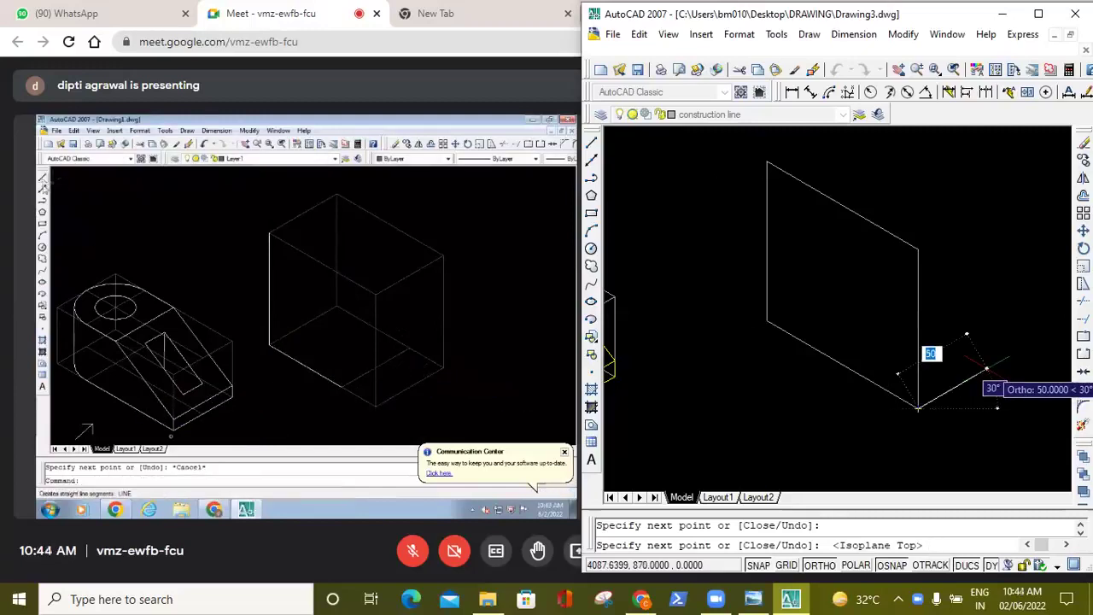
# Continue the base on the top isoplane with 70, 110 and 70-unit edges.
pyautogui.write('7')
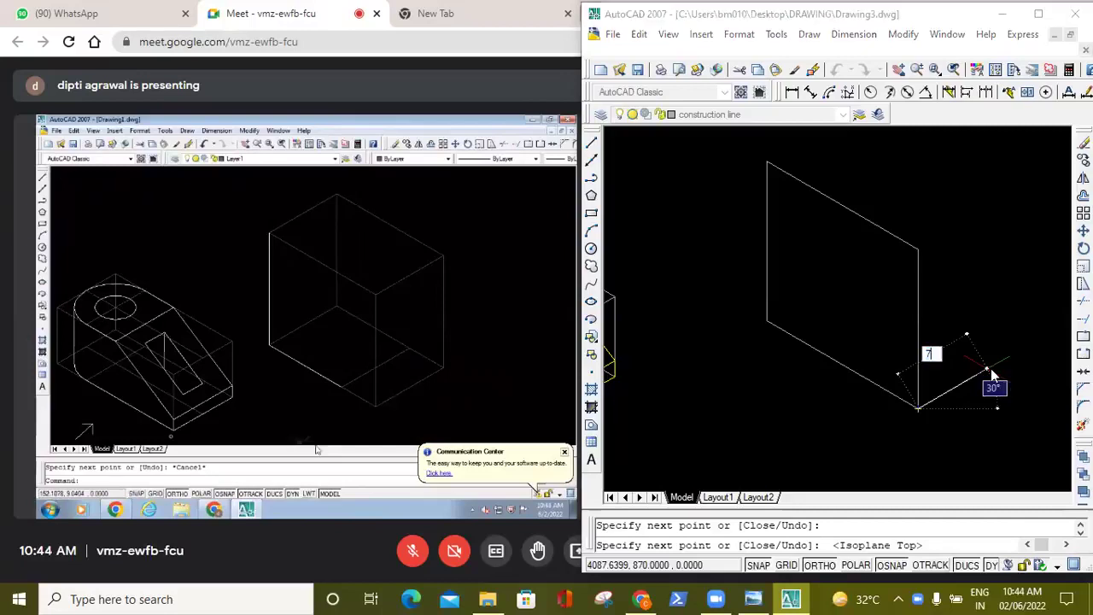
pyautogui.press('Return')
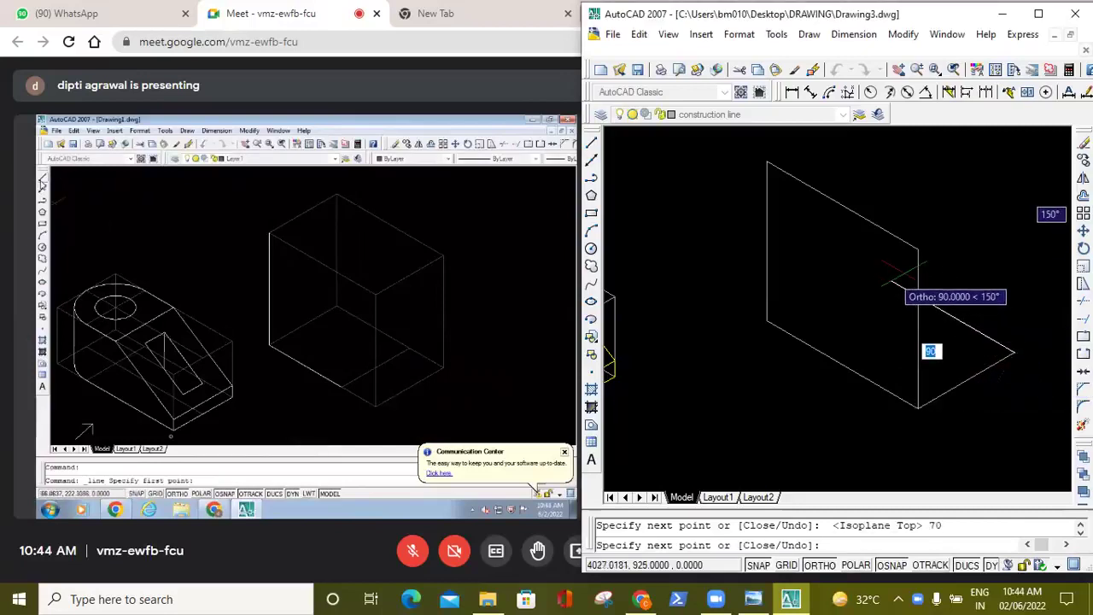
pyautogui.write('110')
pyautogui.press('Return')
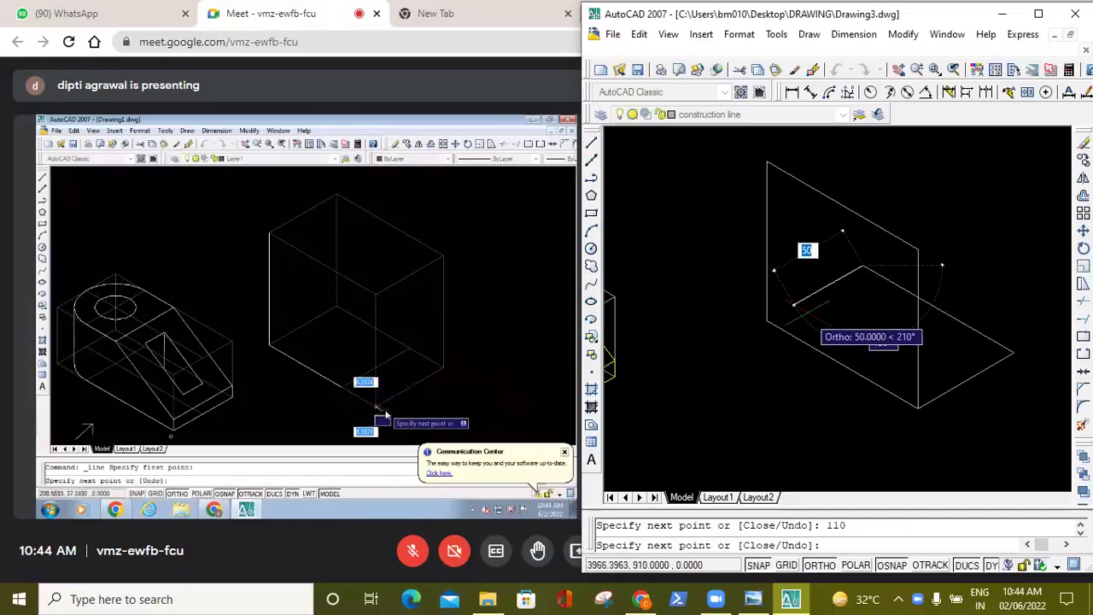
pyautogui.write('70')
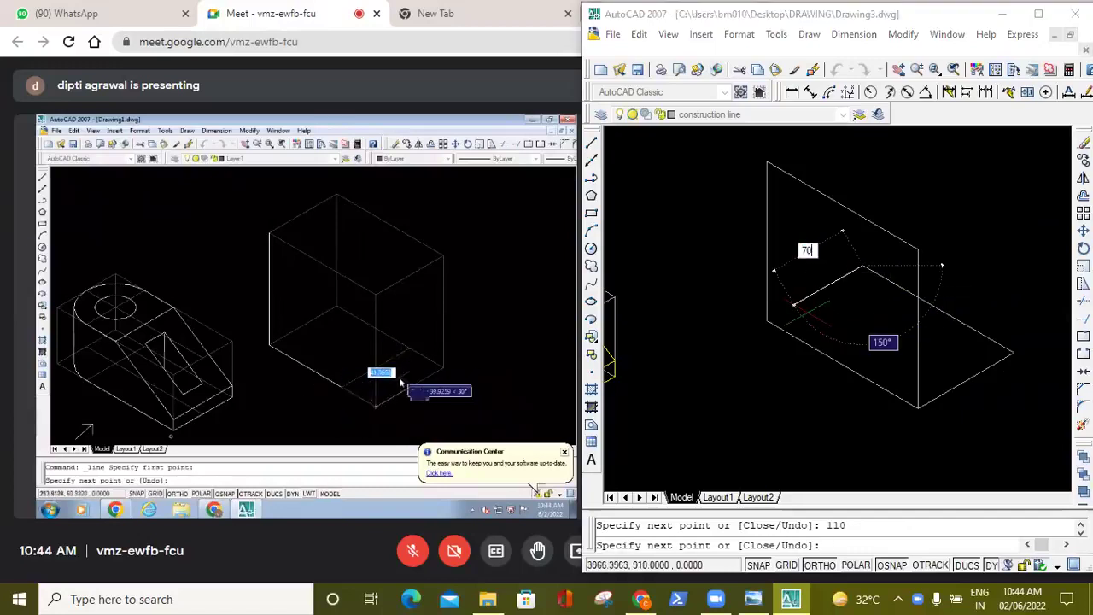
pyautogui.press('Return')
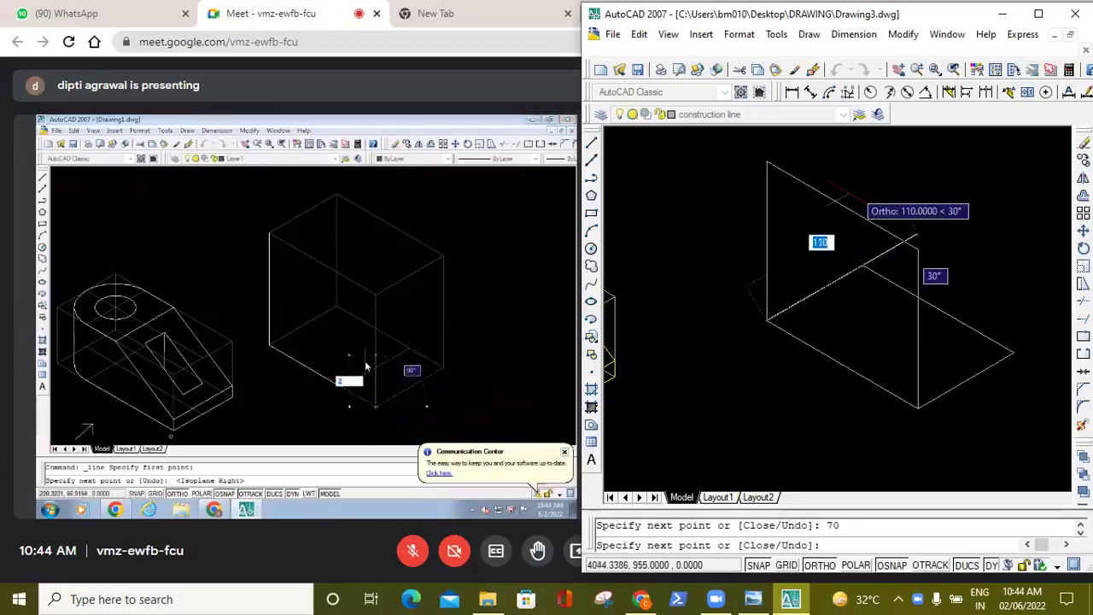
pyautogui.write('5')
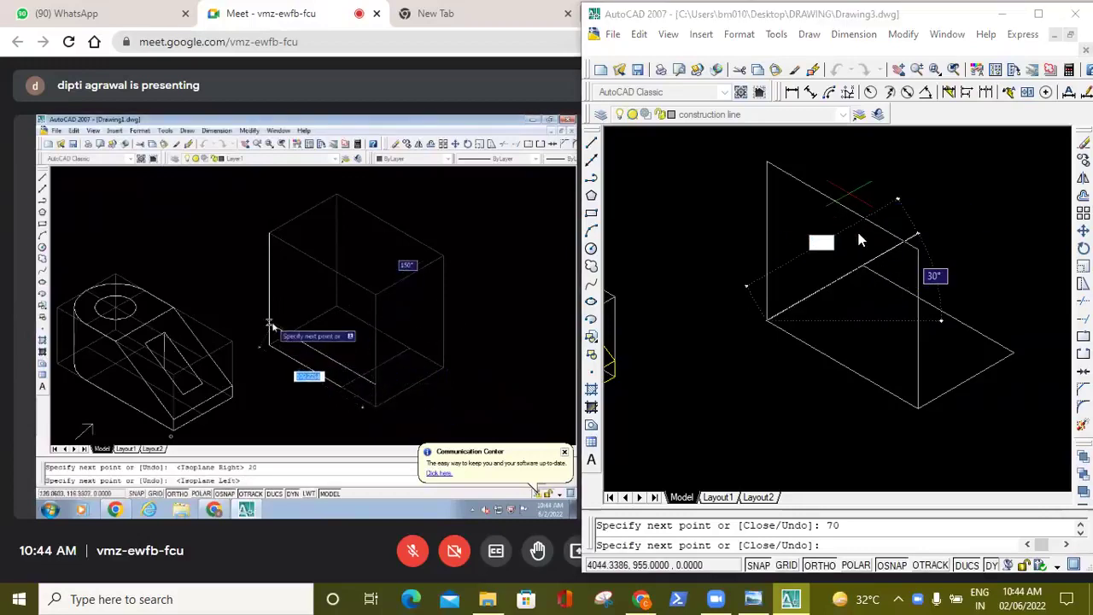
pyautogui.press('BackSpace')
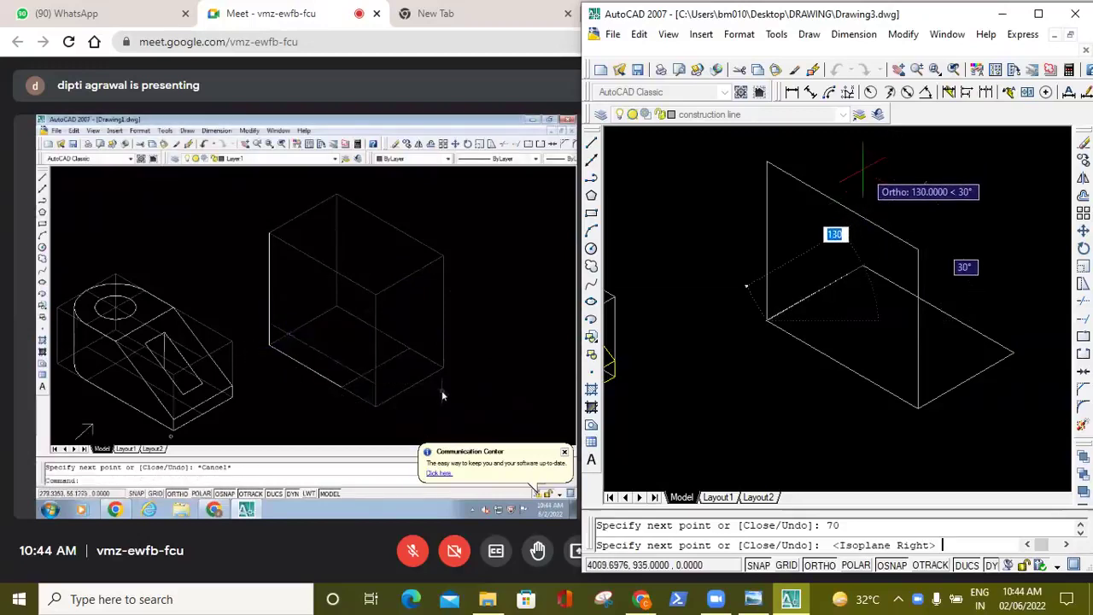
pyautogui.press('F5')
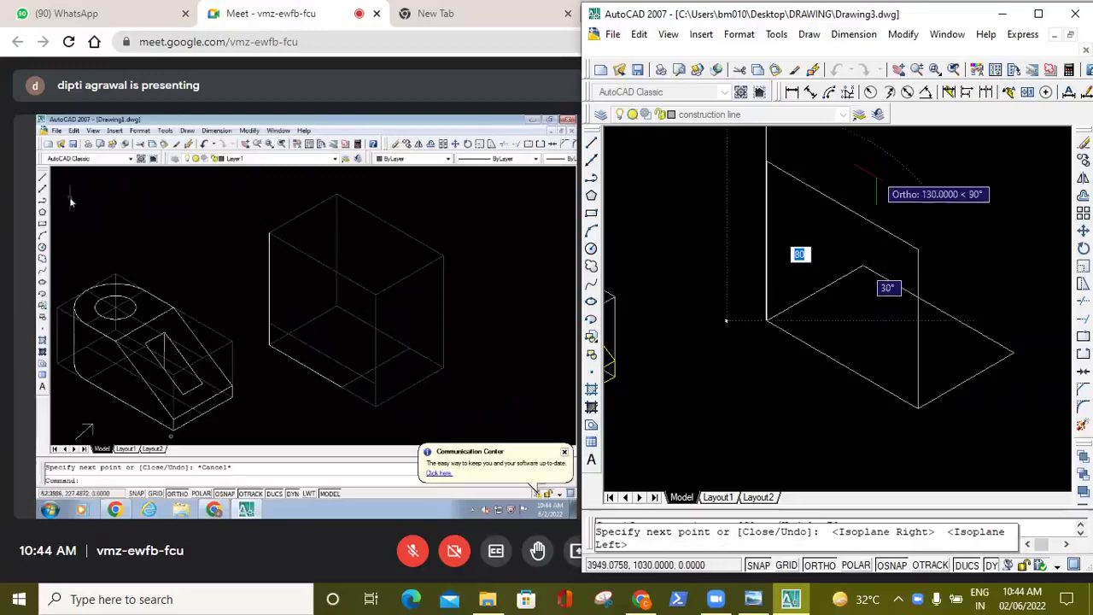
# Draw the back face from the base corner: 100 up, 110 across, 100 down.
pyautogui.press('Escape')
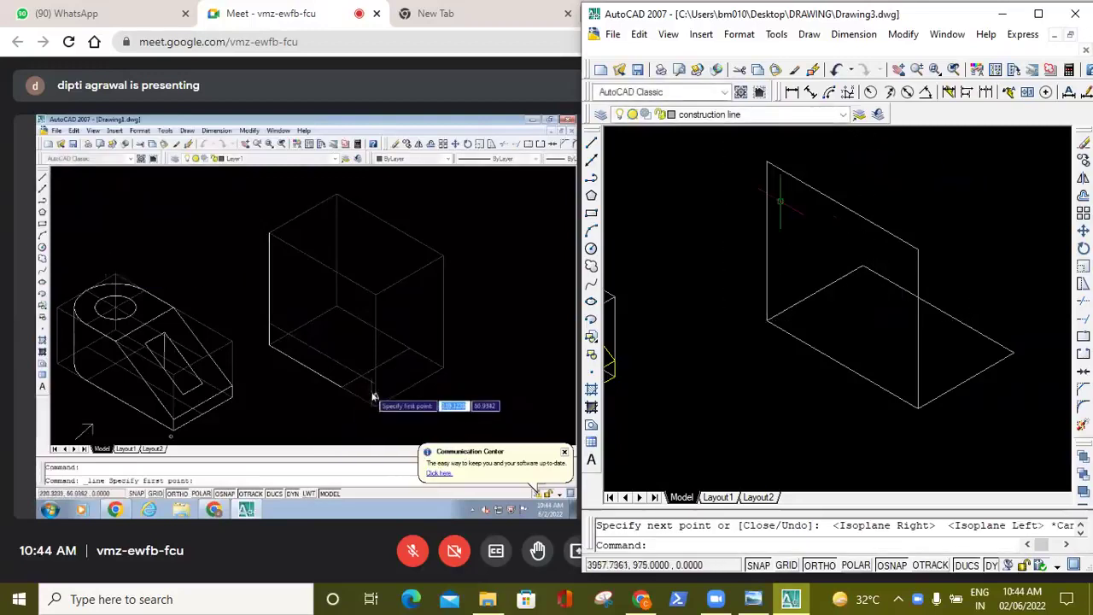
pyautogui.click(591, 143)
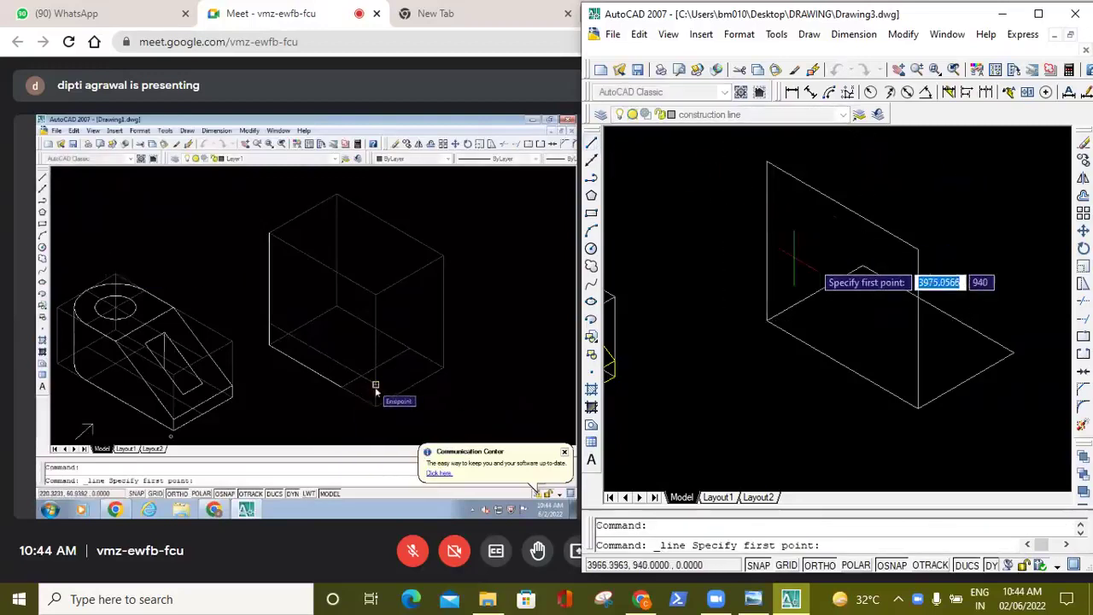
pyautogui.click(862, 266)
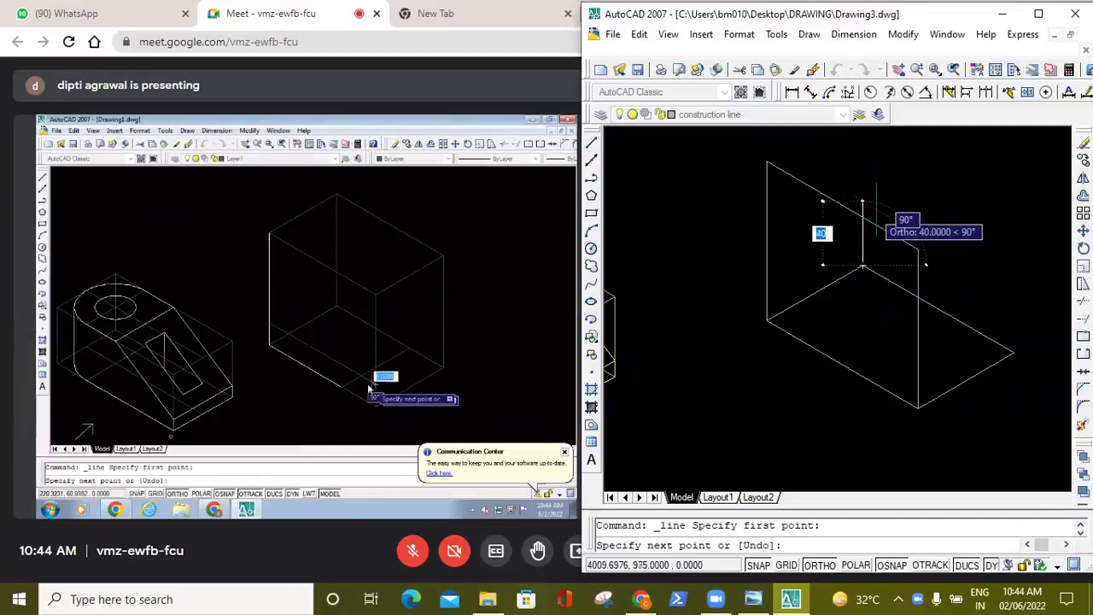
pyautogui.write('110')
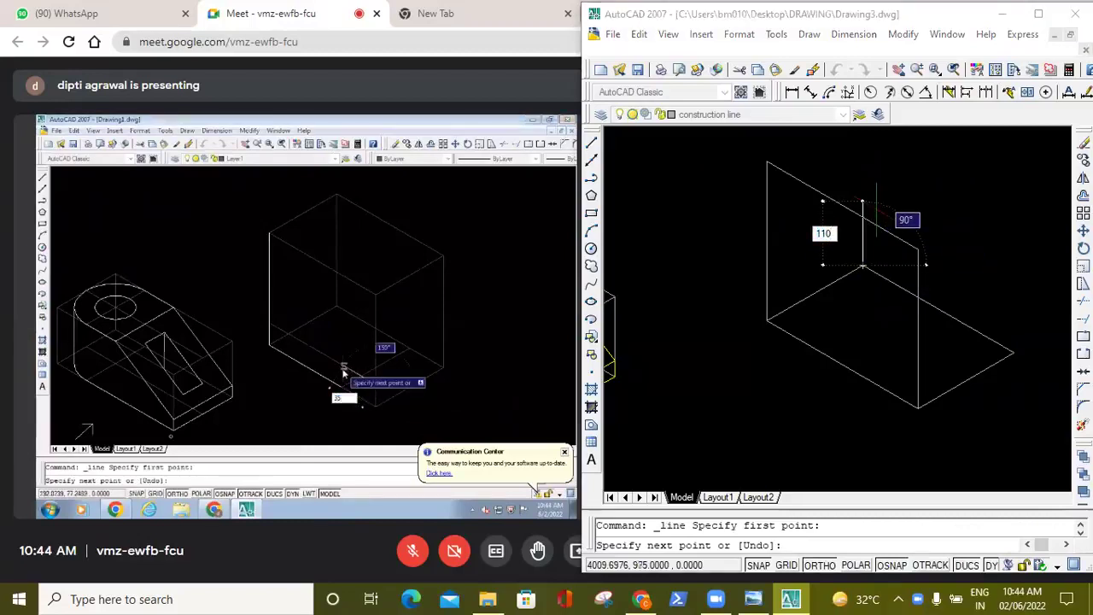
pyautogui.press('BackSpace')
pyautogui.press('BackSpace')
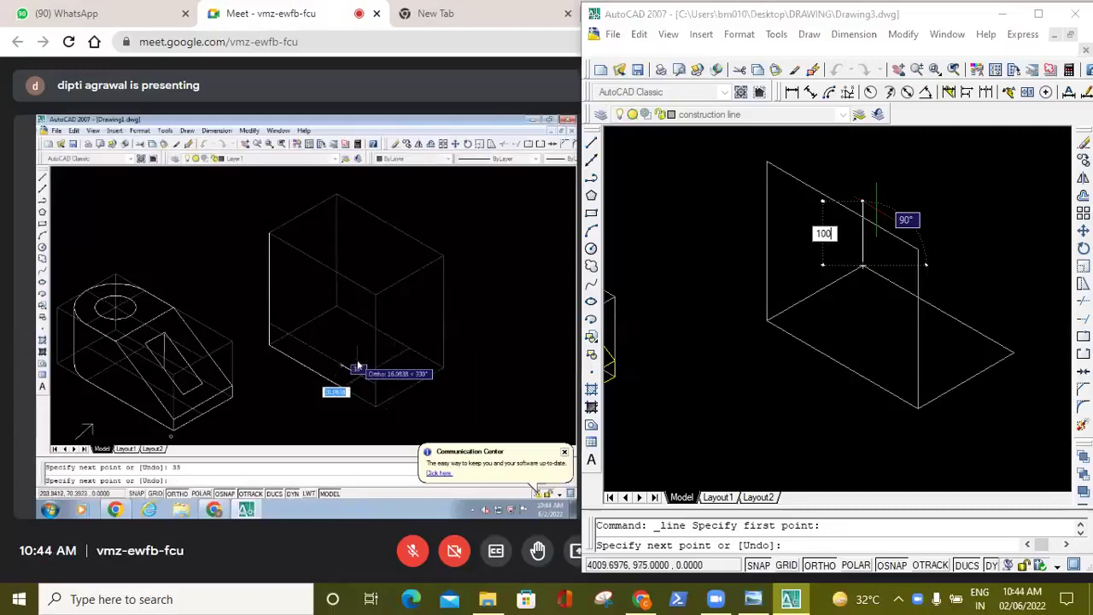
pyautogui.write('00')
pyautogui.press('Return')
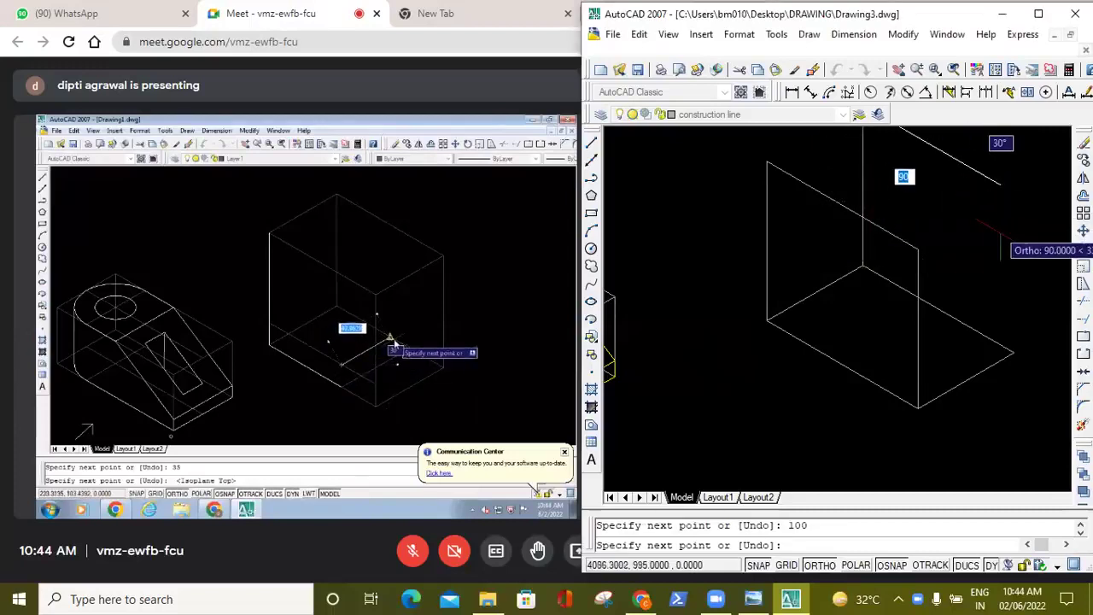
pyautogui.write('11')
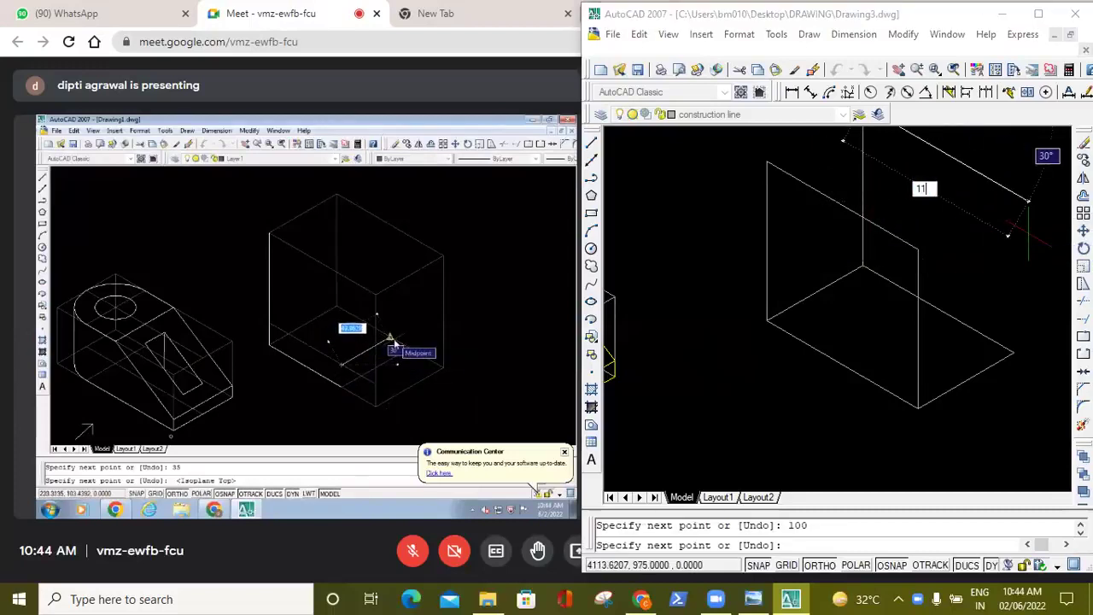
pyautogui.write('0')
pyautogui.press('Return')
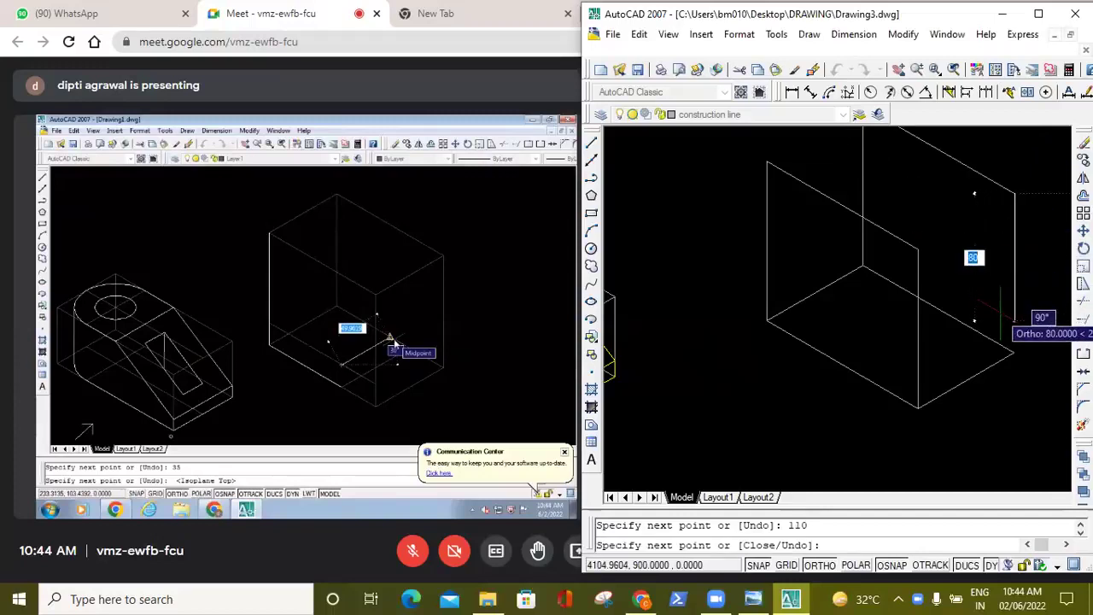
pyautogui.write('100')
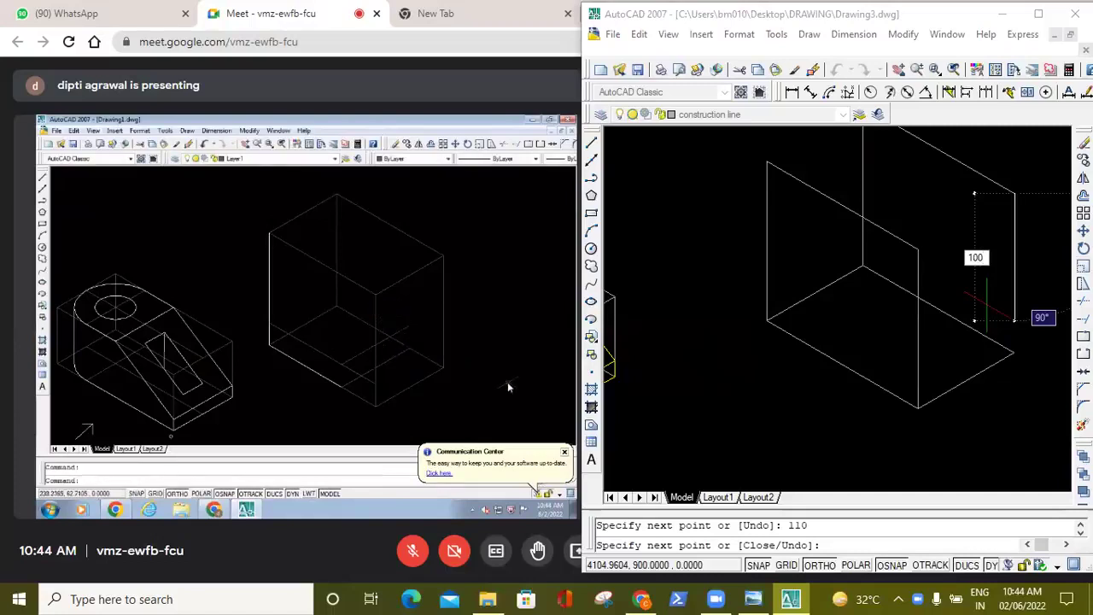
pyautogui.press('Return')
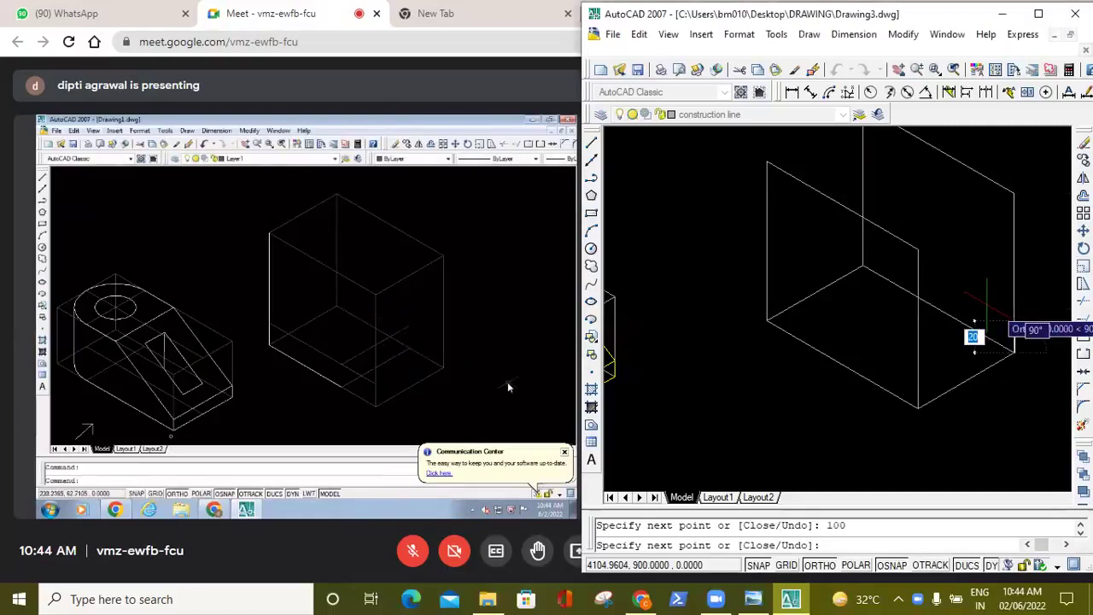
pyautogui.press('Escape')
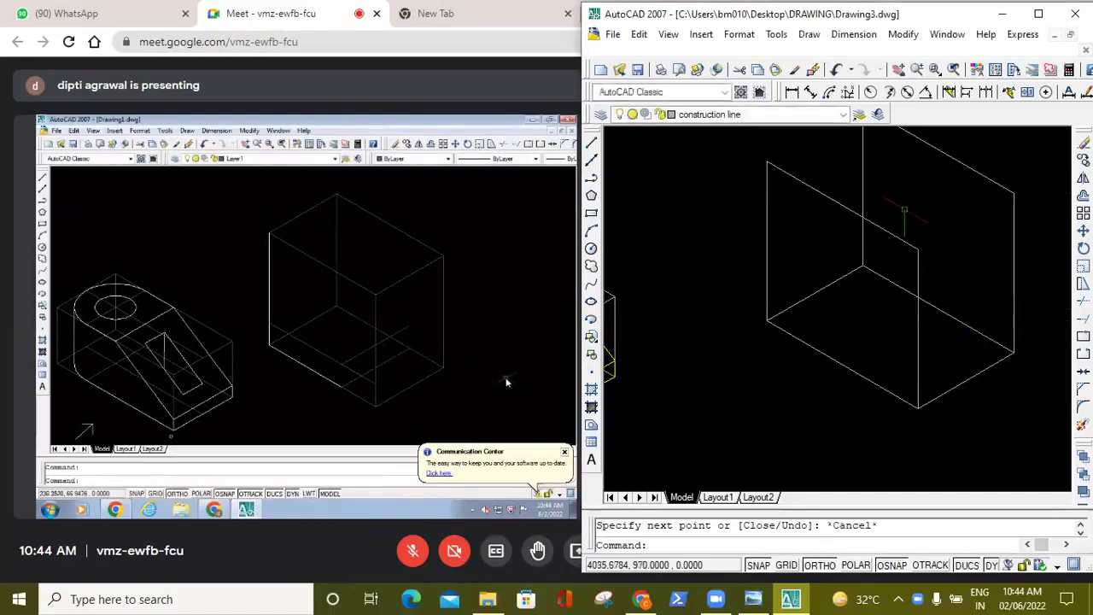
# Try a top line from the box's upper corner, then undo it.
pyautogui.click(592, 144)
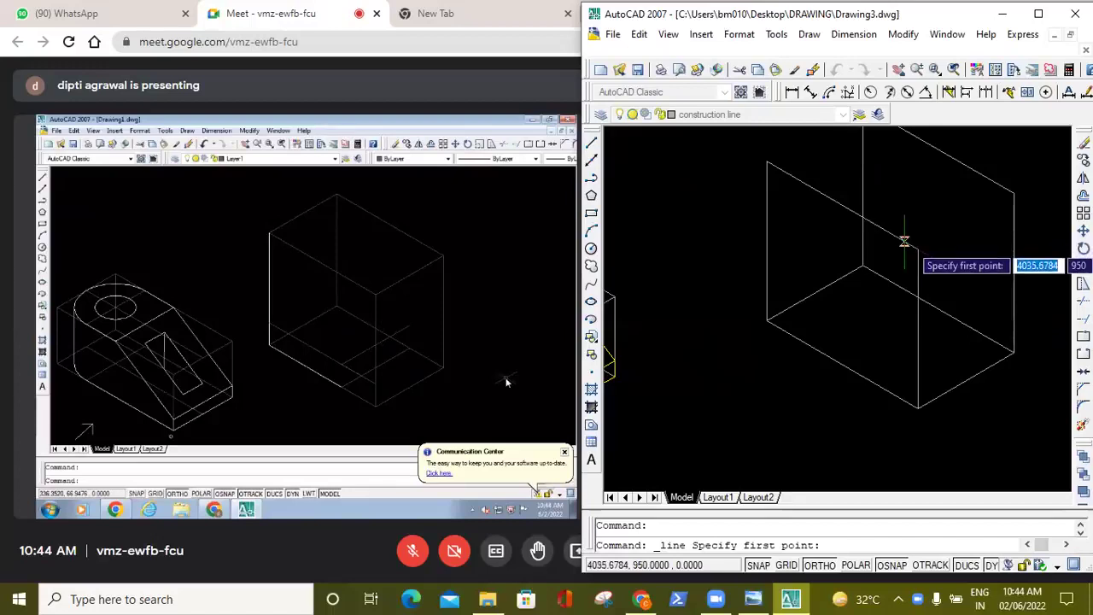
pyautogui.click(916, 249)
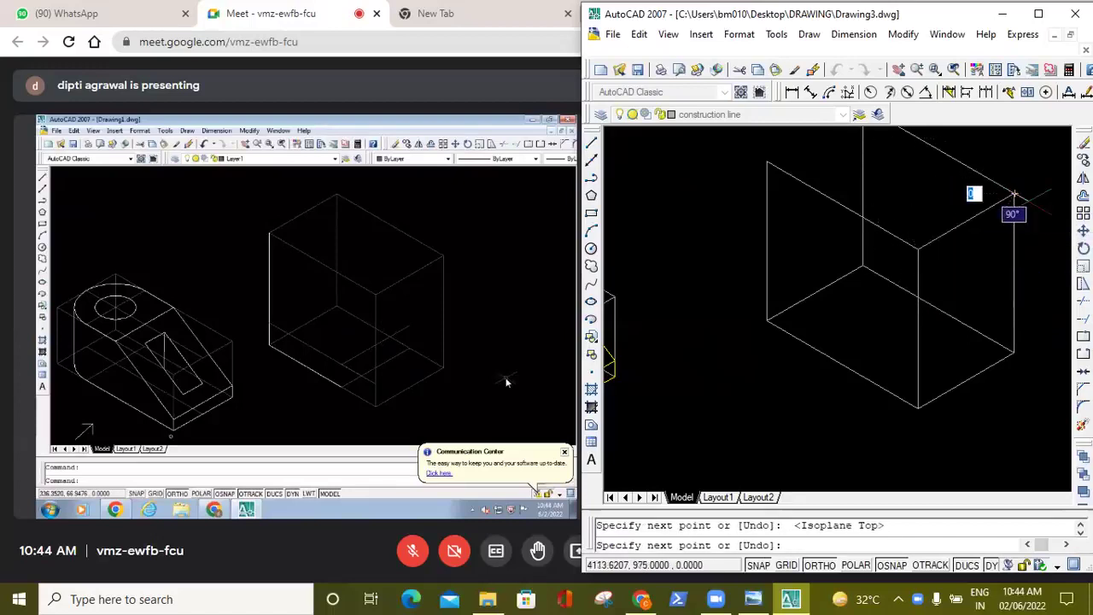
pyautogui.scroll(-2, 1015, 195)
pyautogui.press('Escape')
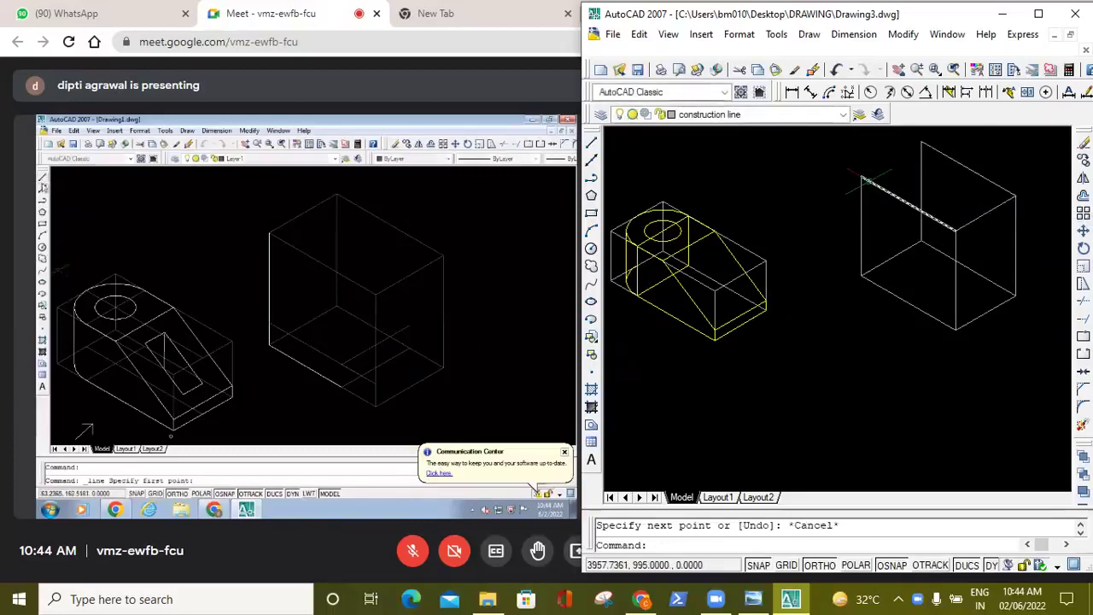
pyautogui.press('Return')
pyautogui.click(862, 178)
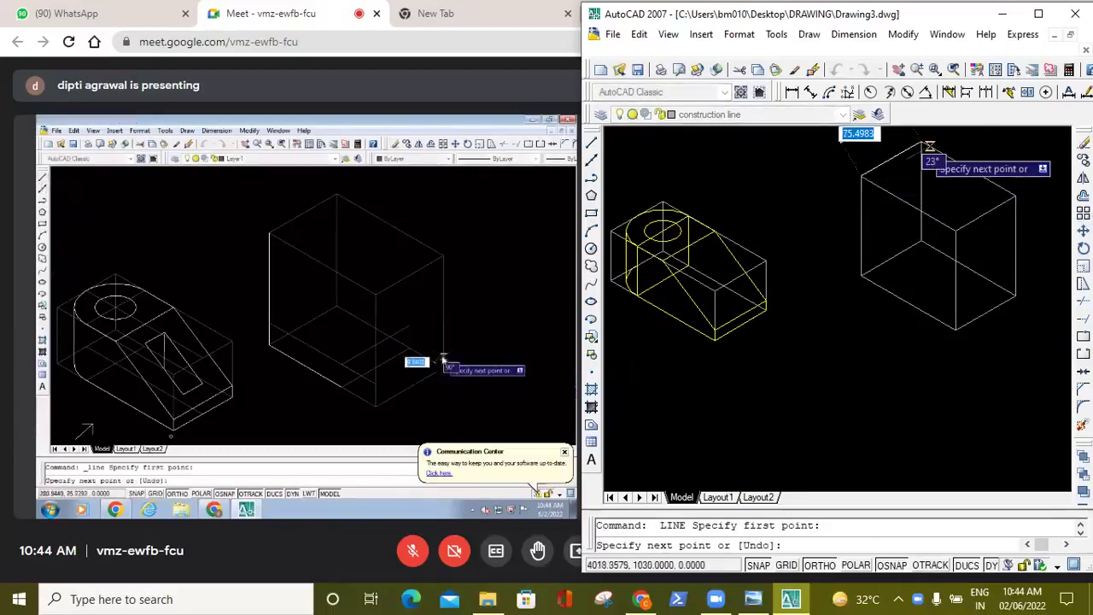
pyautogui.click(922, 145)
pyautogui.press('Escape')
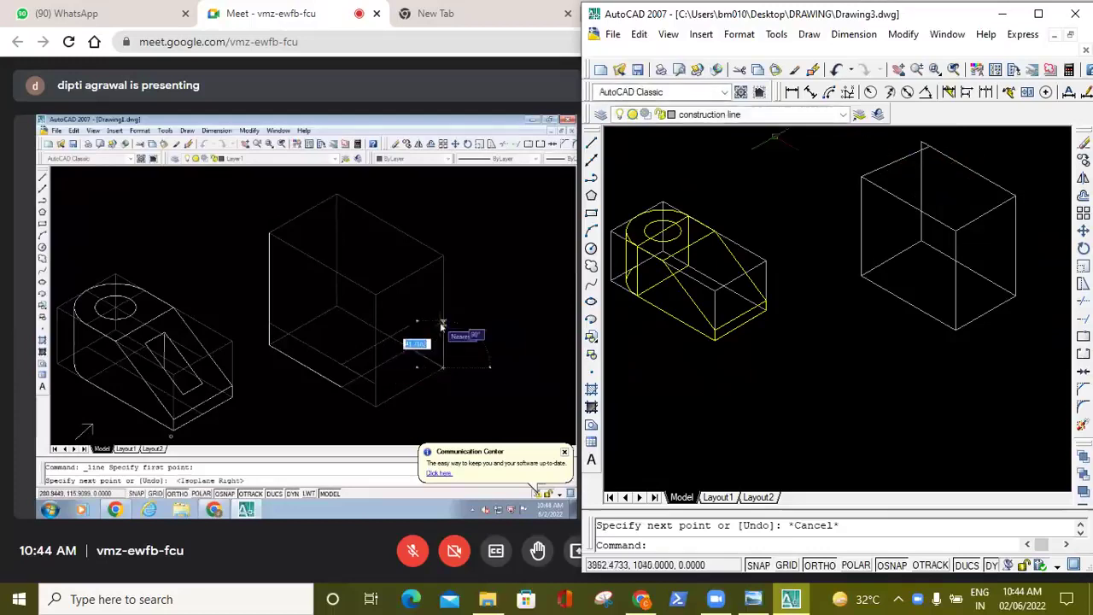
pyautogui.click(837, 69)
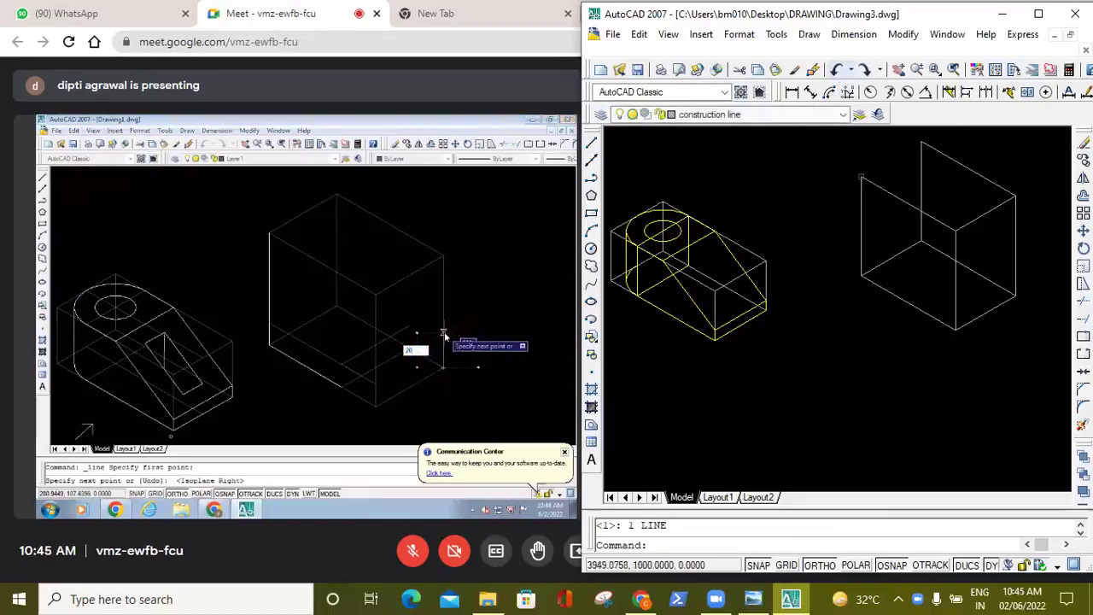
# Draw a 40-unit edge at 30° and delete the unwanted top edge line.
pyautogui.click(593, 144)
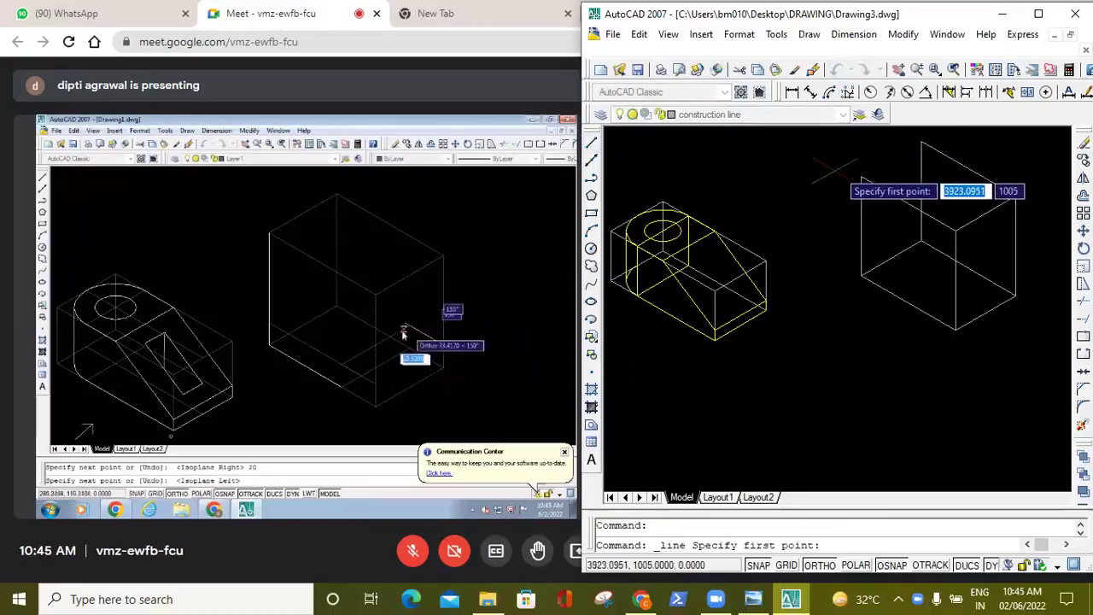
pyautogui.click(862, 178)
pyautogui.write('40')
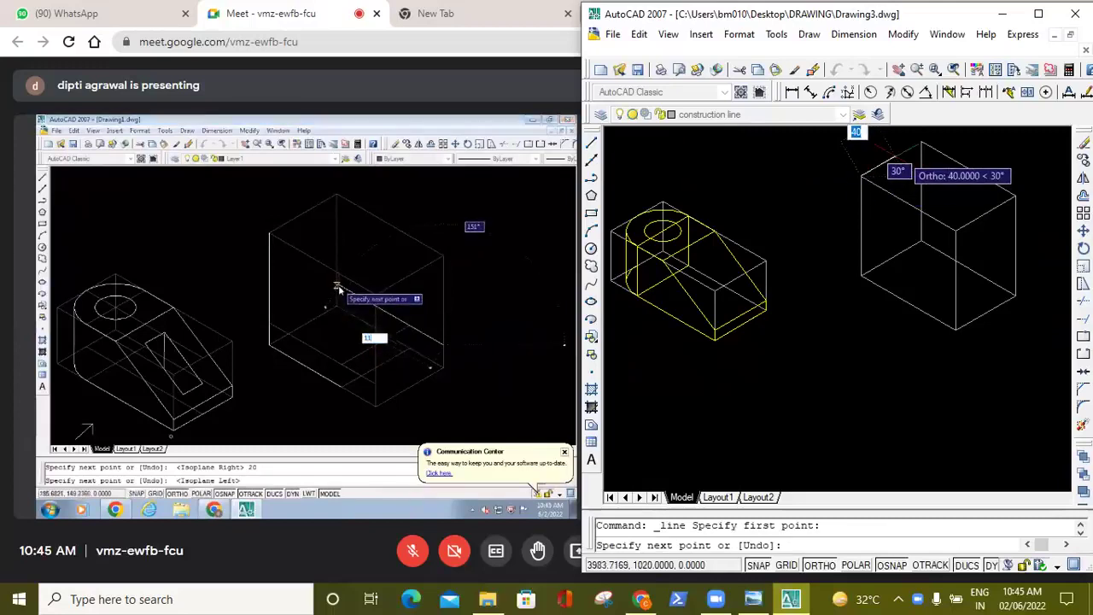
pyautogui.press('Return')
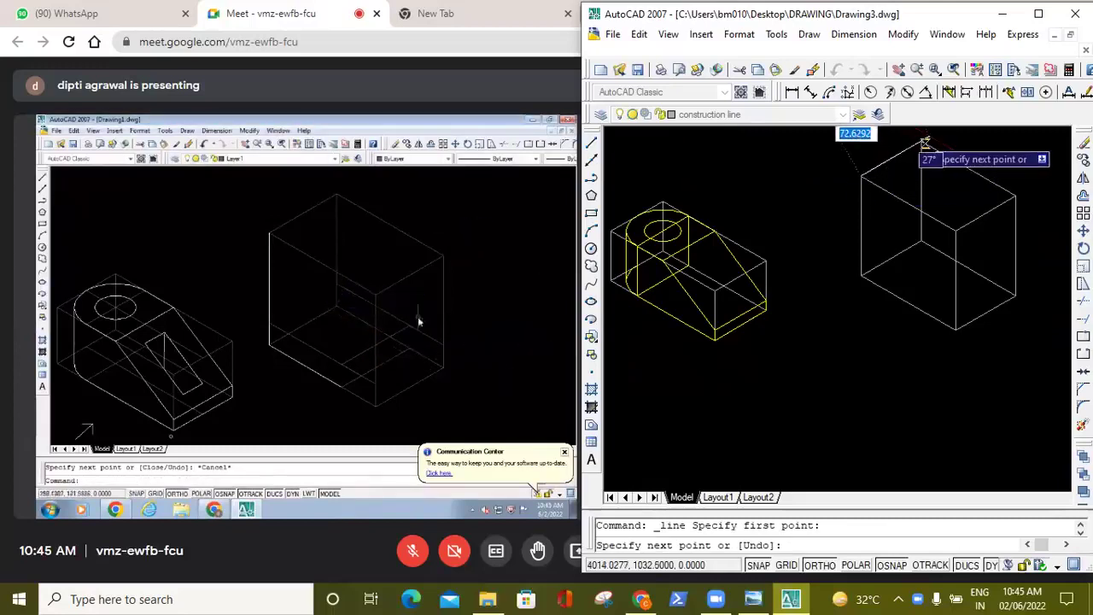
pyautogui.press('Escape')
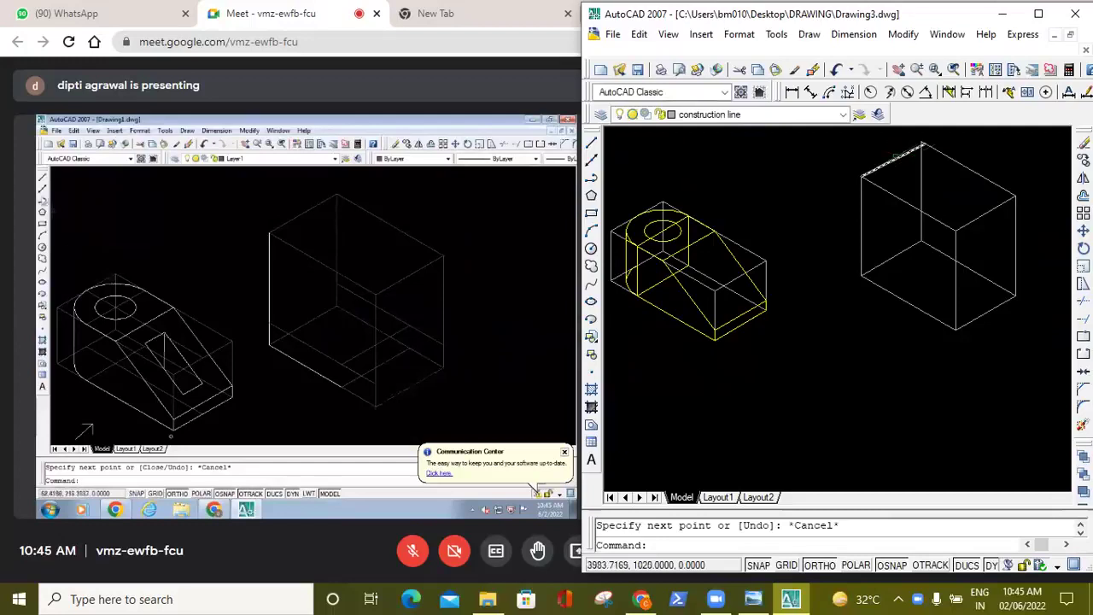
pyautogui.click(892, 160)
pyautogui.press('Delete')
pyautogui.scroll(2, 1033, 152)
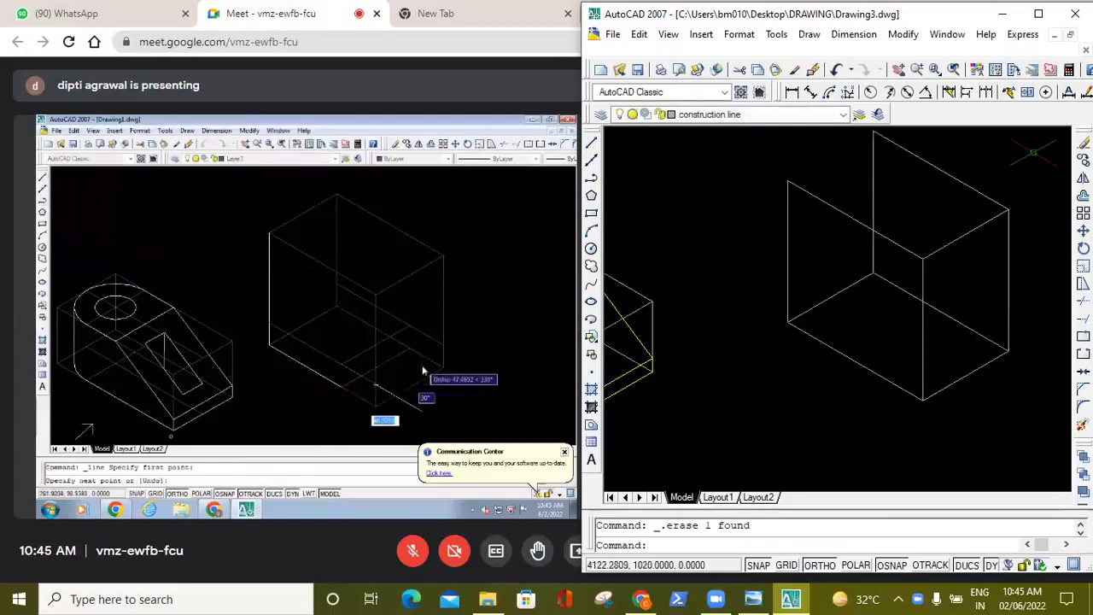
pyautogui.scroll(-1, 1037, 167)
pyautogui.click(1043, 181)
pyautogui.moveTo(1043, 181); pyautogui.dragTo(1009, 181, button='middle')
pyautogui.click(999, 149)
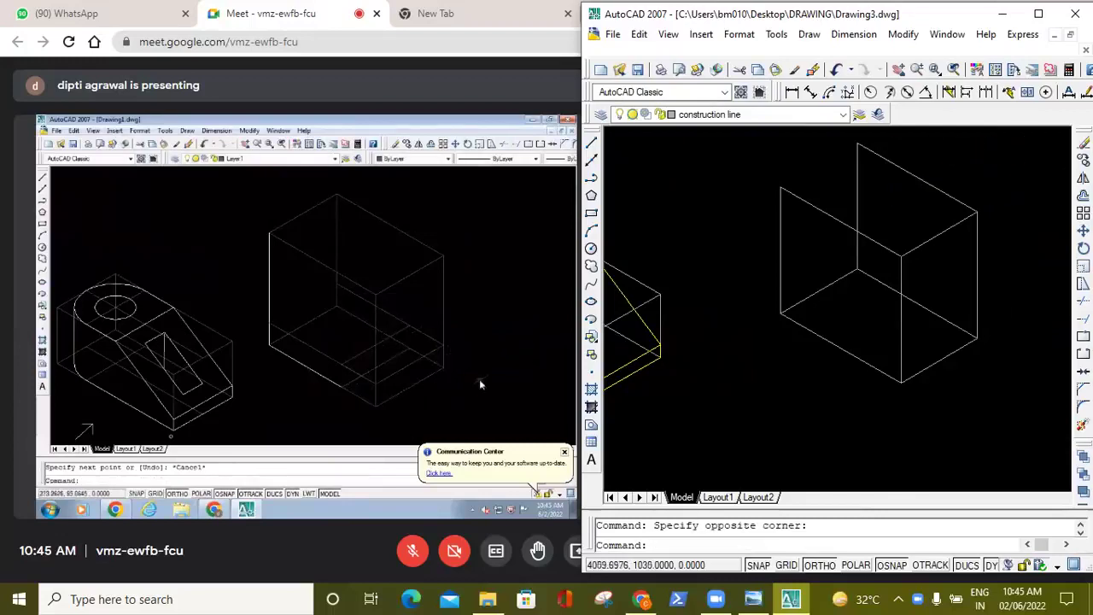
# With Ortho off, join the left face's top corner to the box's top corner.
pyautogui.click(591, 143)
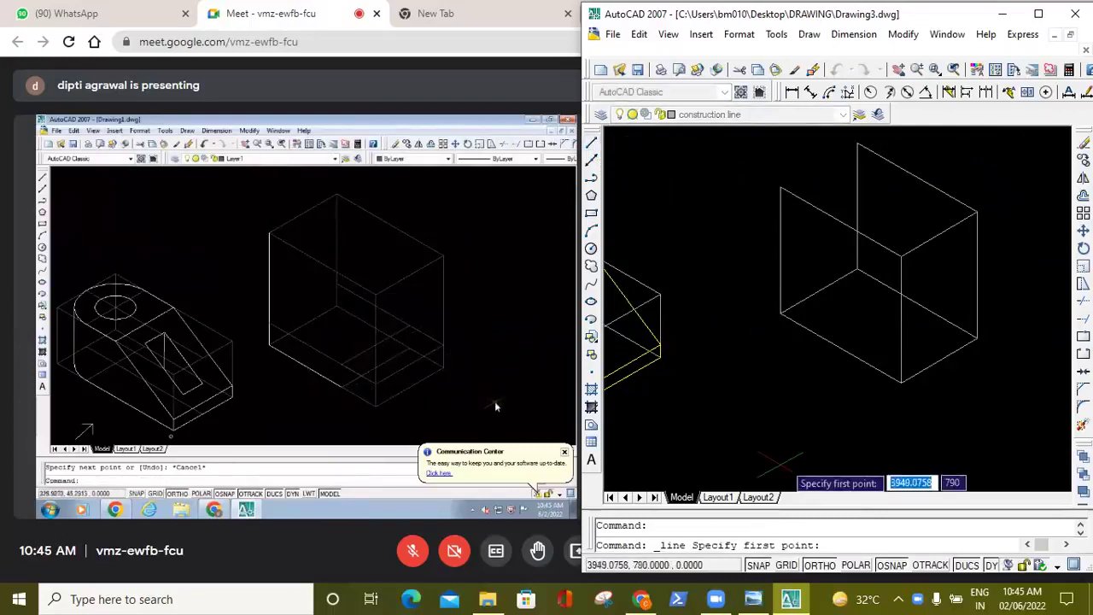
pyautogui.click(817, 564)
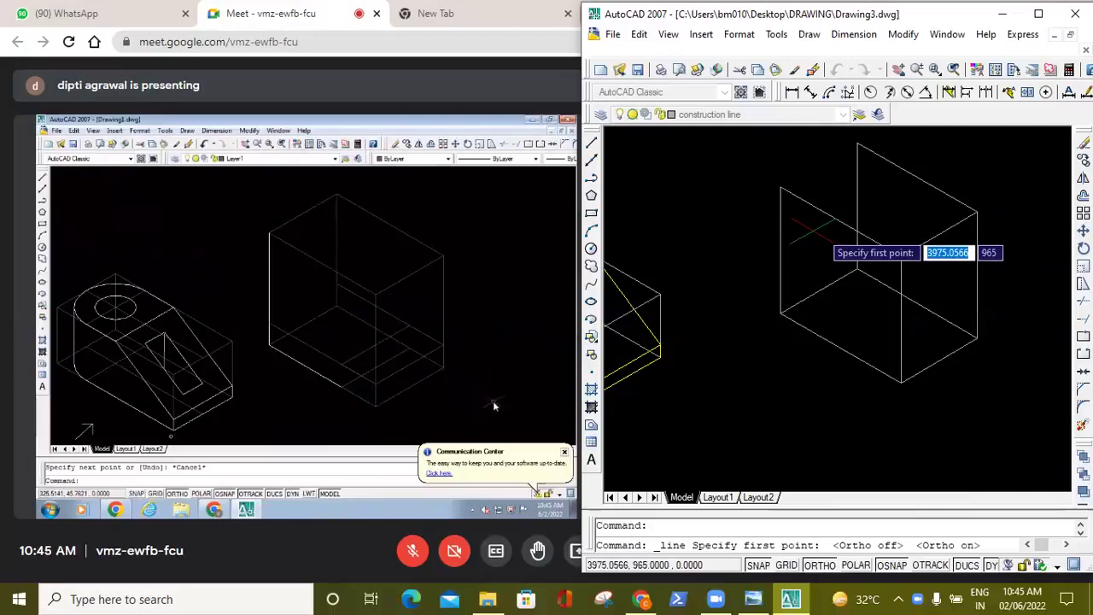
pyautogui.click(781, 186)
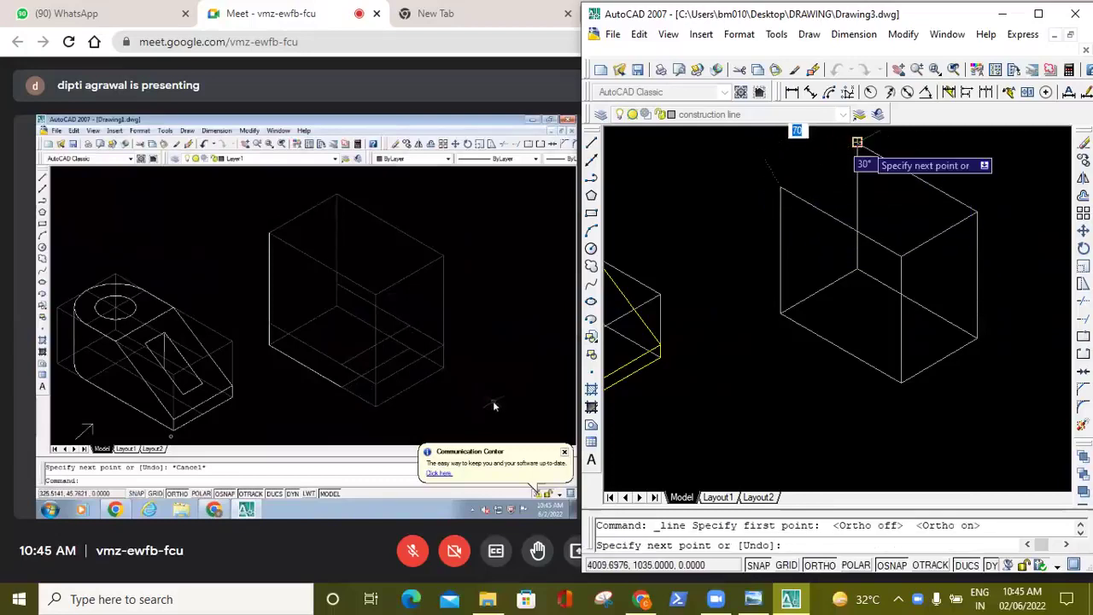
pyautogui.click(858, 143)
pyautogui.press('Escape')
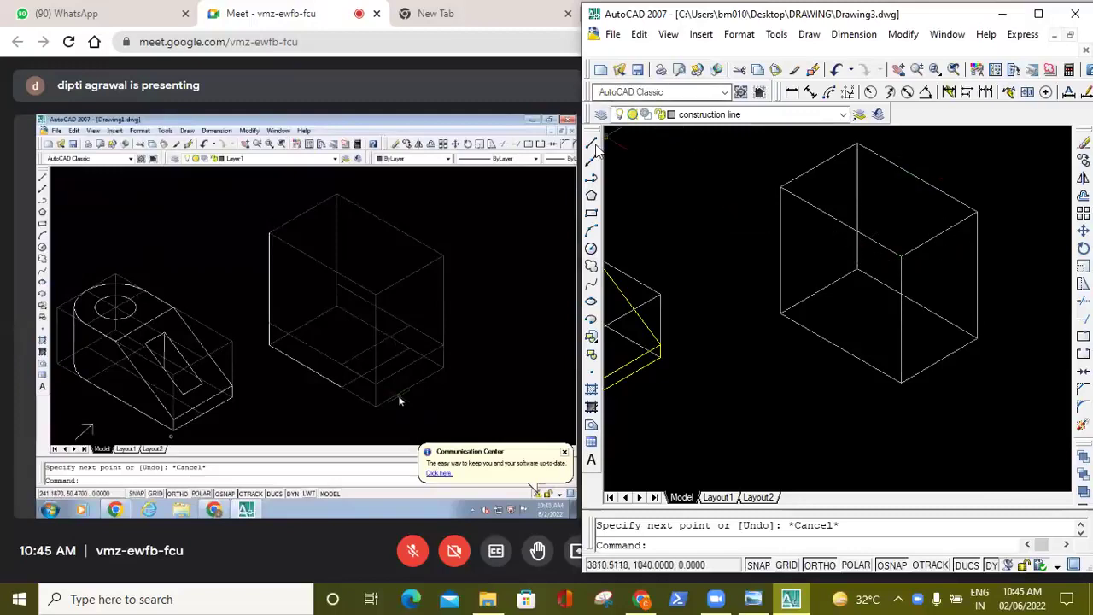
# Make layer 0 the current layer.
pyautogui.click(675, 117)
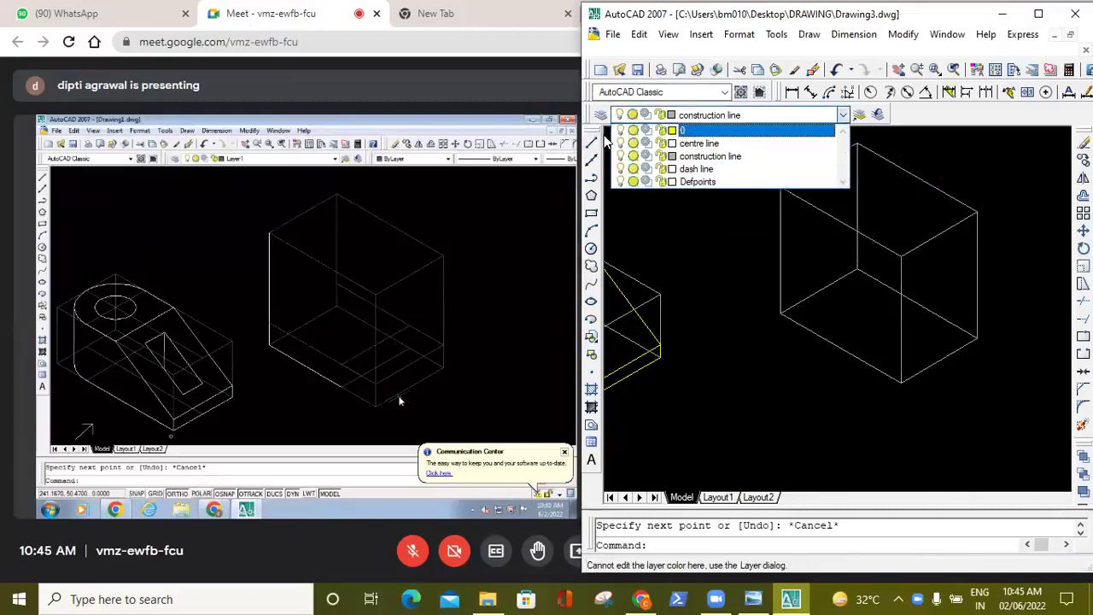
pyautogui.click(607, 143)
pyautogui.click(721, 119)
pyautogui.click(695, 129)
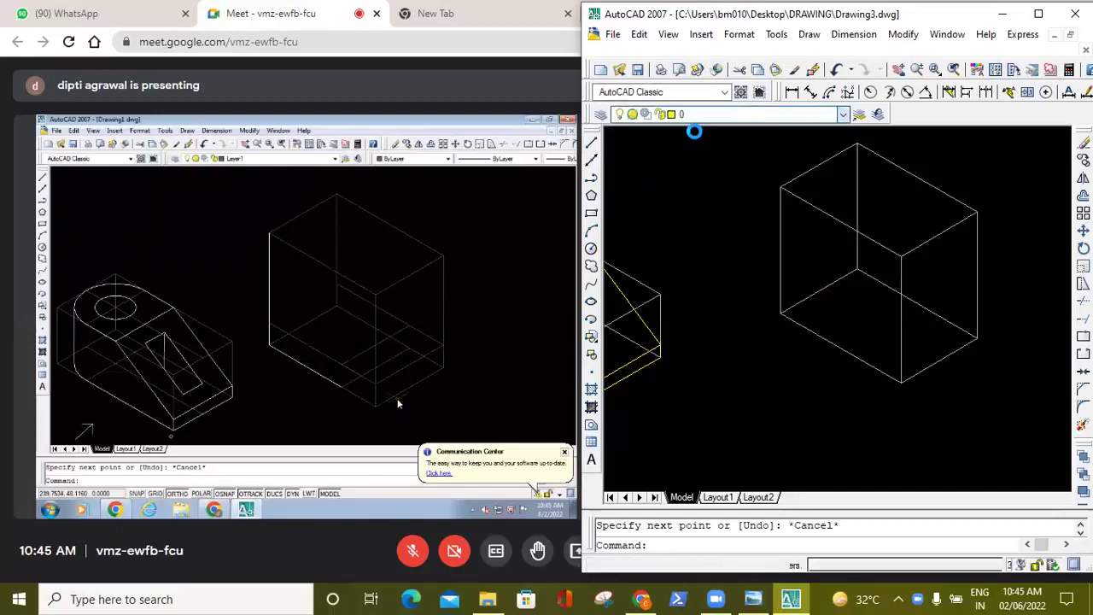
# Draw 10- and 11-unit lines from the bottom vertex, then select the stray lower-left line.
pyautogui.click(596, 143)
pyautogui.click(900, 381)
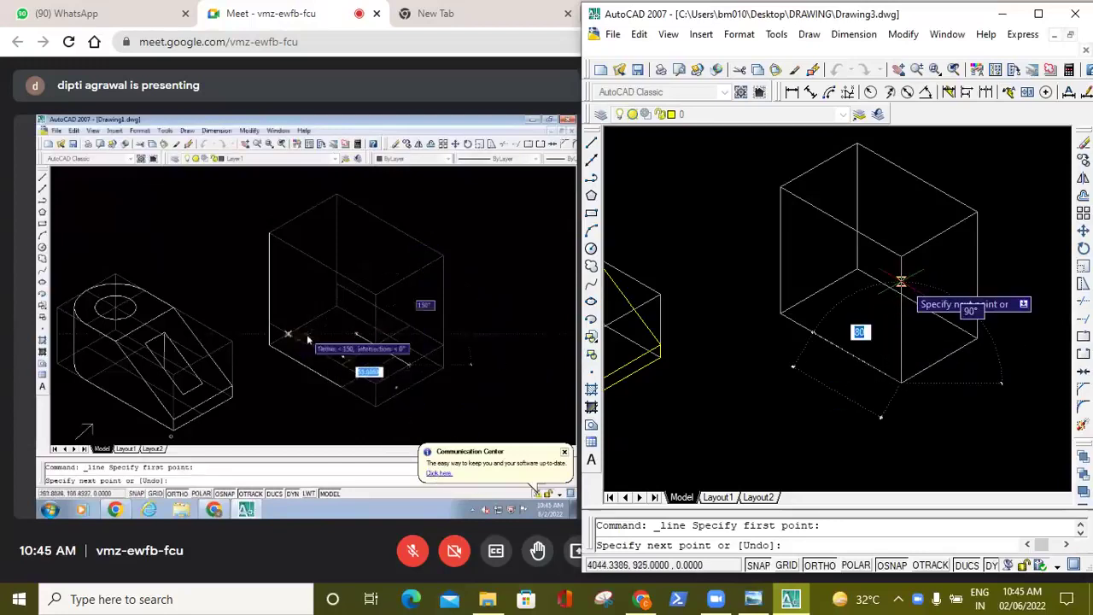
pyautogui.press('F5')
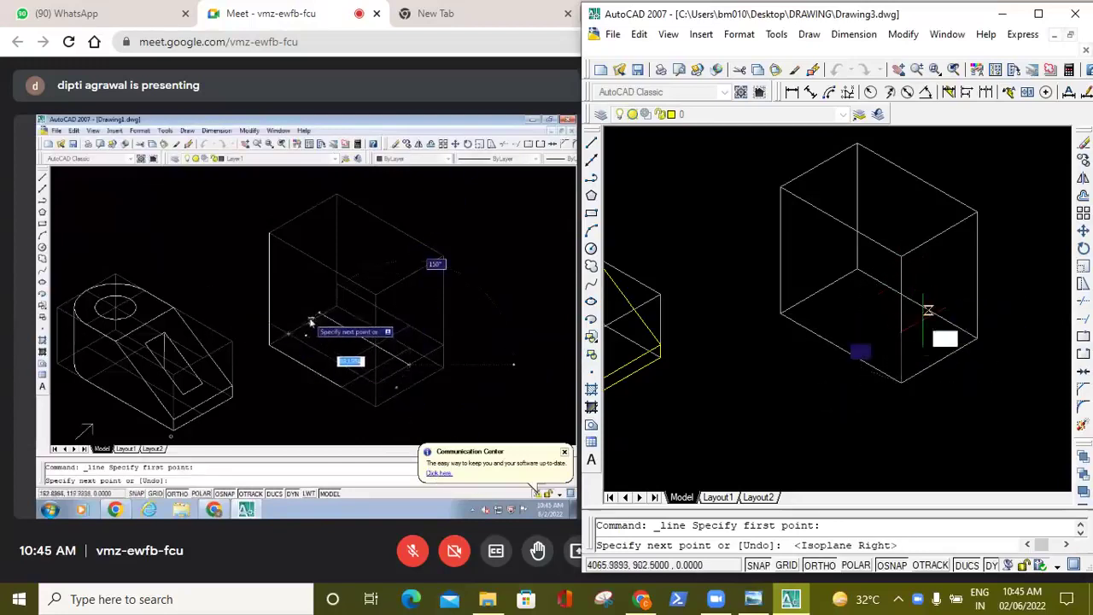
pyautogui.write('1')
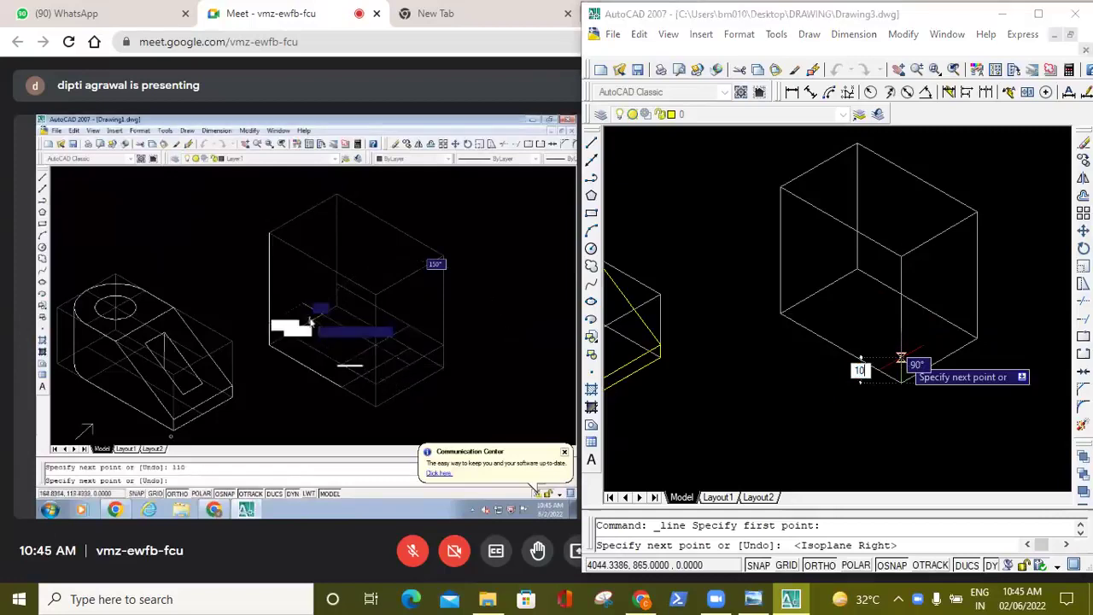
pyautogui.write('0')
pyautogui.press('Return')
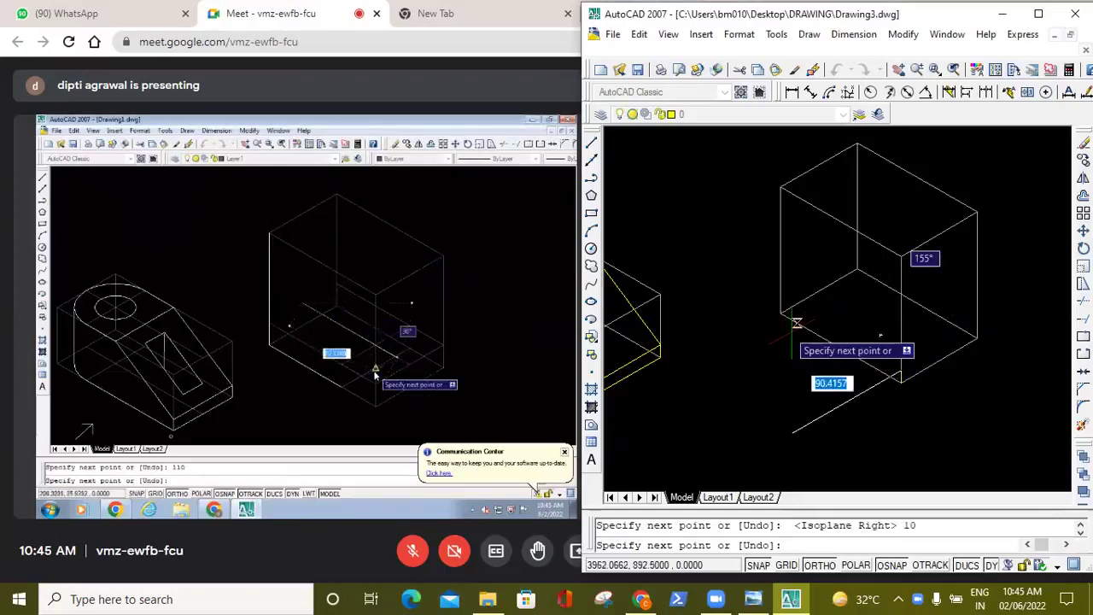
pyautogui.press('F5')
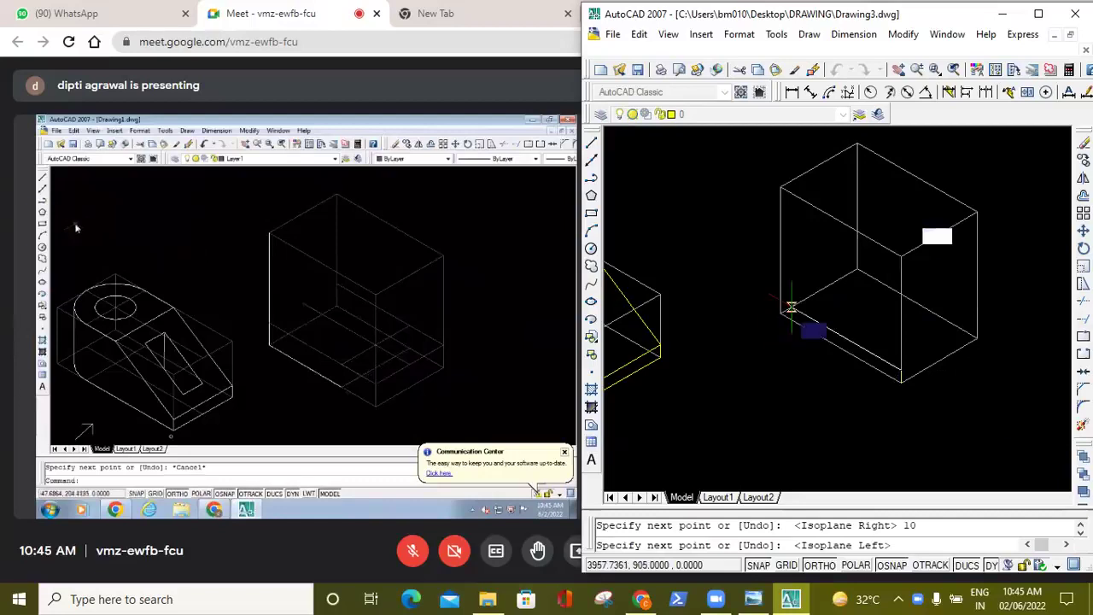
pyautogui.write('11')
pyautogui.press('Return')
pyautogui.press('Escape')
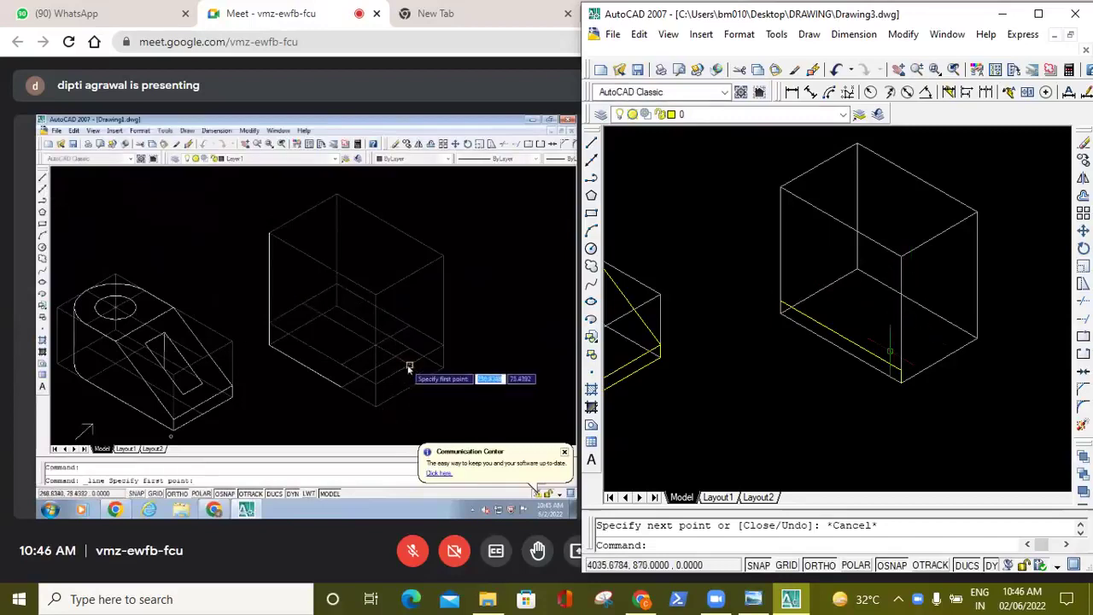
pyautogui.click(879, 357)
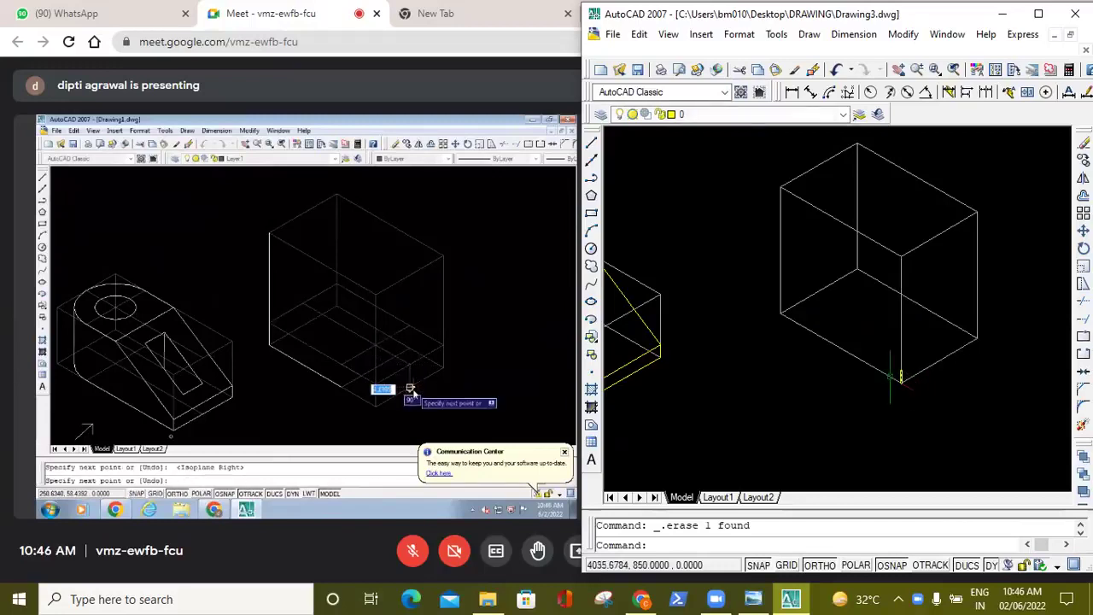
pyautogui.click(911, 376)
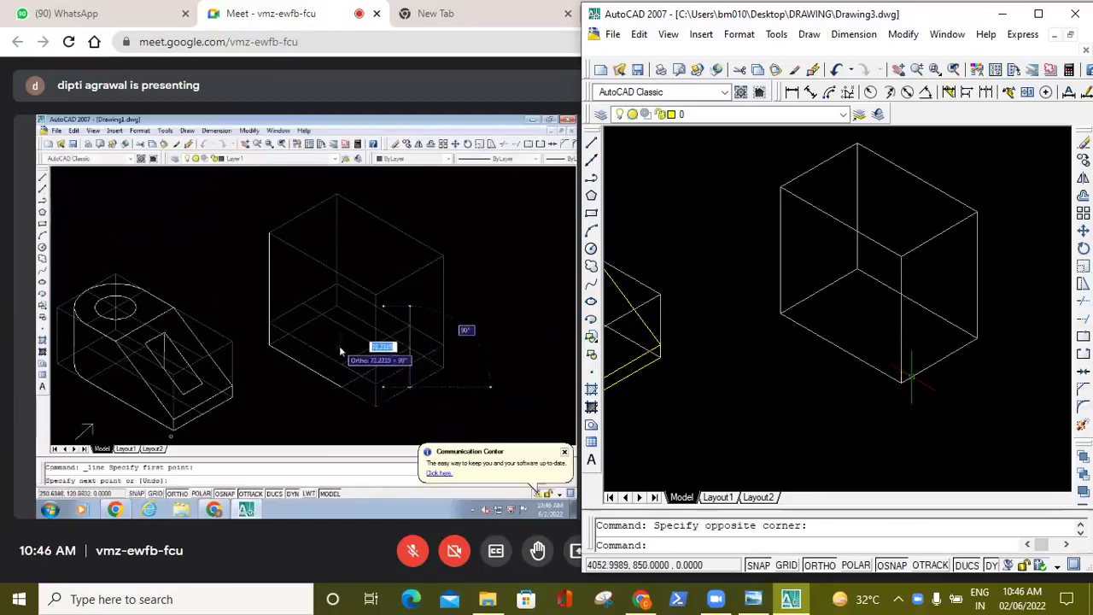
# From the box's bottom corner, draw a 20-unit segment followed by a 110-unit segment.
pyautogui.click(891, 382)
pyautogui.scroll(3, 891, 381)
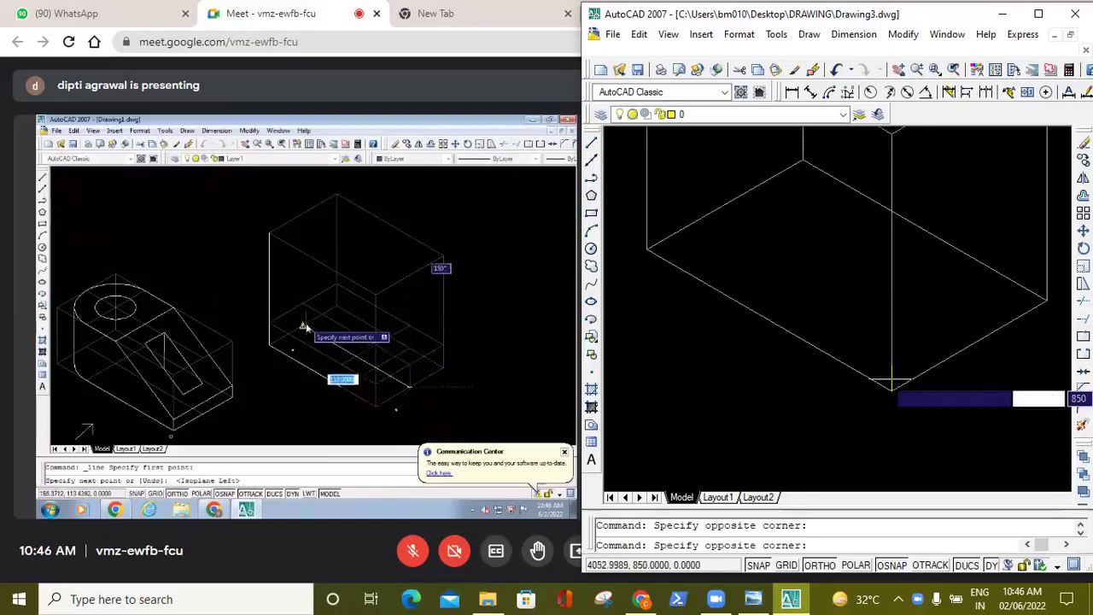
pyautogui.click(898, 383)
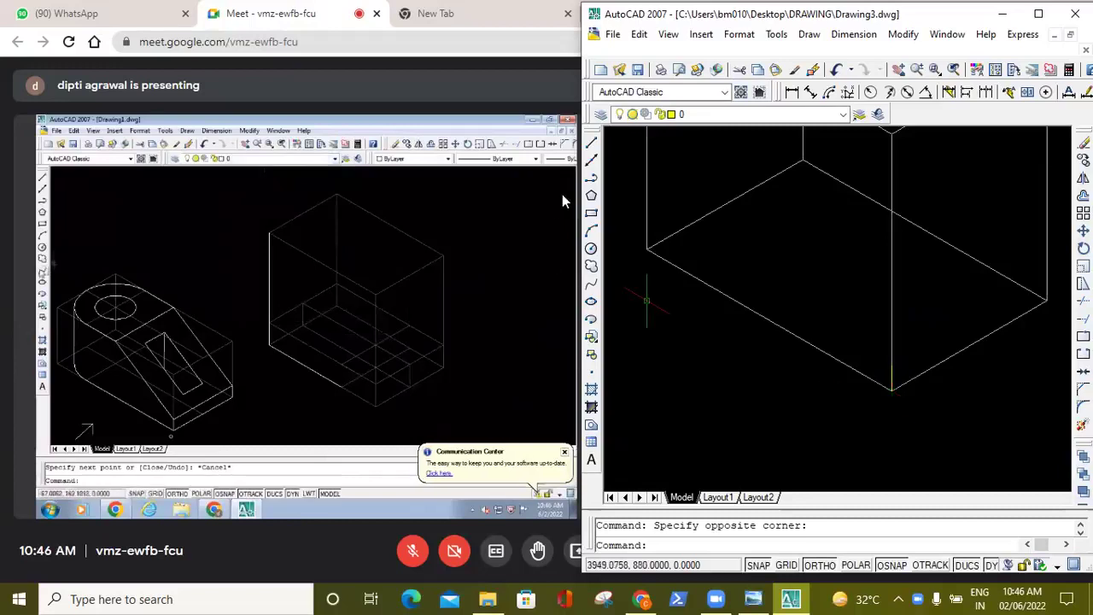
pyautogui.click(591, 142)
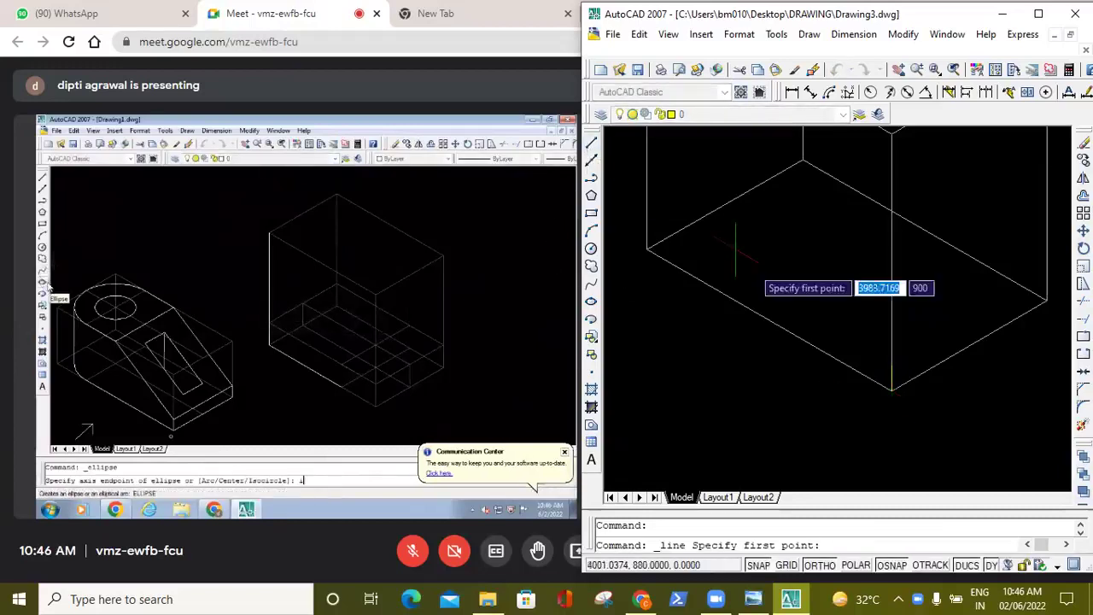
pyautogui.click(892, 390)
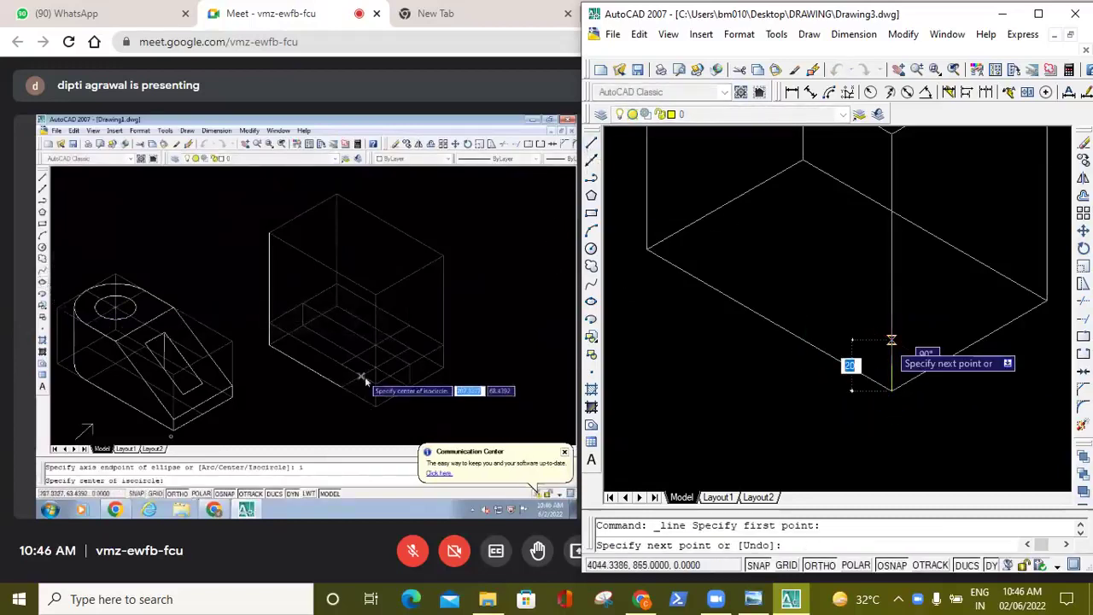
pyautogui.press('Return')
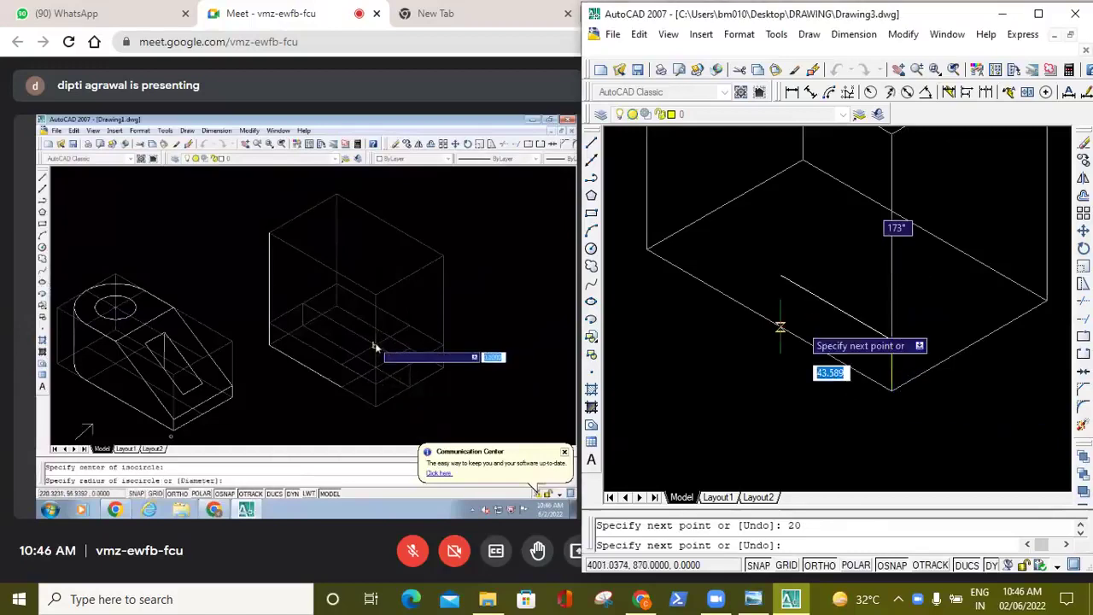
pyautogui.write('11')
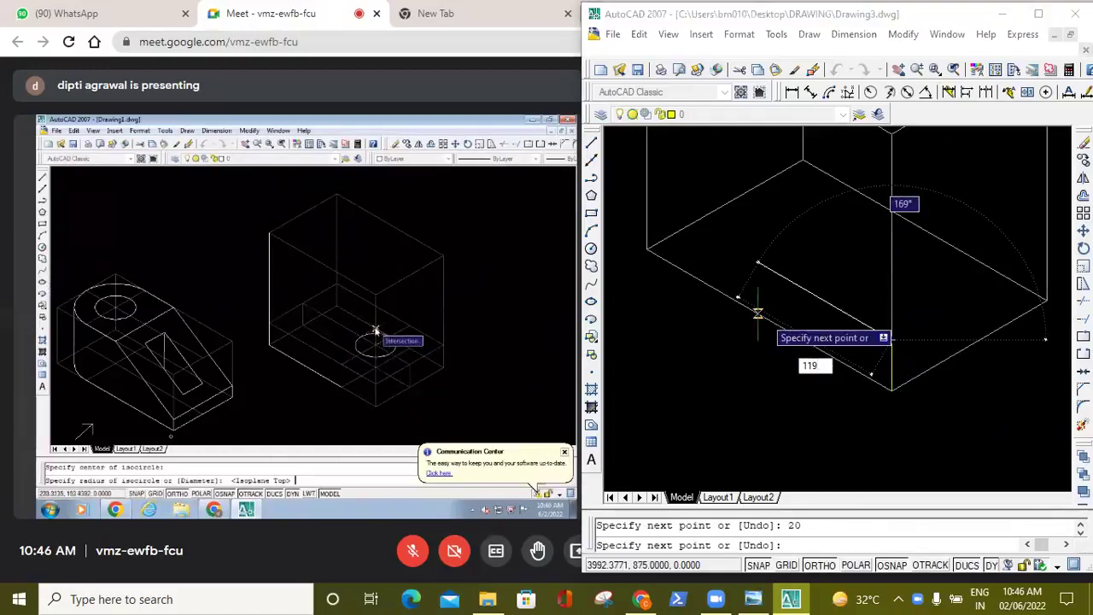
pyautogui.write('0')
pyautogui.press('Return')
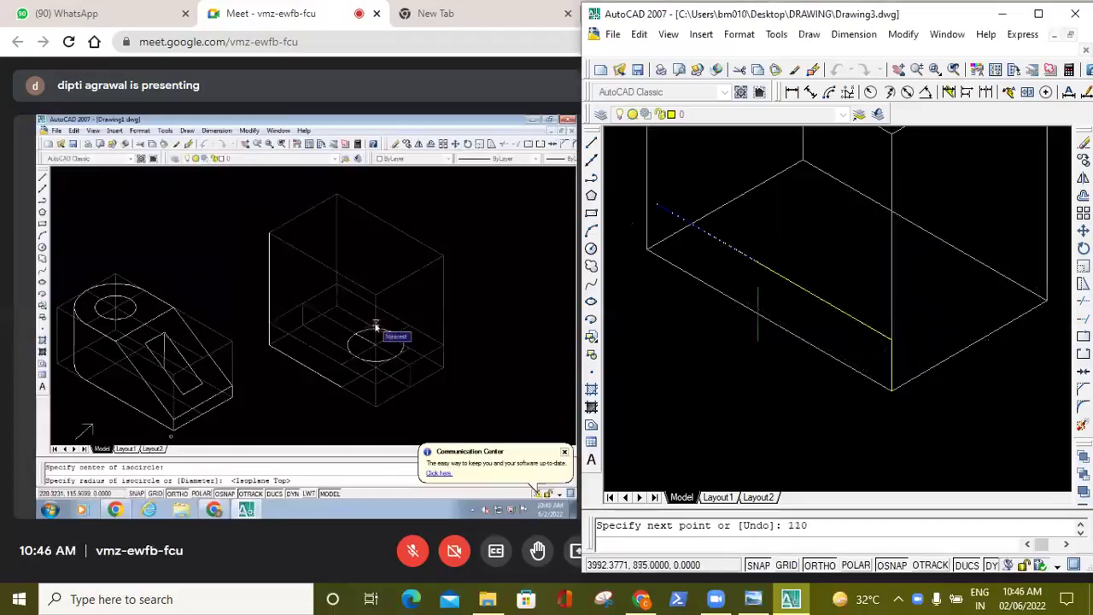
pyautogui.press('Escape')
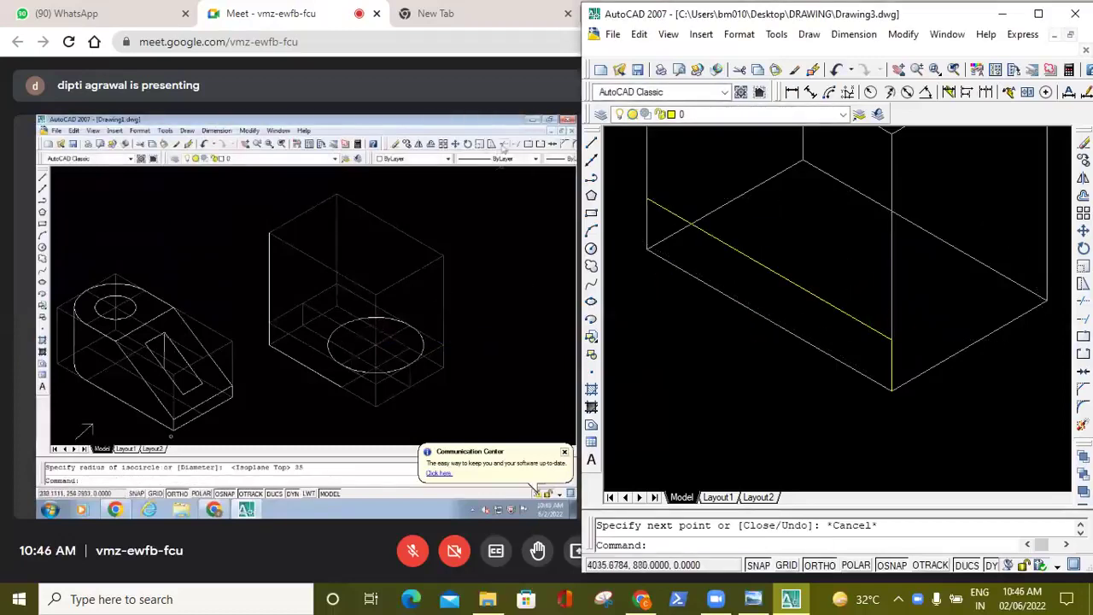
# On the top isoplane, draw a 70-unit line from the edge's endpoint.
pyautogui.press('Return')
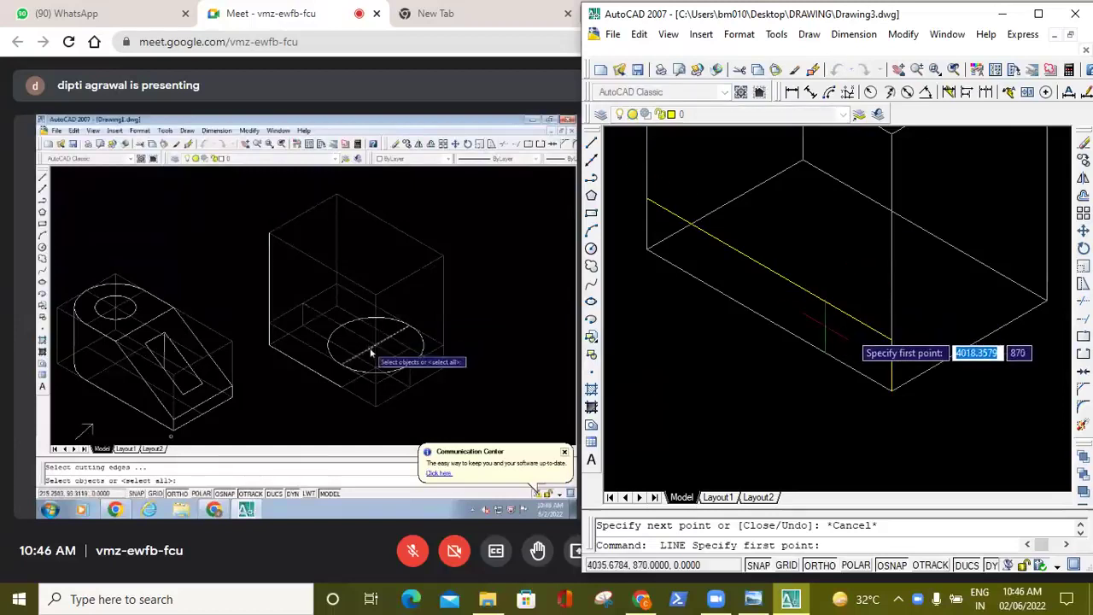
pyautogui.click(892, 339)
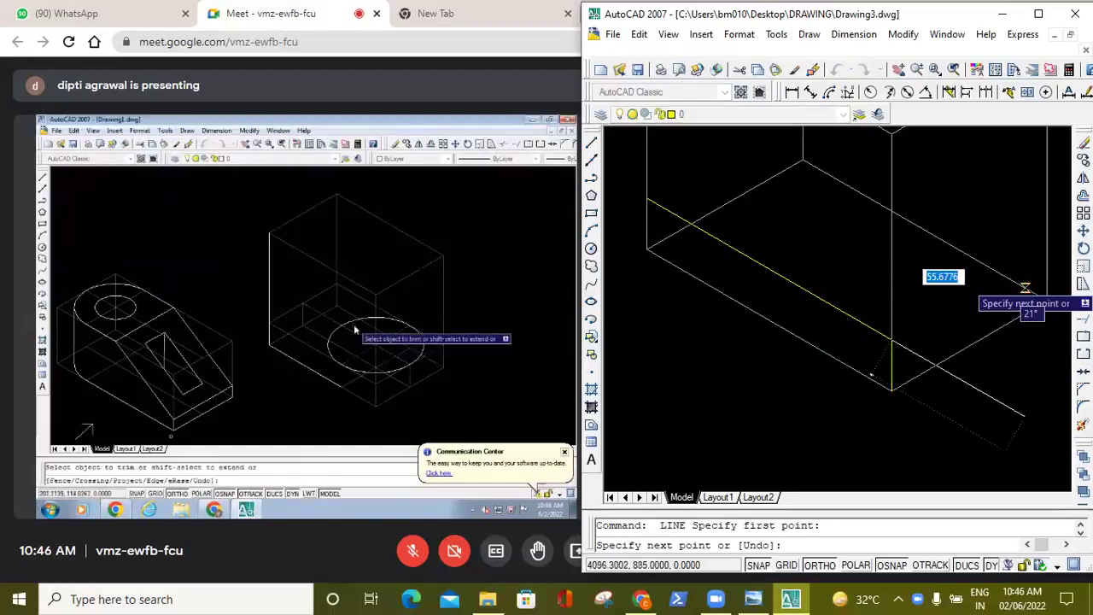
pyautogui.press('F5')
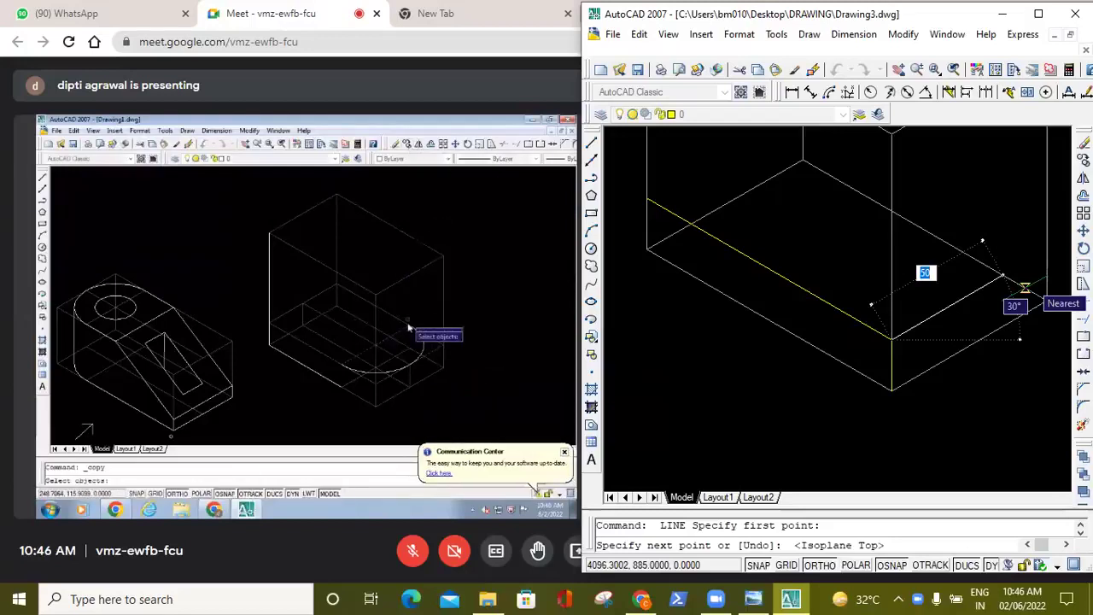
pyautogui.write('70')
pyautogui.press('Return')
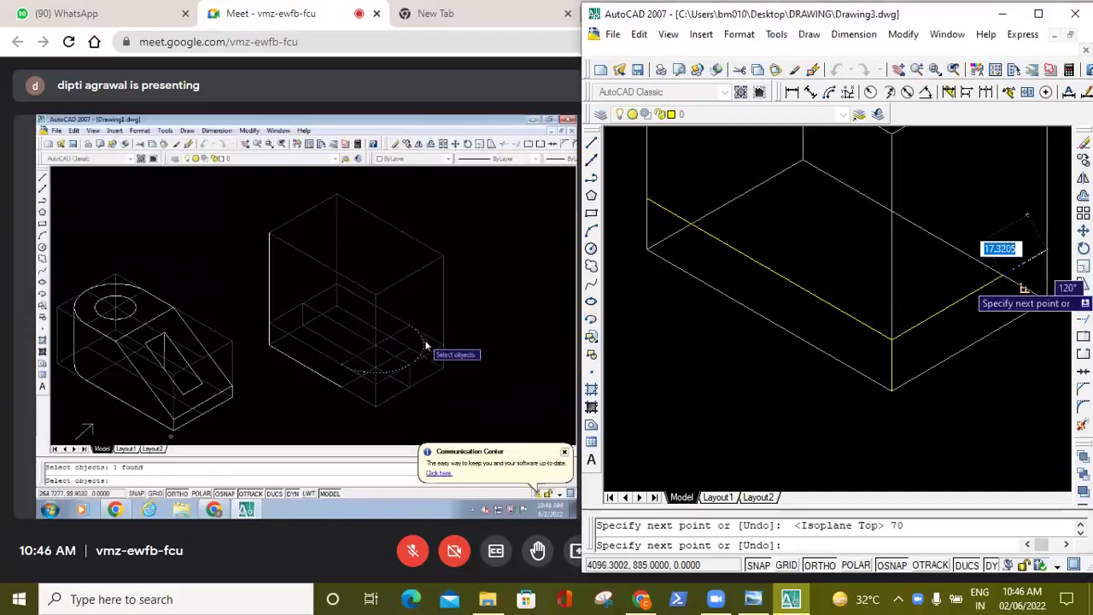
pyautogui.press('Escape')
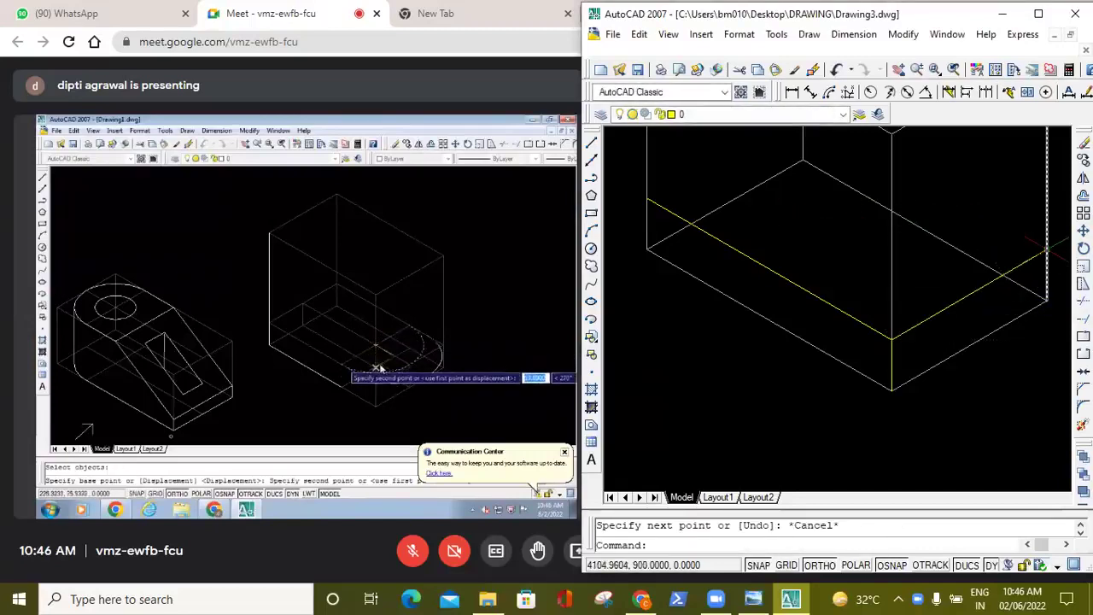
# Draw a 110-unit line from the box's right corner.
pyautogui.press('l')
pyautogui.press('Return')
pyautogui.click(1047, 250)
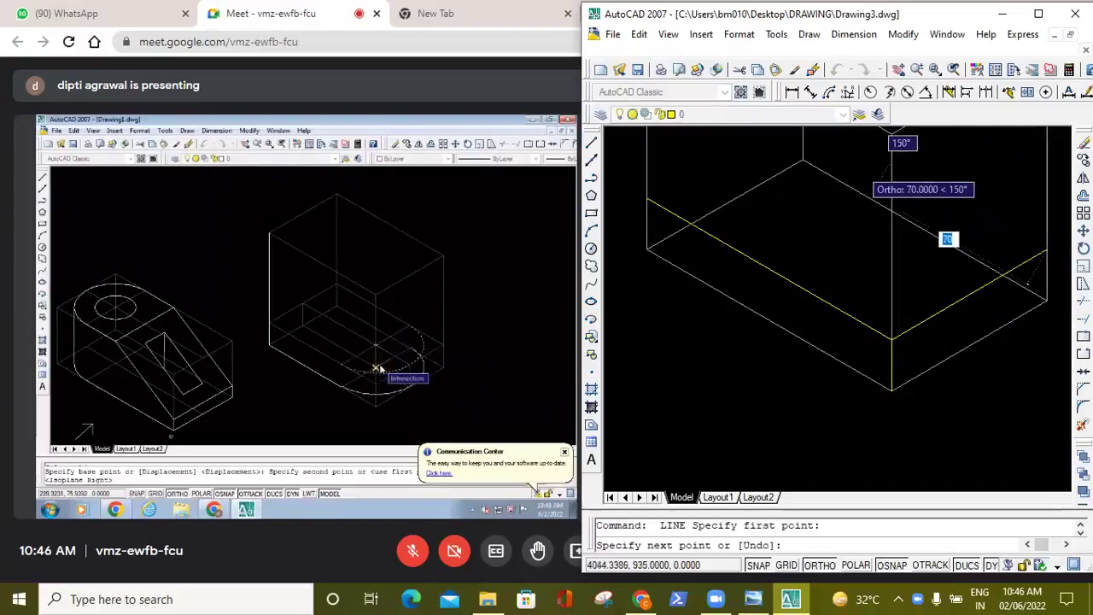
pyautogui.write('11')
pyautogui.press('Return')
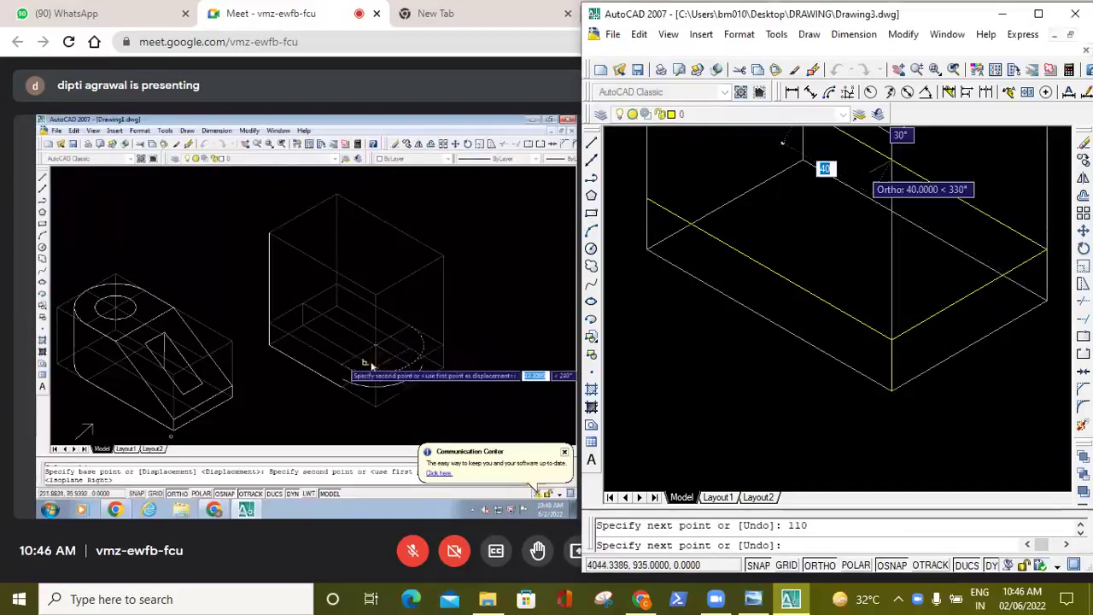
pyautogui.scroll(-2, 854, 179)
pyautogui.press('Escape')
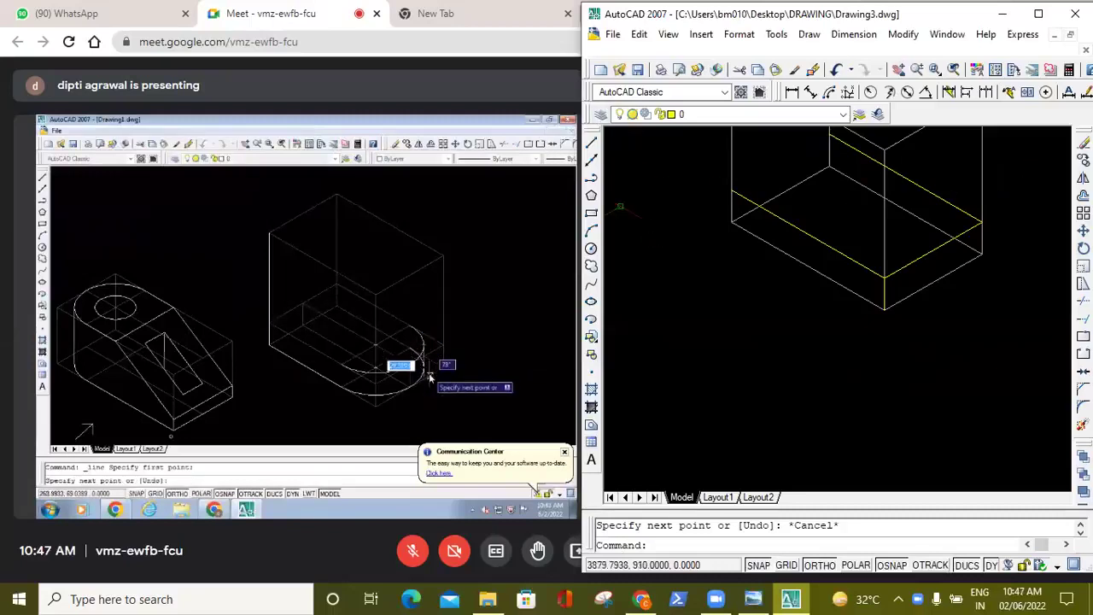
# Draw a 35-unit line with a connecting segment, then undo the diagonal.
pyautogui.click(591, 142)
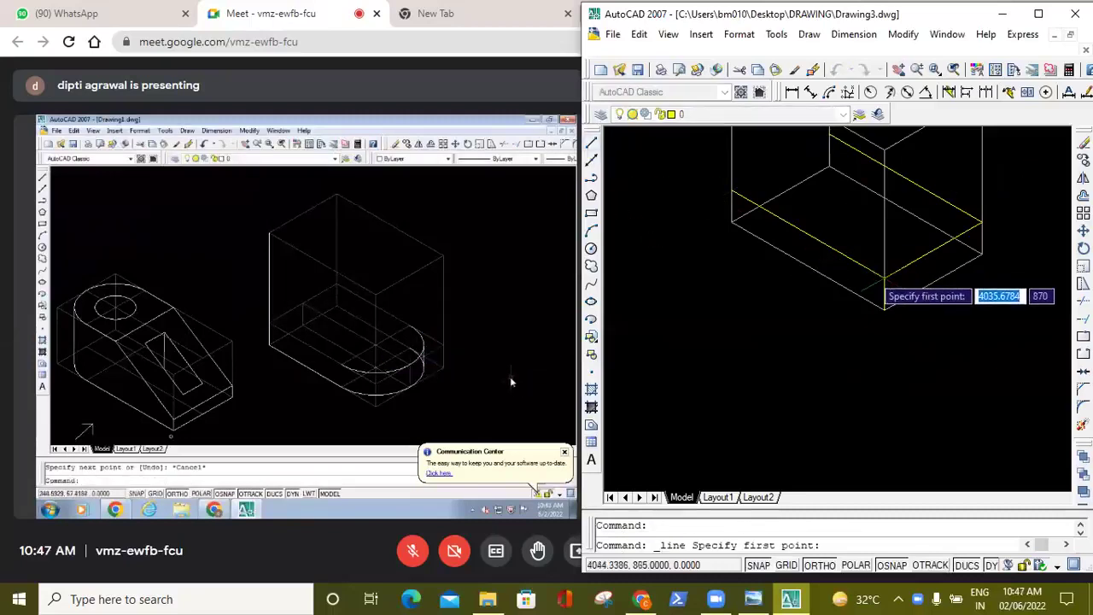
pyautogui.click(884, 276)
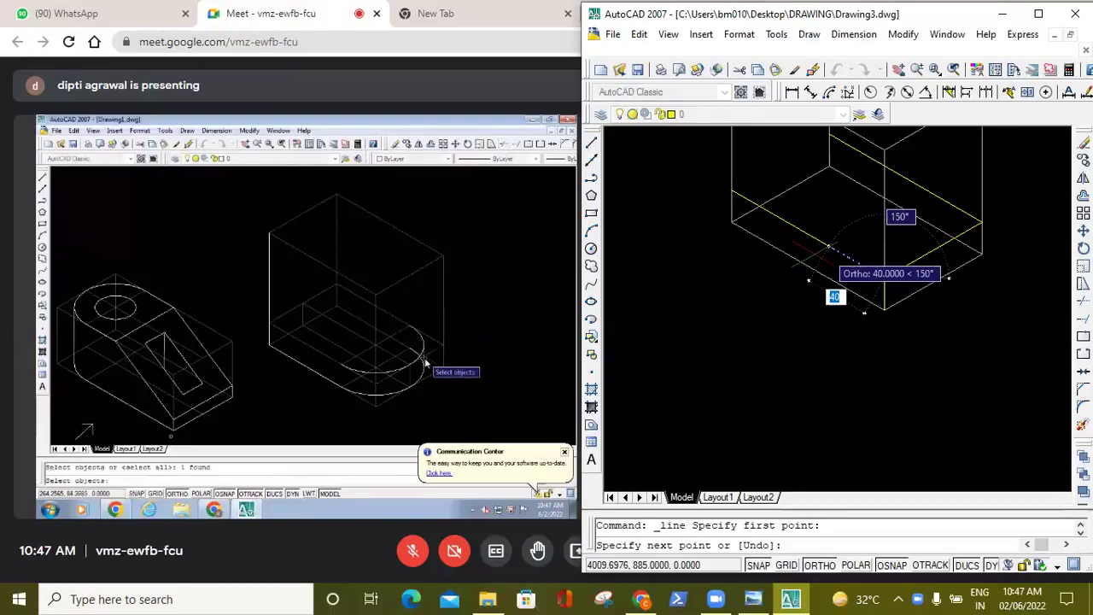
pyautogui.write('35')
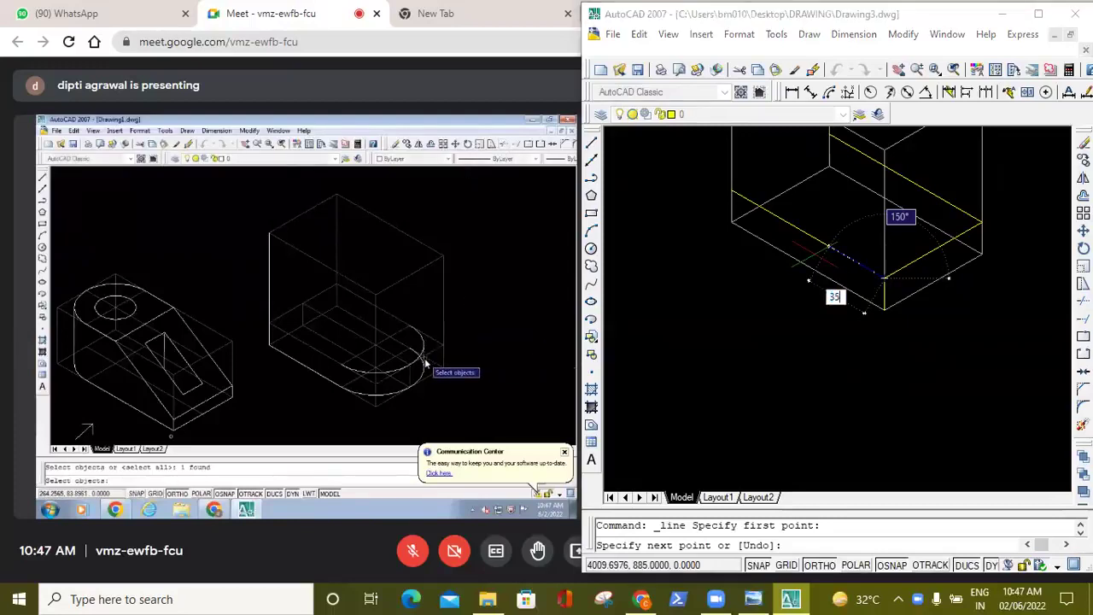
pyautogui.press('Return')
pyautogui.click(905, 176)
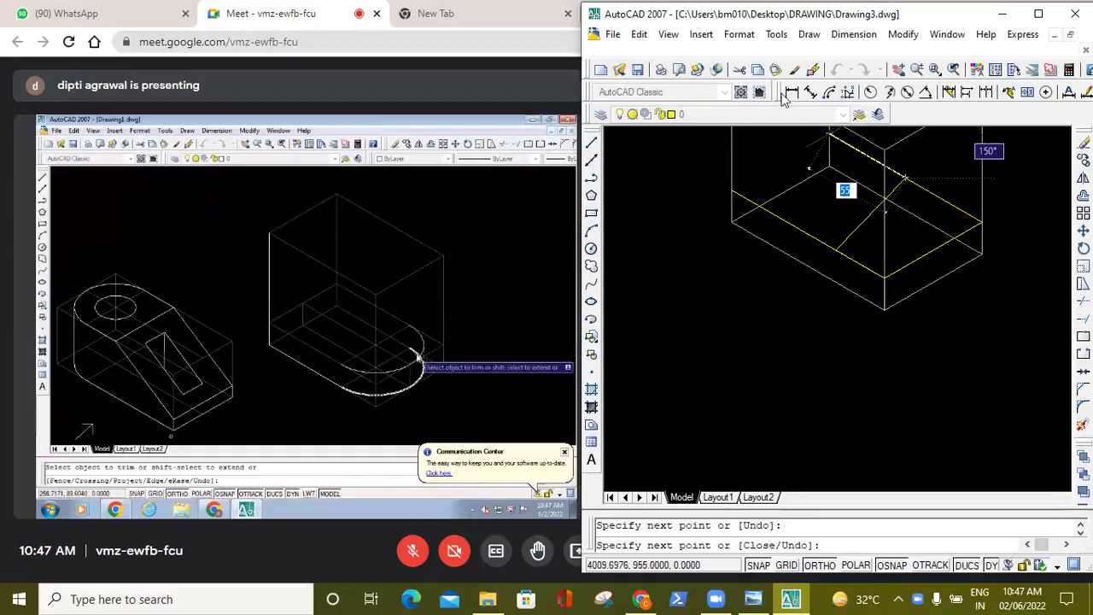
pyautogui.press('Escape')
pyautogui.click(837, 71)
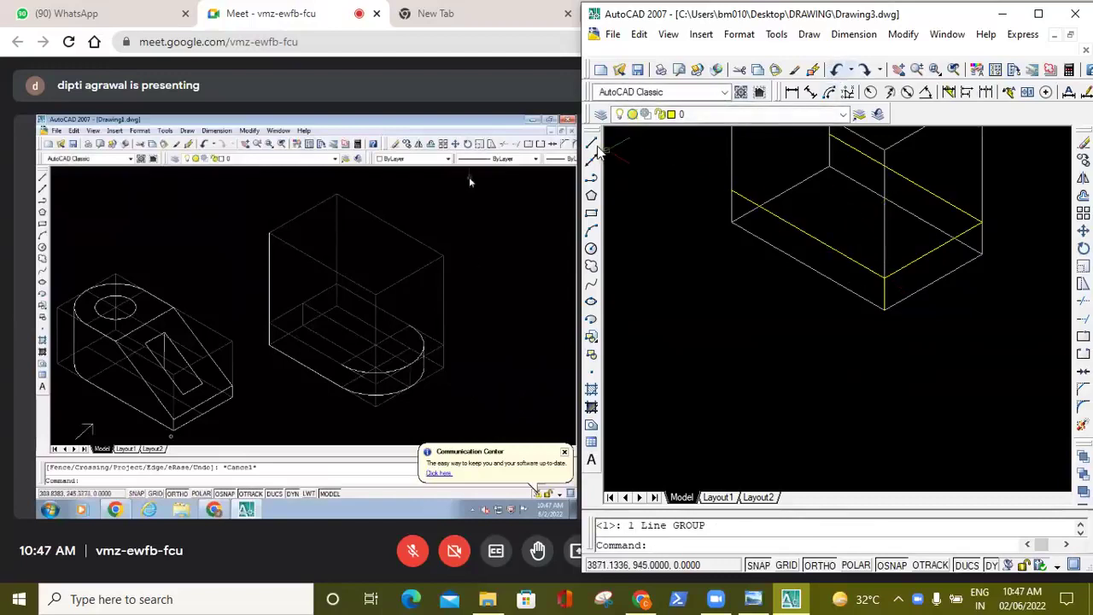
# Redraw the 35-unit line and second segment, then delete the unwanted line.
pyautogui.click(590, 141)
pyautogui.click(884, 279)
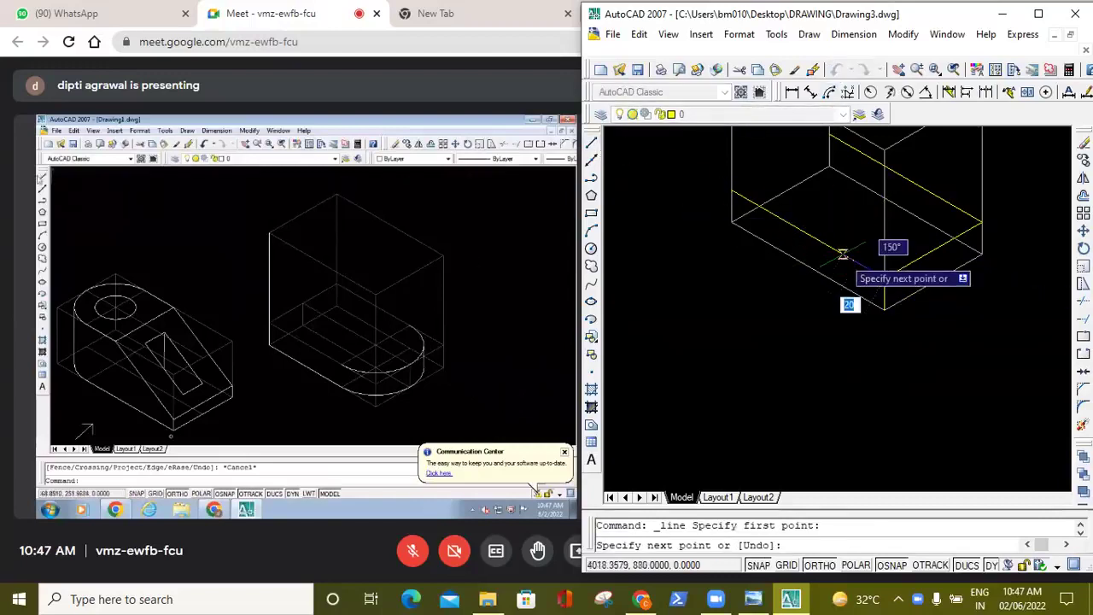
pyautogui.write('35')
pyautogui.press('Return')
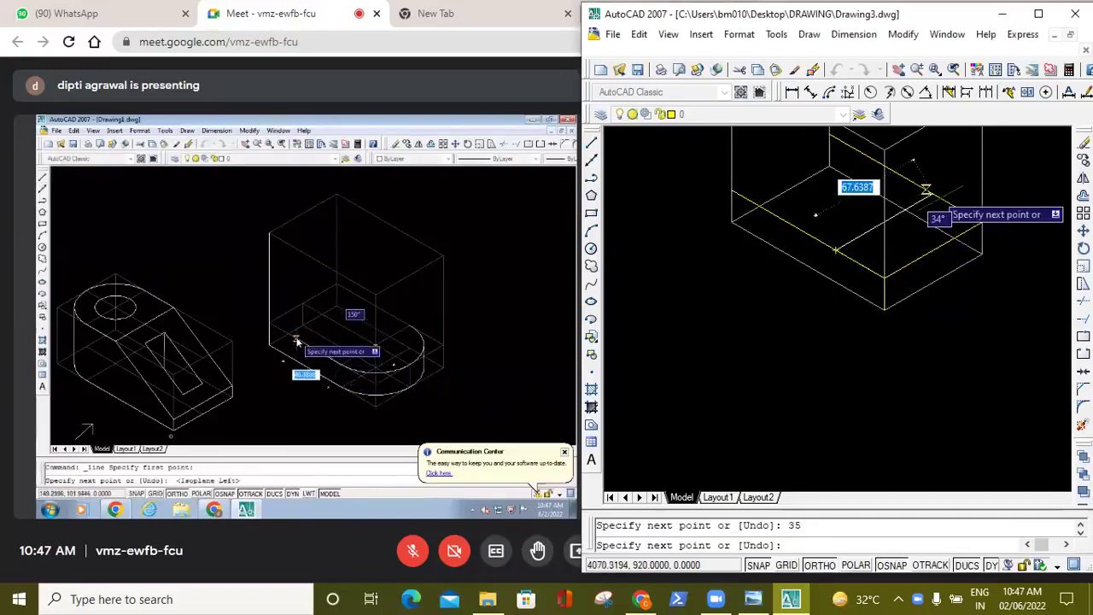
pyautogui.click(937, 196)
pyautogui.press('Escape')
pyautogui.click(926, 204)
pyautogui.press('Delete')
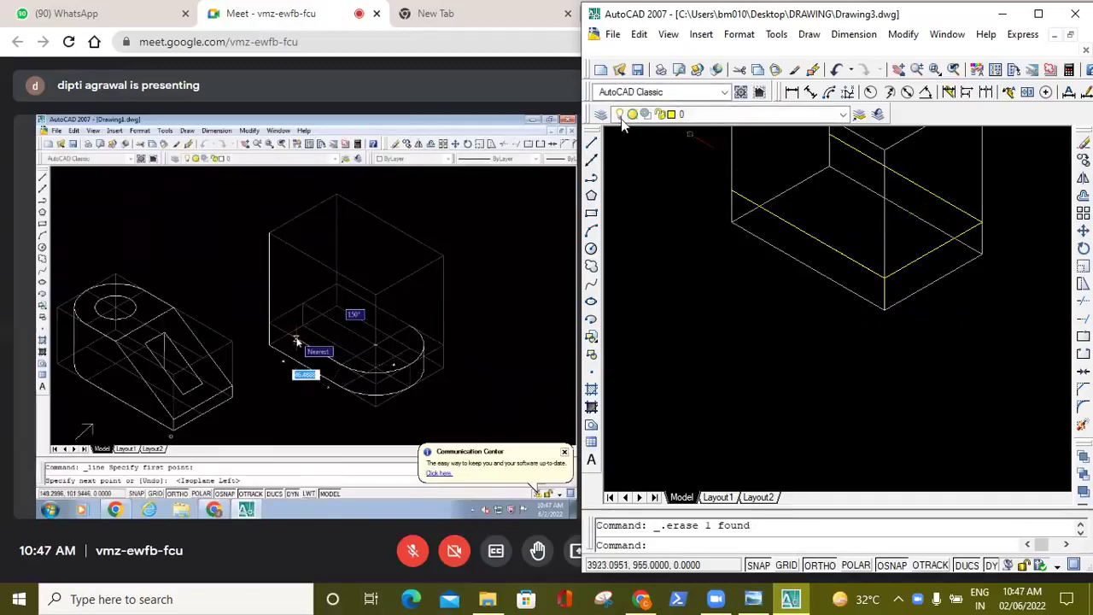
# Attempt another 35-unit line, abandon it, and erase the middle line on the top face.
pyautogui.click(593, 143)
pyautogui.click(885, 274)
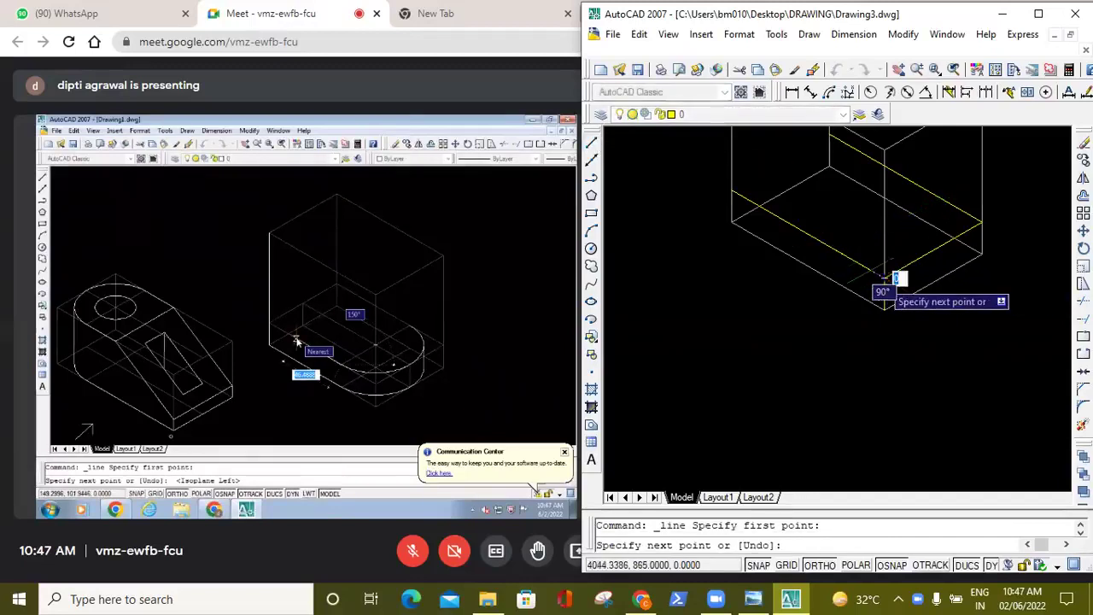
pyautogui.write('35')
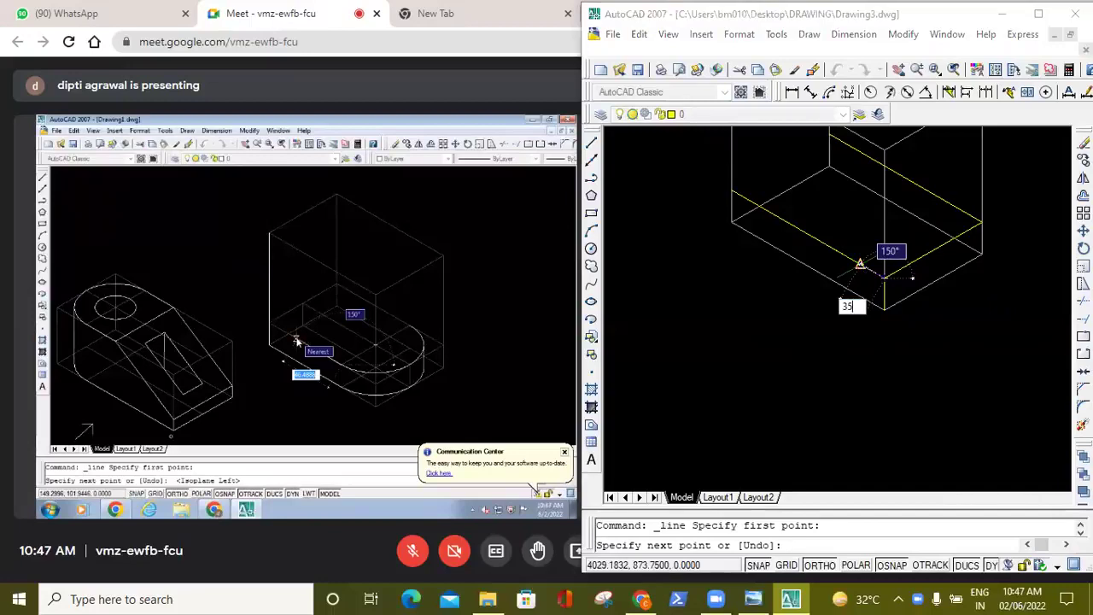
pyautogui.press('Return')
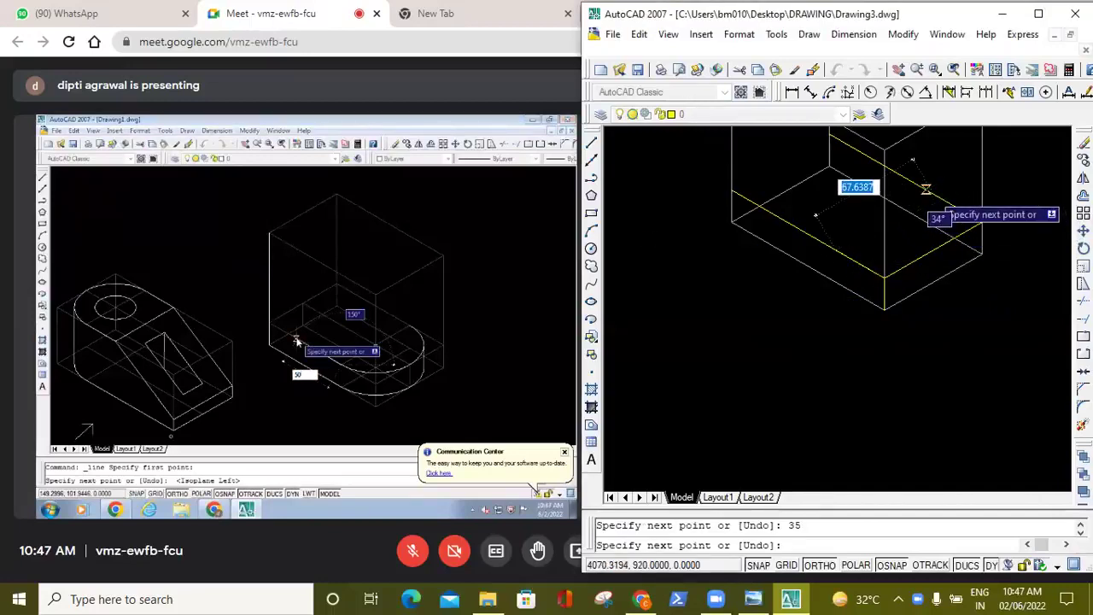
pyautogui.write('70')
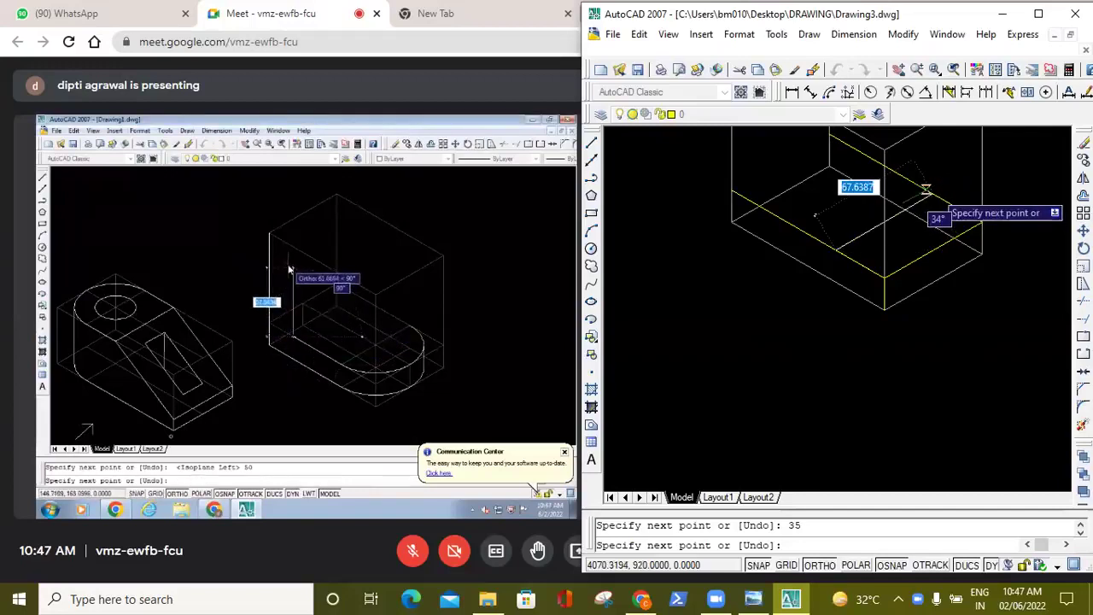
pyautogui.write('80')
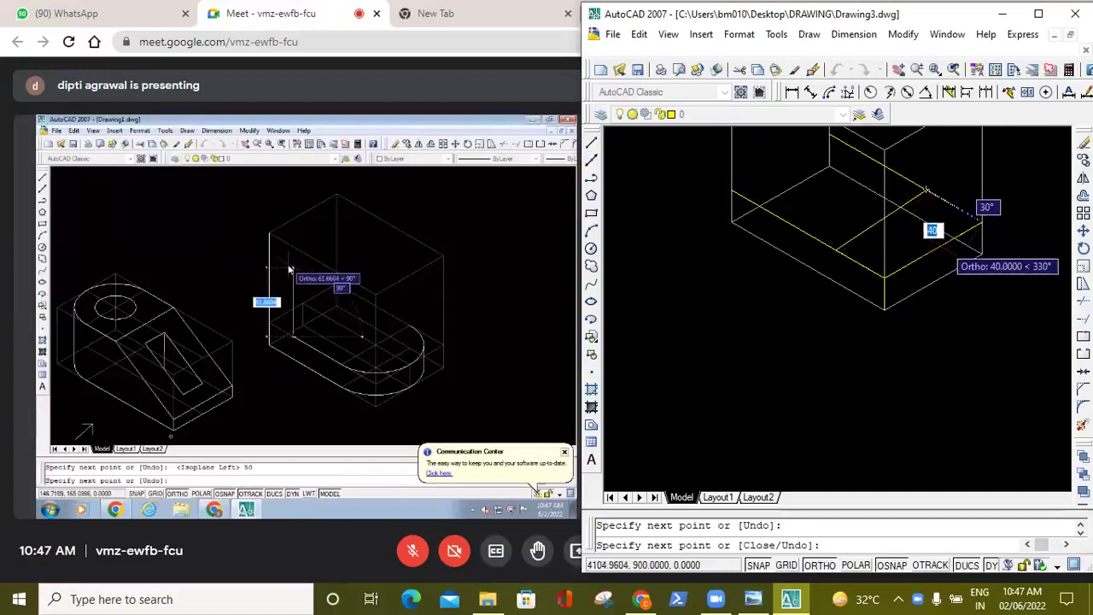
pyautogui.press('Escape')
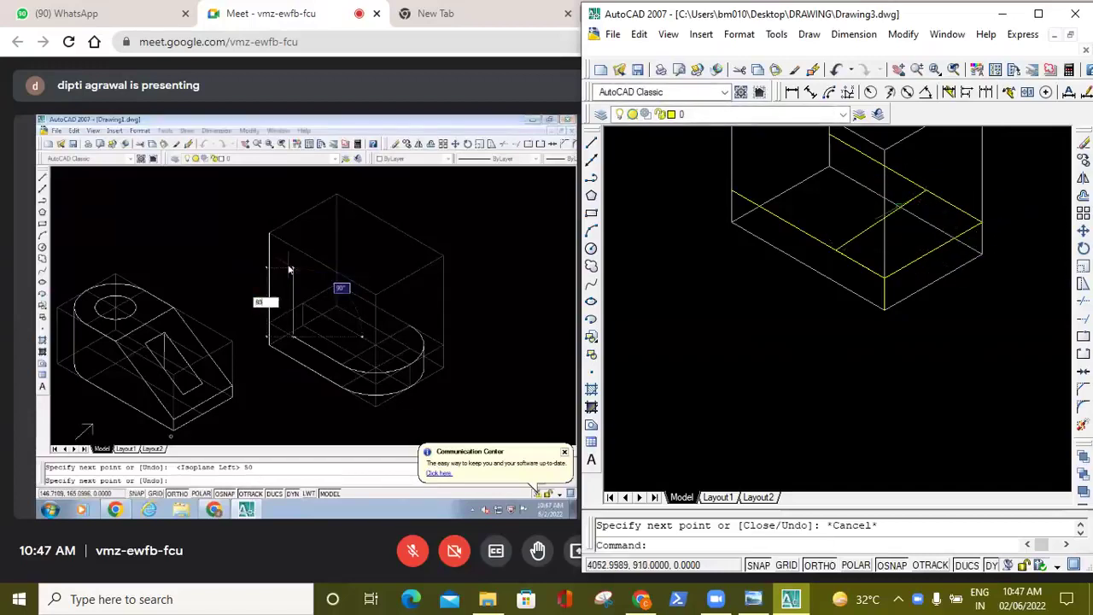
pyautogui.click(880, 216)
pyautogui.press('Delete')
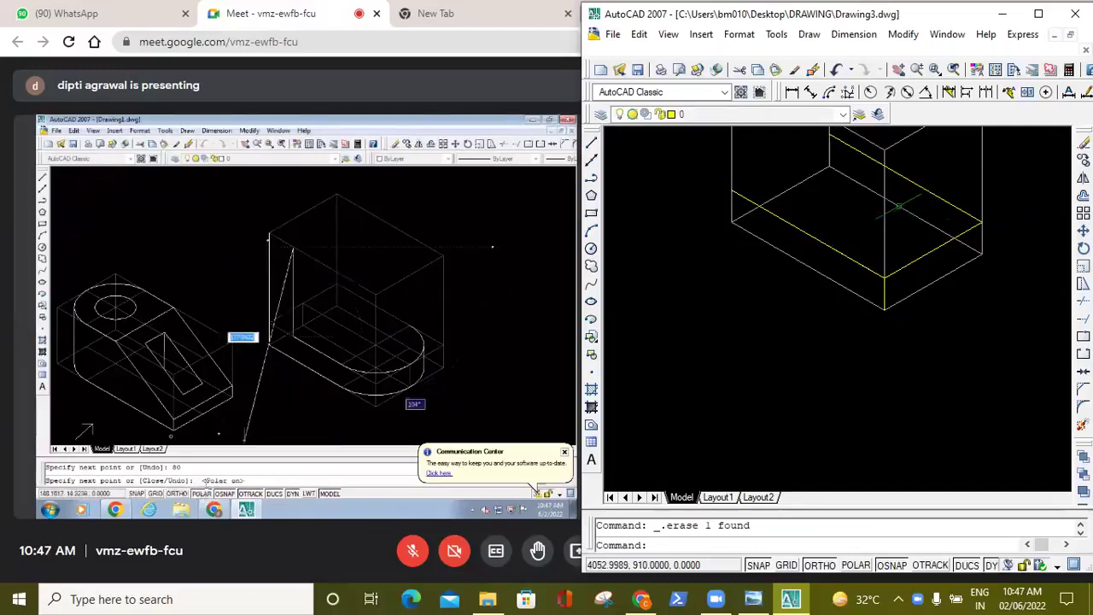
# With polar tracking on, draw 35 units from the front corner, then to the far top edge.
pyautogui.rightClick(858, 566)
pyautogui.click(859, 567)
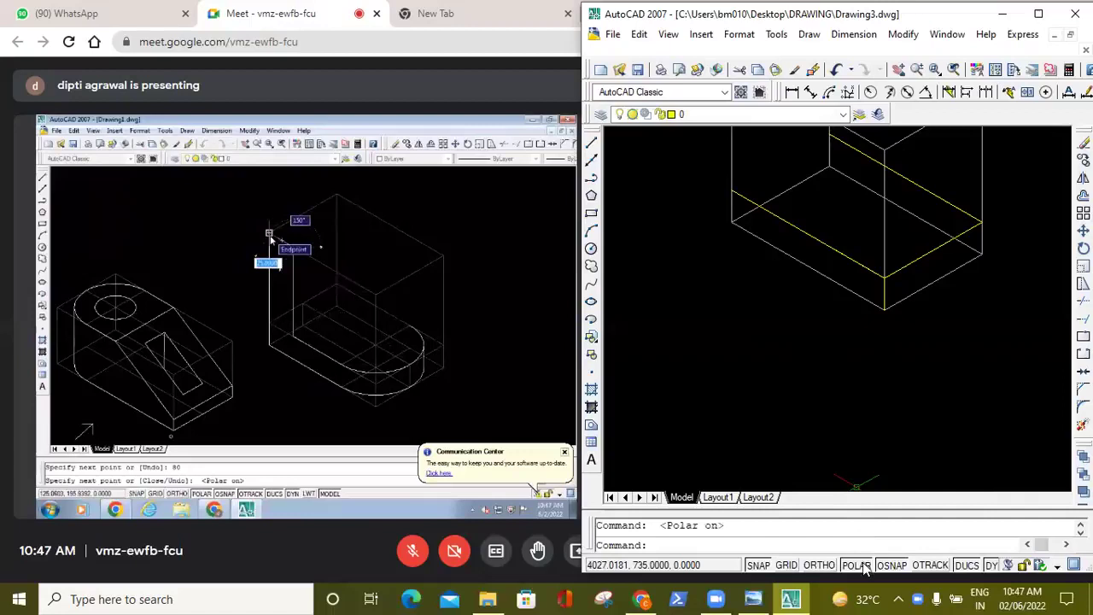
pyautogui.click(863, 566)
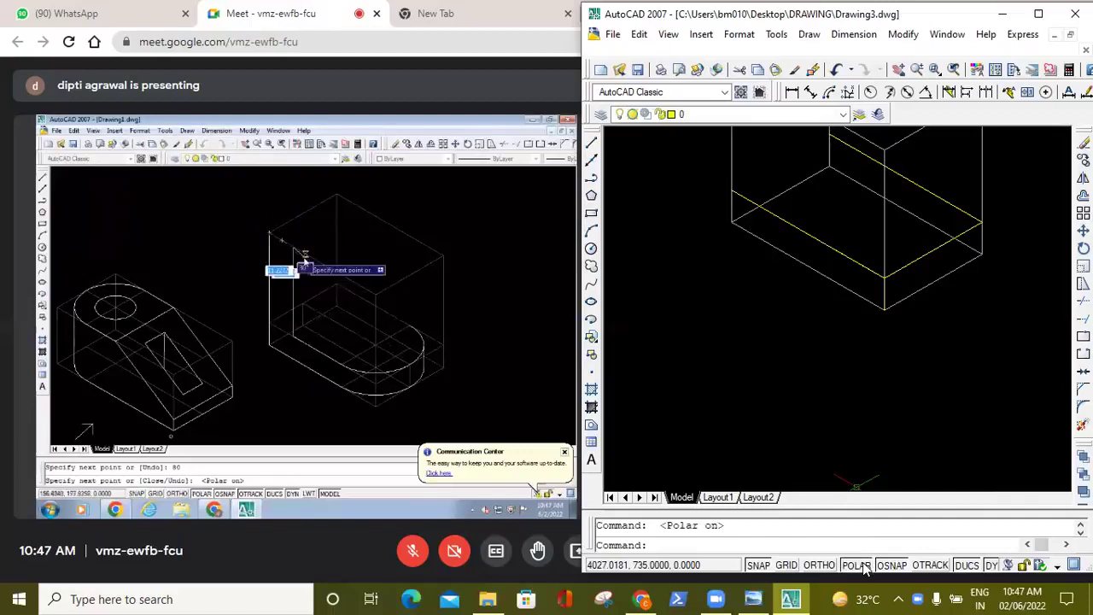
pyautogui.click(598, 146)
pyautogui.click(884, 278)
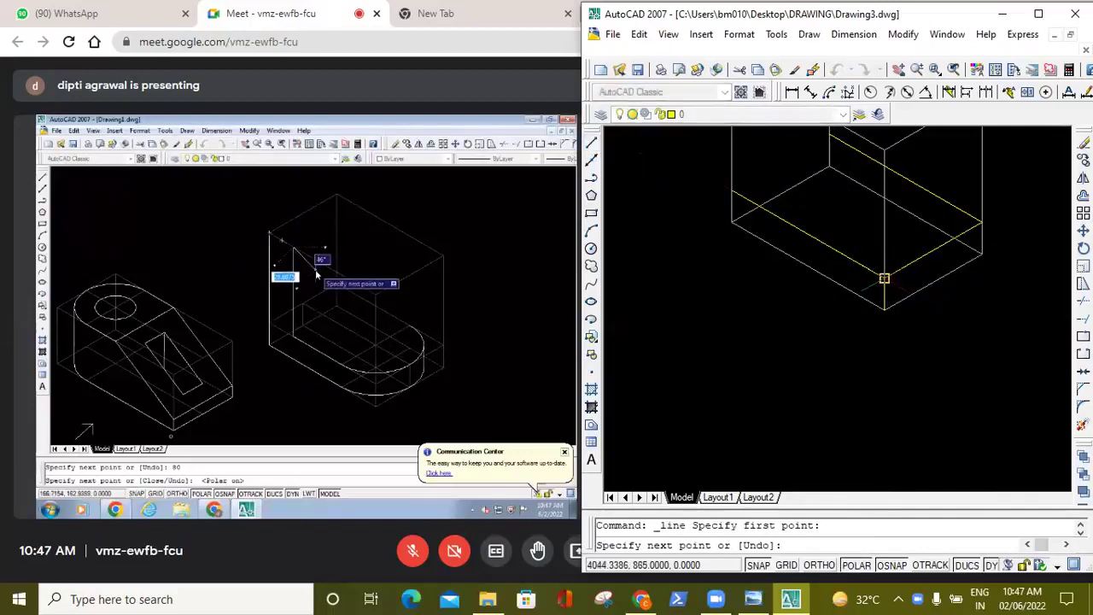
pyautogui.write('35')
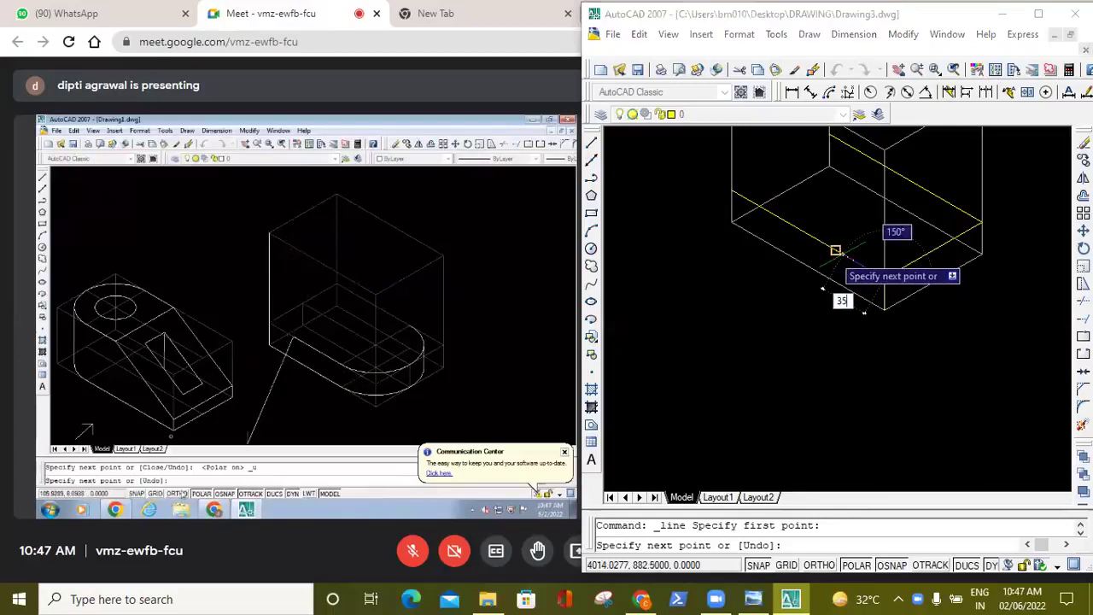
pyautogui.press('Return')
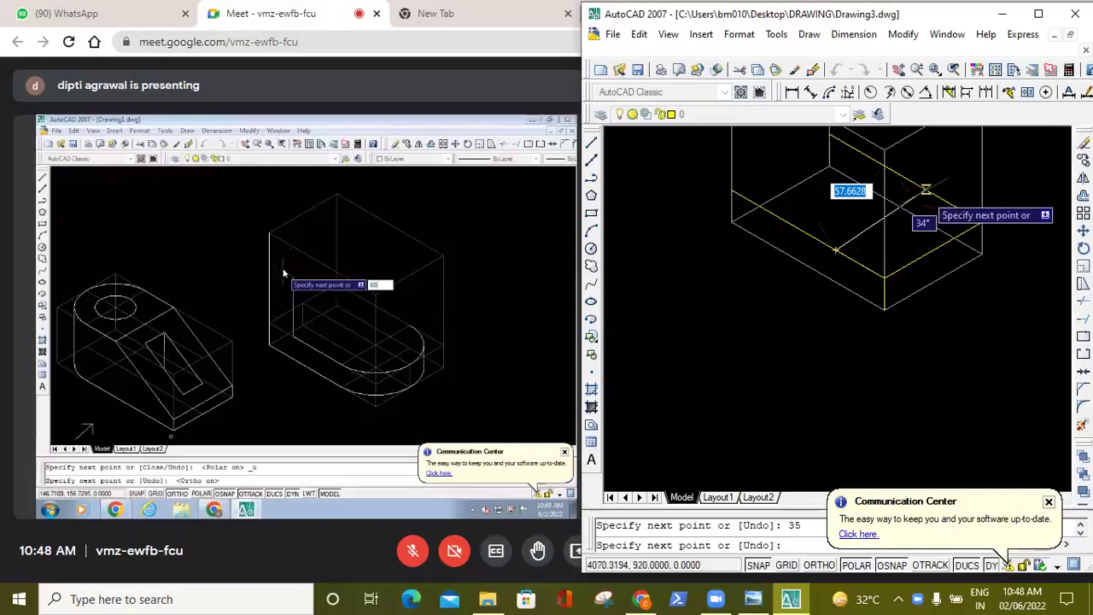
pyautogui.click(926, 188)
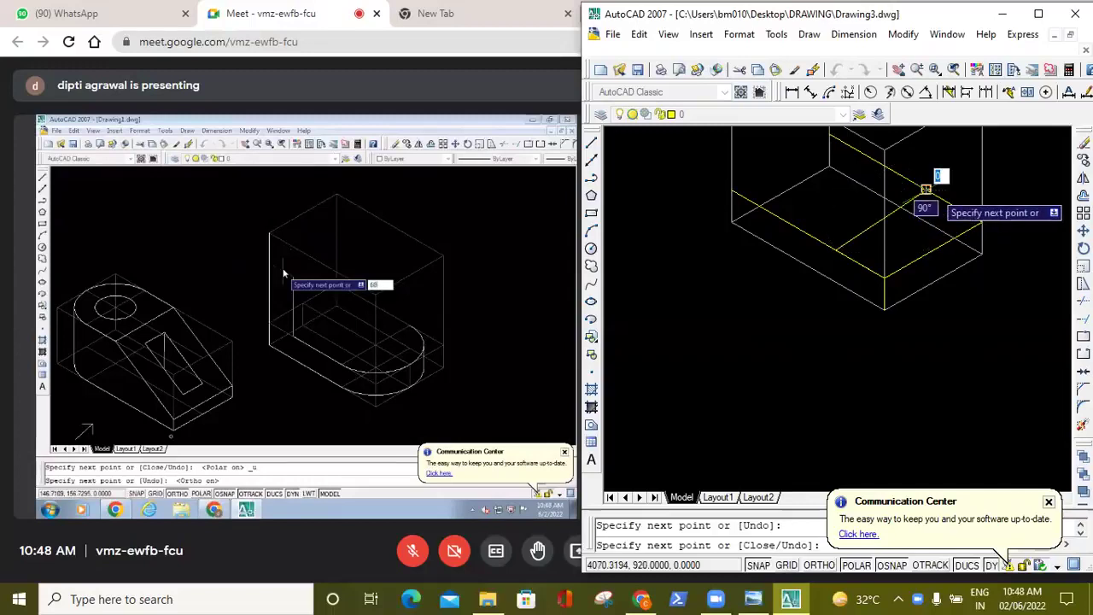
pyautogui.press('Return')
pyautogui.scroll(3, 922, 203)
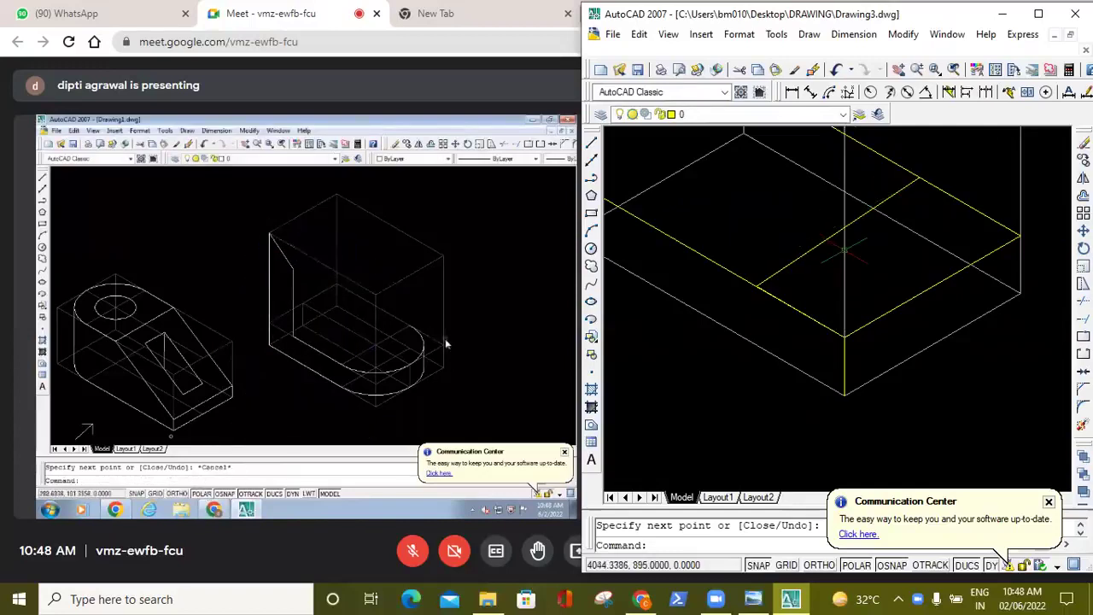
# Clear the stray selection and turn polar tracking off.
pyautogui.click(768, 265)
pyautogui.press('Escape')
pyautogui.click(866, 567)
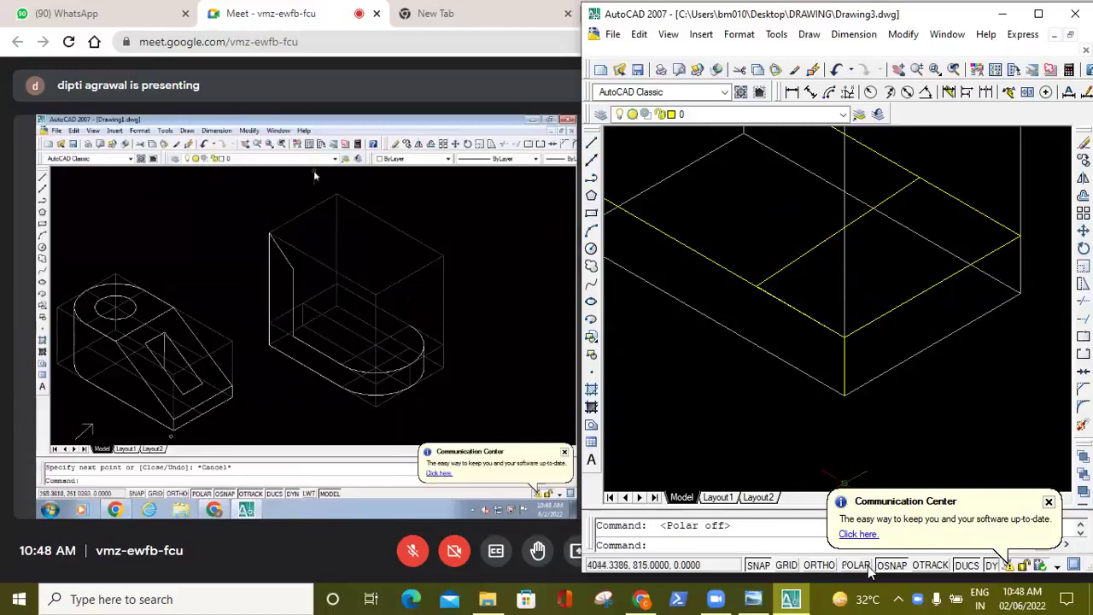
pyautogui.click(768, 265)
pyautogui.click(770, 264)
pyautogui.click(770, 263)
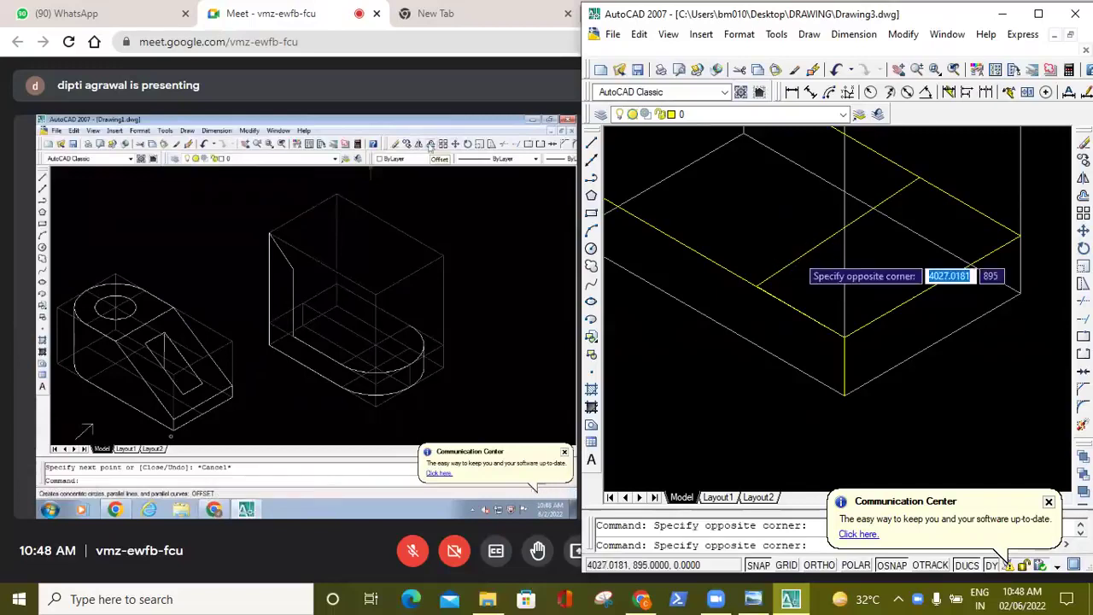
pyautogui.scroll(-3, 833, 242)
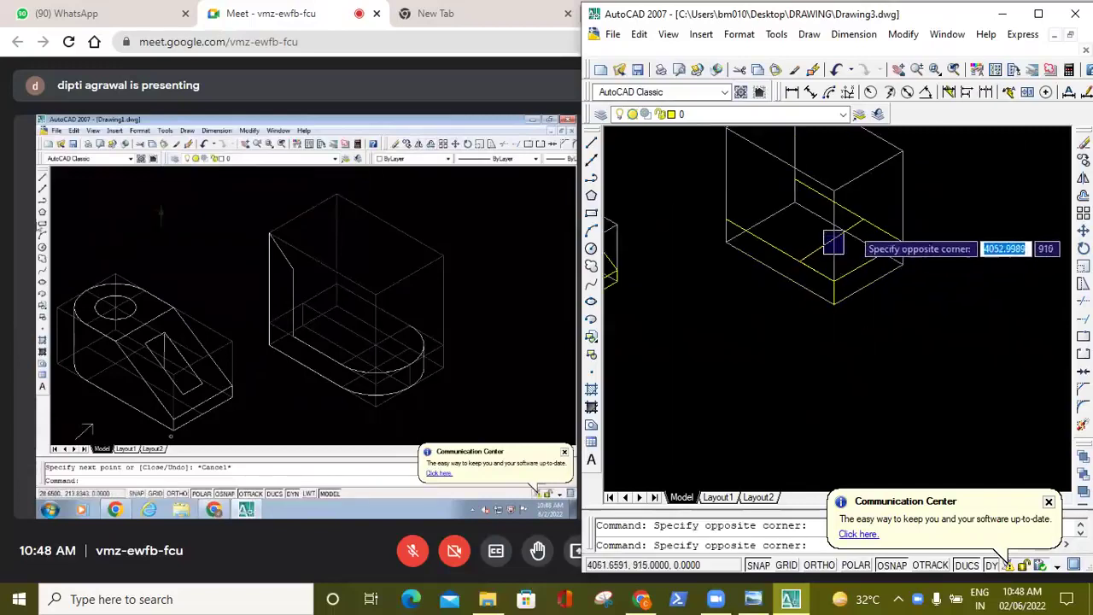
# Erase the top-face guide line and its leftover short segment, keeping the front top edge.
pyautogui.click(833, 242)
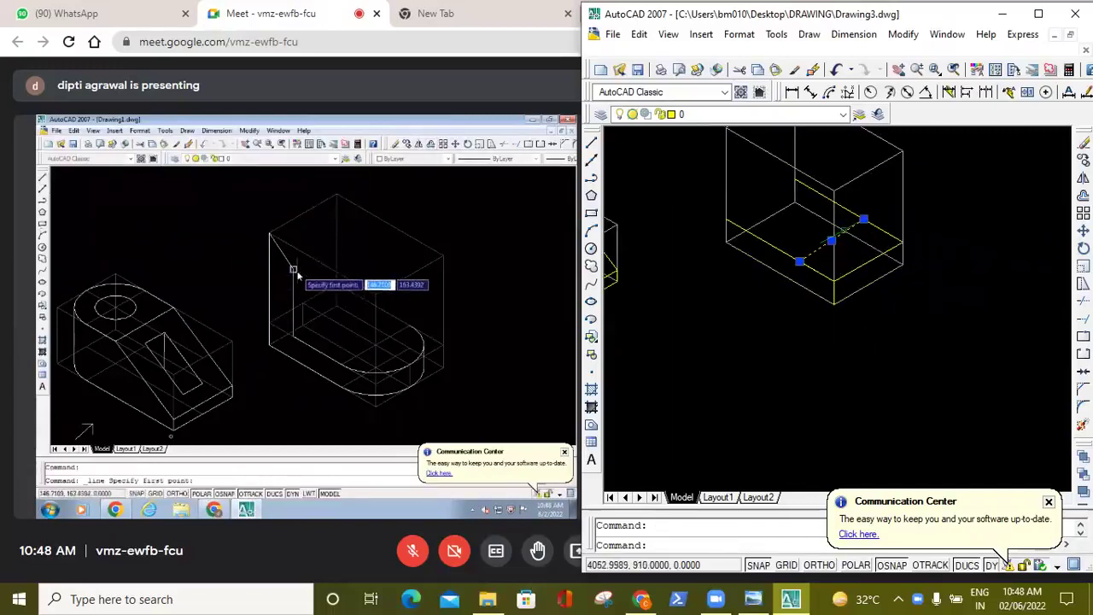
pyautogui.press('Escape')
pyautogui.click(816, 272)
pyautogui.press('Delete')
pyautogui.click(816, 271)
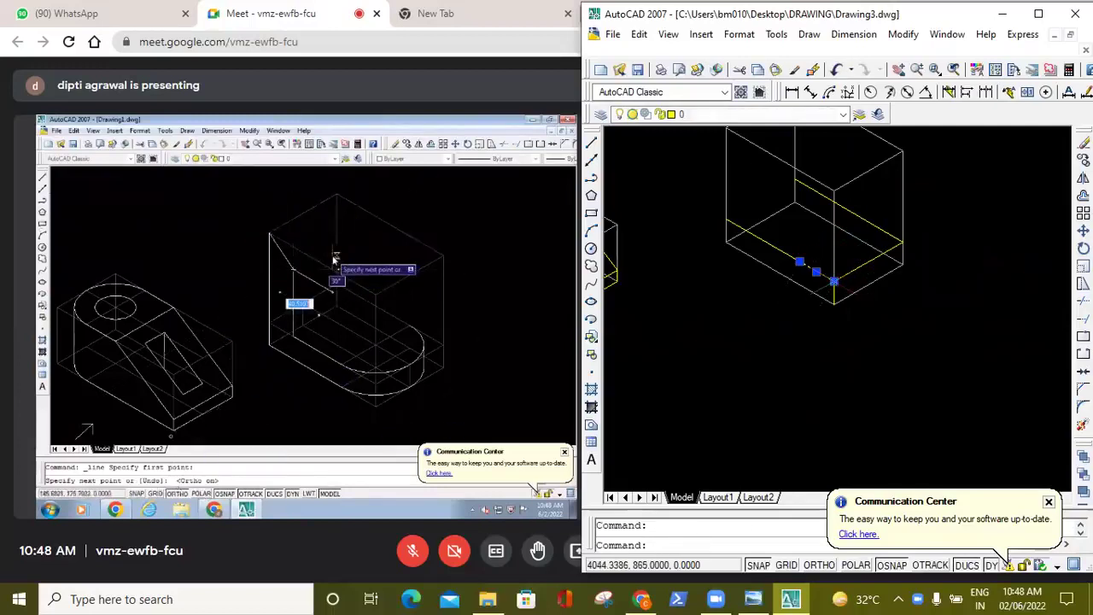
pyautogui.press('Delete')
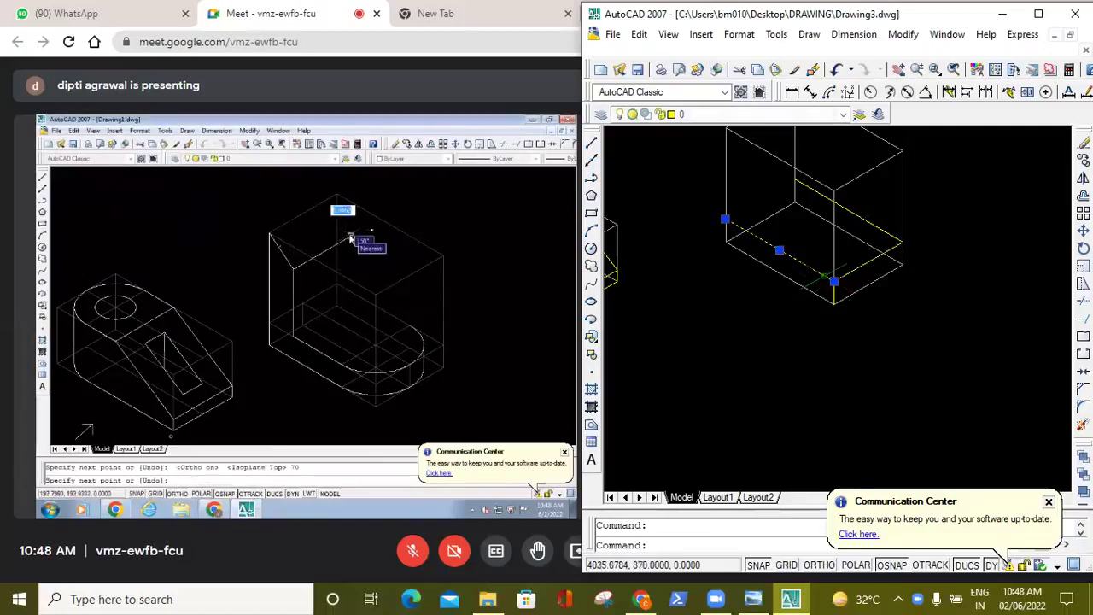
pyautogui.press('Escape')
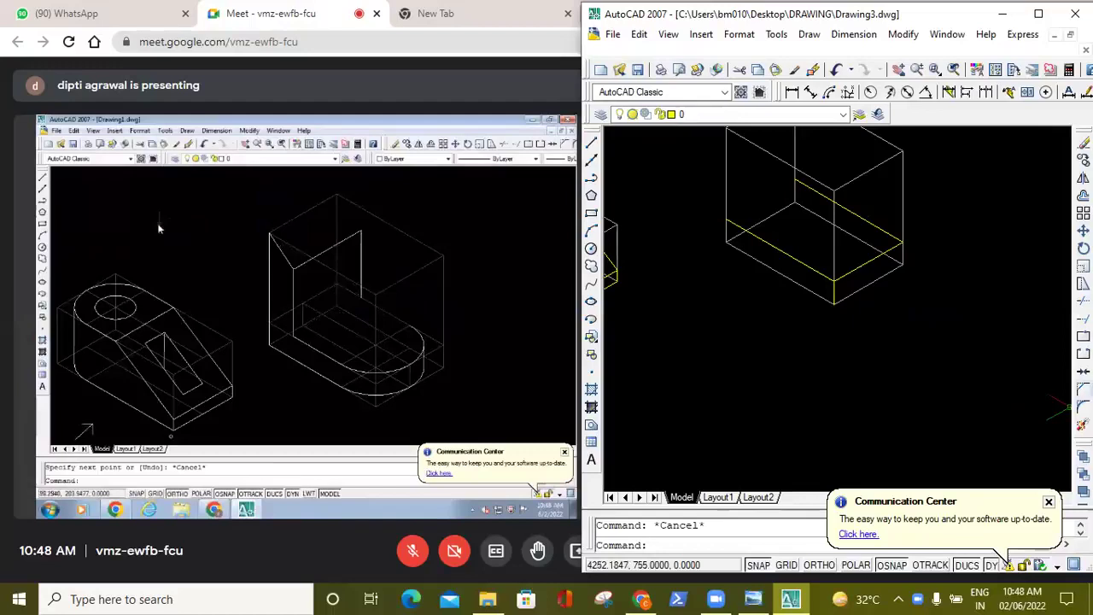
pyautogui.click(1083, 406)
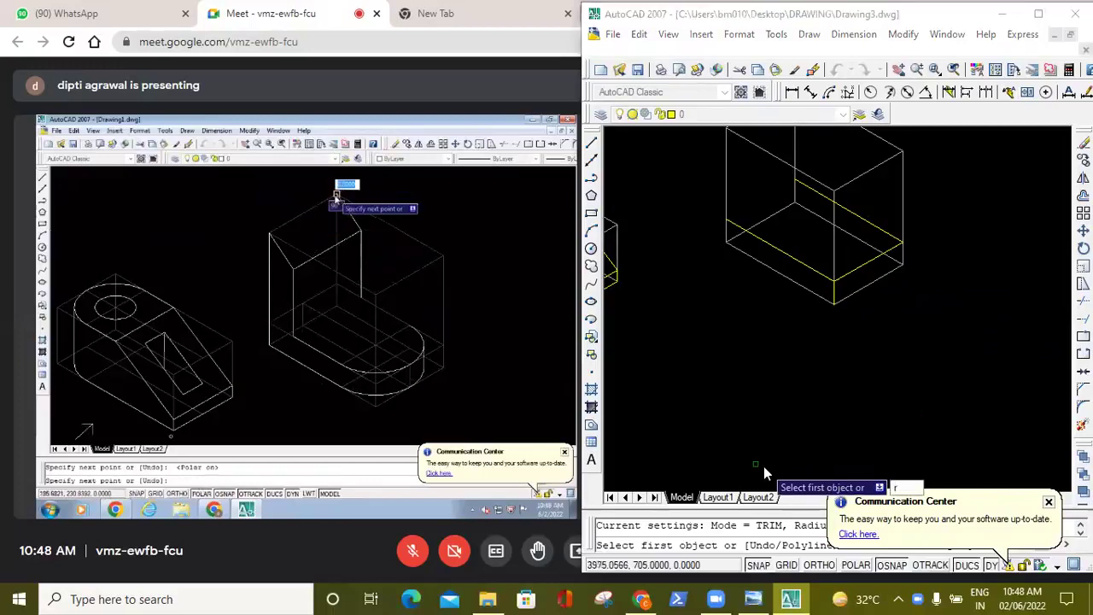
# Round the base corner with a radius-35 fillet, undo it, and close the update balloon.
pyautogui.write('r')
pyautogui.press('Return')
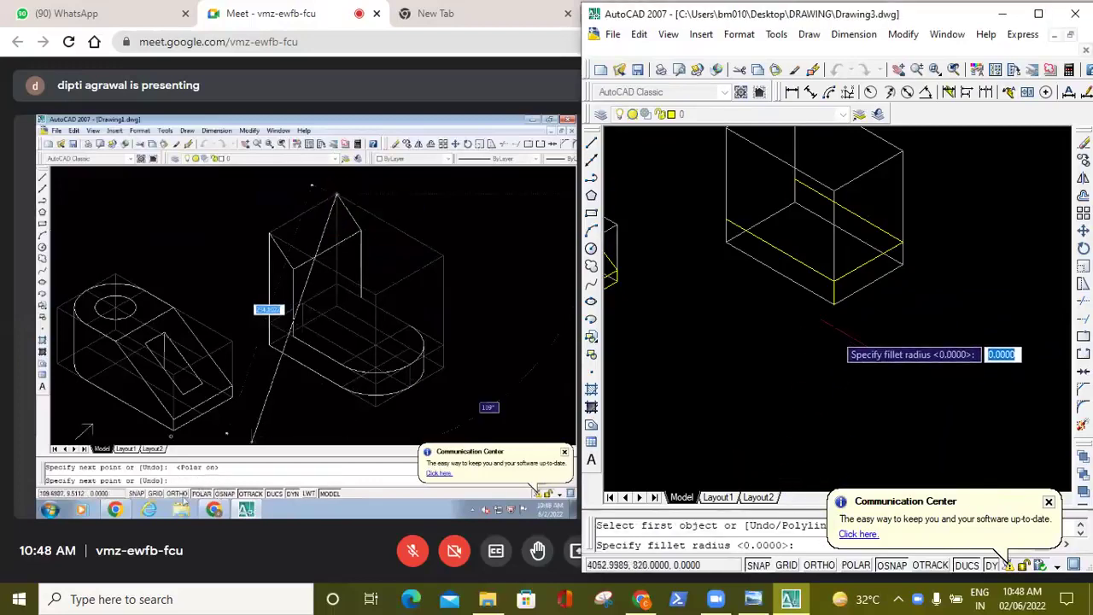
pyautogui.write('35')
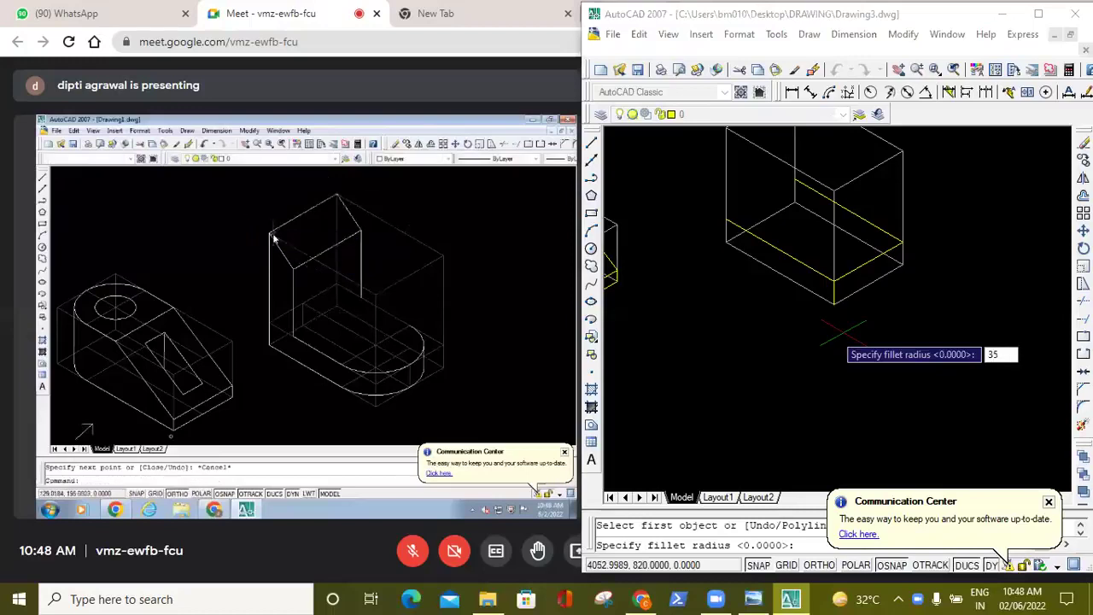
pyautogui.press('Return')
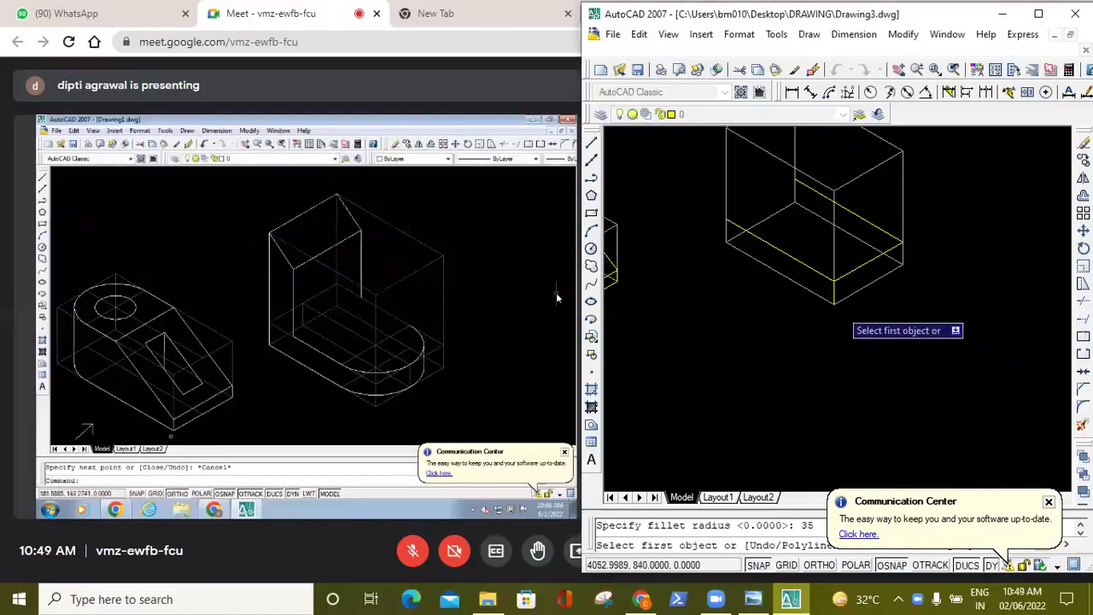
pyautogui.click(850, 277)
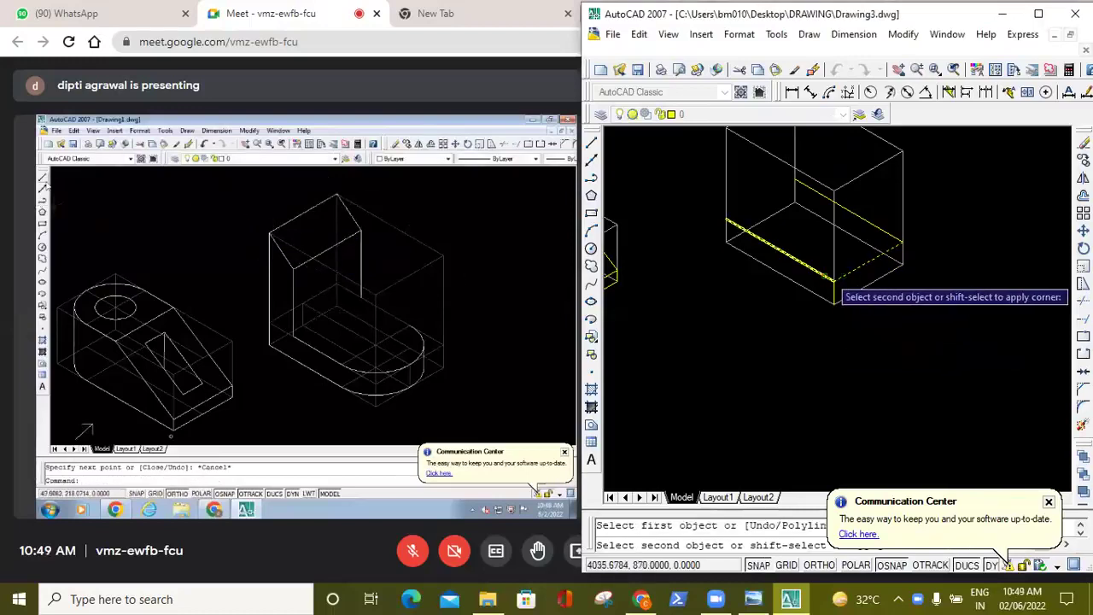
pyautogui.click(825, 285)
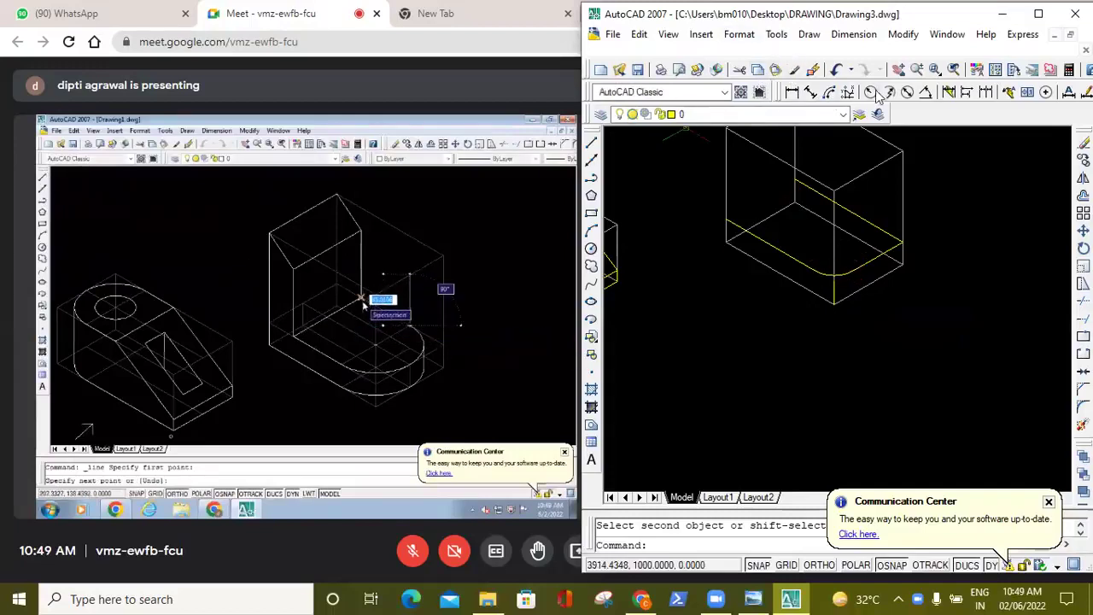
pyautogui.click(835, 69)
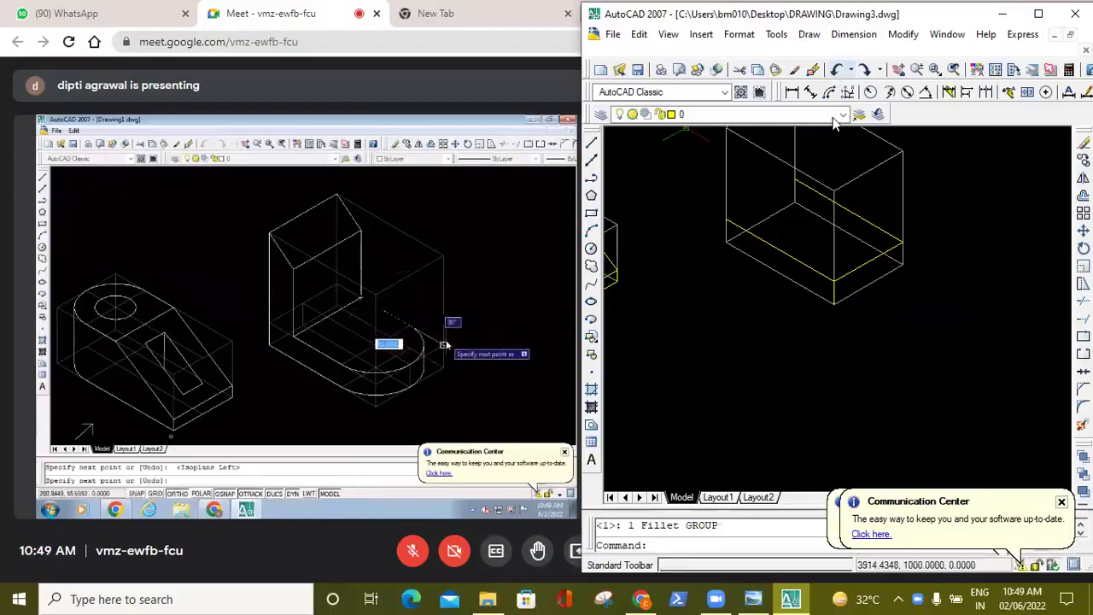
pyautogui.click(1048, 502)
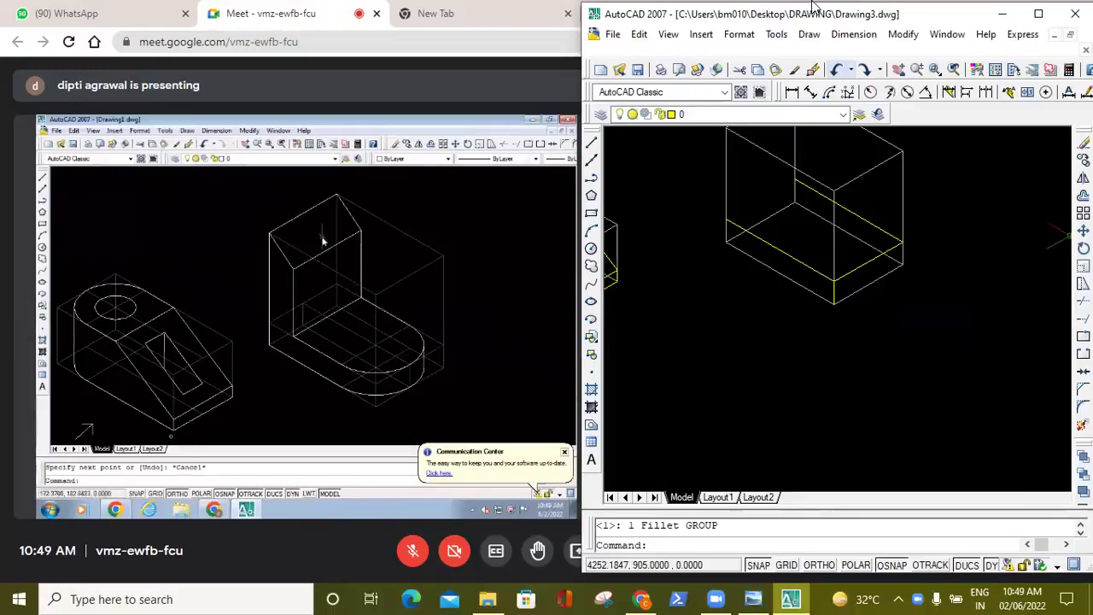
# Erase the stray circle from the small block.
pyautogui.scroll(-3, 666, 195)
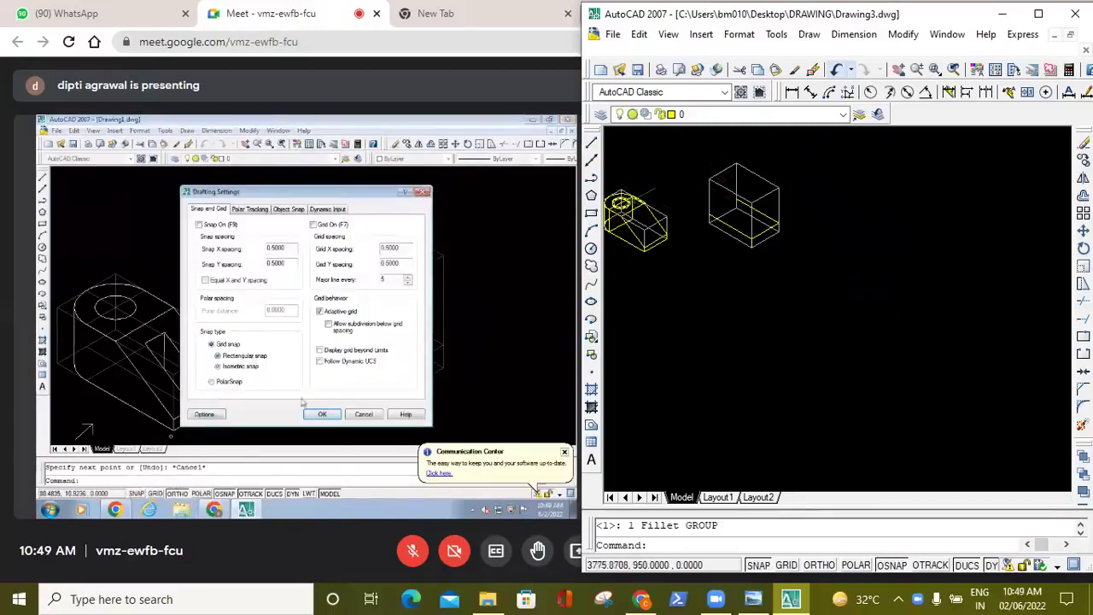
pyautogui.click(631, 200)
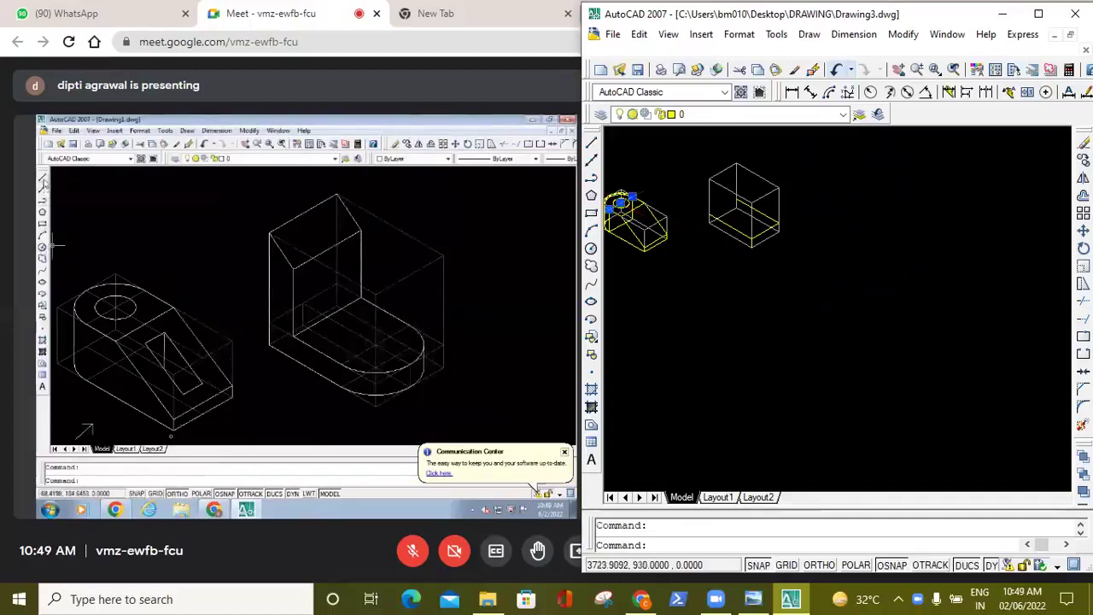
pyautogui.press('Delete')
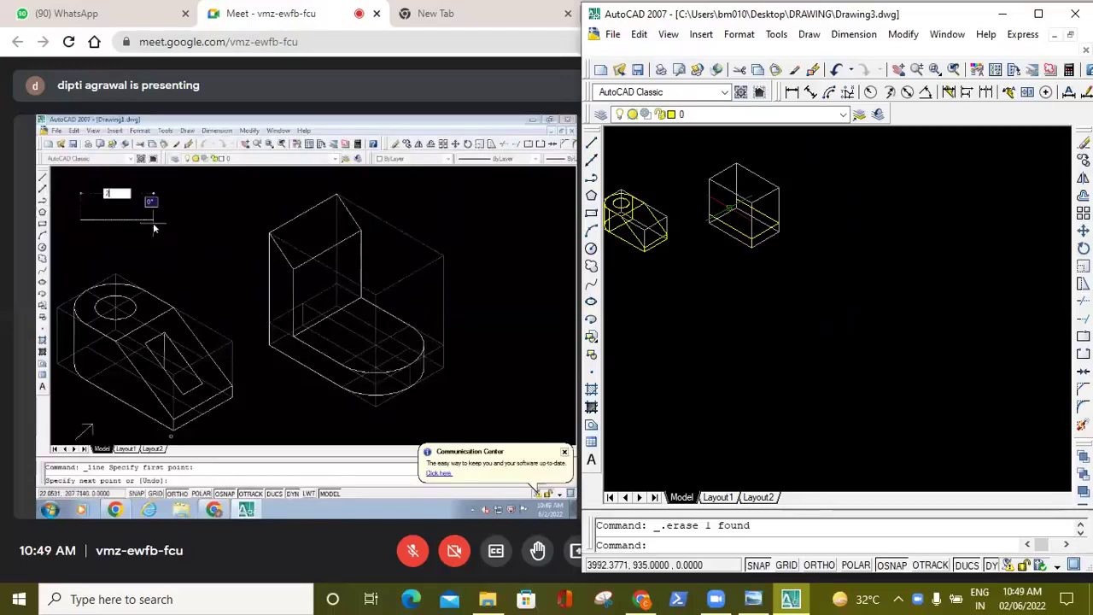
# Grip-stretch the hole's hidden lines to a new position, then delete and restore them with two undos.
pyautogui.scroll(-1, 725, 205)
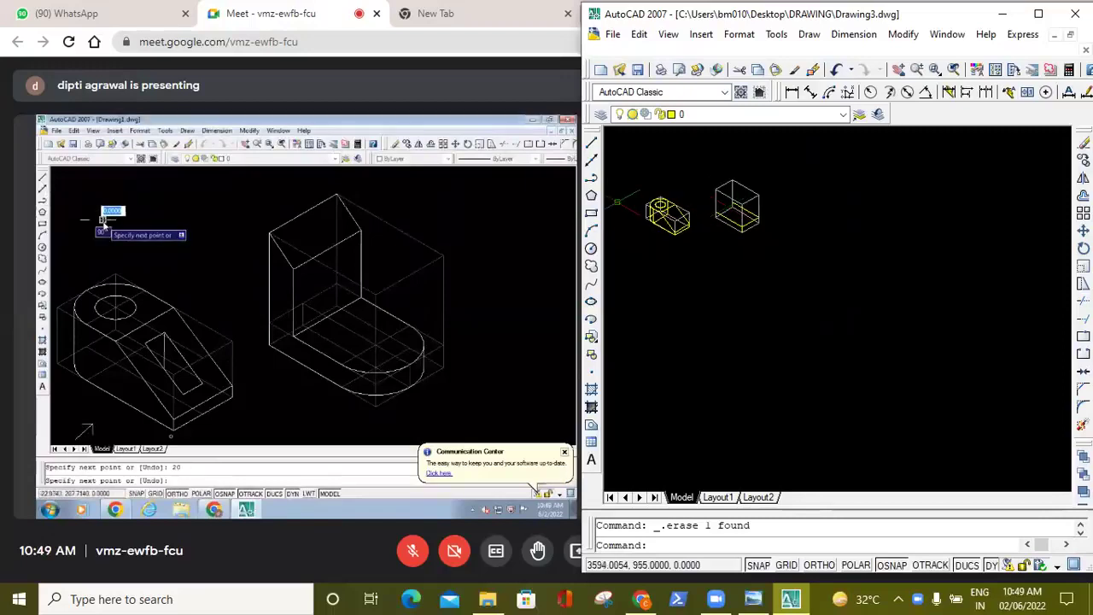
pyautogui.scroll(2, 617, 202)
pyautogui.scroll(1, 883, 256)
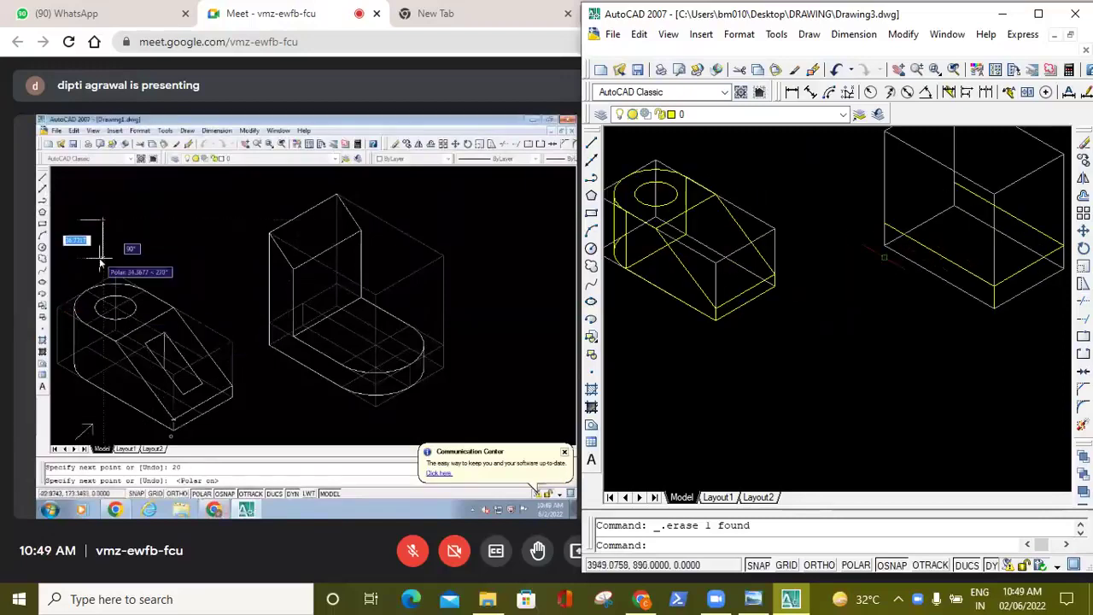
pyautogui.click(635, 239)
pyautogui.click(618, 258)
pyautogui.click(626, 240)
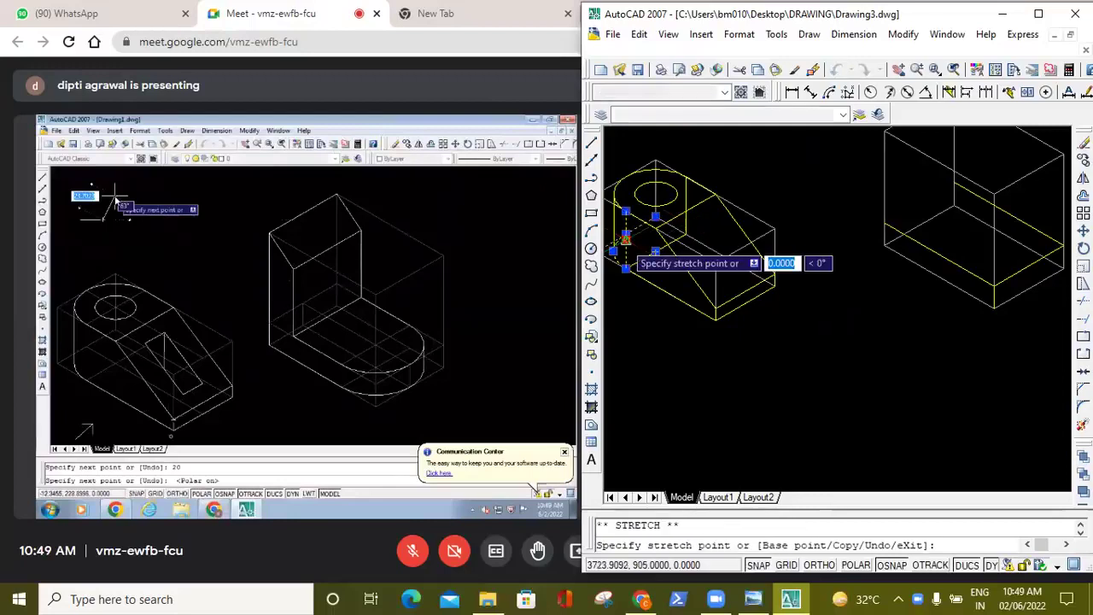
pyautogui.click(626, 256)
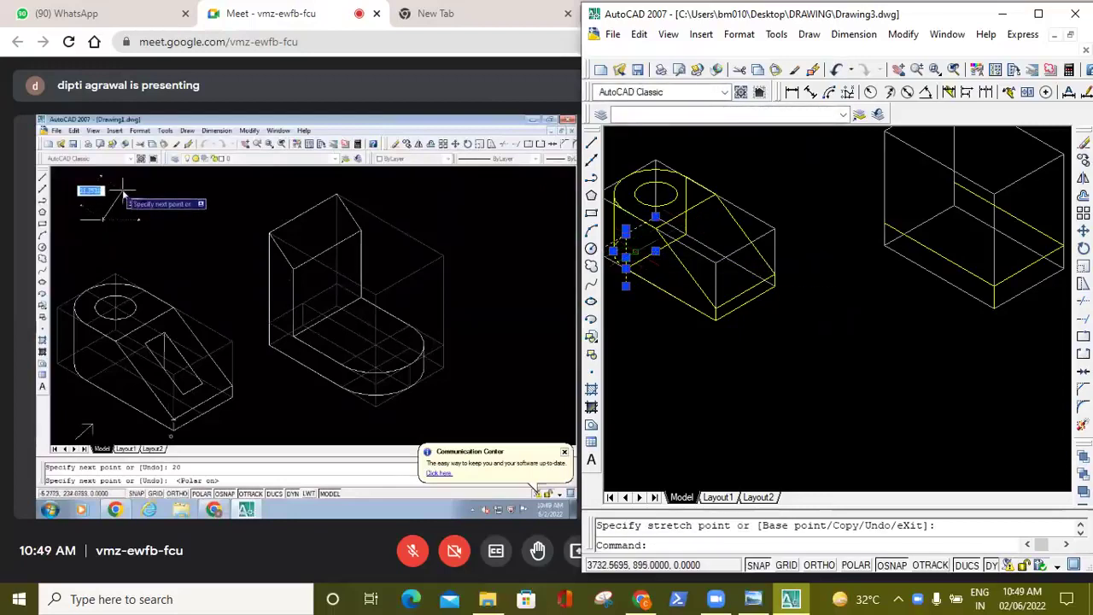
pyautogui.press('Delete')
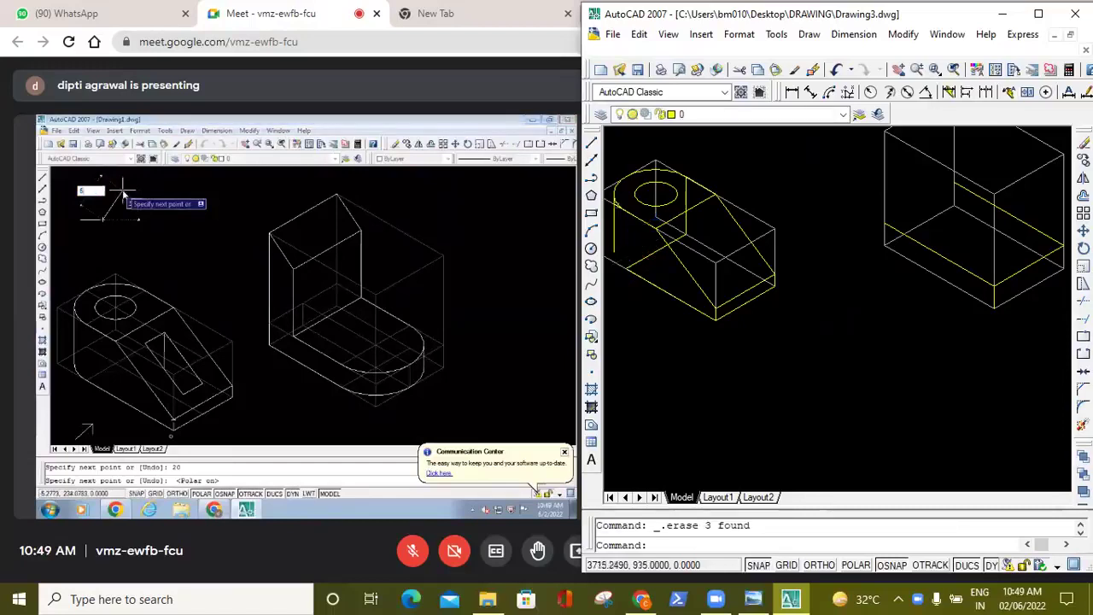
pyautogui.click(836, 69)
pyautogui.click(836, 69)
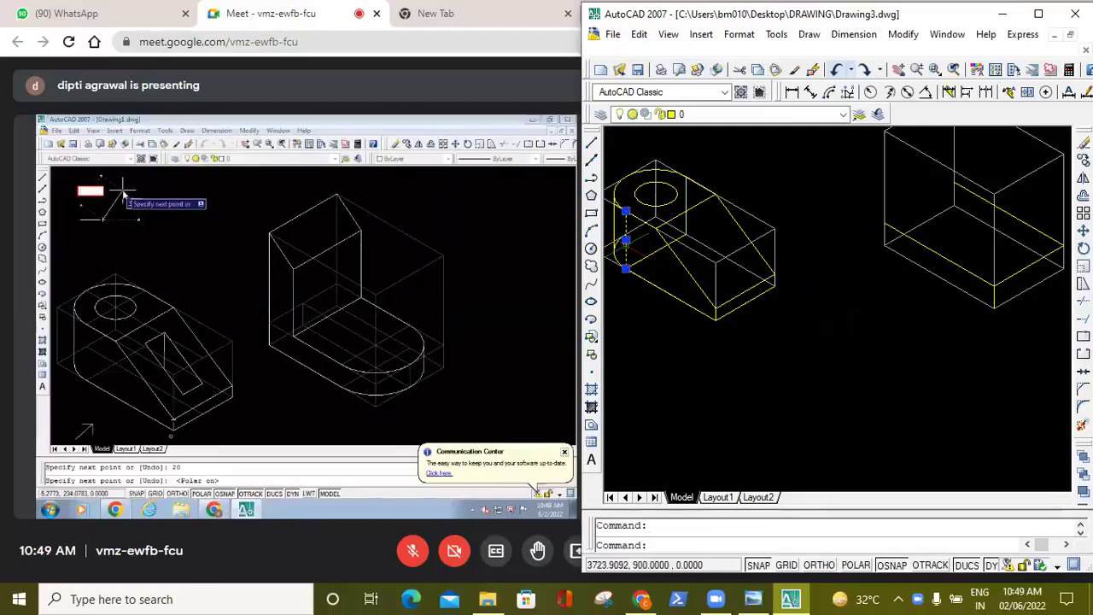
# Delete the hole's hidden lines and the dashed vertical line from the stepped block.
pyautogui.press('Delete')
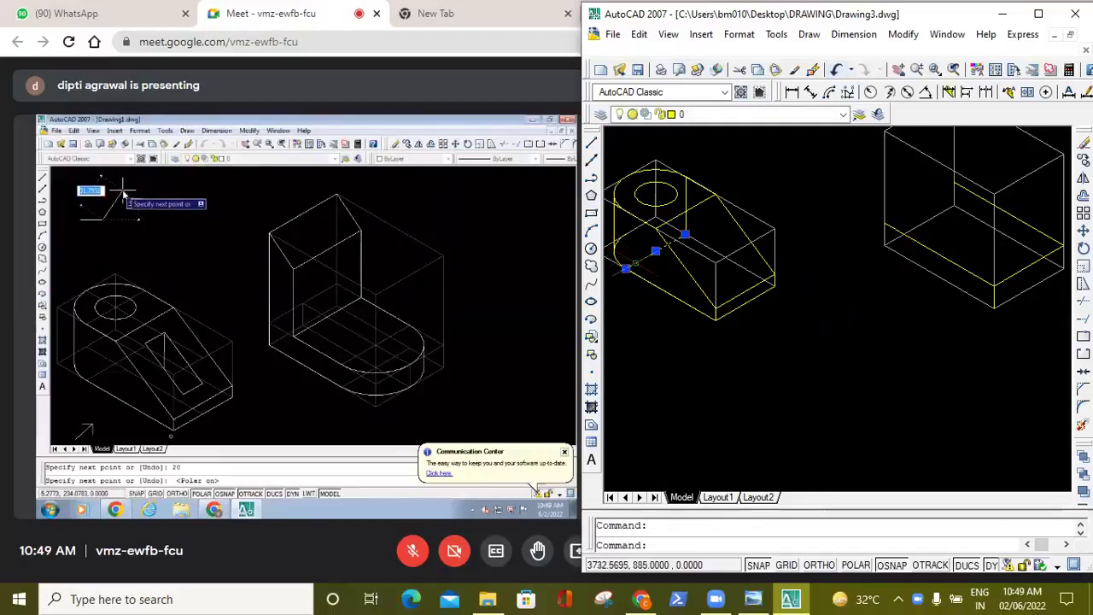
pyautogui.press('Delete')
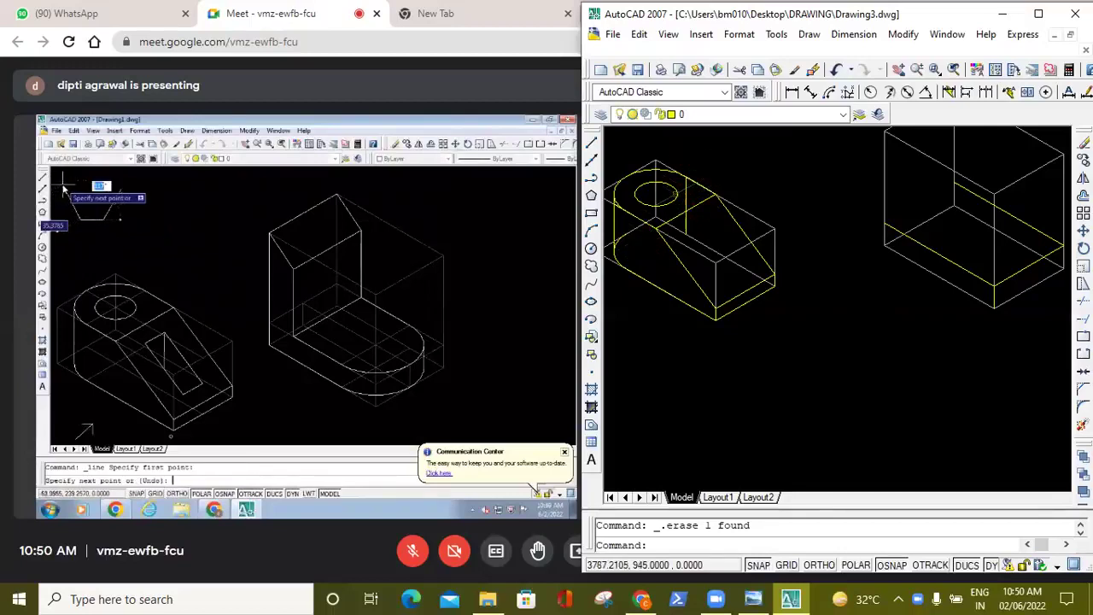
pyautogui.click(694, 195)
pyautogui.click(639, 182)
pyautogui.click(722, 180)
pyautogui.press('Escape')
pyautogui.press('Escape')
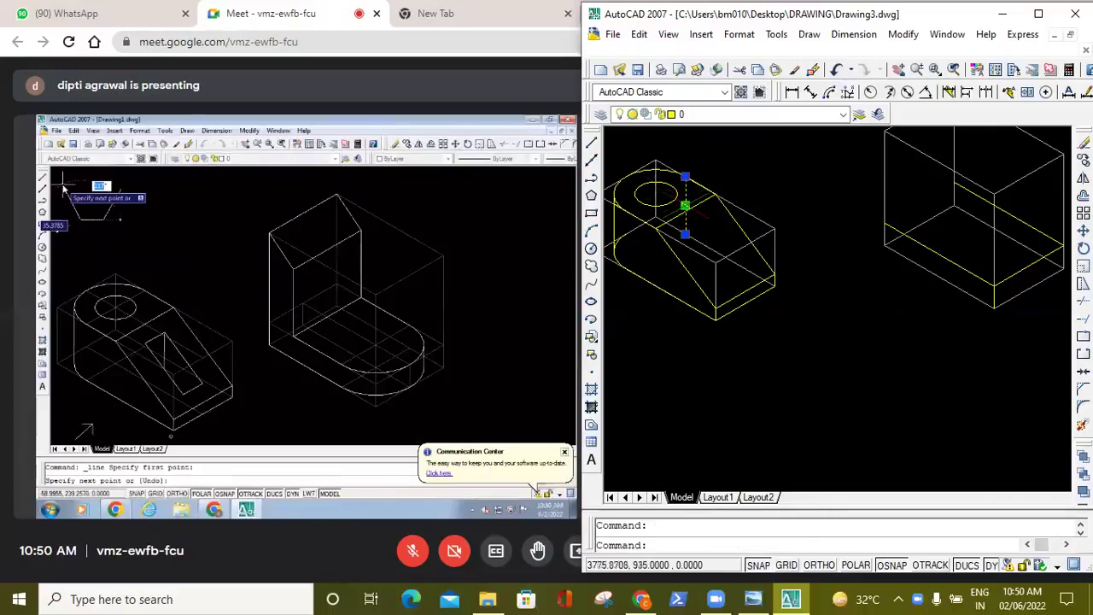
pyautogui.press('Delete')
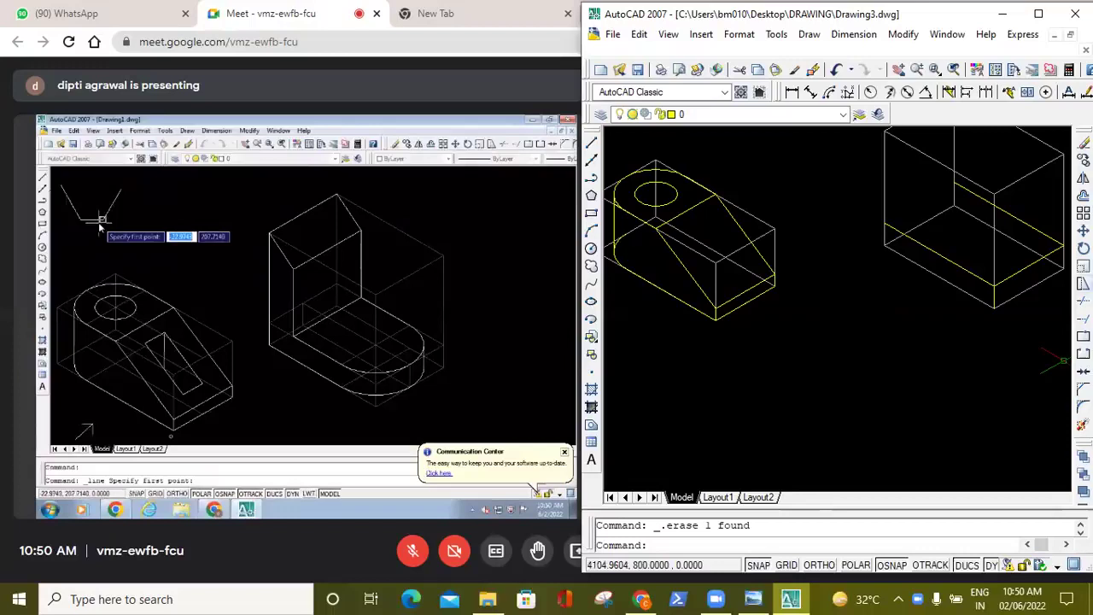
# Trim the dashed arc off the block's left end against a chosen cutting edge.
pyautogui.click(1083, 301)
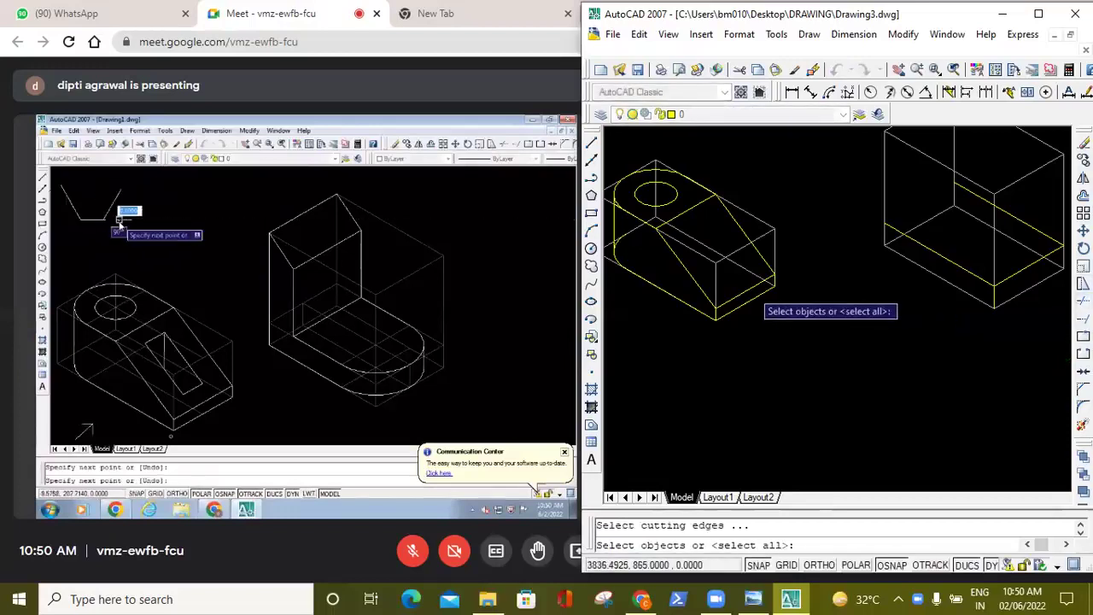
pyautogui.click(631, 234)
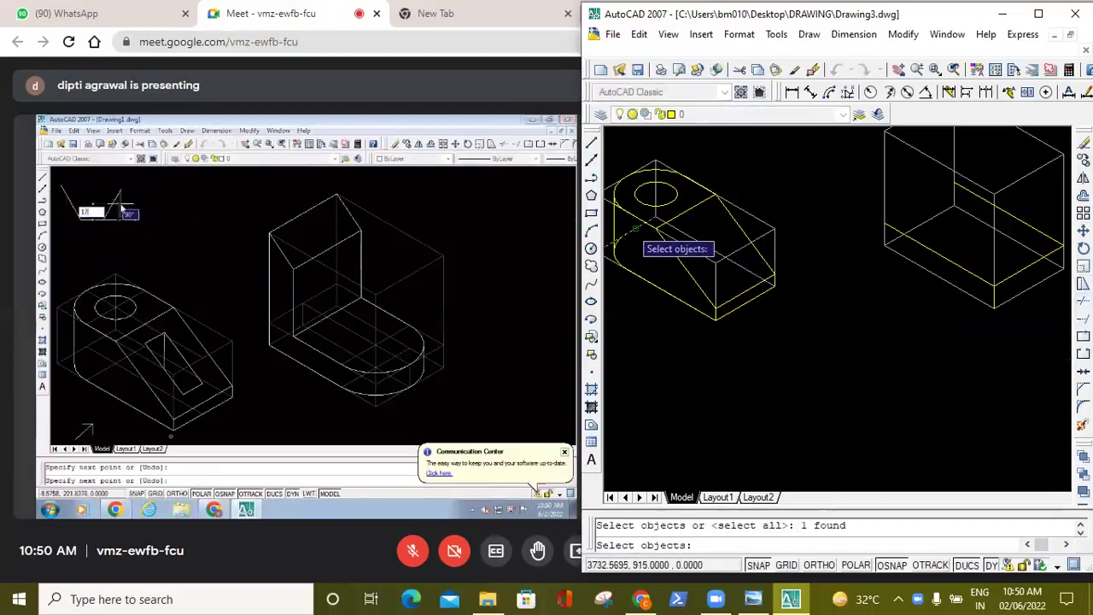
pyautogui.press('Return')
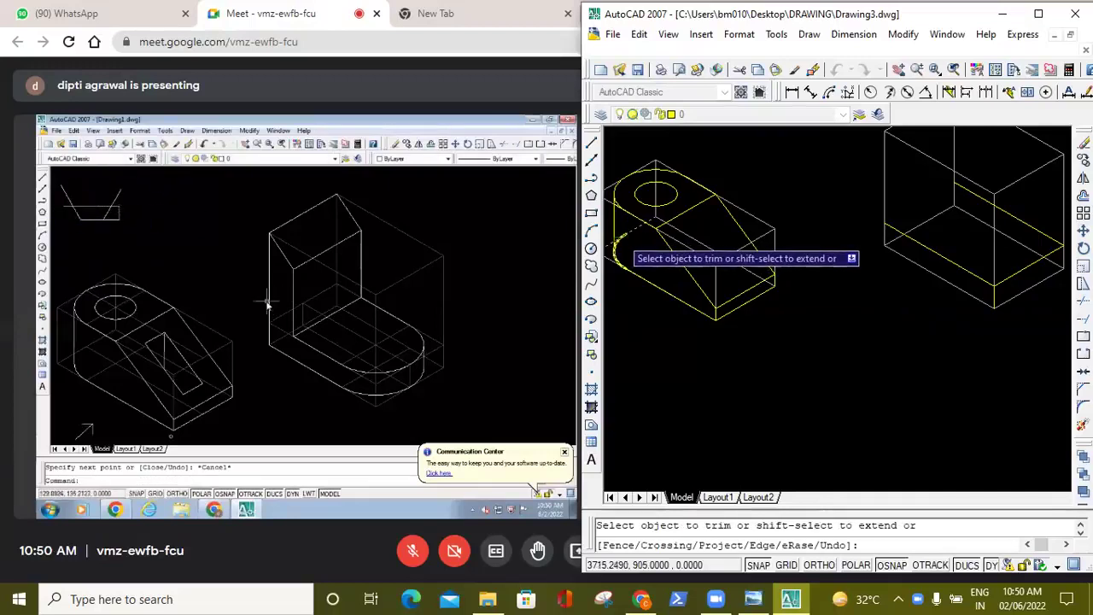
pyautogui.click(624, 236)
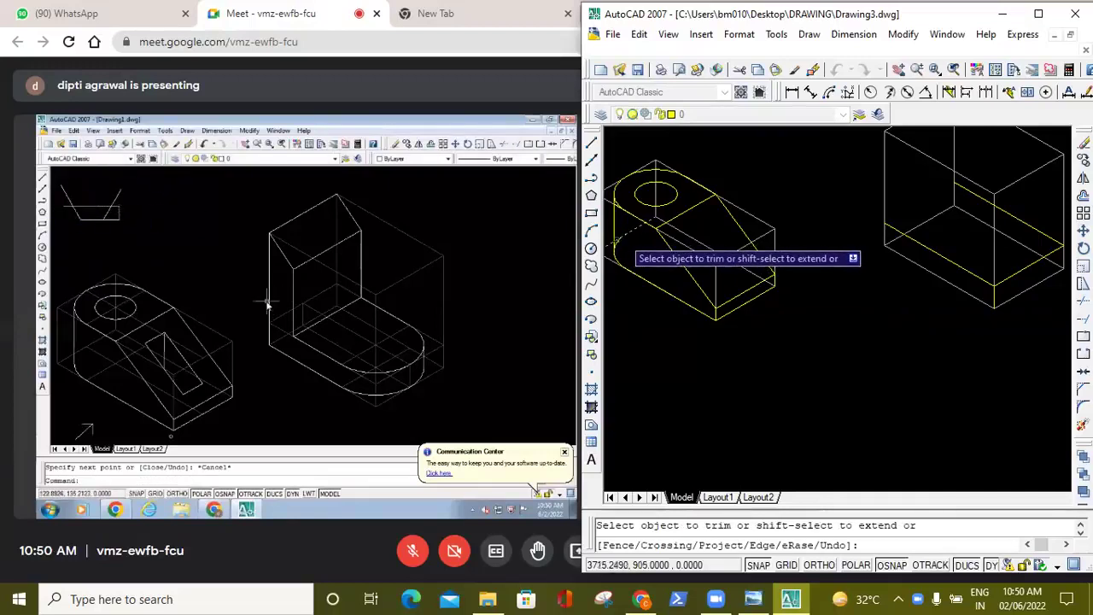
pyautogui.press('Escape')
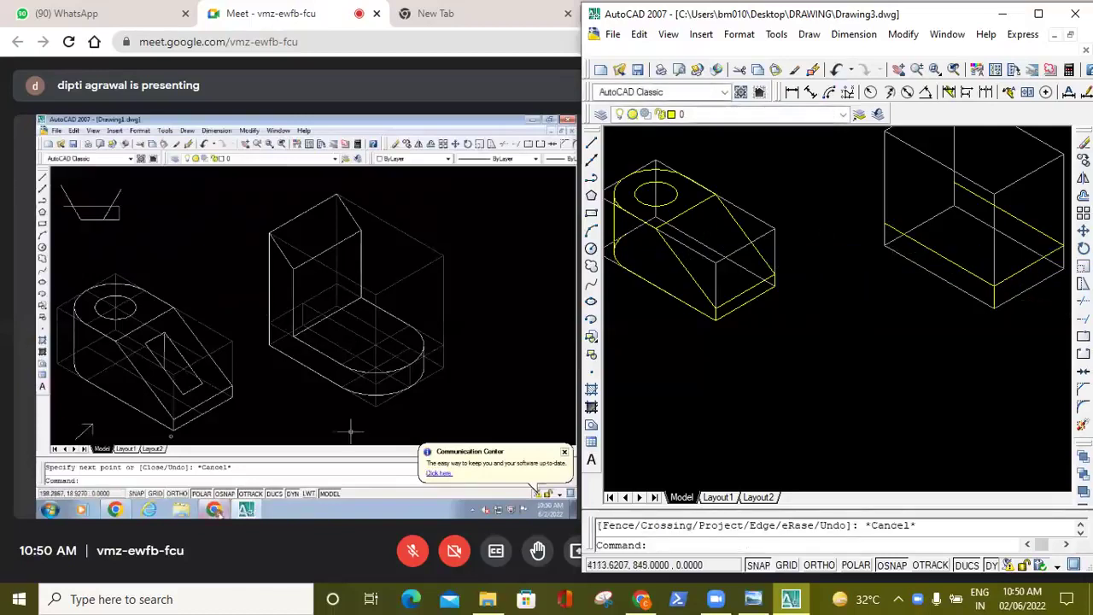
pyautogui.click(1082, 304)
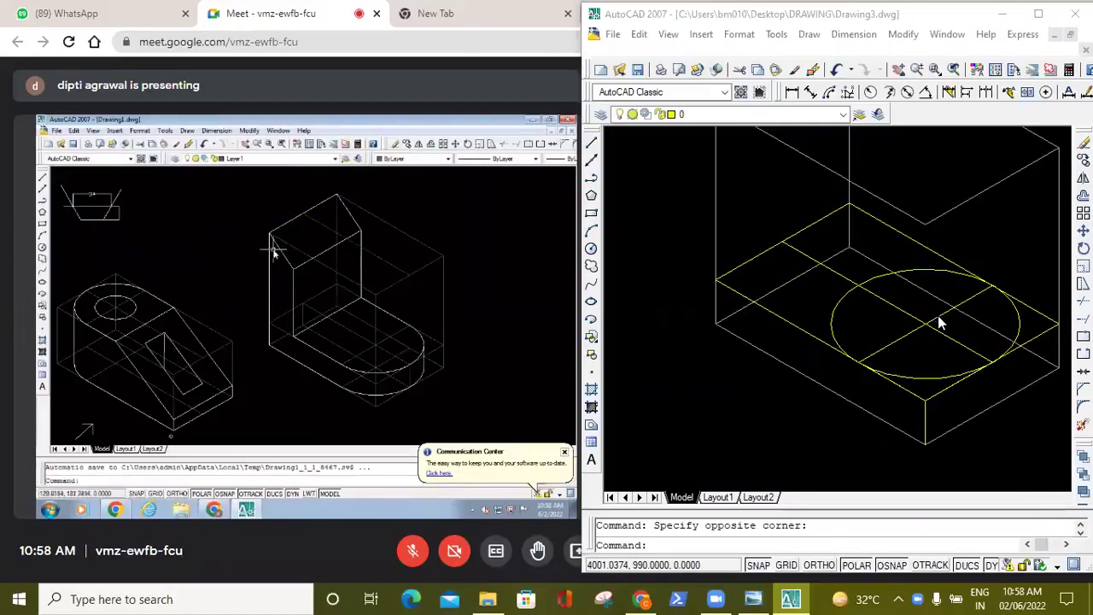
pyautogui.press('Escape')
# Switch to the construction line layer, draw a guide line down to the block's lower corner, and enable ORTHO.
pyautogui.click(687, 118)
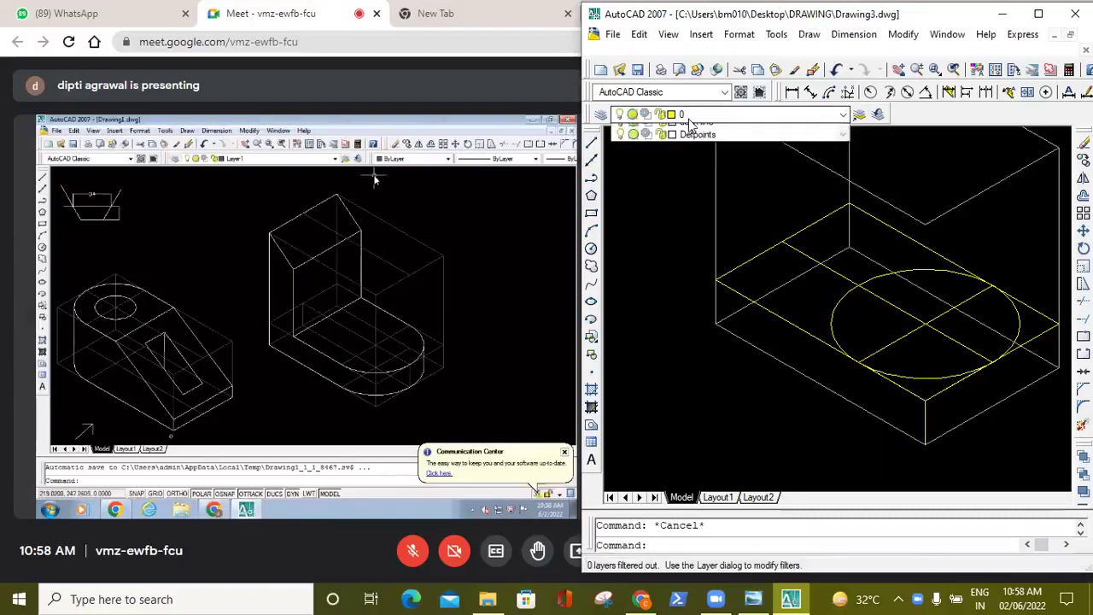
pyautogui.click(717, 153)
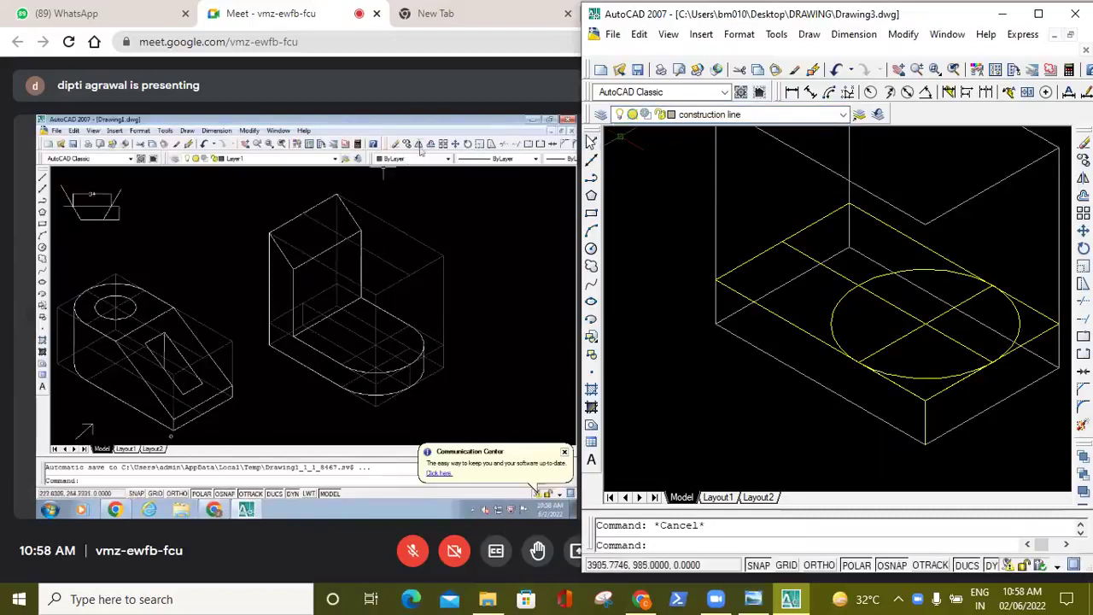
pyautogui.click(590, 141)
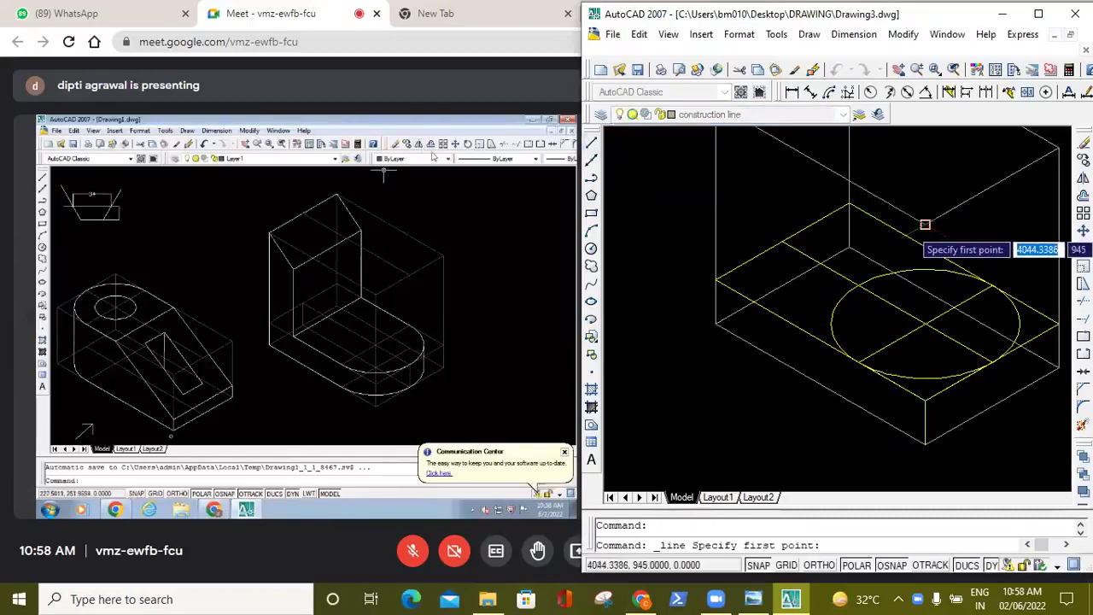
pyautogui.click(925, 225)
pyautogui.click(925, 398)
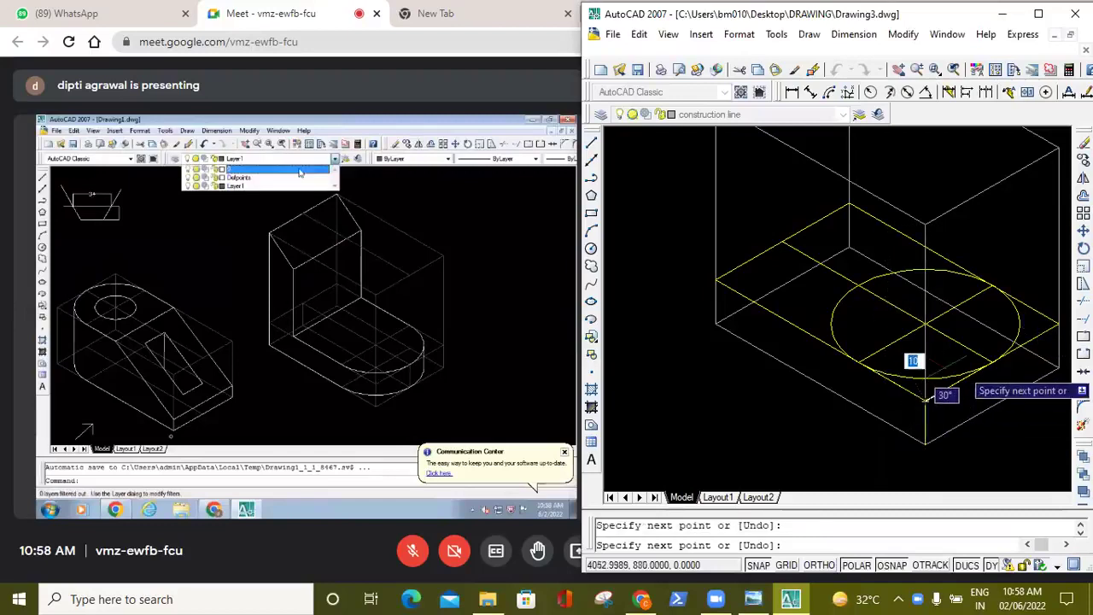
pyautogui.click(825, 567)
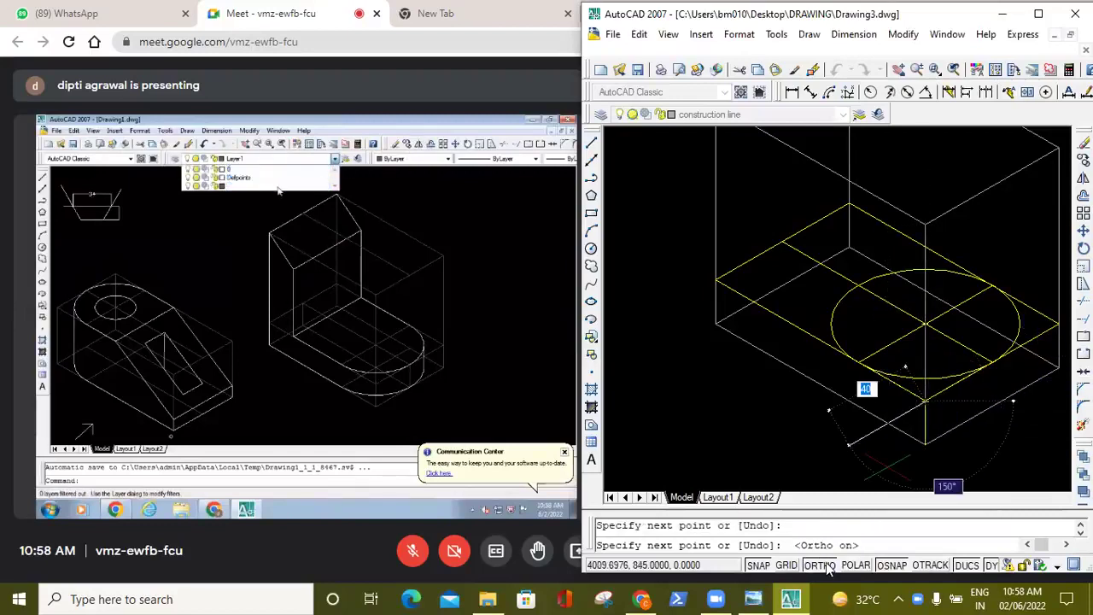
pyautogui.click(593, 144)
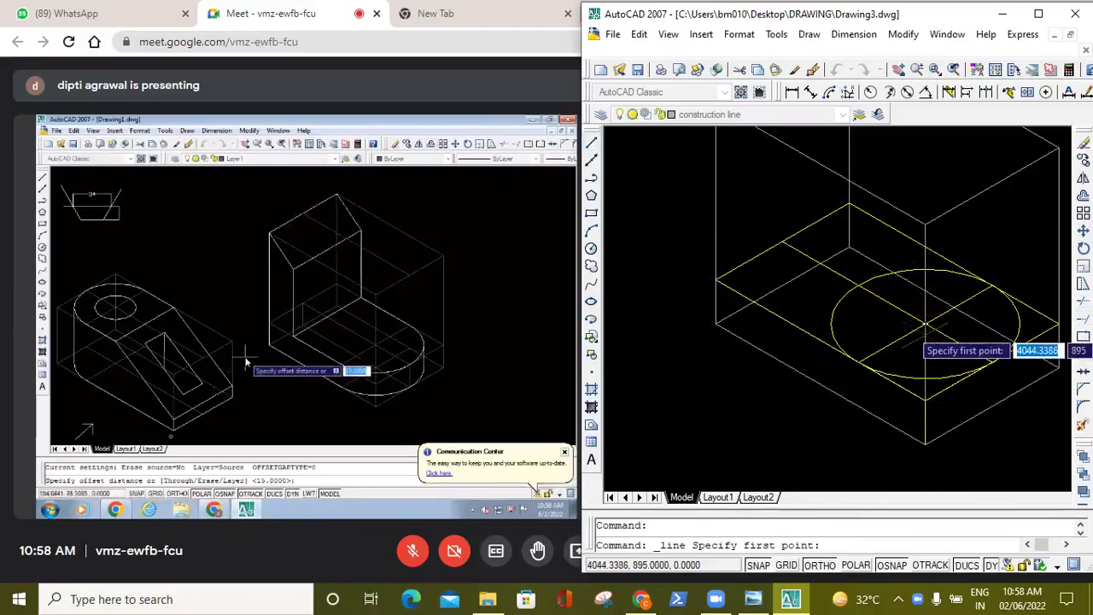
pyautogui.click(1083, 300)
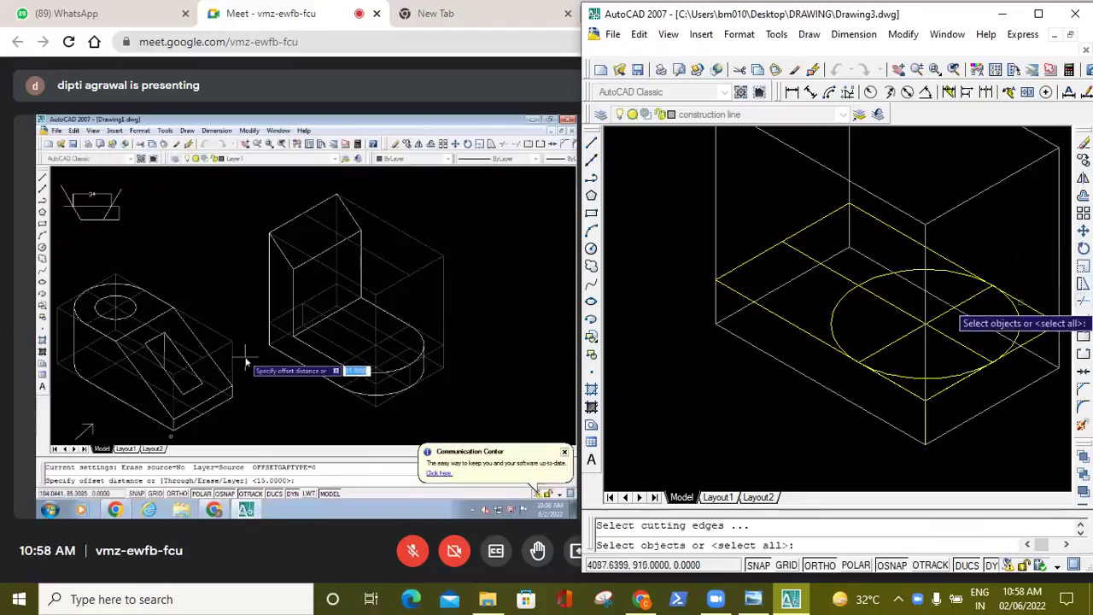
pyautogui.click(945, 309)
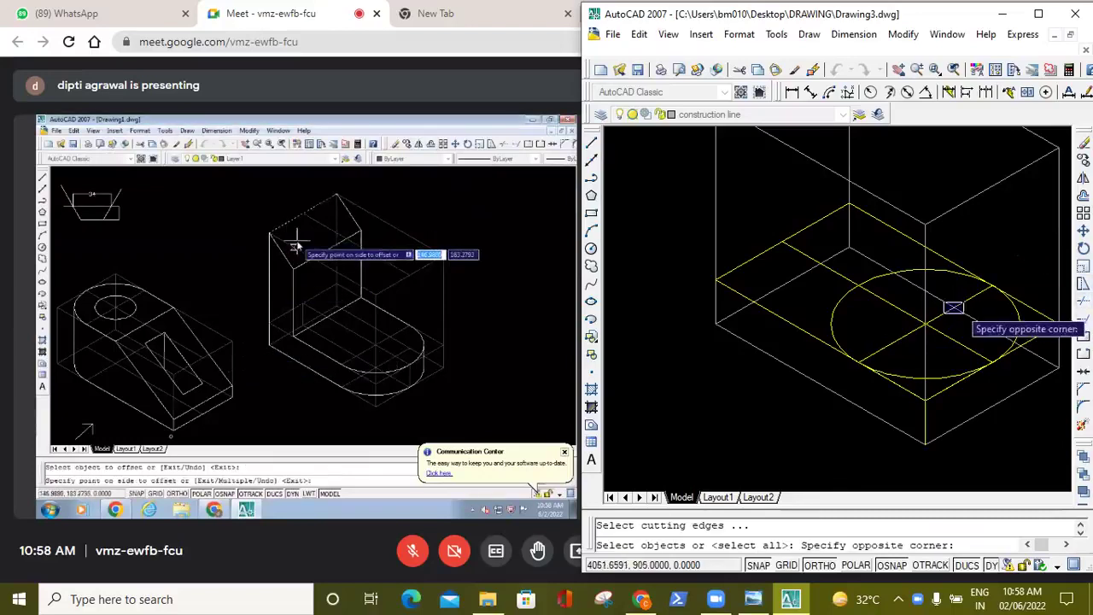
pyautogui.click(957, 325)
pyautogui.click(958, 327)
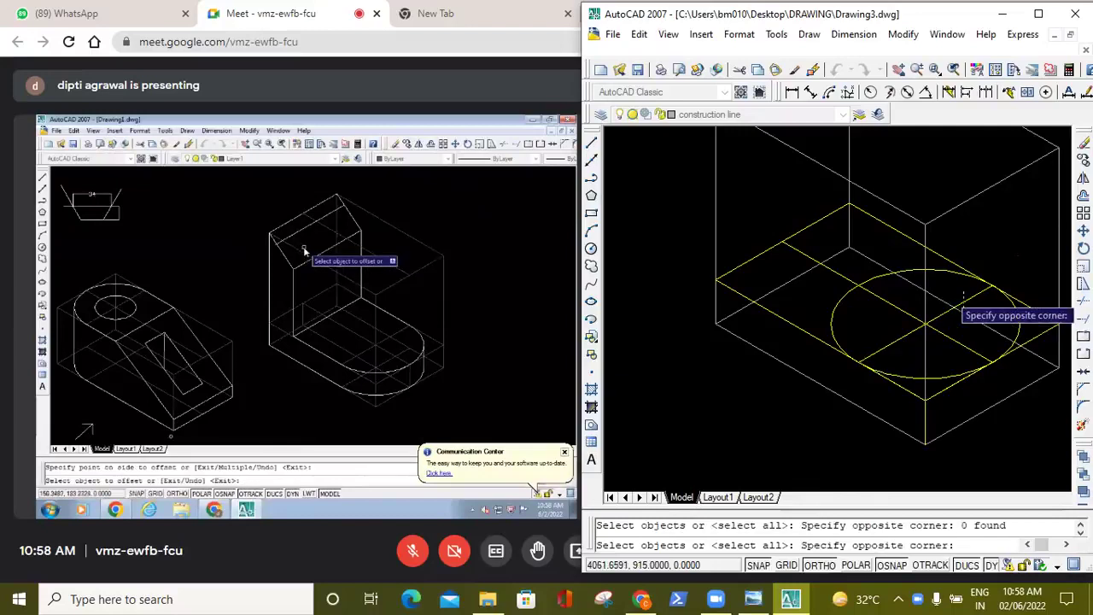
pyautogui.click(963, 291)
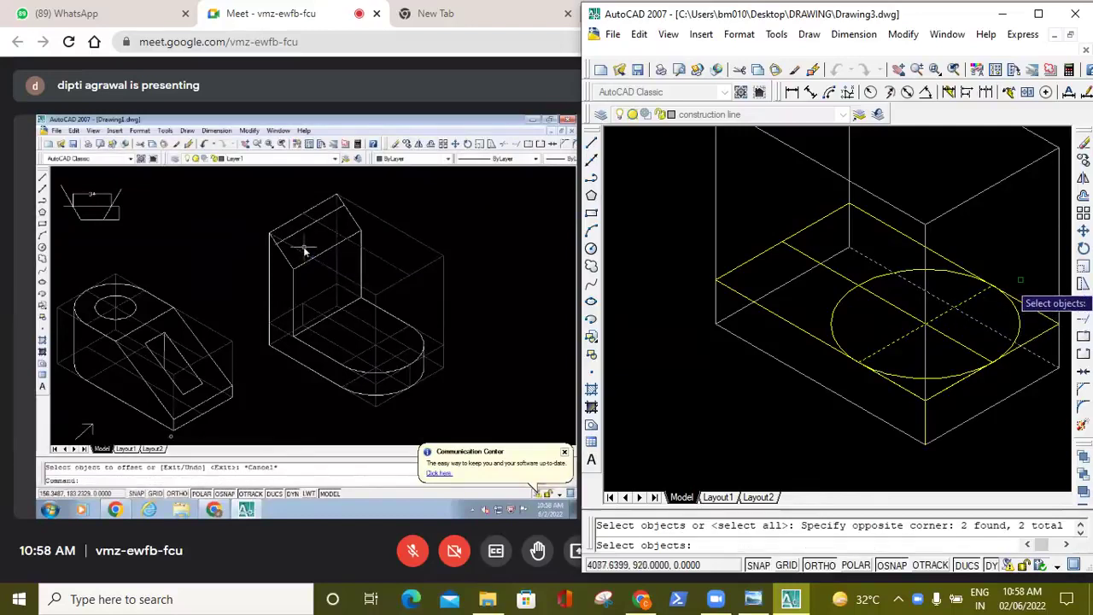
pyautogui.press('Return')
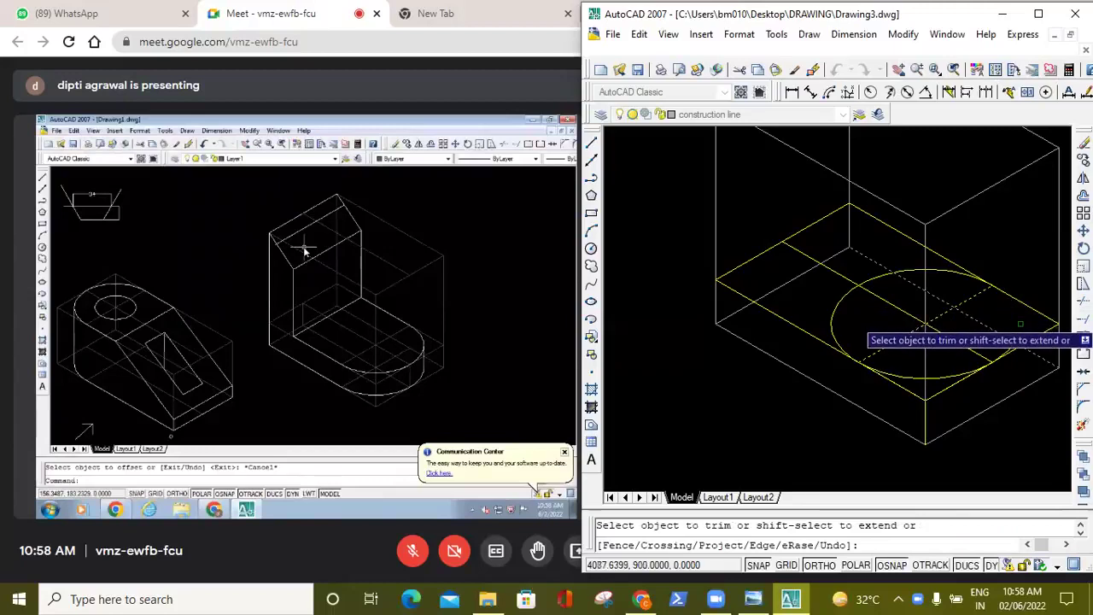
pyautogui.click(1002, 345)
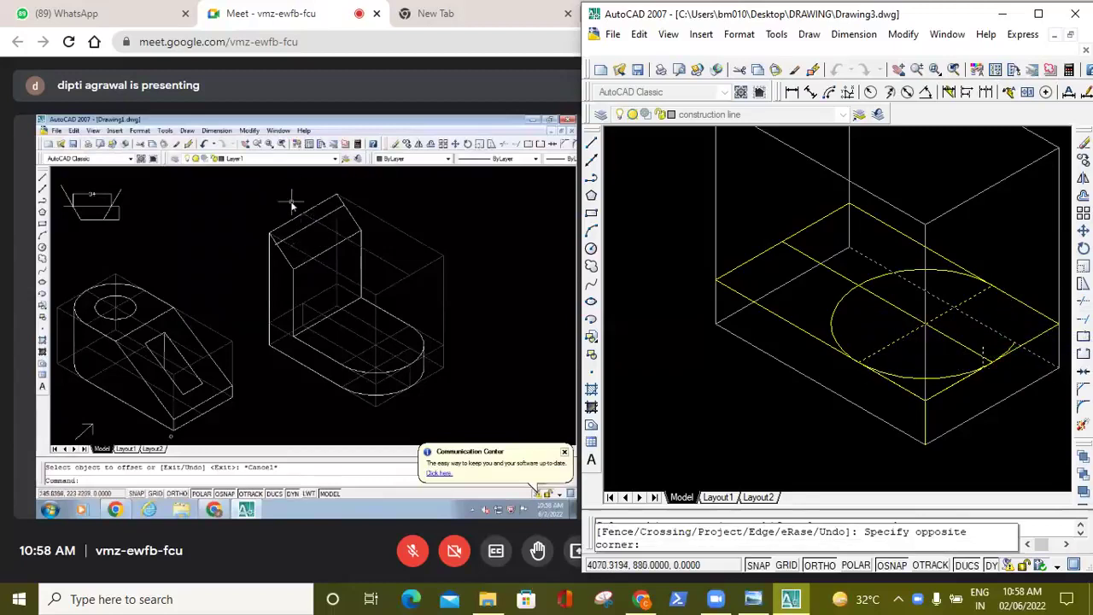
pyautogui.click(964, 379)
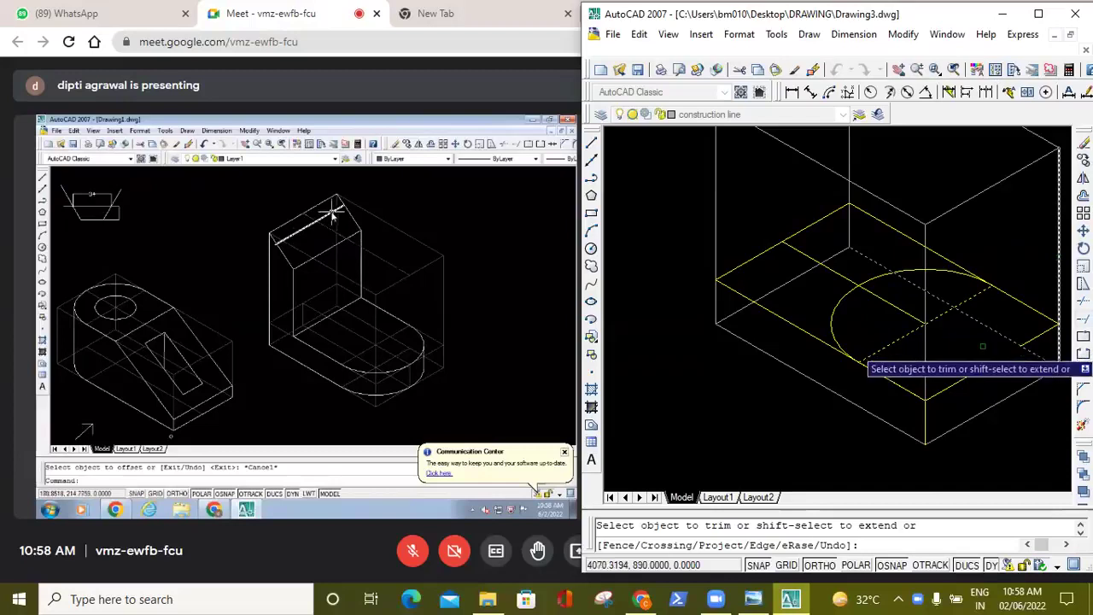
pyautogui.press('Return')
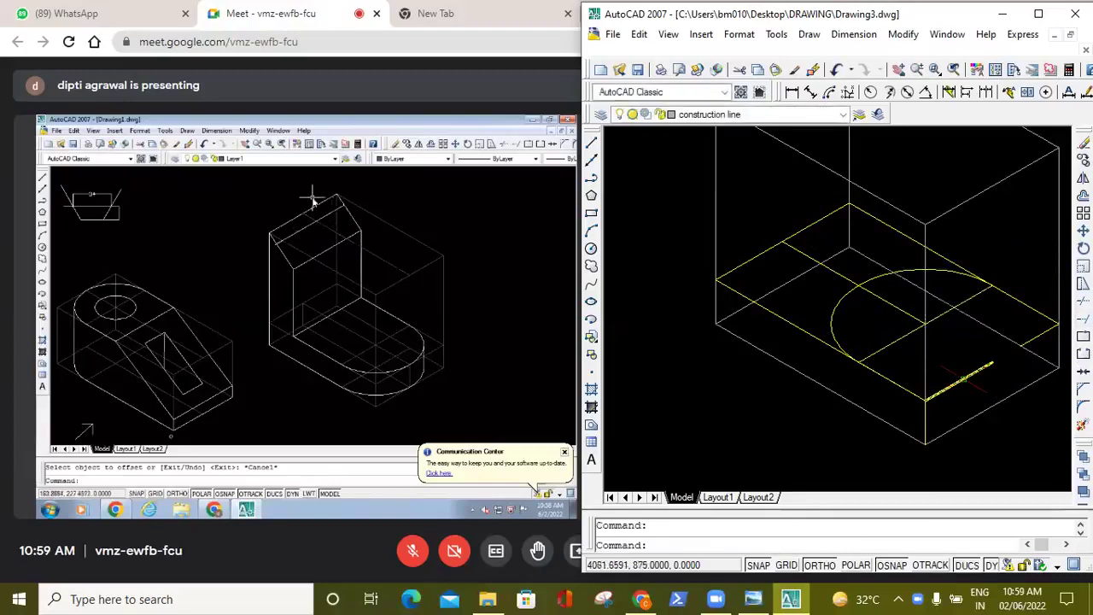
pyautogui.click(991, 362)
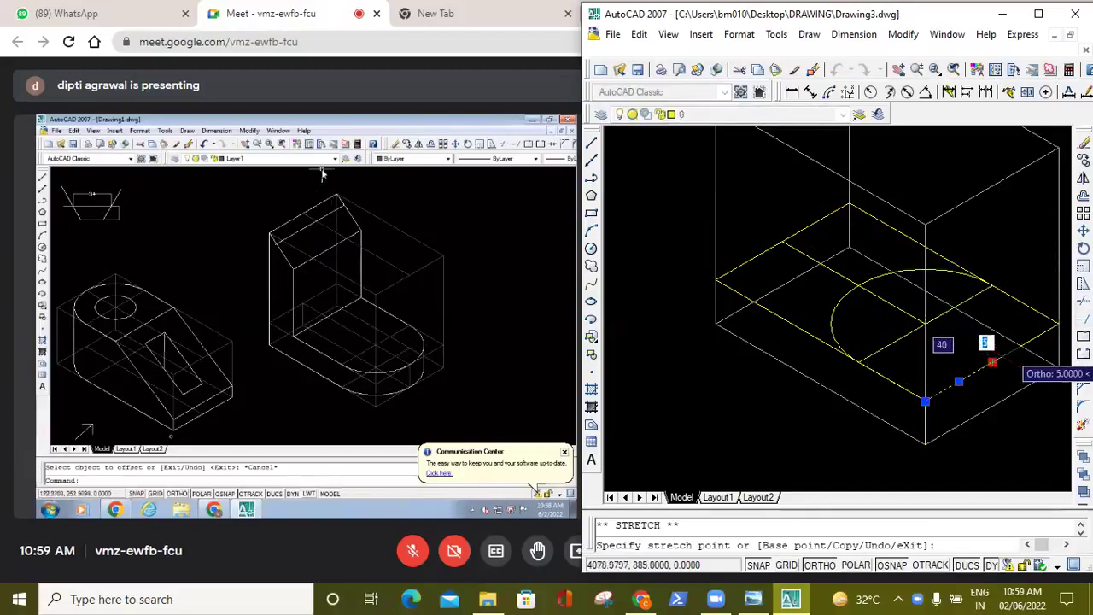
pyautogui.press('Escape')
pyautogui.press('Escape')
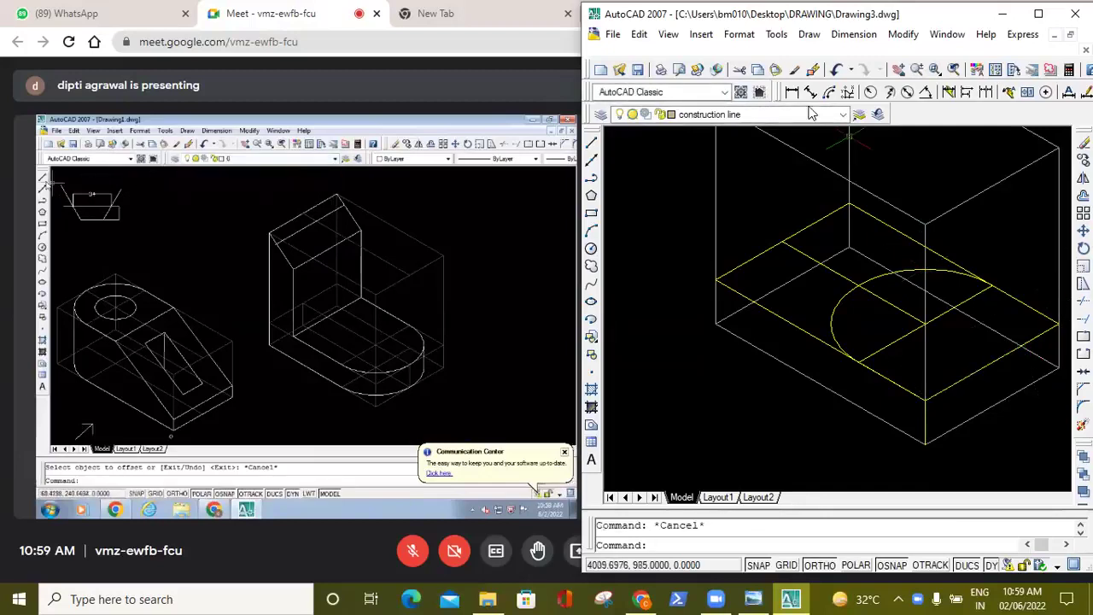
pyautogui.click(837, 71)
pyautogui.click(838, 70)
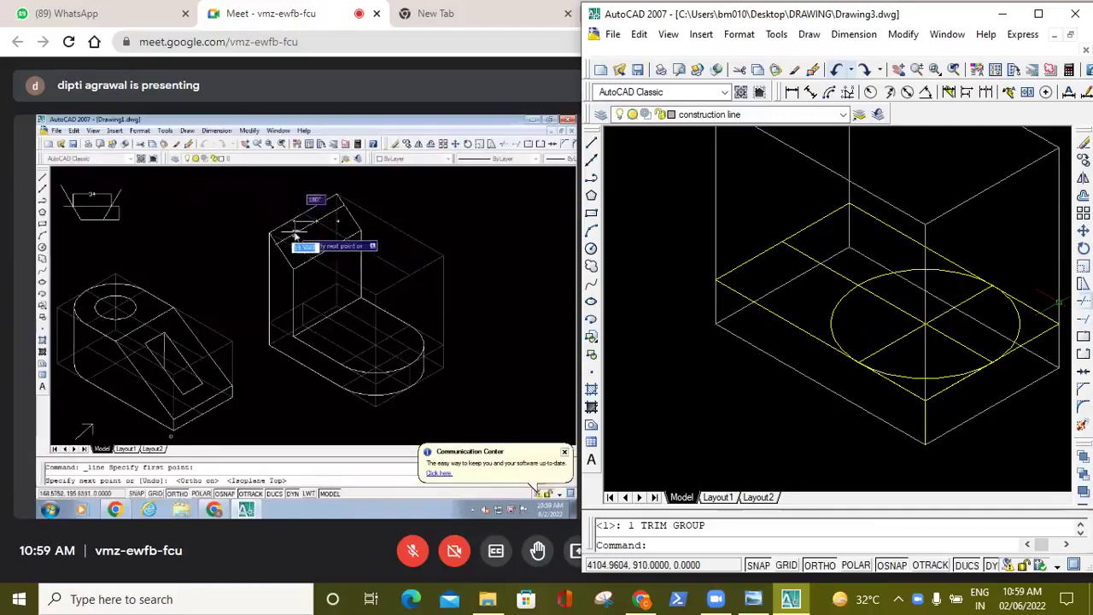
pyautogui.click(1082, 300)
pyautogui.click(887, 313)
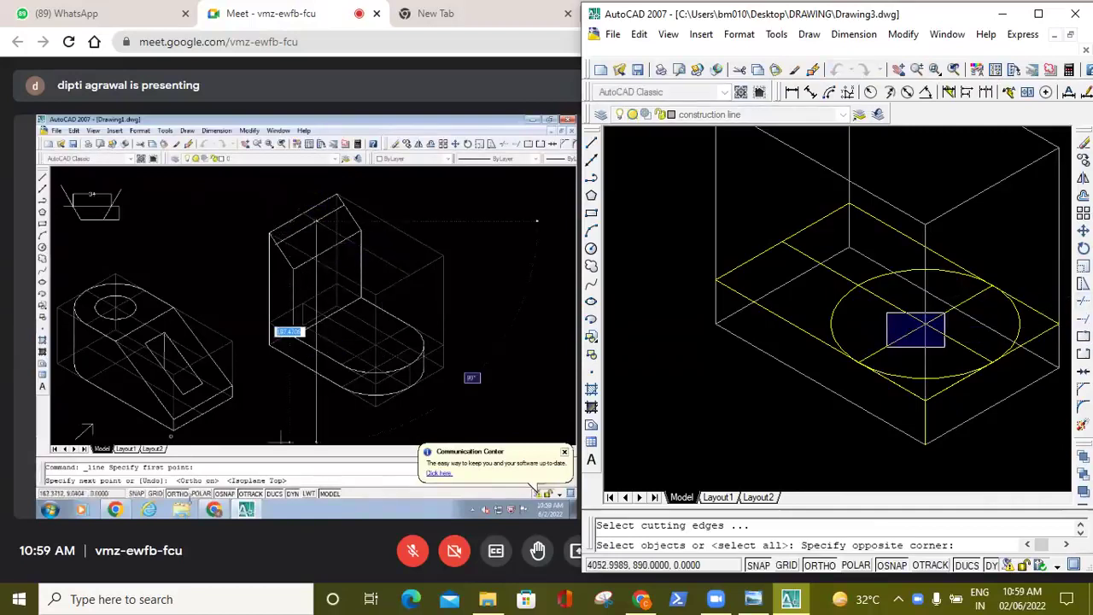
pyautogui.click(944, 347)
pyautogui.click(927, 353)
pyautogui.click(899, 317)
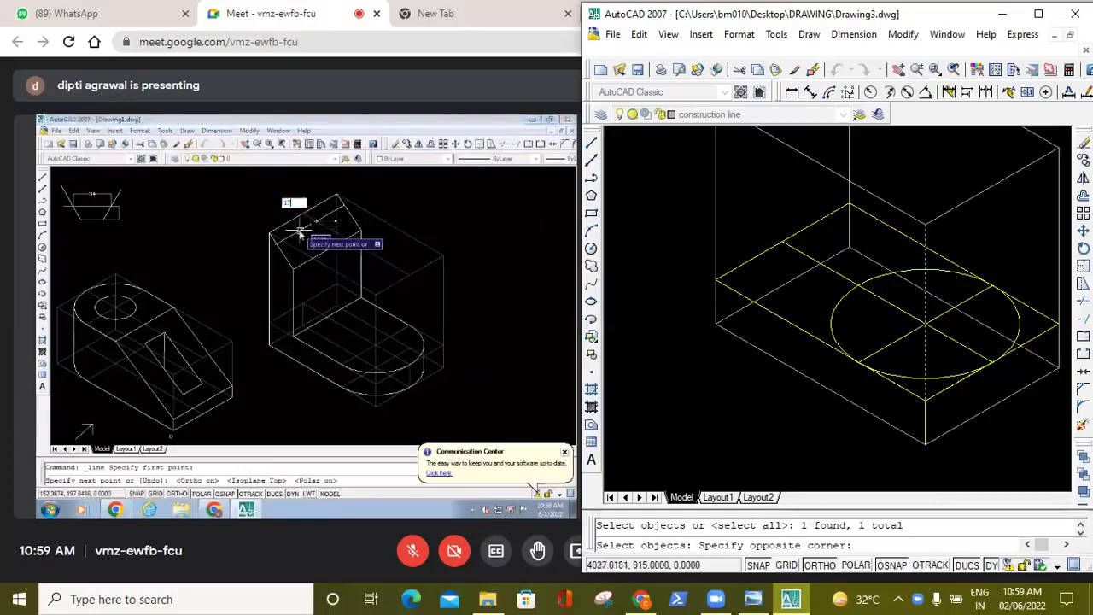
pyautogui.click(908, 355)
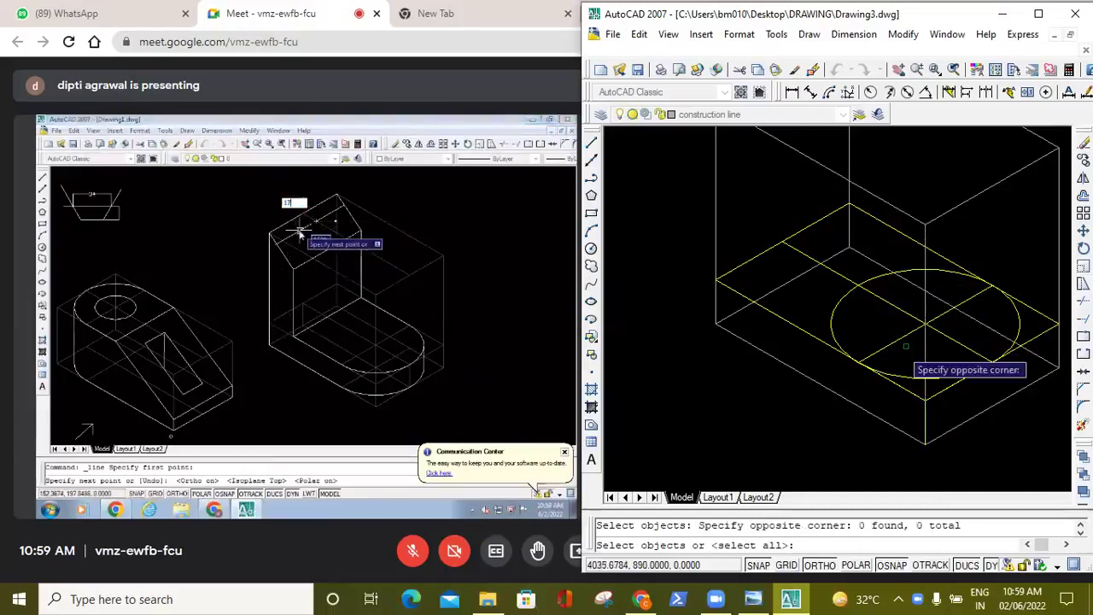
pyautogui.click(886, 292)
pyautogui.click(949, 367)
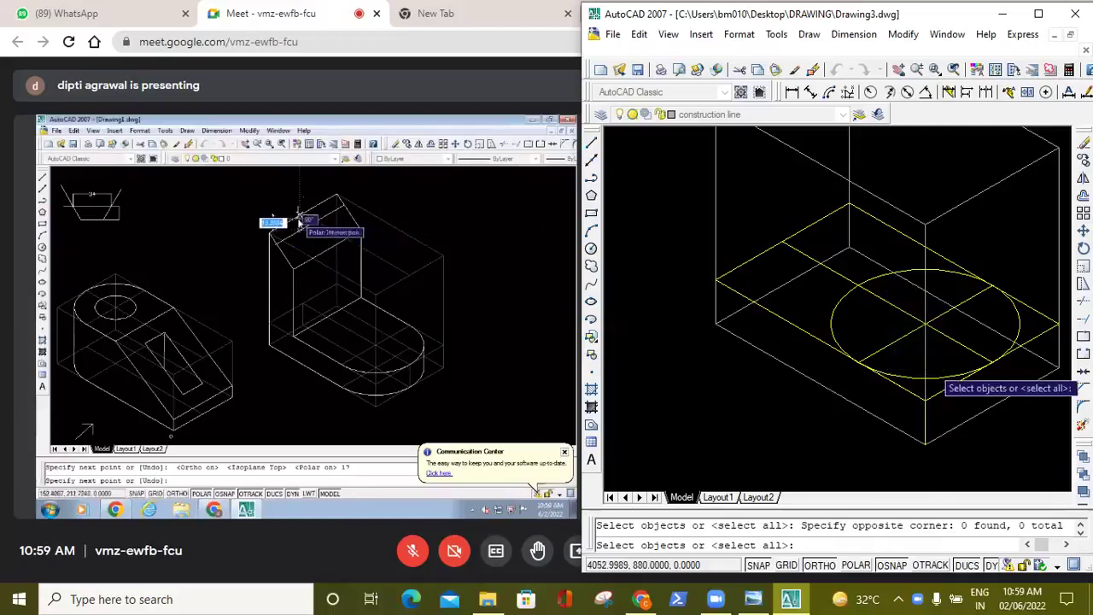
pyautogui.click(1083, 301)
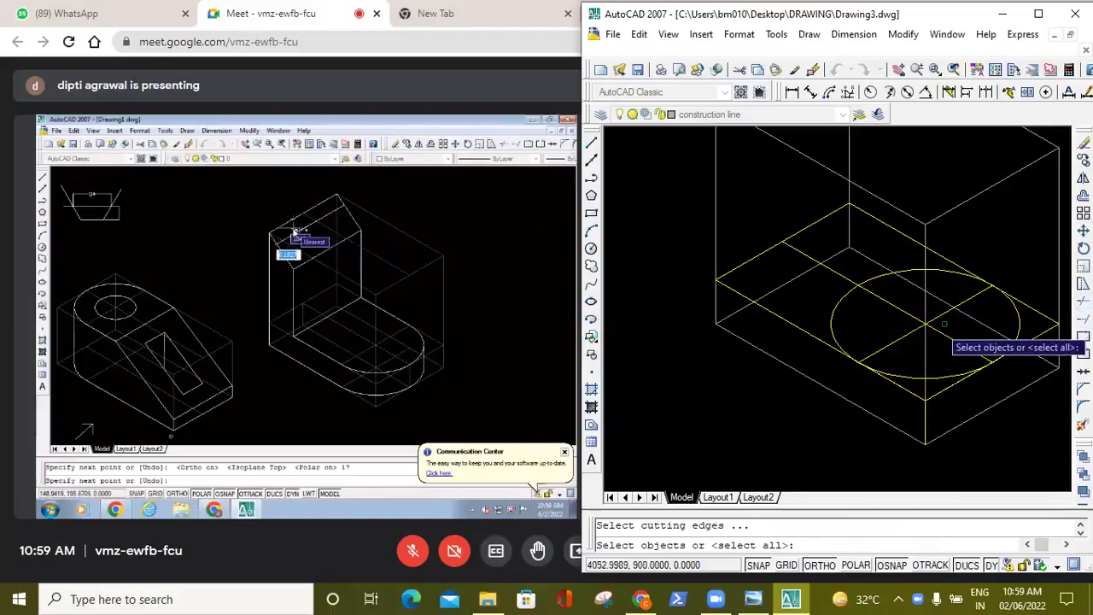
pyautogui.click(883, 314)
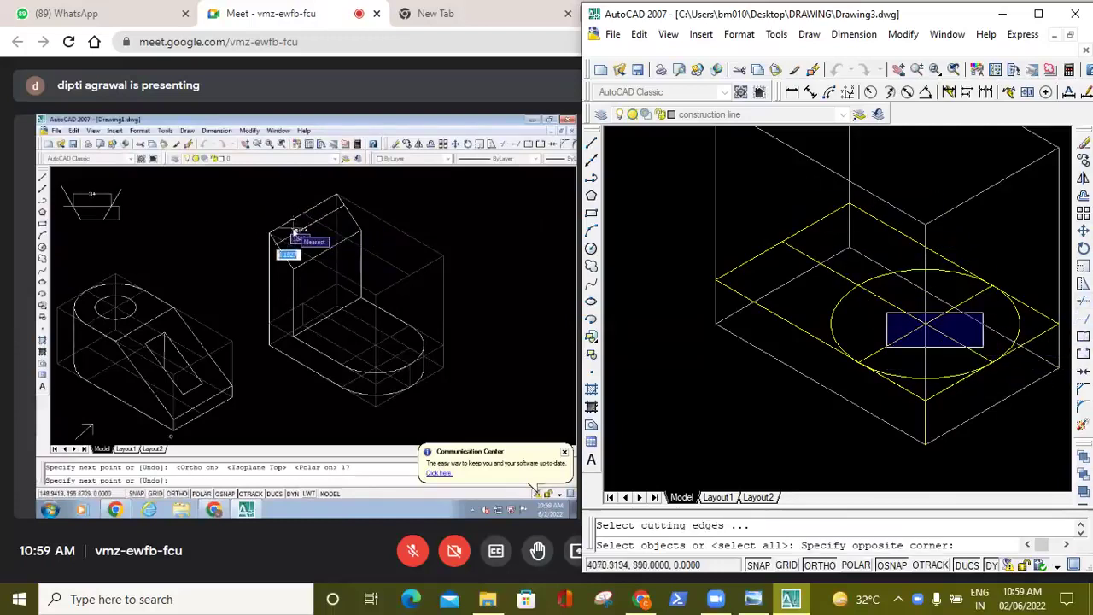
pyautogui.click(963, 357)
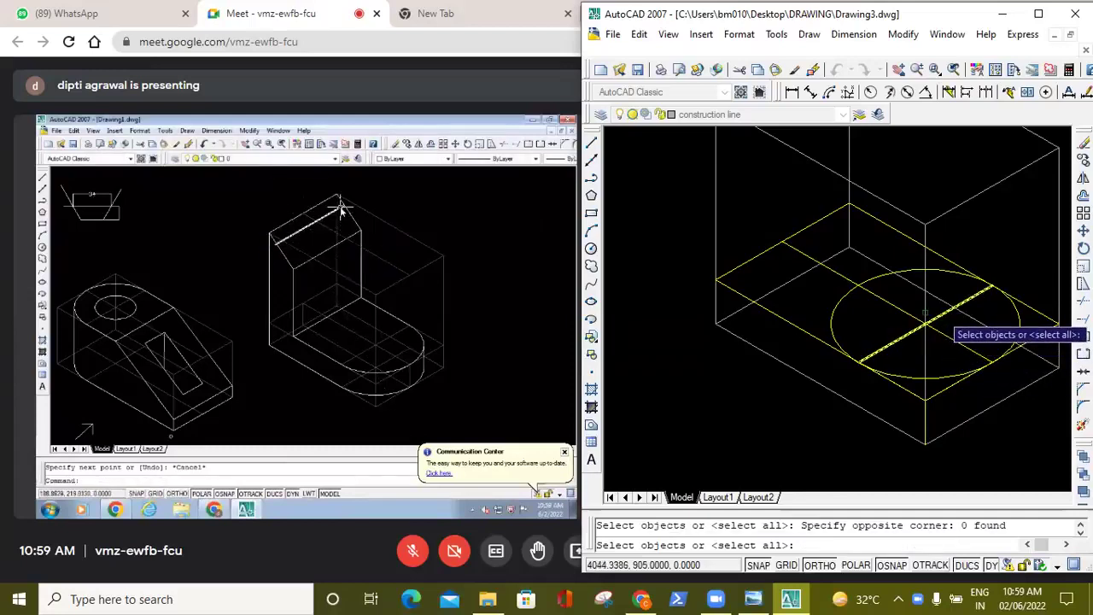
pyautogui.doubleClick(927, 316)
pyautogui.click(929, 319)
pyautogui.click(926, 316)
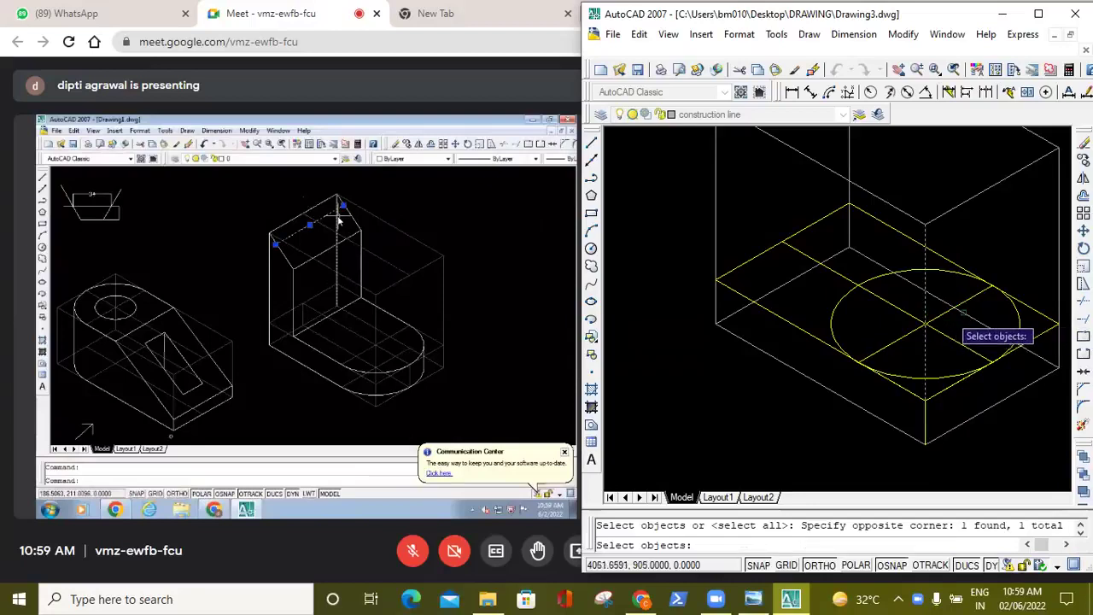
pyautogui.click(942, 304)
pyautogui.click(944, 302)
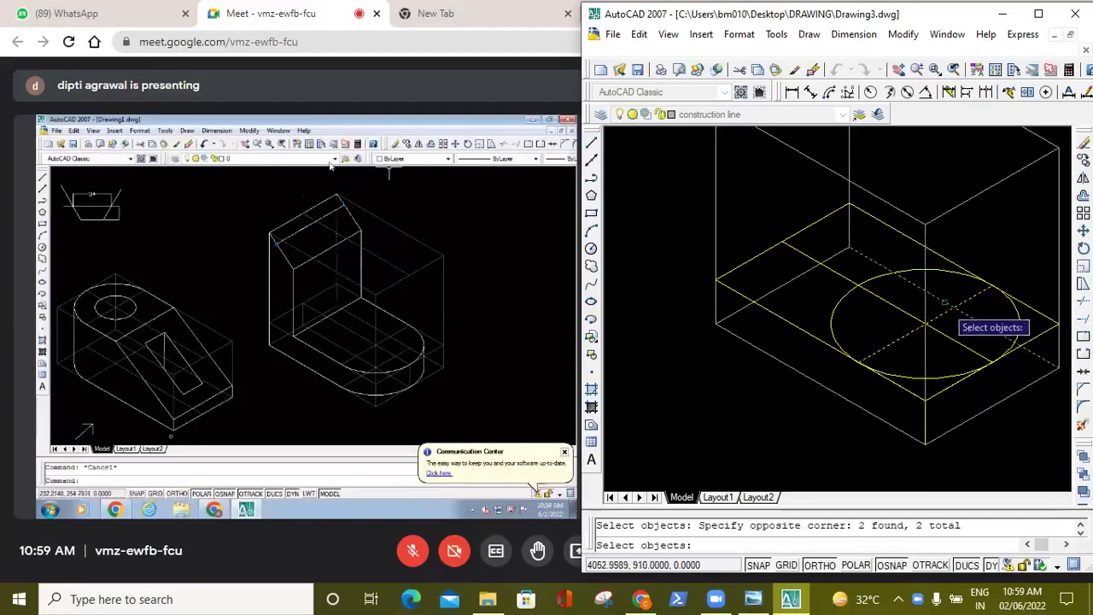
pyautogui.press('Return')
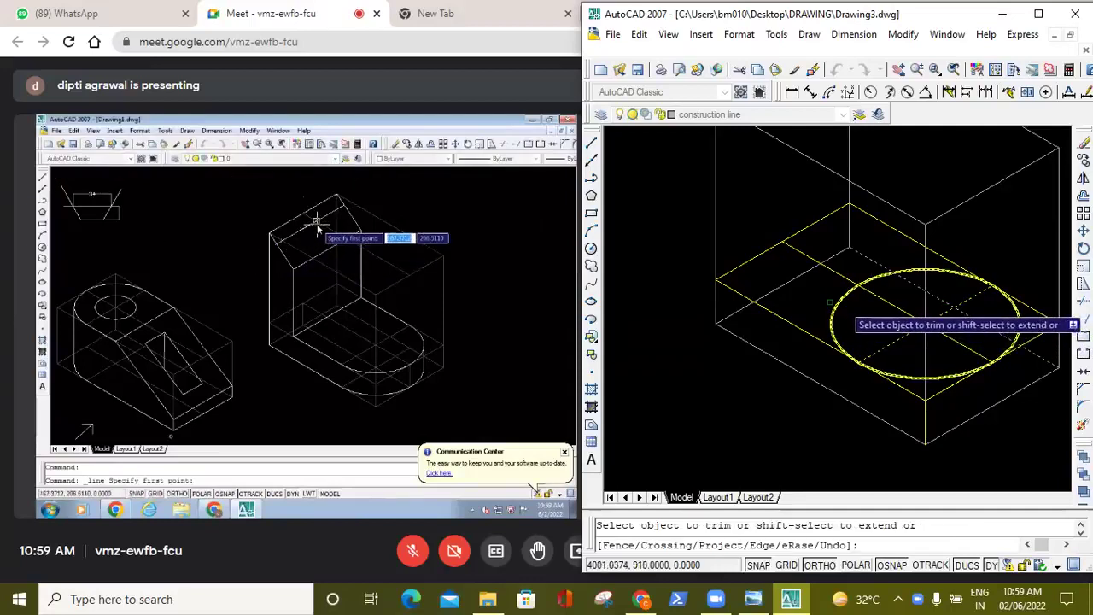
pyautogui.click(829, 301)
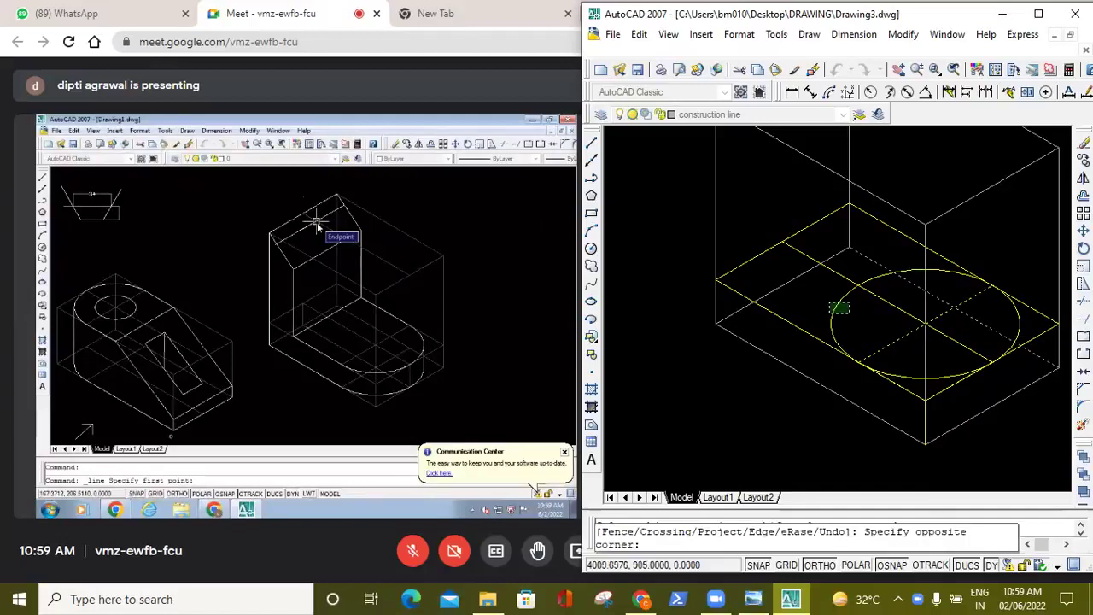
pyautogui.click(845, 312)
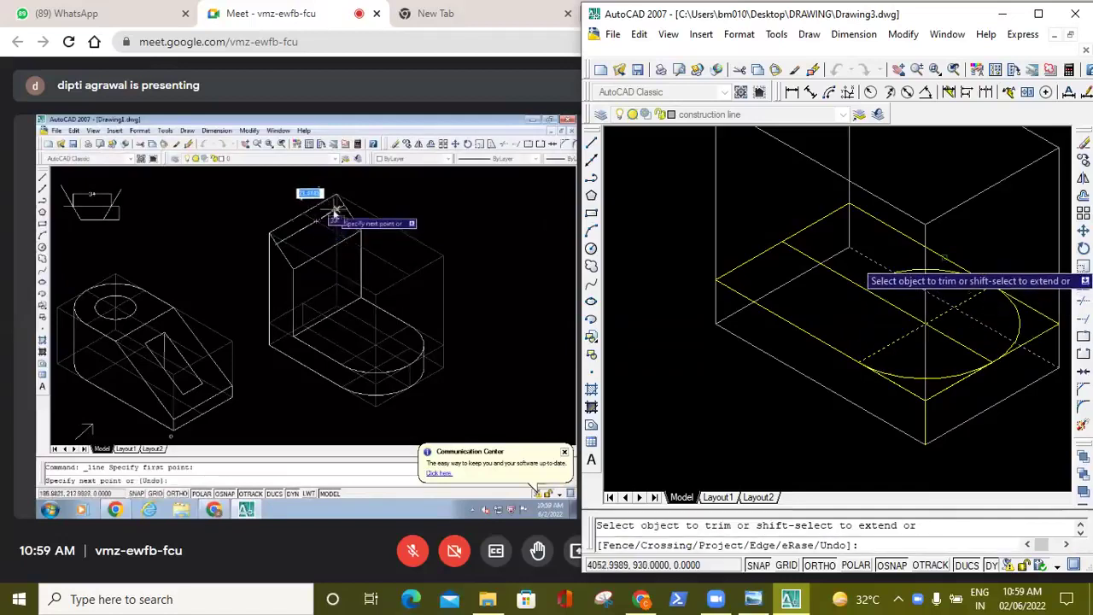
pyautogui.click(925, 270)
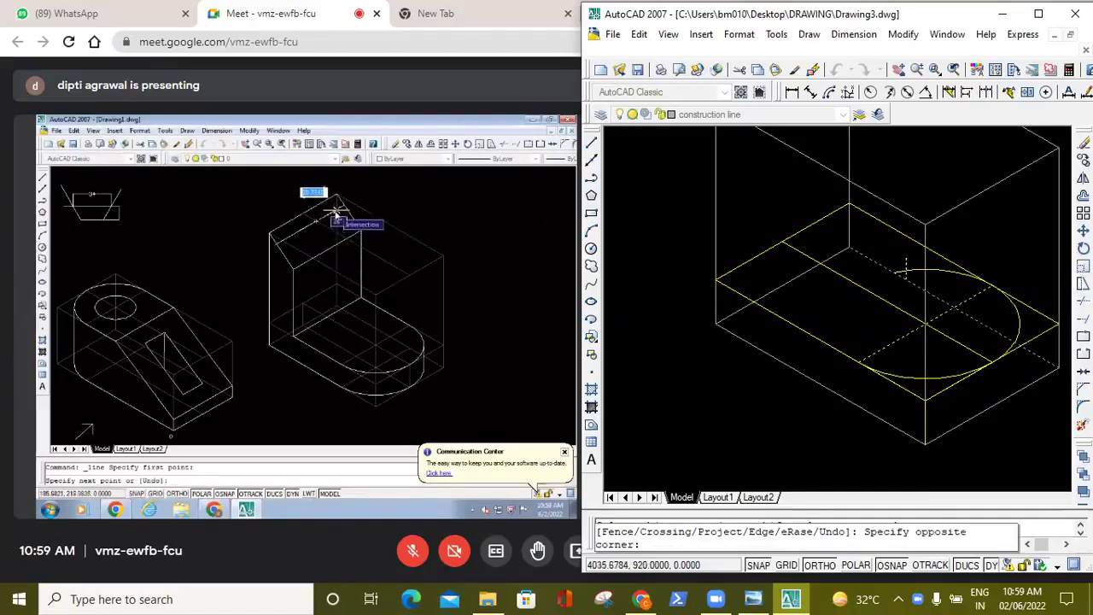
pyautogui.click(904, 260)
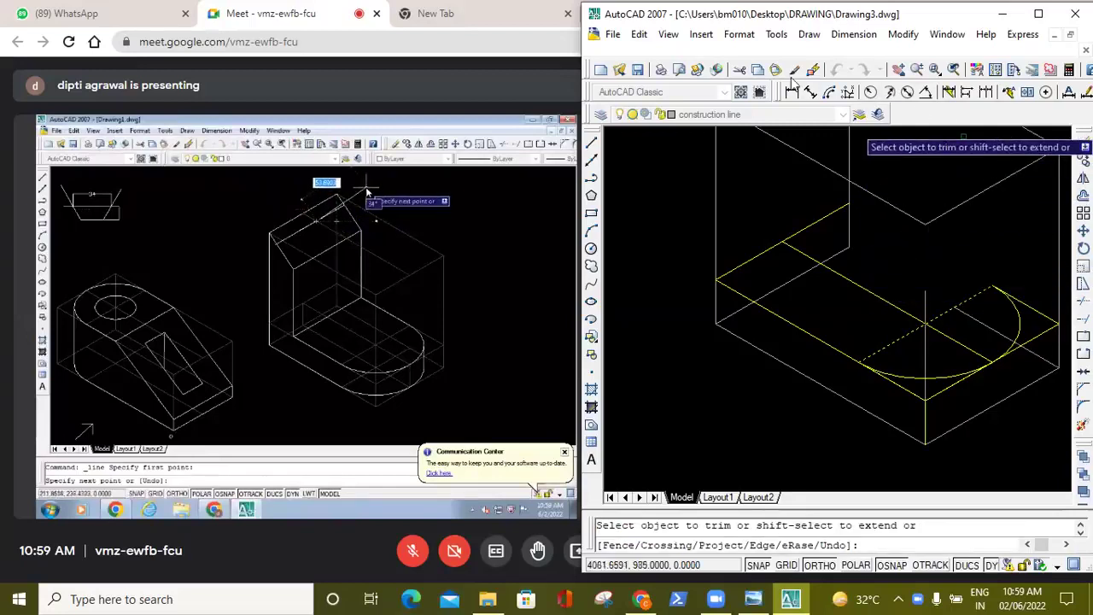
pyautogui.press('Escape')
pyautogui.click(837, 71)
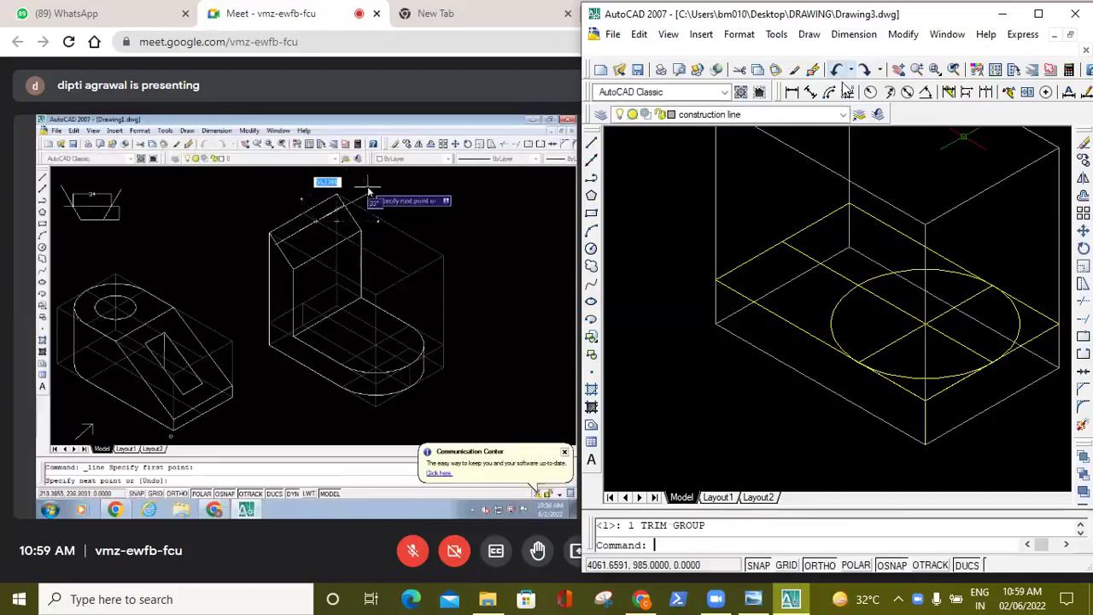
# Trim away the left half of the ellipse against a selected cutting edge.
pyautogui.write('tr')
pyautogui.press('Return')
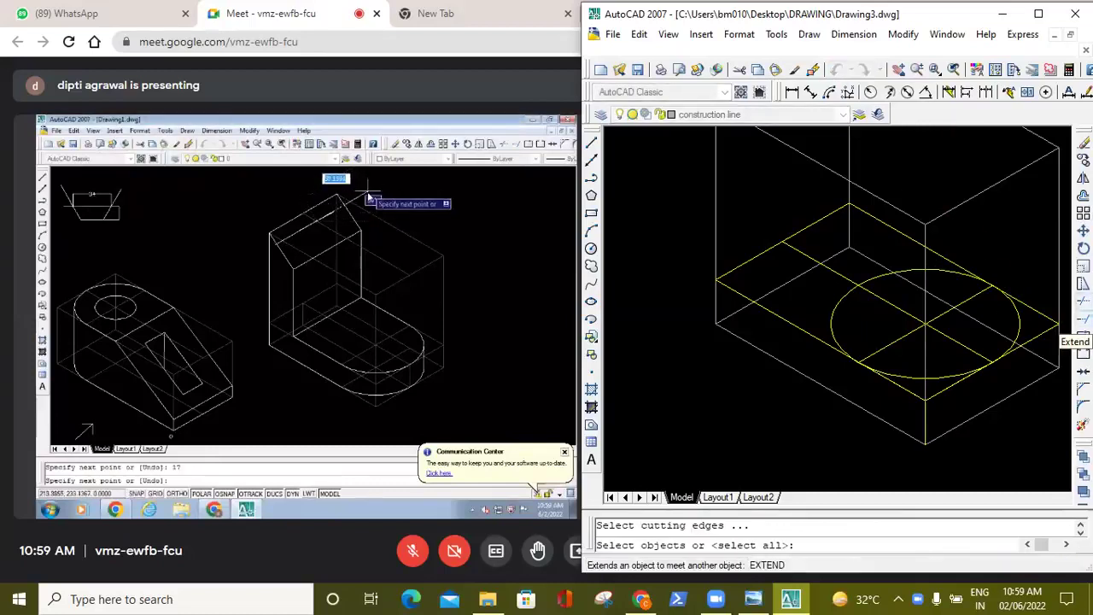
pyautogui.click(893, 354)
pyautogui.click(894, 354)
pyautogui.click(892, 340)
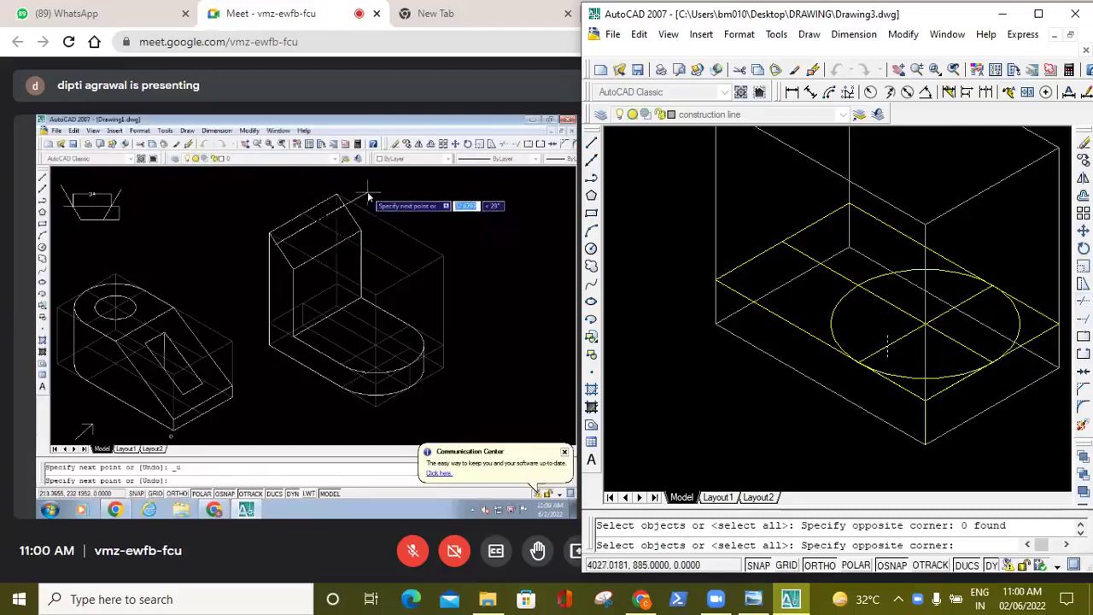
pyautogui.click(899, 350)
pyautogui.press('Return')
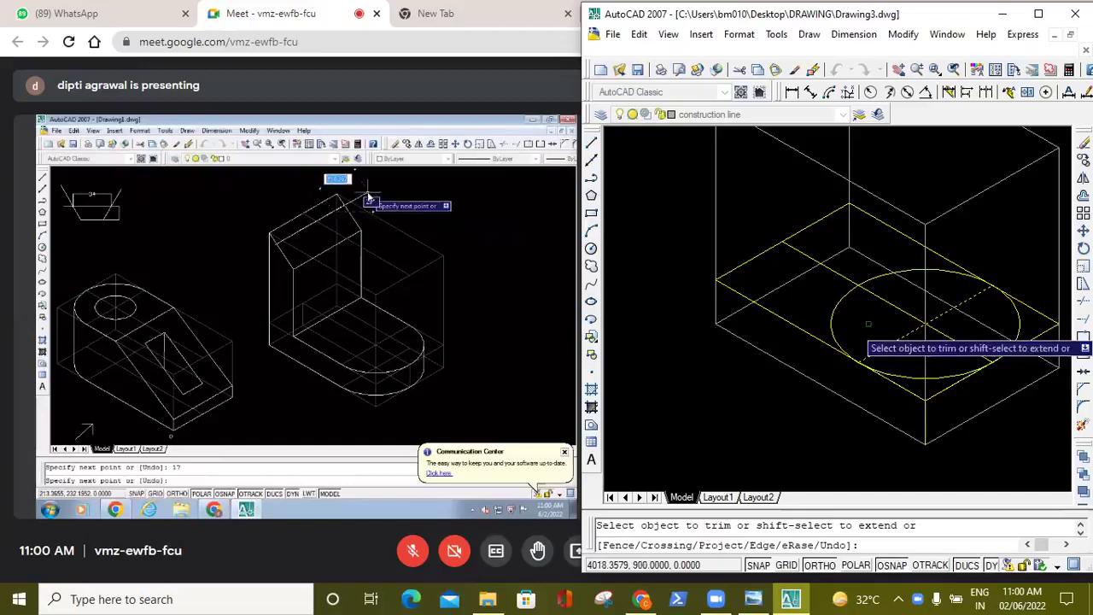
pyautogui.click(854, 318)
pyautogui.click(835, 305)
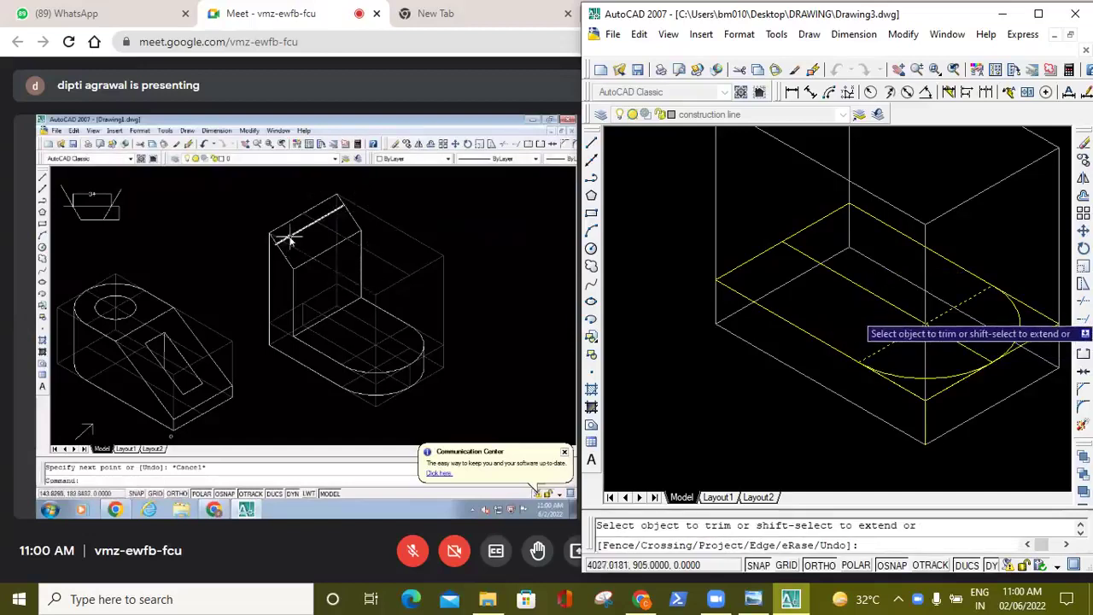
pyautogui.press('Escape')
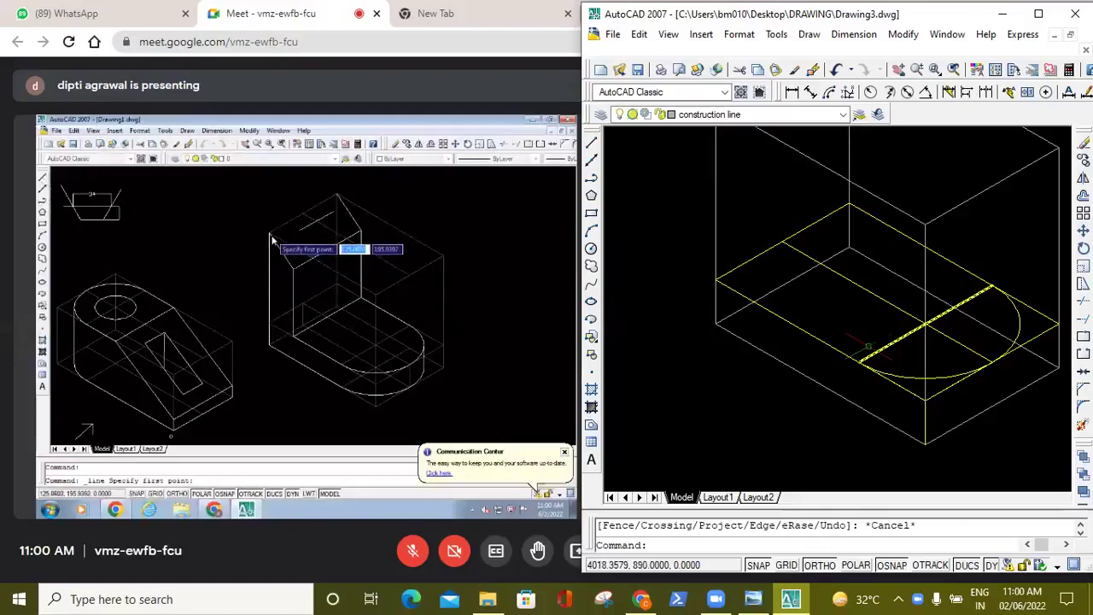
# Delete the leftover arc at the rounded end and the short vertical edge below it.
pyautogui.click(901, 349)
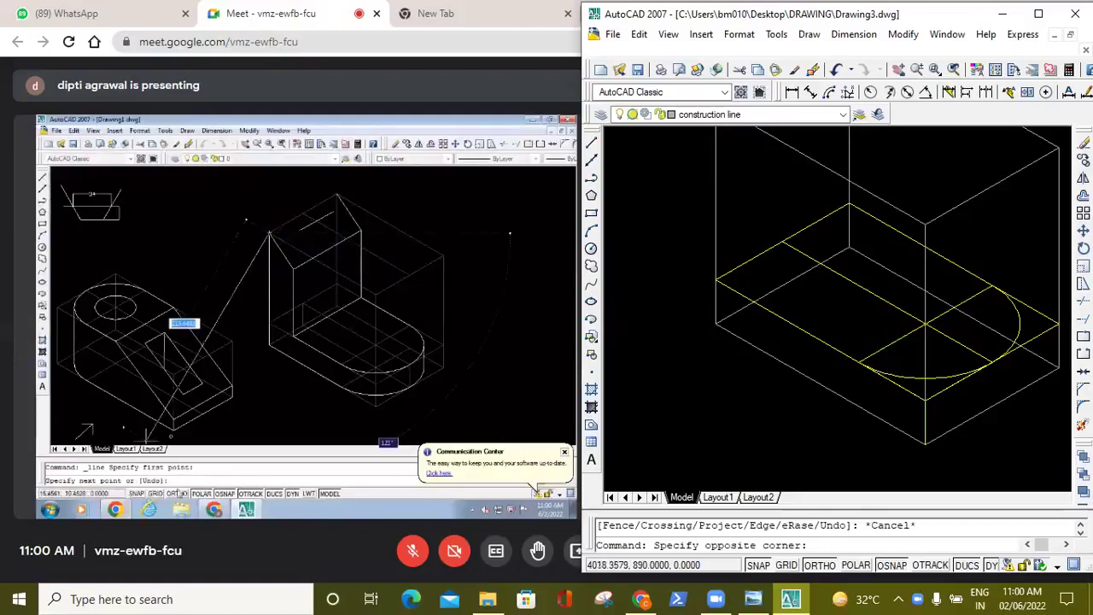
pyautogui.click(886, 357)
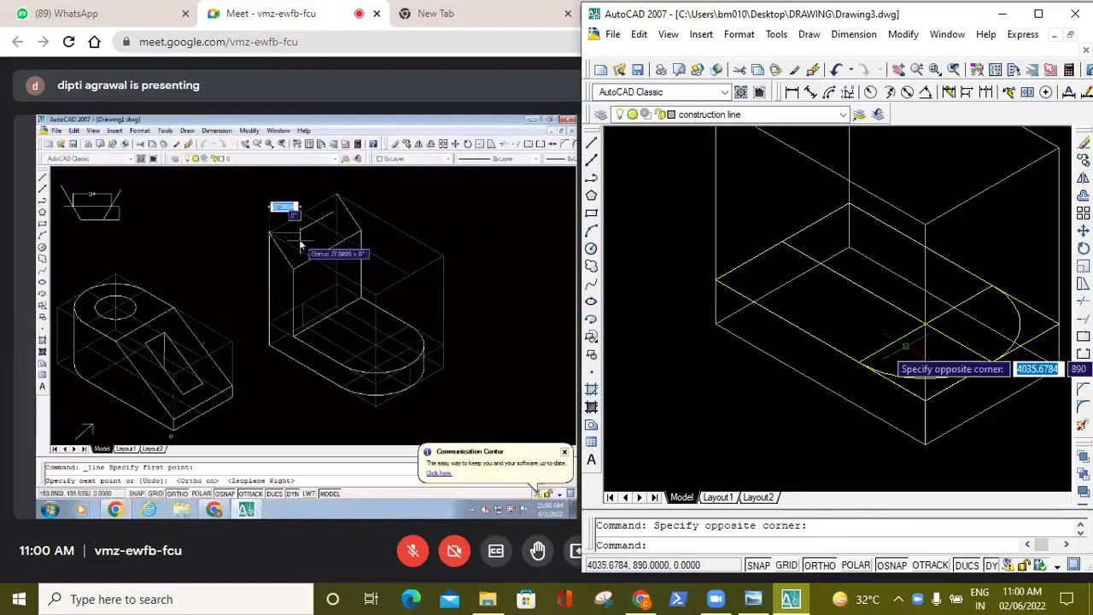
pyautogui.click(888, 335)
pyautogui.click(898, 365)
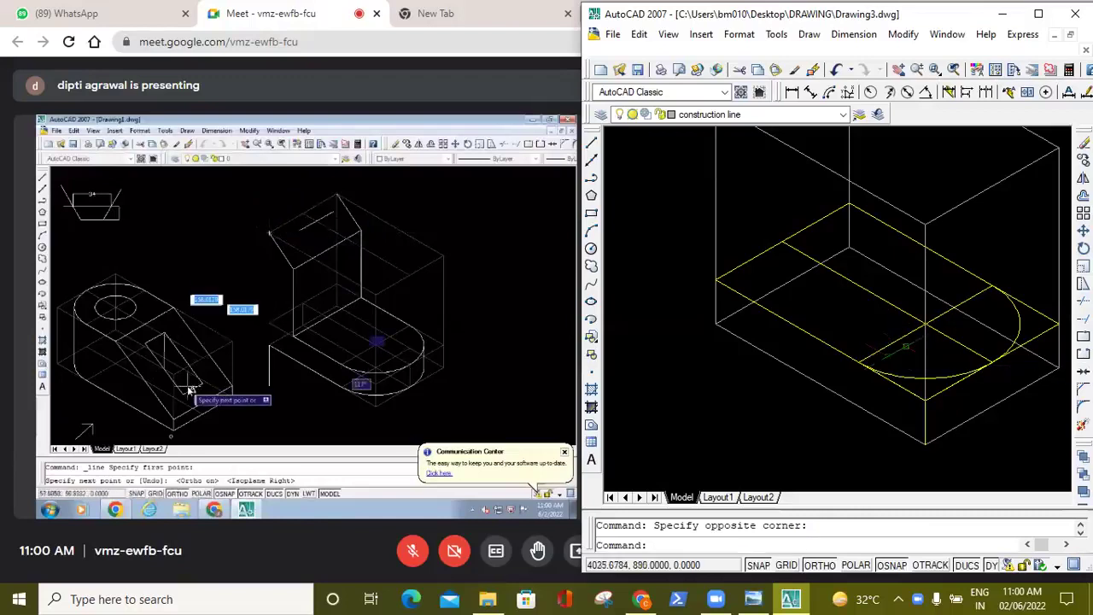
pyautogui.click(905, 338)
pyautogui.click(888, 337)
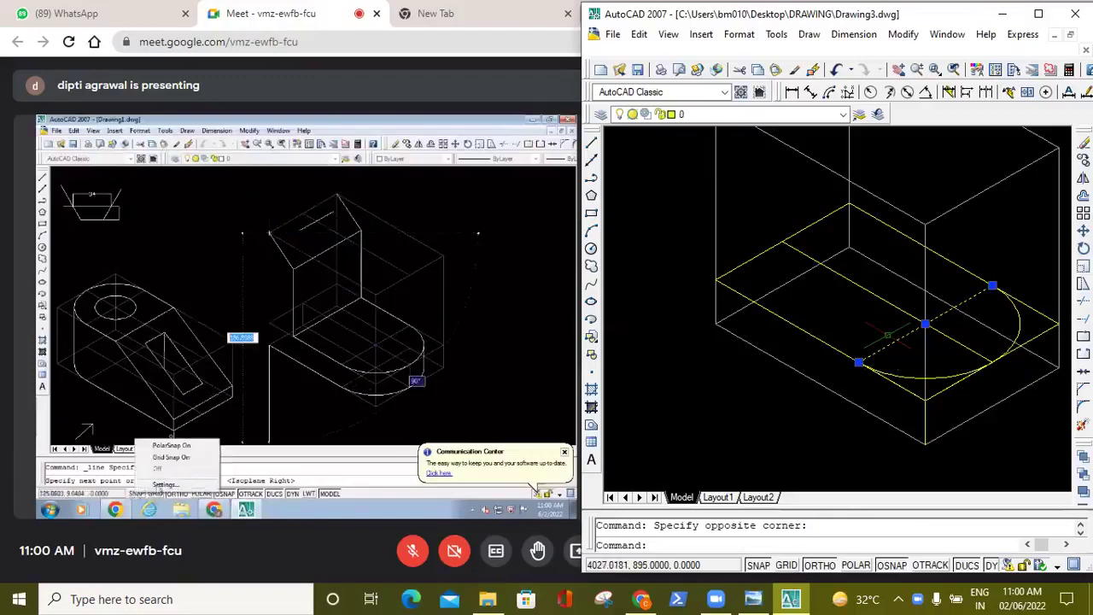
pyautogui.press('Delete')
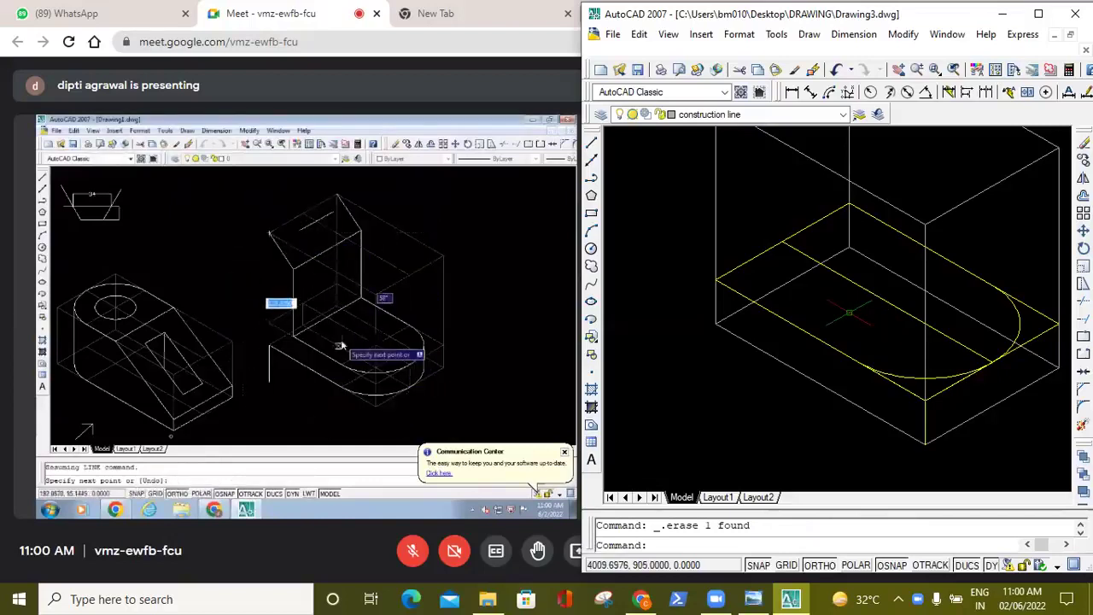
pyautogui.scroll(-1, 888, 308)
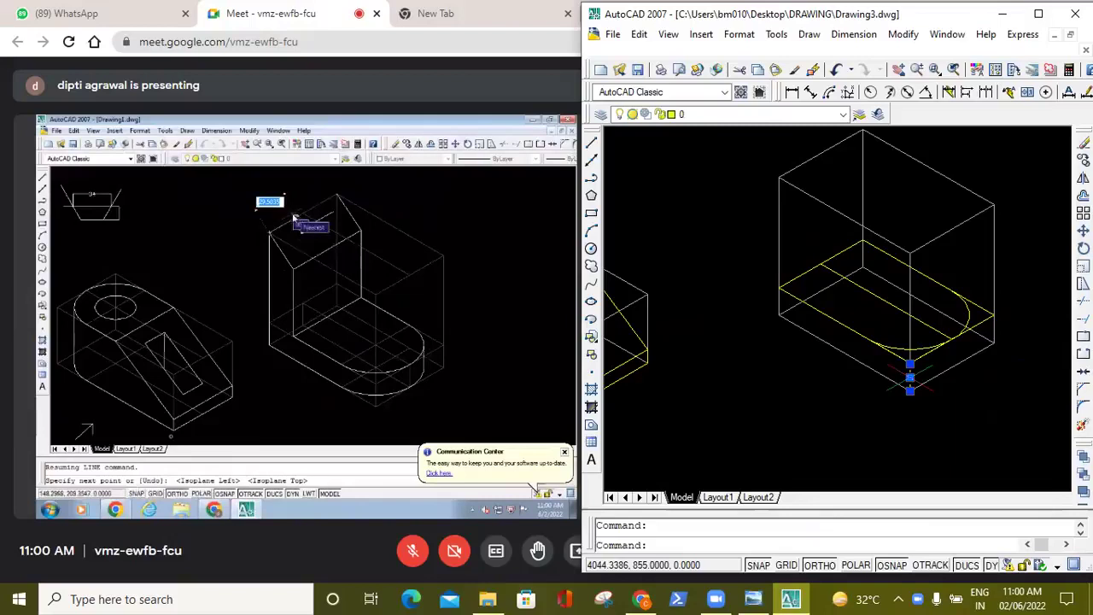
pyautogui.press('Delete')
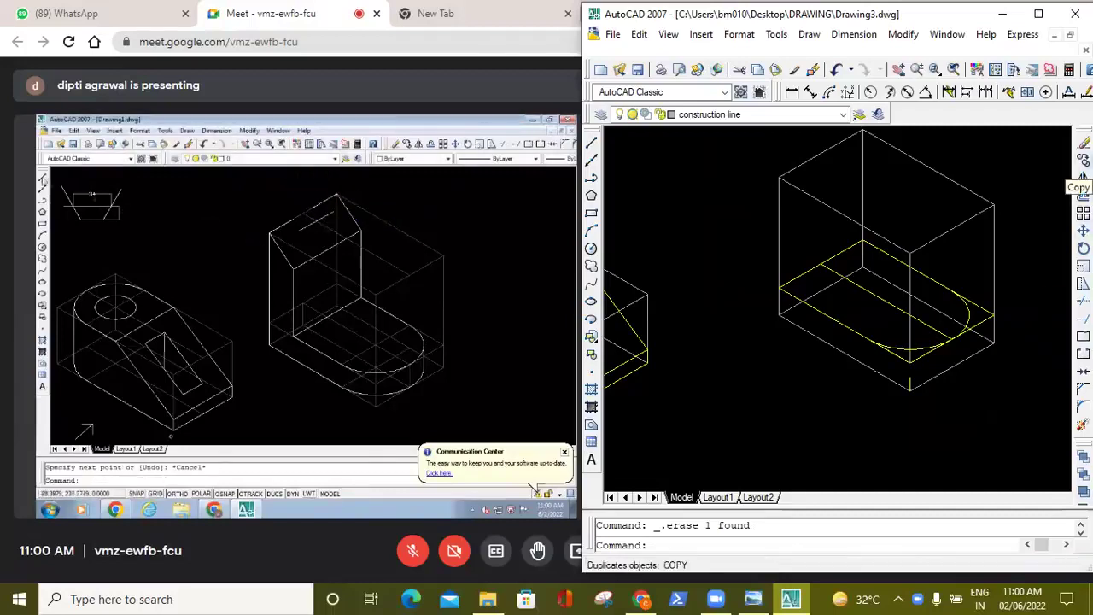
pyautogui.click(1083, 160)
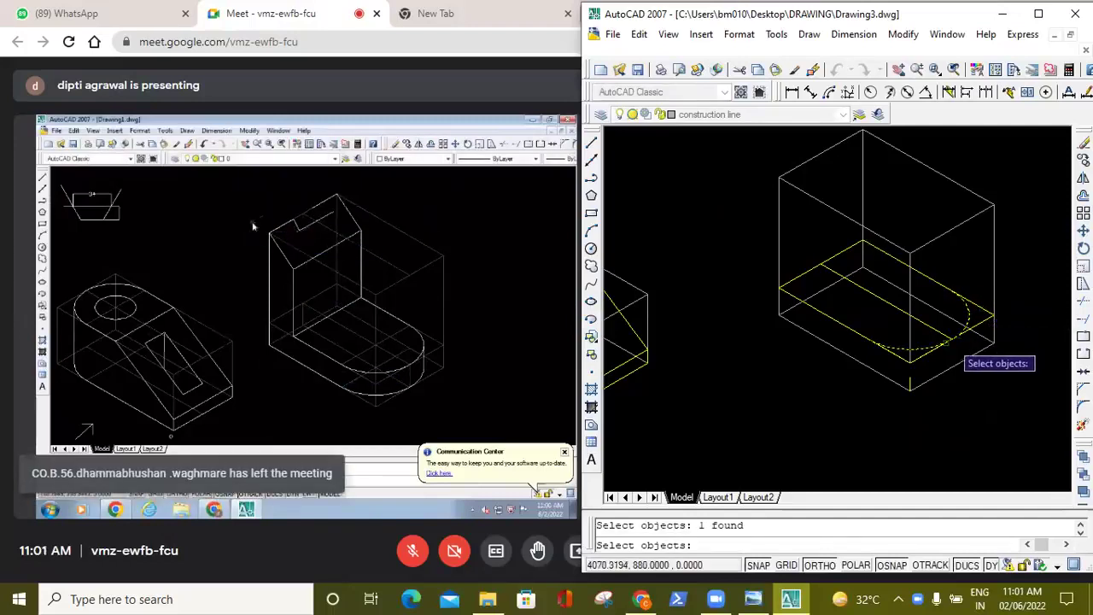
# Copy the front half-ellipse arc straight down on Isoplane Right (F5) below the rounded end.
pyautogui.press('Return')
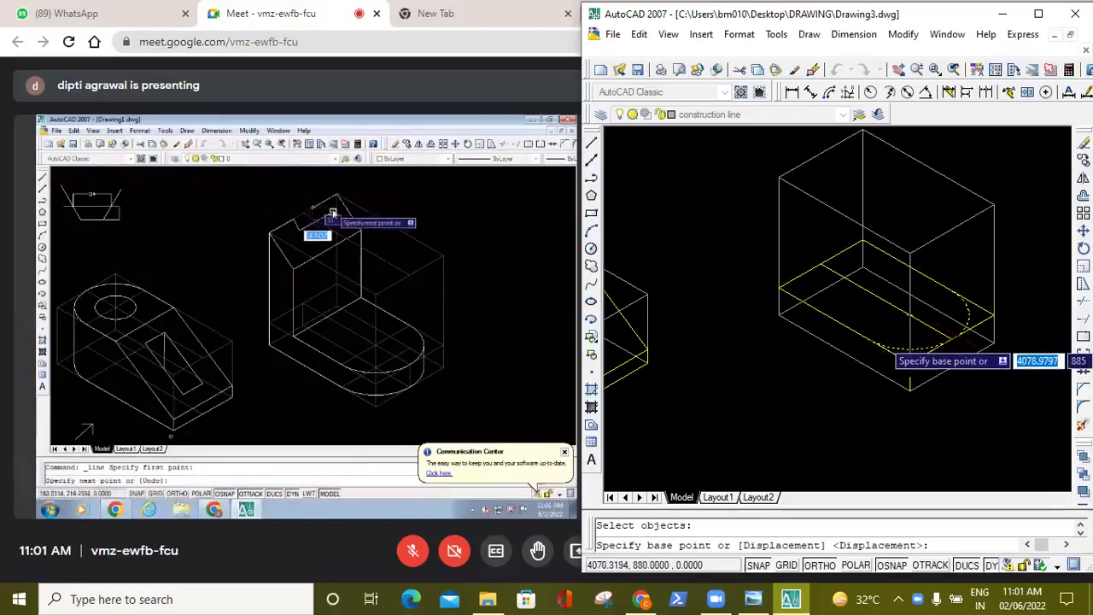
pyautogui.click(953, 342)
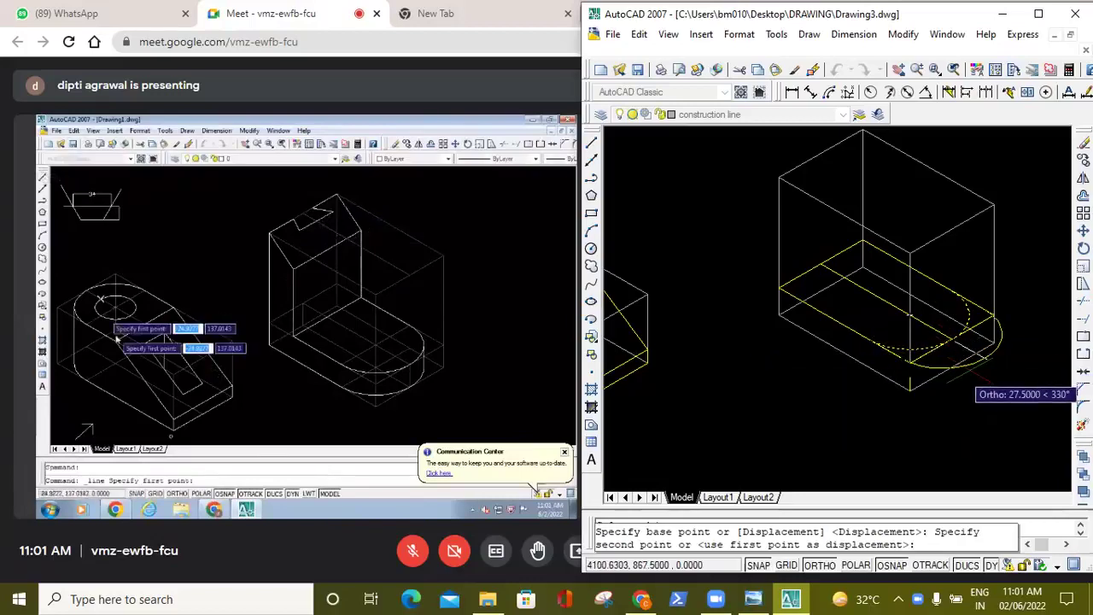
pyautogui.press('F5')
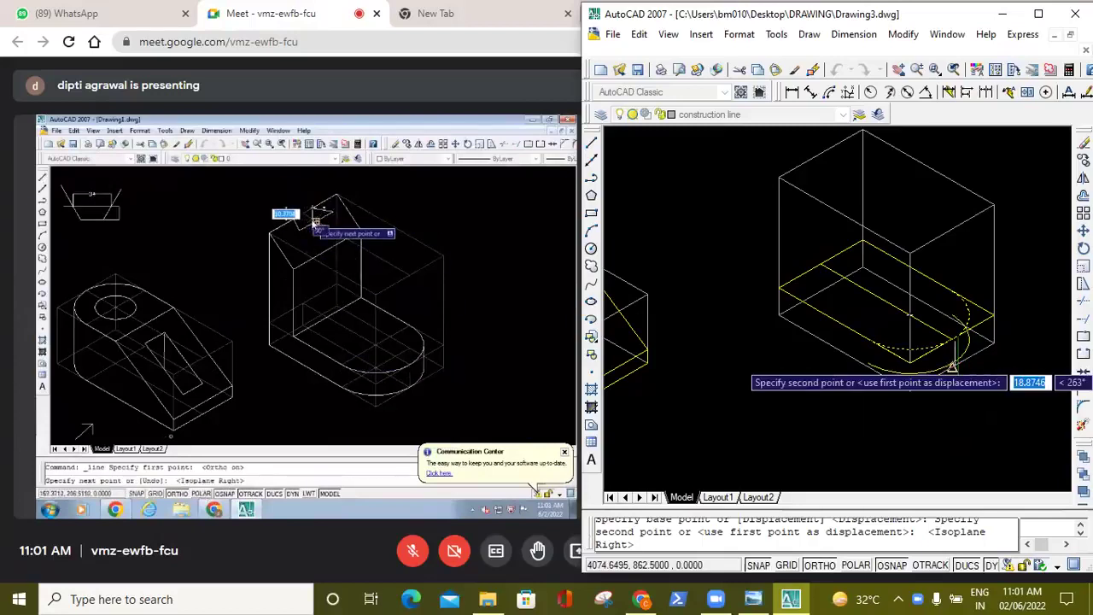
pyautogui.click(952, 367)
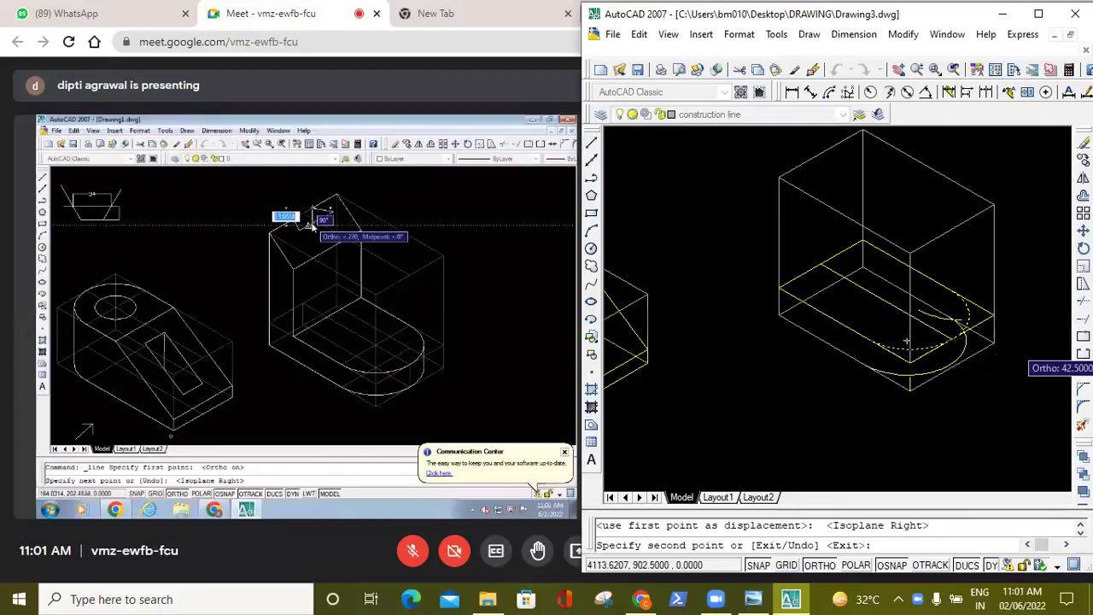
pyautogui.press('Escape')
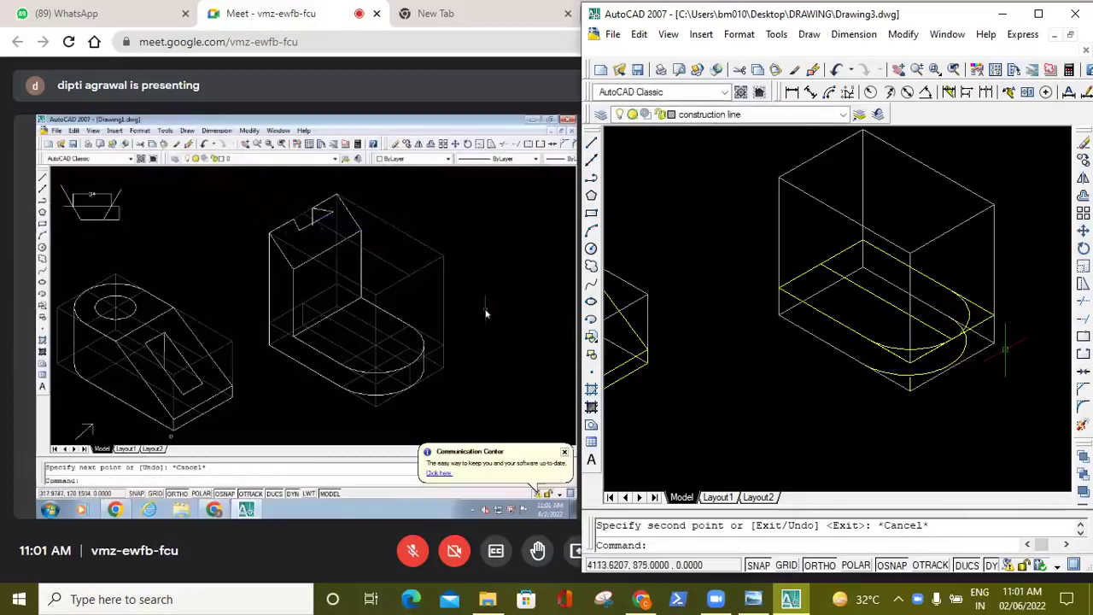
pyautogui.scroll(3, 1006, 349)
pyautogui.scroll(-3, 990, 375)
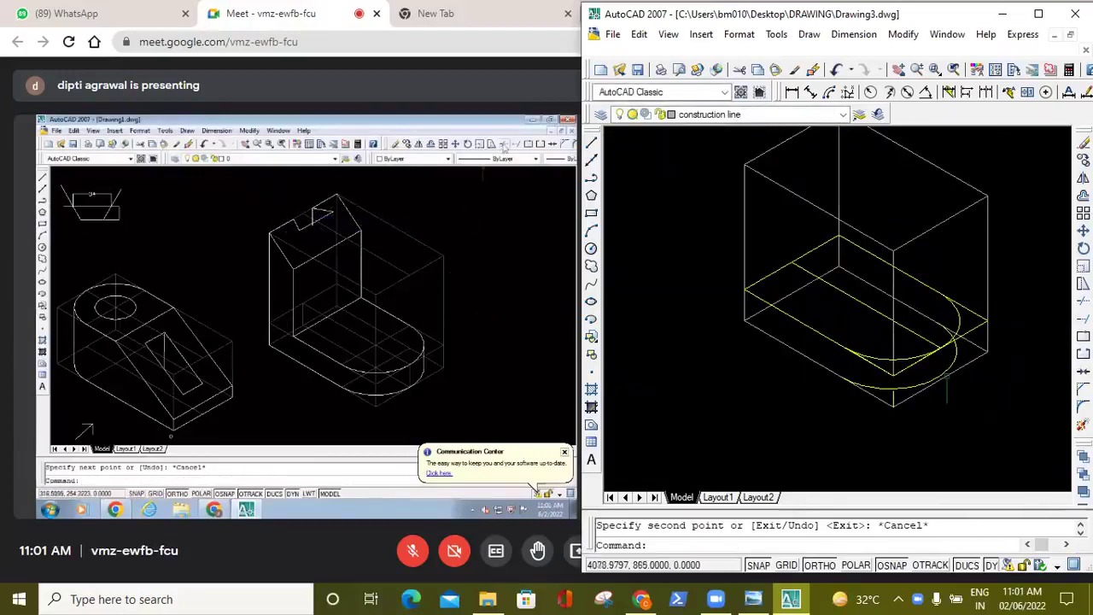
pyautogui.click(1011, 402)
pyautogui.click(893, 373)
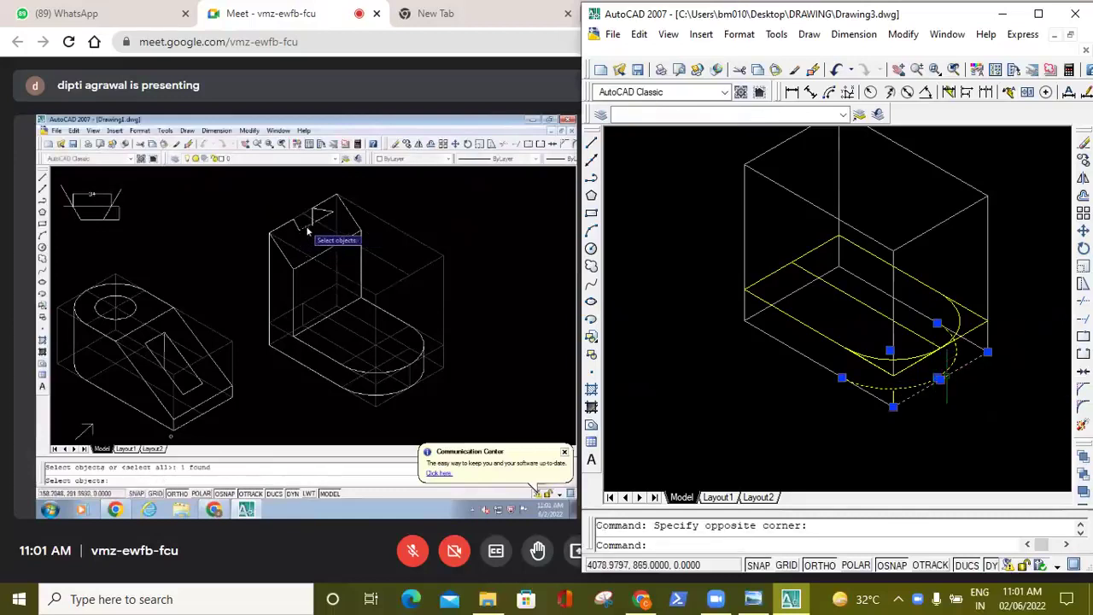
pyautogui.press('Escape')
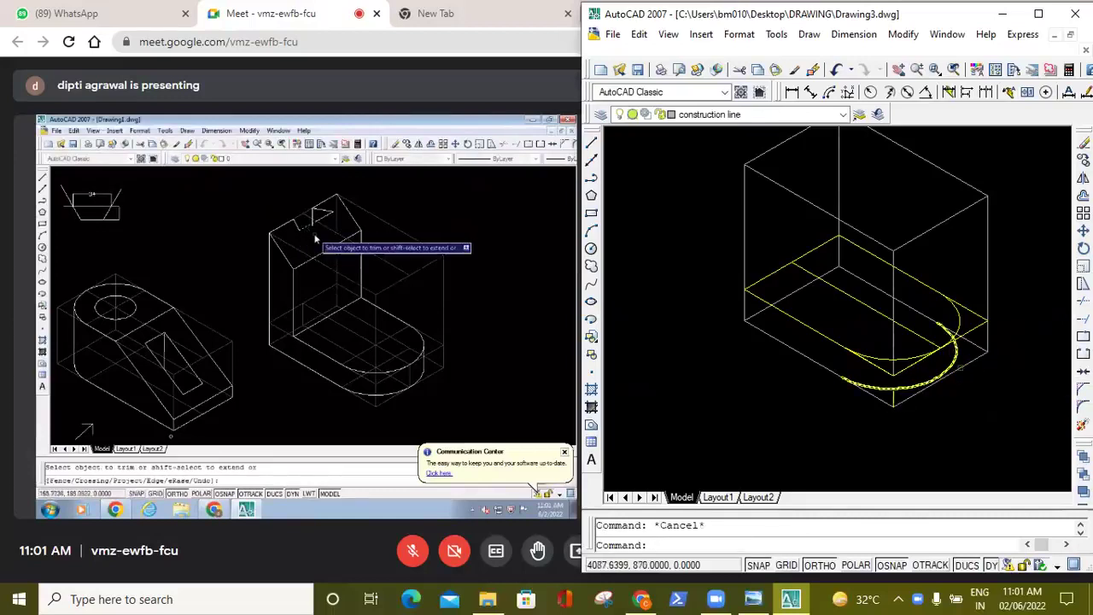
pyautogui.click(944, 386)
pyautogui.press('Escape')
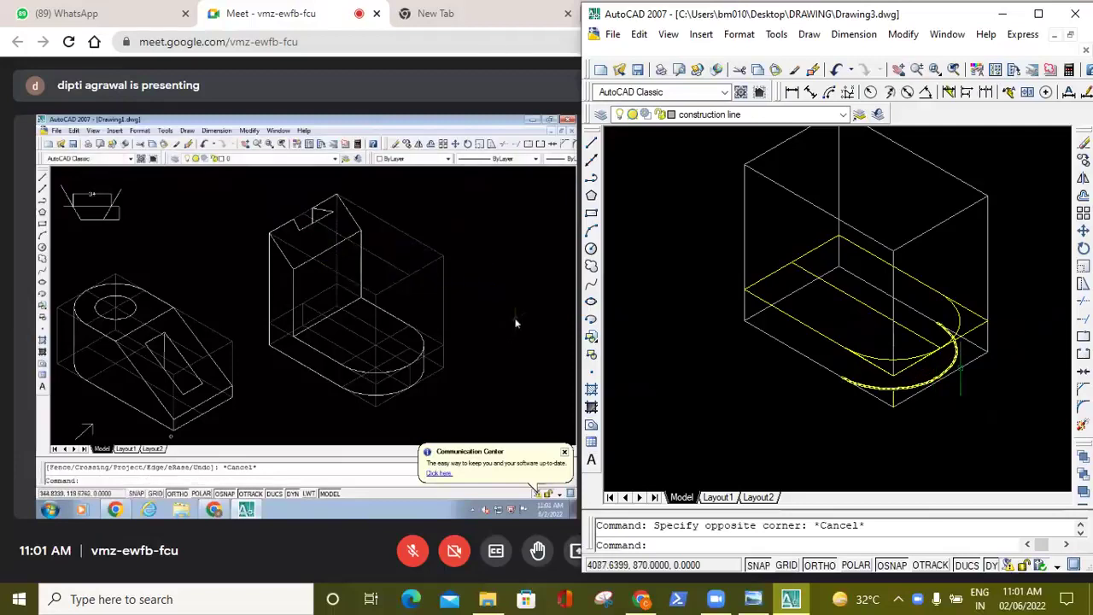
pyautogui.click(937, 372)
pyautogui.click(932, 370)
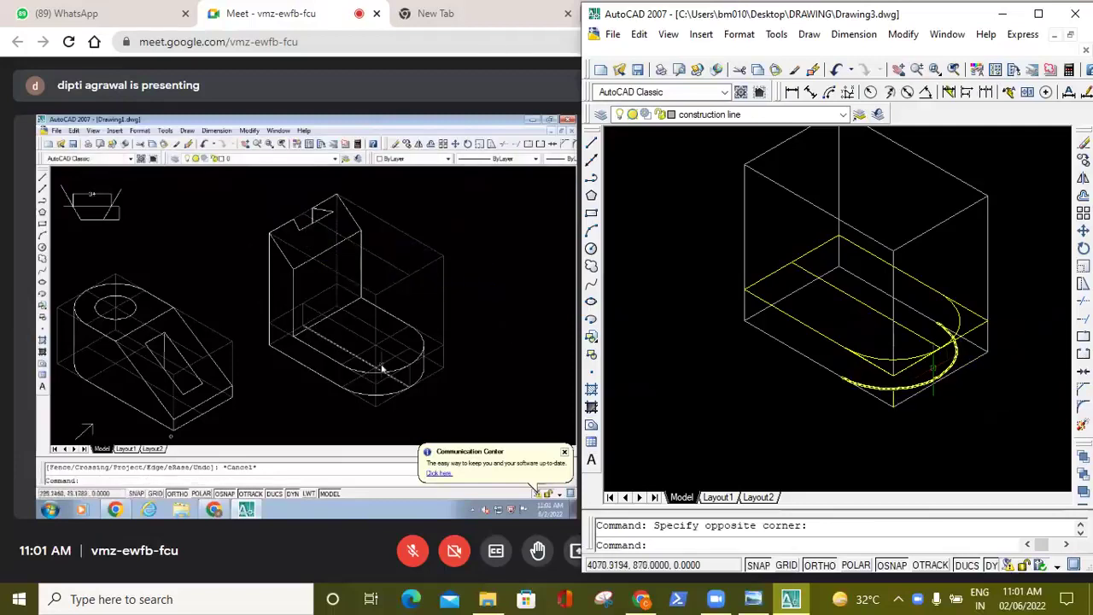
pyautogui.click(897, 391)
pyautogui.click(918, 375)
pyautogui.press('Escape')
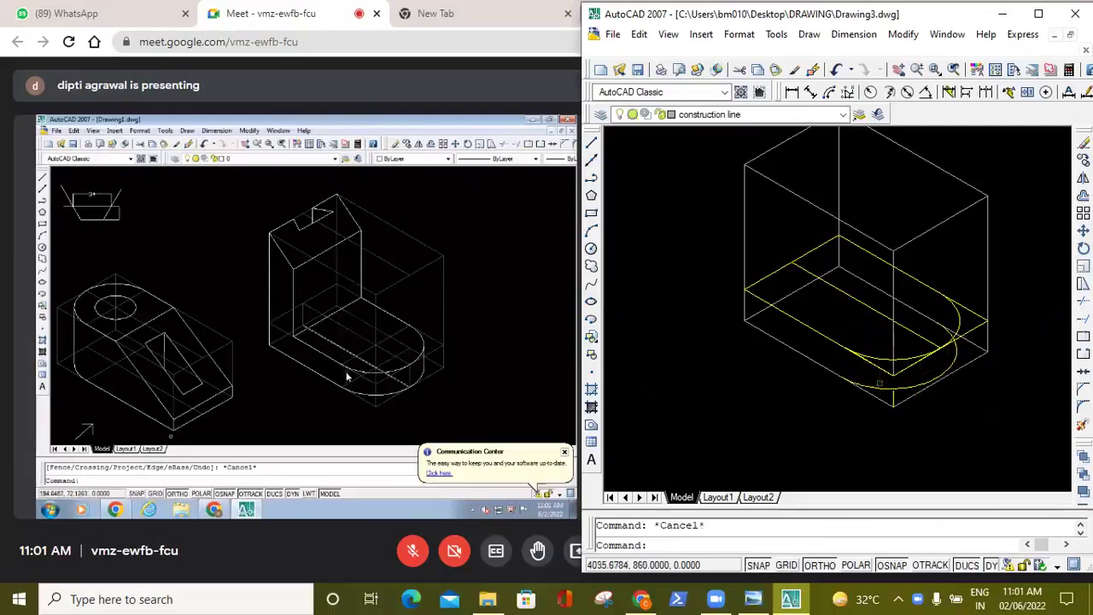
pyautogui.click(836, 70)
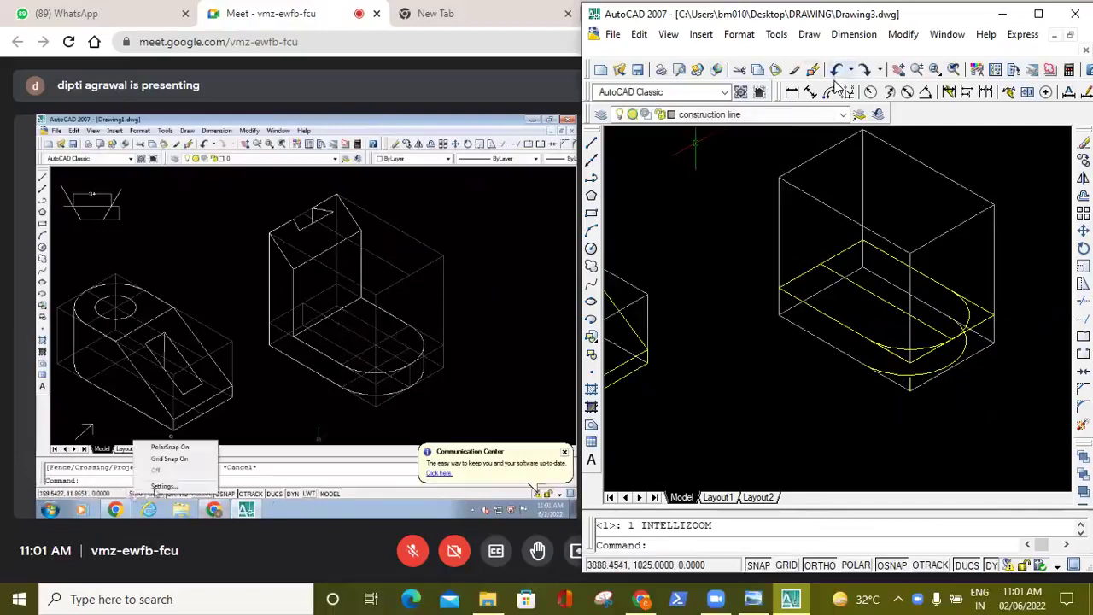
# Undo the arc copy and the earlier erasure, then select the front arc for a new copy.
pyautogui.click(839, 71)
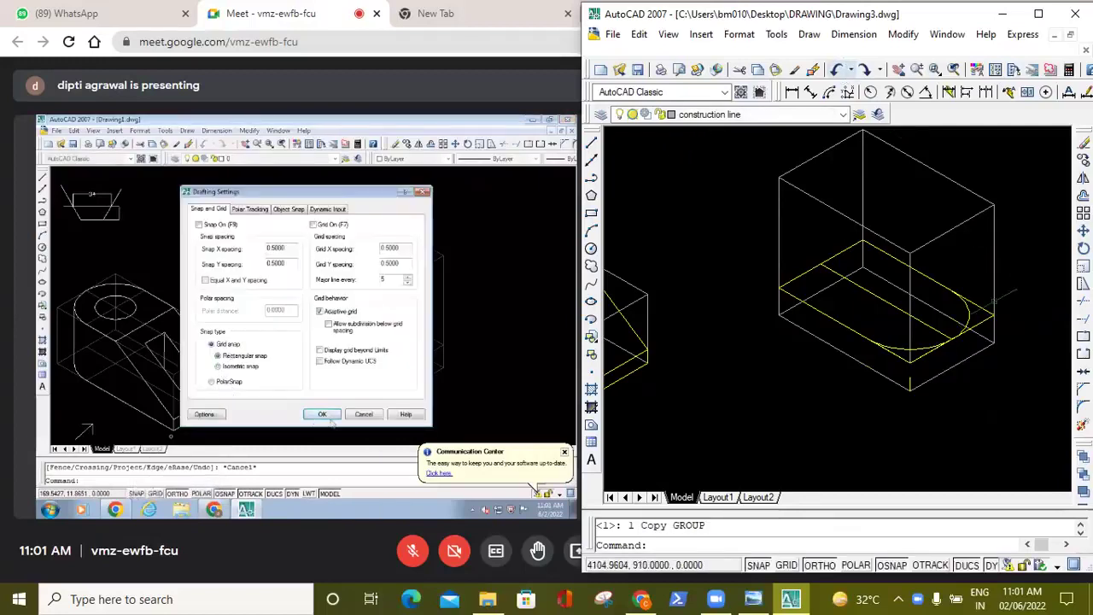
pyautogui.click(836, 70)
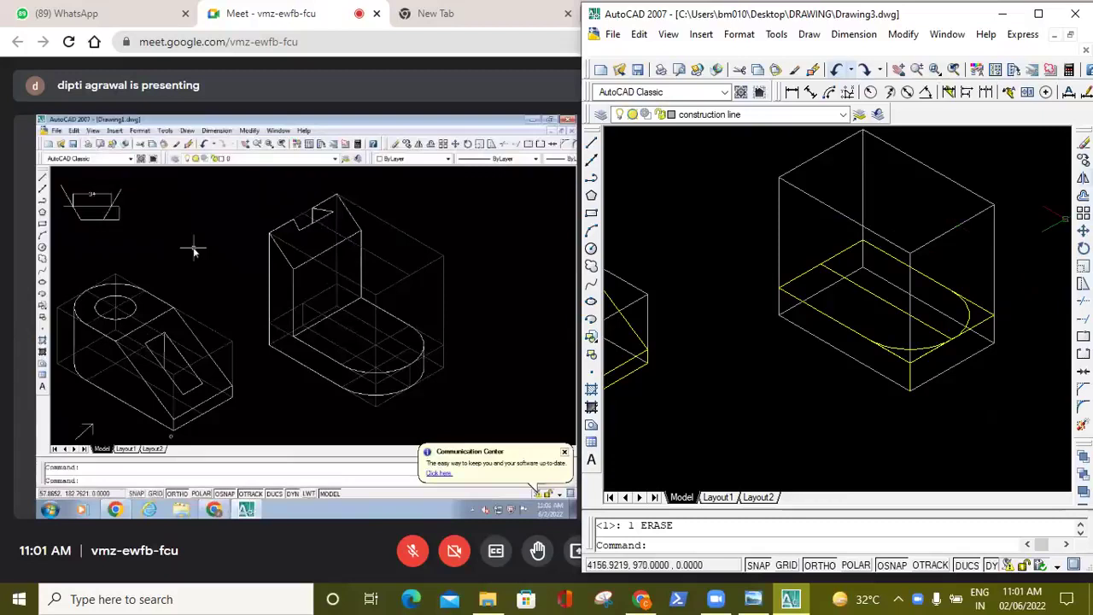
pyautogui.click(1083, 159)
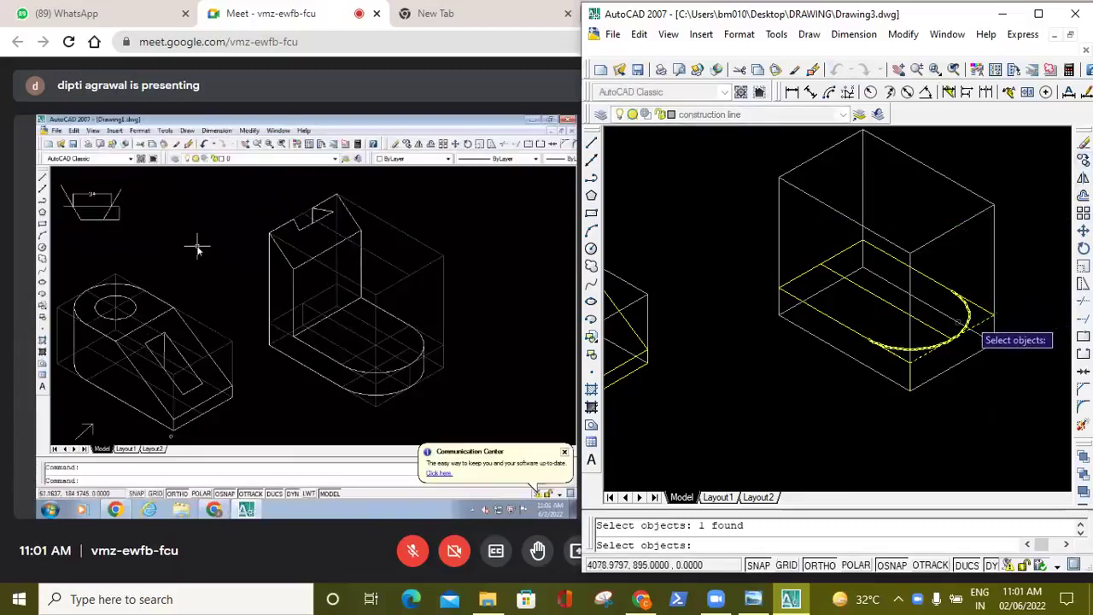
pyautogui.click(968, 316)
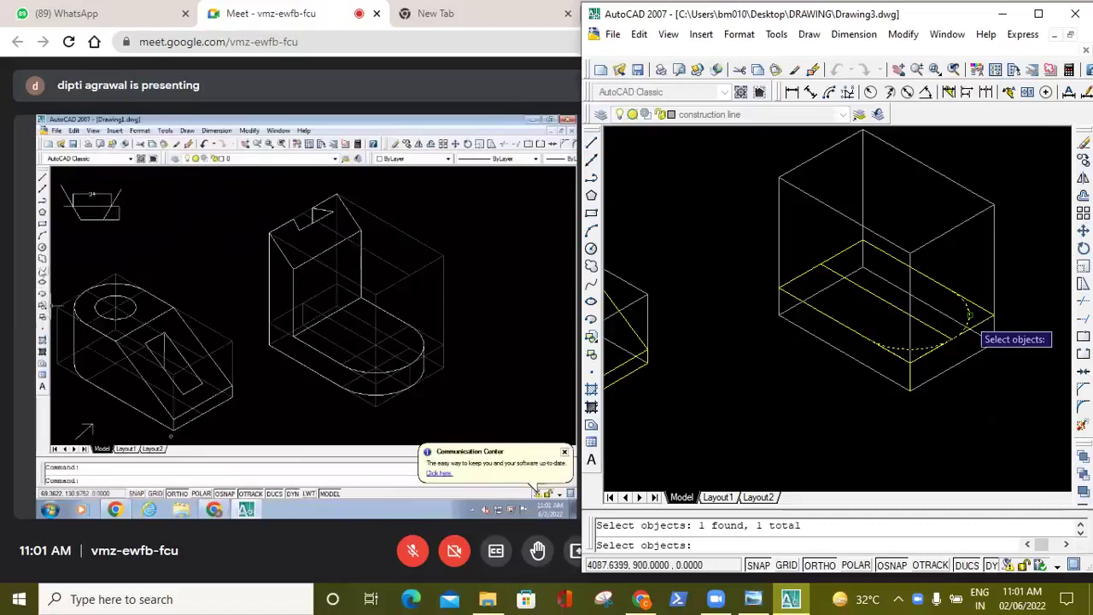
pyautogui.press('Return')
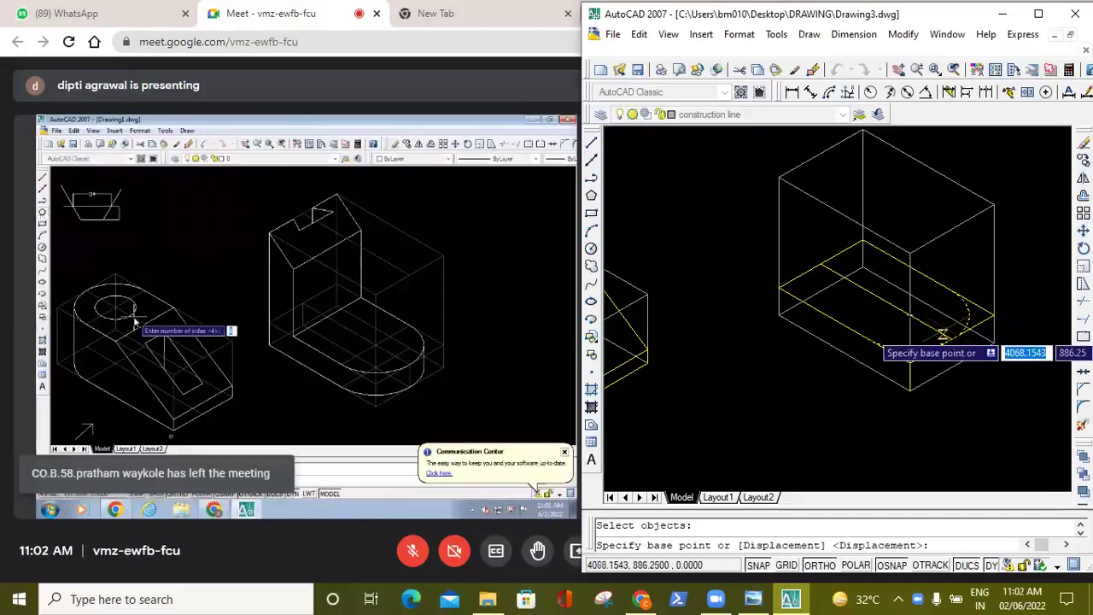
pyautogui.scroll(5, 967, 337)
pyautogui.scroll(3, 908, 195)
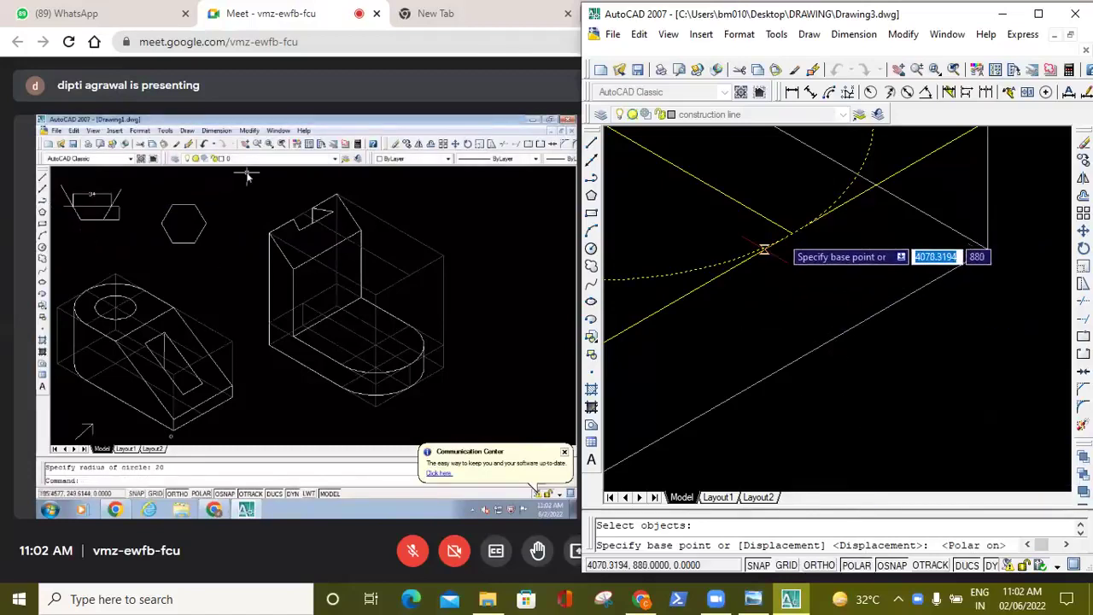
pyautogui.rightClick(870, 567)
# Turn off the Extension, Nearest, Apparent intersection and Parallel object snaps, keeping the others on.
pyautogui.click(914, 551)
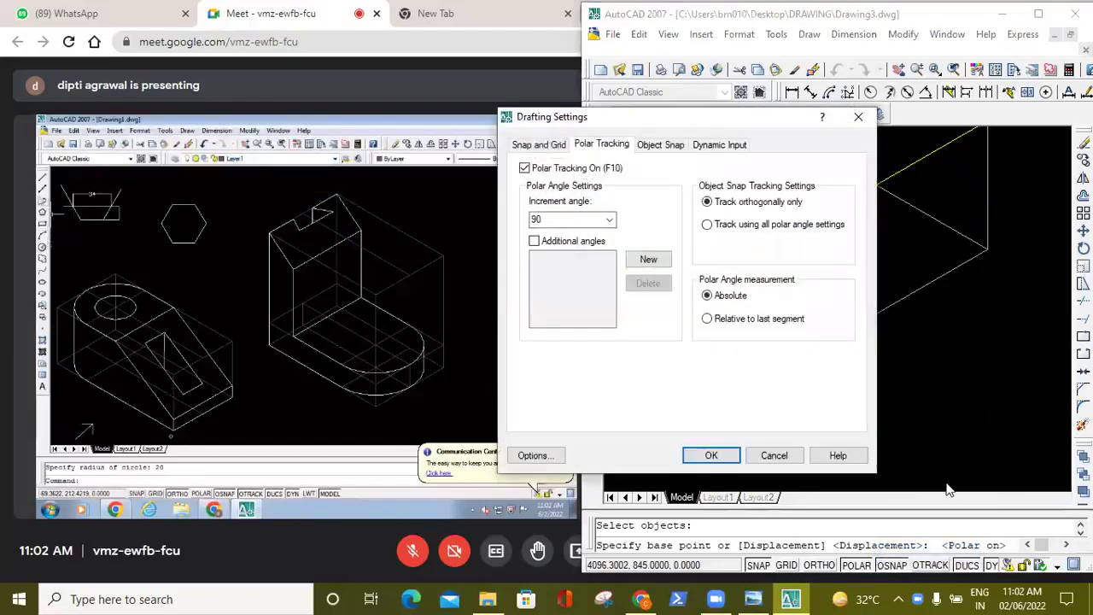
pyautogui.click(661, 145)
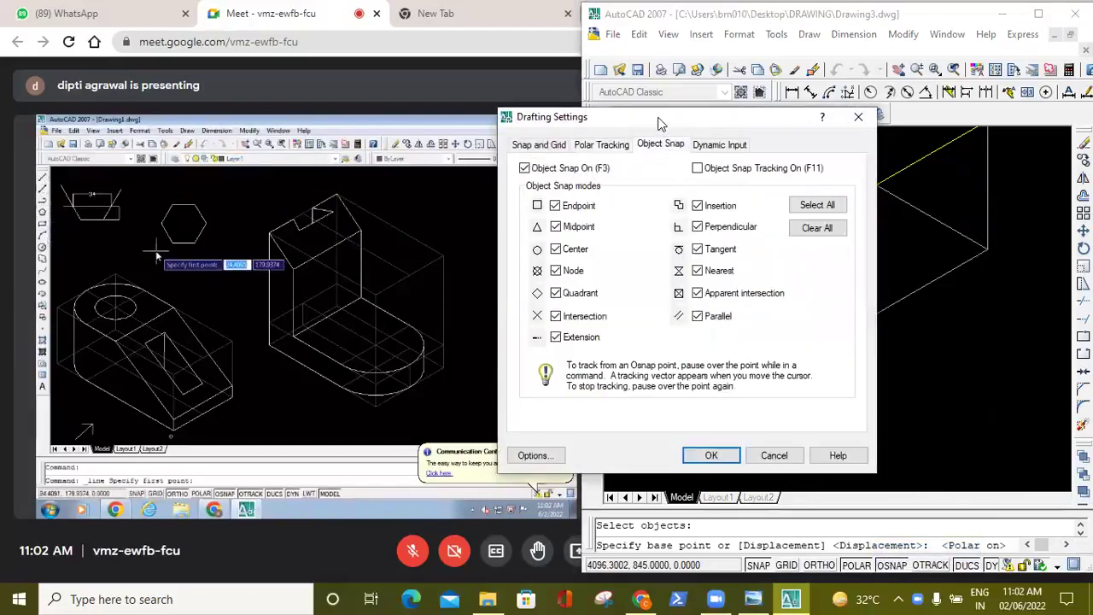
pyautogui.moveTo(665, 125); pyautogui.dragTo(758, 135)
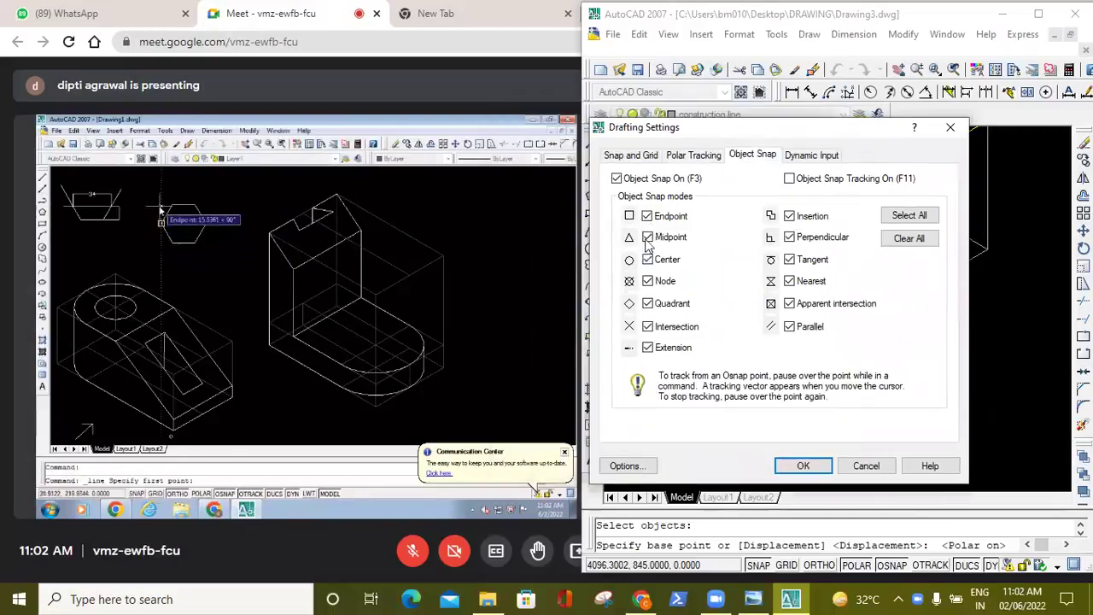
pyautogui.click(647, 281)
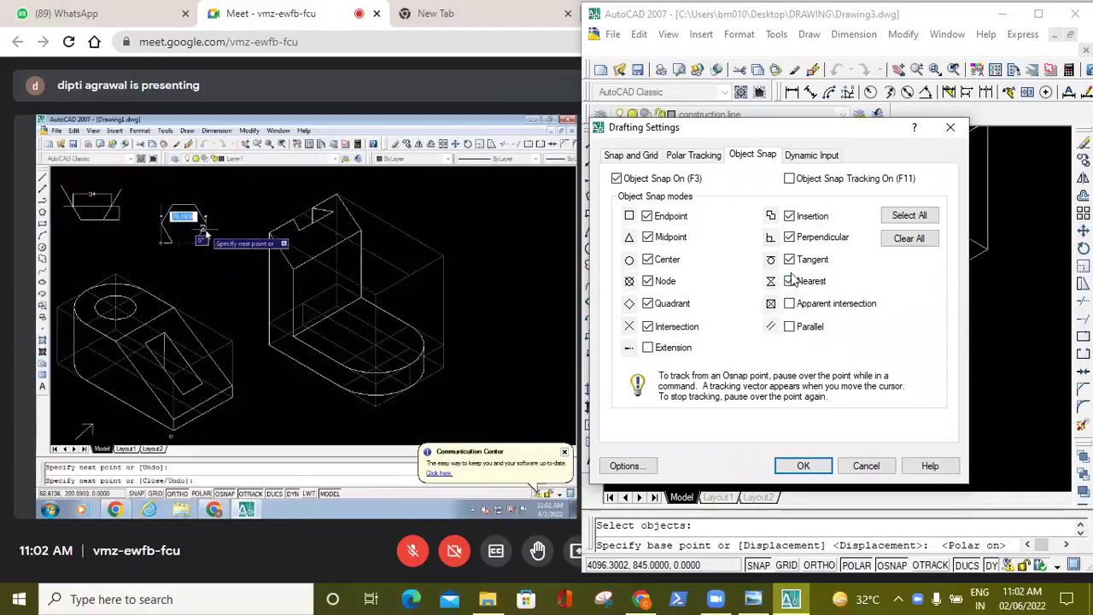
pyautogui.click(803, 466)
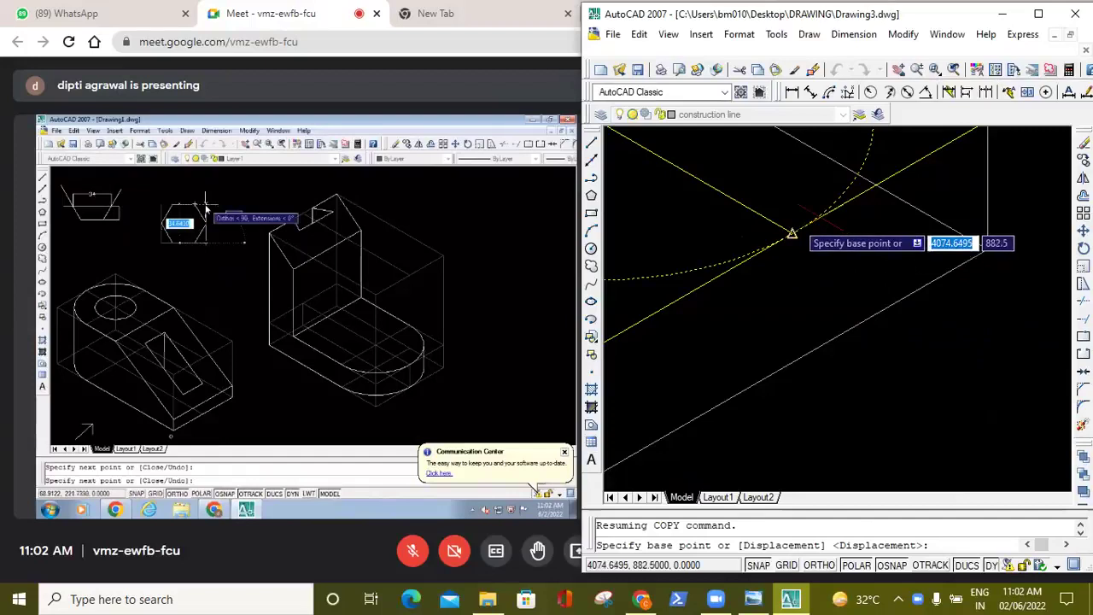
# Copy the yellow arc from the line endpoint down to the edge midpoint below the rounded end.
pyautogui.click(791, 233)
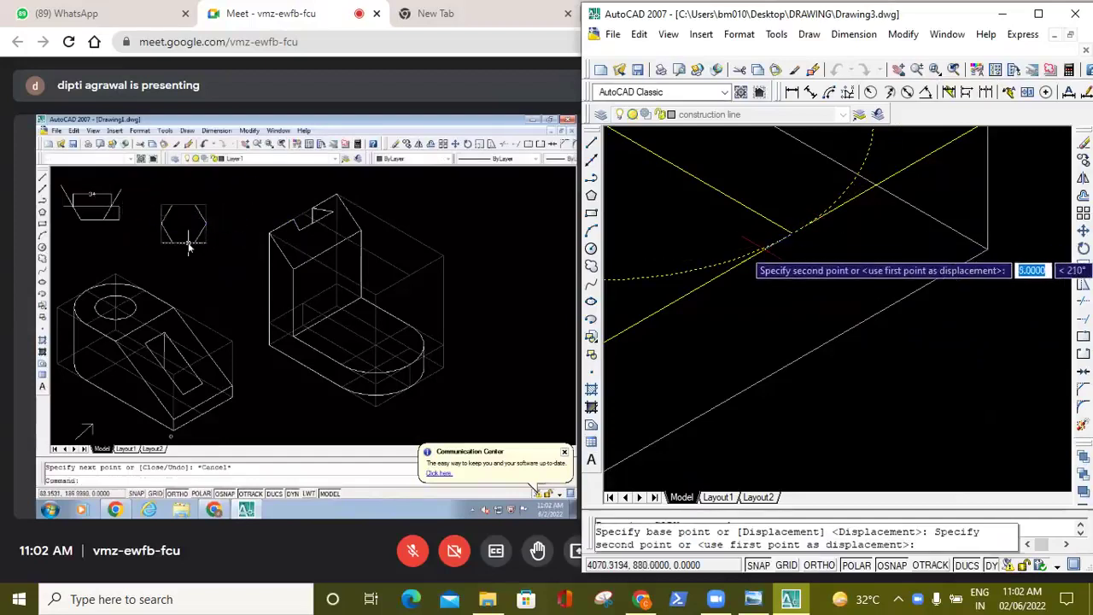
pyautogui.click(791, 360)
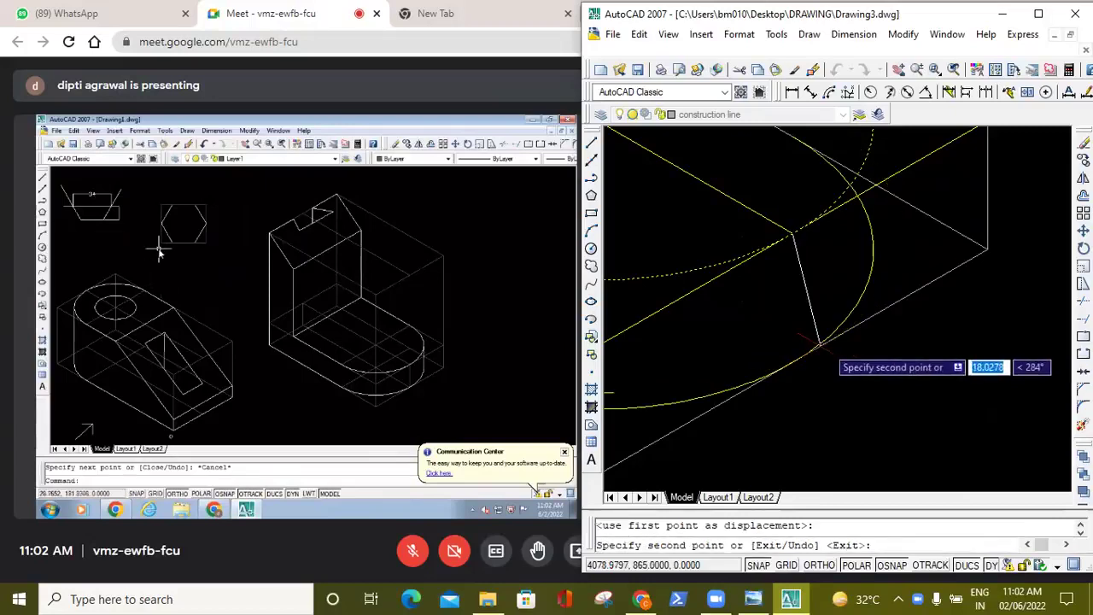
pyautogui.press('Escape')
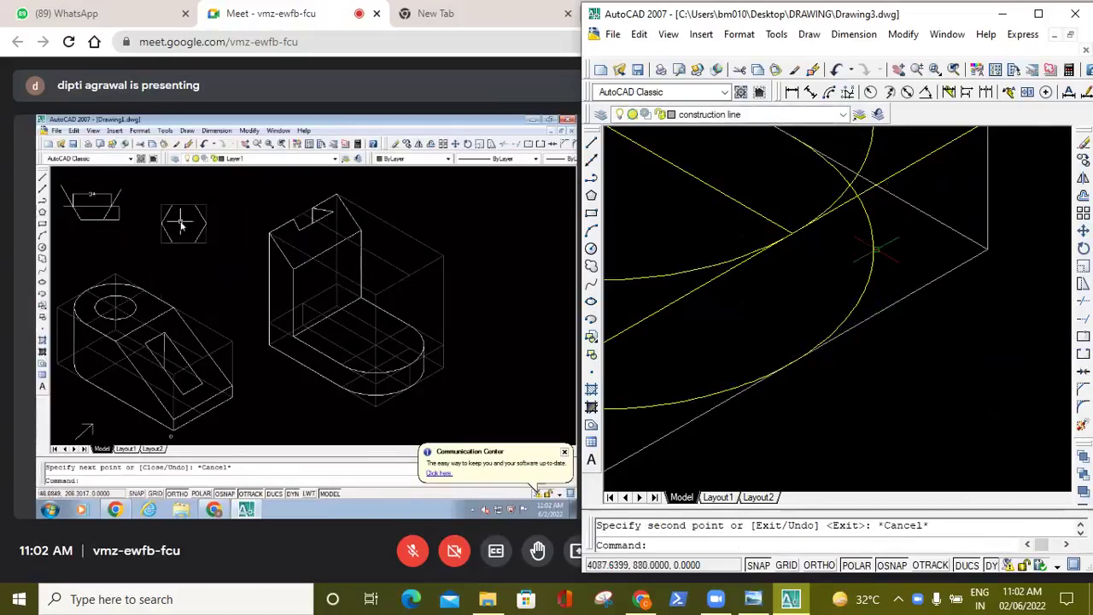
pyautogui.scroll(-4, 931, 218)
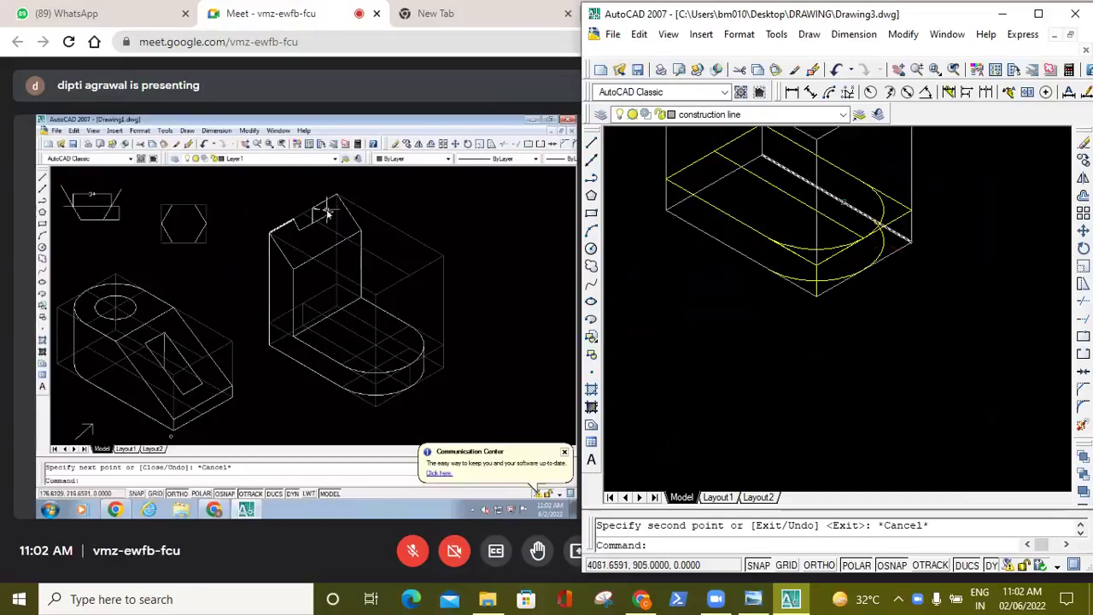
pyautogui.scroll(2, 803, 162)
pyautogui.scroll(-3, 803, 196)
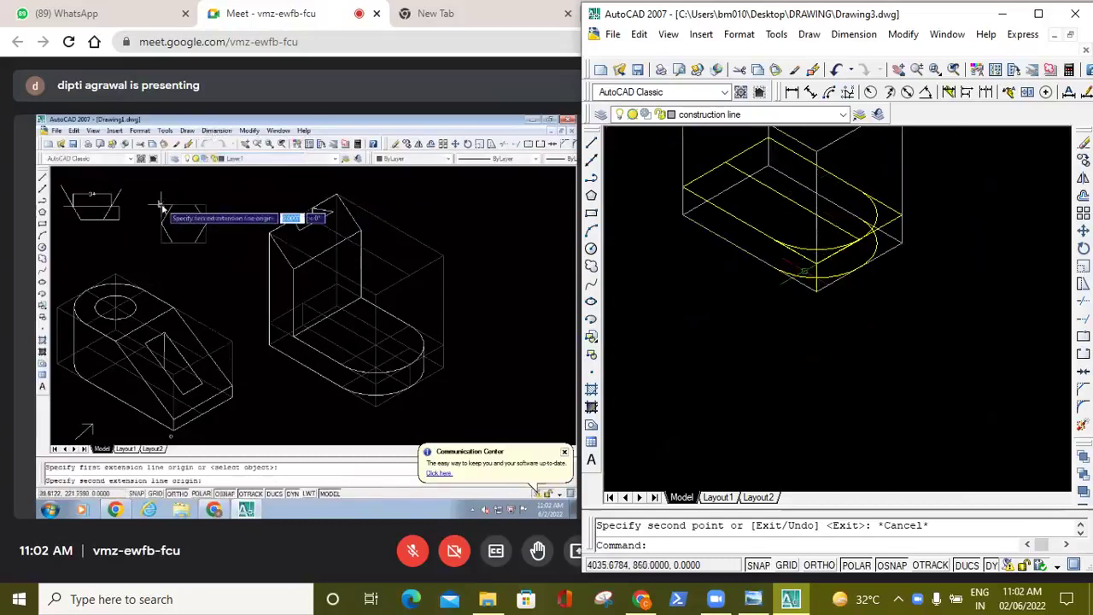
pyautogui.scroll(1, 816, 192)
pyautogui.scroll(-4, 824, 163)
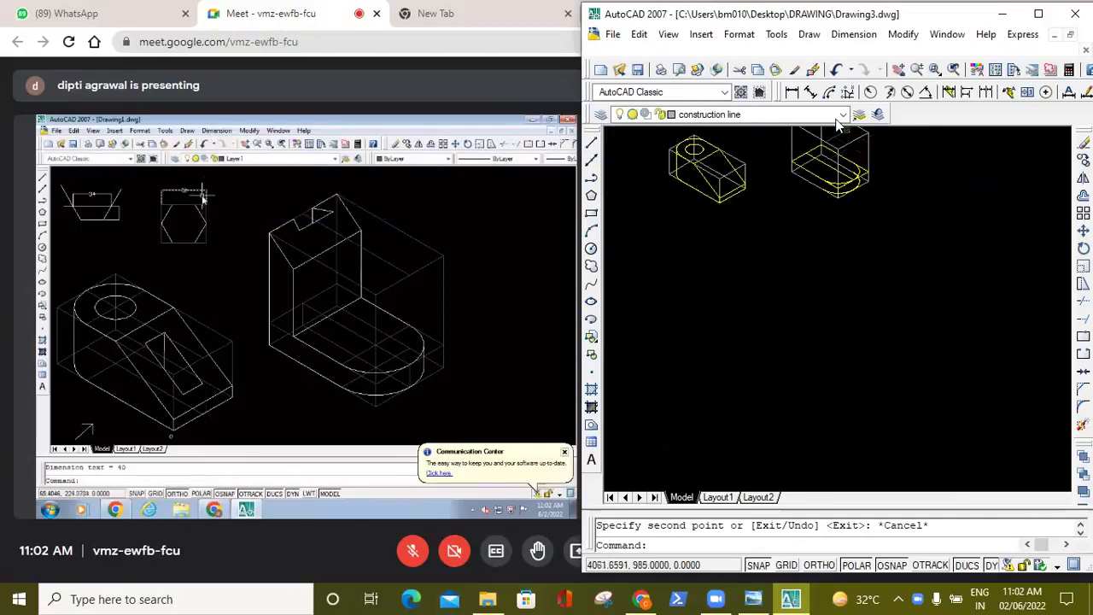
pyautogui.scroll(5, 841, 131)
# Delete the duplicate overlapping arc at the rounded end.
pyautogui.click(962, 169)
pyautogui.moveTo(963, 169); pyautogui.dragTo(962, 216, button='middle')
pyautogui.press('Escape')
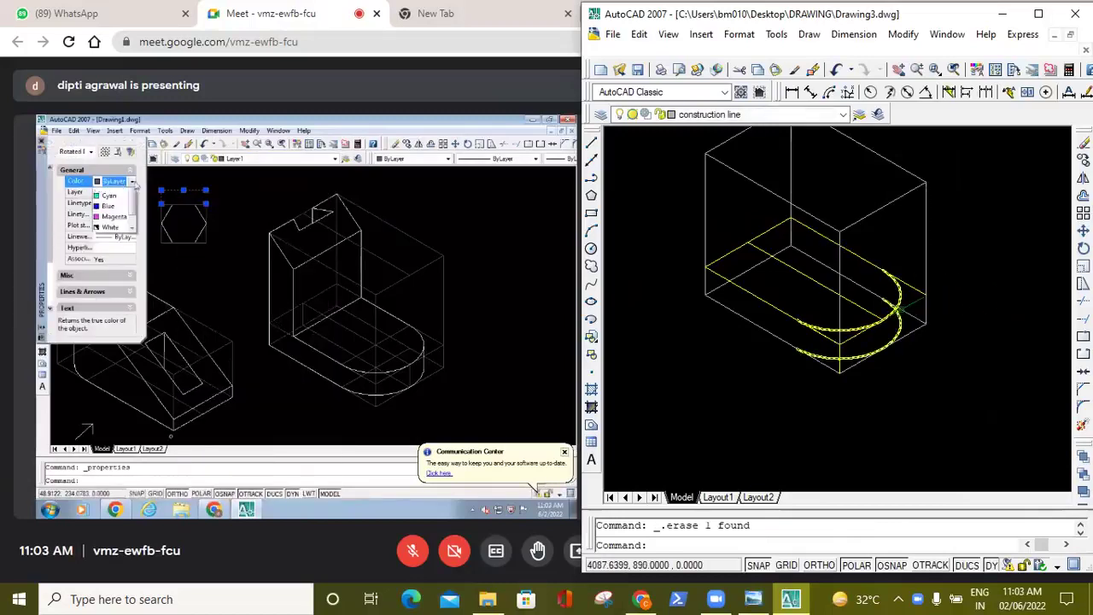
pyautogui.click(861, 329)
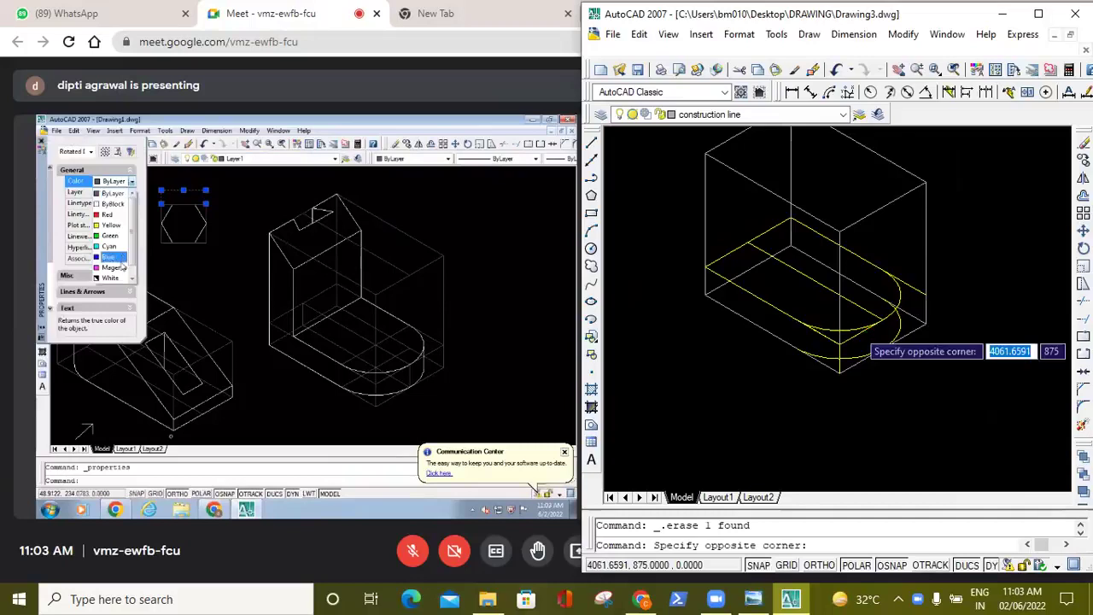
pyautogui.click(854, 338)
pyautogui.press('Delete')
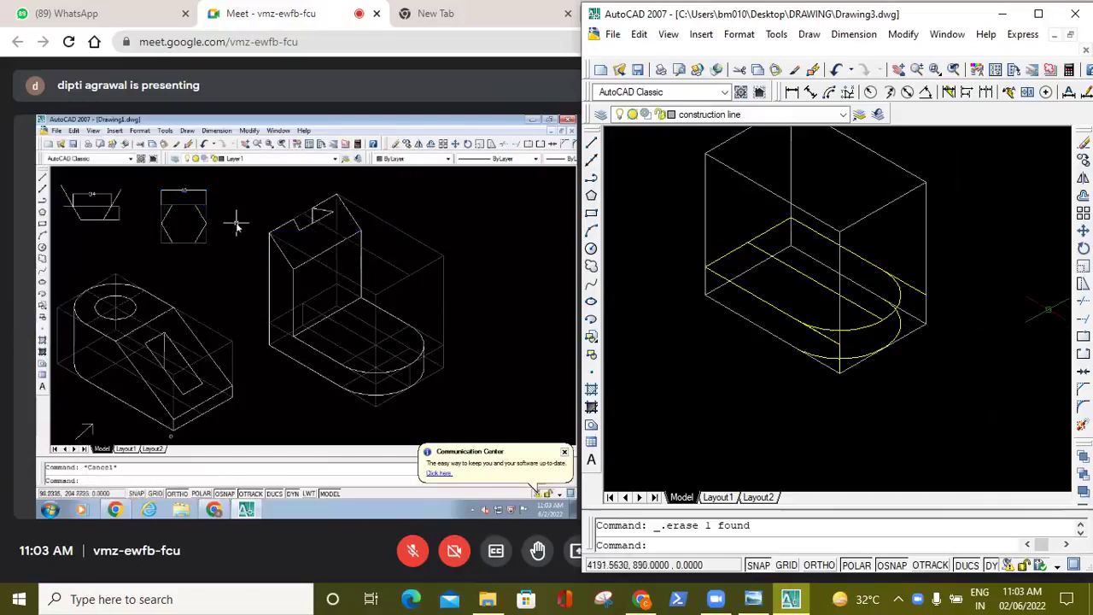
# Start TRIM and pick the rounded-end arc as the cutting edge.
pyautogui.write('tr')
pyautogui.press('Return')
pyautogui.click(865, 317)
pyautogui.click(876, 339)
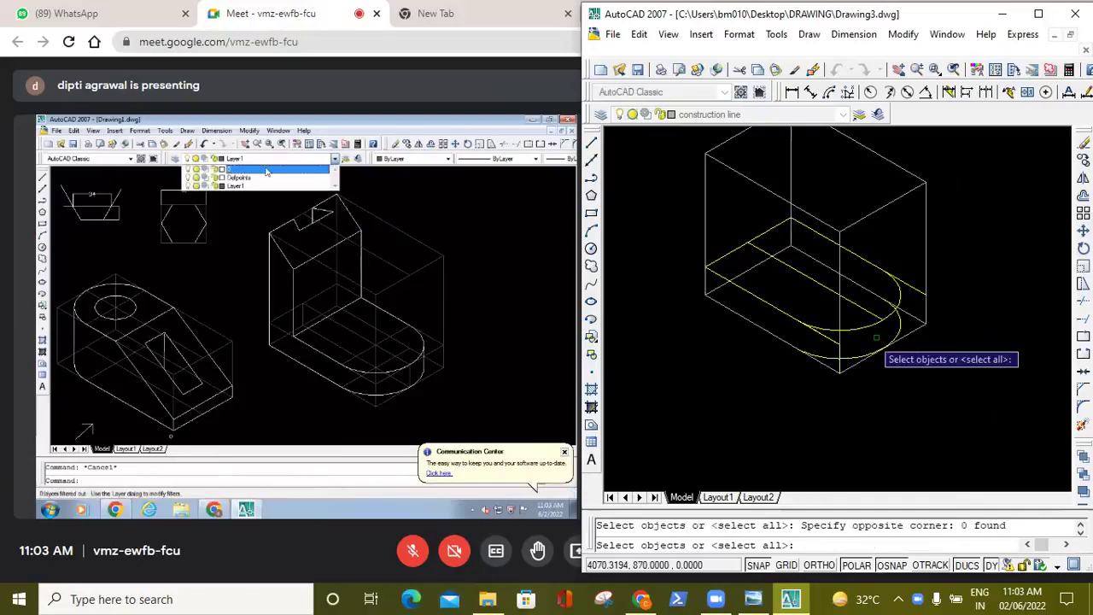
pyautogui.click(851, 332)
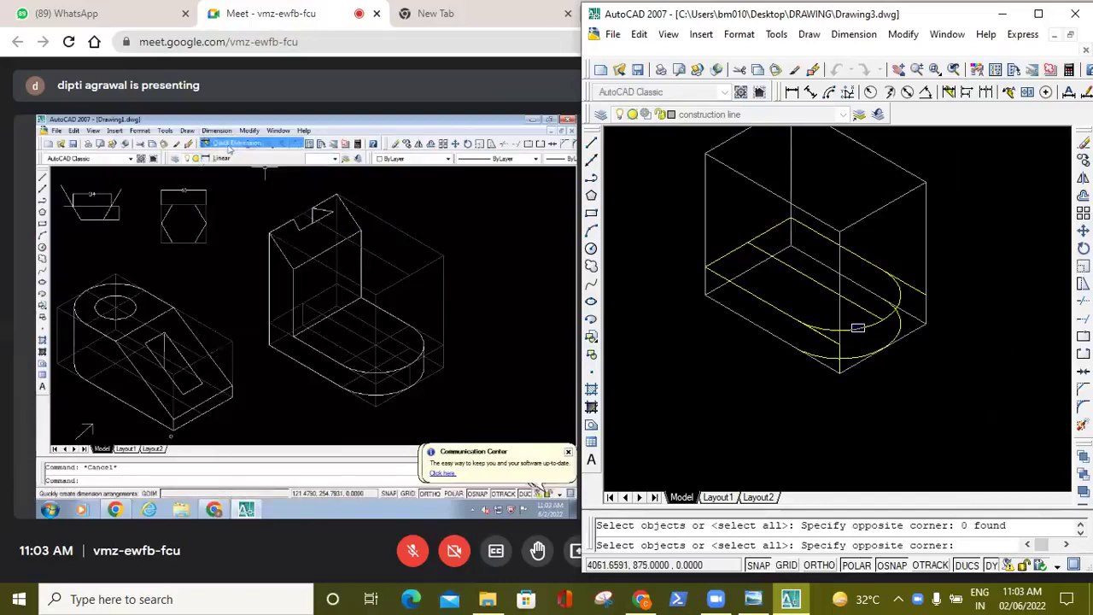
pyautogui.click(871, 335)
pyautogui.click(851, 331)
pyautogui.click(854, 329)
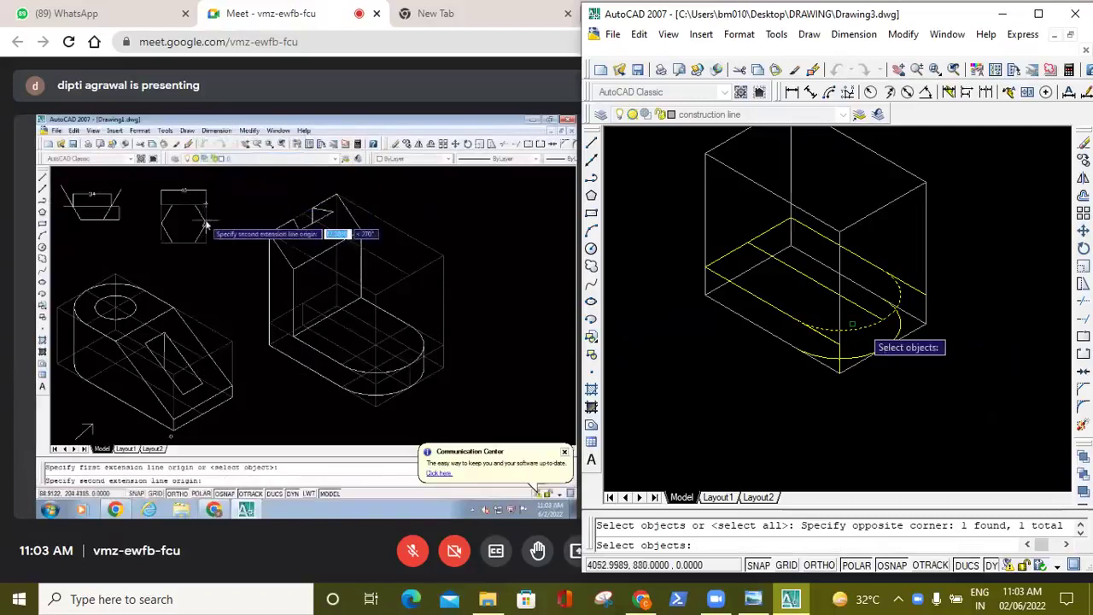
pyautogui.press('Return')
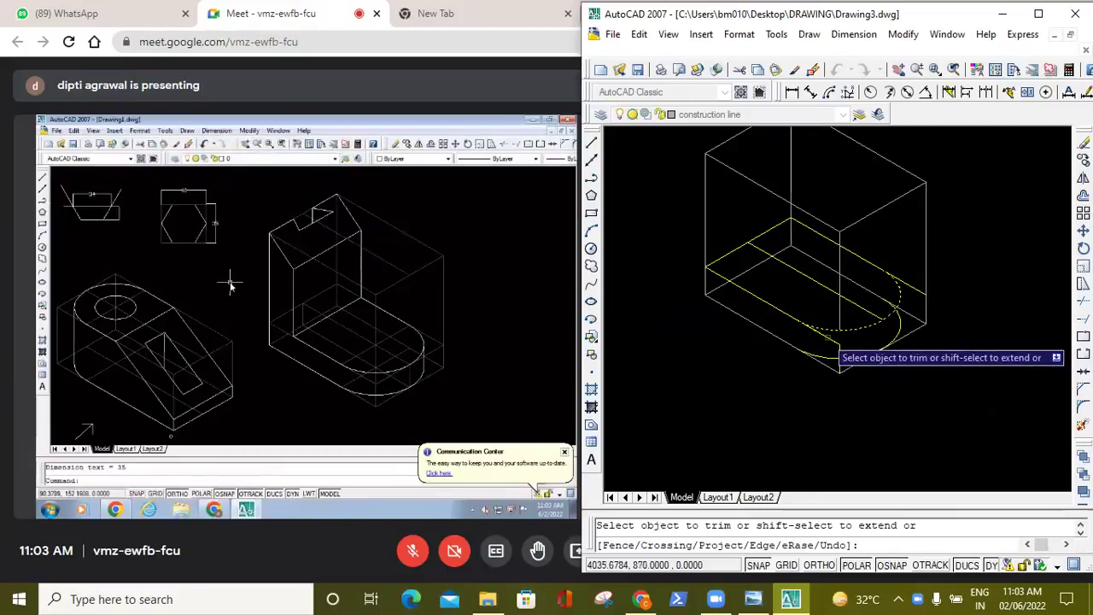
# Cancel the trim, undo it, and begin a new line.
pyautogui.scroll(3, 826, 340)
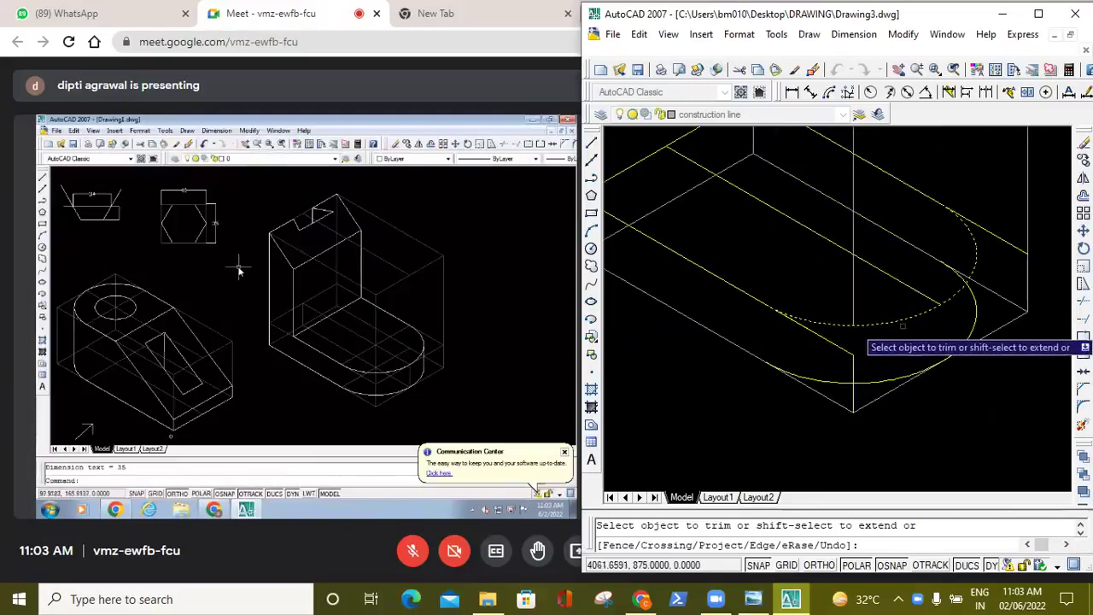
pyautogui.press('Escape')
pyautogui.click(838, 70)
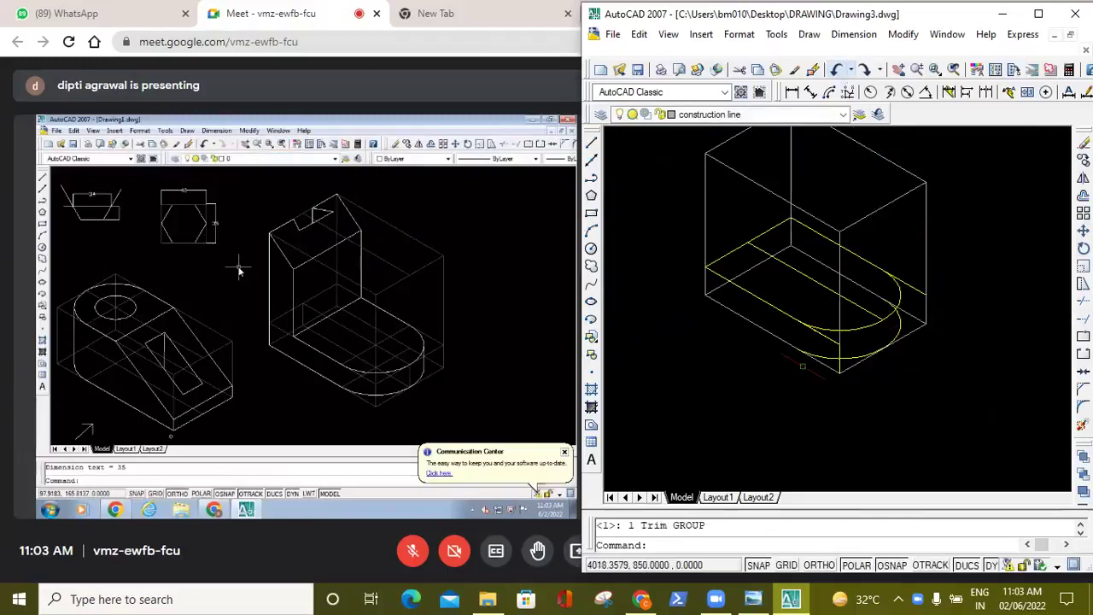
pyautogui.click(591, 145)
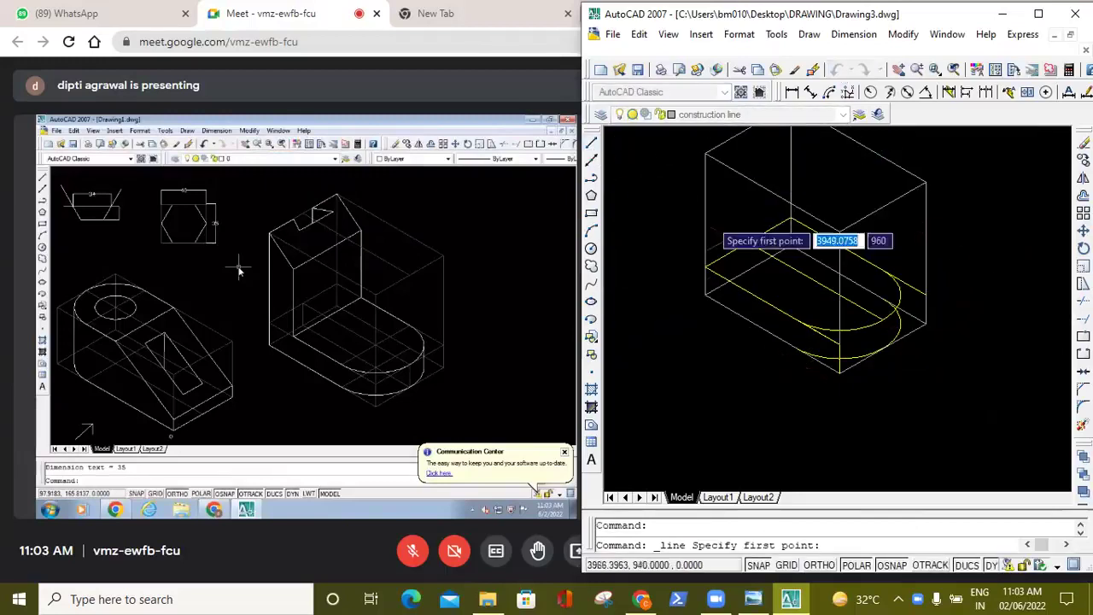
# Abandon the unfinished line and make layer 0 current.
pyautogui.click(796, 348)
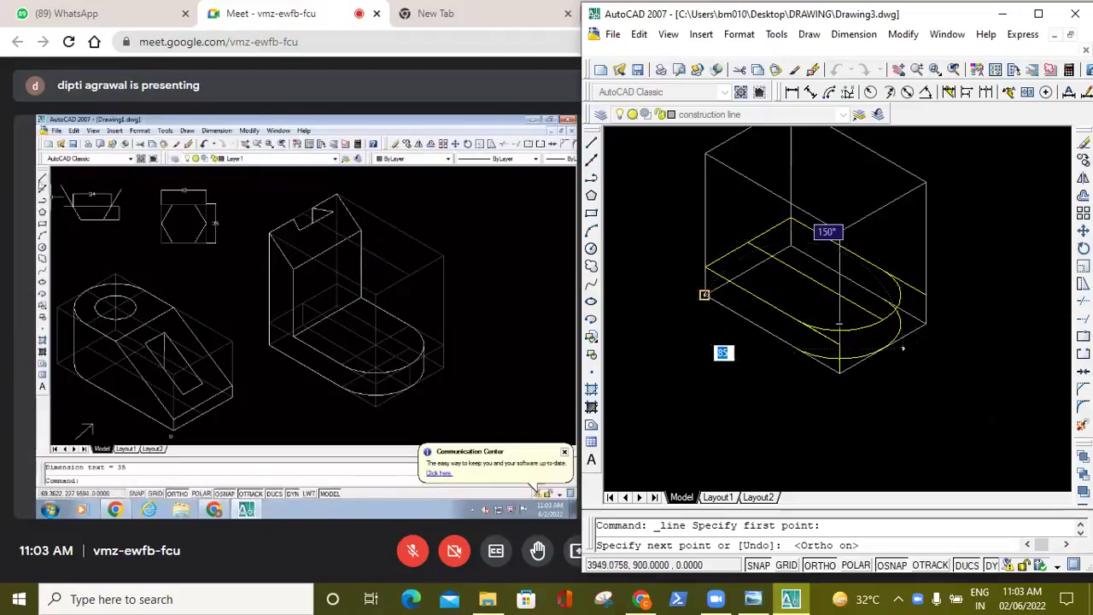
pyautogui.click(704, 295)
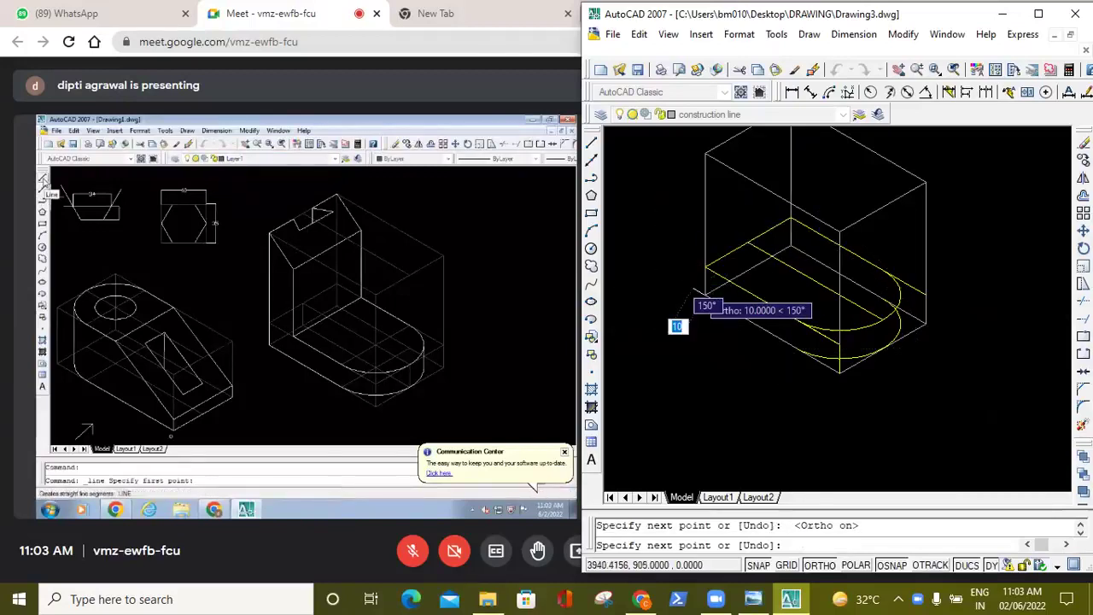
pyautogui.press('Escape')
pyautogui.click(756, 114)
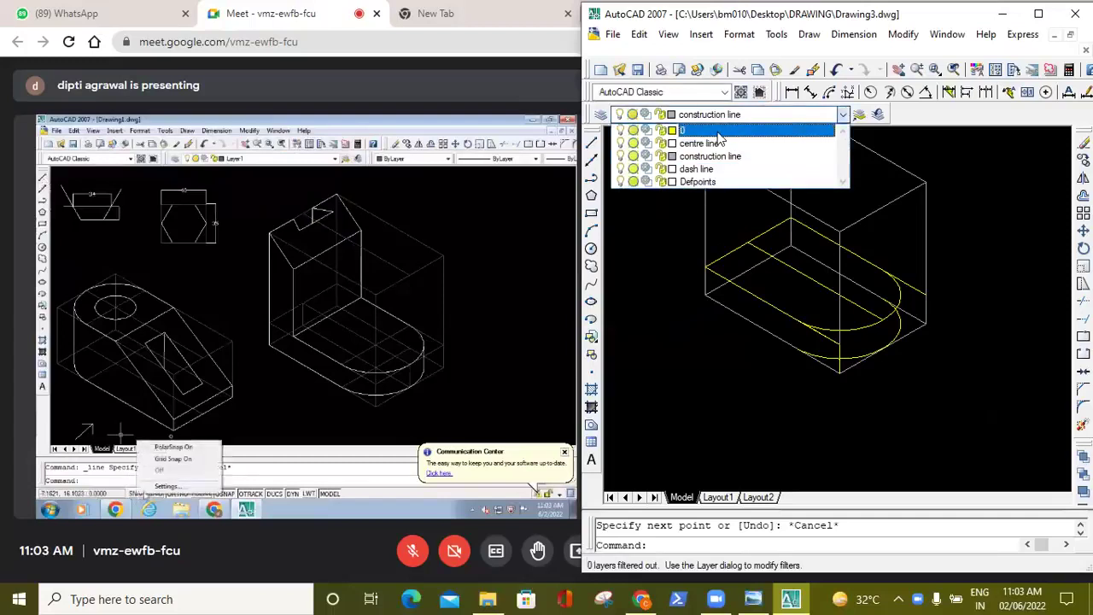
pyautogui.click(717, 132)
# Draw an isometric line across the base top at 150°, then upward on the right isoplane.
pyautogui.click(590, 142)
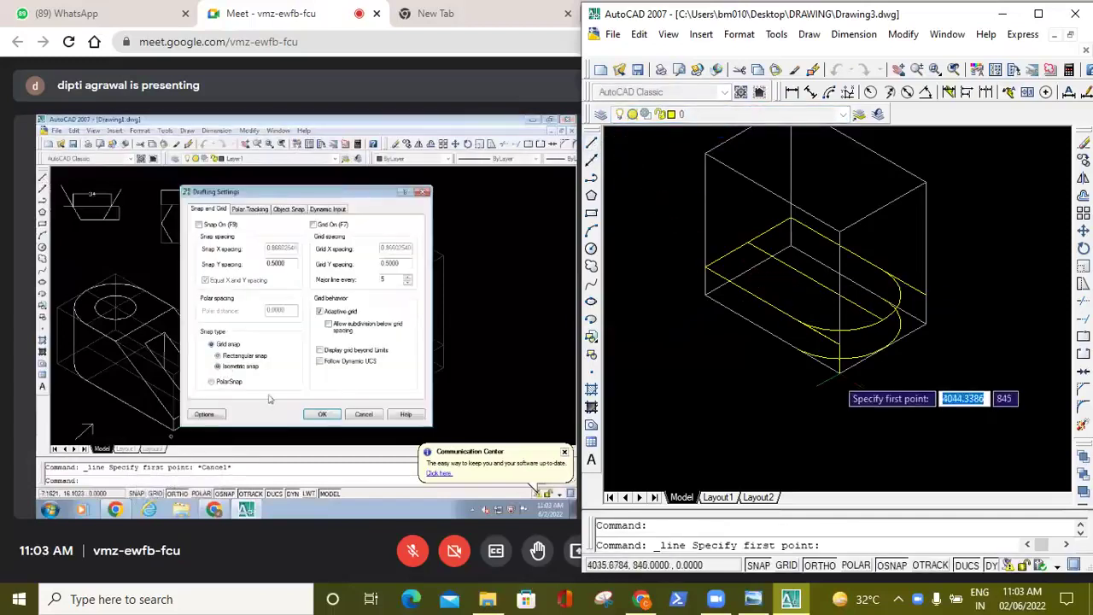
pyautogui.click(781, 378)
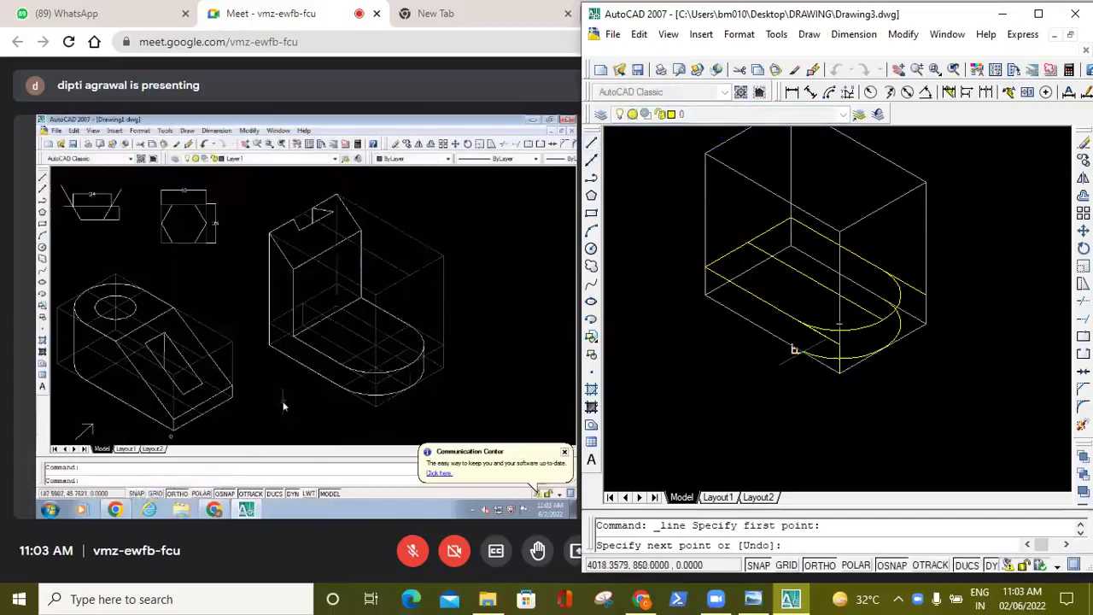
pyautogui.click(705, 295)
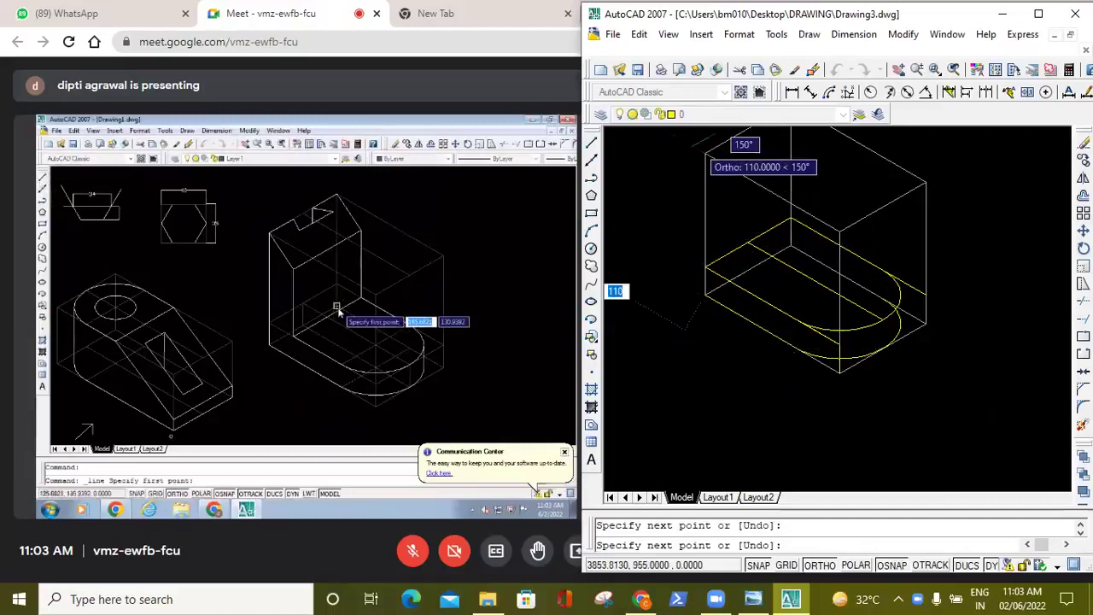
pyautogui.press('F5')
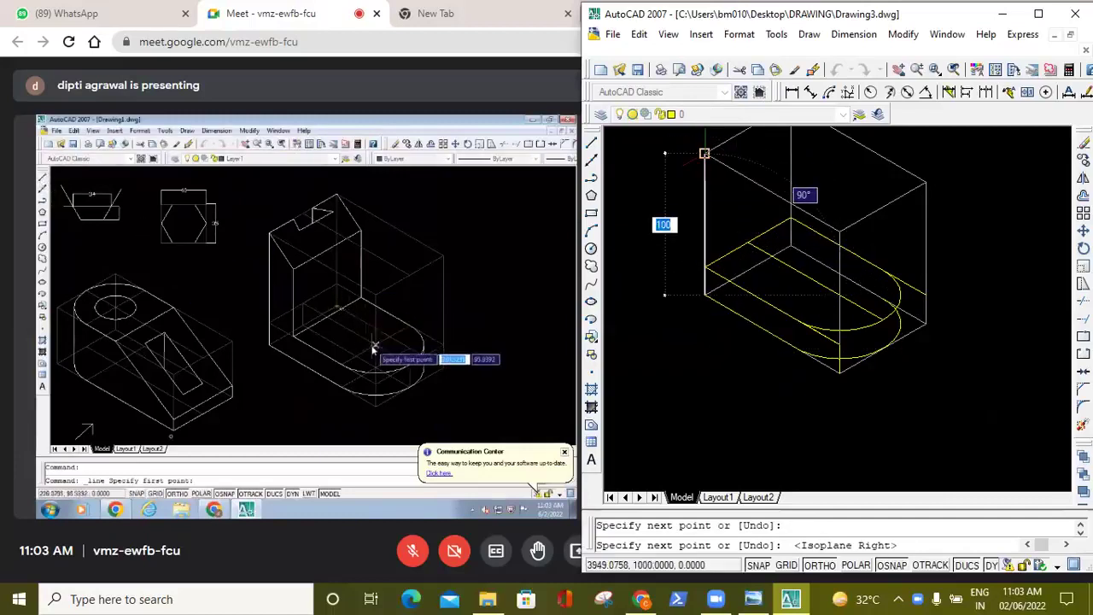
pyautogui.click(705, 153)
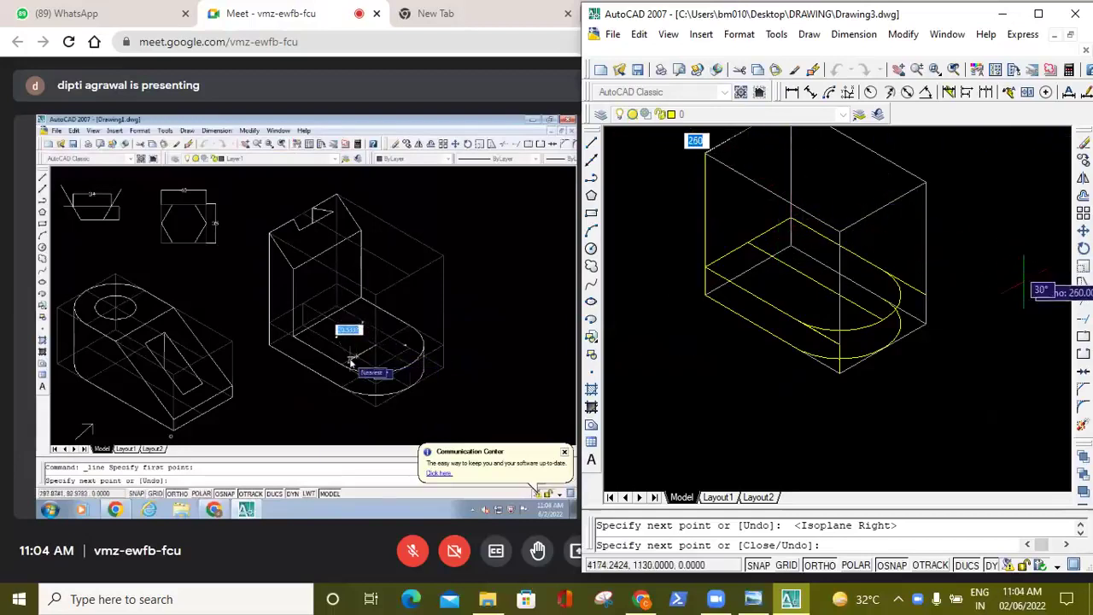
pyautogui.press('Escape')
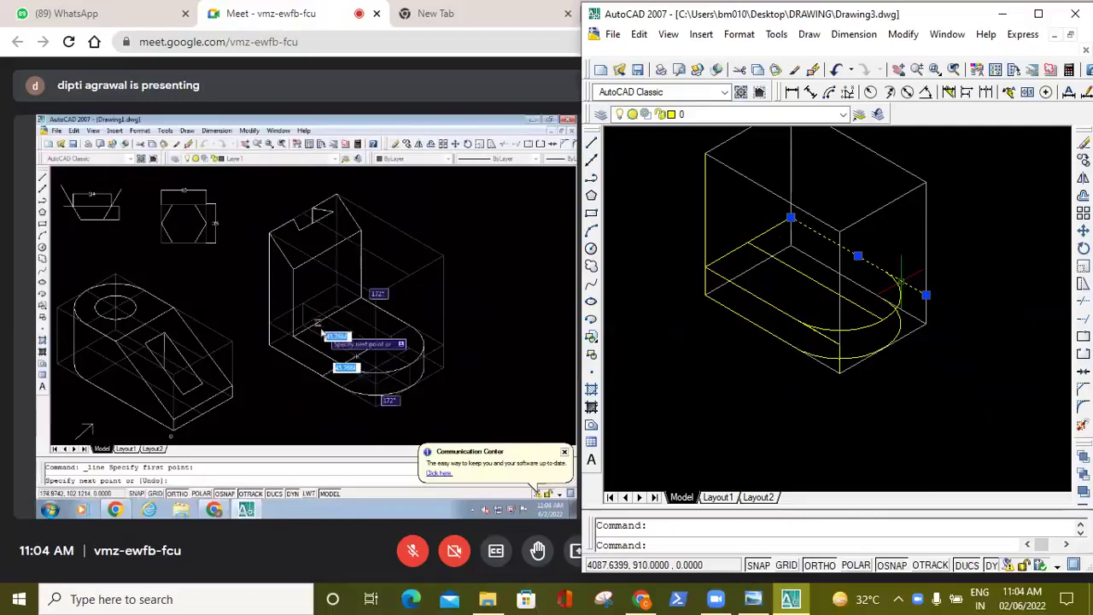
# Run TRIM twice, picking the rounded-end arc as the cutting edge.
pyautogui.press('Escape')
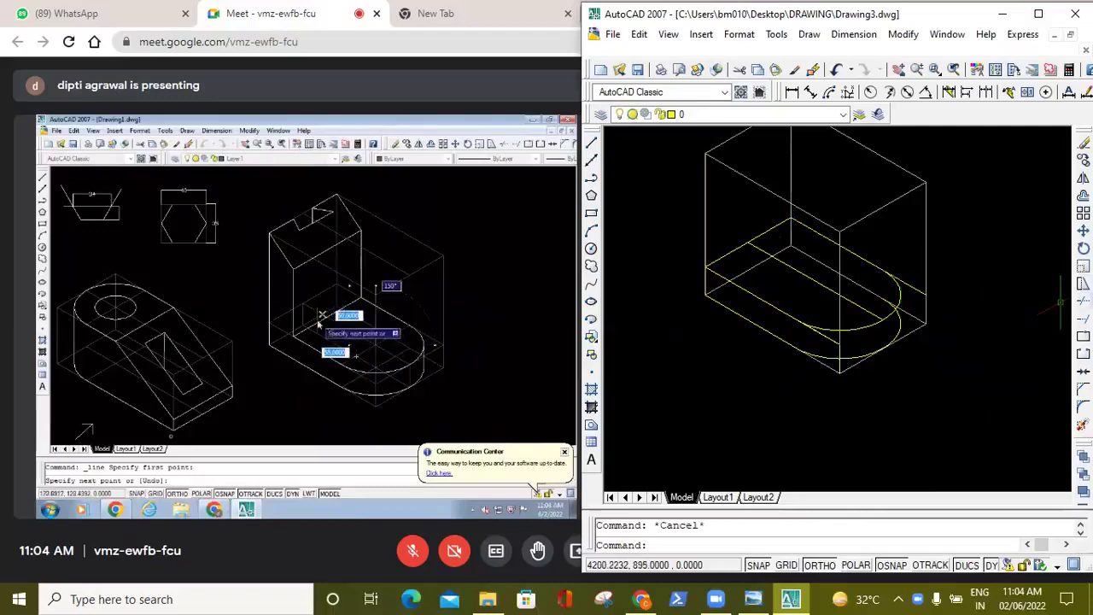
pyautogui.write('tr')
pyautogui.press('Return')
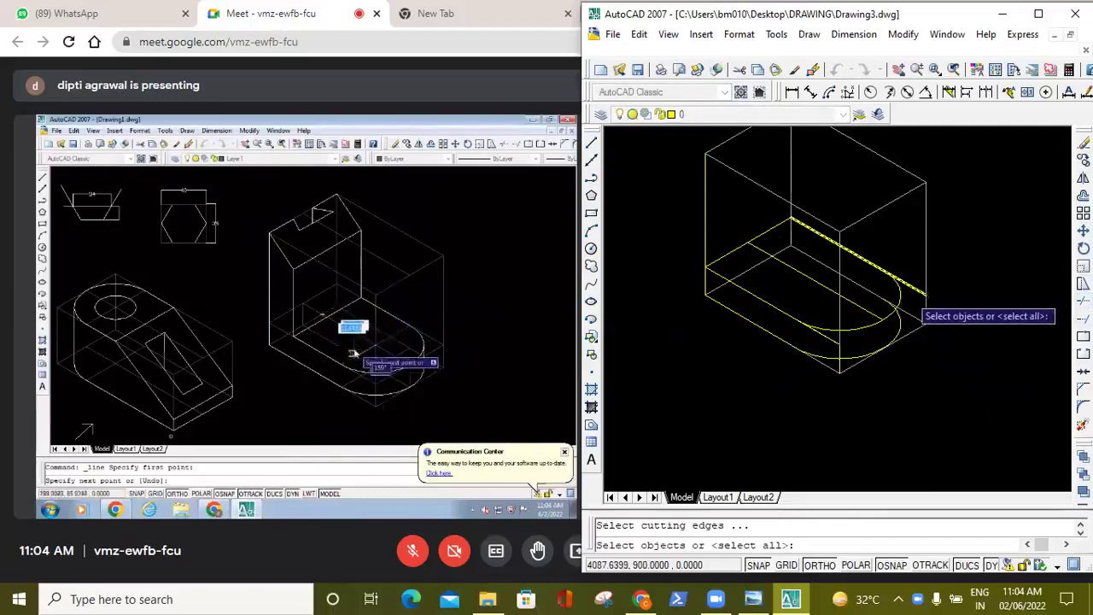
pyautogui.click(899, 294)
pyautogui.press('Return')
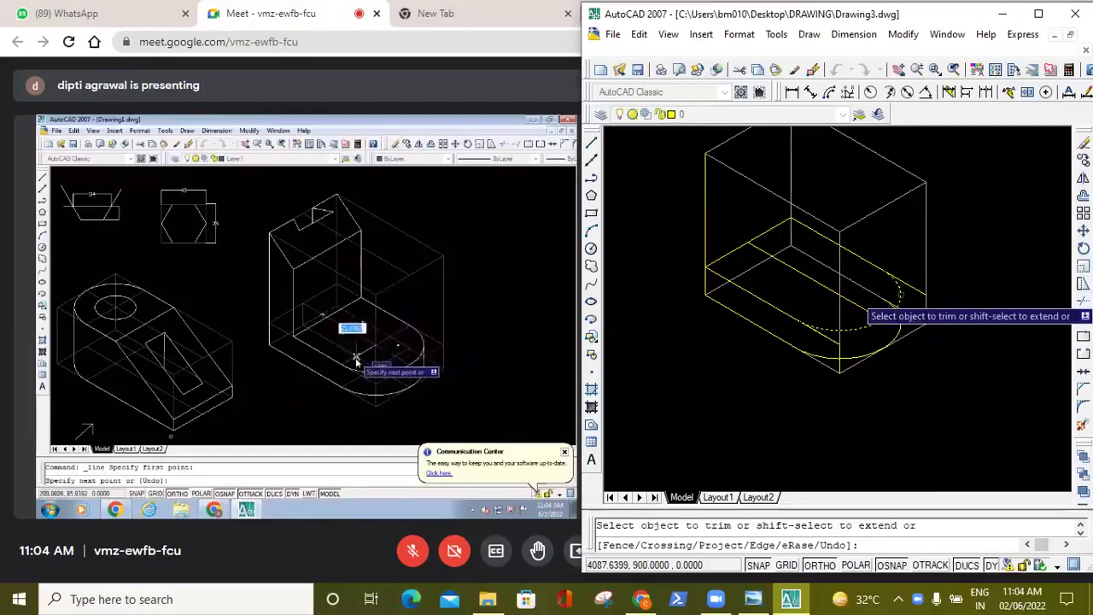
pyautogui.press('Escape')
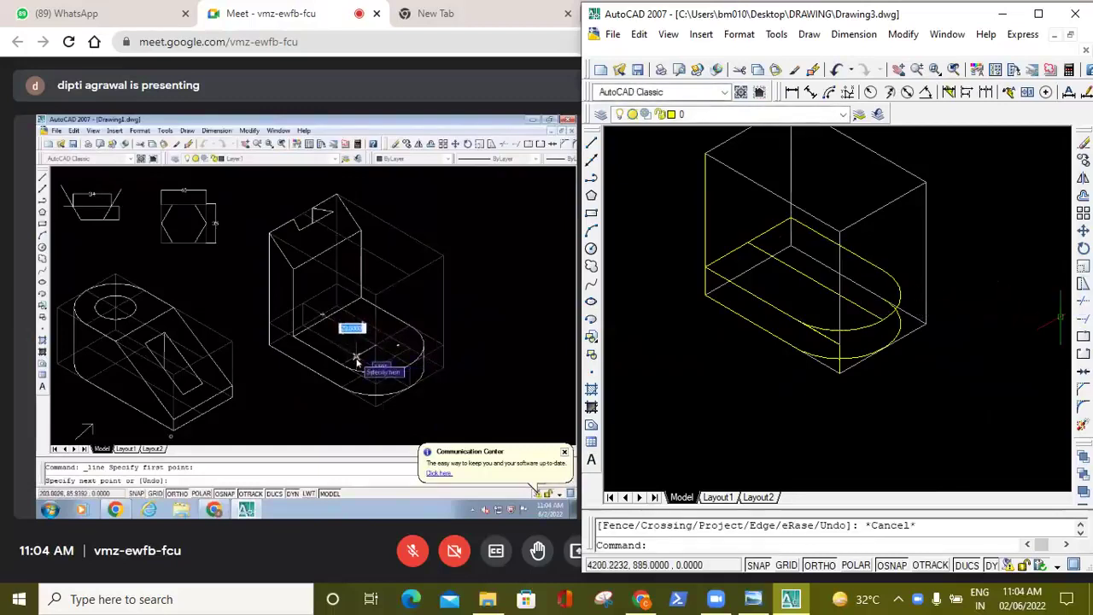
pyautogui.press('Return')
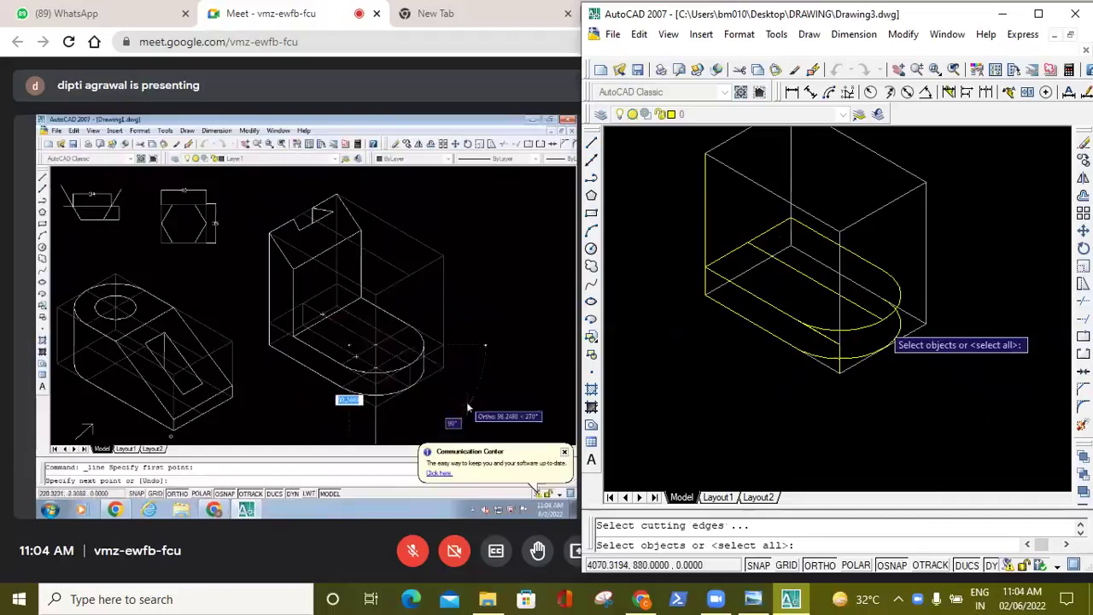
pyautogui.click(876, 324)
pyautogui.press('Return')
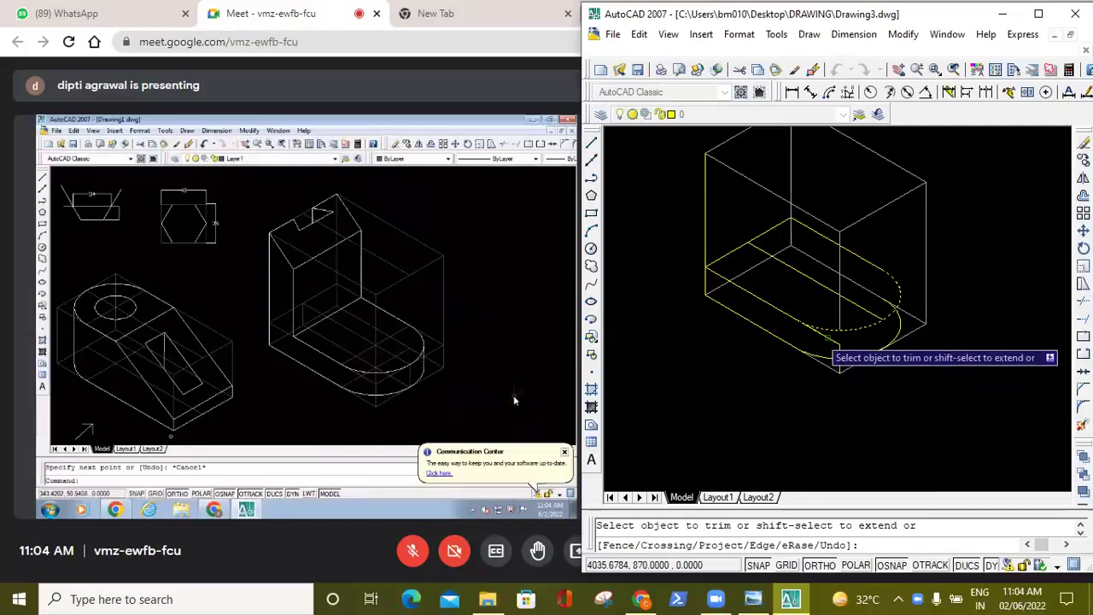
# Undo the last trim and zoom back out to the whole model.
pyautogui.scroll(4, 833, 354)
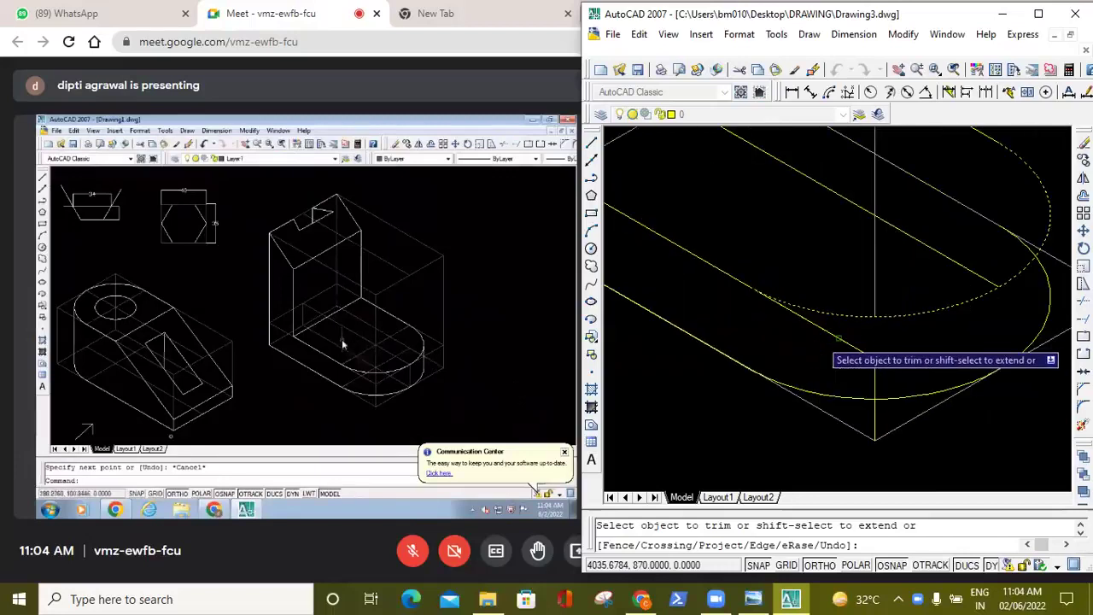
pyautogui.click(836, 71)
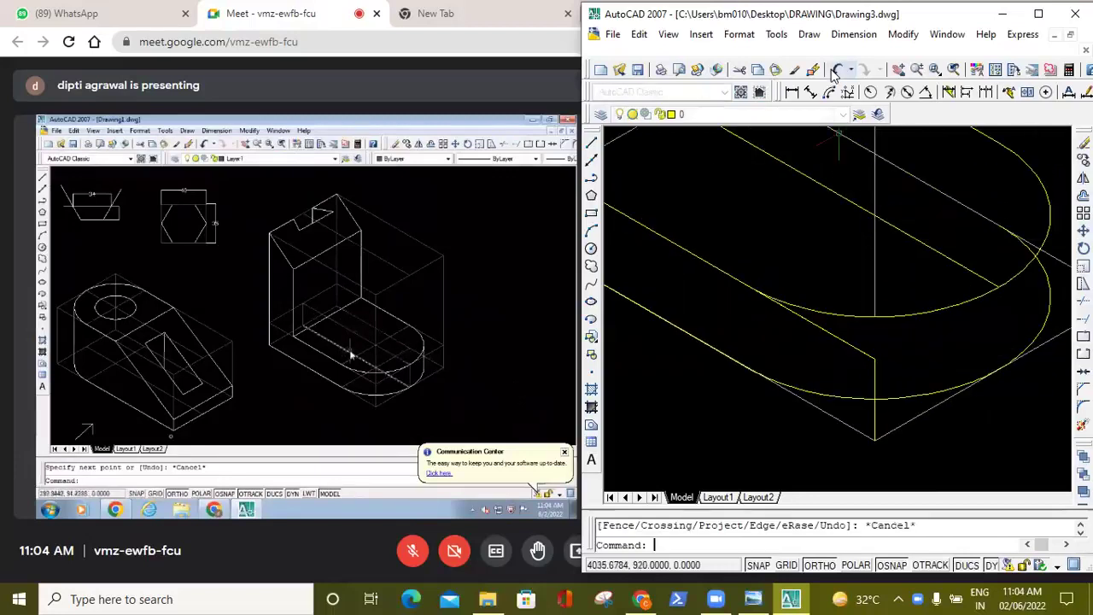
pyautogui.scroll(3, 901, 322)
pyautogui.scroll(-4, 923, 290)
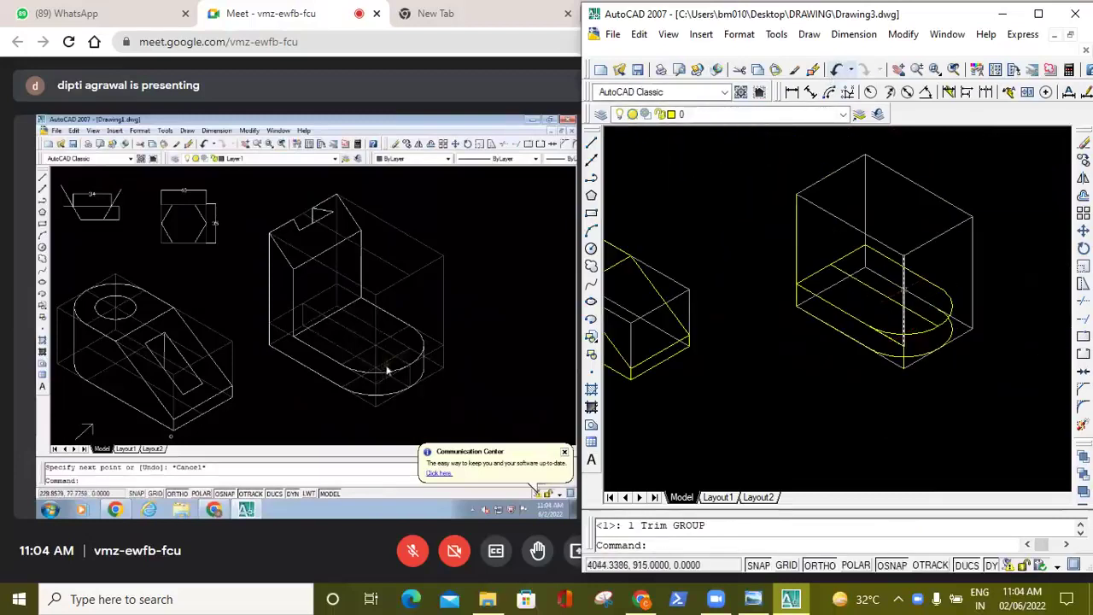
# Erase the construction line across the base and abandon a first trim attempt.
pyautogui.press('Delete')
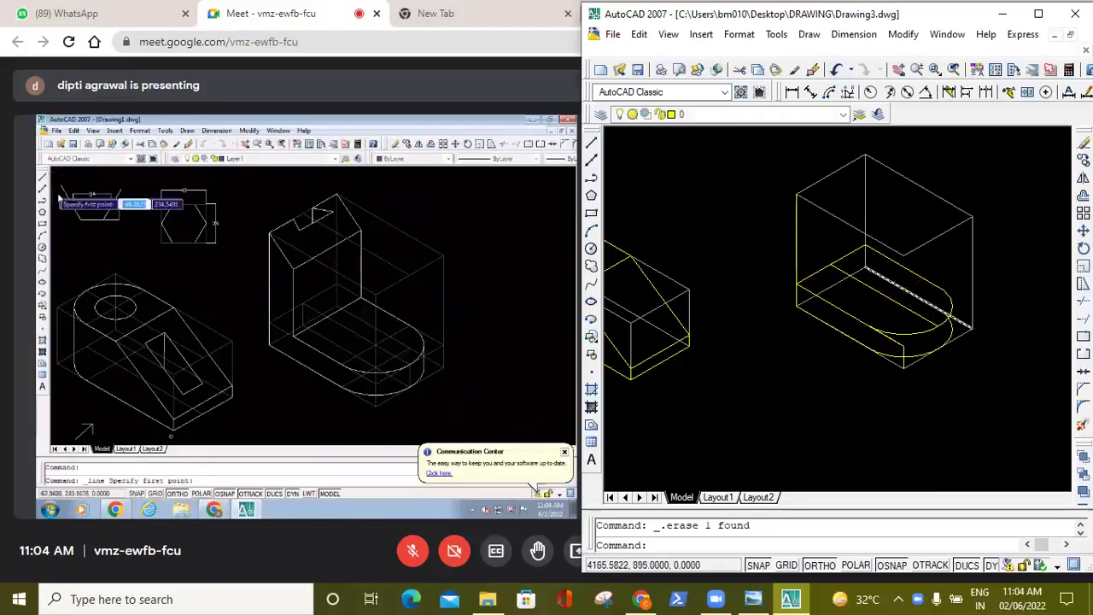
pyautogui.write('tr')
pyautogui.press('Return')
pyautogui.click(935, 327)
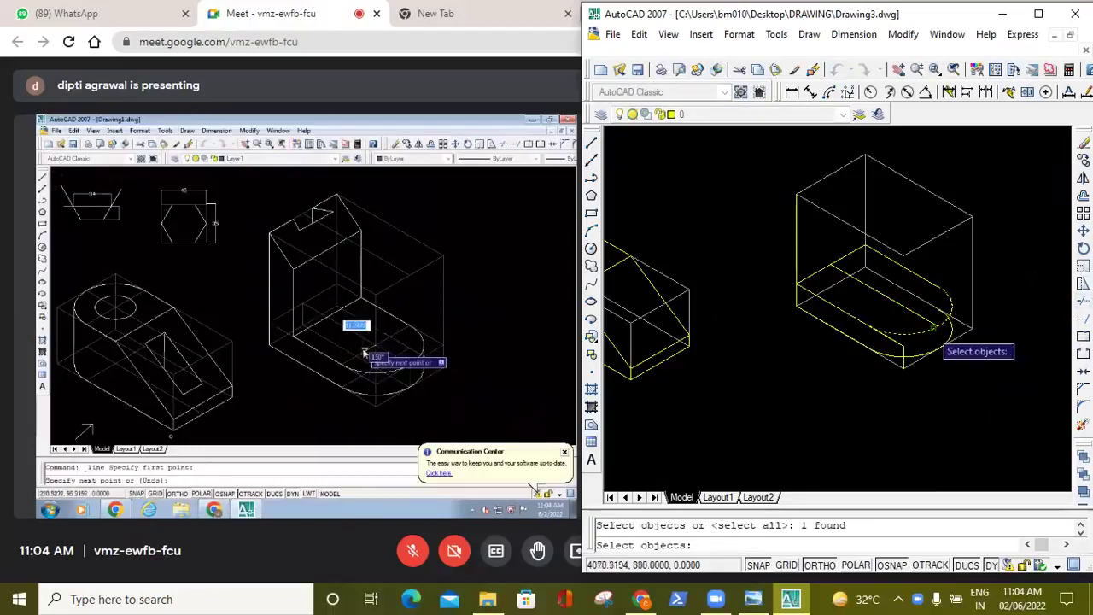
pyautogui.press('Return')
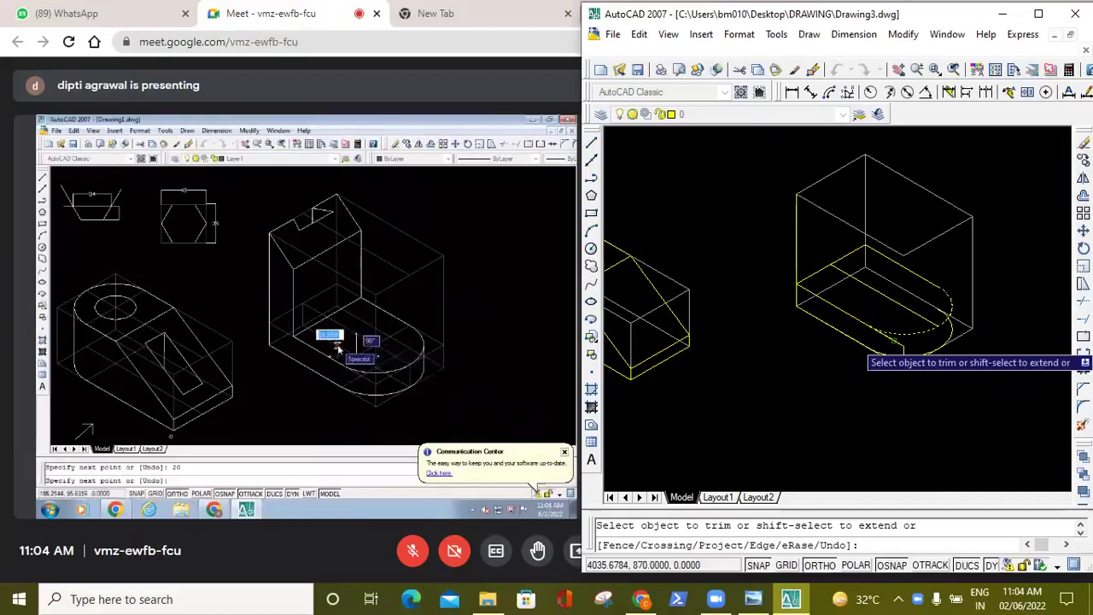
pyautogui.press('Escape')
# Trim the base's overhanging bottom edge back against the rounded-end arc.
pyautogui.click(894, 340)
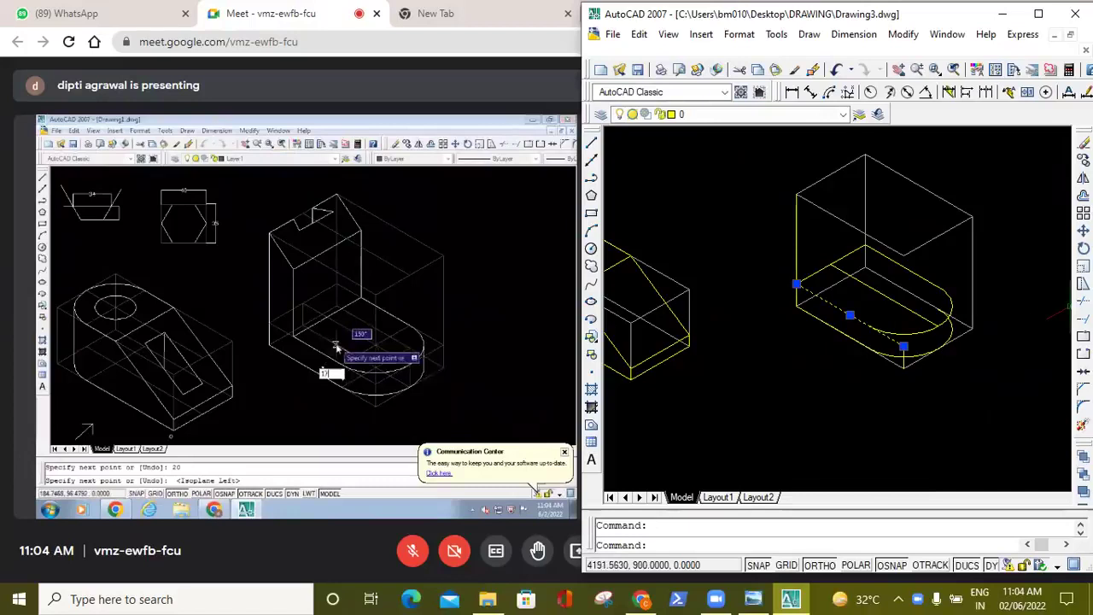
pyautogui.click(1082, 301)
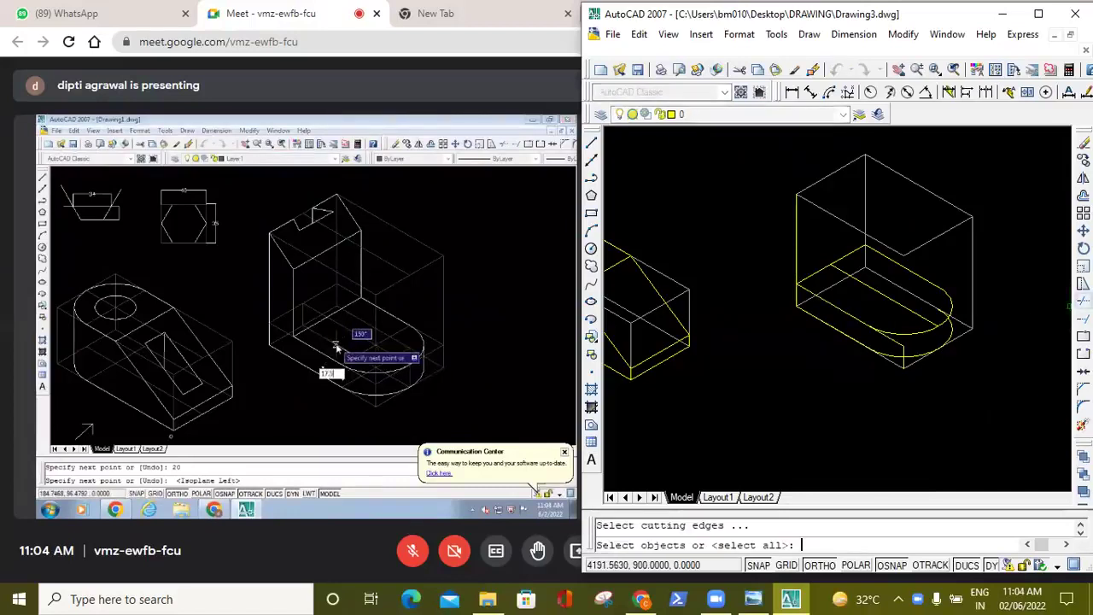
pyautogui.click(903, 340)
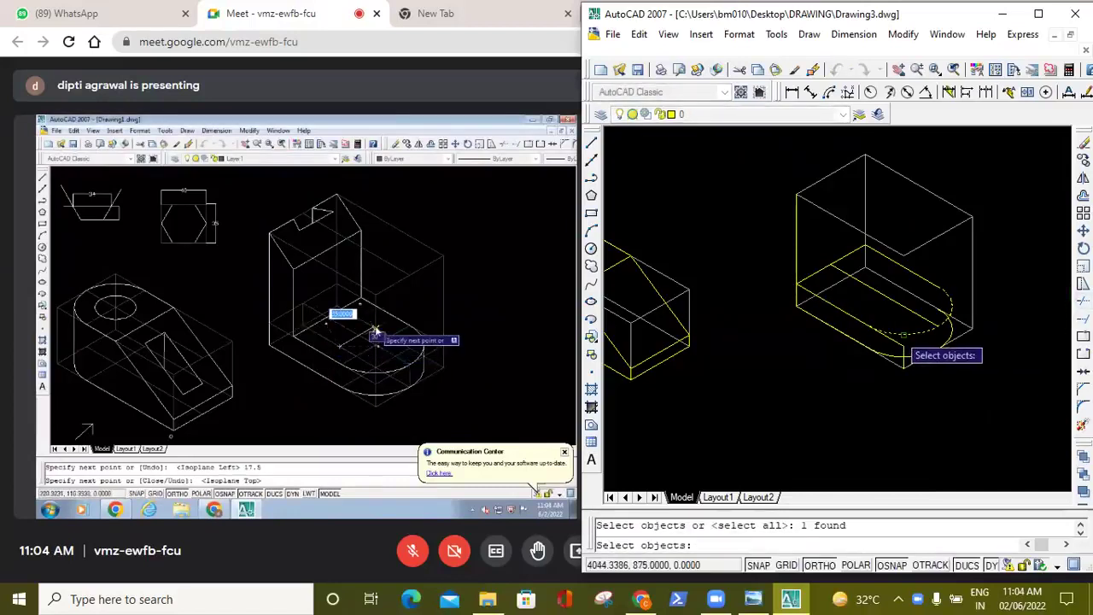
pyautogui.press('Return')
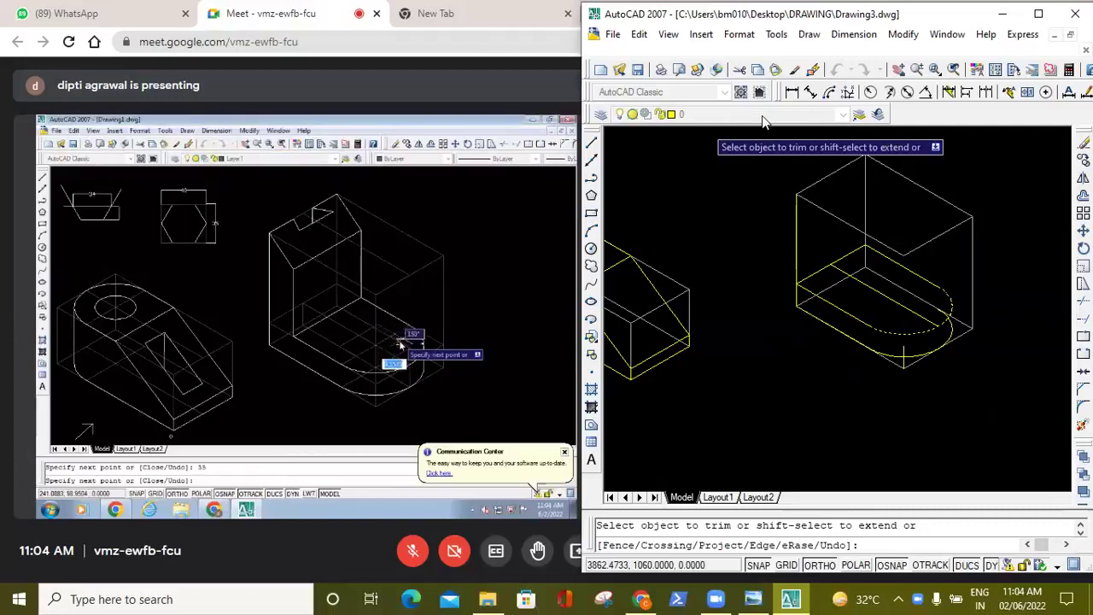
pyautogui.click(871, 256)
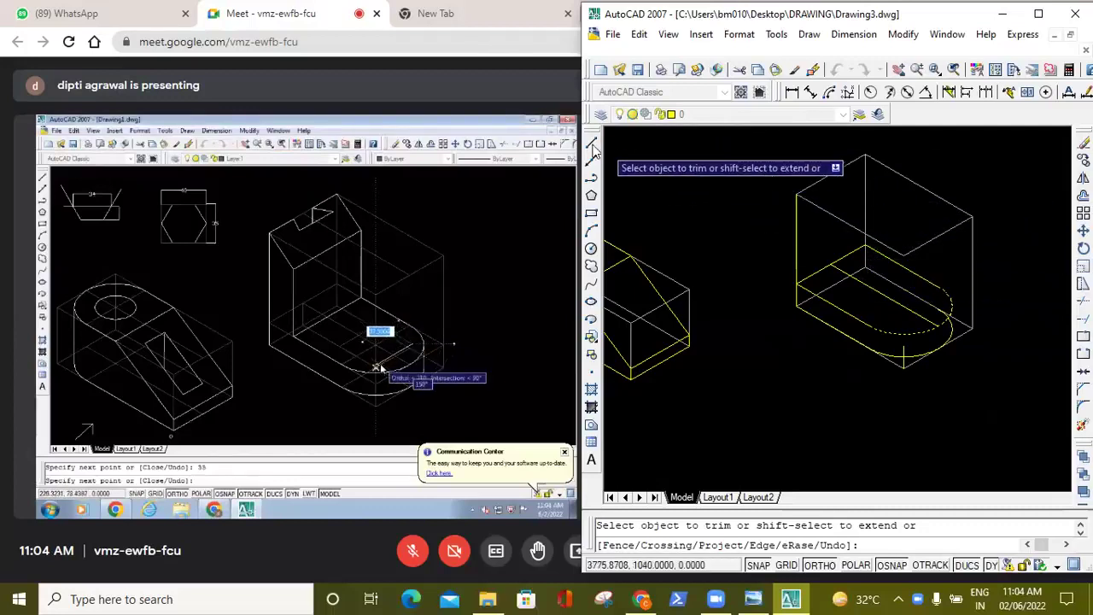
pyautogui.click(696, 114)
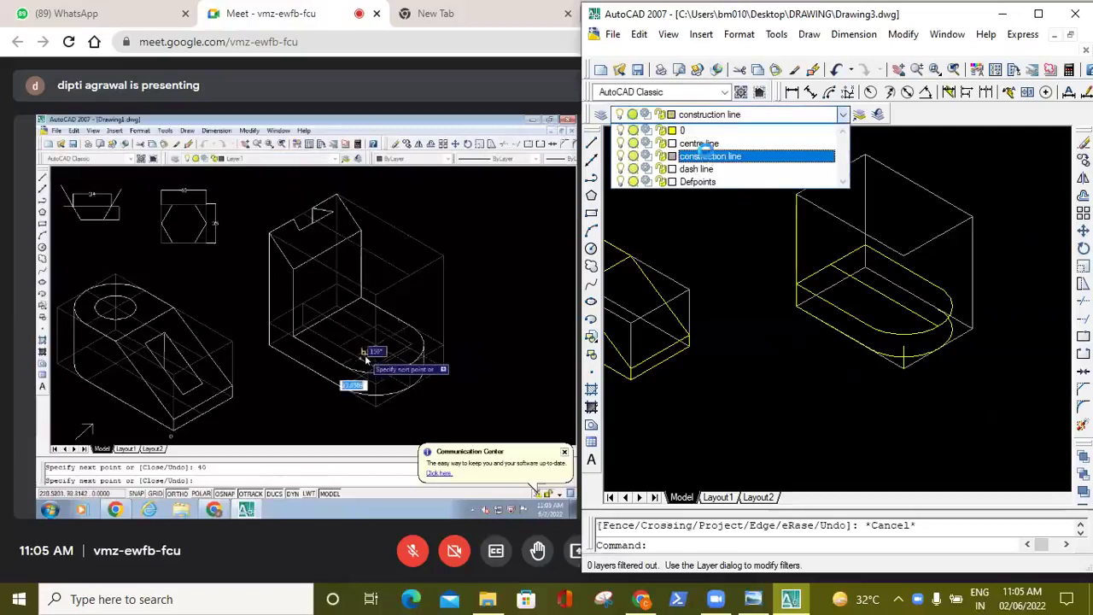
# On the 'construction line' layer, draw vertical guides from the box corner down to the base edge endpoint.
pyautogui.click(710, 156)
pyautogui.click(591, 143)
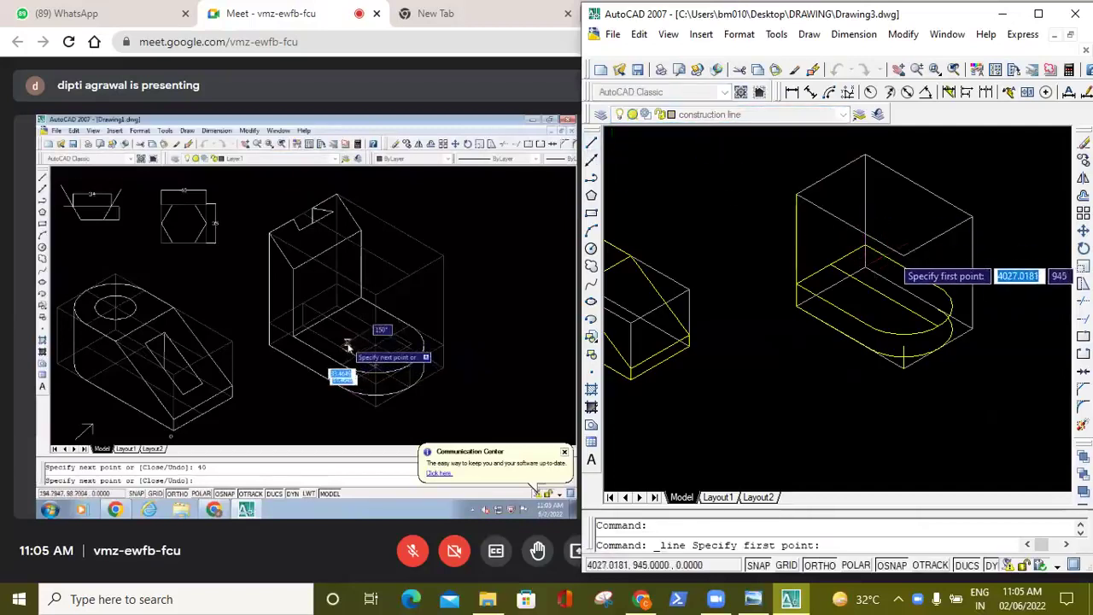
pyautogui.click(796, 195)
pyautogui.click(903, 254)
pyautogui.press('Escape')
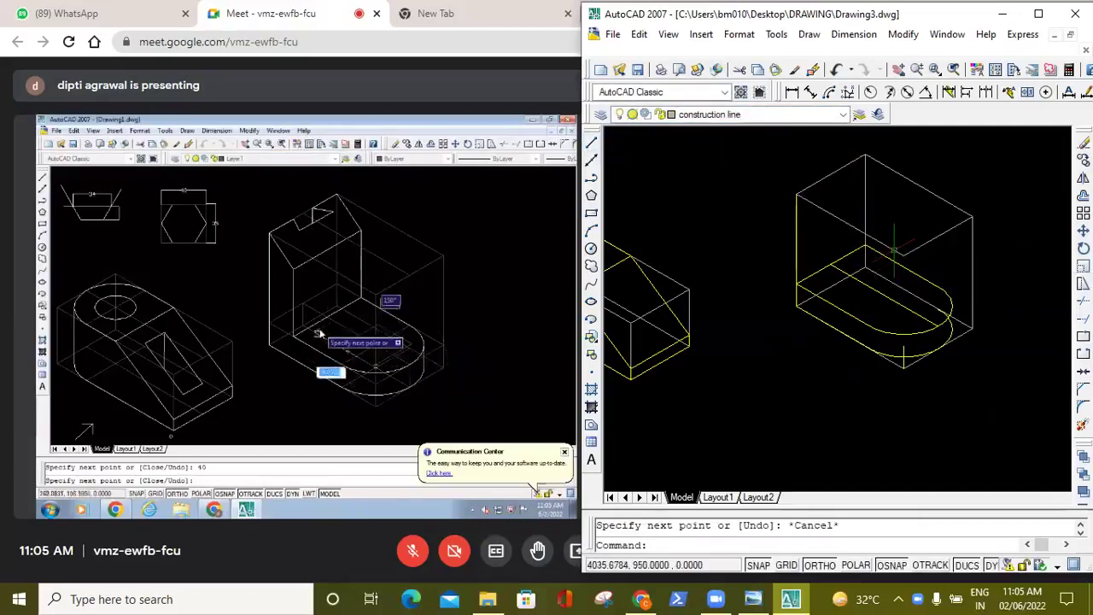
pyautogui.press('Return')
pyautogui.click(903, 254)
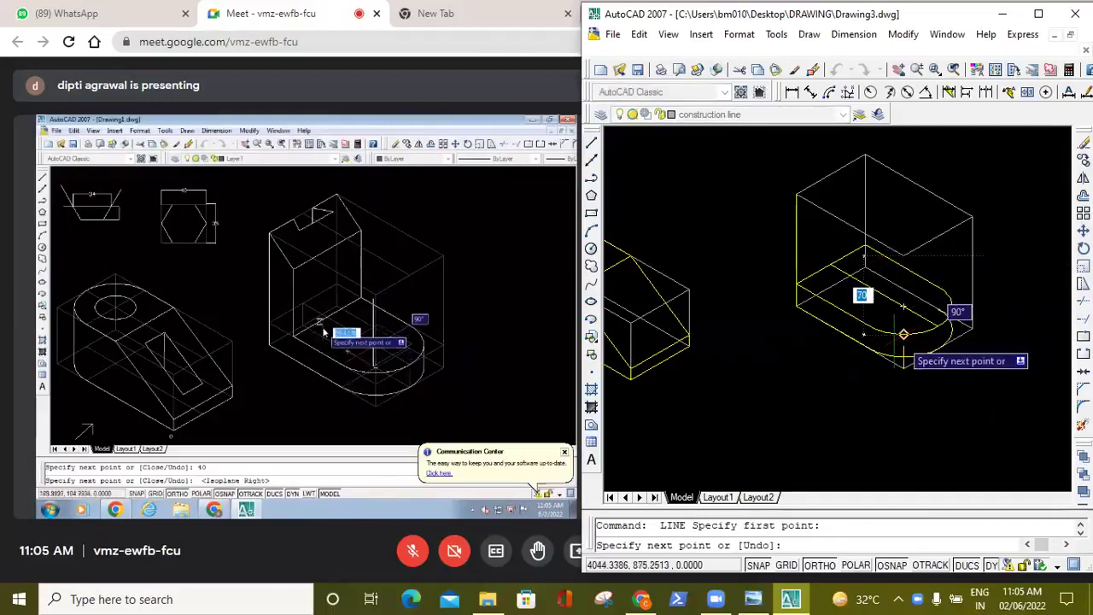
pyautogui.click(903, 346)
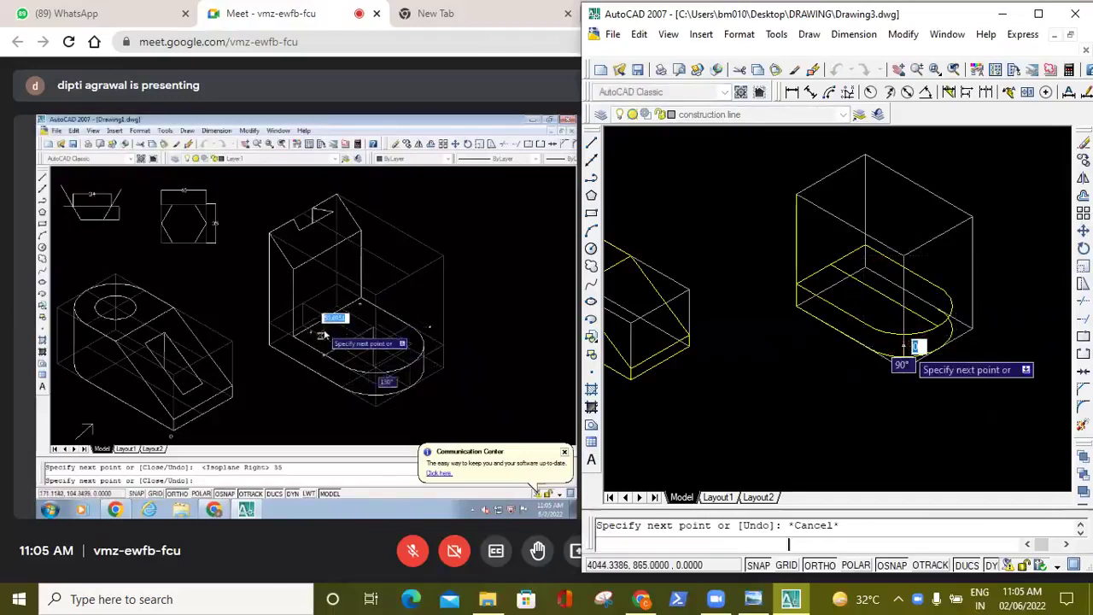
pyautogui.press('Escape')
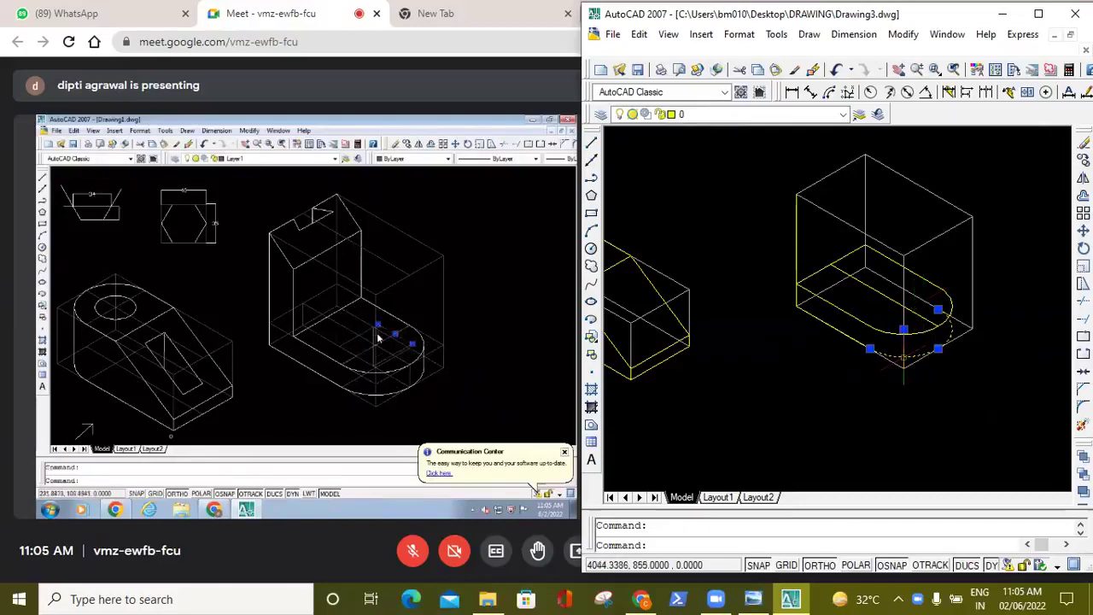
pyautogui.scroll(3, 910, 358)
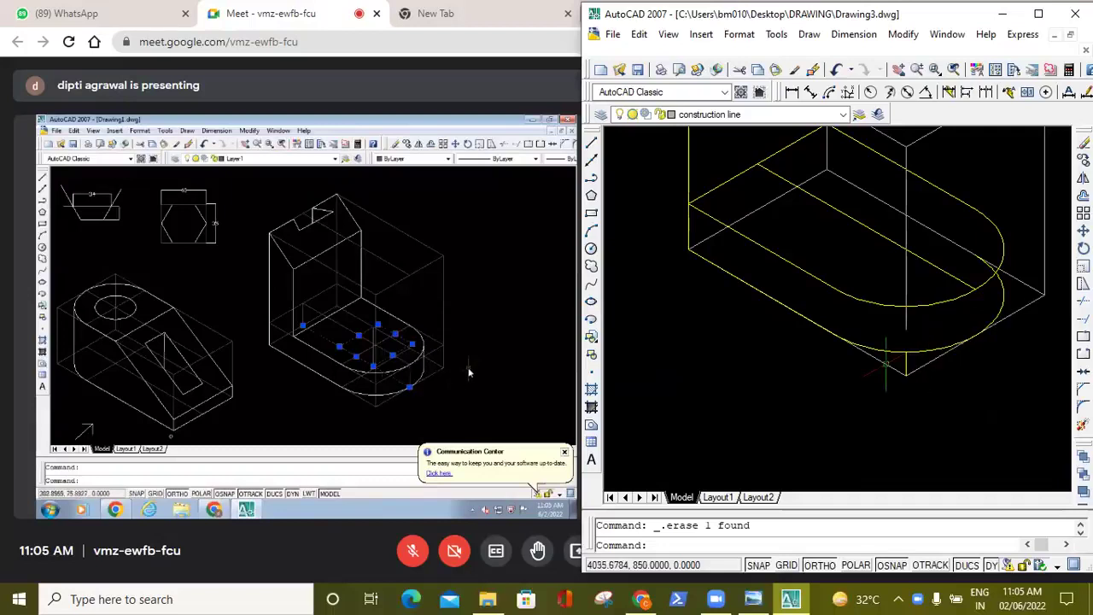
# Erase one vertical guide and stretch the other down to the base's lowest corner.
pyautogui.scroll(5, 885, 363)
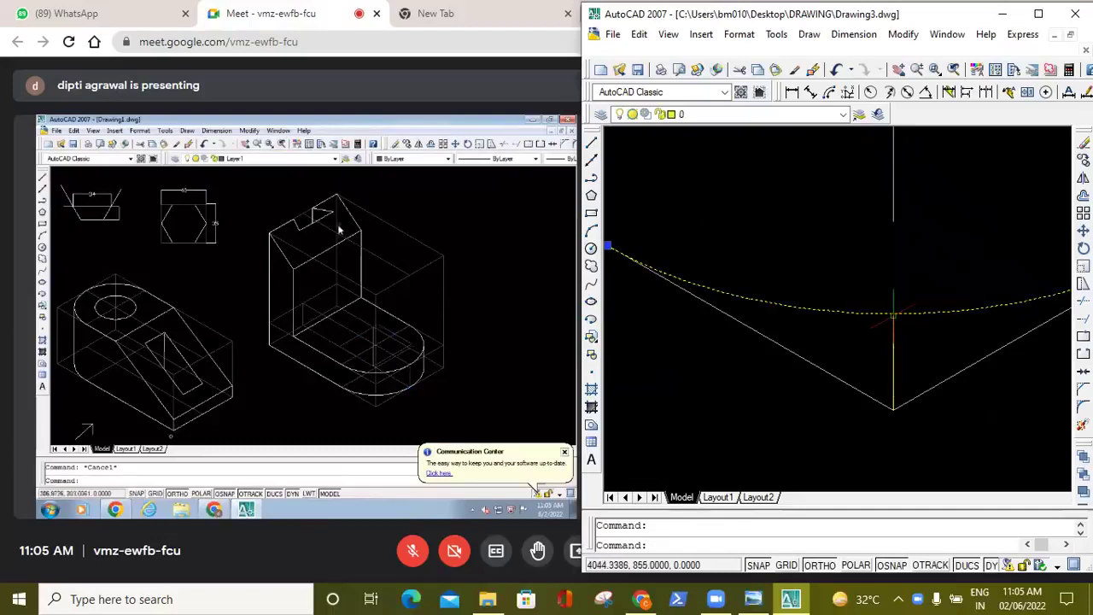
pyautogui.press('Escape')
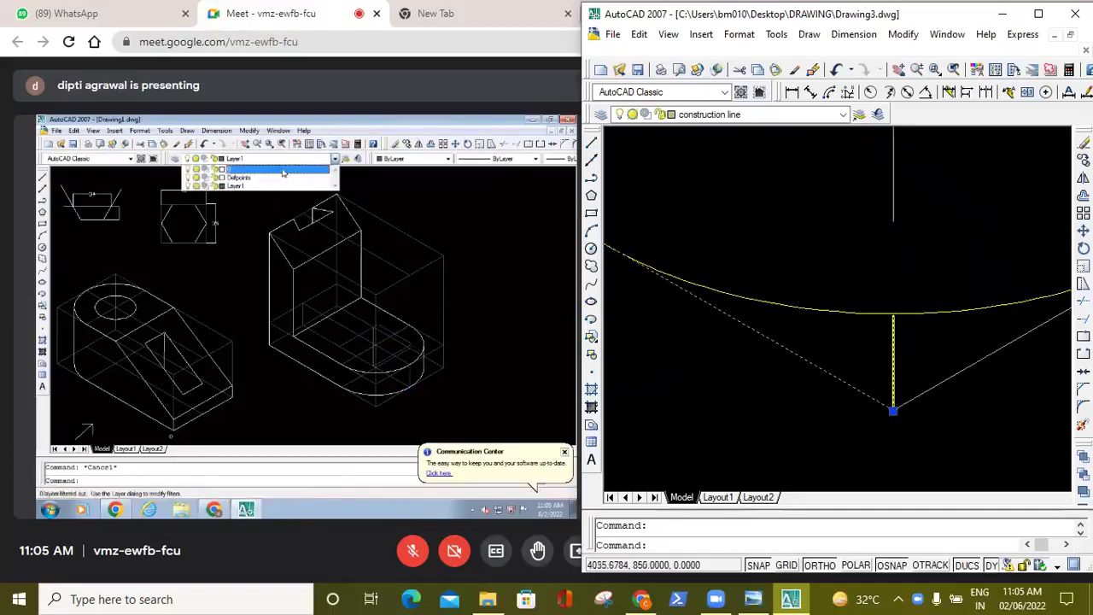
pyautogui.click(893, 393)
pyautogui.press('Delete')
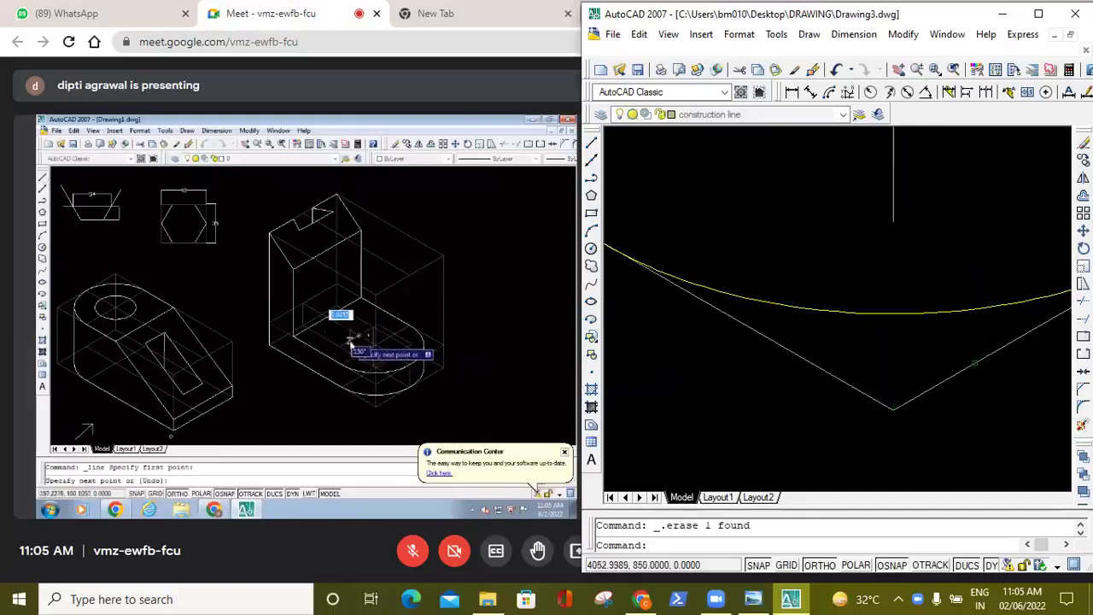
pyautogui.click(893, 221)
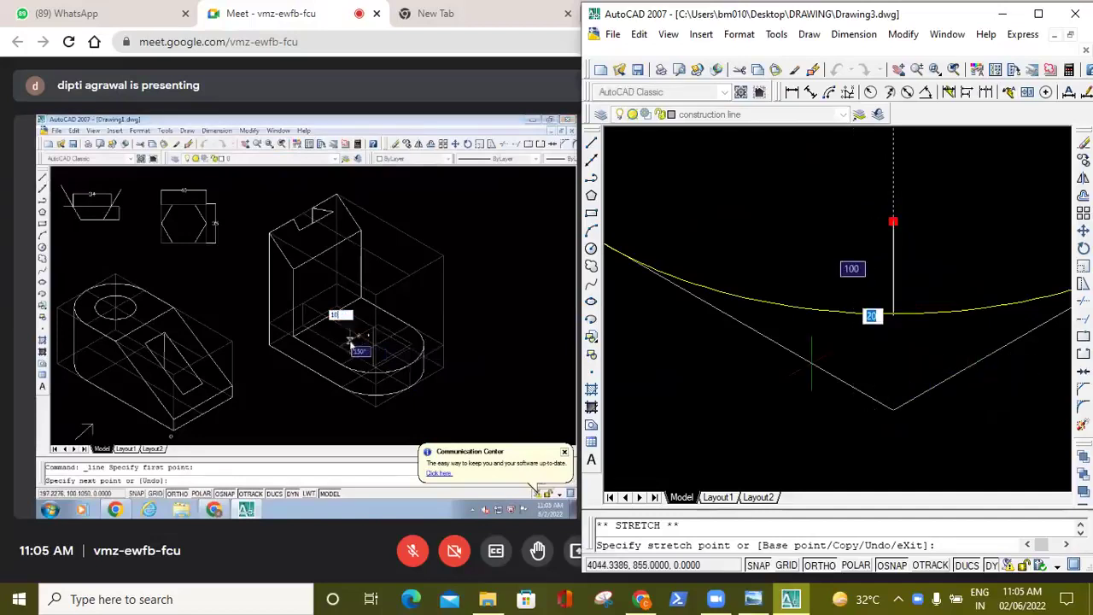
pyautogui.click(893, 409)
# Erase the leftover dashed construction line in the right box.
pyautogui.scroll(-5, 897, 402)
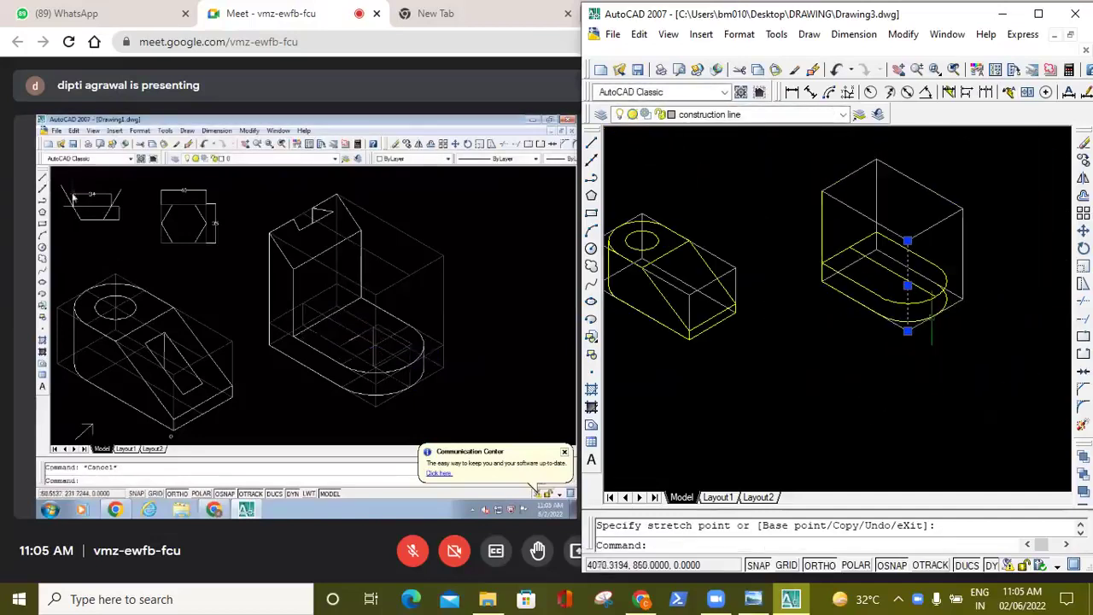
pyautogui.click(979, 340)
pyautogui.press('Escape')
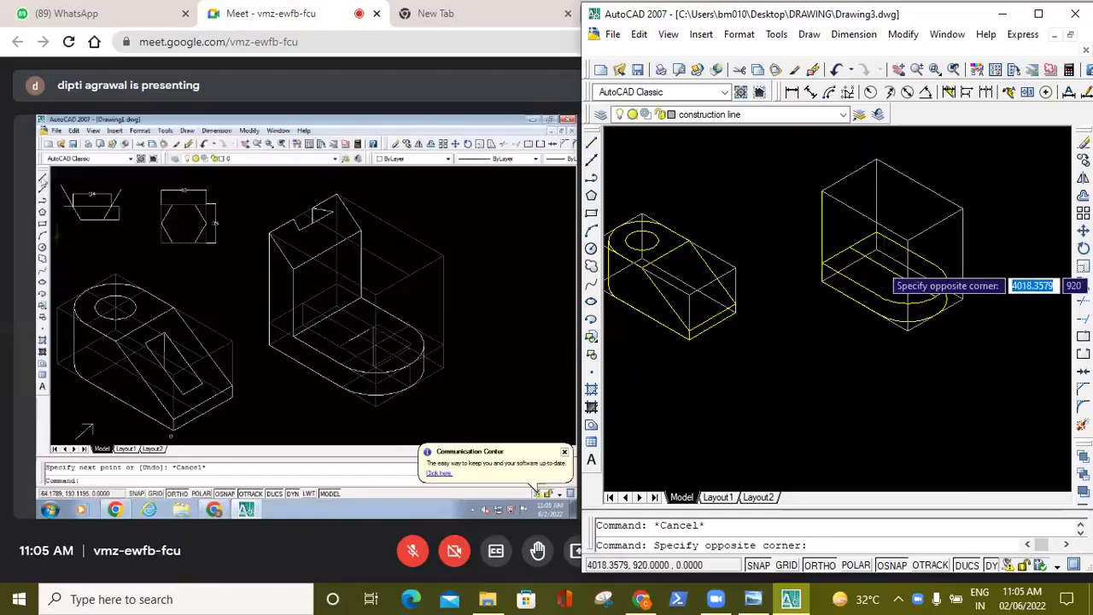
pyautogui.click(885, 272)
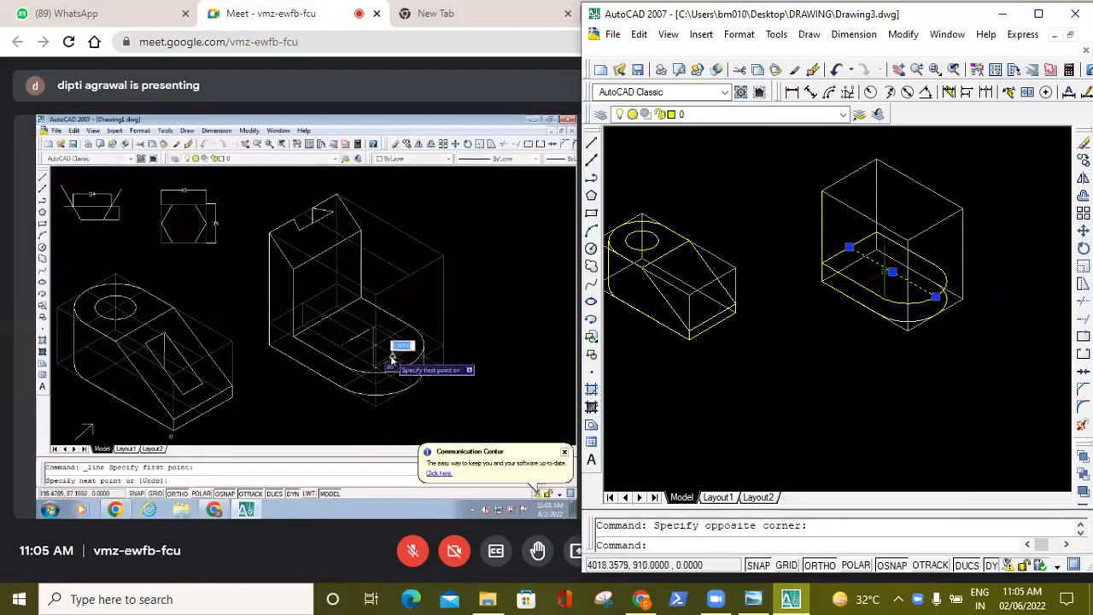
pyautogui.press('Delete')
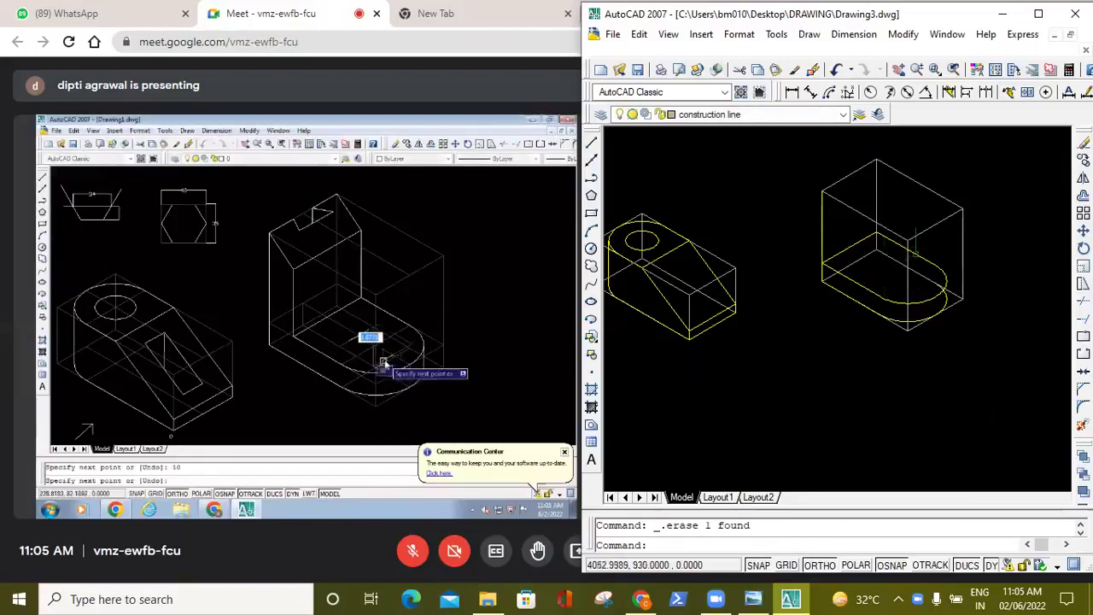
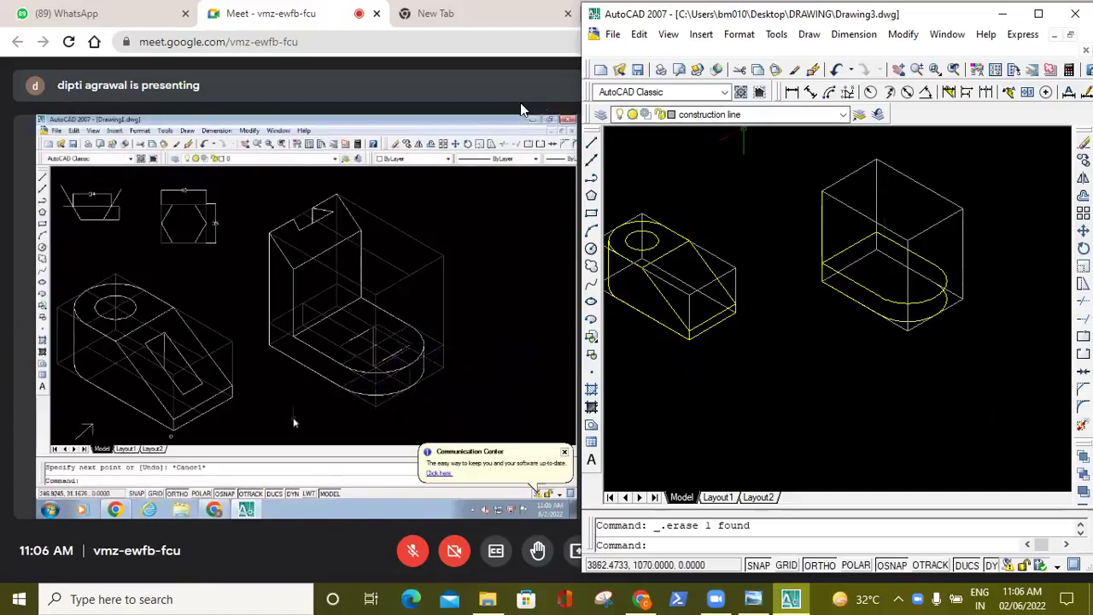
# Cancel a stray line command and make layer 0 the current layer.
pyautogui.click(593, 145)
pyautogui.press('Escape')
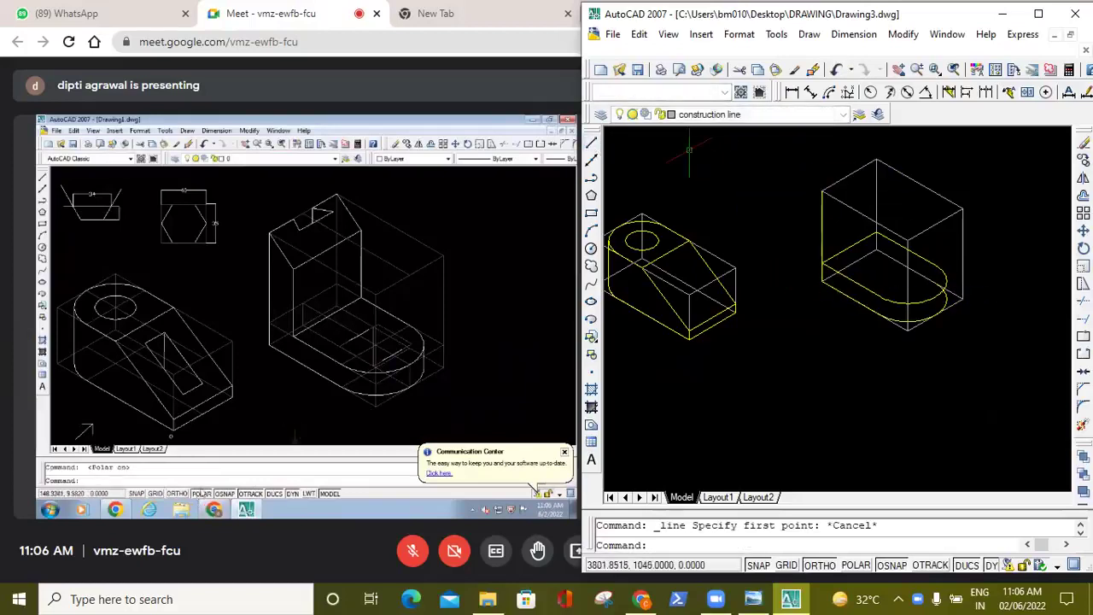
pyautogui.click(708, 114)
pyautogui.click(703, 126)
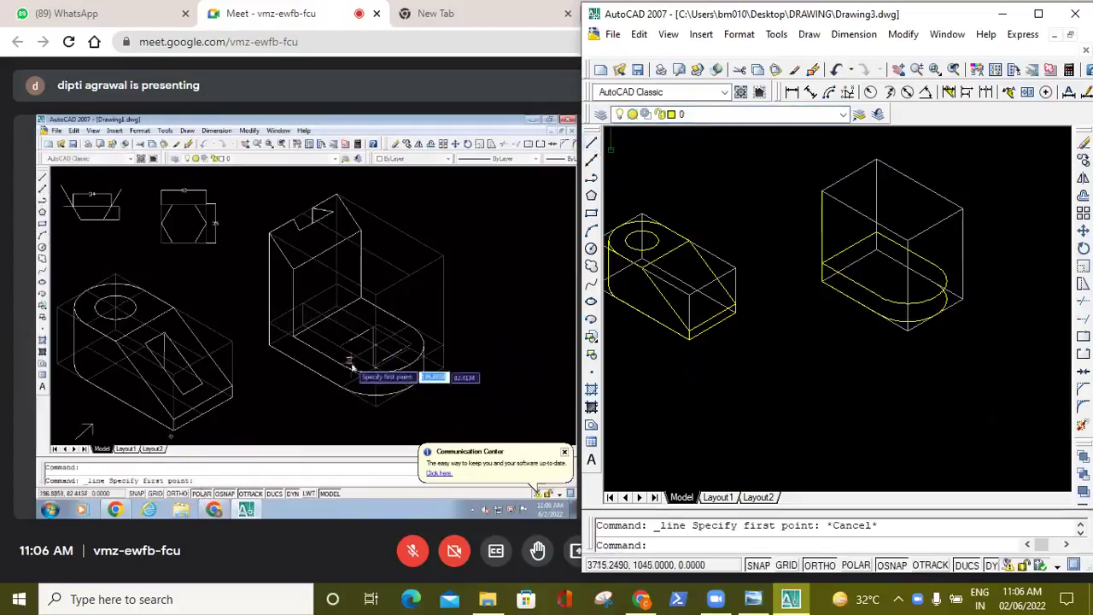
# Draw a 25-unit trial line from the block's corner, then undo it.
pyautogui.click(593, 145)
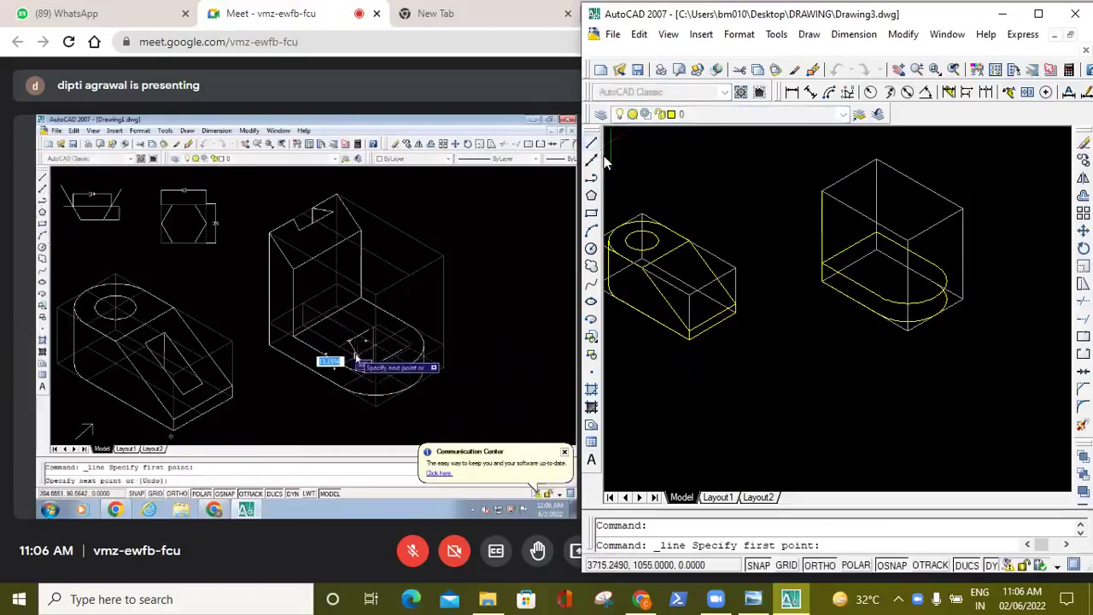
pyautogui.click(821, 262)
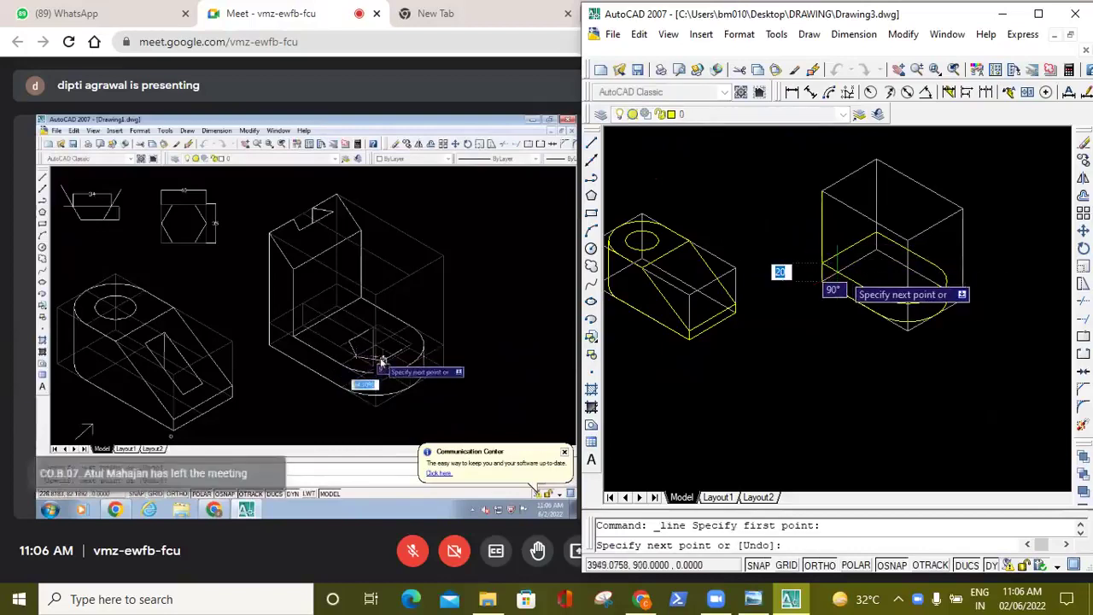
pyautogui.write('2')
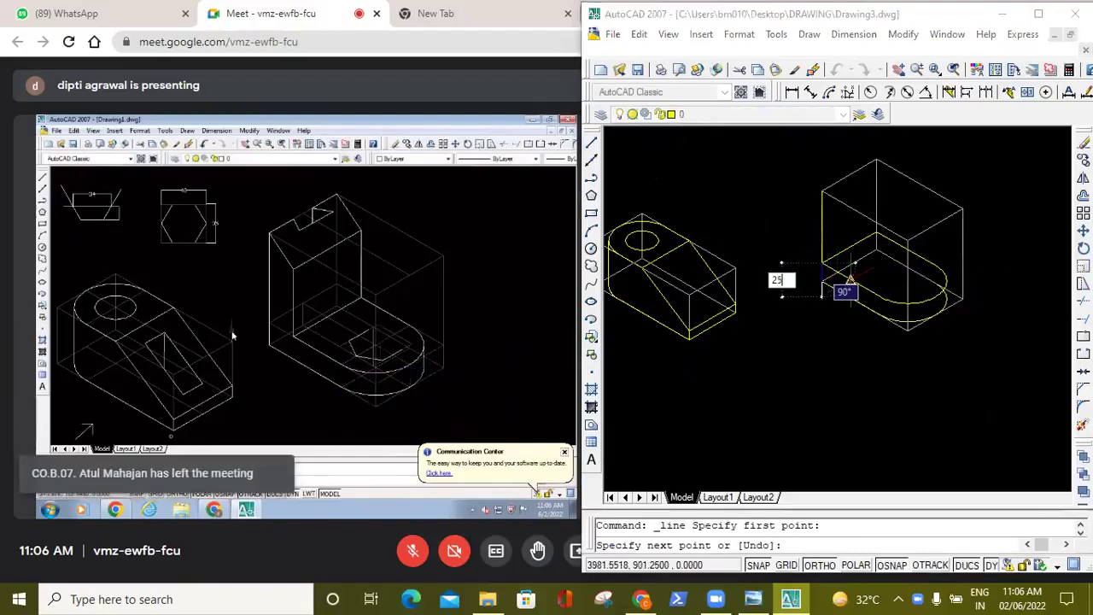
pyautogui.write('5')
pyautogui.press('Return')
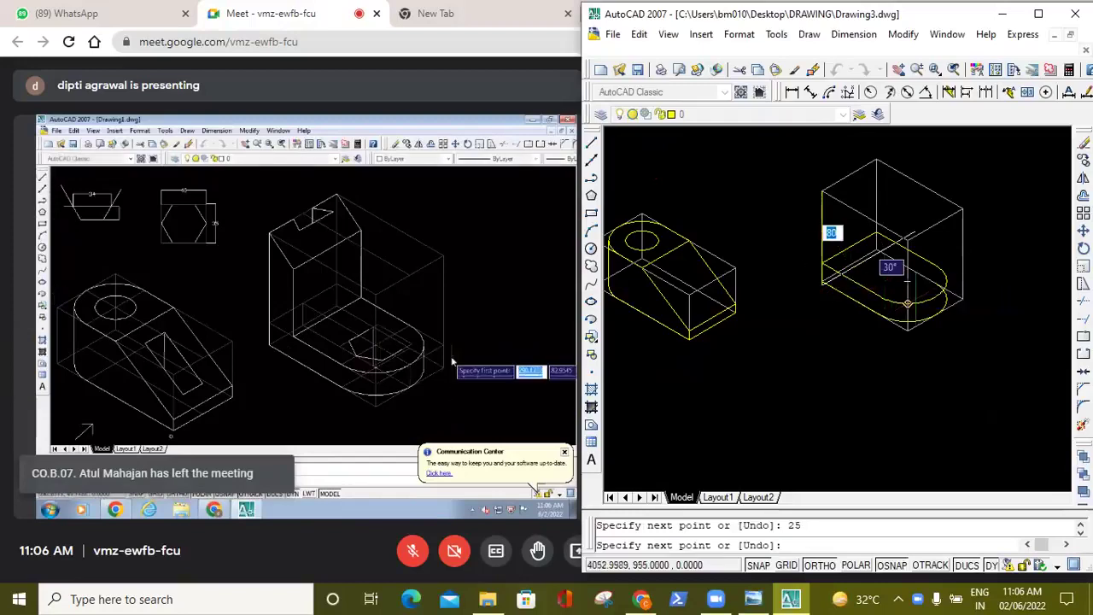
pyautogui.press('Escape')
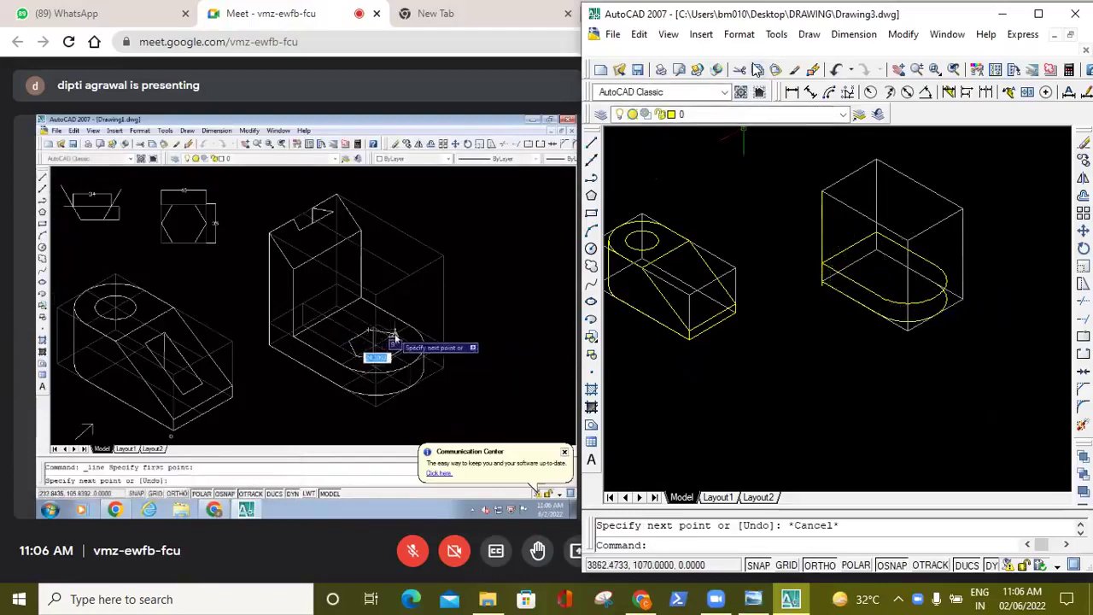
pyautogui.click(835, 70)
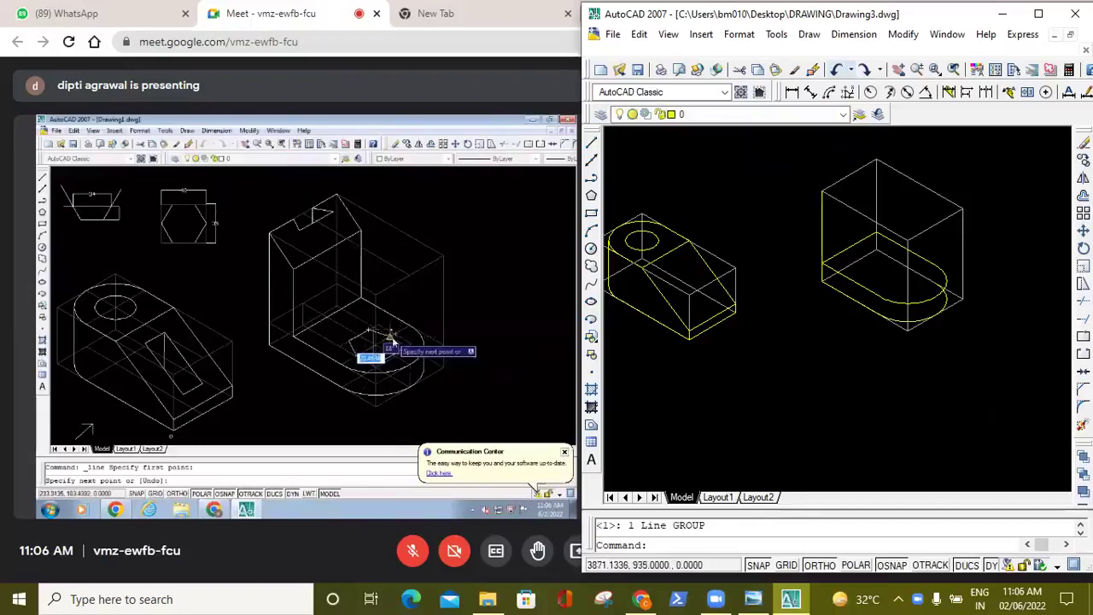
# Turn on POLAR and ORTHO, then draw another 25-unit trial line and undo it.
pyautogui.click(851, 567)
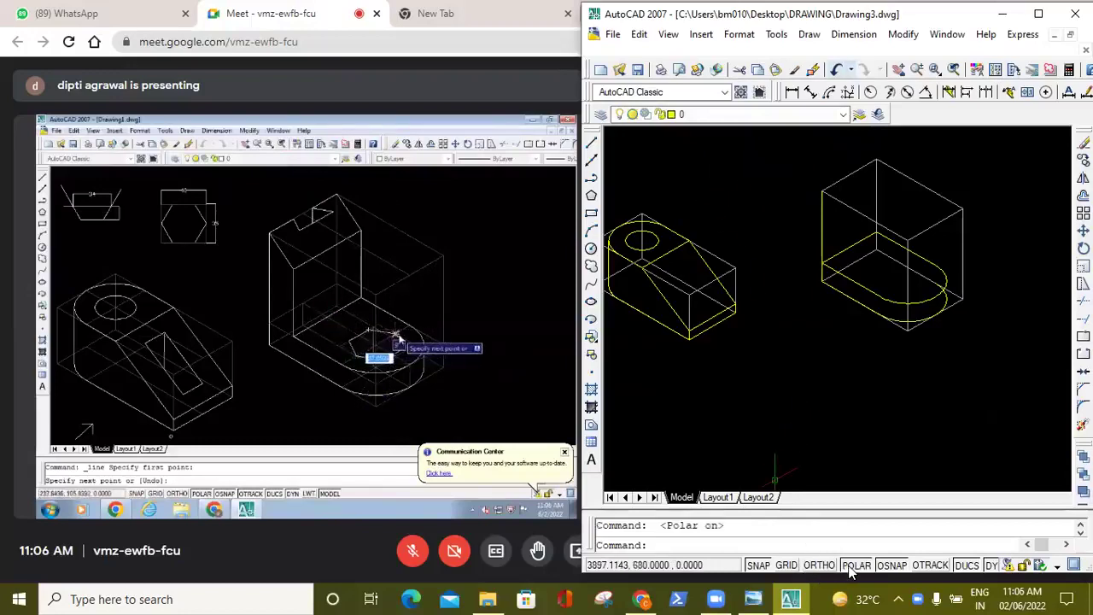
pyautogui.click(828, 566)
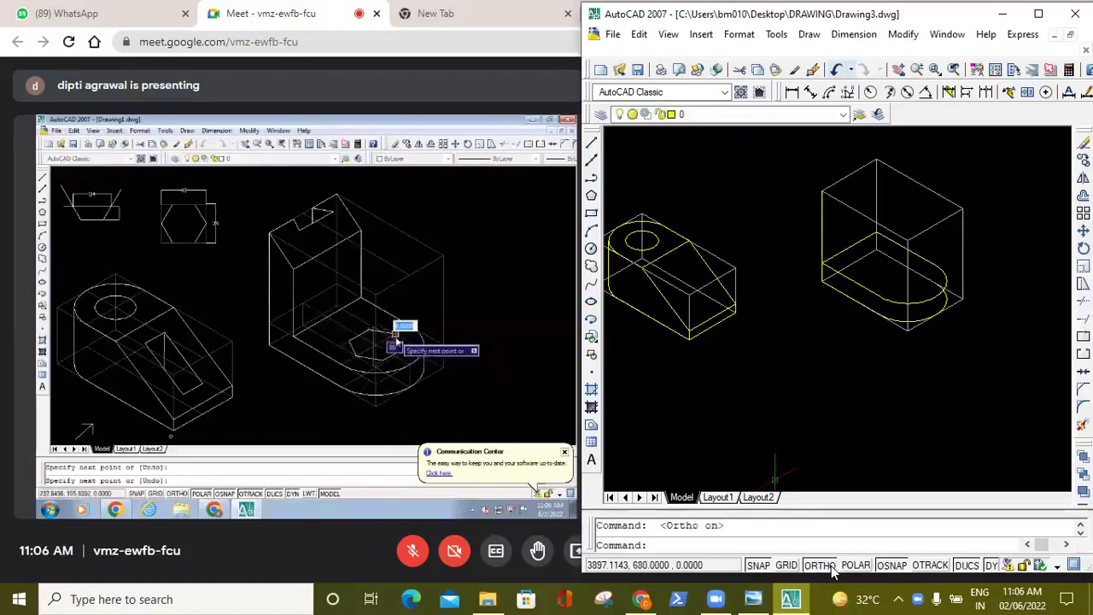
pyautogui.click(591, 142)
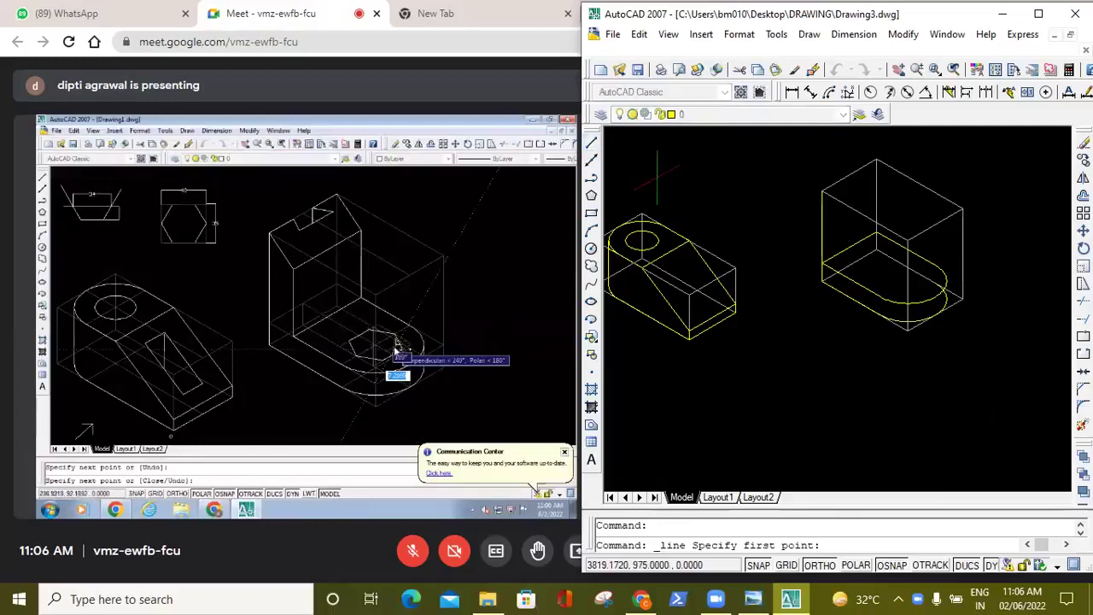
pyautogui.click(823, 280)
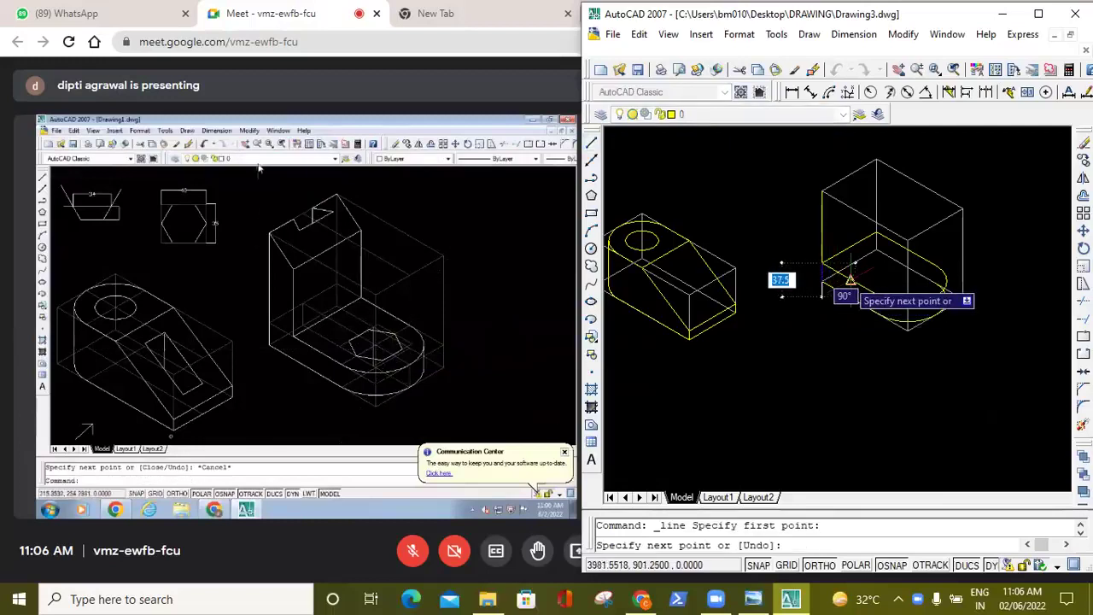
pyautogui.write('25')
pyautogui.press('Return')
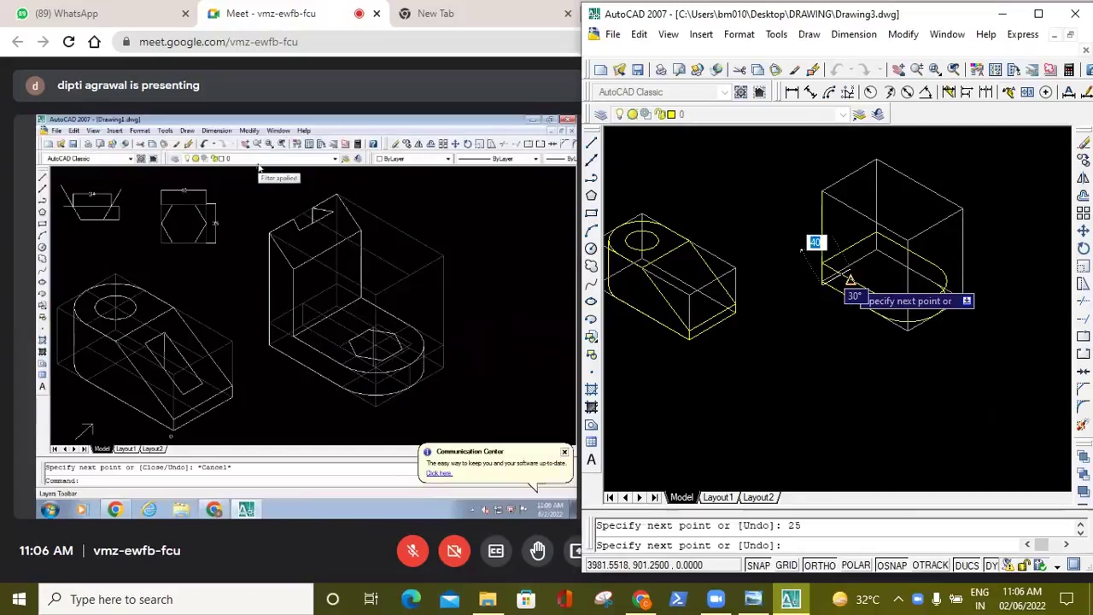
pyautogui.press('Escape')
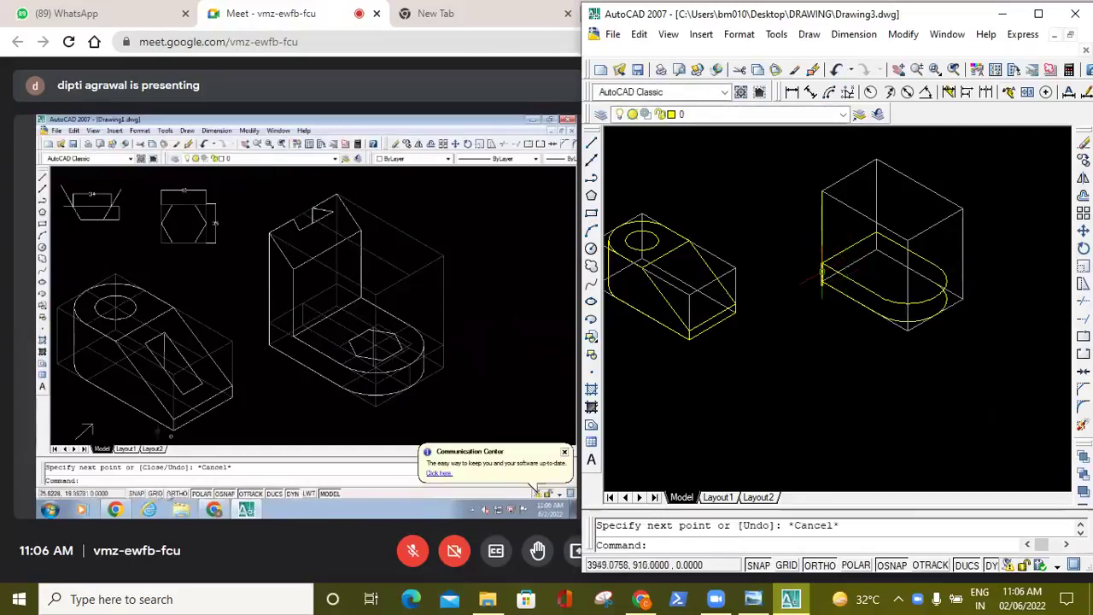
pyautogui.click(832, 71)
# From the block edge, draw a 25-unit line on Isoplane Left, then an 80-unit vertical line.
pyautogui.click(590, 145)
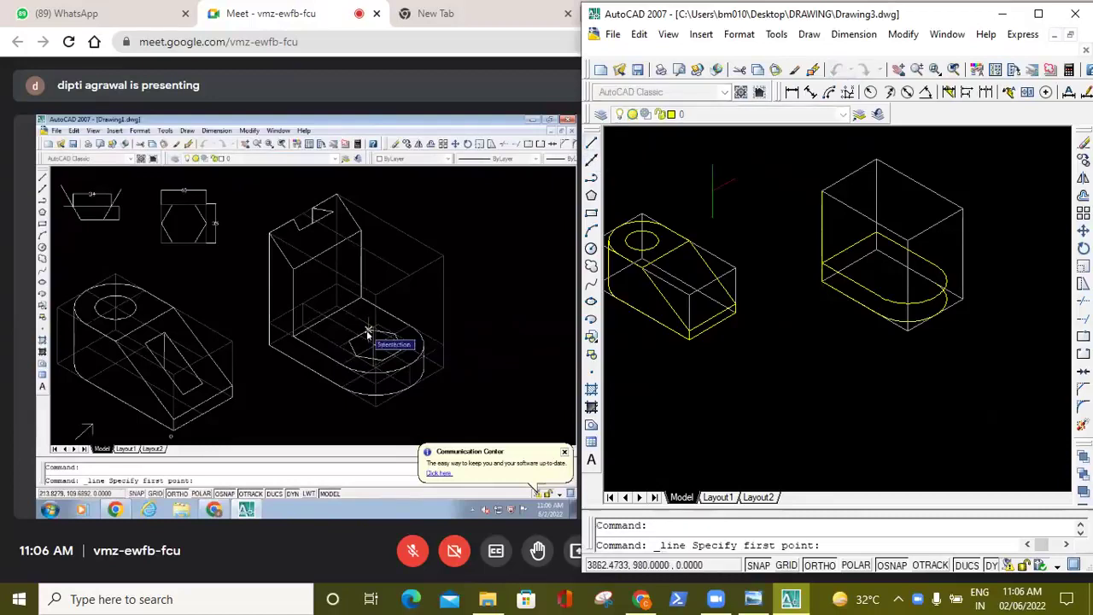
pyautogui.click(825, 261)
pyautogui.press('Escape')
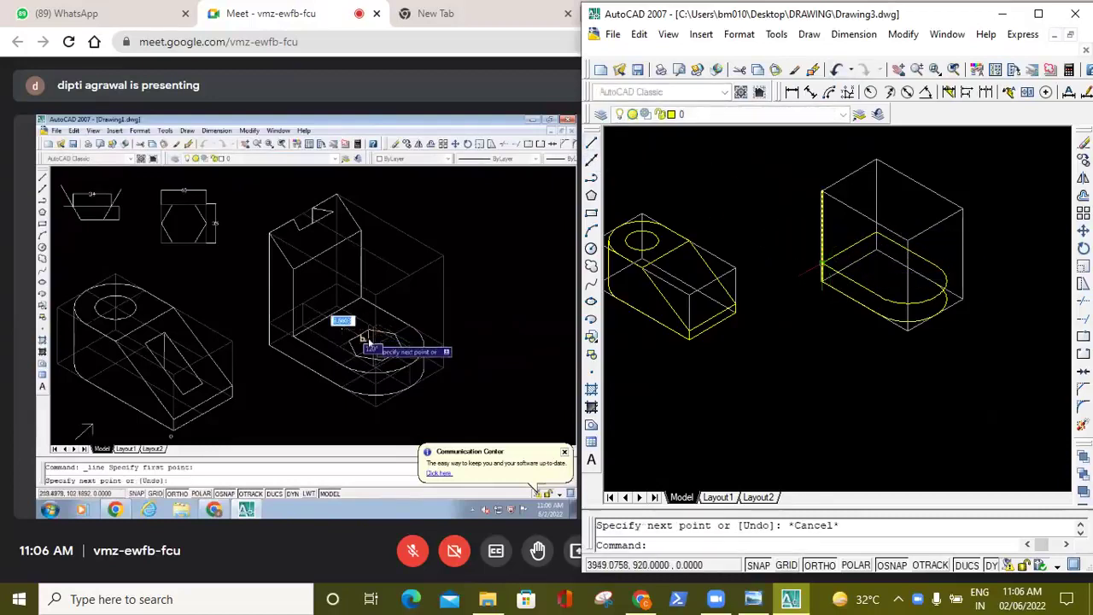
pyautogui.click(591, 144)
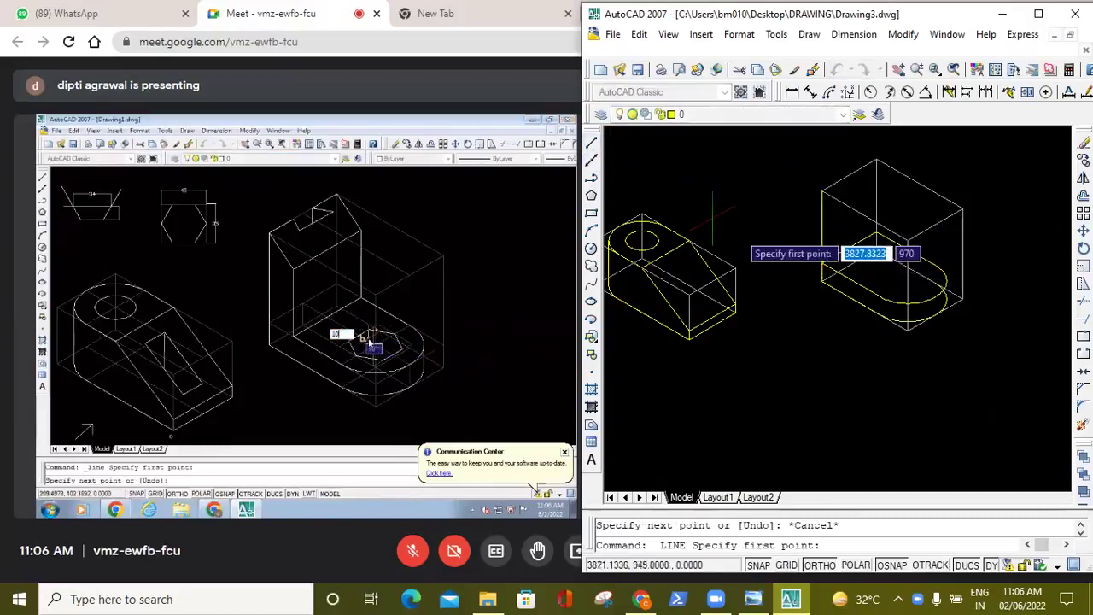
pyautogui.click(827, 273)
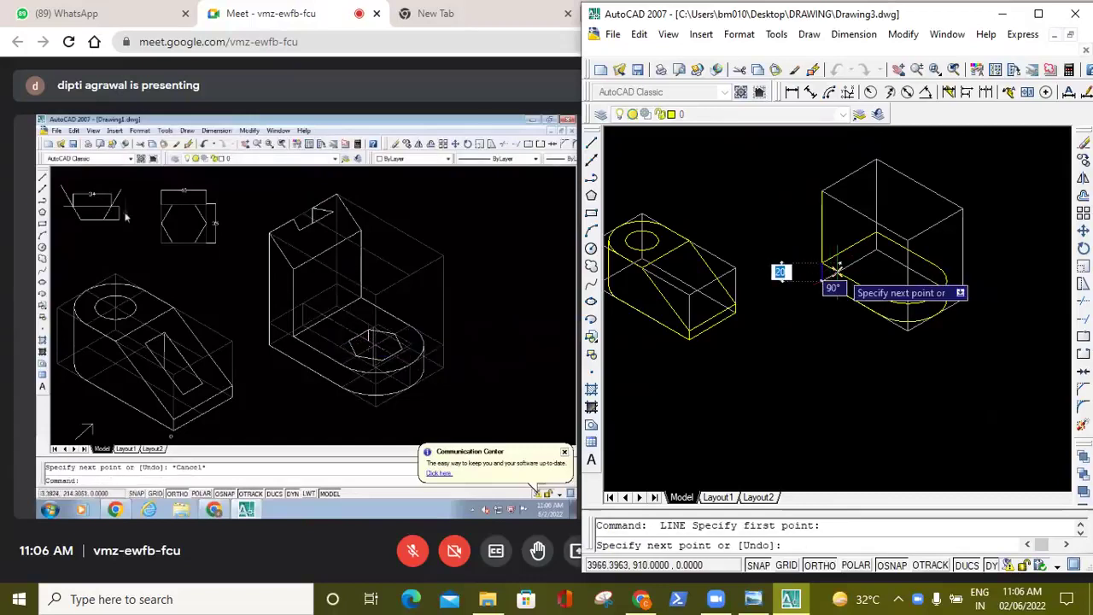
pyautogui.press('F5')
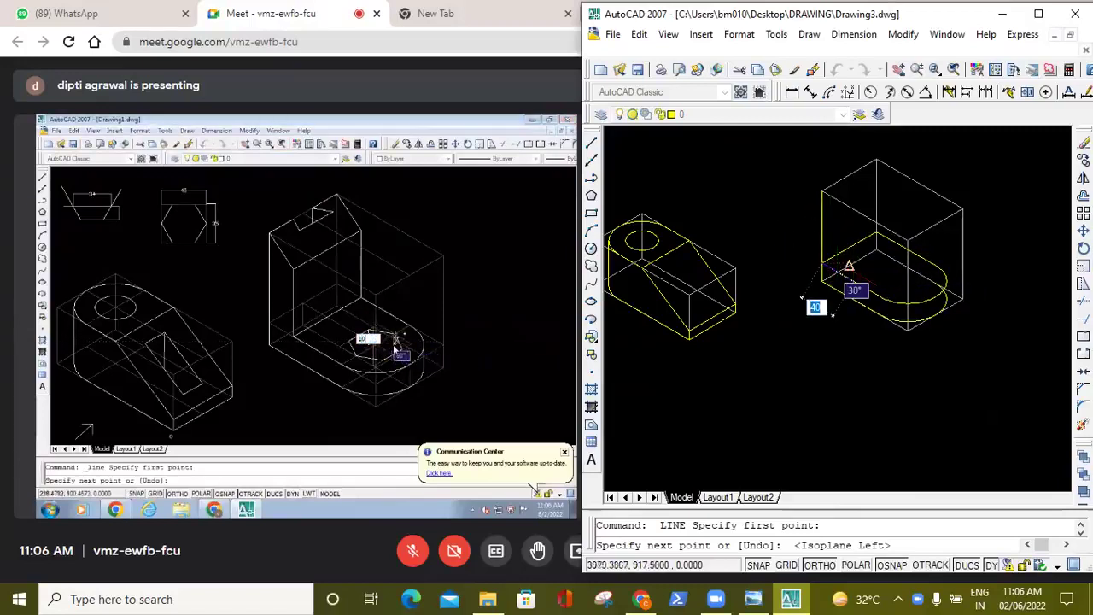
pyautogui.write('2')
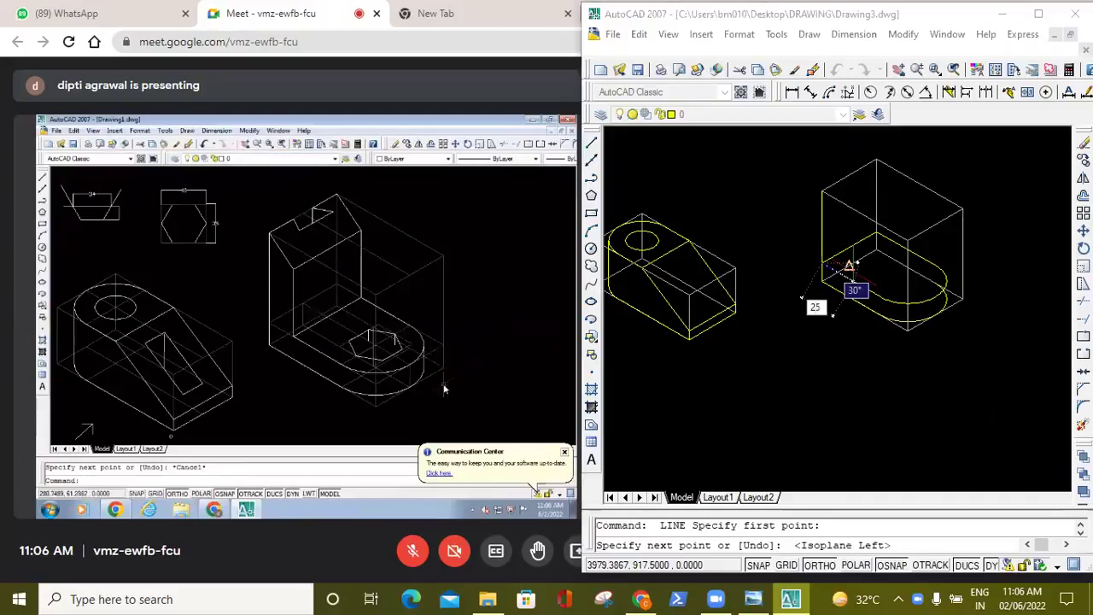
pyautogui.write('5')
pyautogui.press('Return')
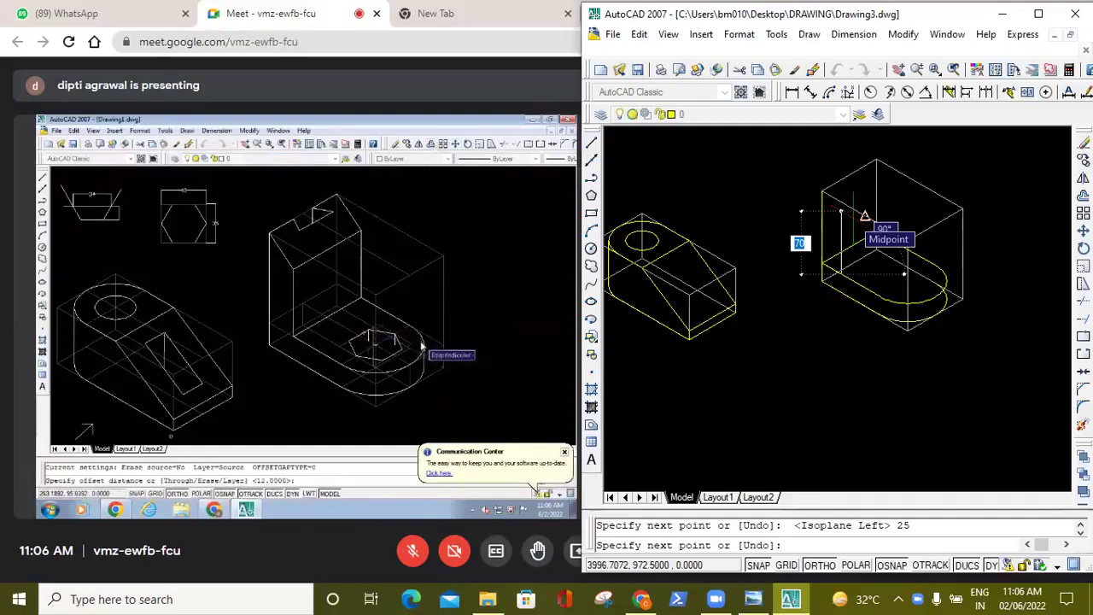
pyautogui.write('8')
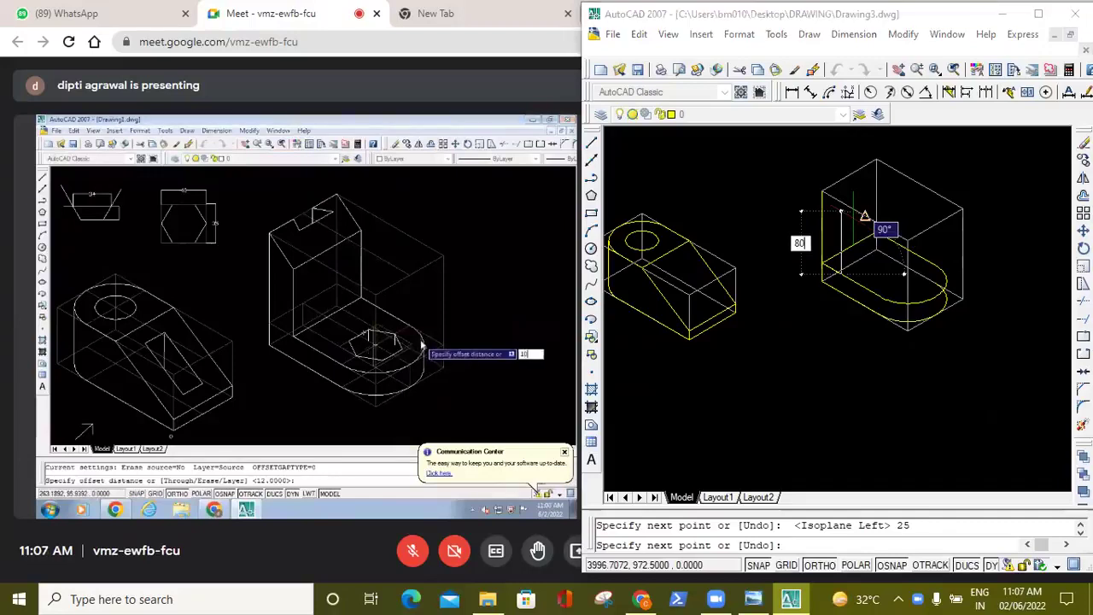
pyautogui.write('0')
pyautogui.press('Return')
pyautogui.press('Escape')
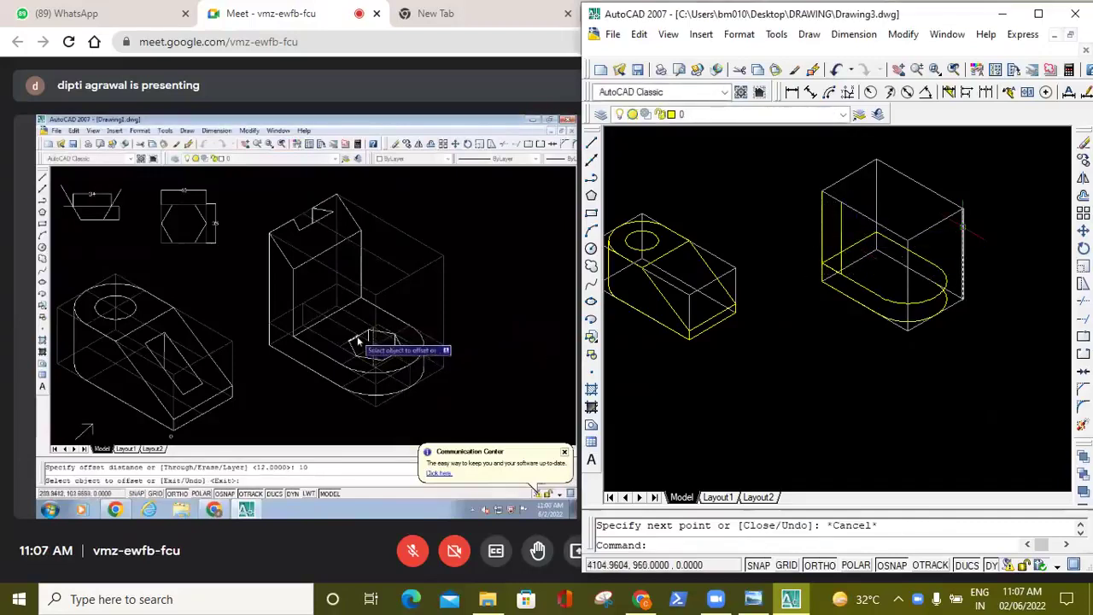
pyautogui.scroll(5, 837, 218)
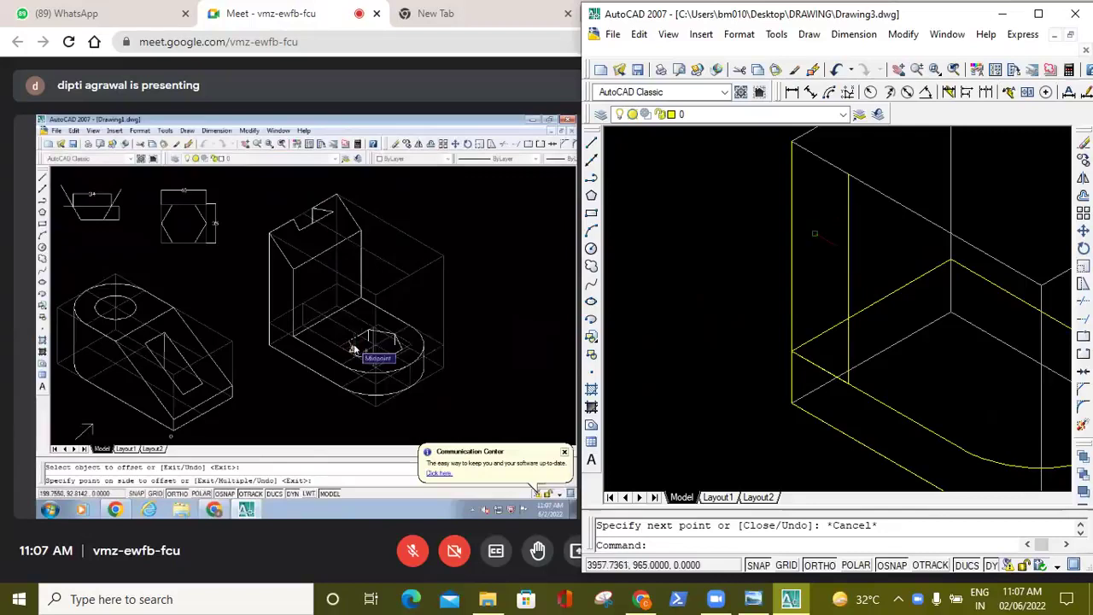
# Delete the 80-unit vertical line and draw a 25-unit segment from the box's corner.
pyautogui.click(859, 234)
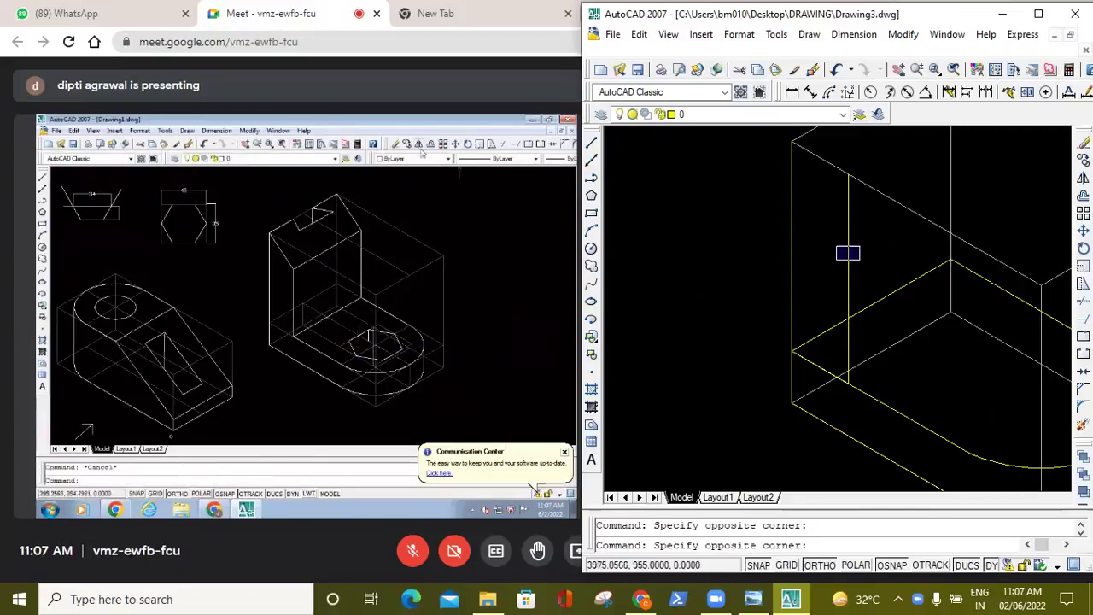
pyautogui.click(837, 297)
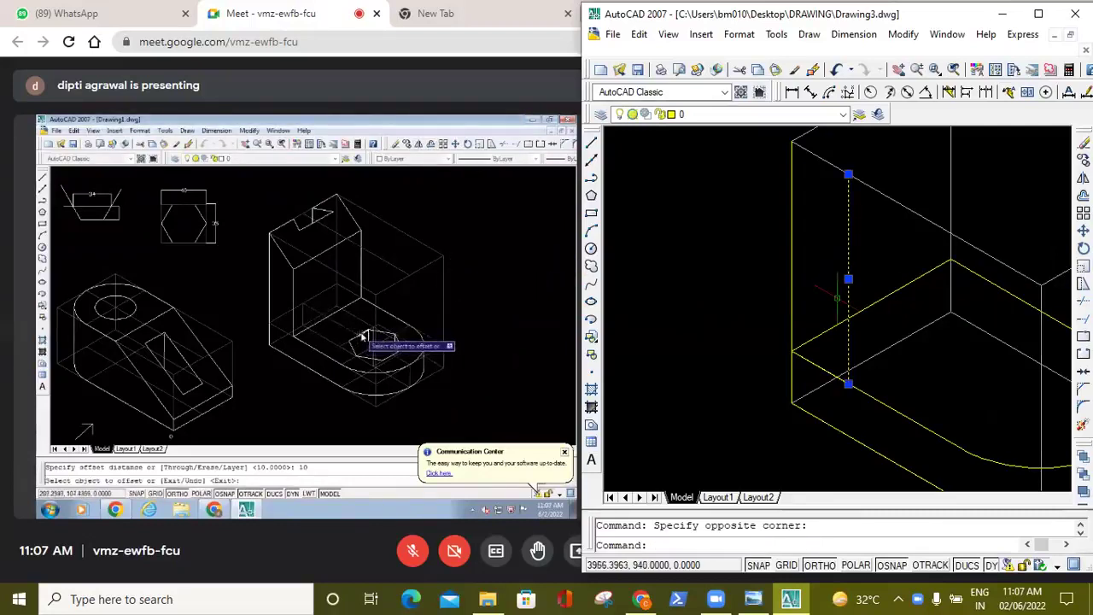
pyautogui.press('Delete')
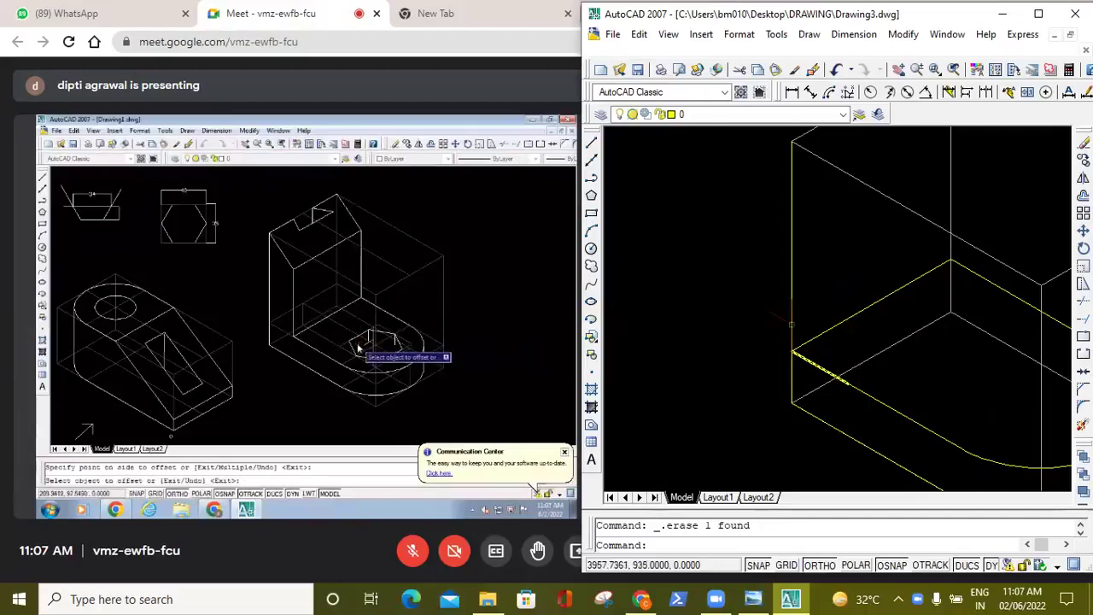
pyautogui.click(591, 142)
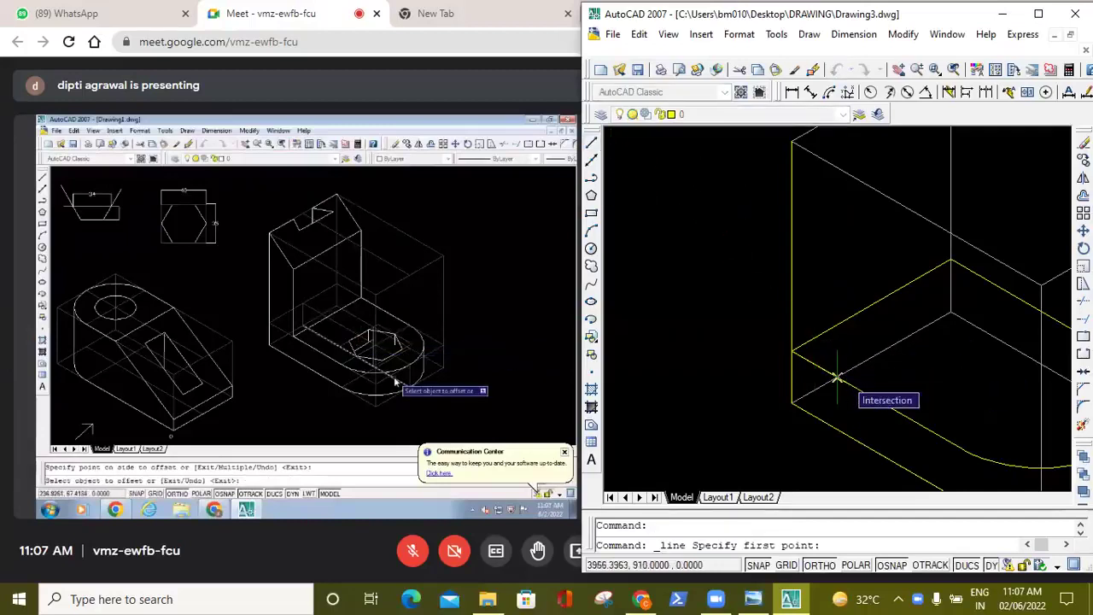
pyautogui.click(792, 352)
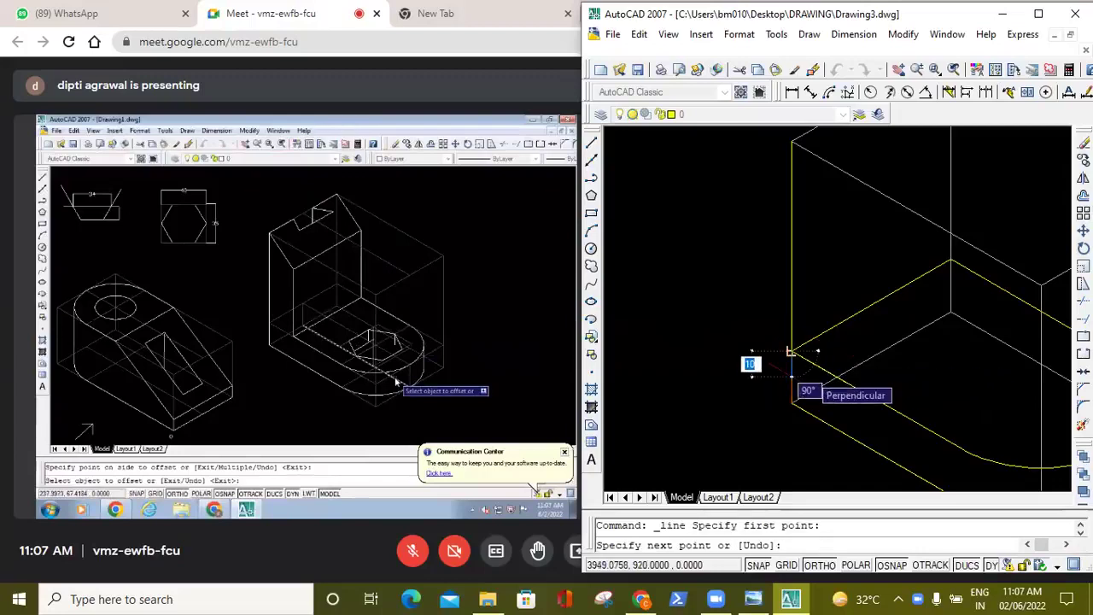
pyautogui.write('25')
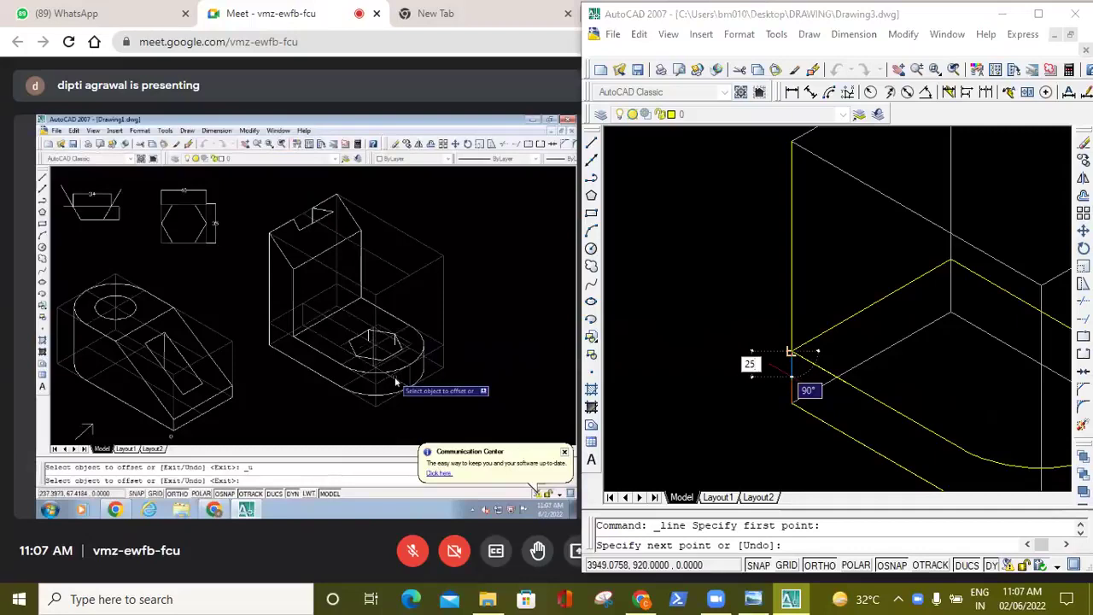
pyautogui.press('Return')
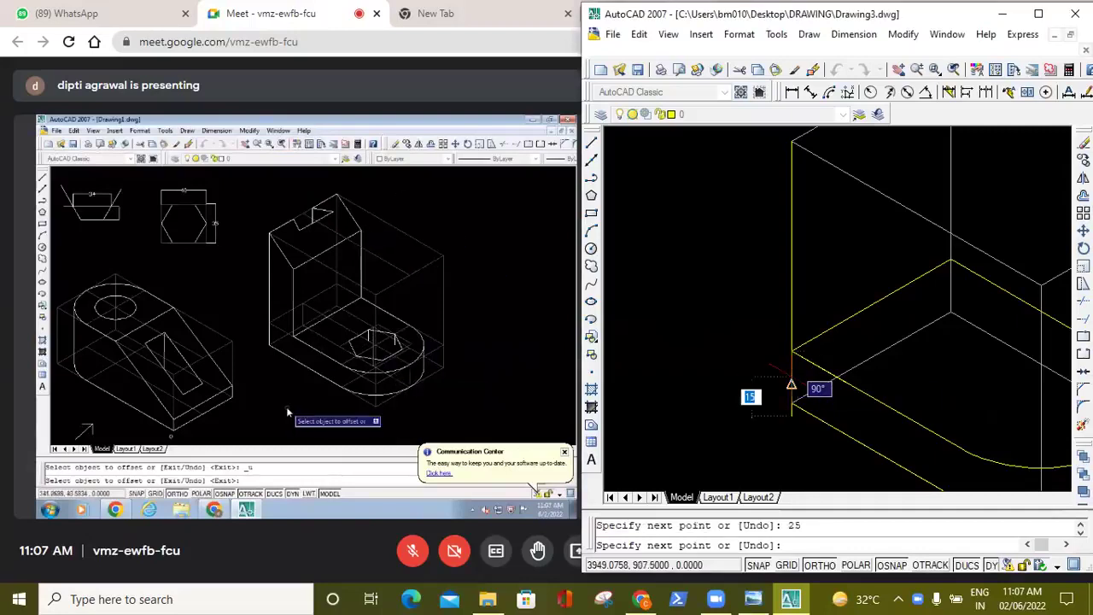
pyautogui.press('Escape')
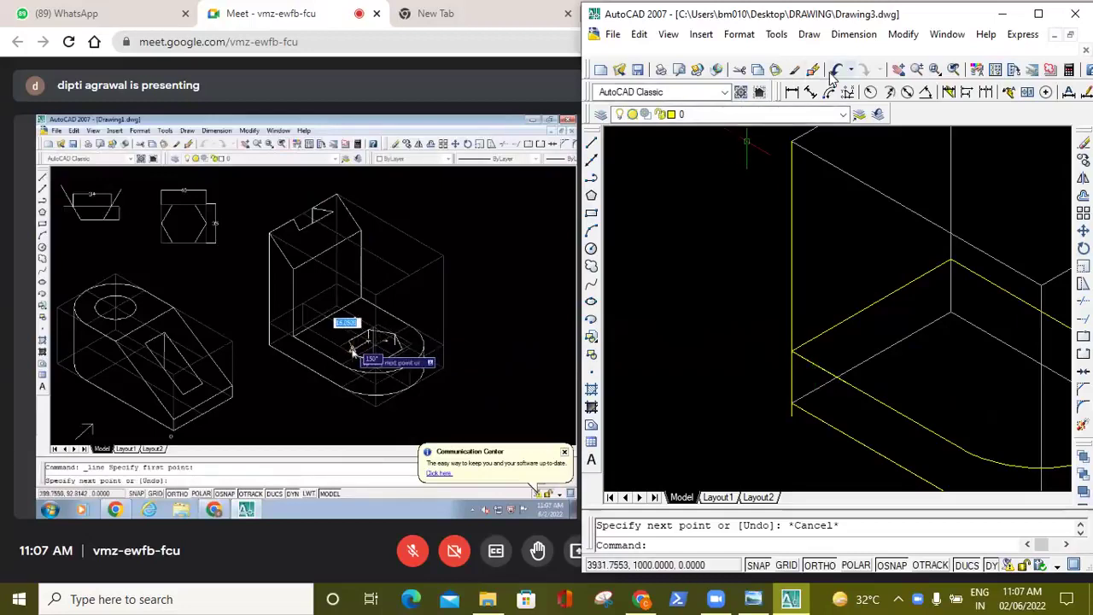
# From the yellow corner, draw a 25-unit line at 30° and a 60-unit vertical segment upward.
pyautogui.click(591, 142)
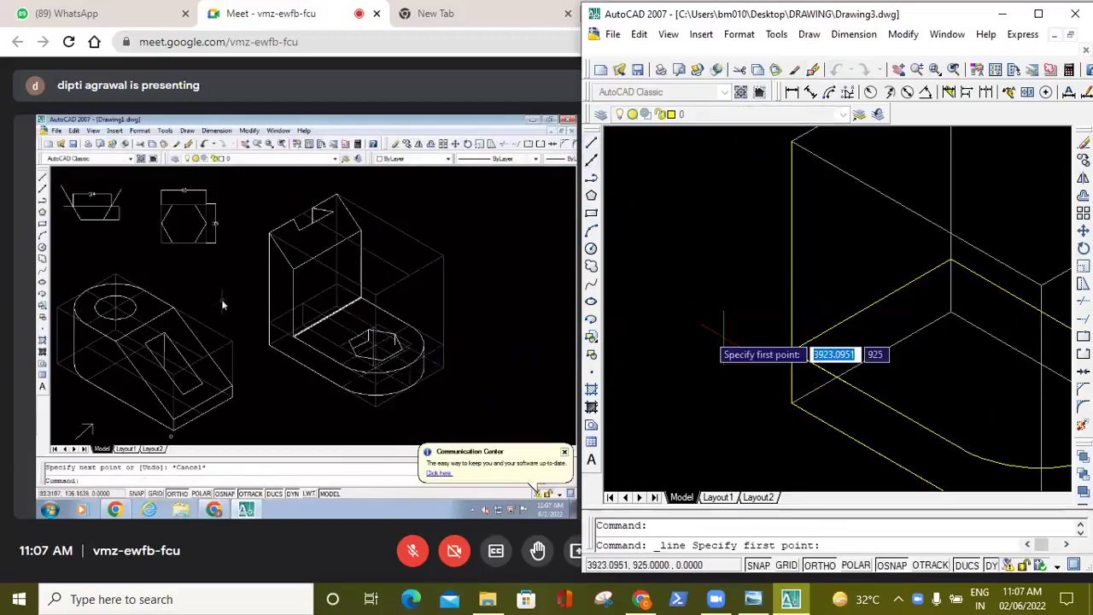
pyautogui.click(792, 400)
pyautogui.write('2')
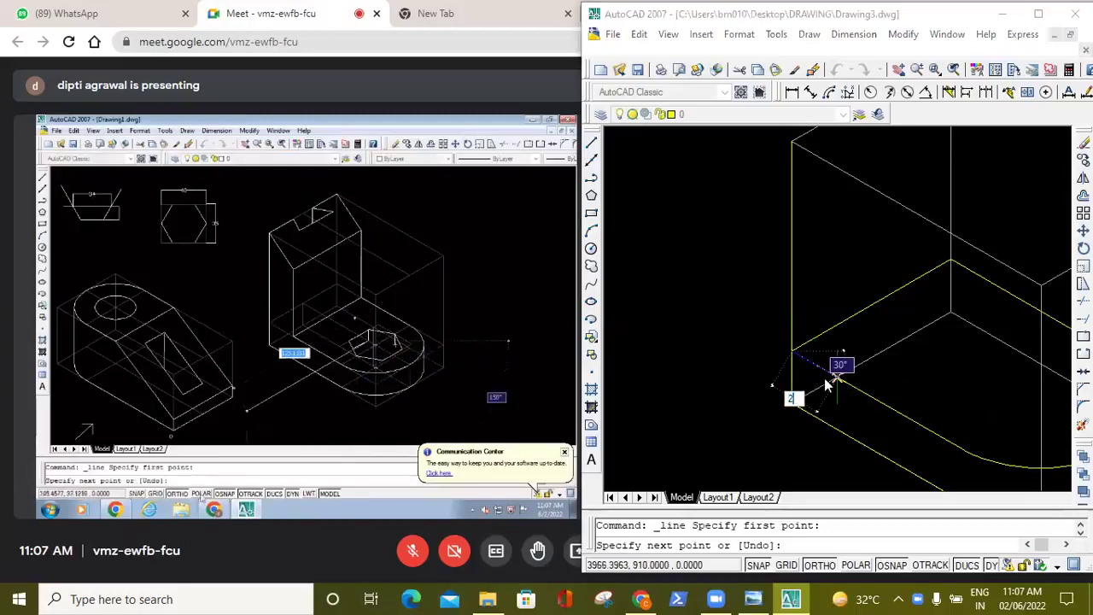
pyautogui.write('5')
pyautogui.press('Return')
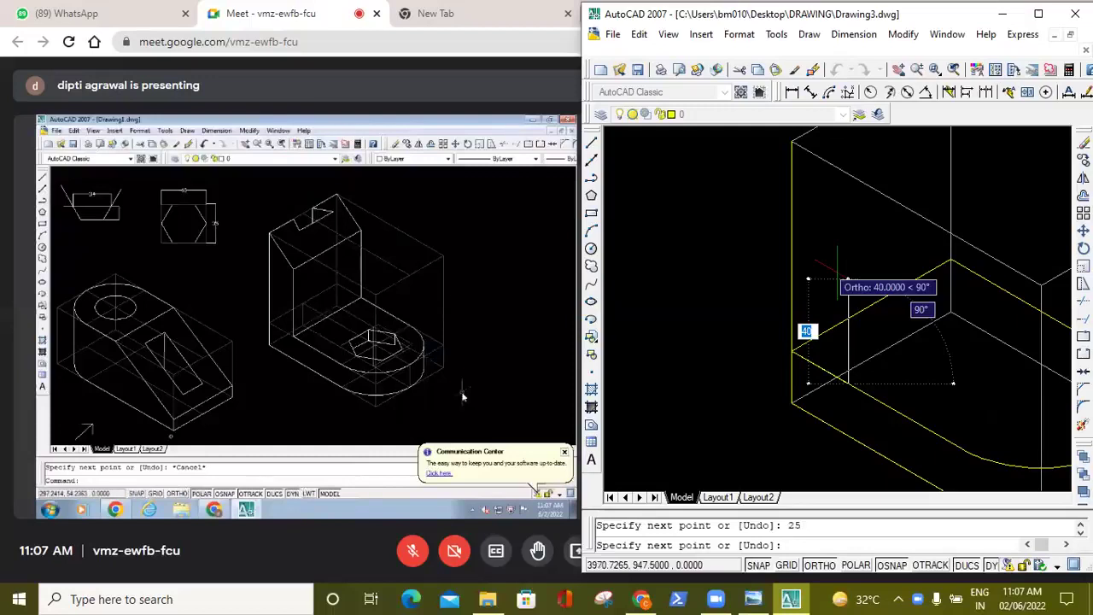
pyautogui.write('60')
pyautogui.press('Return')
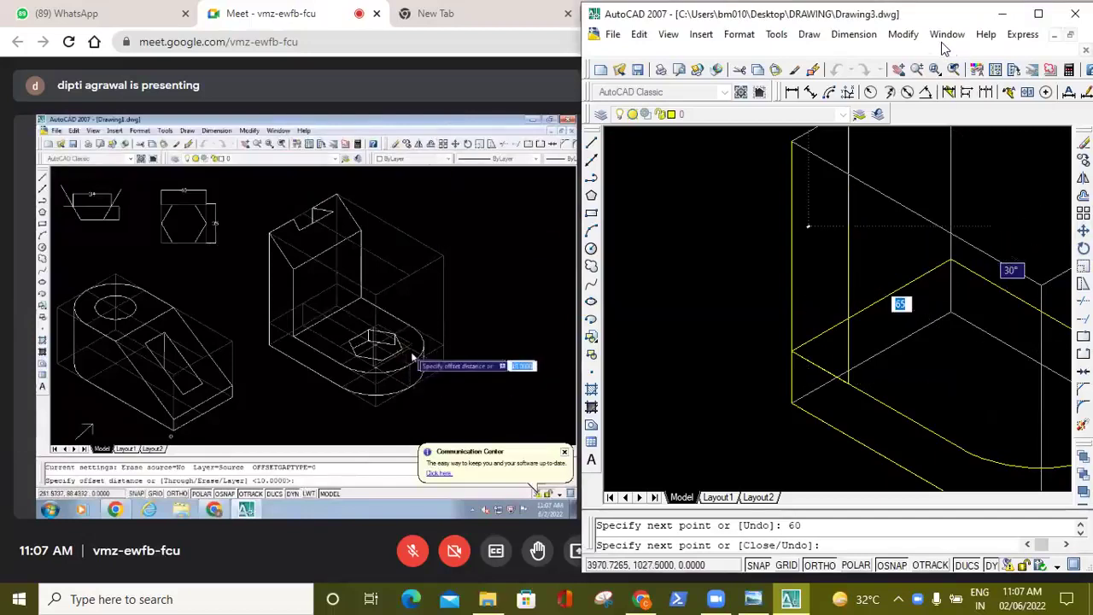
pyautogui.press('Escape')
pyautogui.scroll(-2, 951, 151)
pyautogui.scroll(-3, 1063, 154)
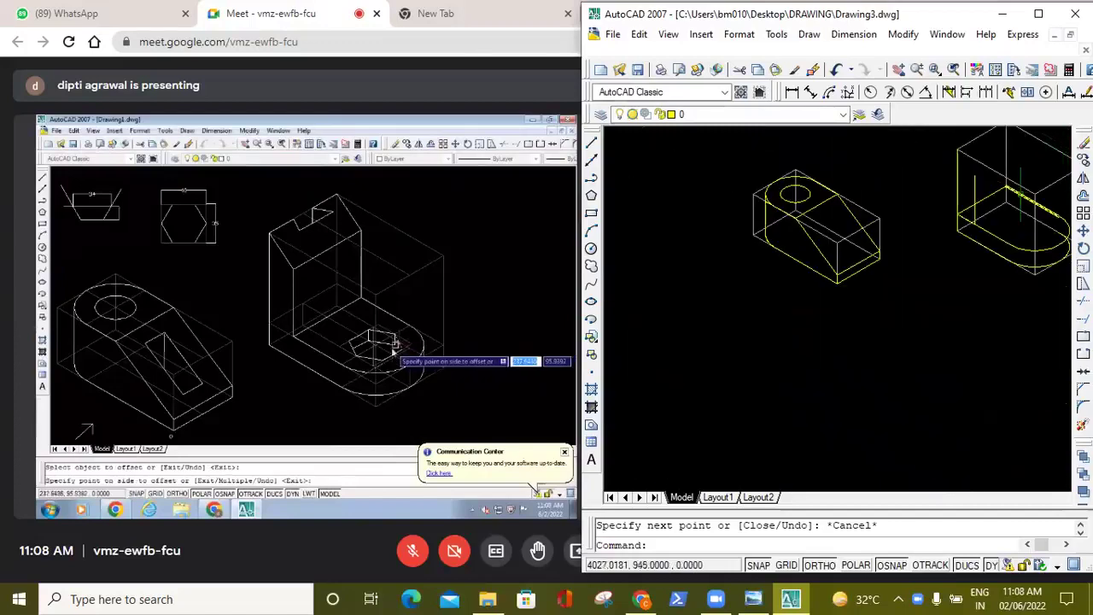
pyautogui.scroll(3, 1043, 174)
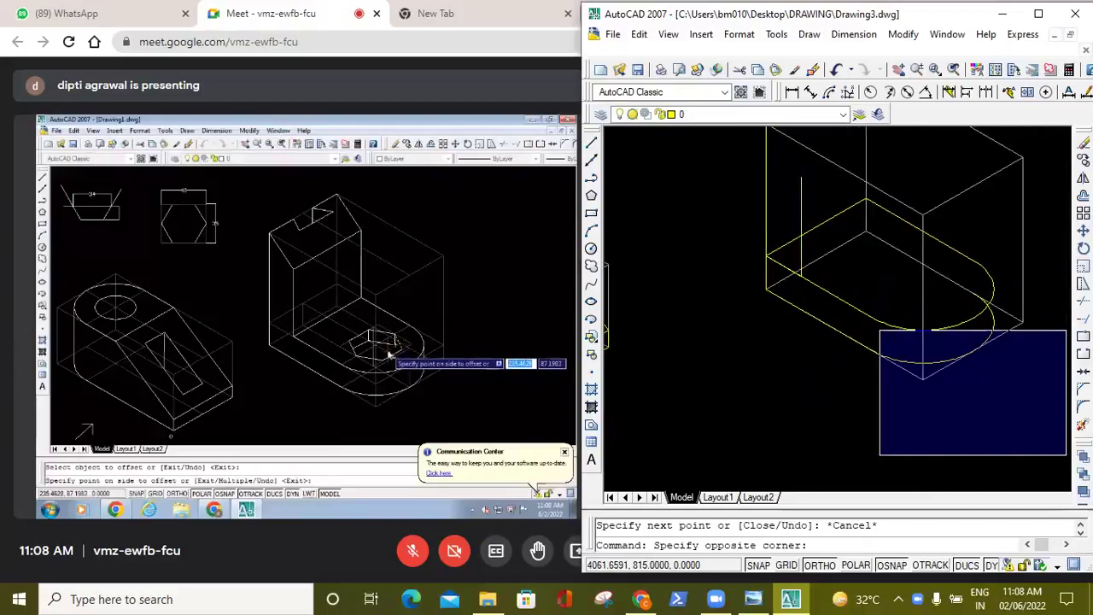
pyautogui.click(980, 389)
pyautogui.scroll(-3, 924, 141)
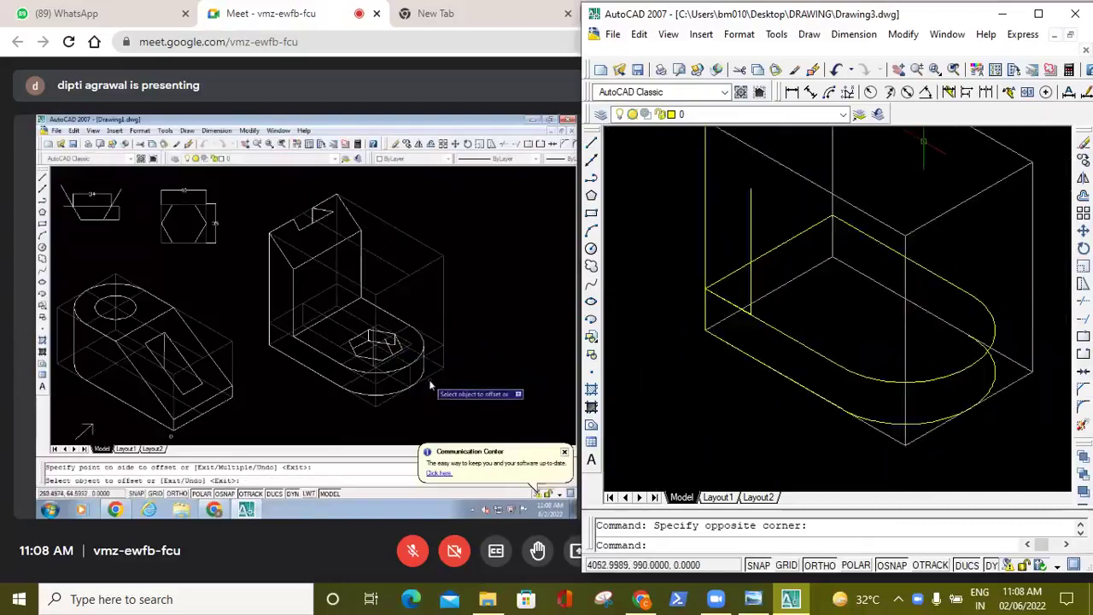
pyautogui.scroll(-2, 987, 136)
pyautogui.scroll(5, 986, 136)
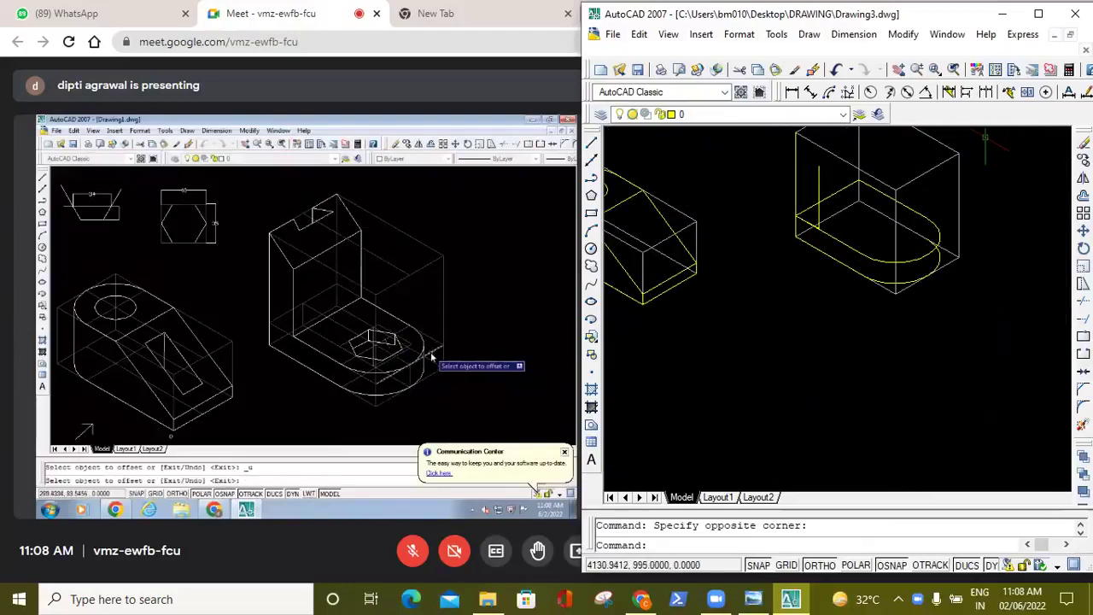
pyautogui.press('Escape')
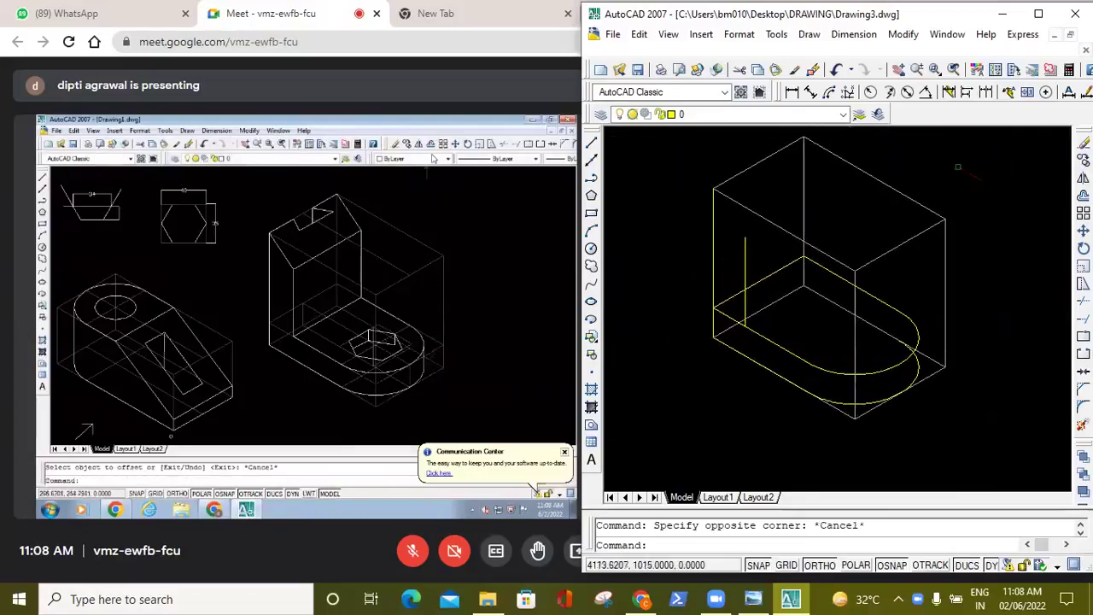
pyautogui.click(591, 142)
pyautogui.click(745, 237)
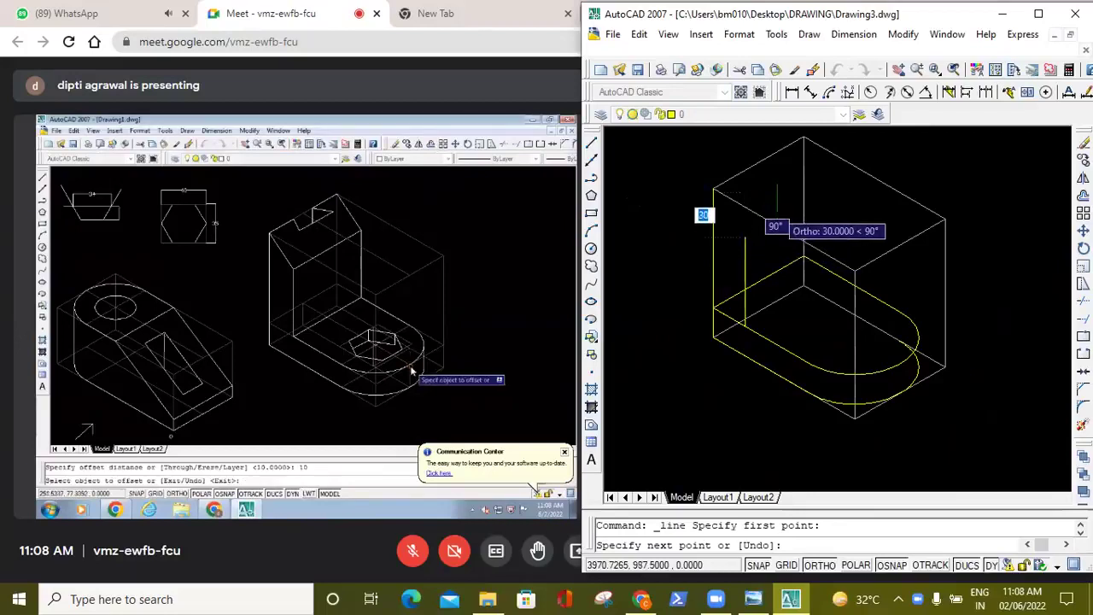
pyautogui.press('F5')
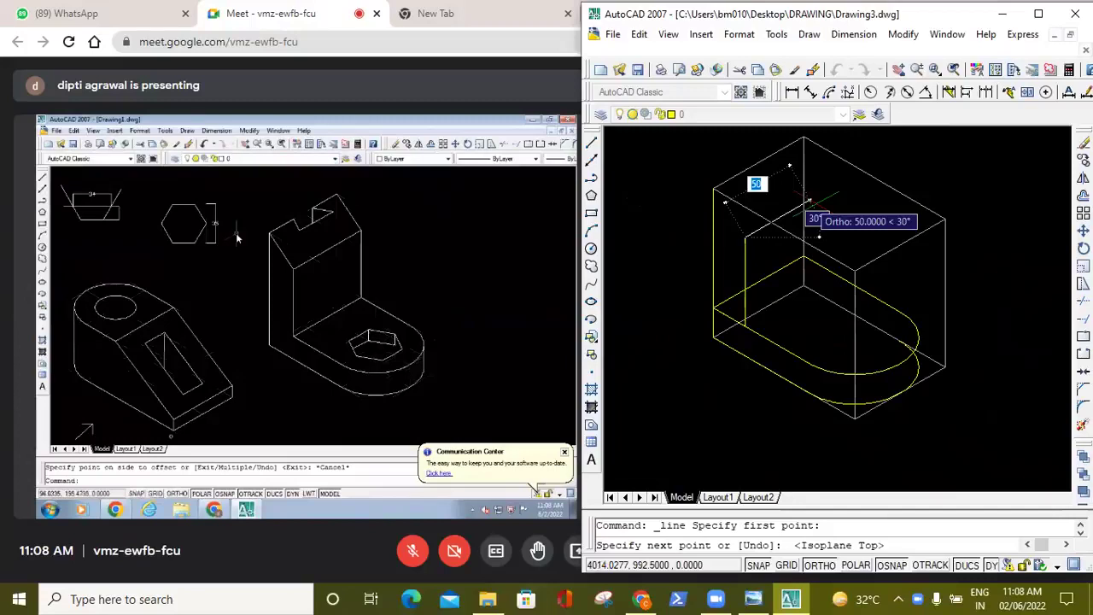
pyautogui.write('7')
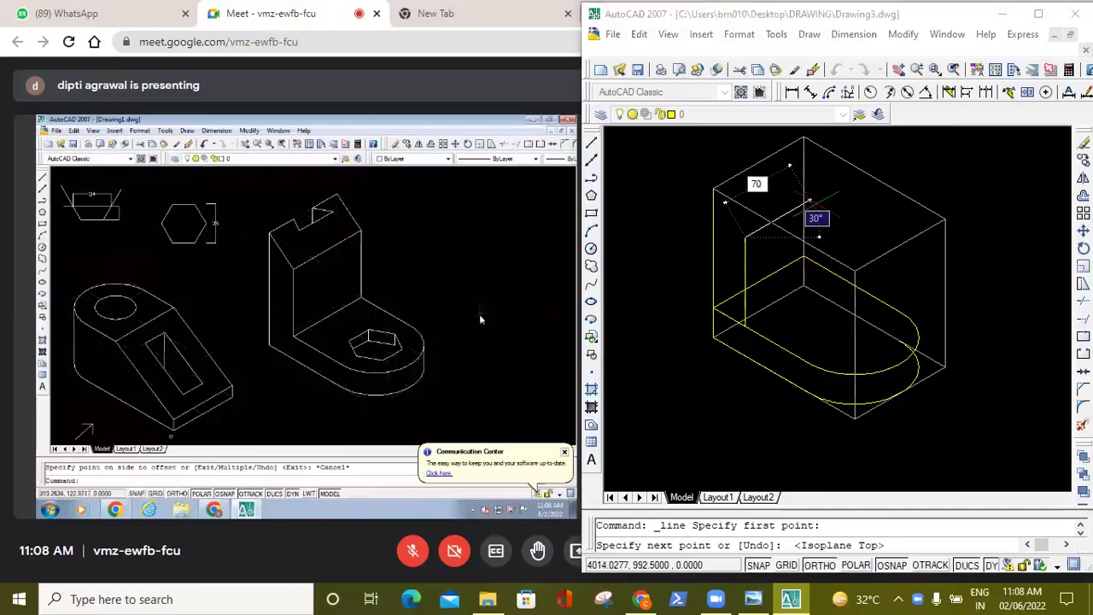
pyautogui.write('0')
pyautogui.press('Return')
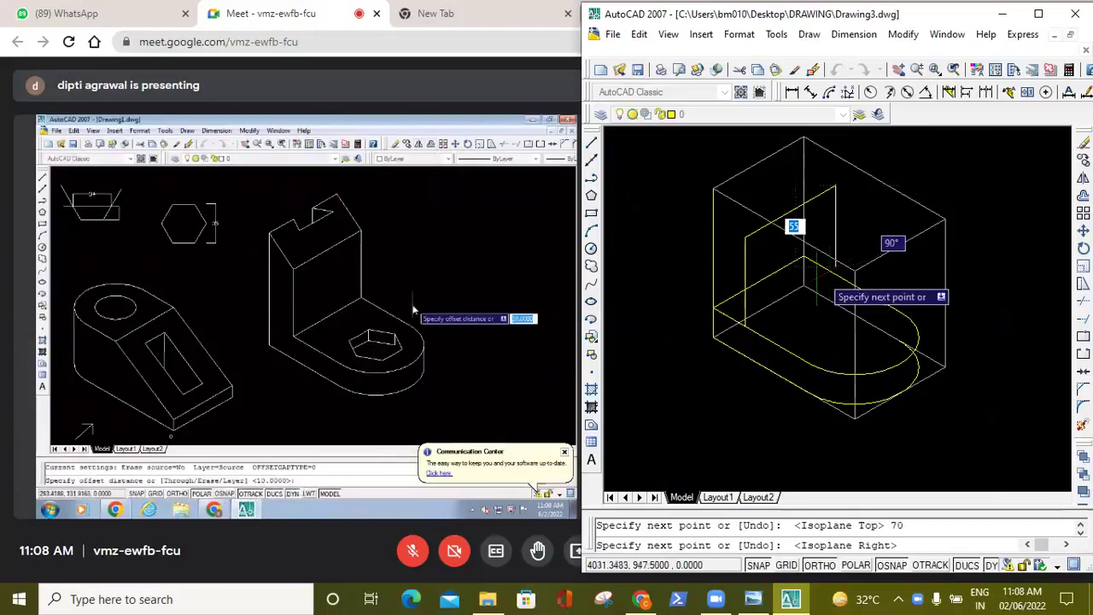
pyautogui.scroll(5, 851, 280)
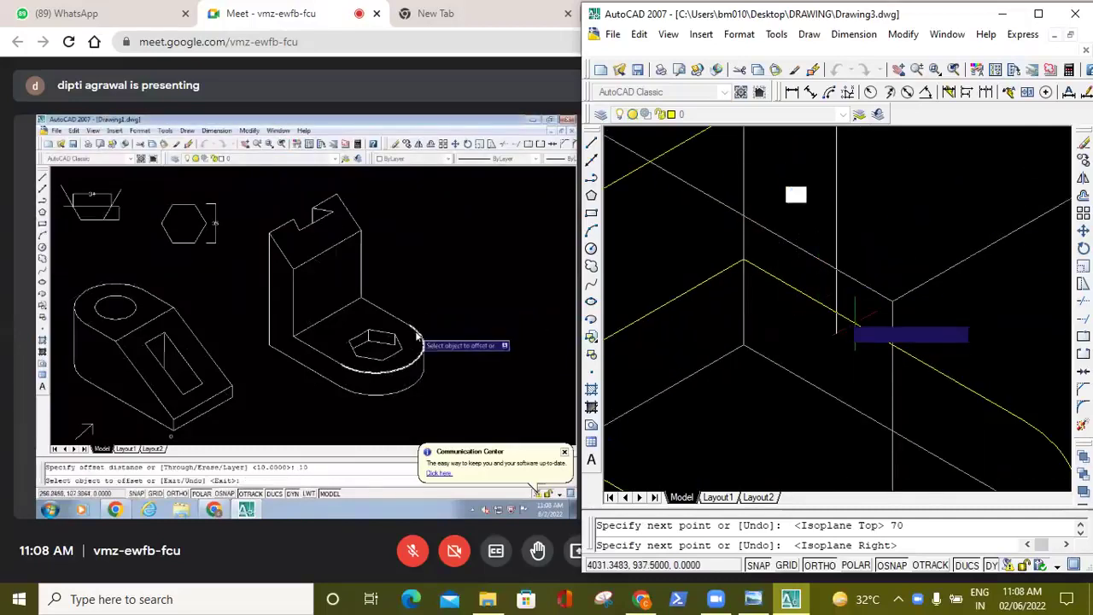
pyautogui.click(884, 311)
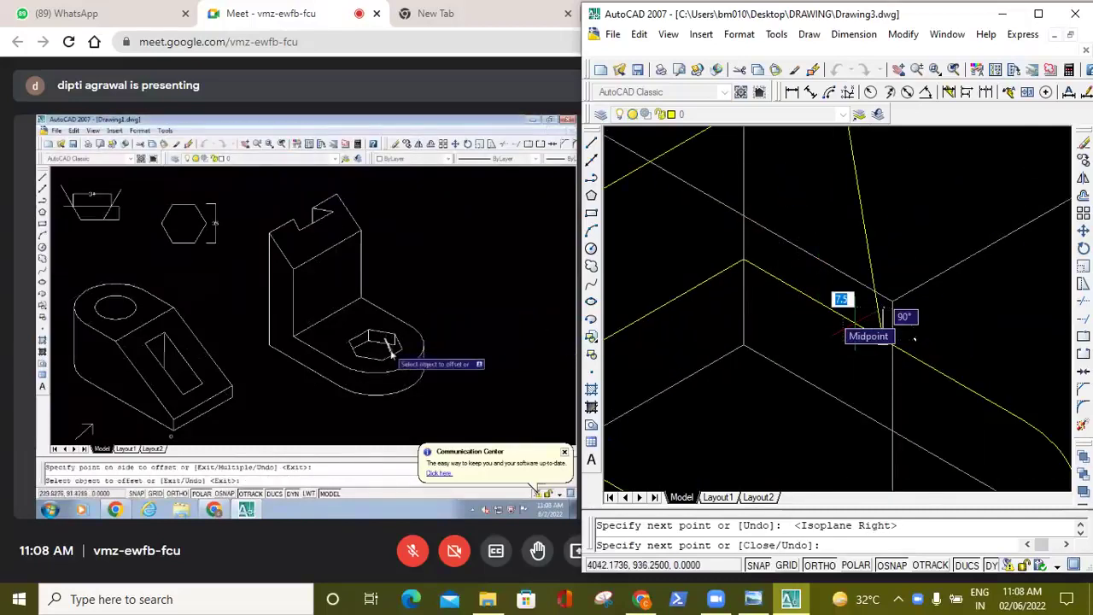
pyautogui.click(837, 70)
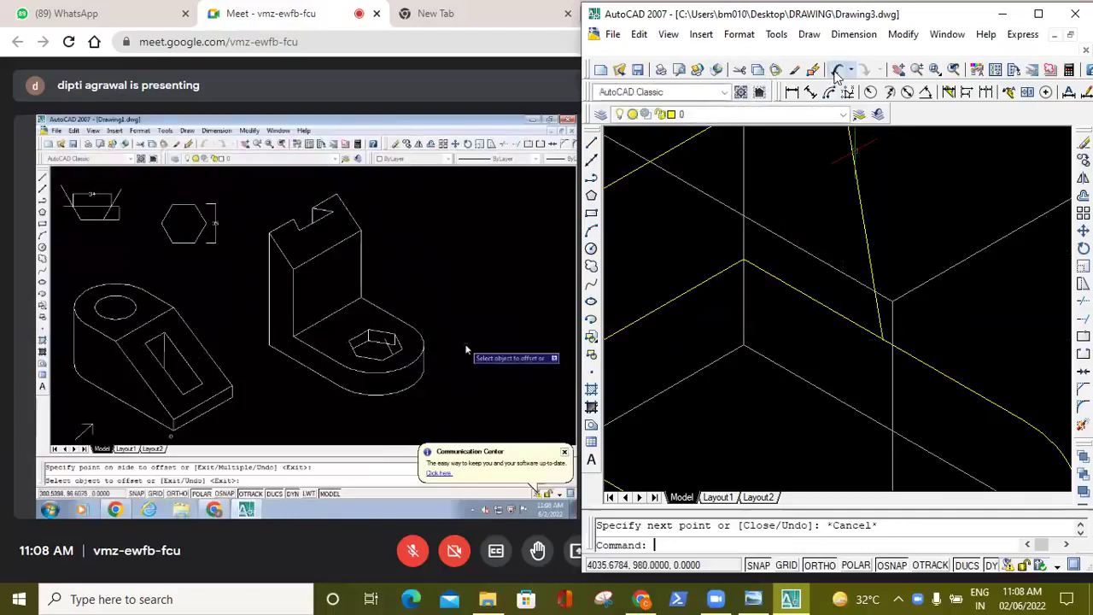
# Draw a 70-unit line at 30° on the top isoplane from the vertical line's top.
pyautogui.click(590, 142)
pyautogui.click(744, 239)
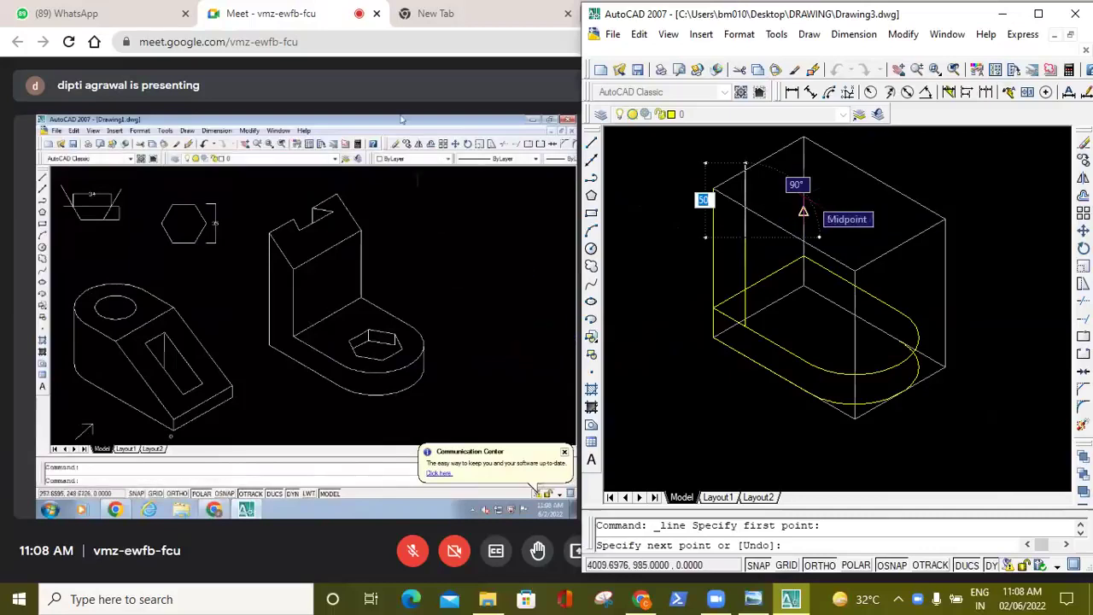
pyautogui.press('F5')
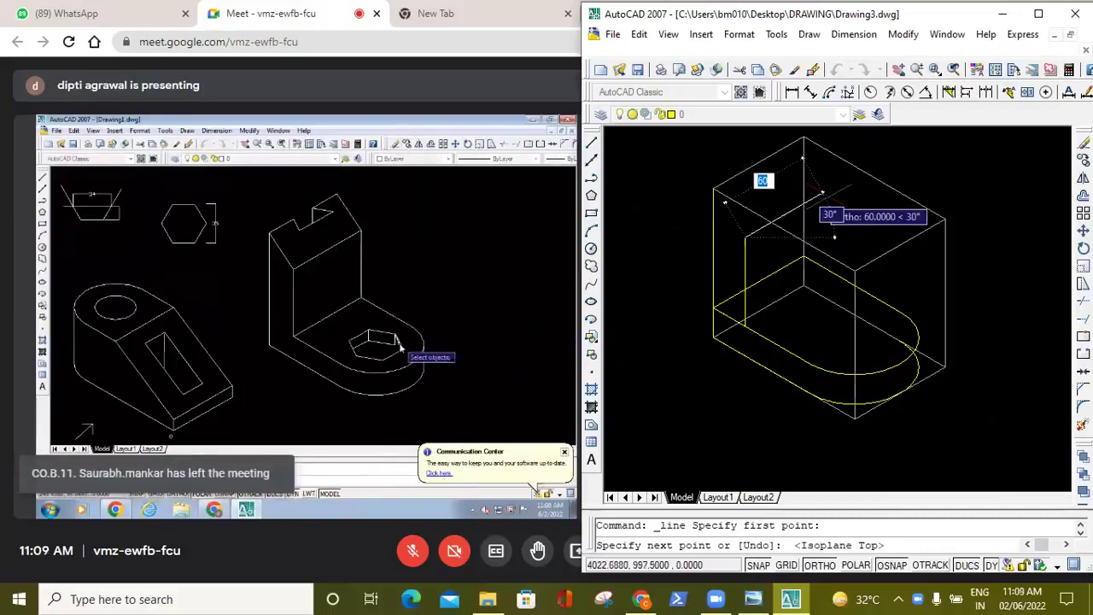
pyautogui.write('7')
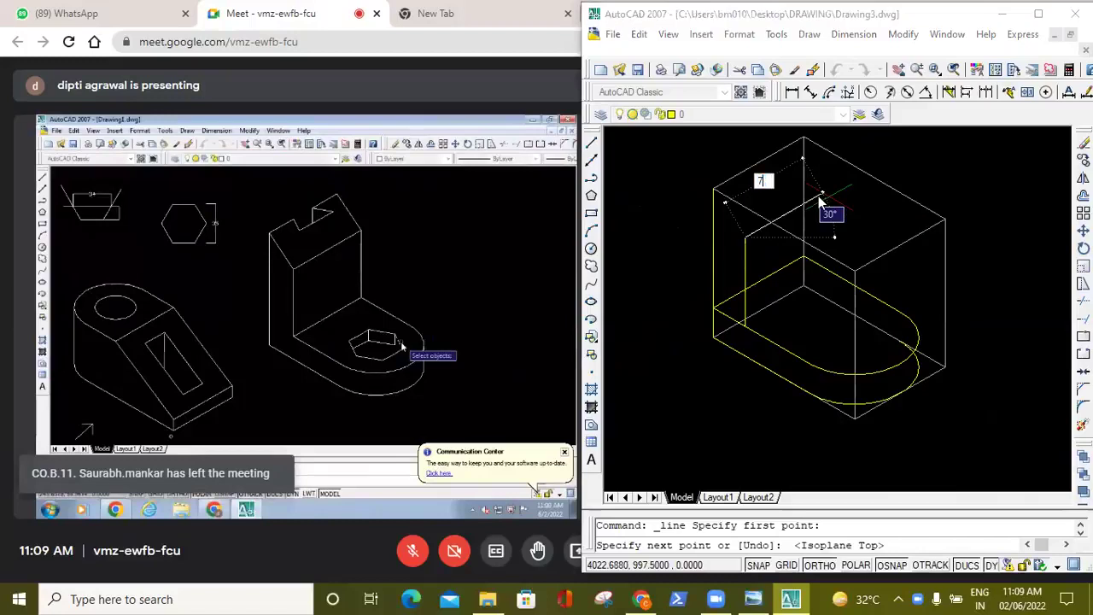
pyautogui.write('0')
pyautogui.press('Return')
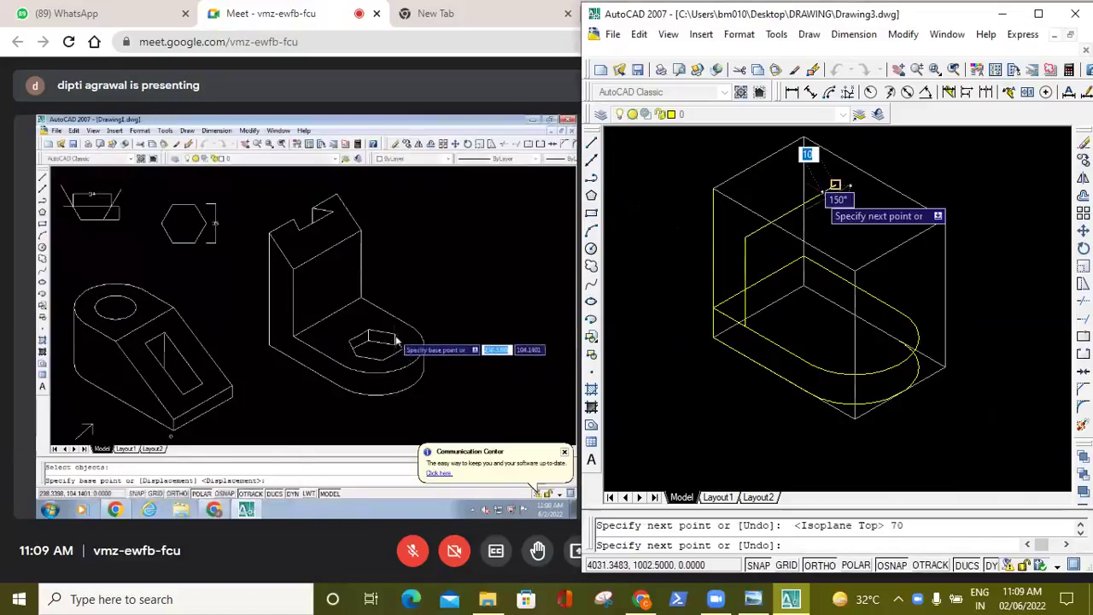
pyautogui.press('Return')
# Start a copy and window-select the construction objects.
pyautogui.click(745, 282)
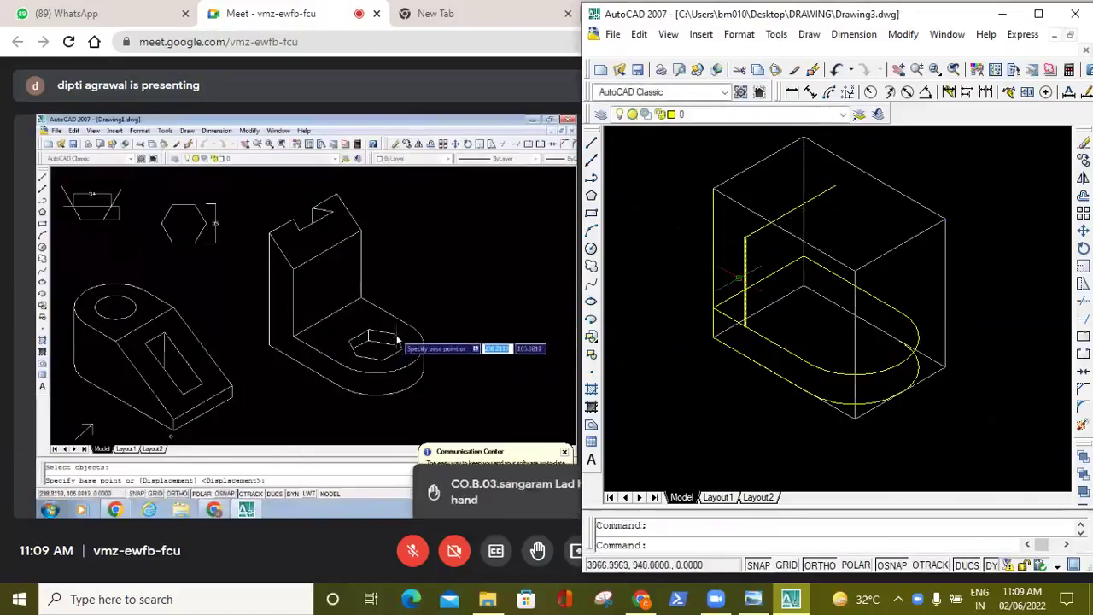
pyautogui.press('Escape')
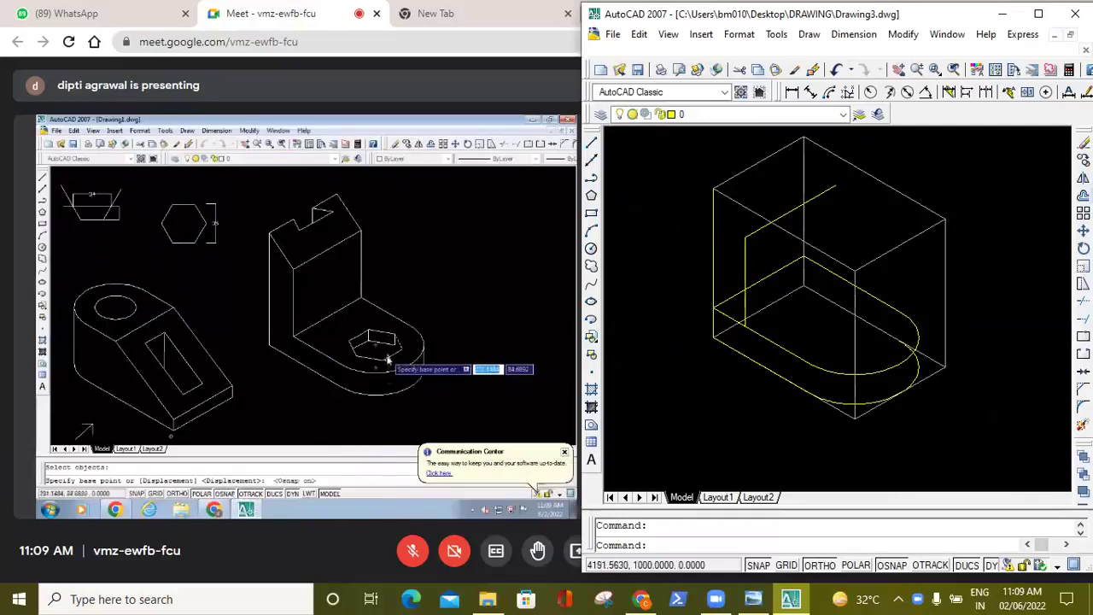
pyautogui.click(1082, 160)
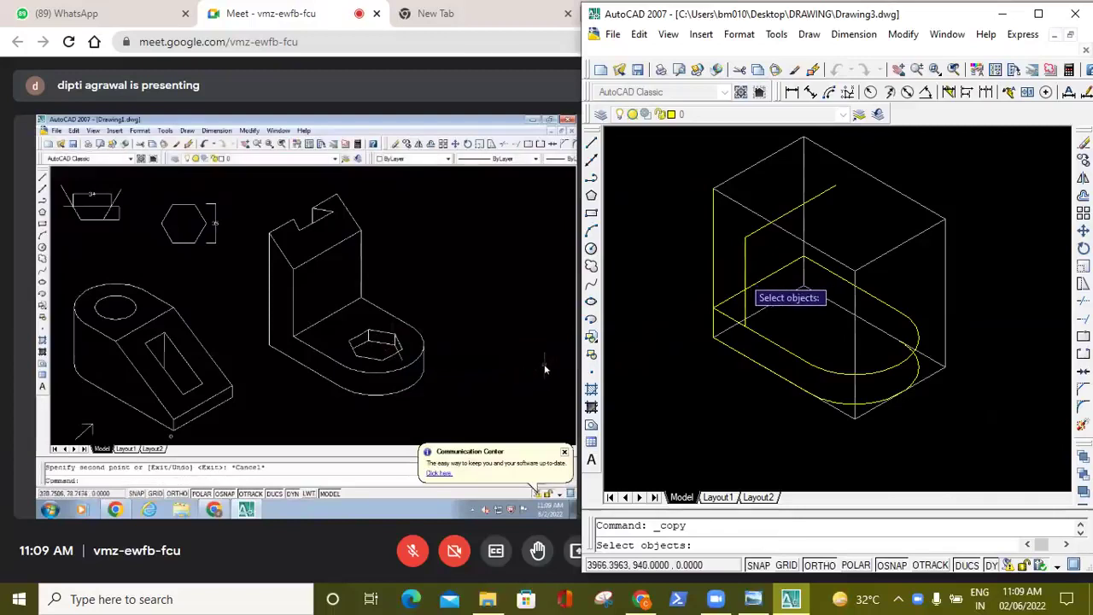
pyautogui.click(737, 277)
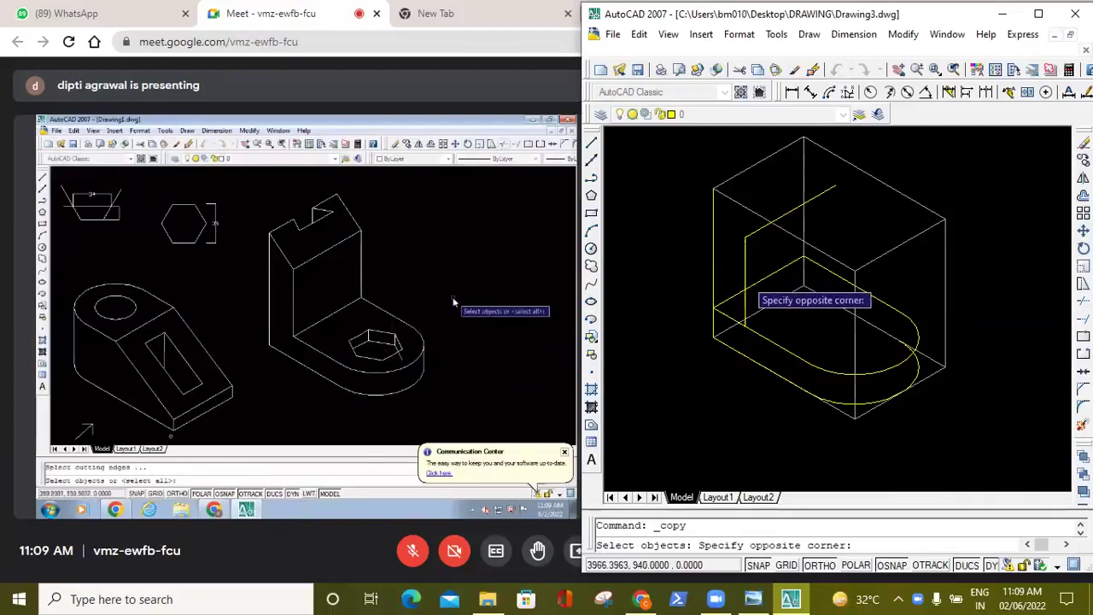
pyautogui.click(871, 333)
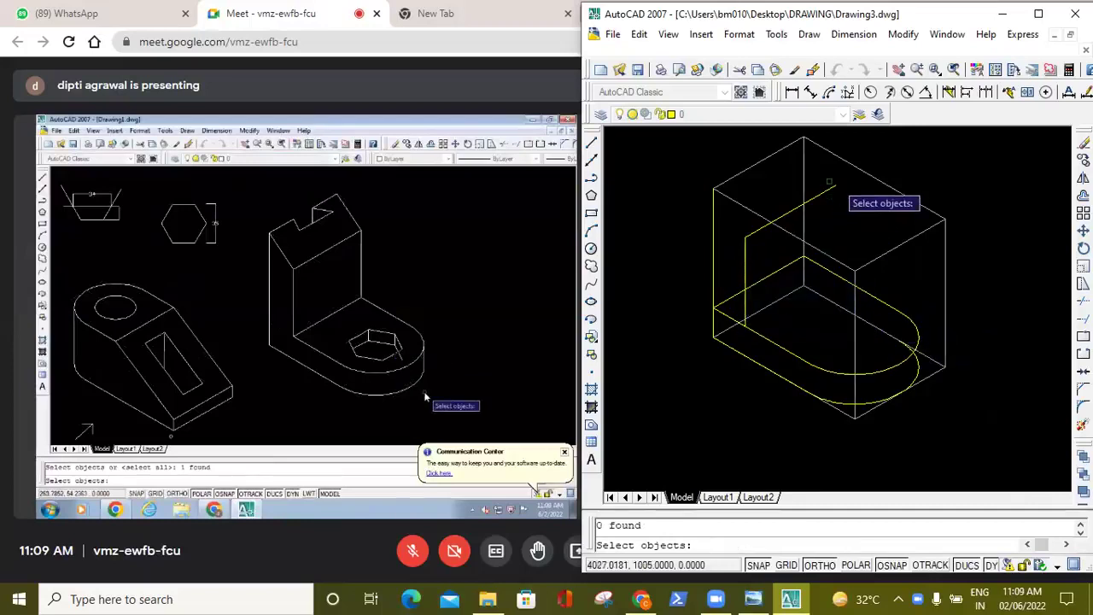
# Start a new line with ORTHO turned off, after briefly checking the Meet window.
pyautogui.click(593, 145)
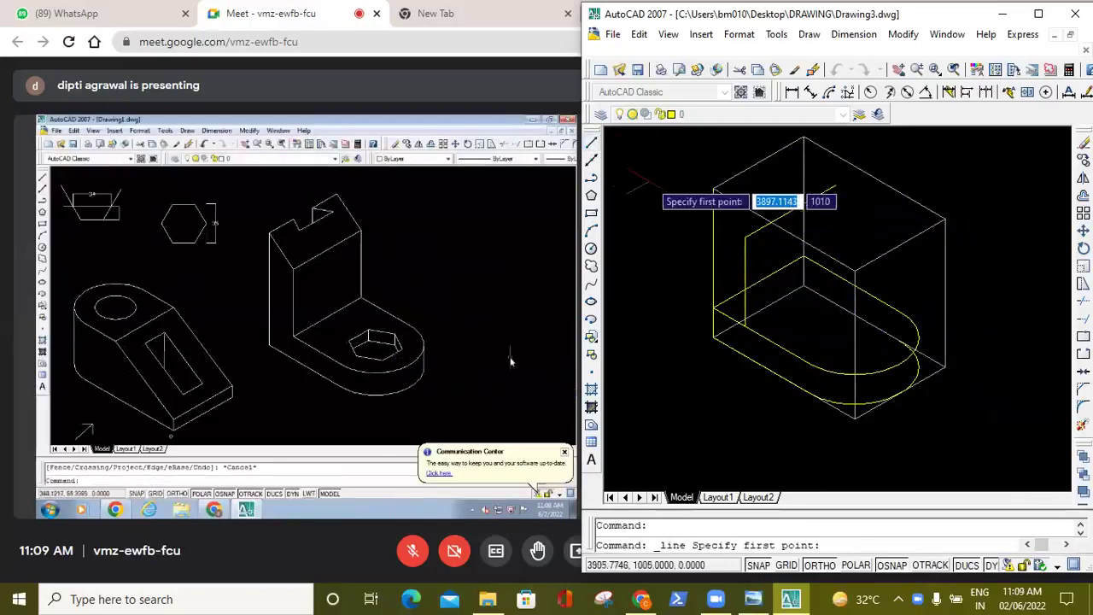
pyautogui.click(817, 566)
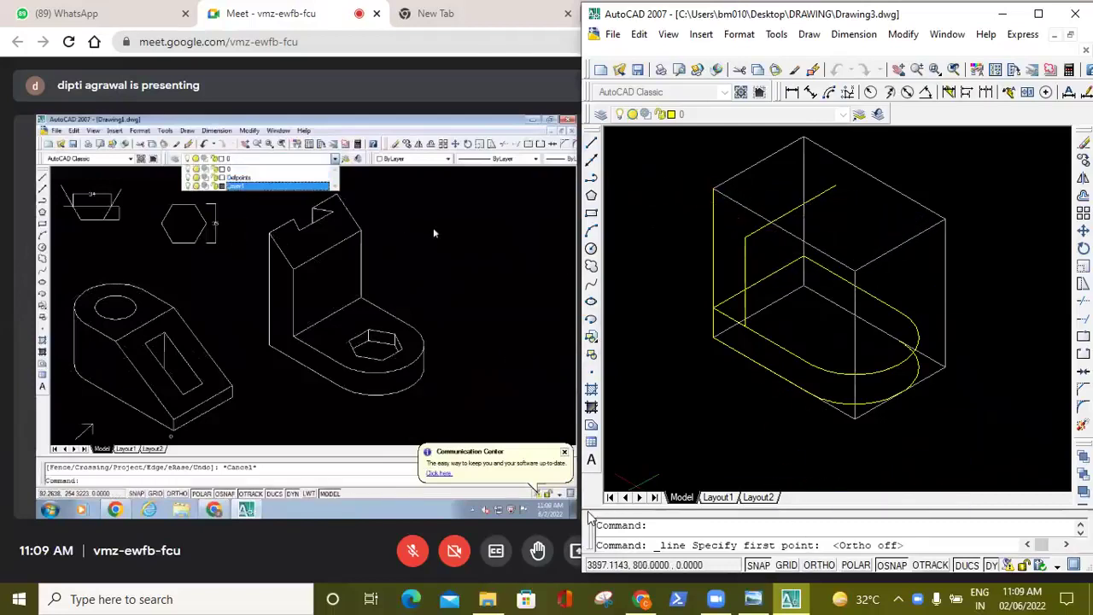
pyautogui.click(491, 495)
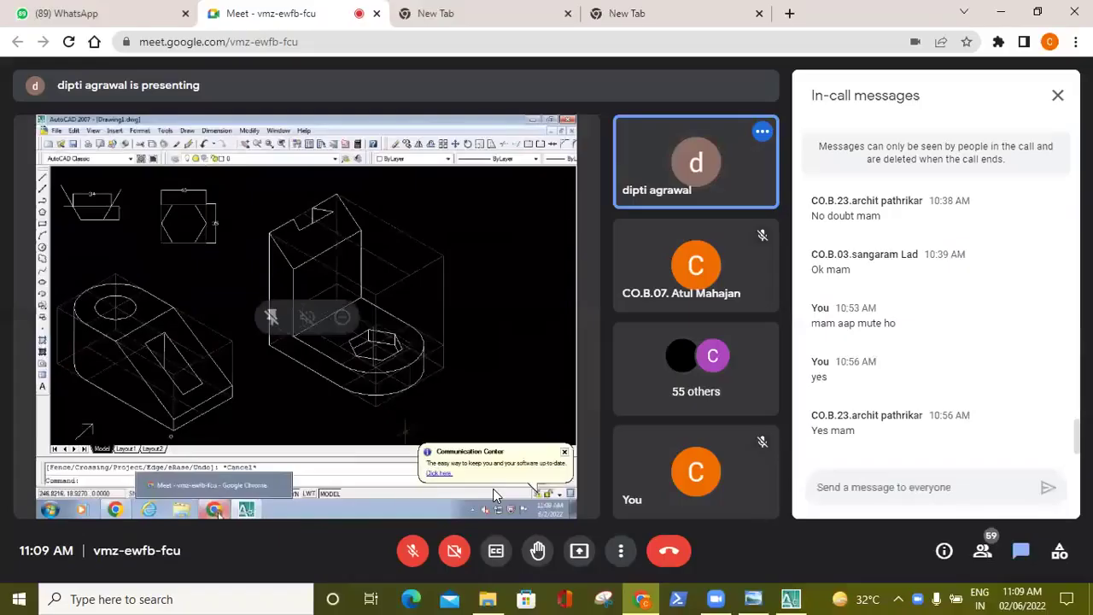
pyautogui.click(791, 599)
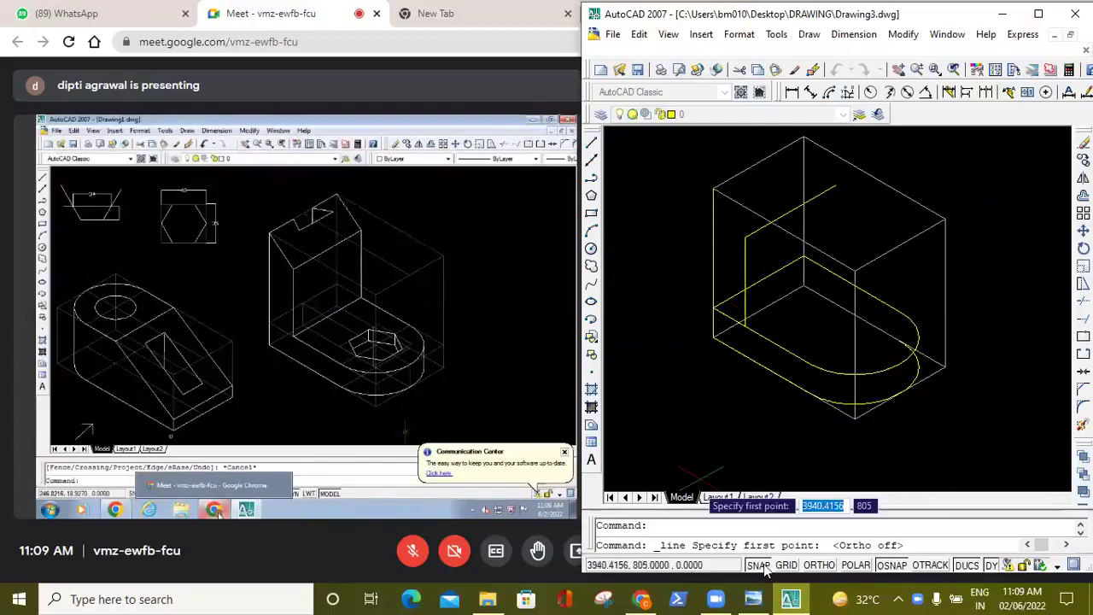
# With ORTHO off, draw the sloped line from the top back apex down the edge.
pyautogui.click(818, 565)
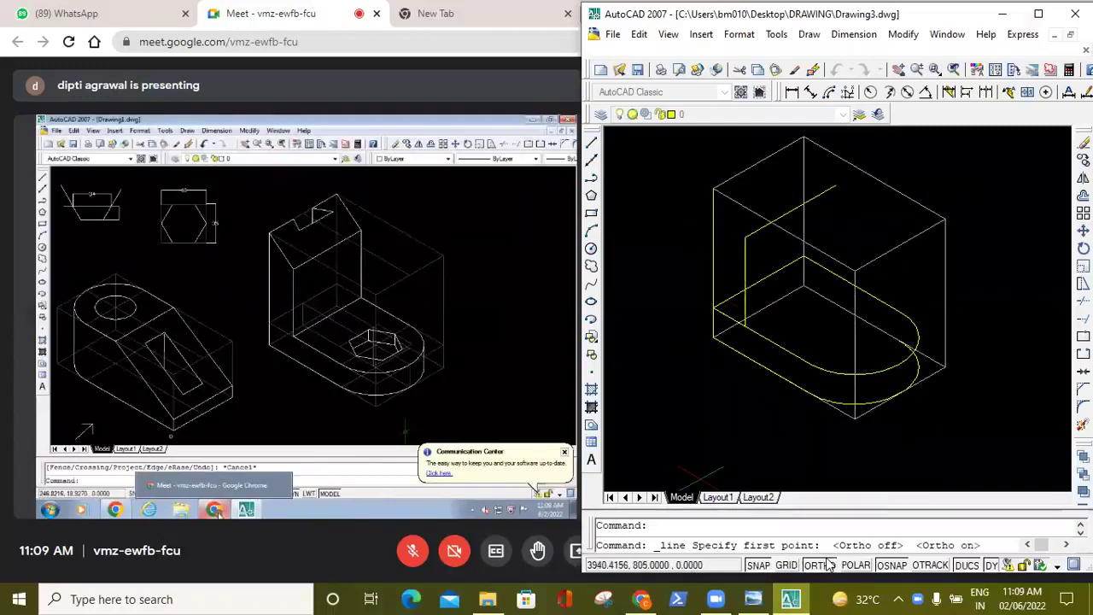
pyautogui.click(827, 564)
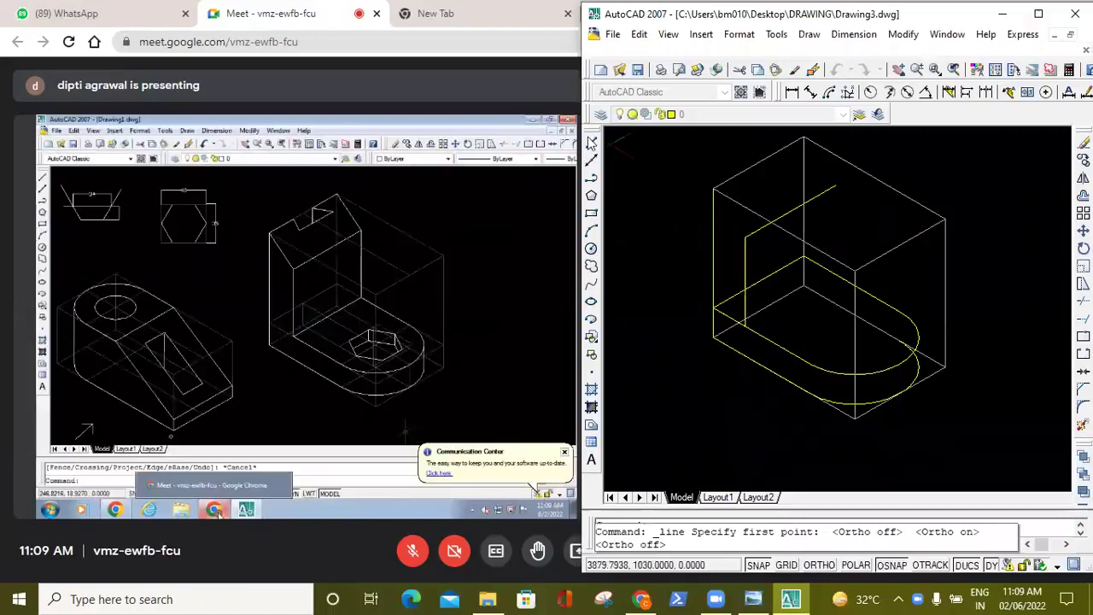
pyautogui.click(713, 188)
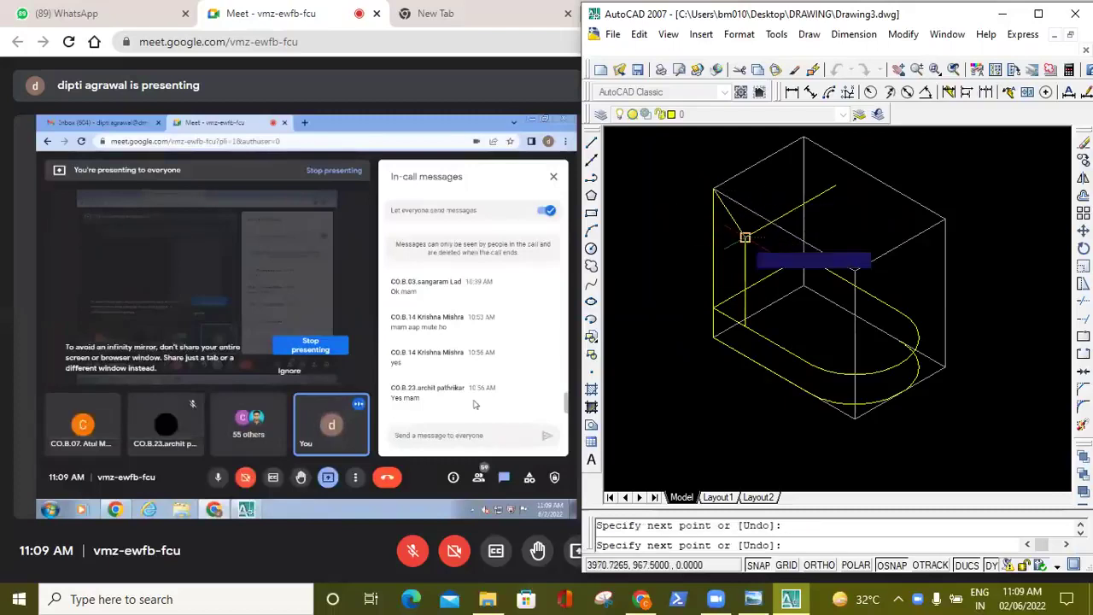
pyautogui.press('Escape')
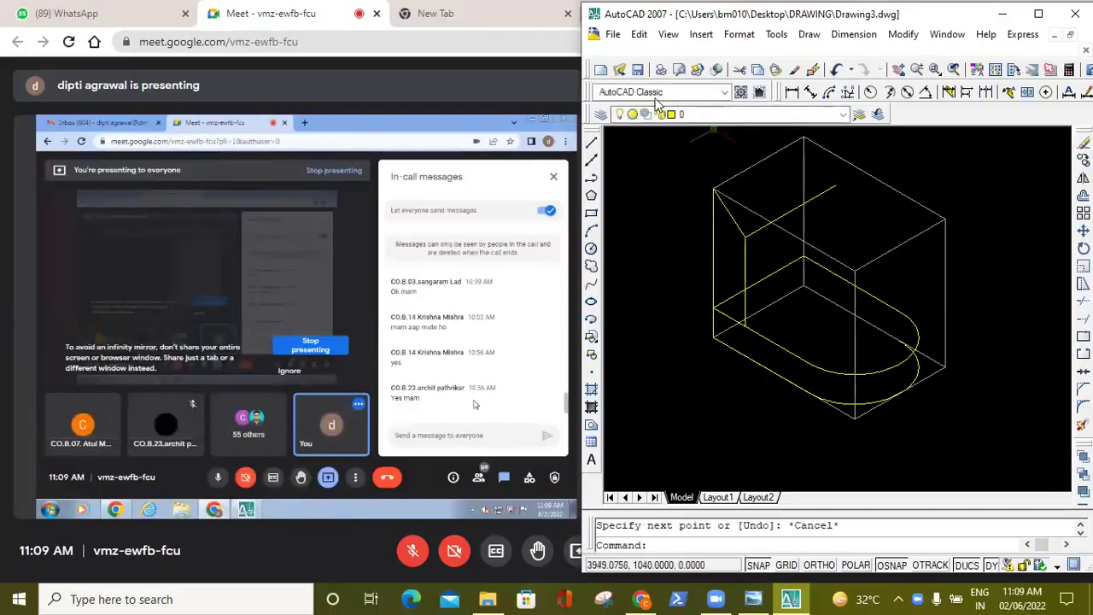
pyautogui.click(591, 141)
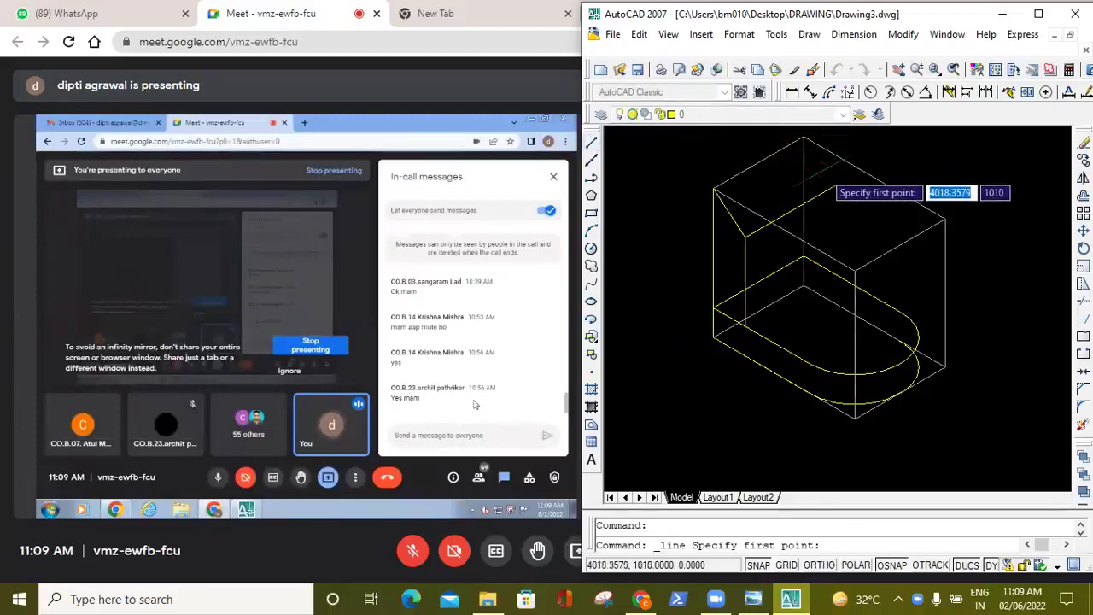
pyautogui.click(804, 136)
pyautogui.click(835, 184)
pyautogui.press('Escape')
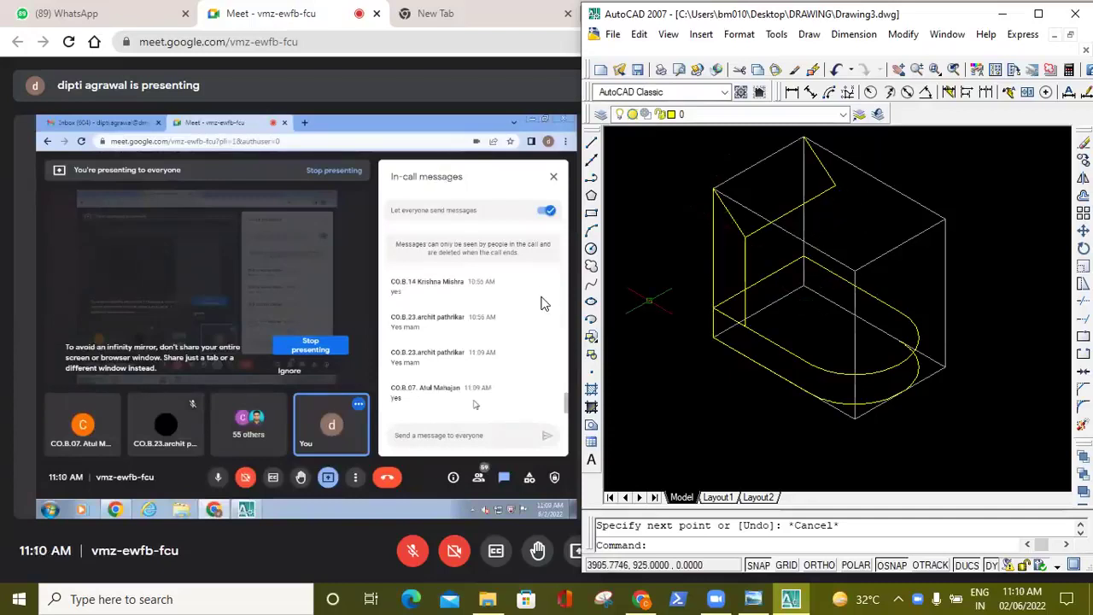
# Reply 'yes' in the Google Meet chat and return to AutoCAD.
pyautogui.click(520, 443)
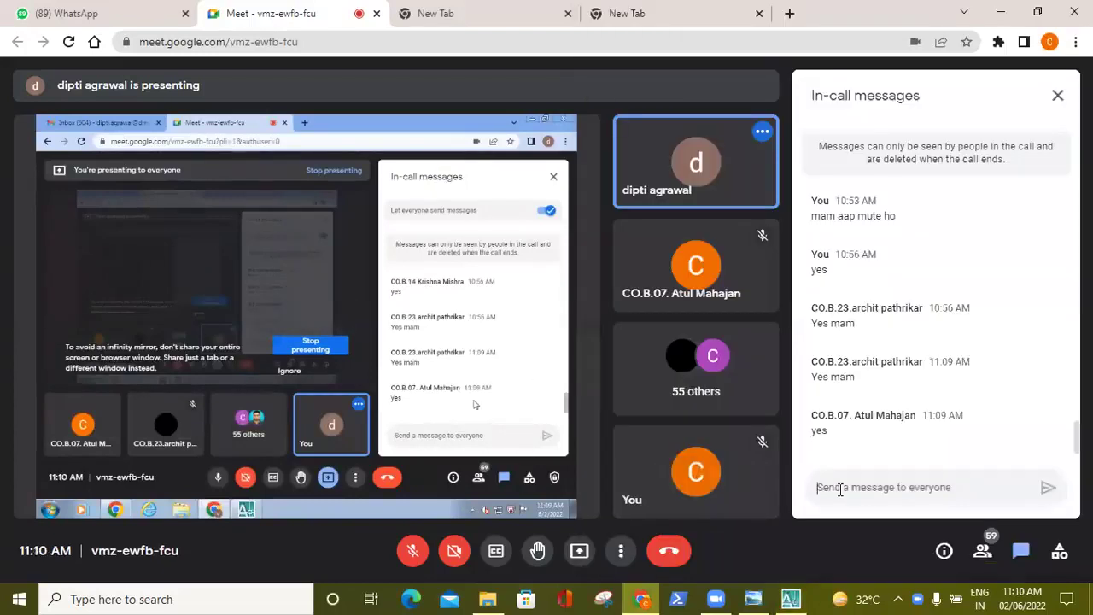
pyautogui.write('yes')
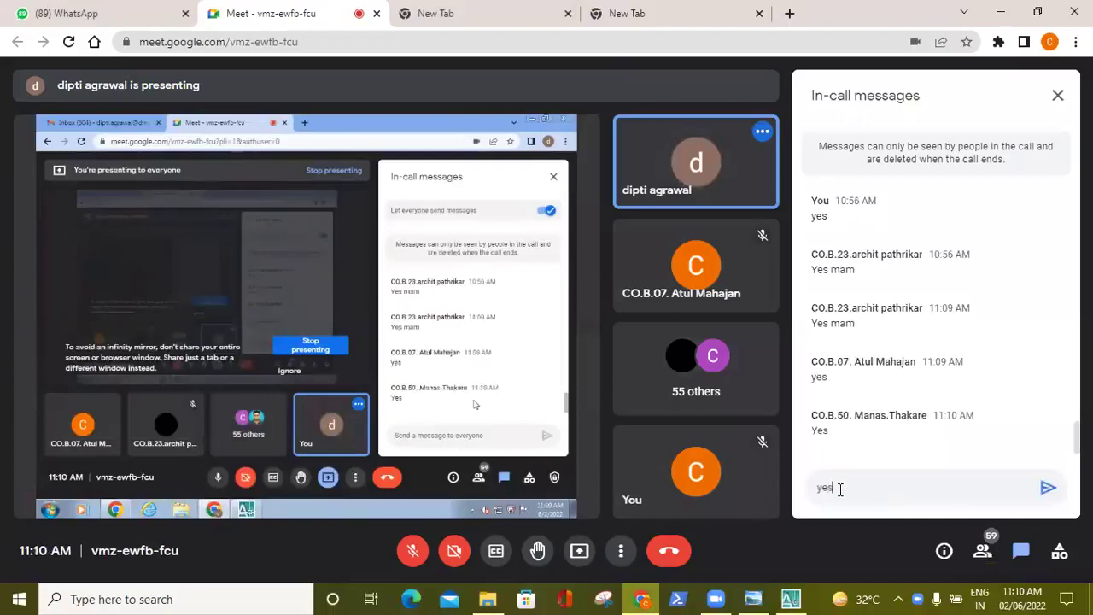
pyautogui.press('Return')
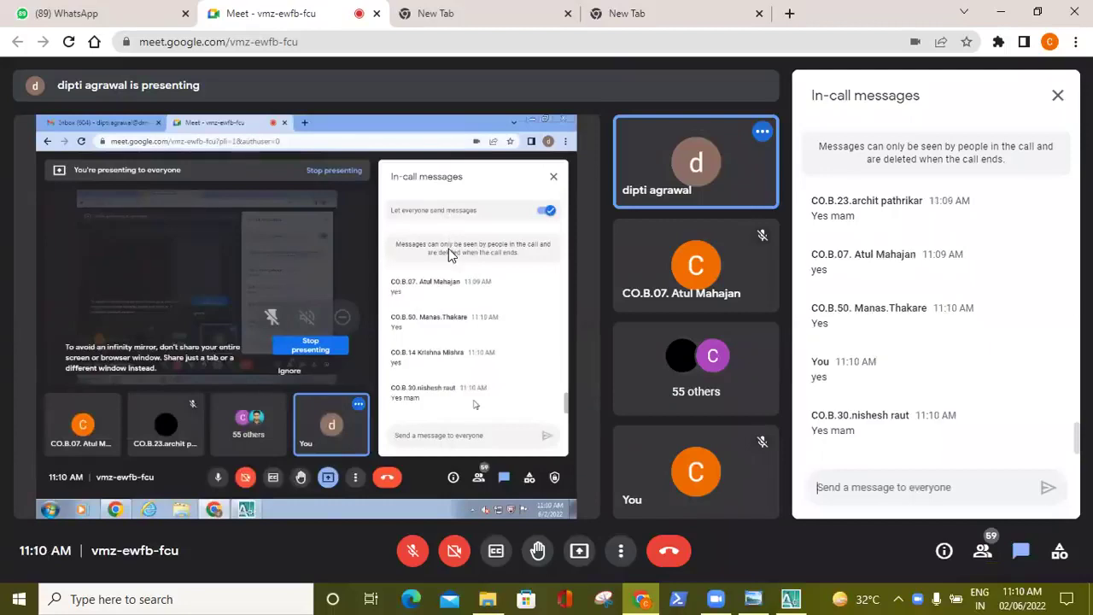
pyautogui.click(791, 599)
# Zoom in and start a line at the notch corner with ORTHO turned on.
pyautogui.scroll(2, 660, 230)
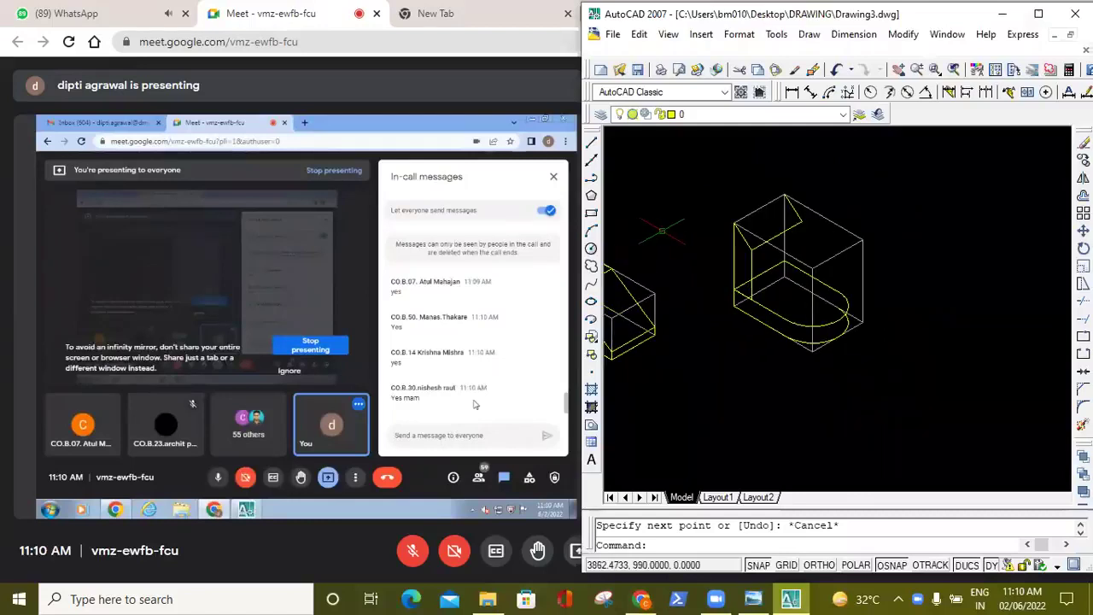
pyautogui.scroll(2, 884, 209)
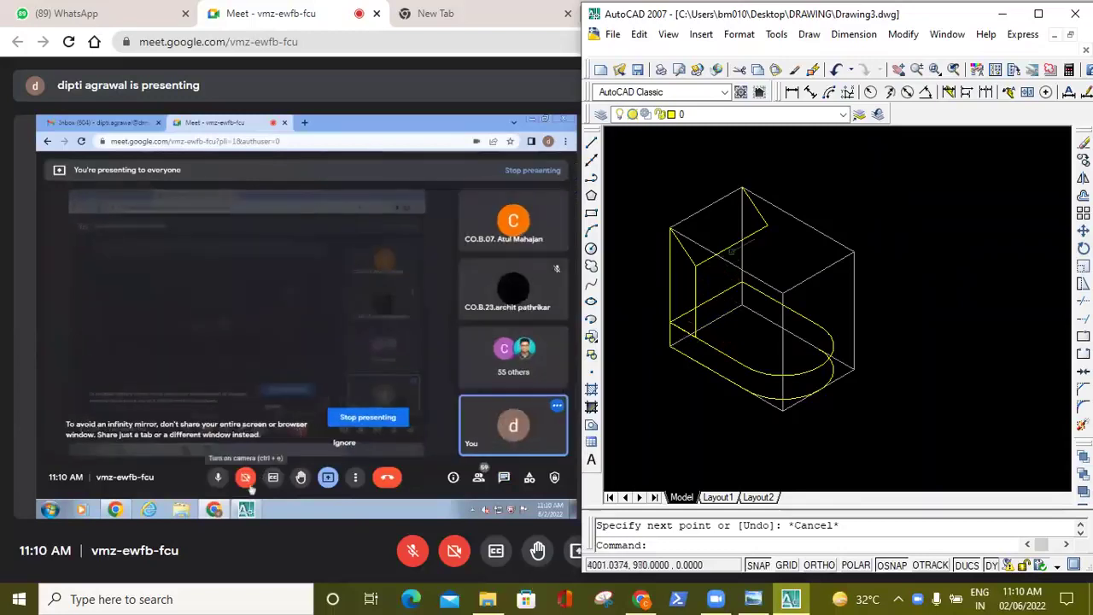
pyautogui.click(591, 141)
pyautogui.click(768, 226)
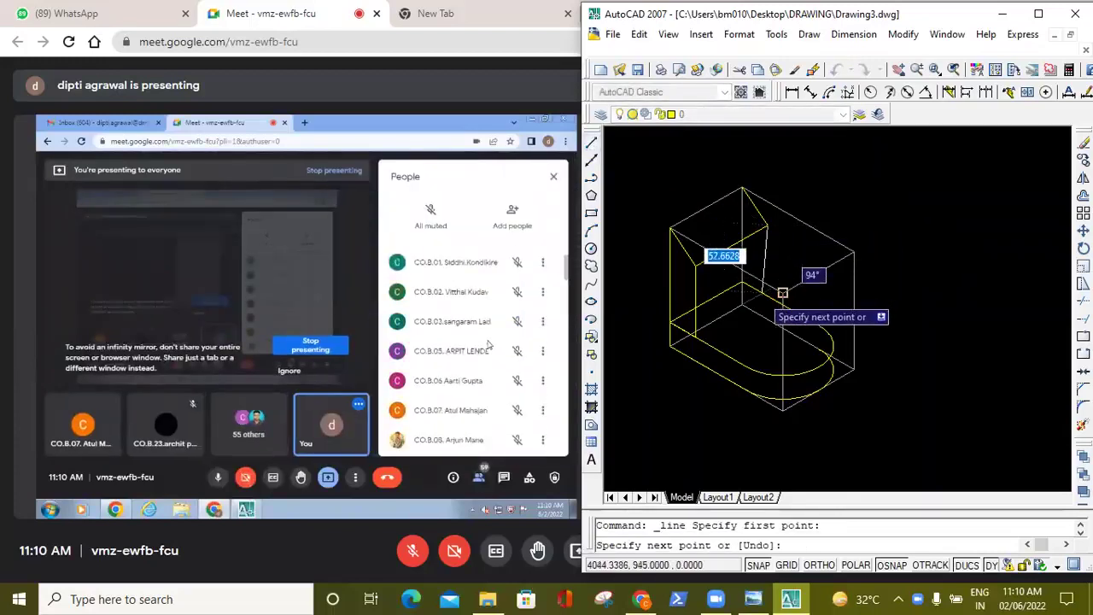
pyautogui.click(813, 569)
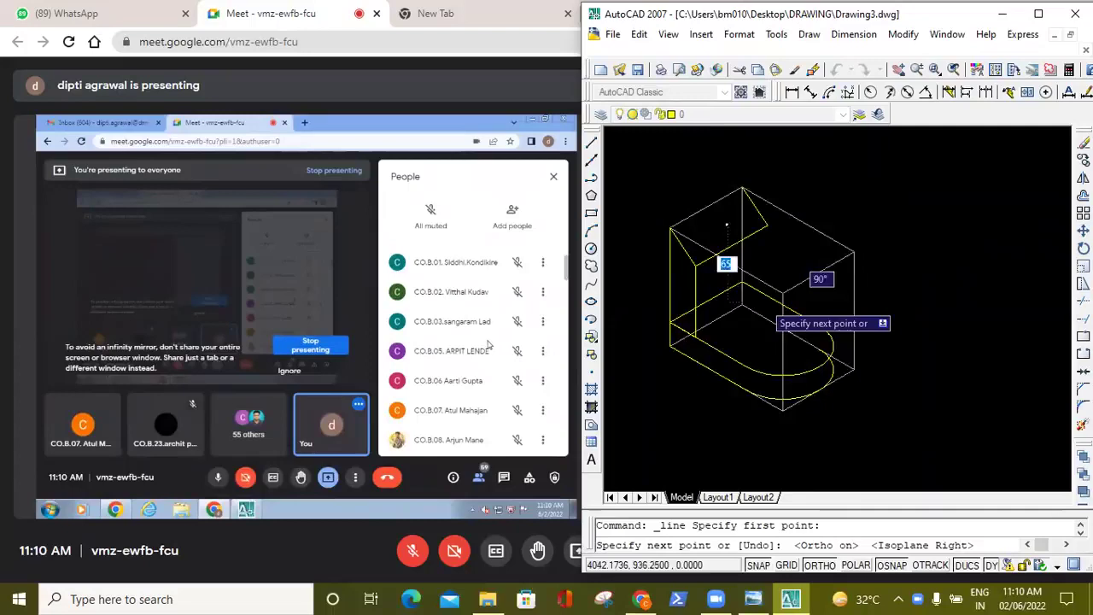
pyautogui.scroll(5, 763, 306)
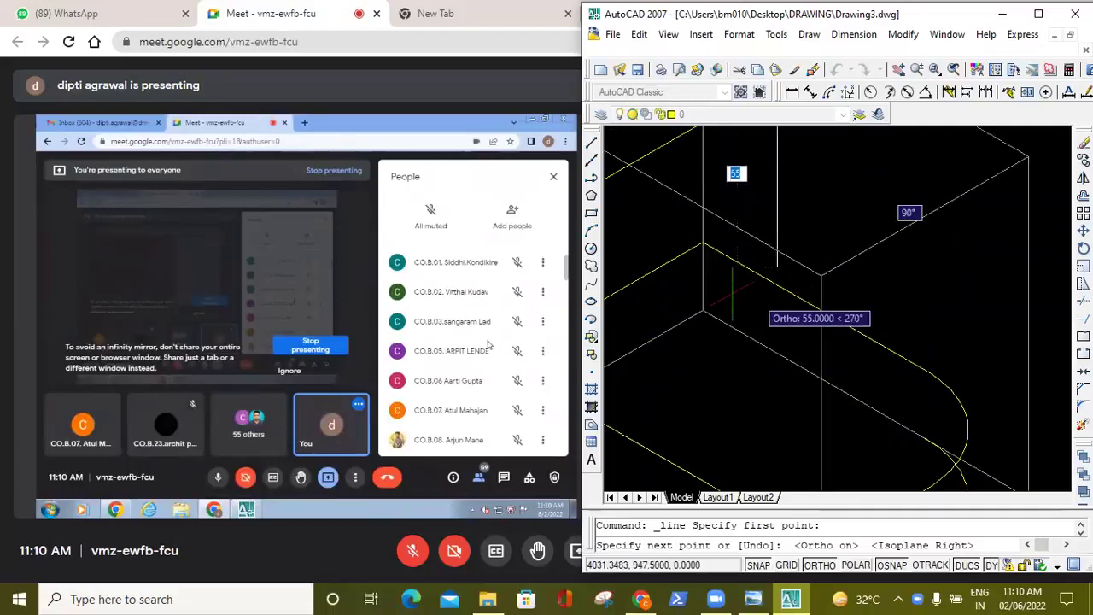
# Commit the 65-unit vertical line, then trim its excess beyond the diagonal edge.
pyautogui.press('Return')
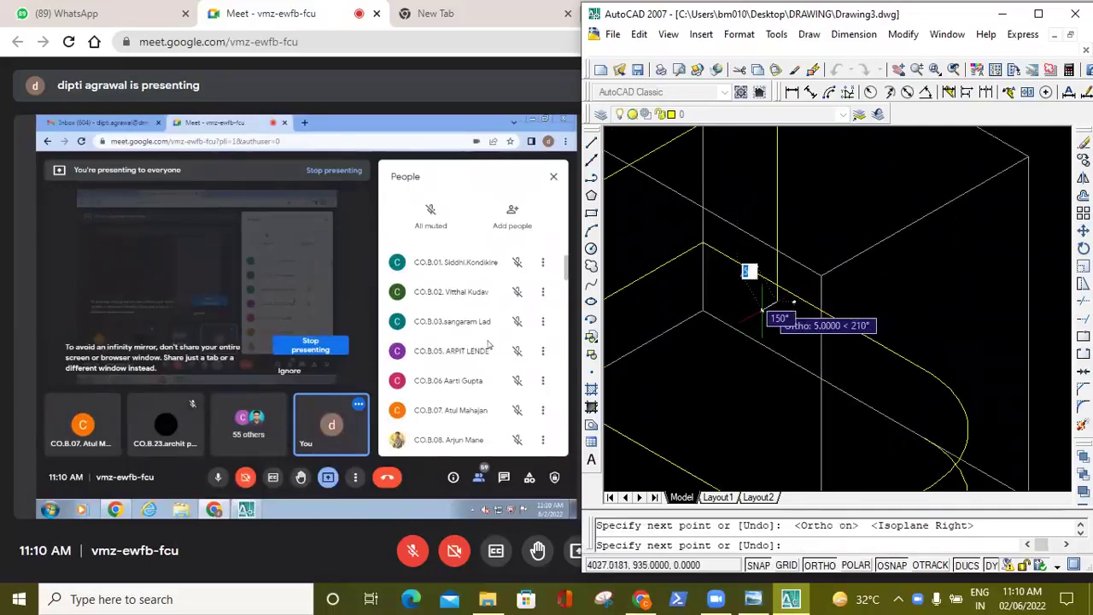
pyautogui.press('Escape')
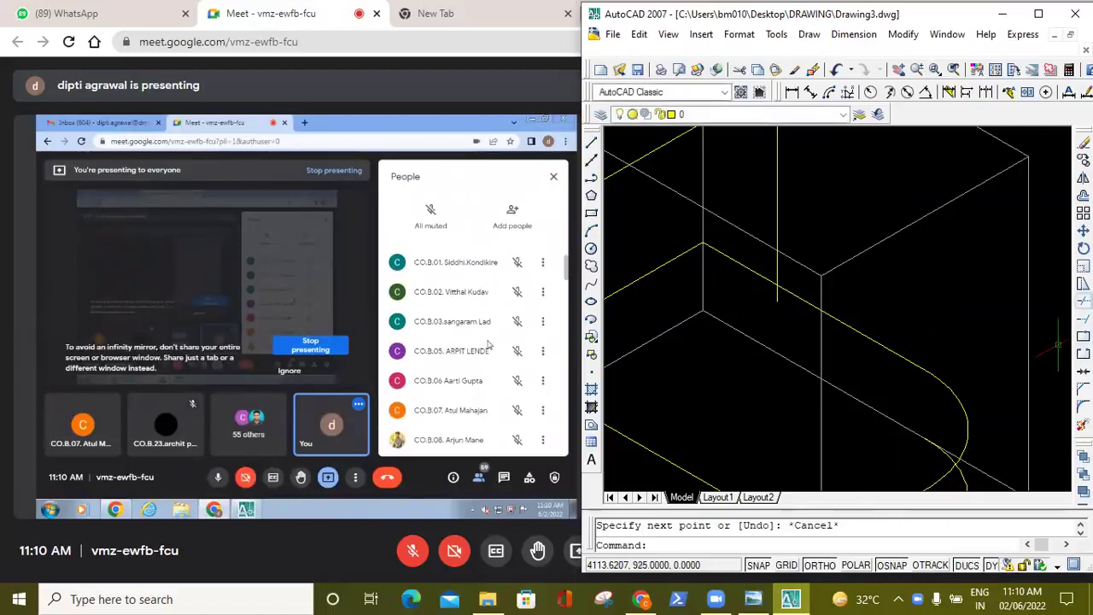
pyautogui.click(1083, 301)
pyautogui.click(791, 293)
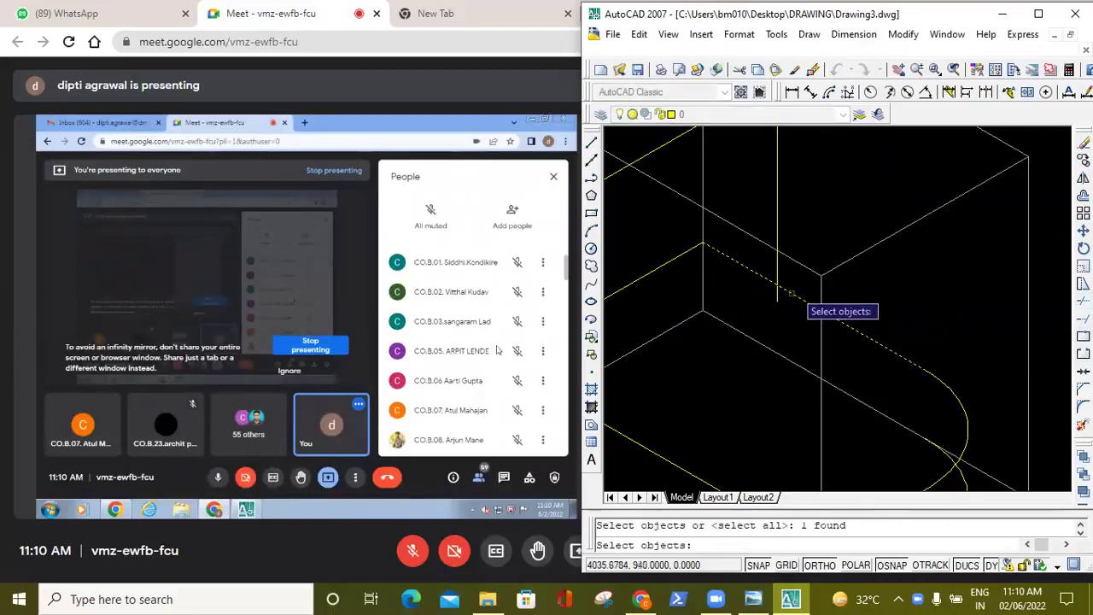
pyautogui.press('Return')
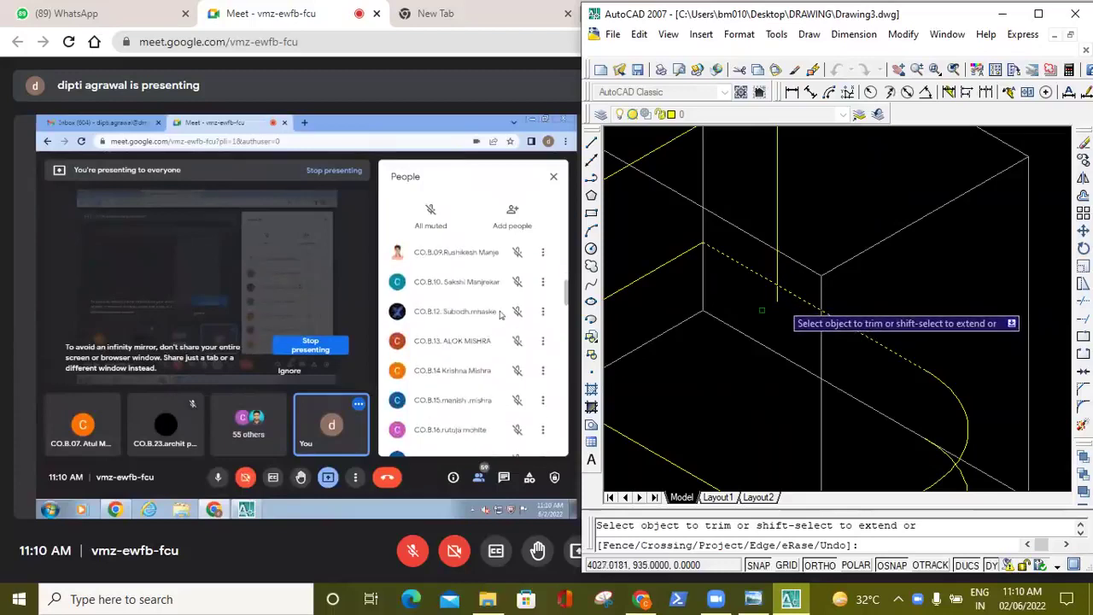
pyautogui.click(781, 307)
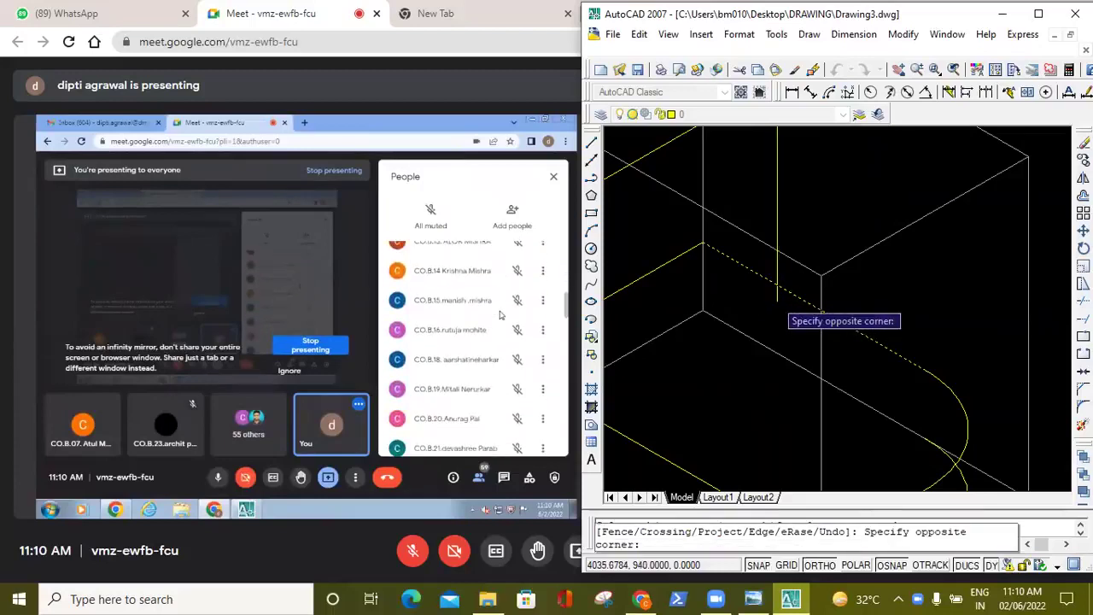
pyautogui.click(762, 310)
pyautogui.press('Escape')
pyautogui.scroll(-4, 818, 261)
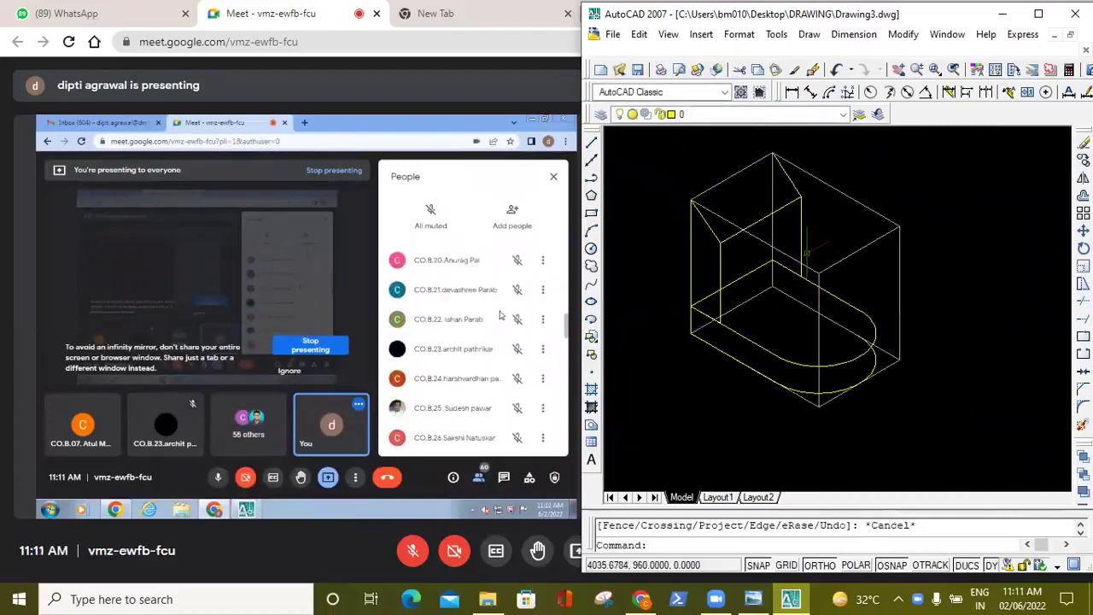